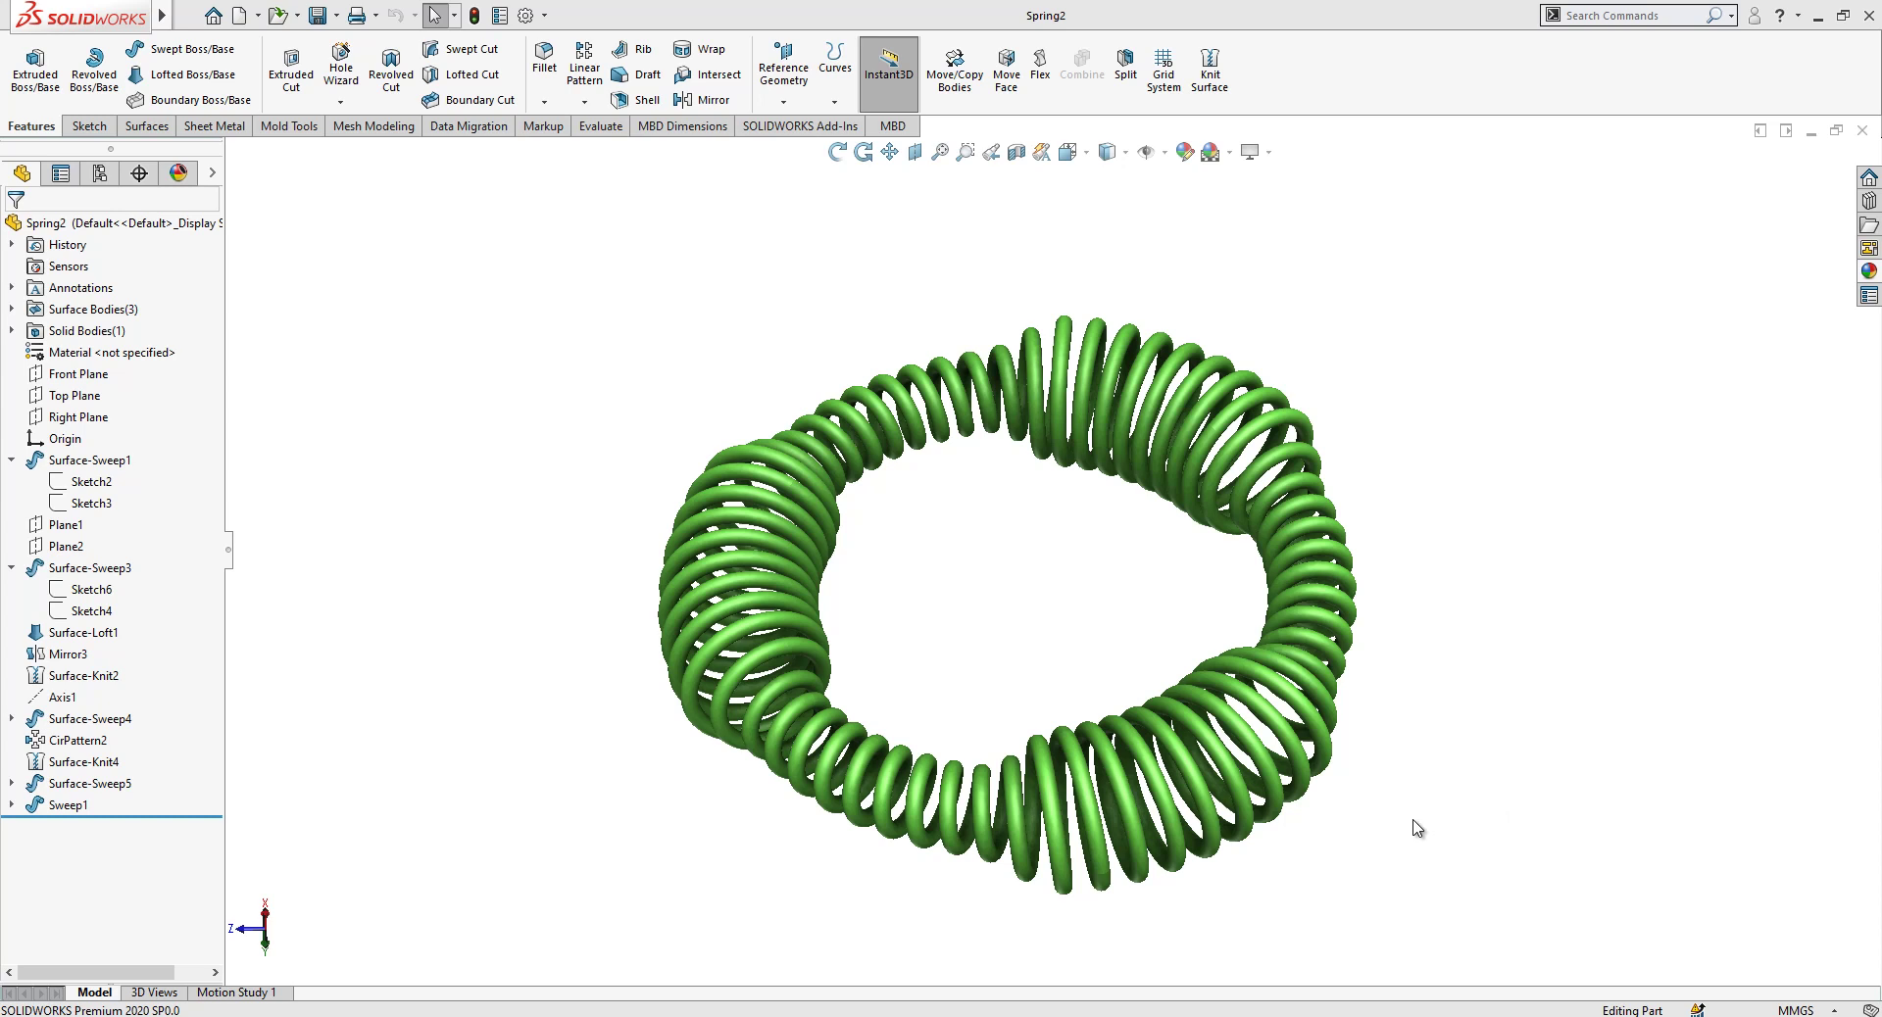
Orbit the green coil spring ring to a more face-on view.
middle_click_drag(1403, 654, 1426, 725)
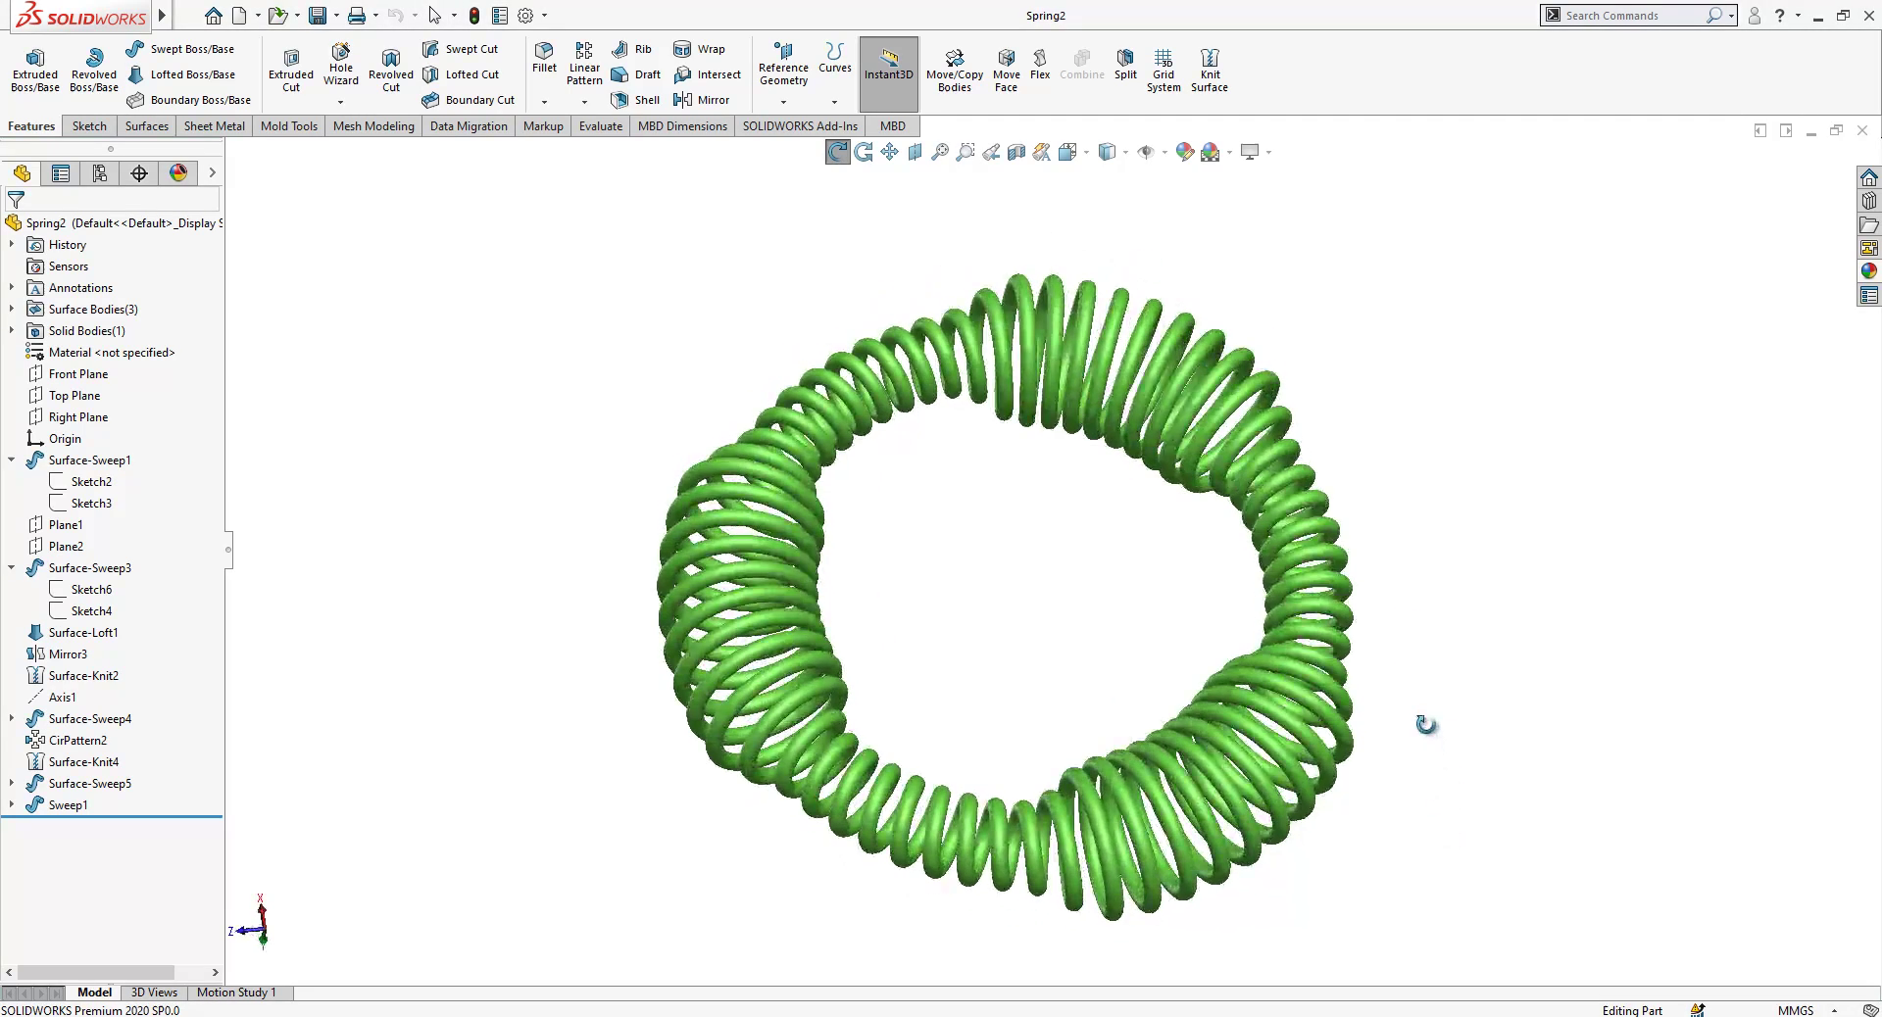
Create a new part and draw an origin-centred circle in a Top Plane sketch.
left_click(241, 16)
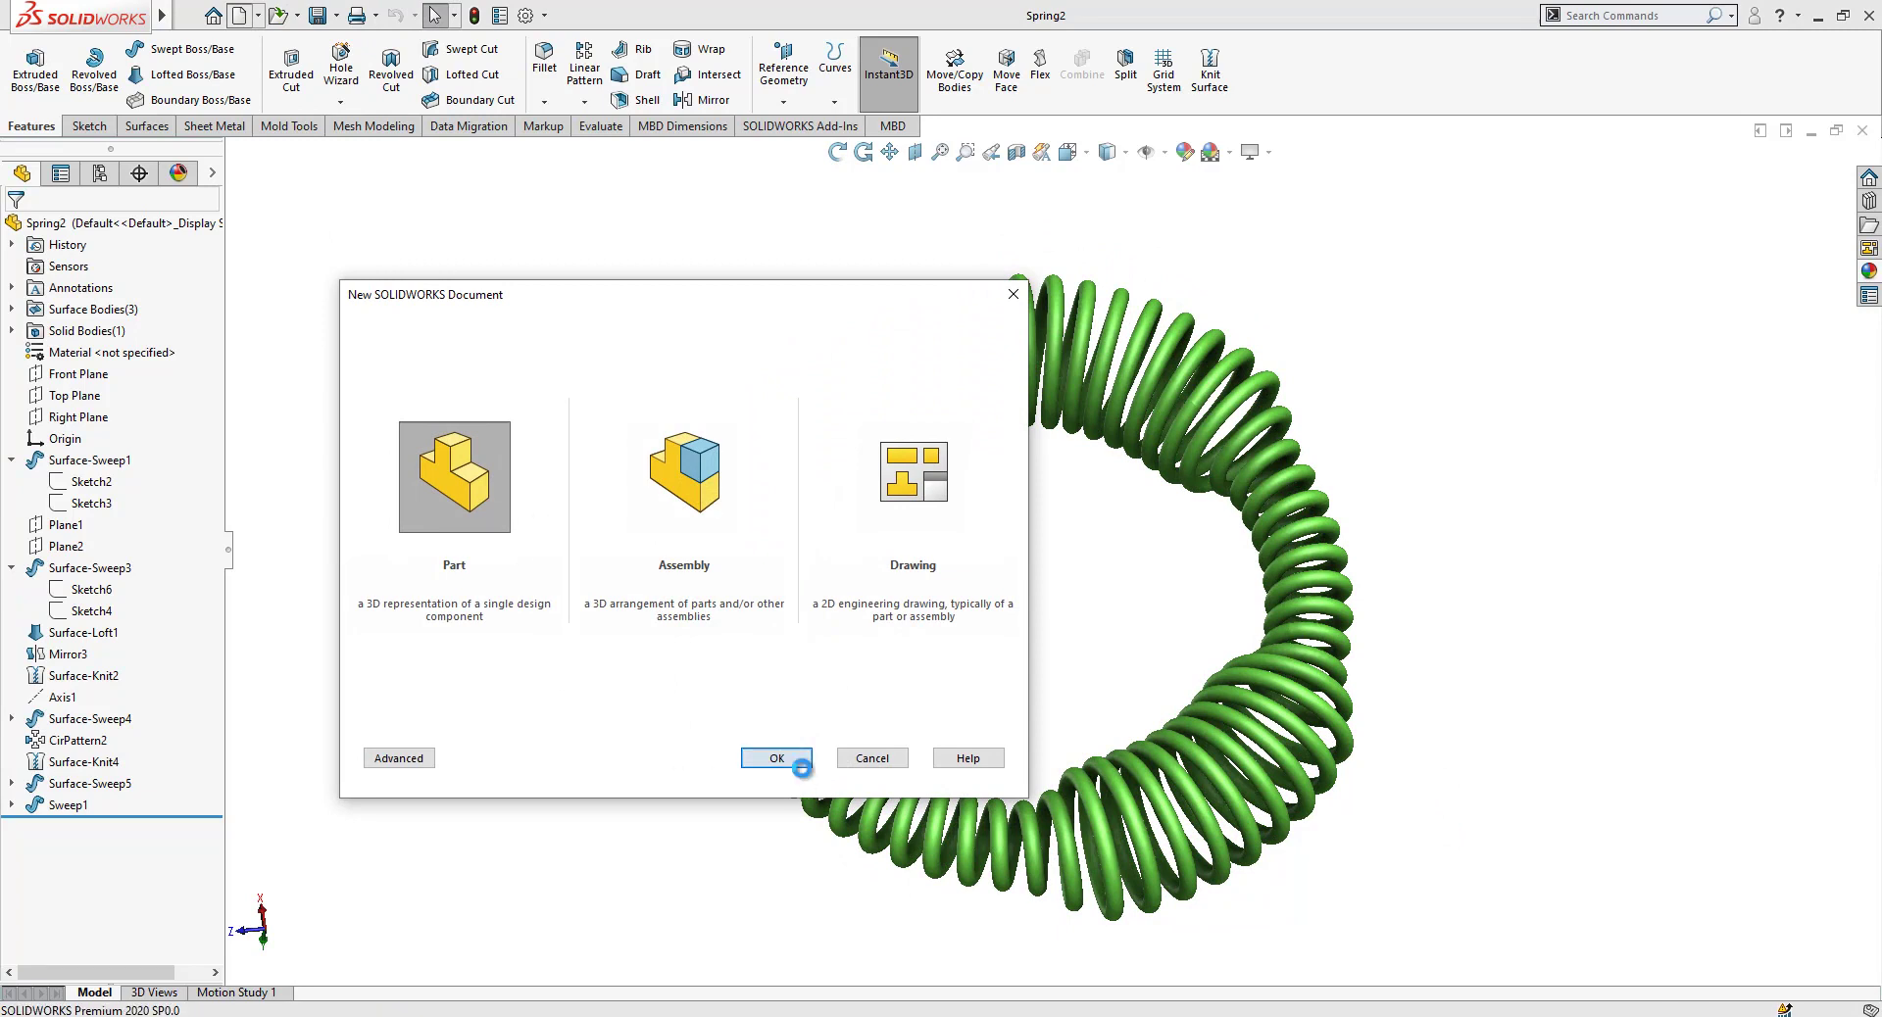
left_click(776, 759)
left_click(72, 355)
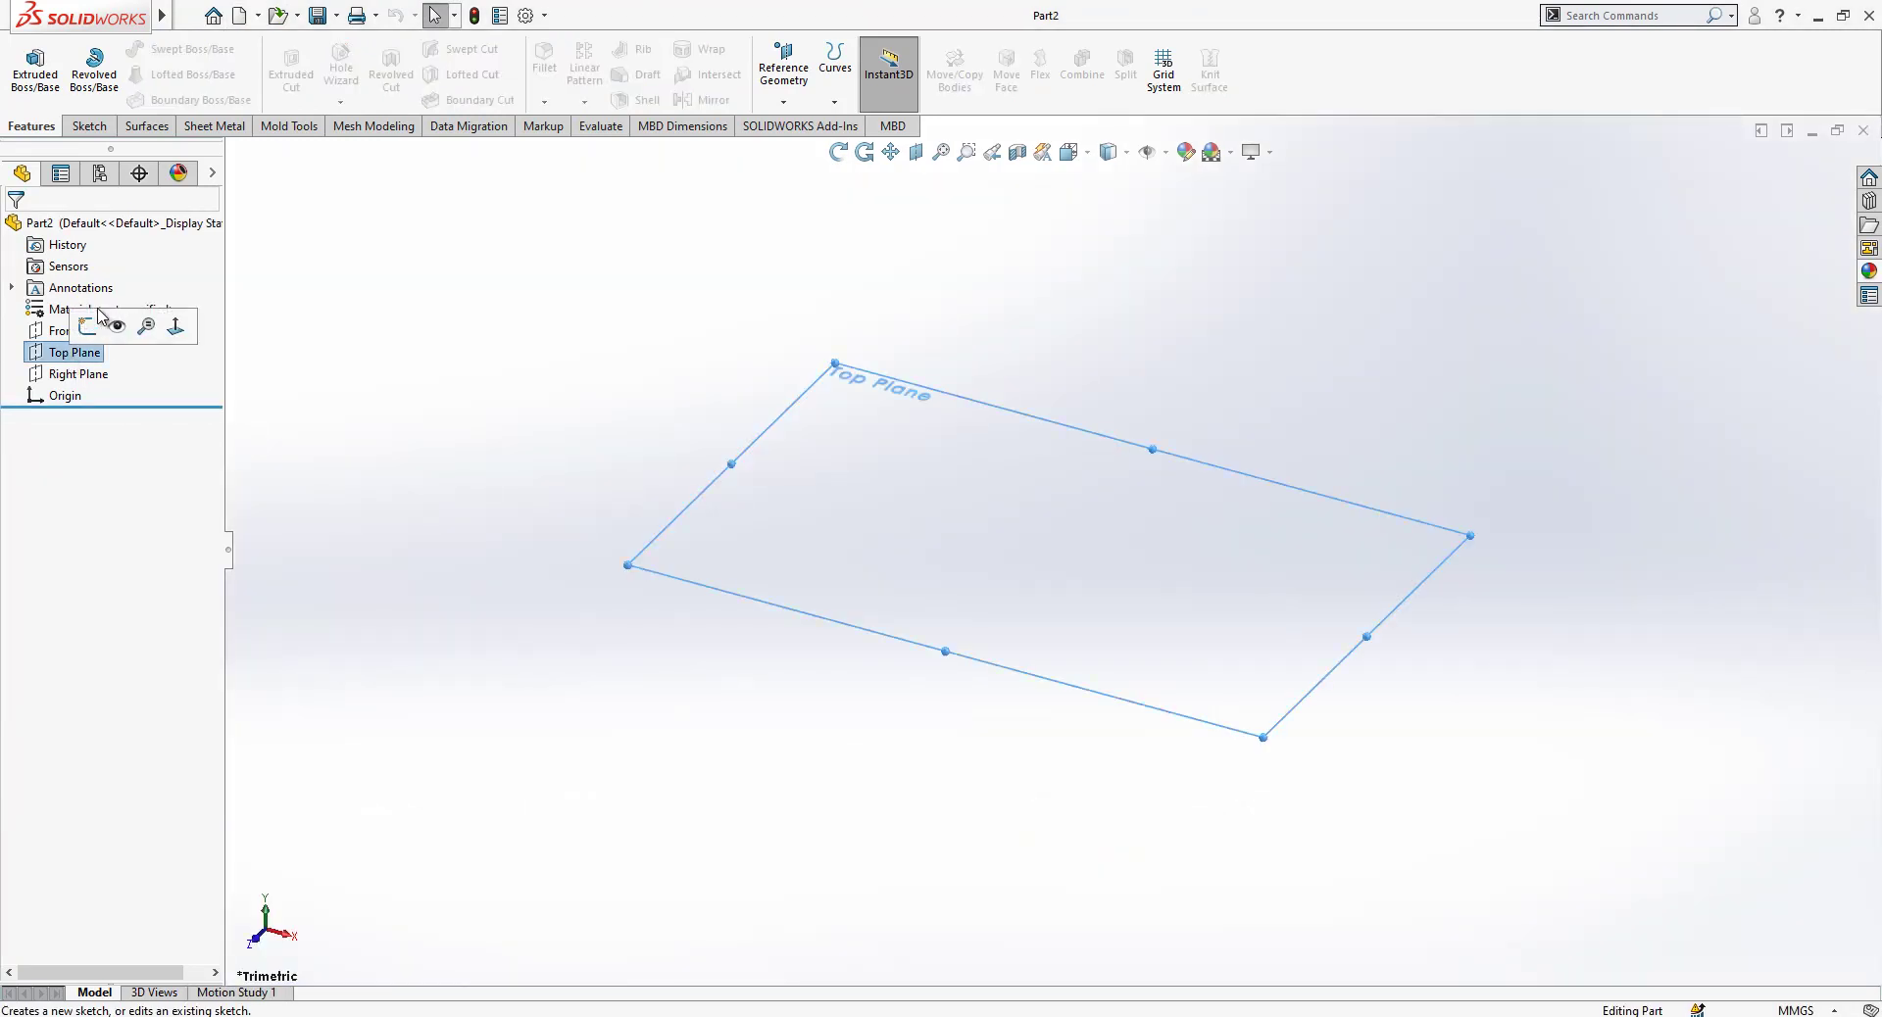
left_click(91, 329)
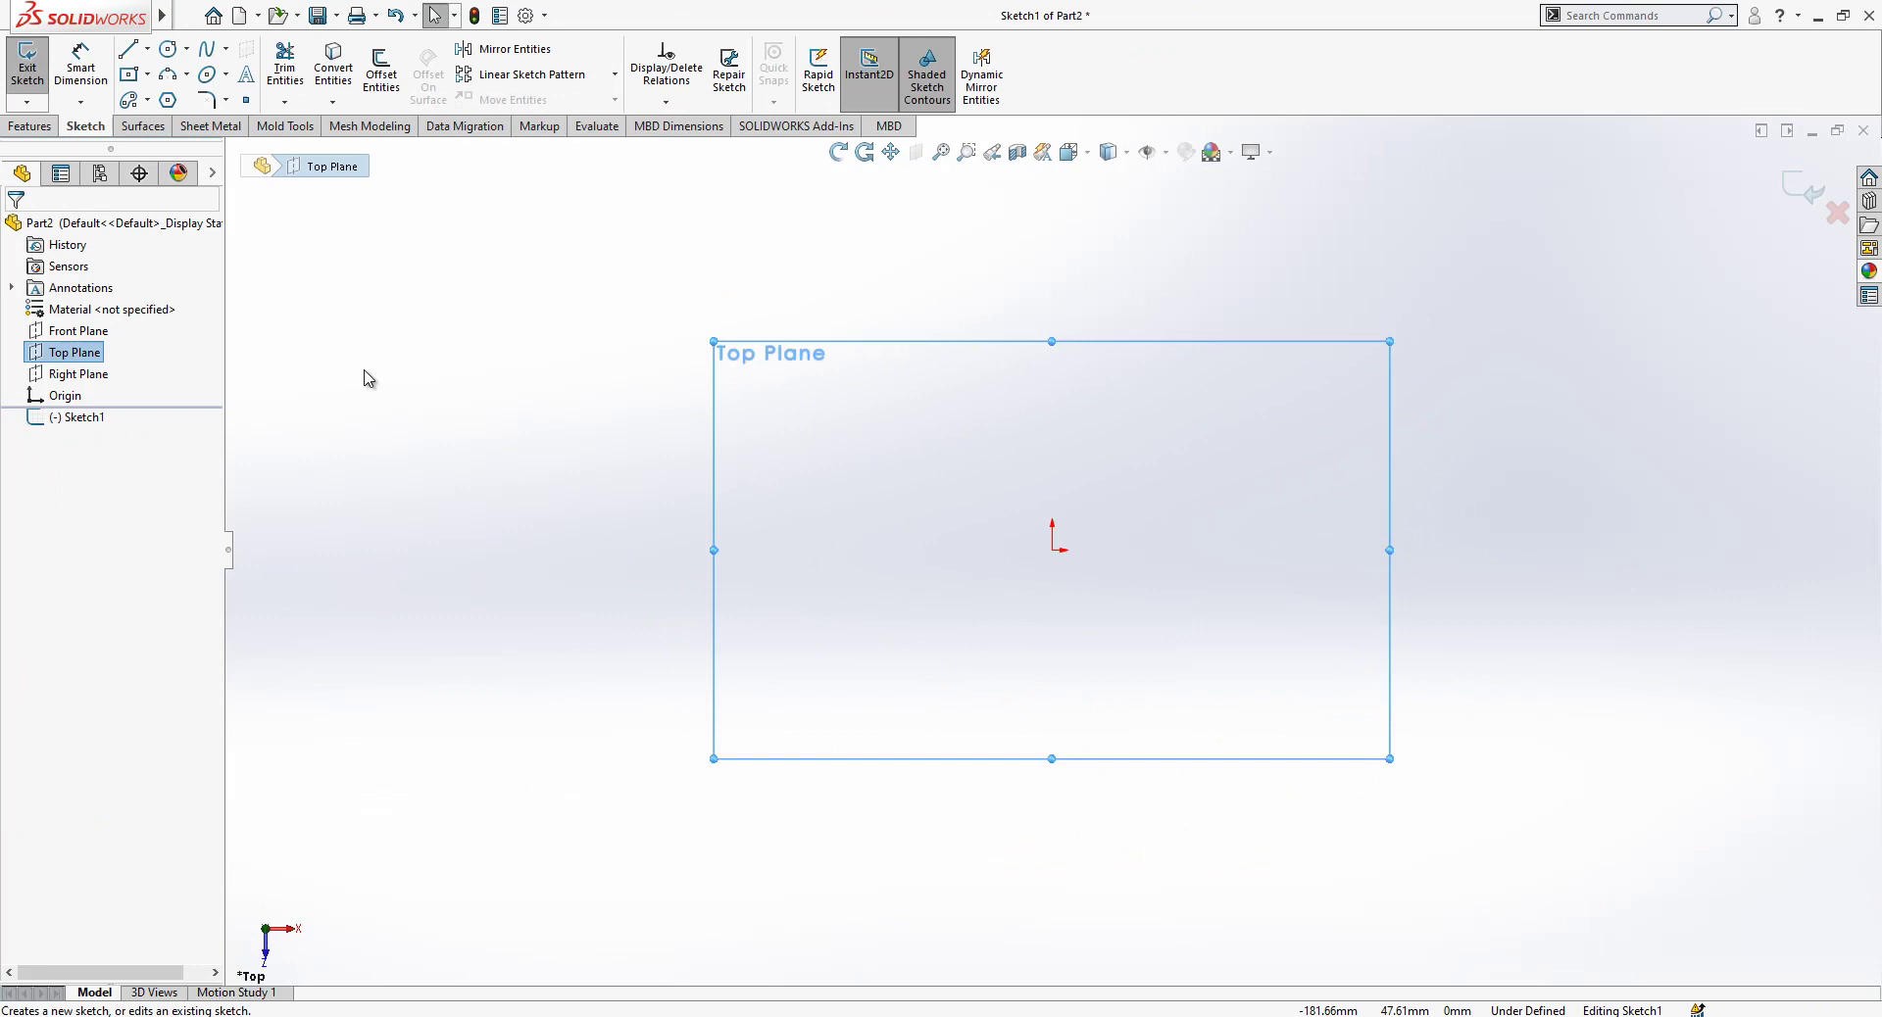
left_click(169, 49)
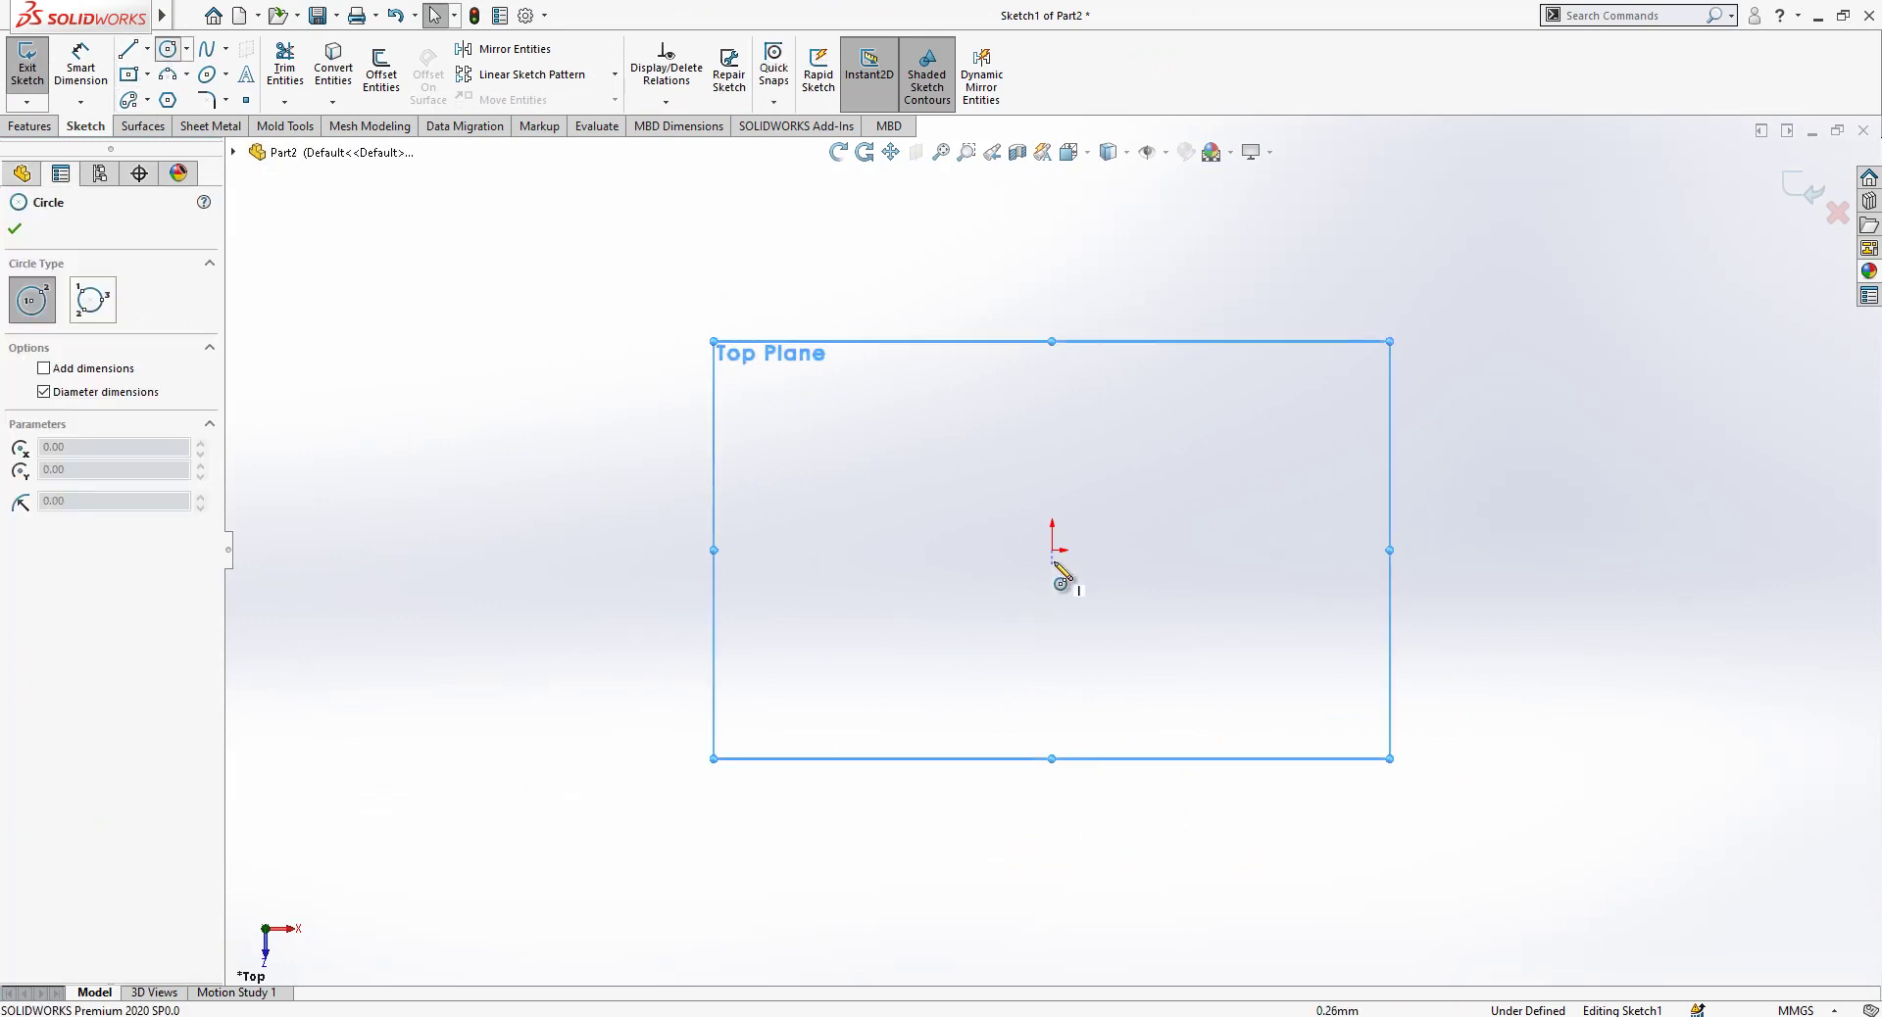
left_click(1053, 551)
left_click(986, 294)
key("Escape")
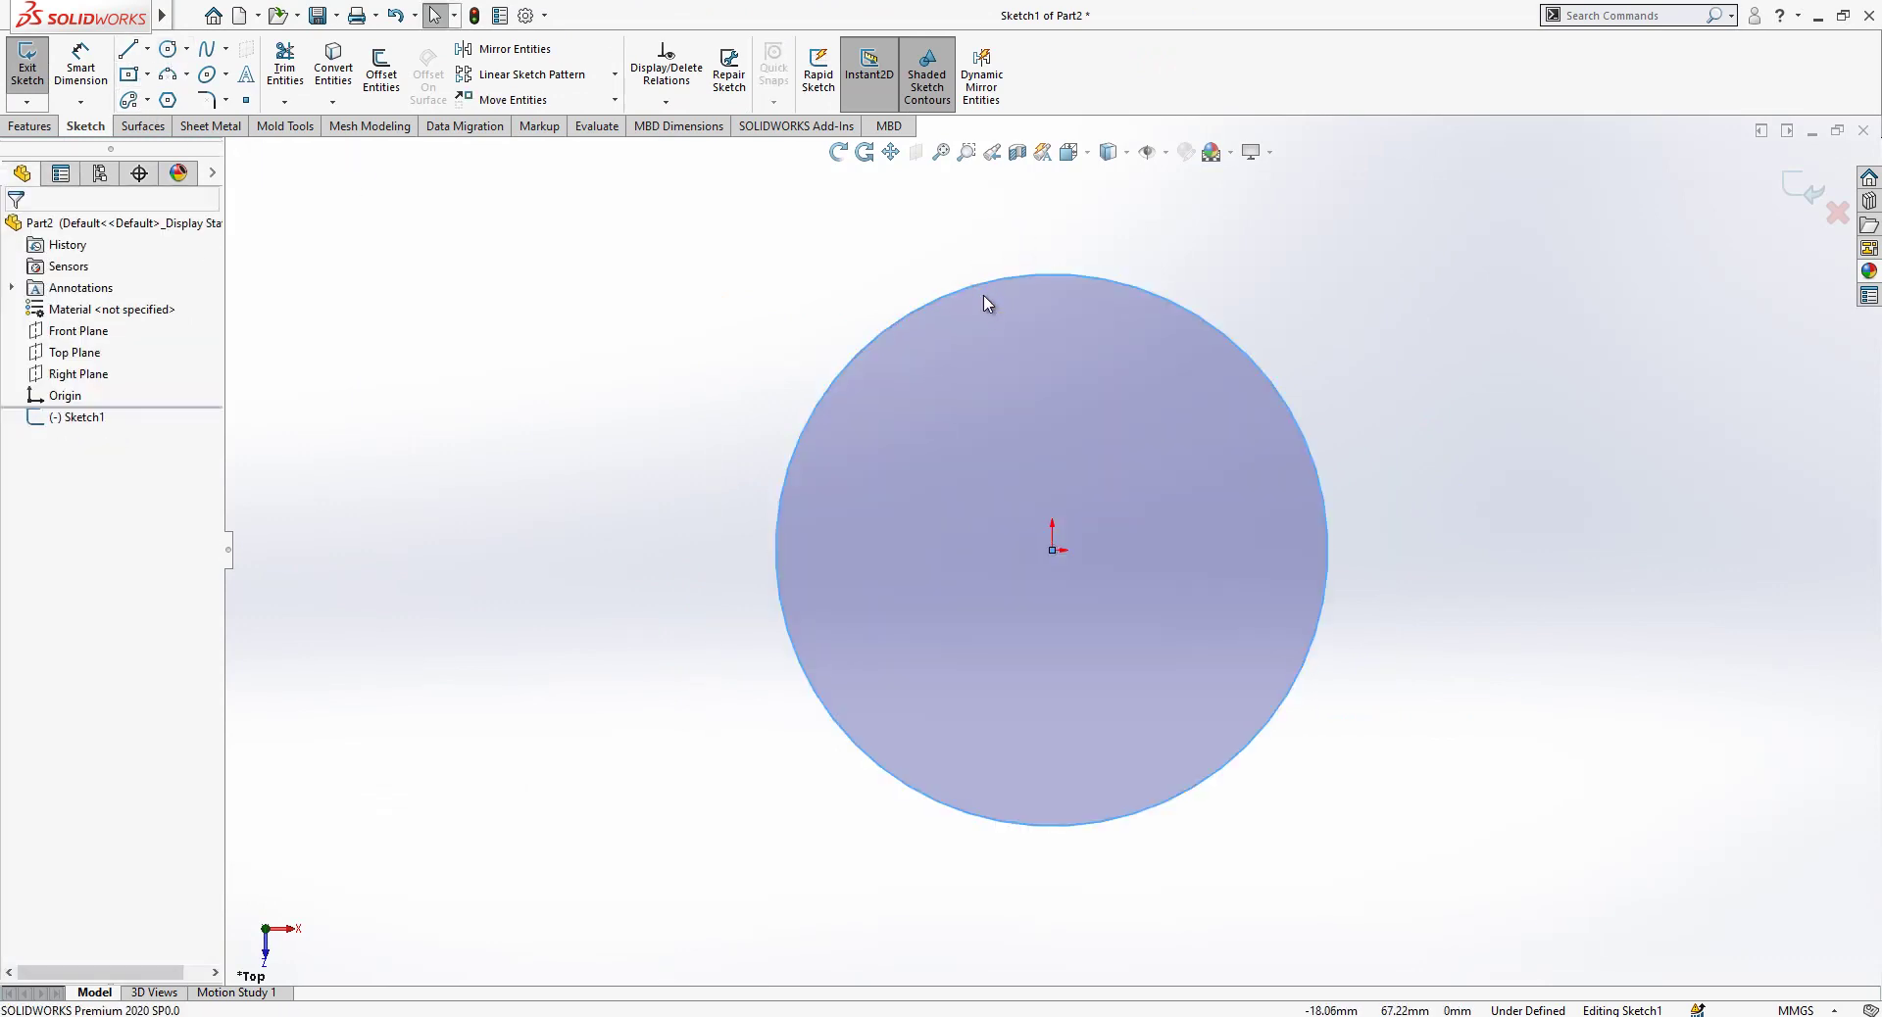
Reopen Sketch1 and dimension the circle's diameter to 100 mm.
left_click(30, 60)
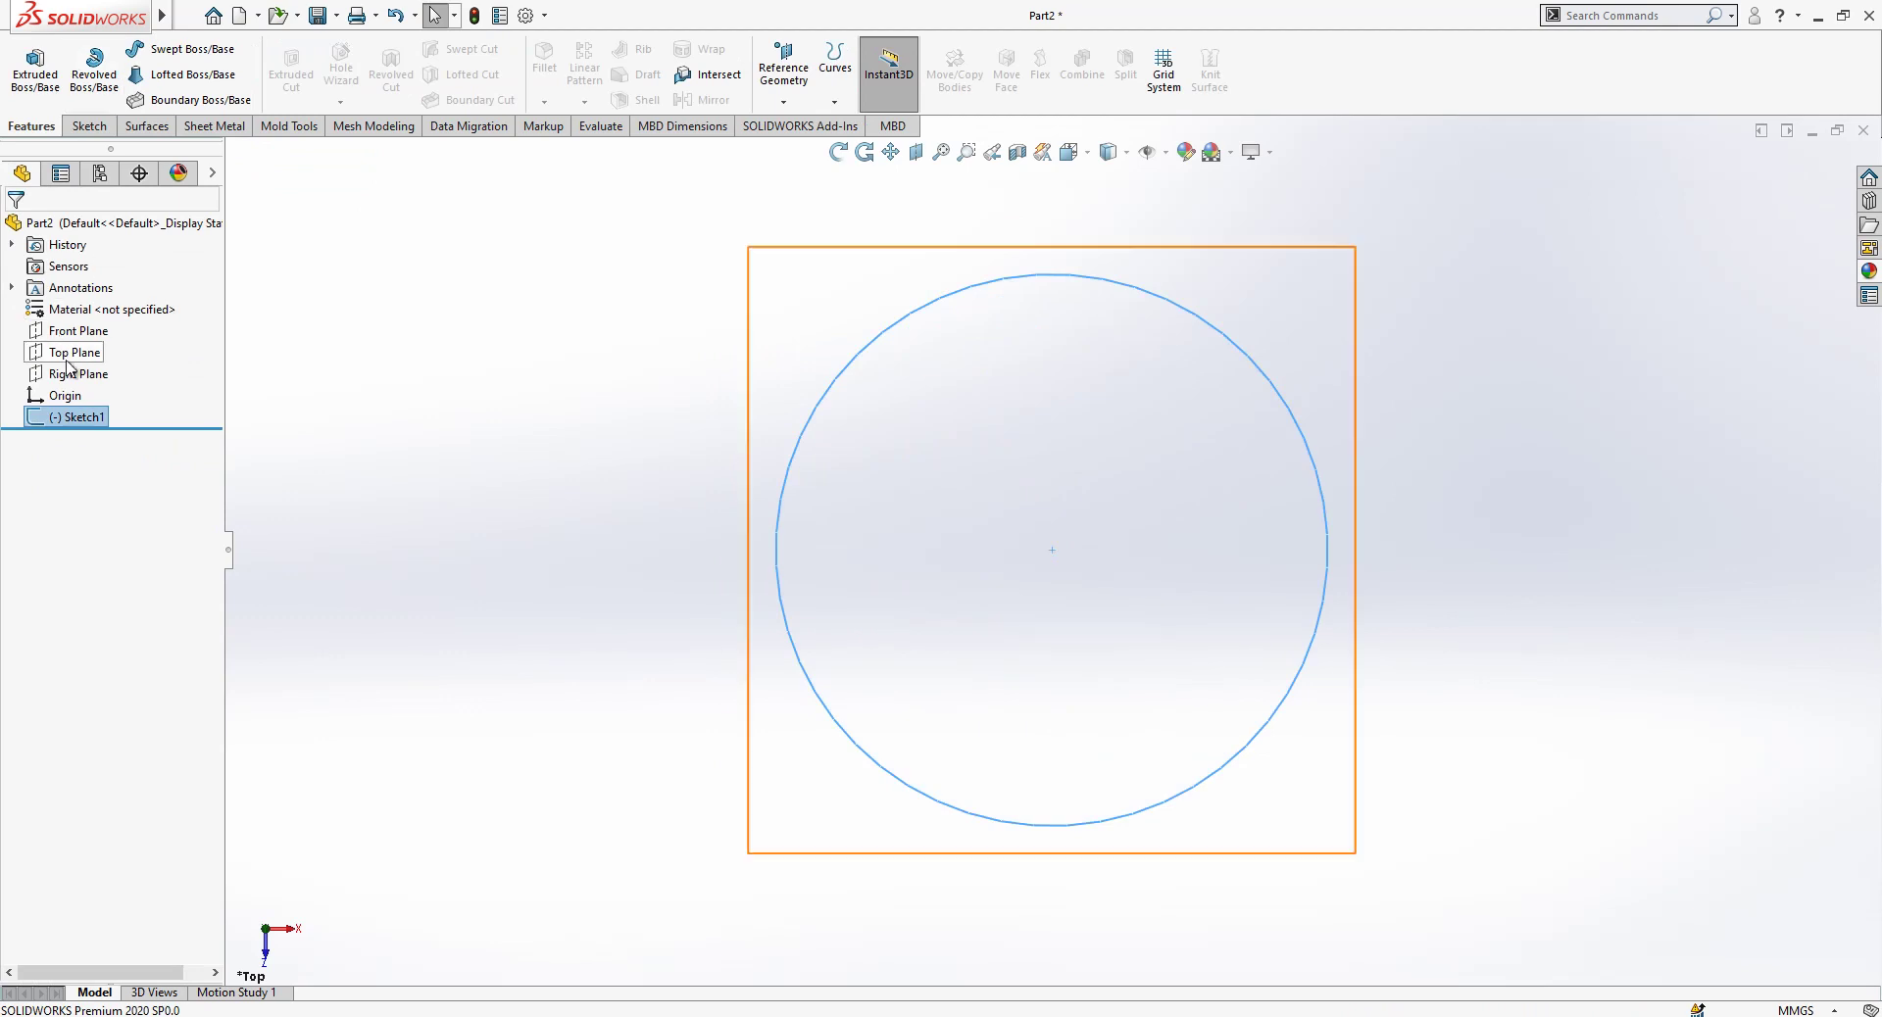
right_click(98, 419)
left_click(114, 354)
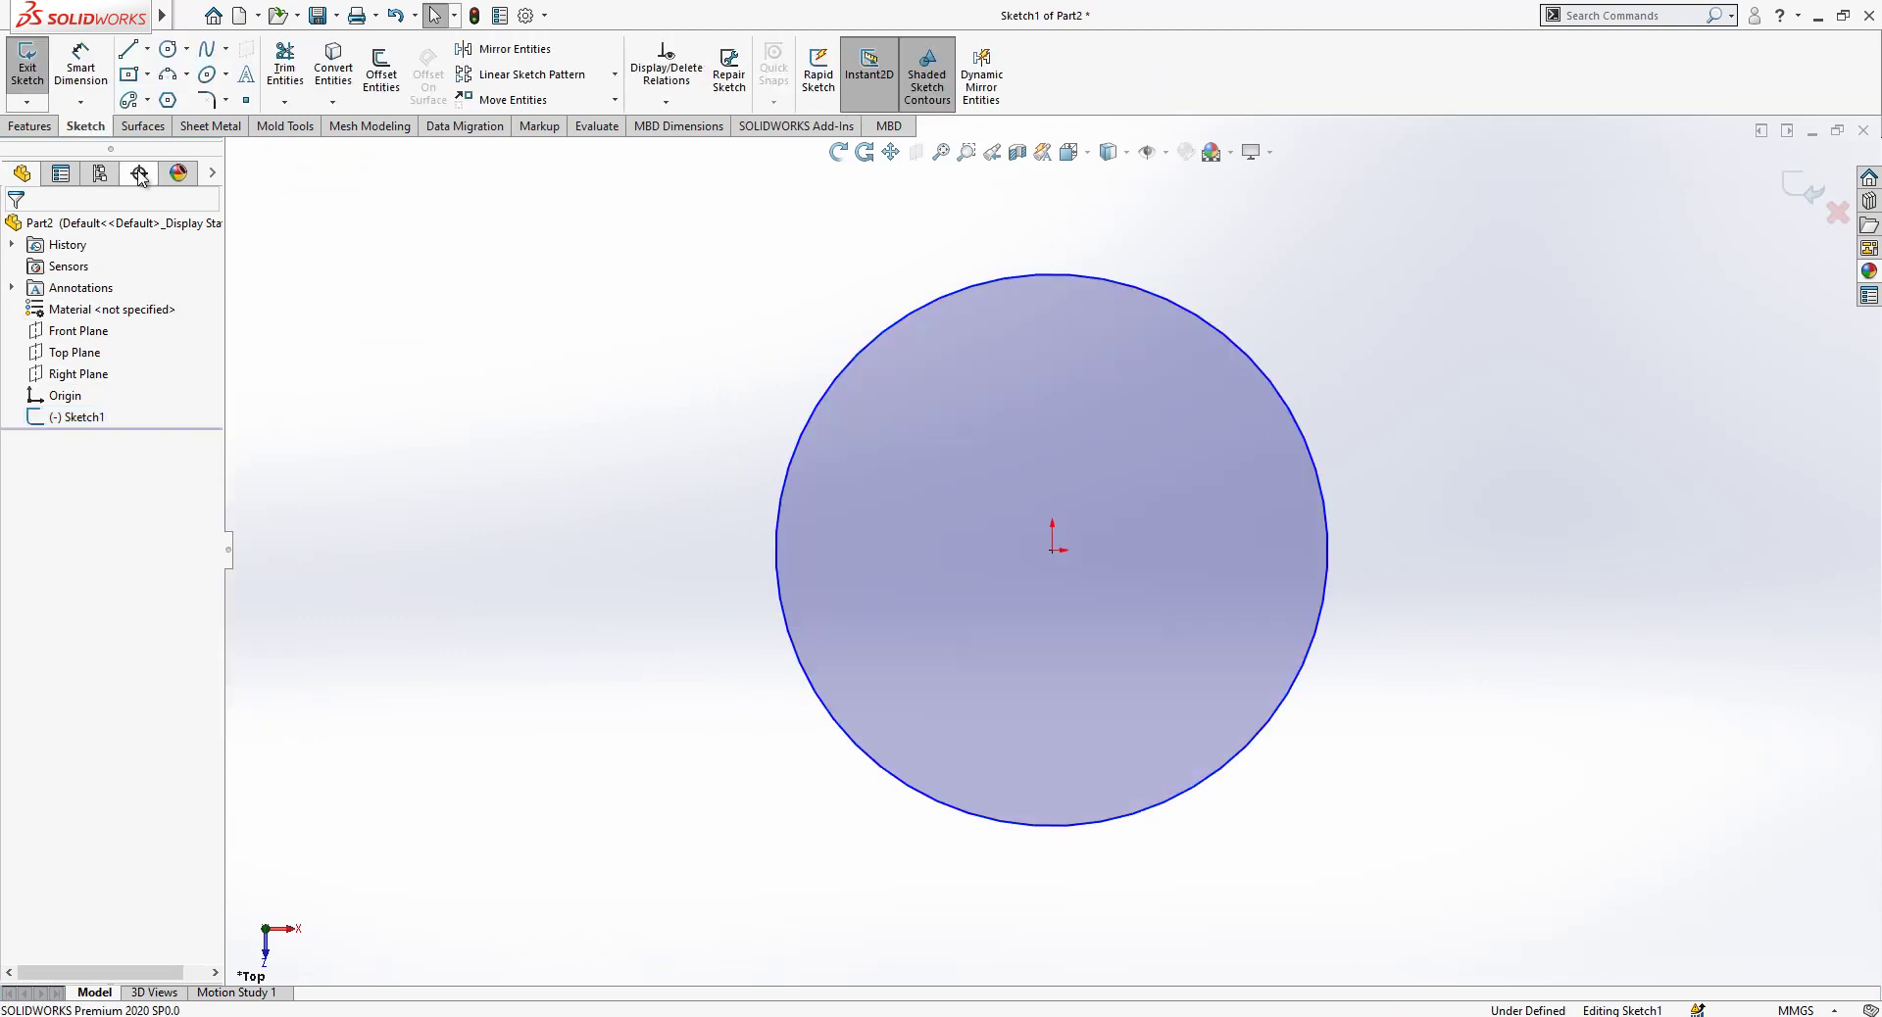
left_click(914, 308)
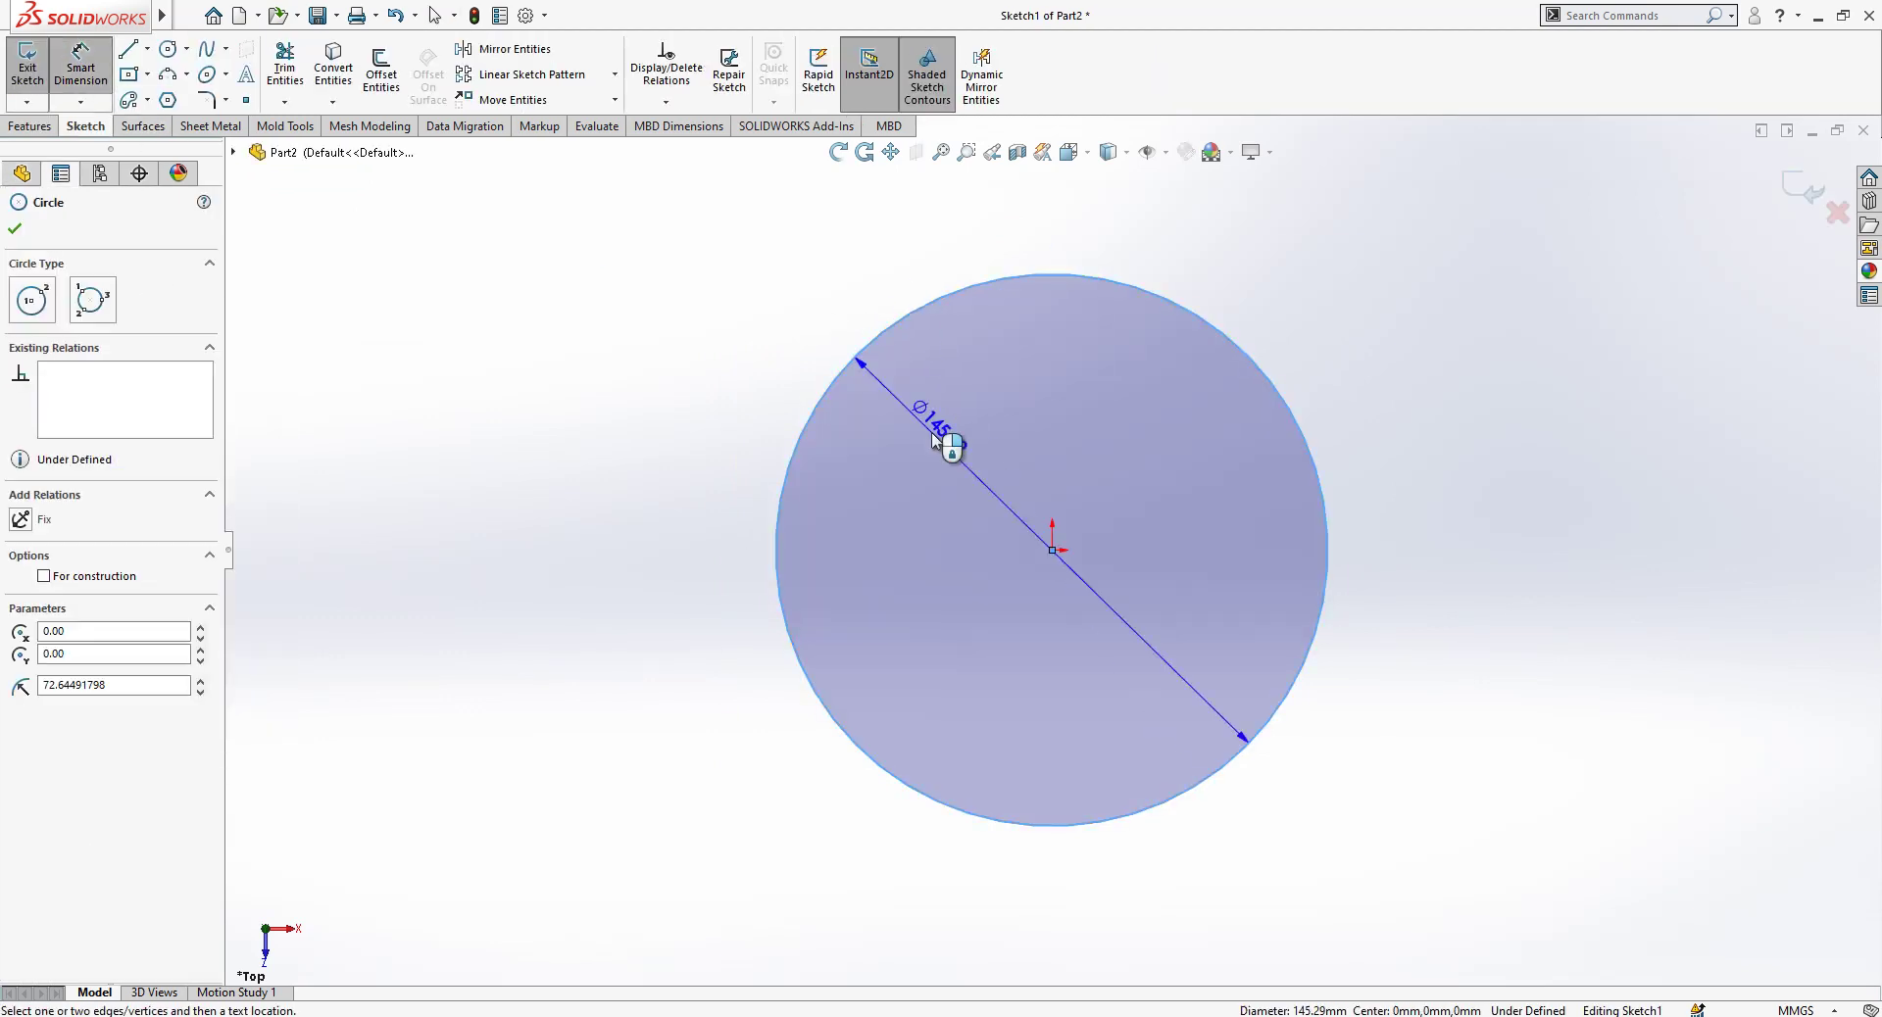
left_click(936, 438)
type("100")
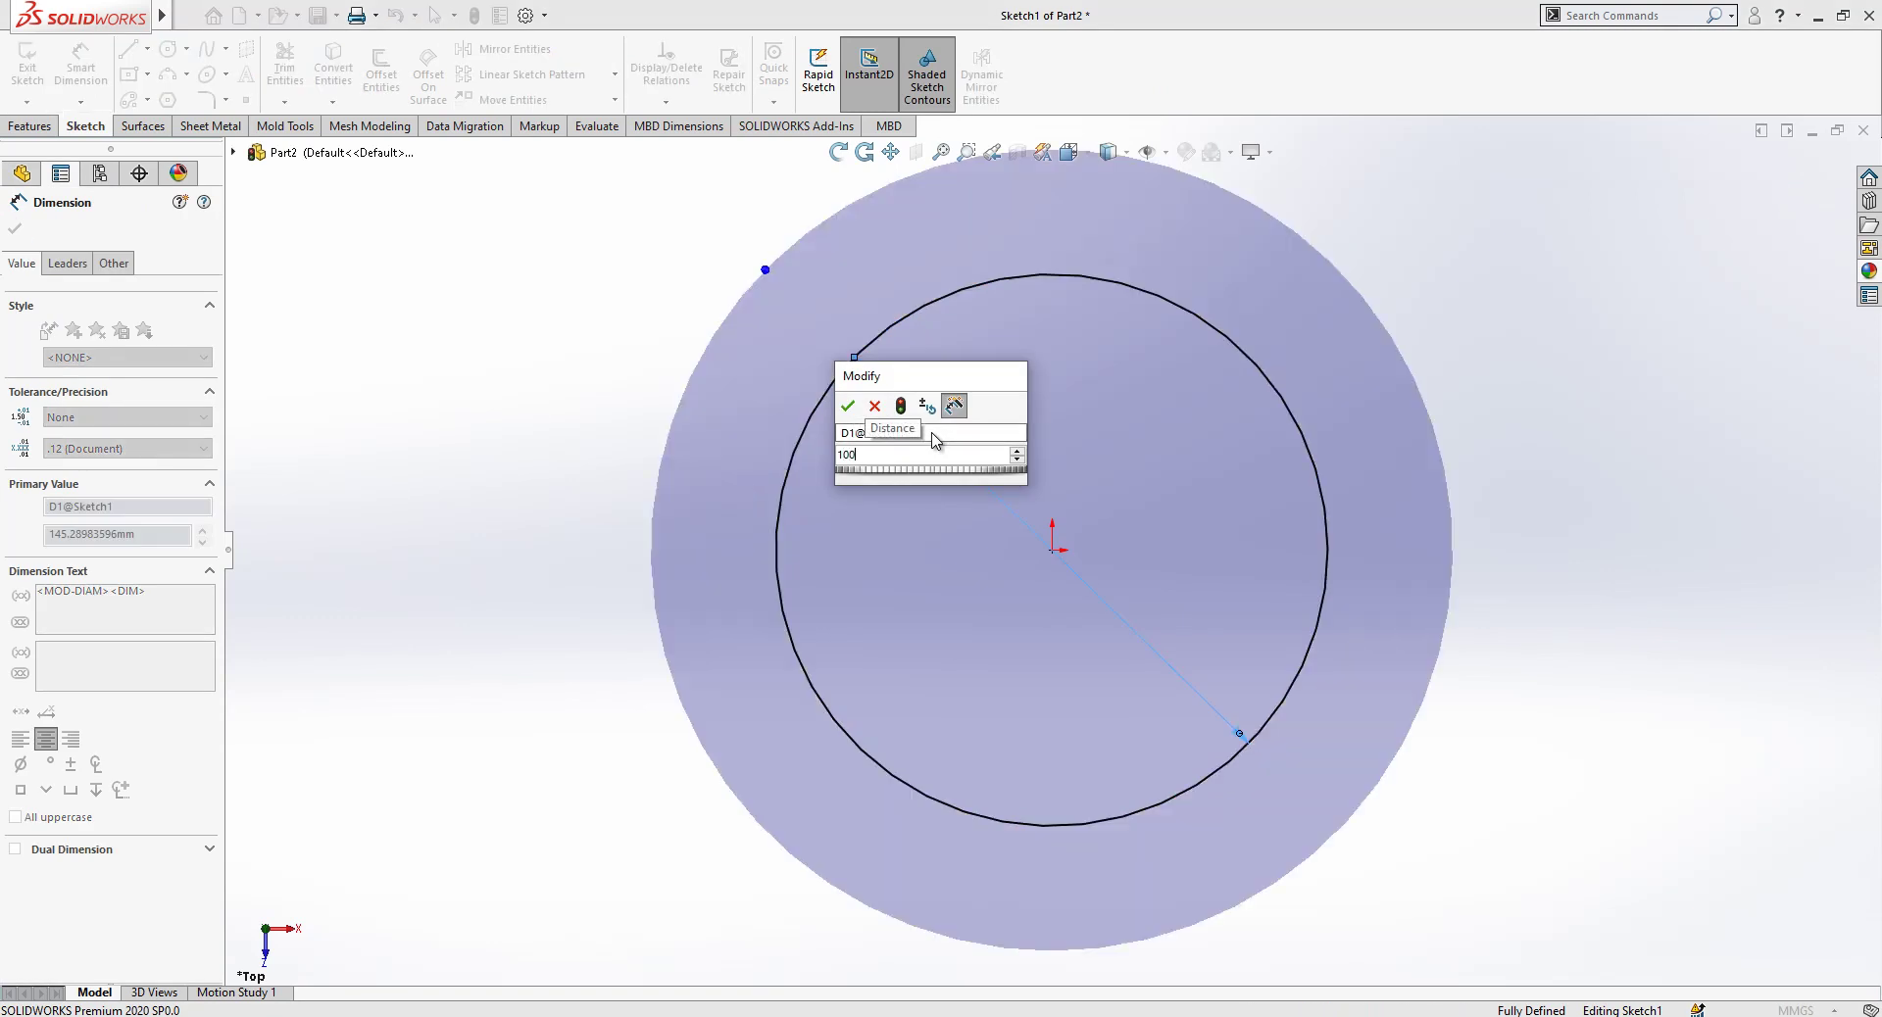
key("Return")
key("Escape")
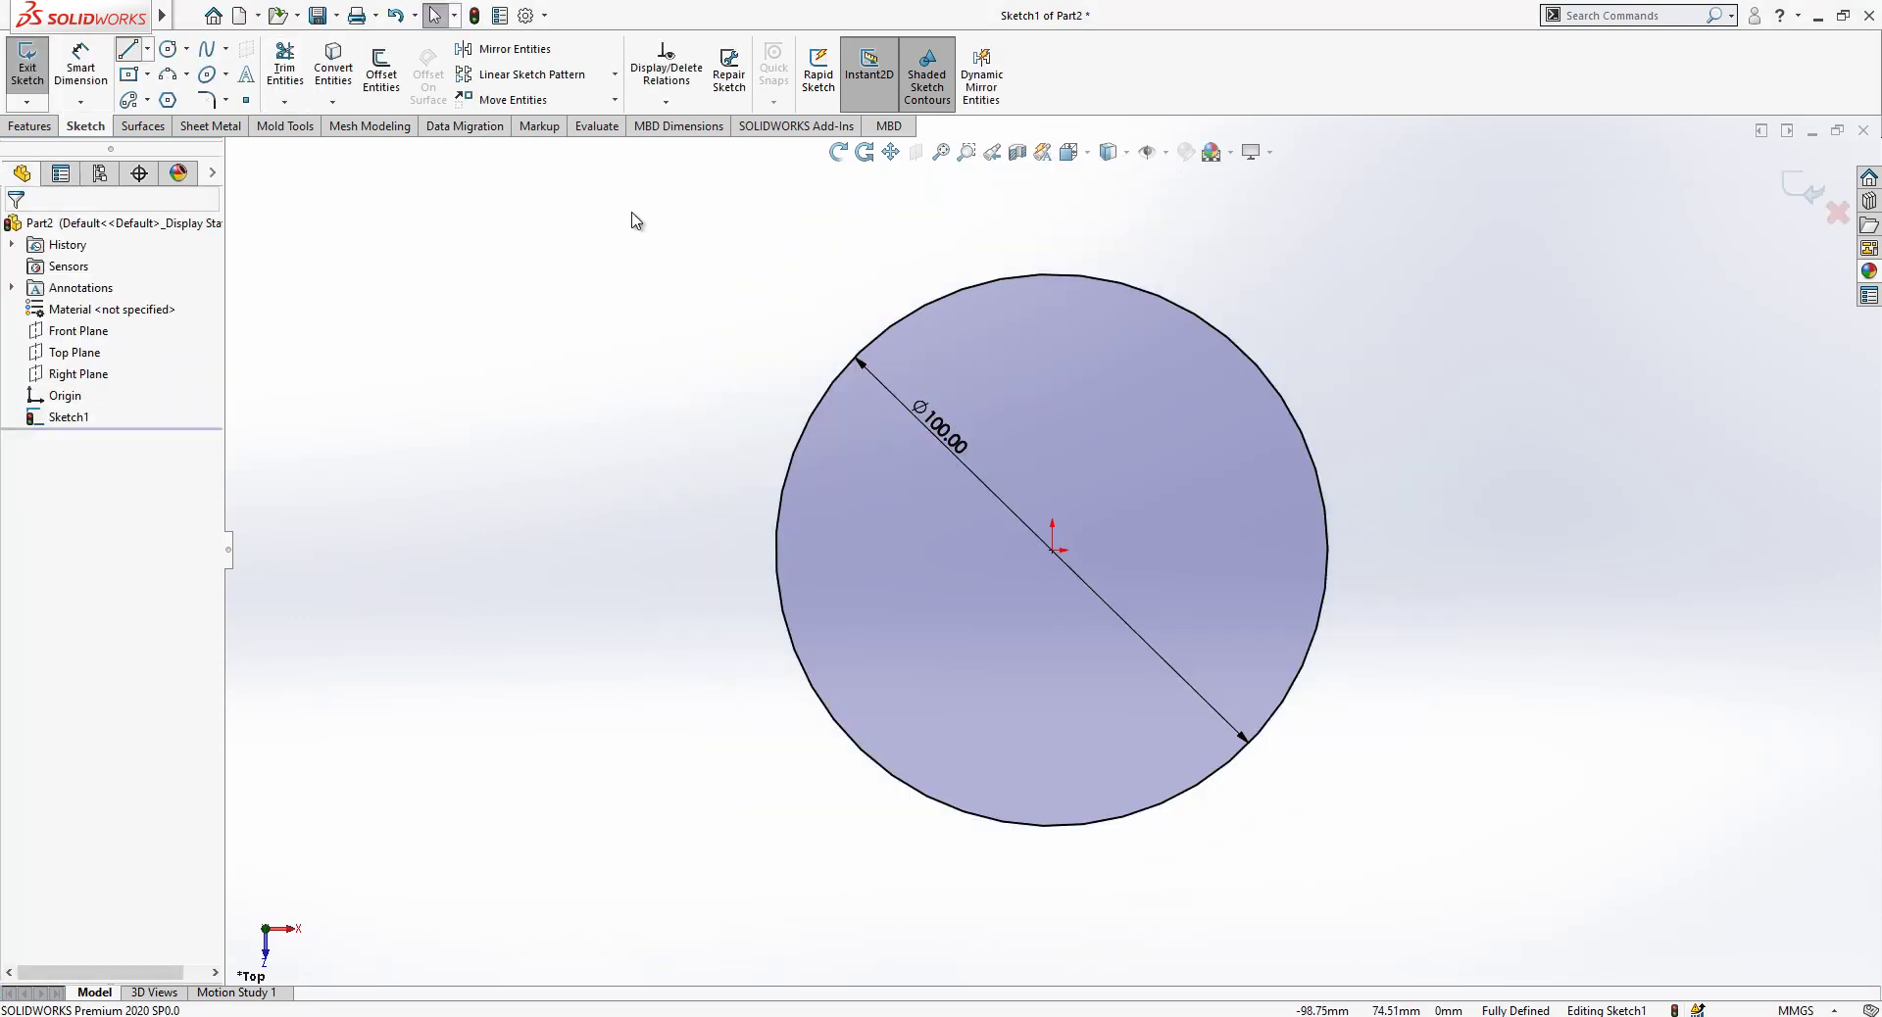
Draw a vertical construction line from the centre to the circle's top edge.
left_click(1053, 552)
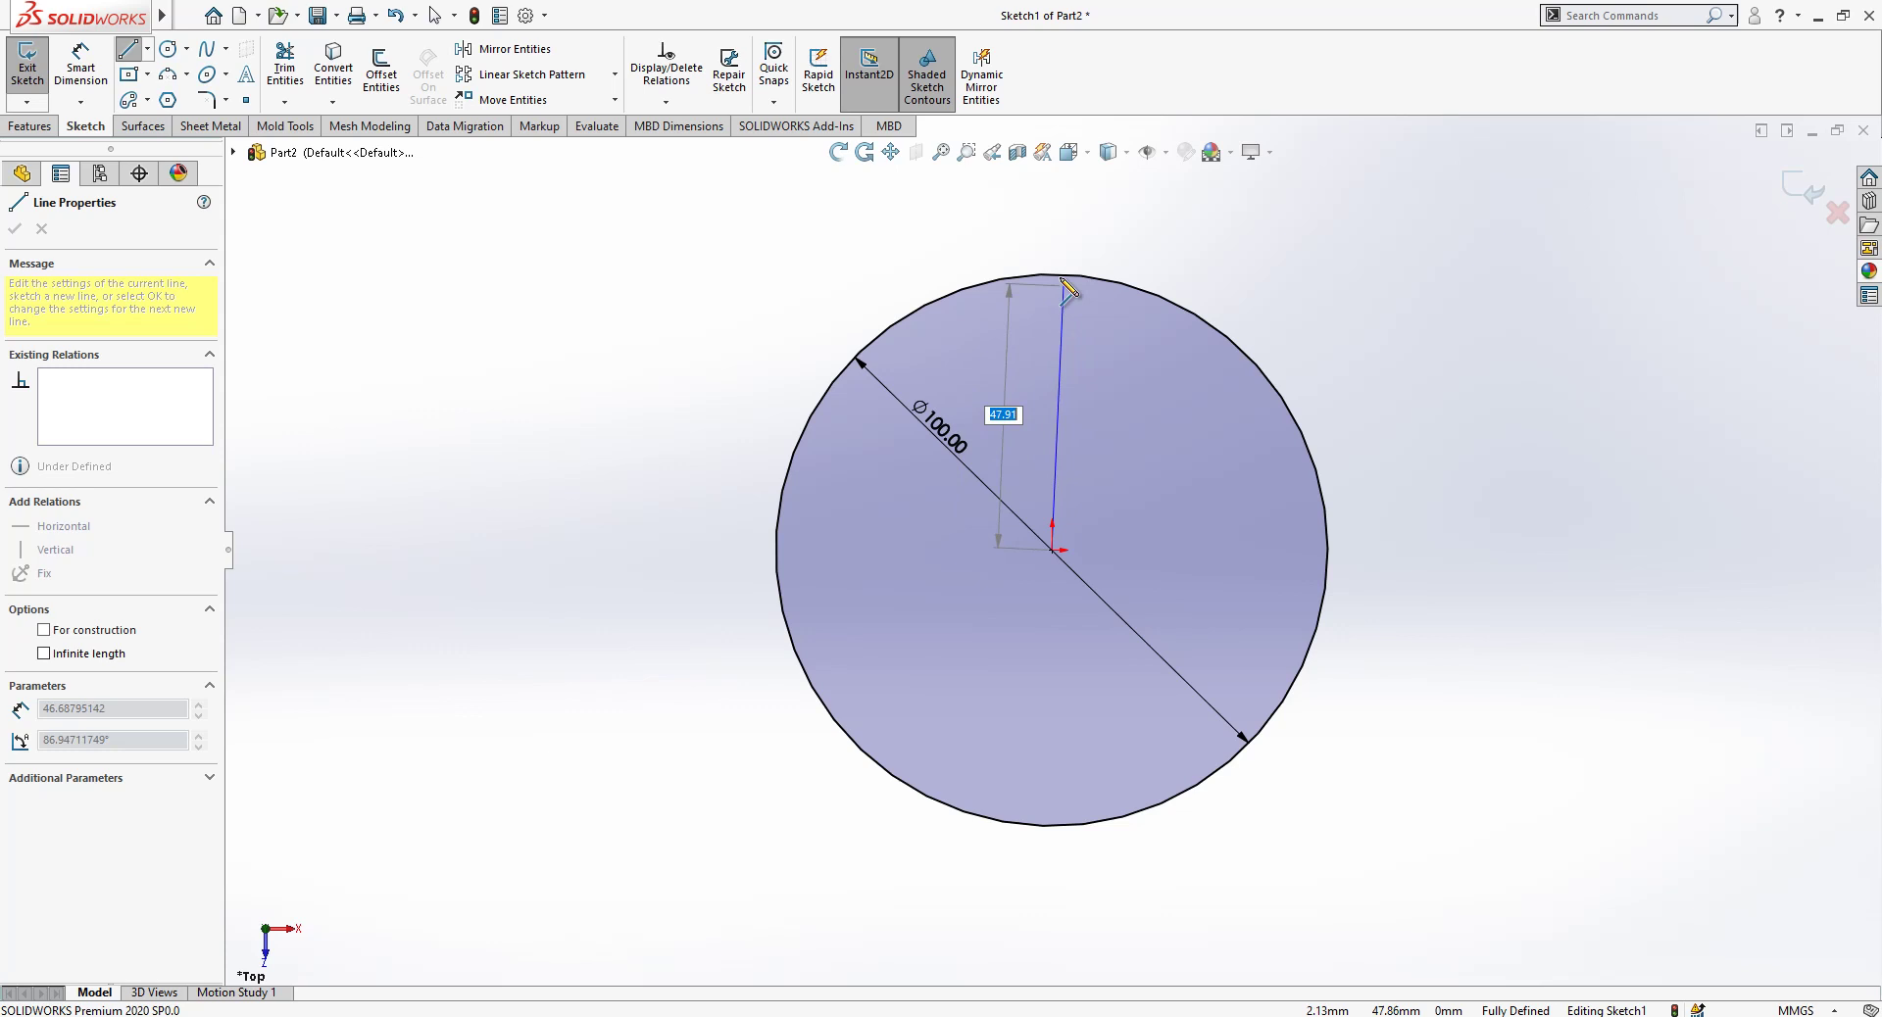
left_click(1052, 275)
key("Escape")
left_click(1055, 296)
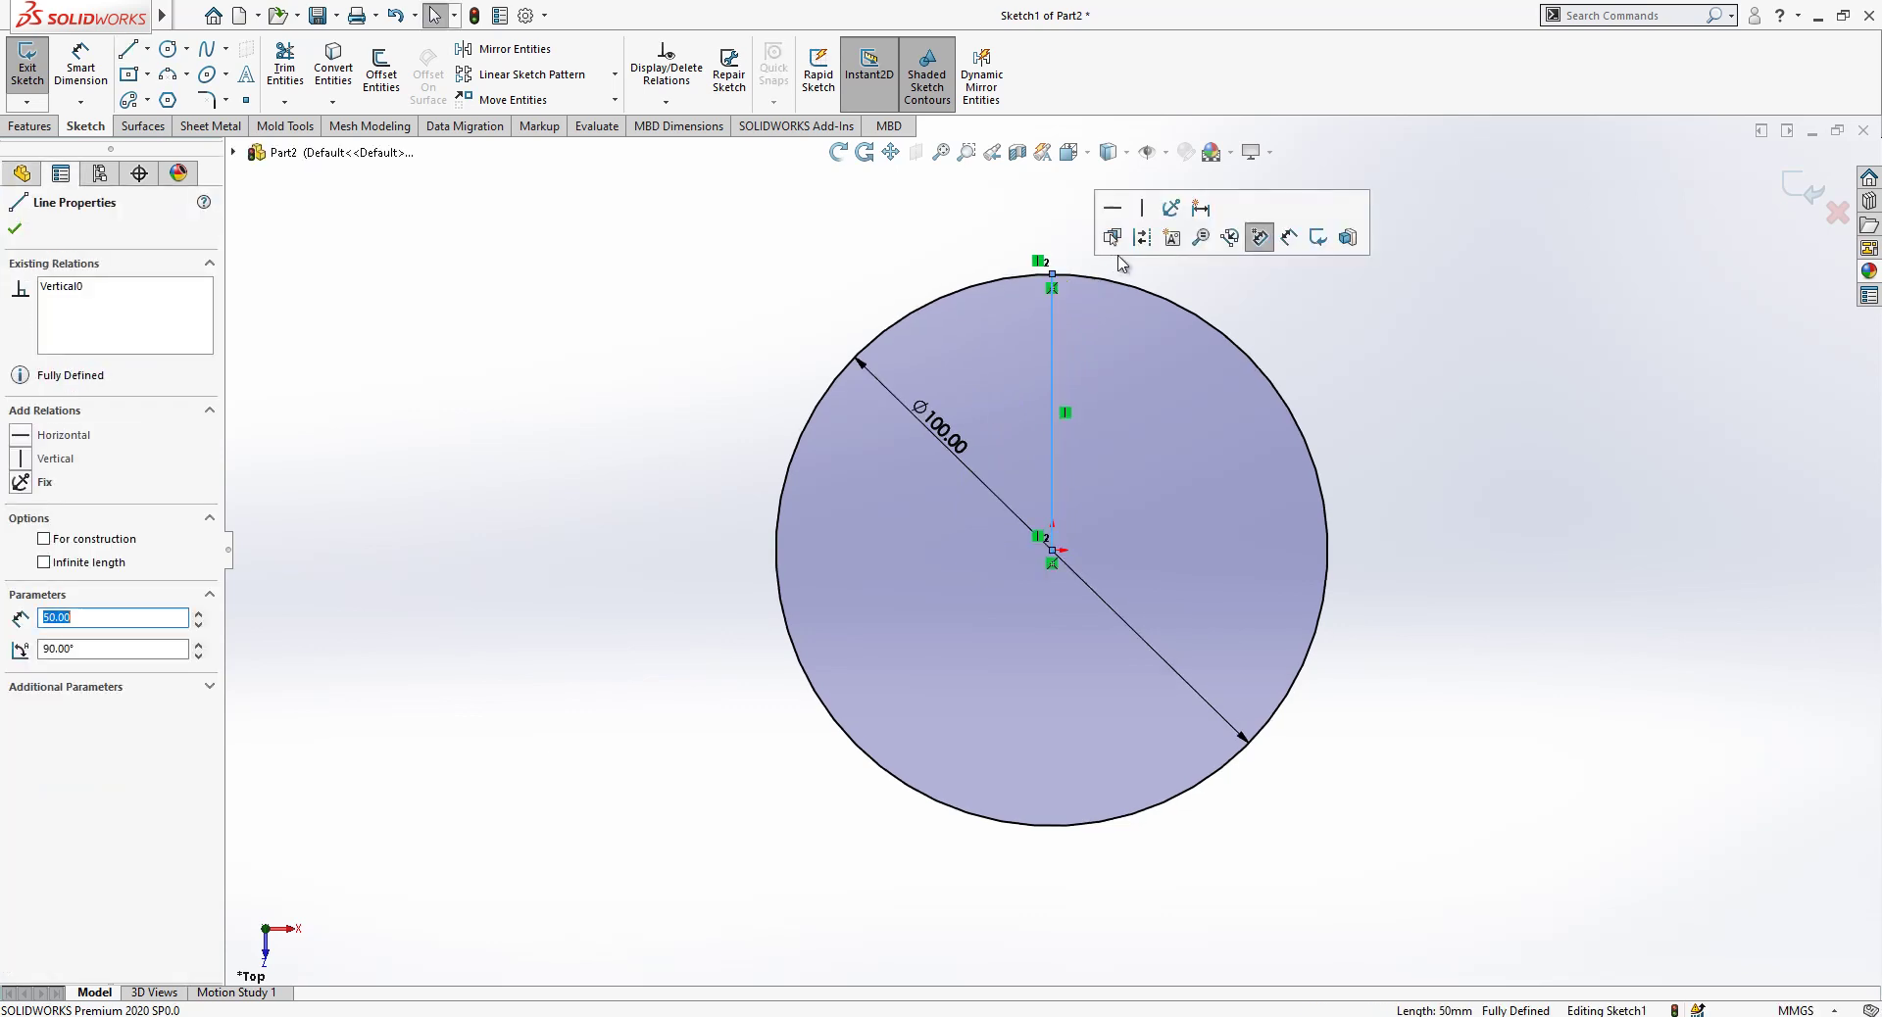
left_click(1113, 237)
left_click(1382, 372)
Add a second radial construction line from the centre to the circle's upper-left edge.
key("l")
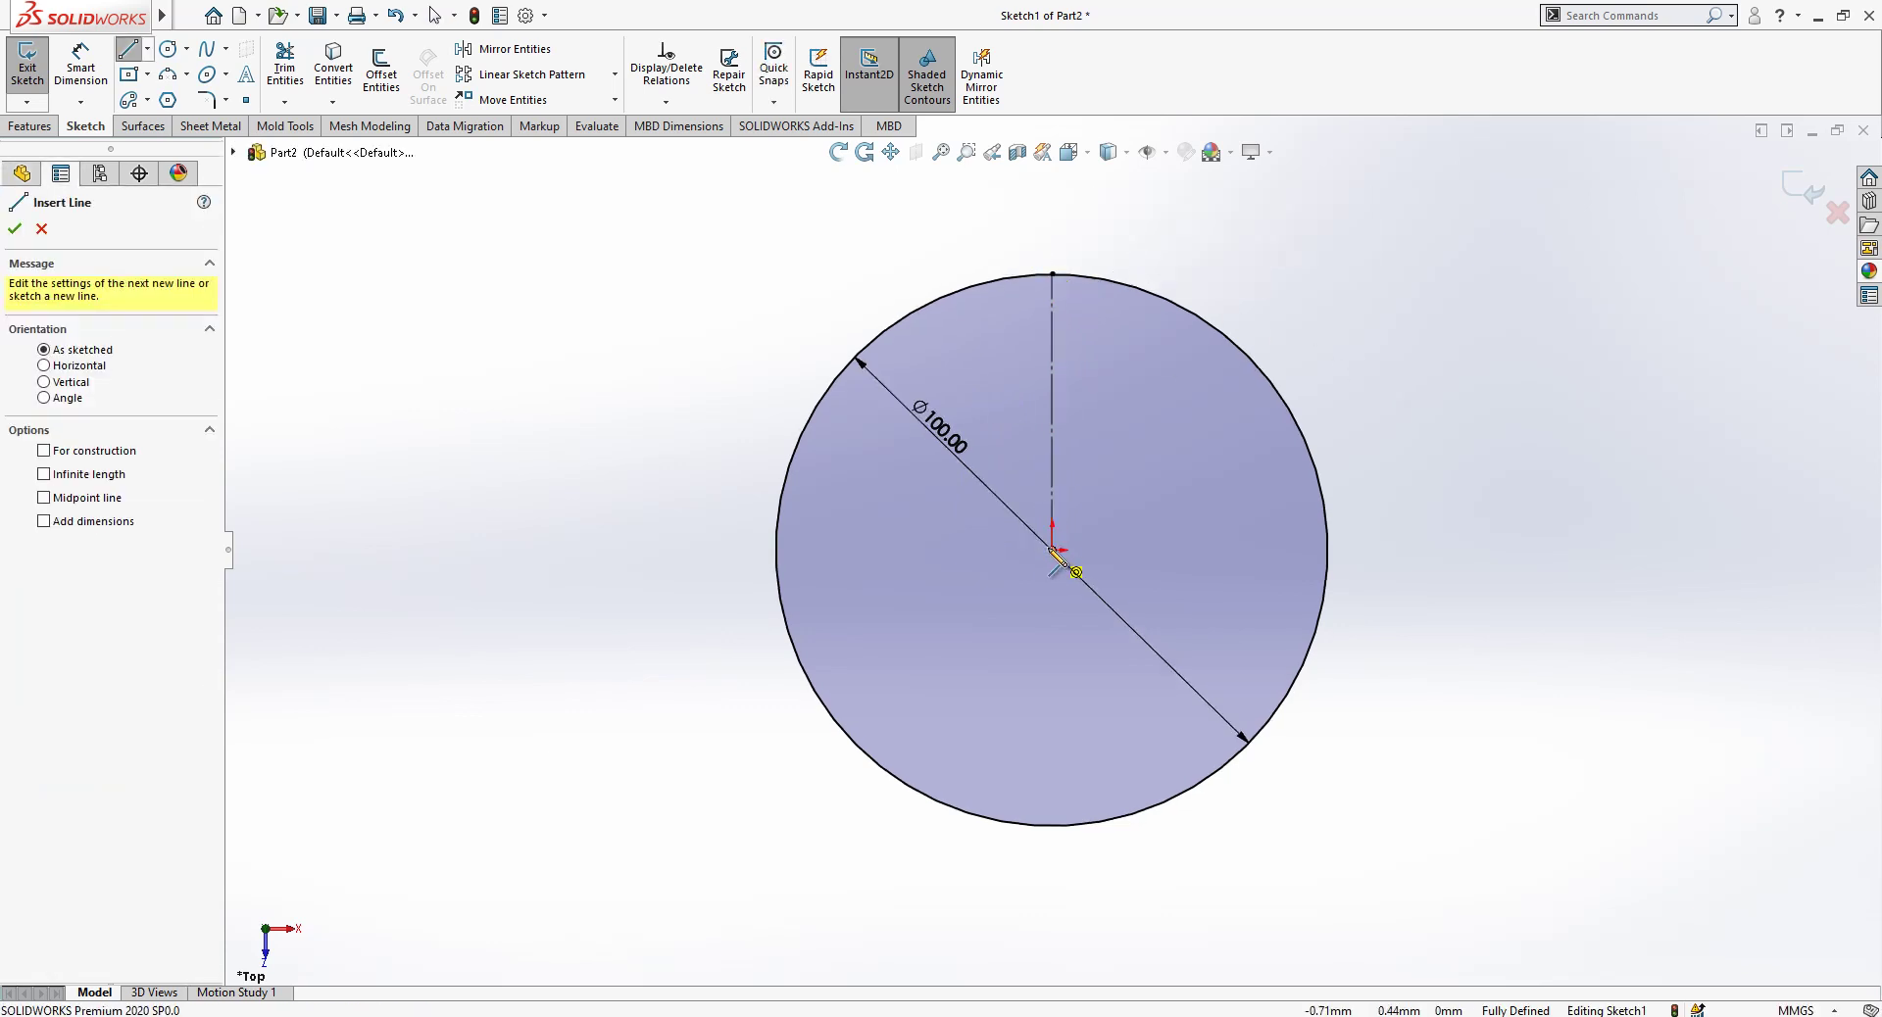
left_click(1052, 550)
left_click(955, 293)
key("Escape")
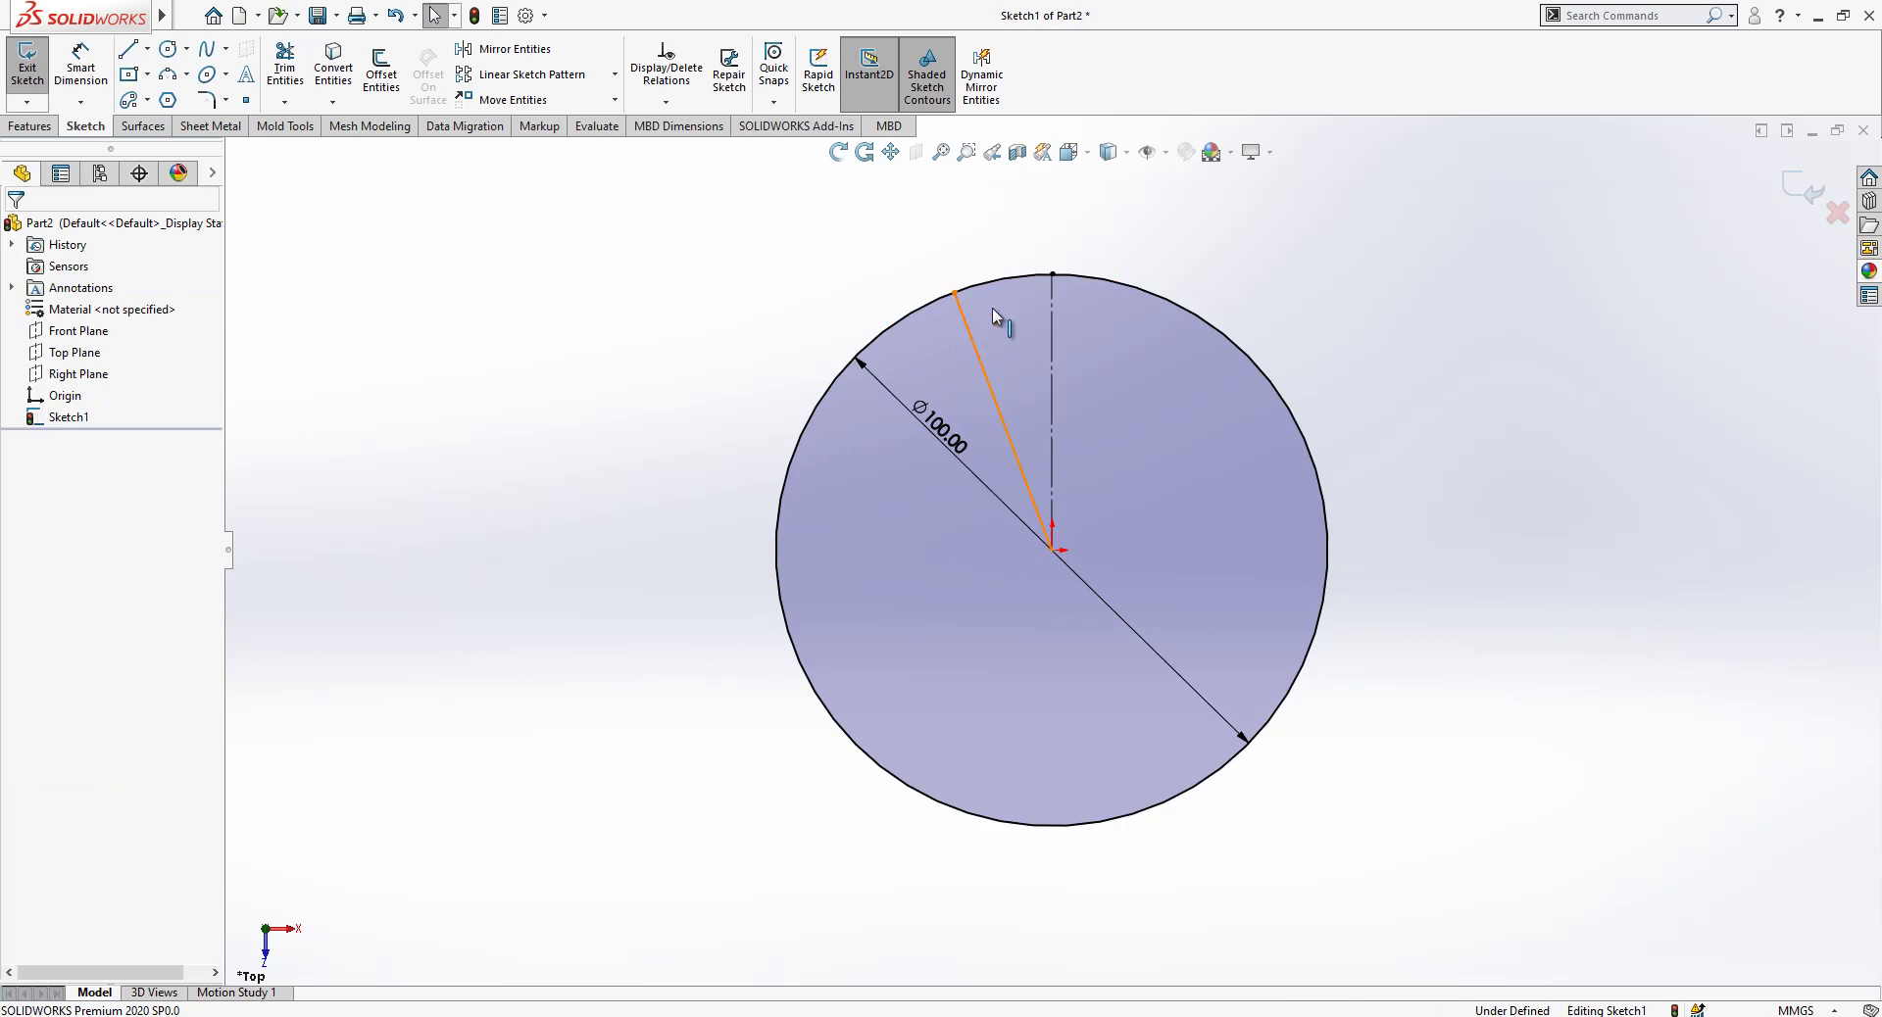
left_click(965, 314)
left_click(1054, 257)
left_click(1448, 357)
Add a third radial construction line from the centre, further to the left.
key("l")
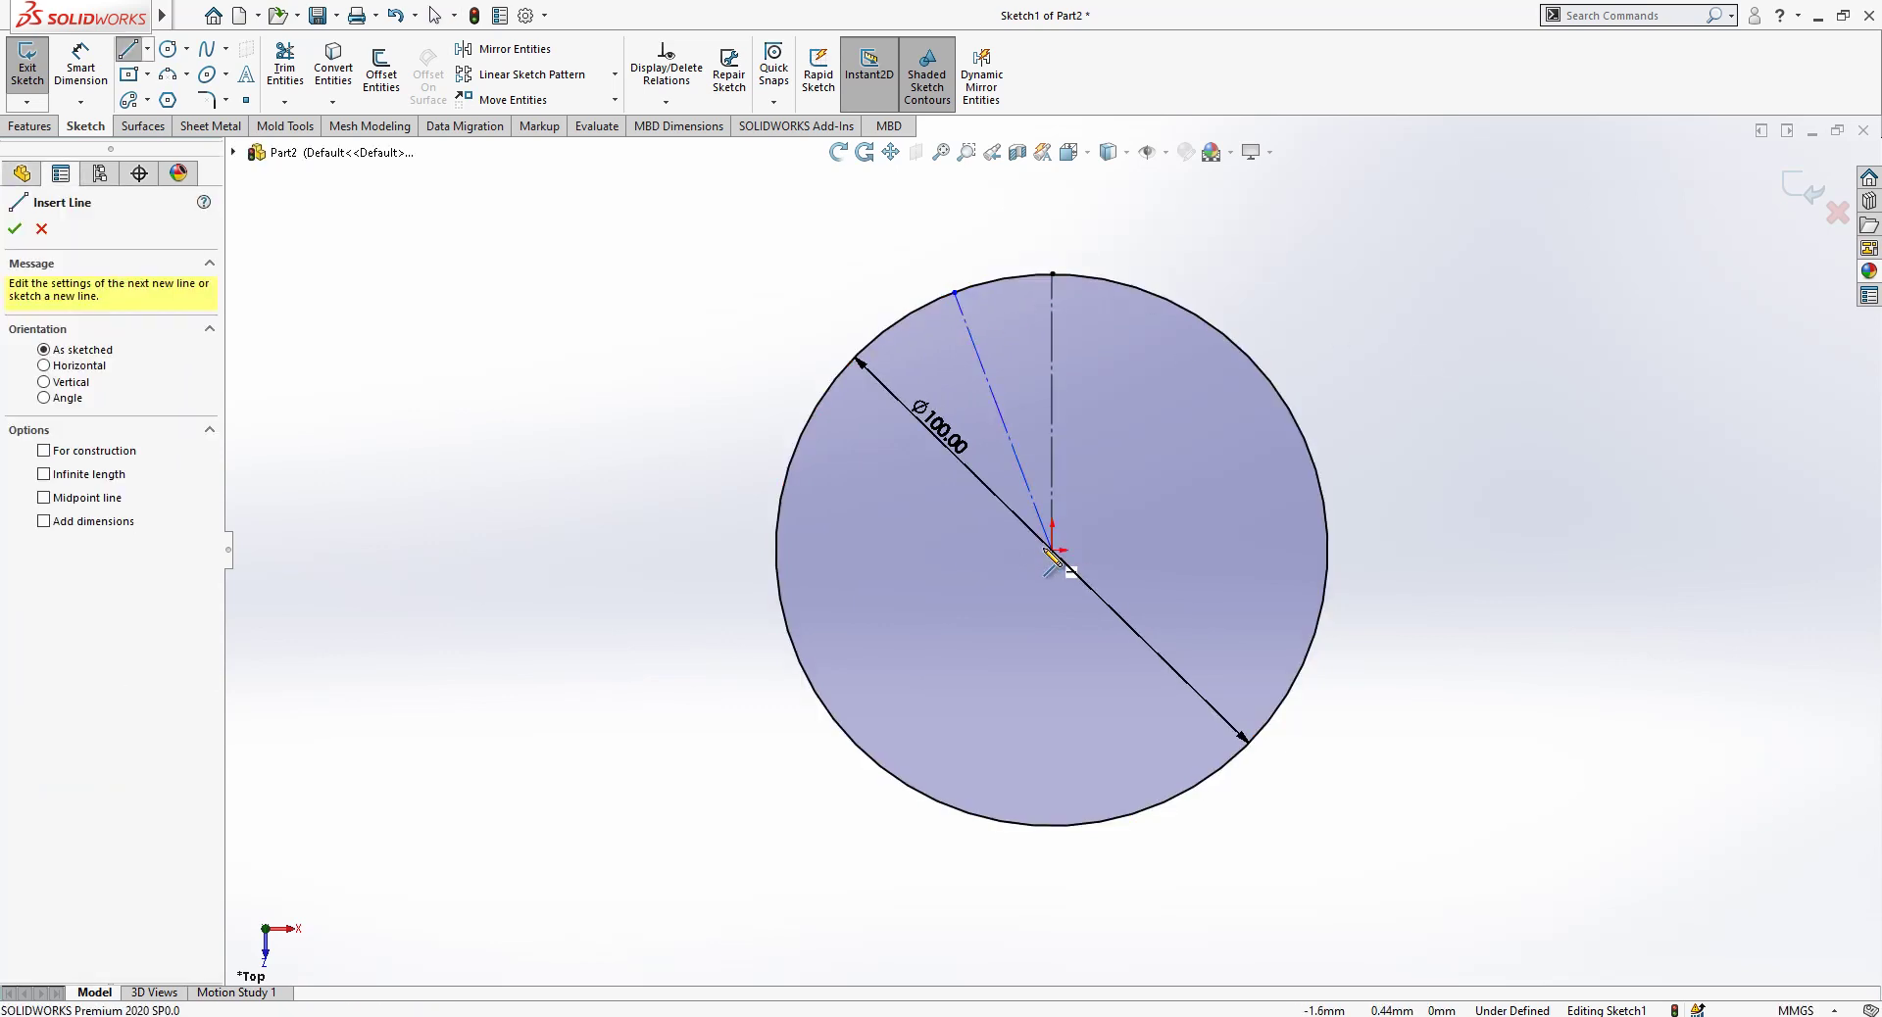
left_click(1053, 550)
key("Escape")
key("l")
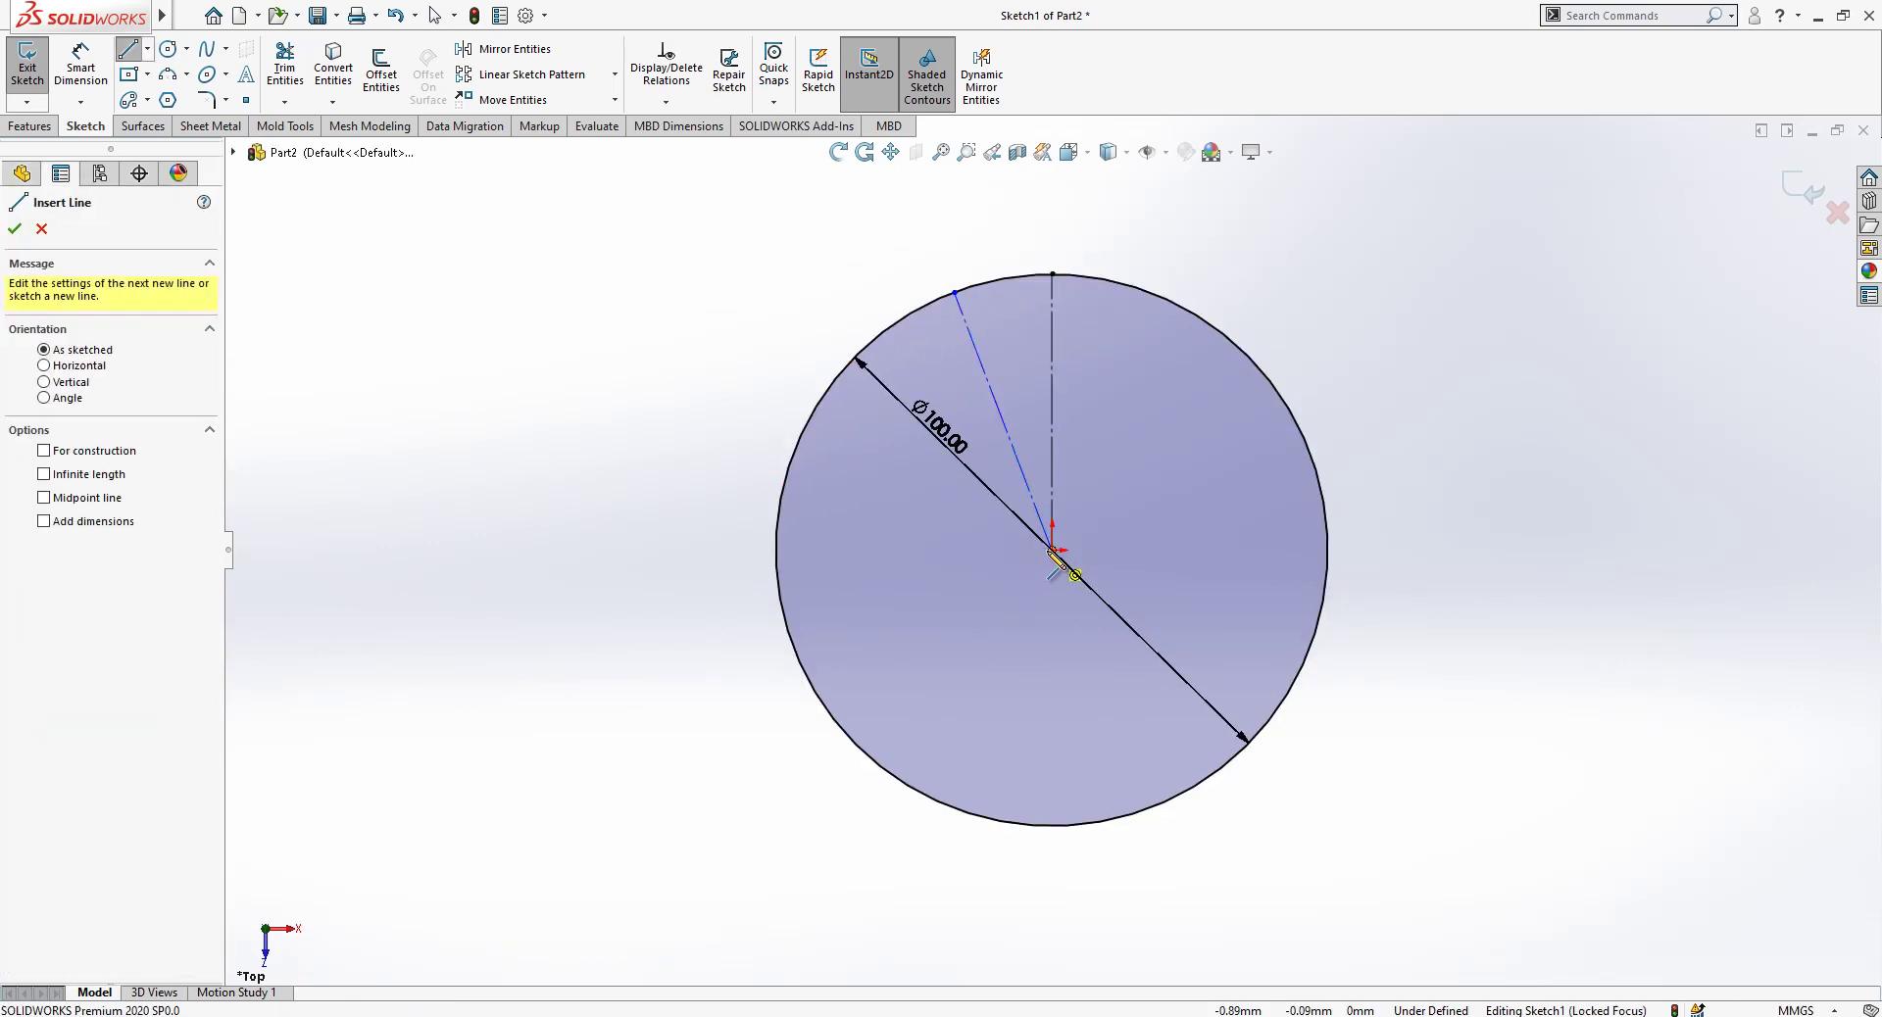
left_click(1053, 550)
left_click(900, 319)
key("Escape")
left_click(917, 344)
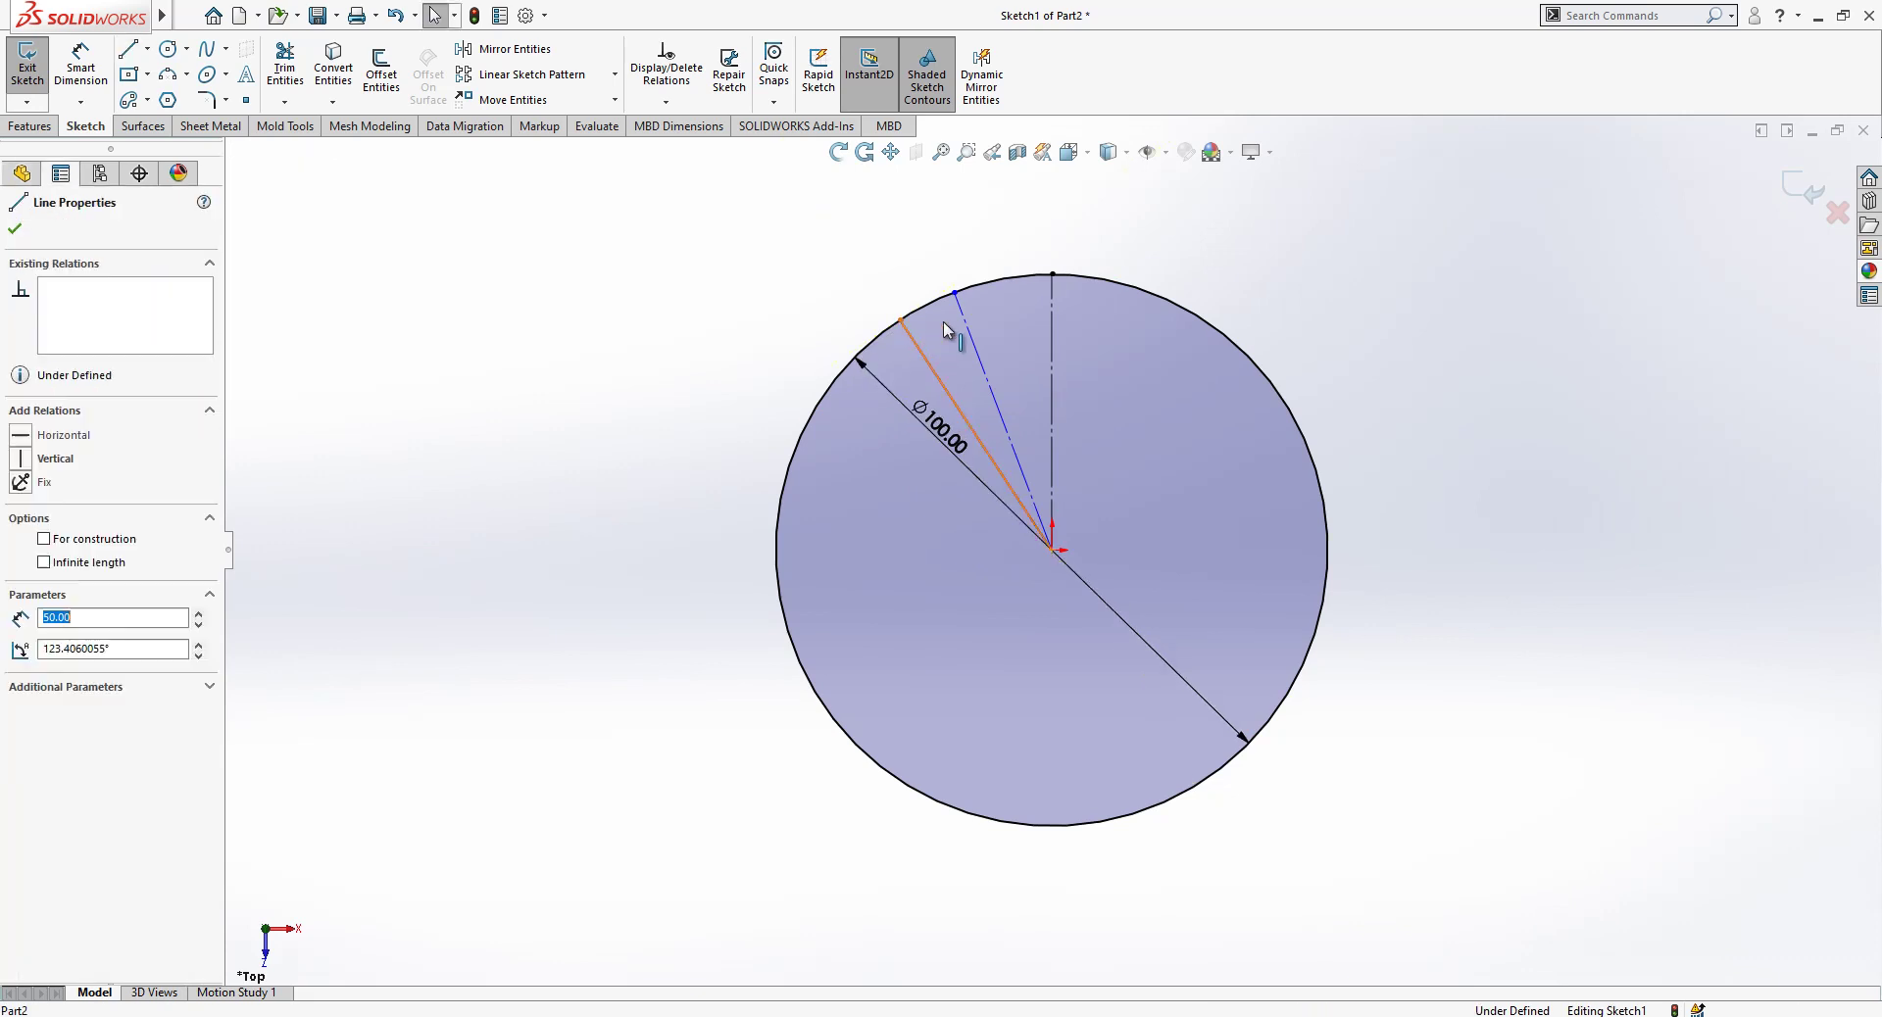
left_click(1030, 284)
key("Escape")
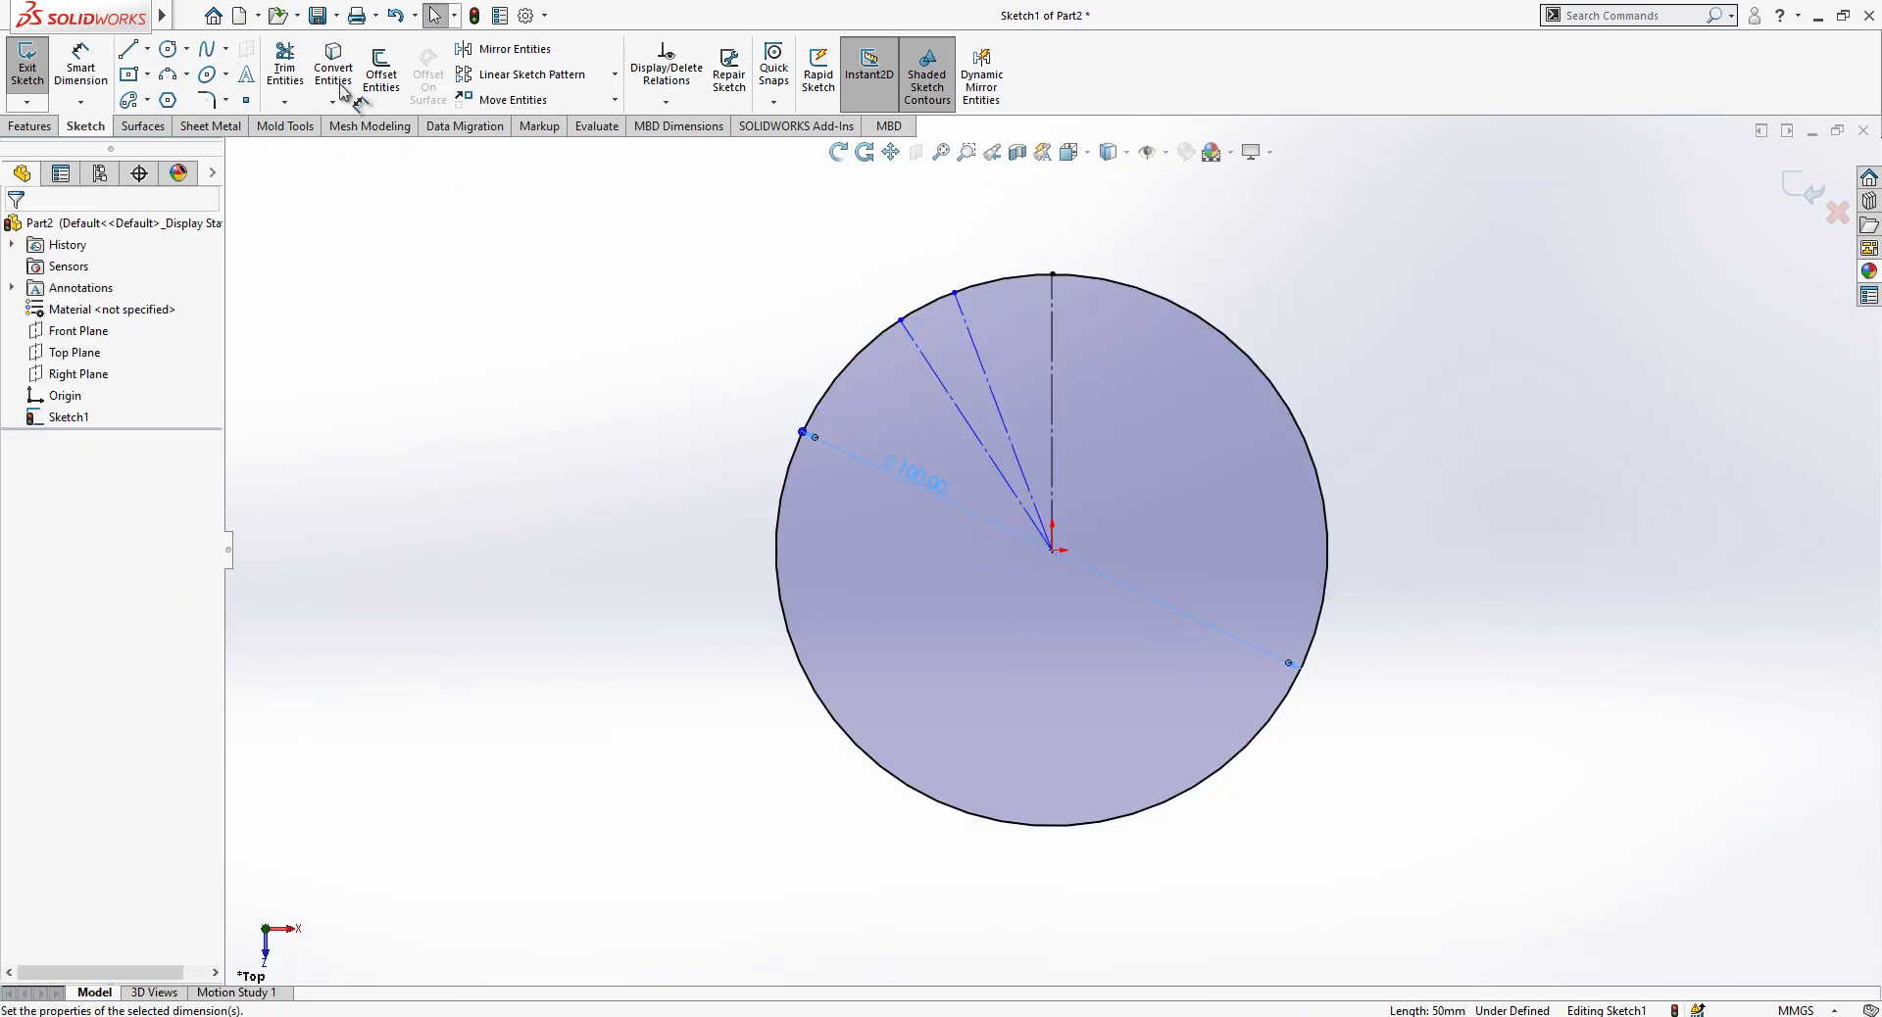
Trim away the circle's lower-right portion, leaving the upper-left arc.
left_click(285, 65)
left_click_drag(739, 386, 803, 539)
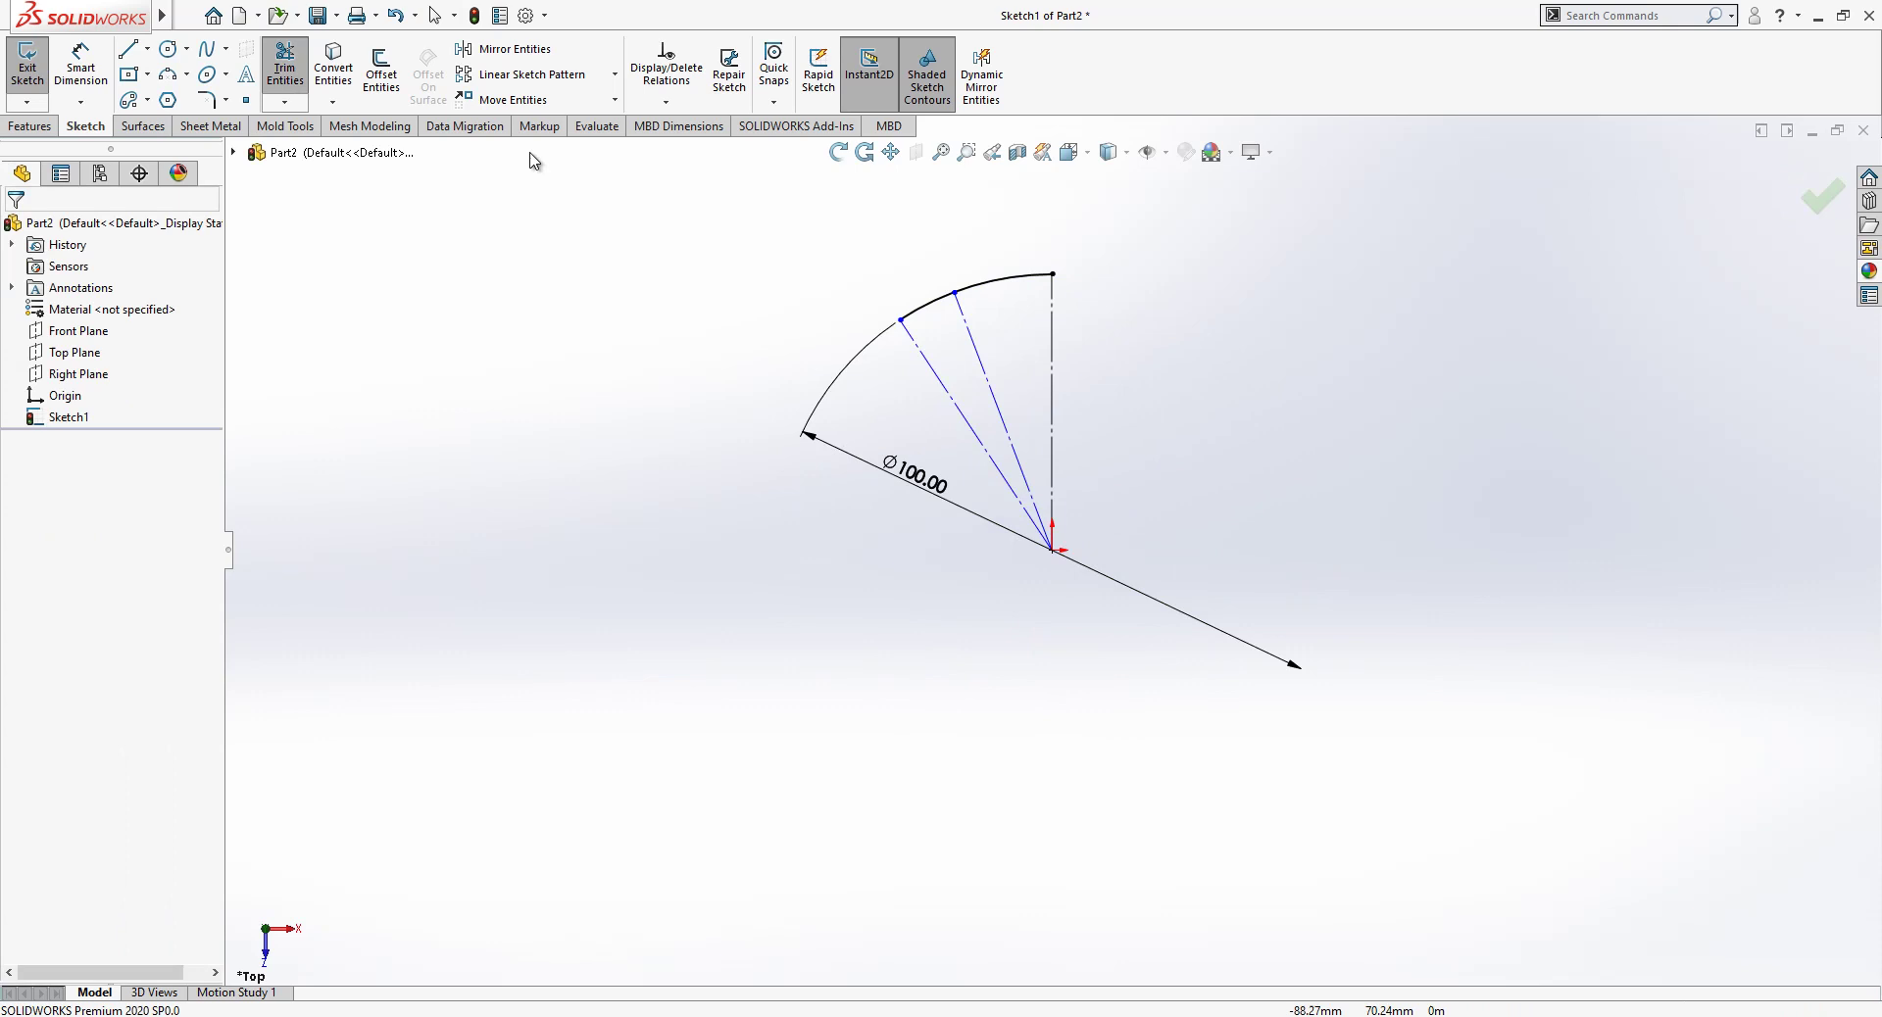
key("Escape")
Add angular dimensions: 20° from the vertical line, 10° between middle and outer lines.
left_click(81, 67)
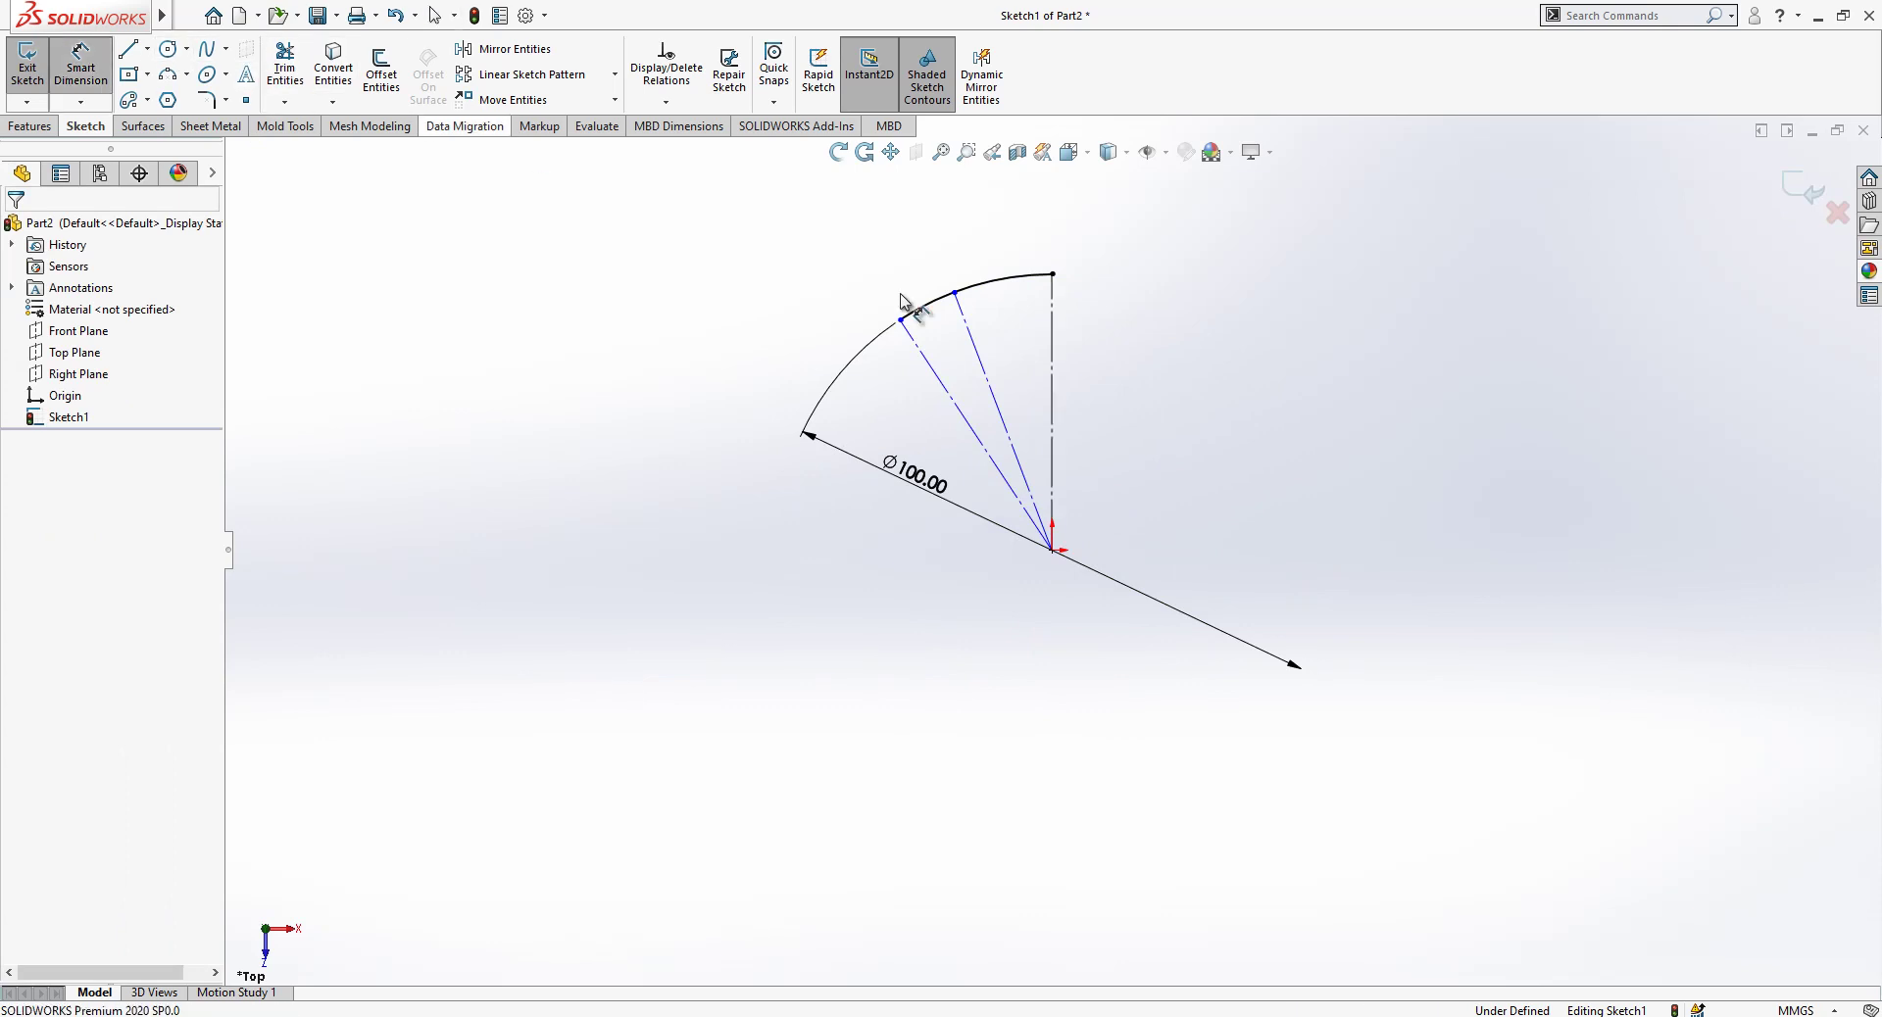
left_click(1052, 363)
left_click(1053, 363)
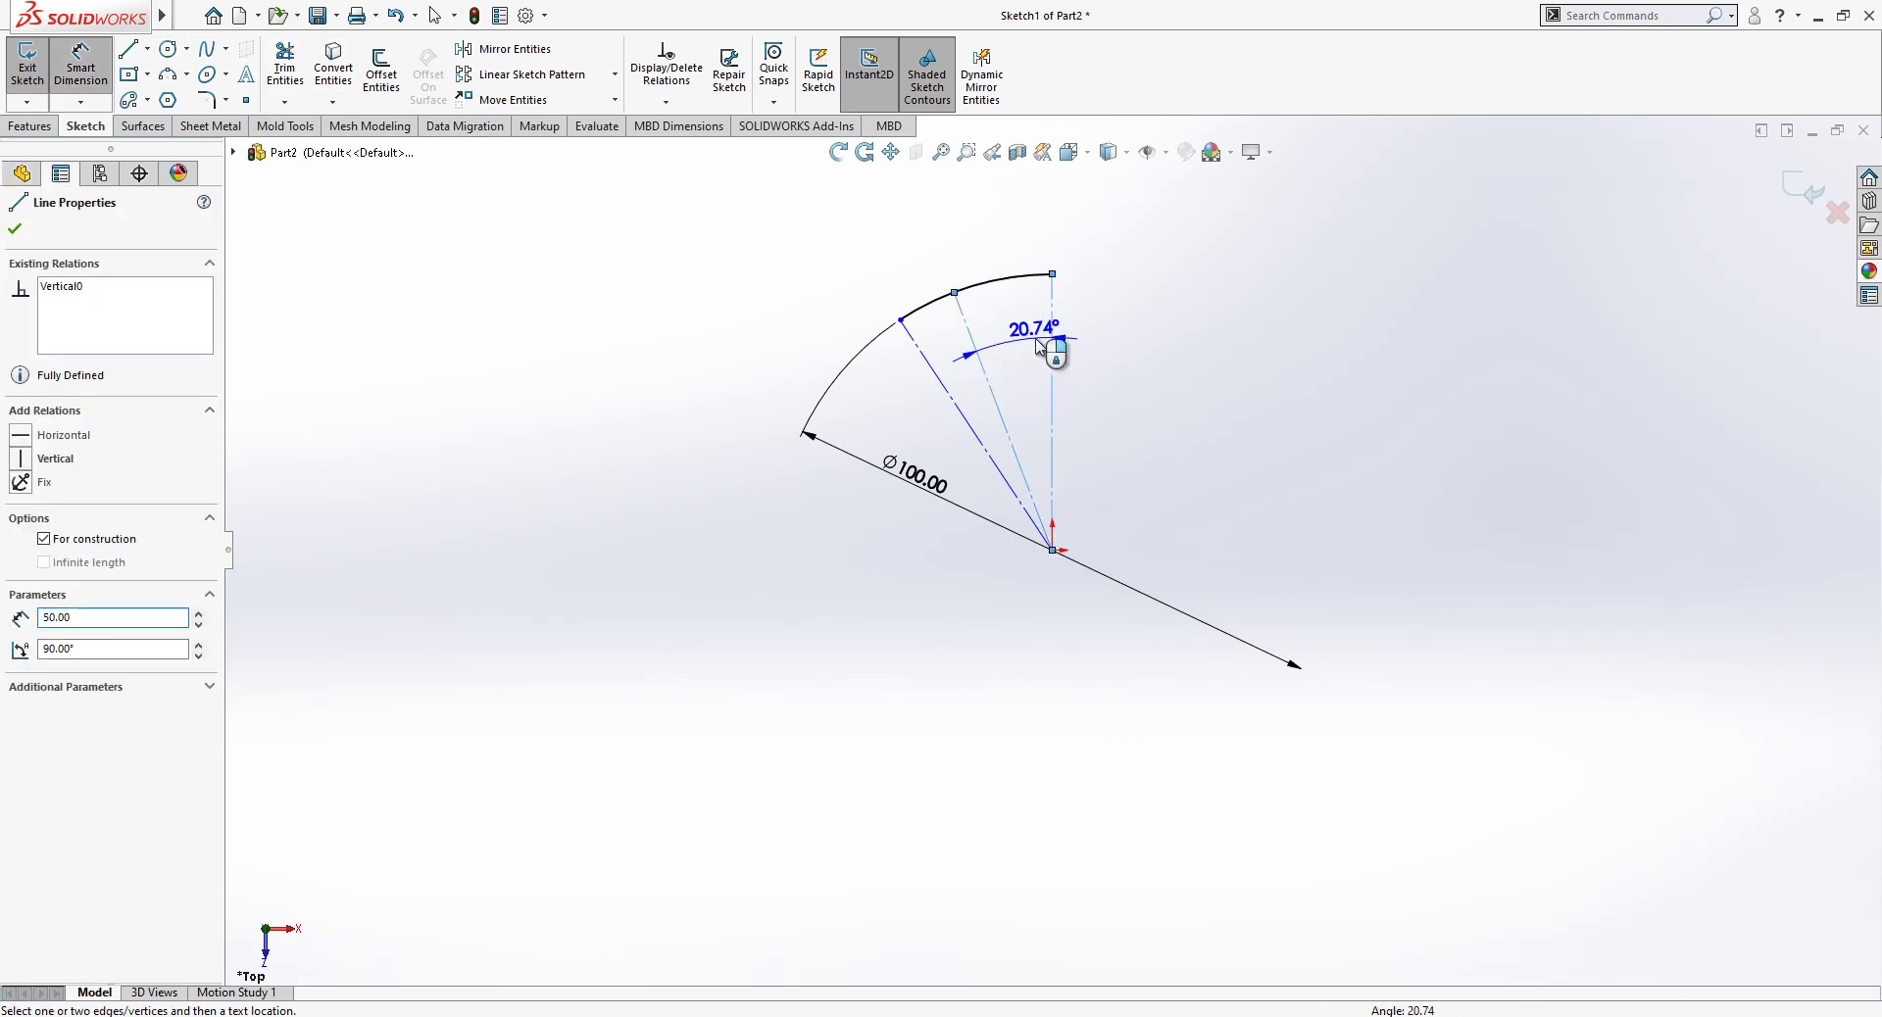
left_click(1046, 350)
type("20")
key("Return")
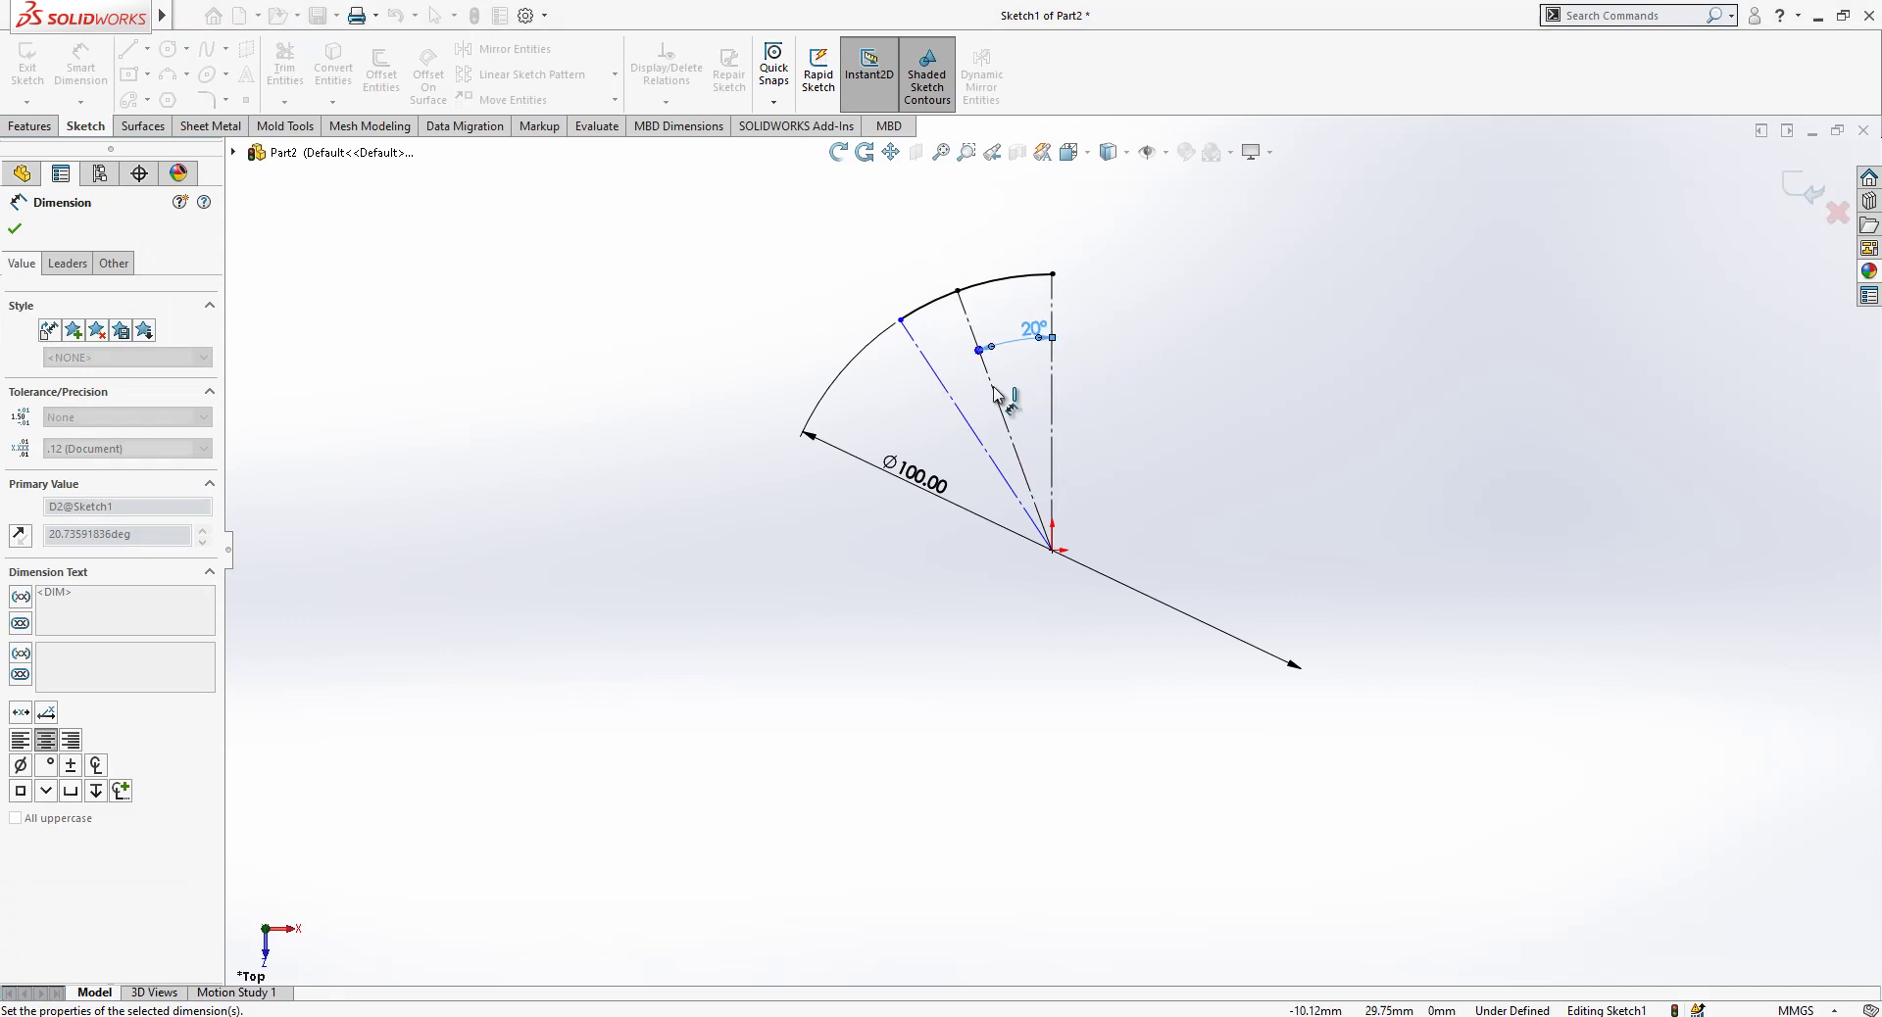
left_click(996, 396)
left_click(985, 372)
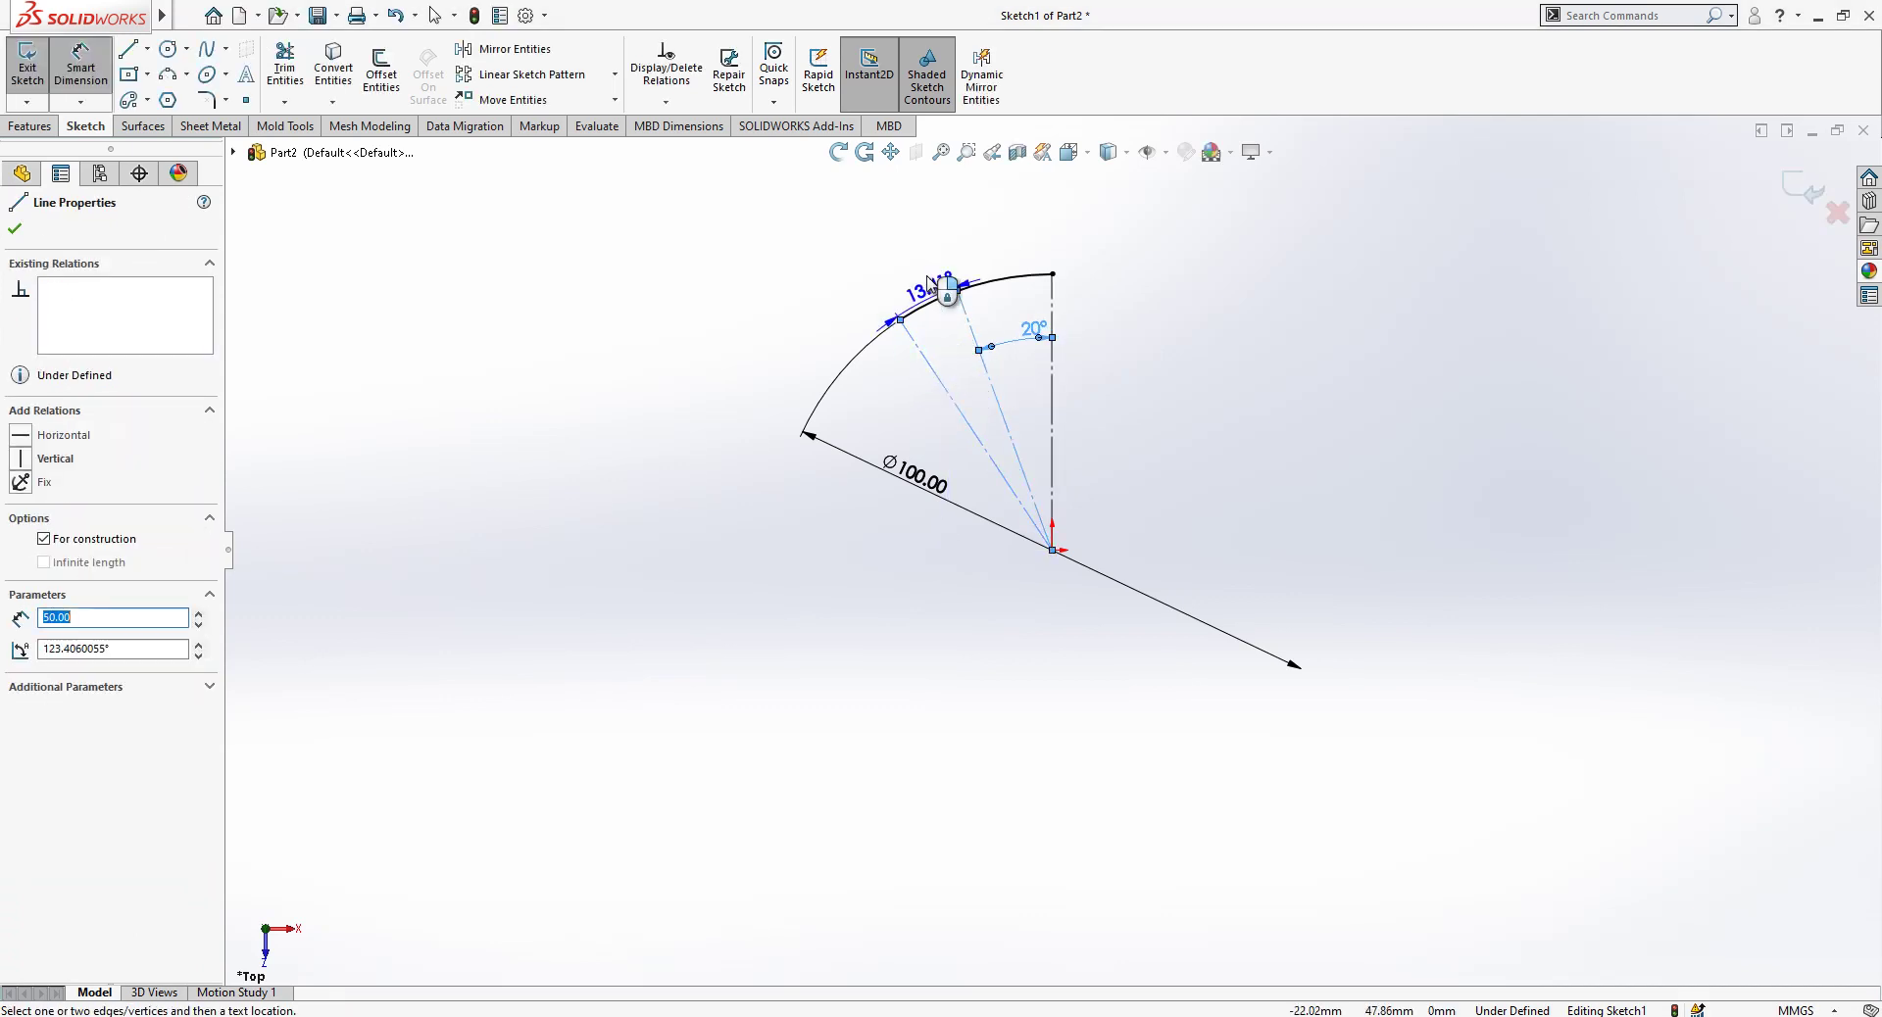
left_click(931, 285)
type("10")
key("Return")
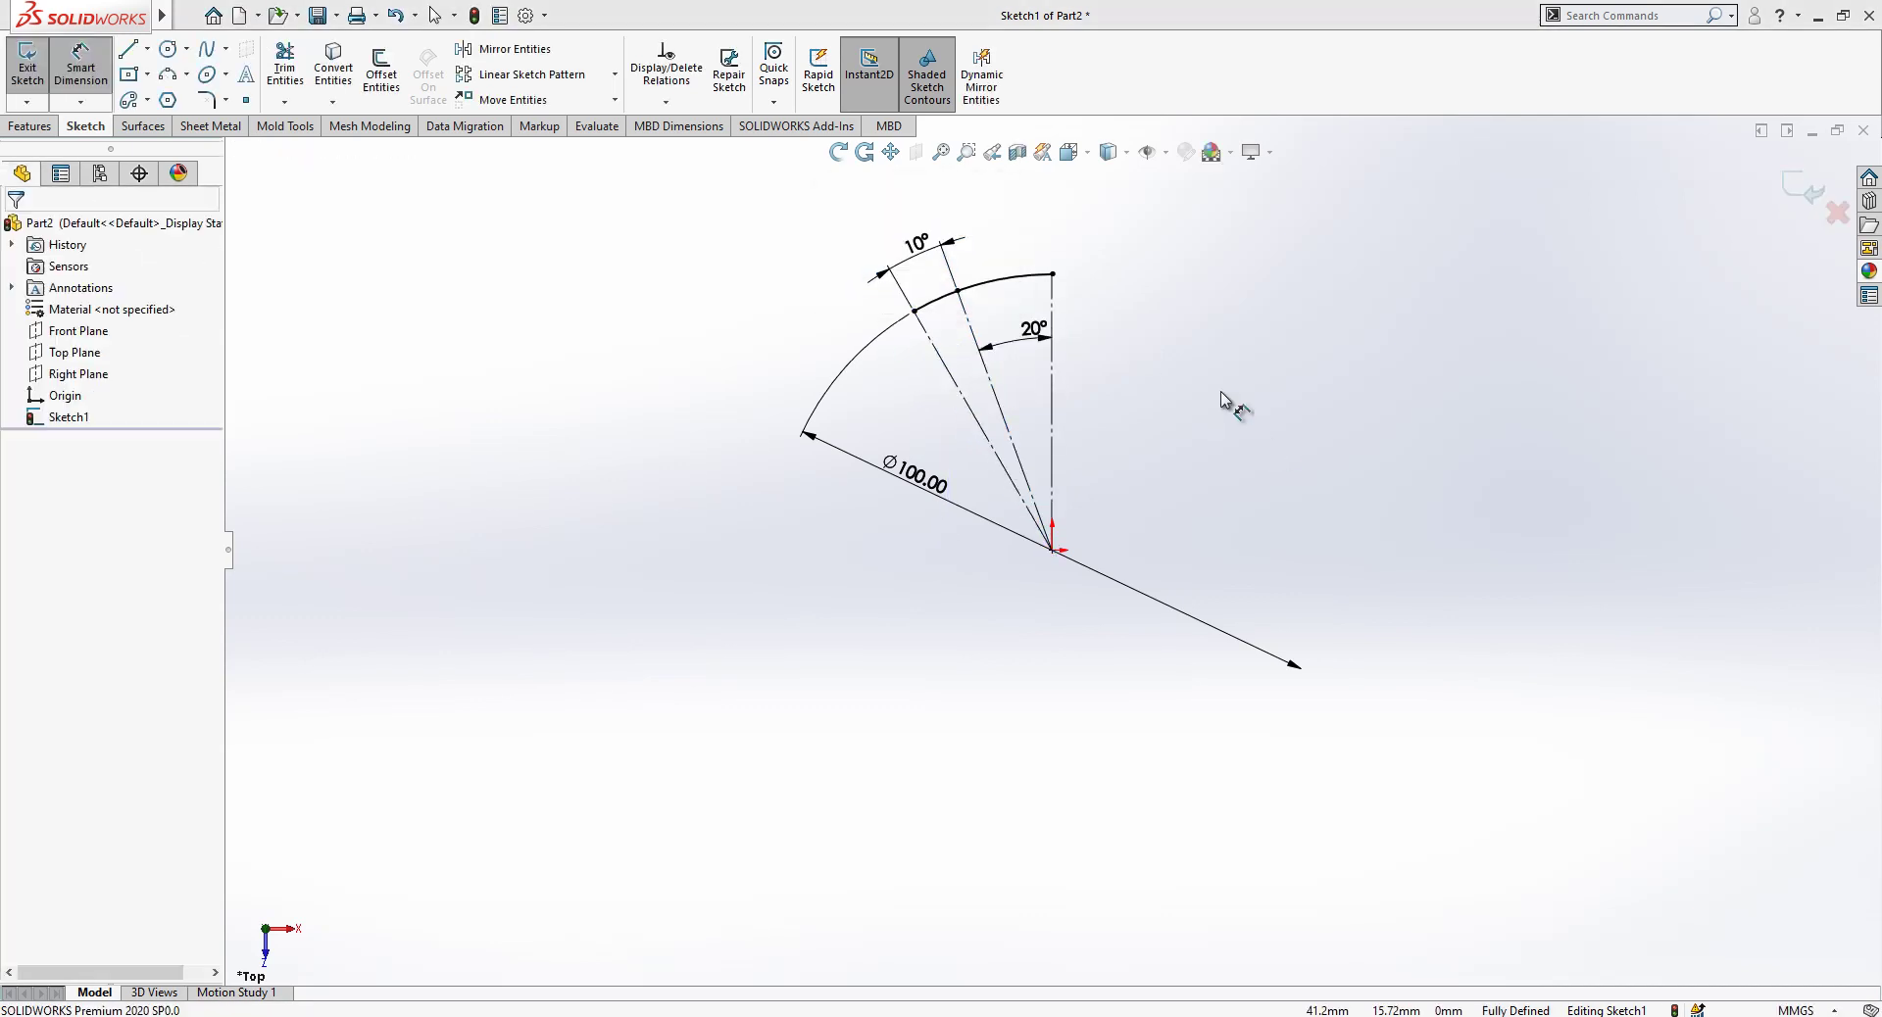
key("Escape")
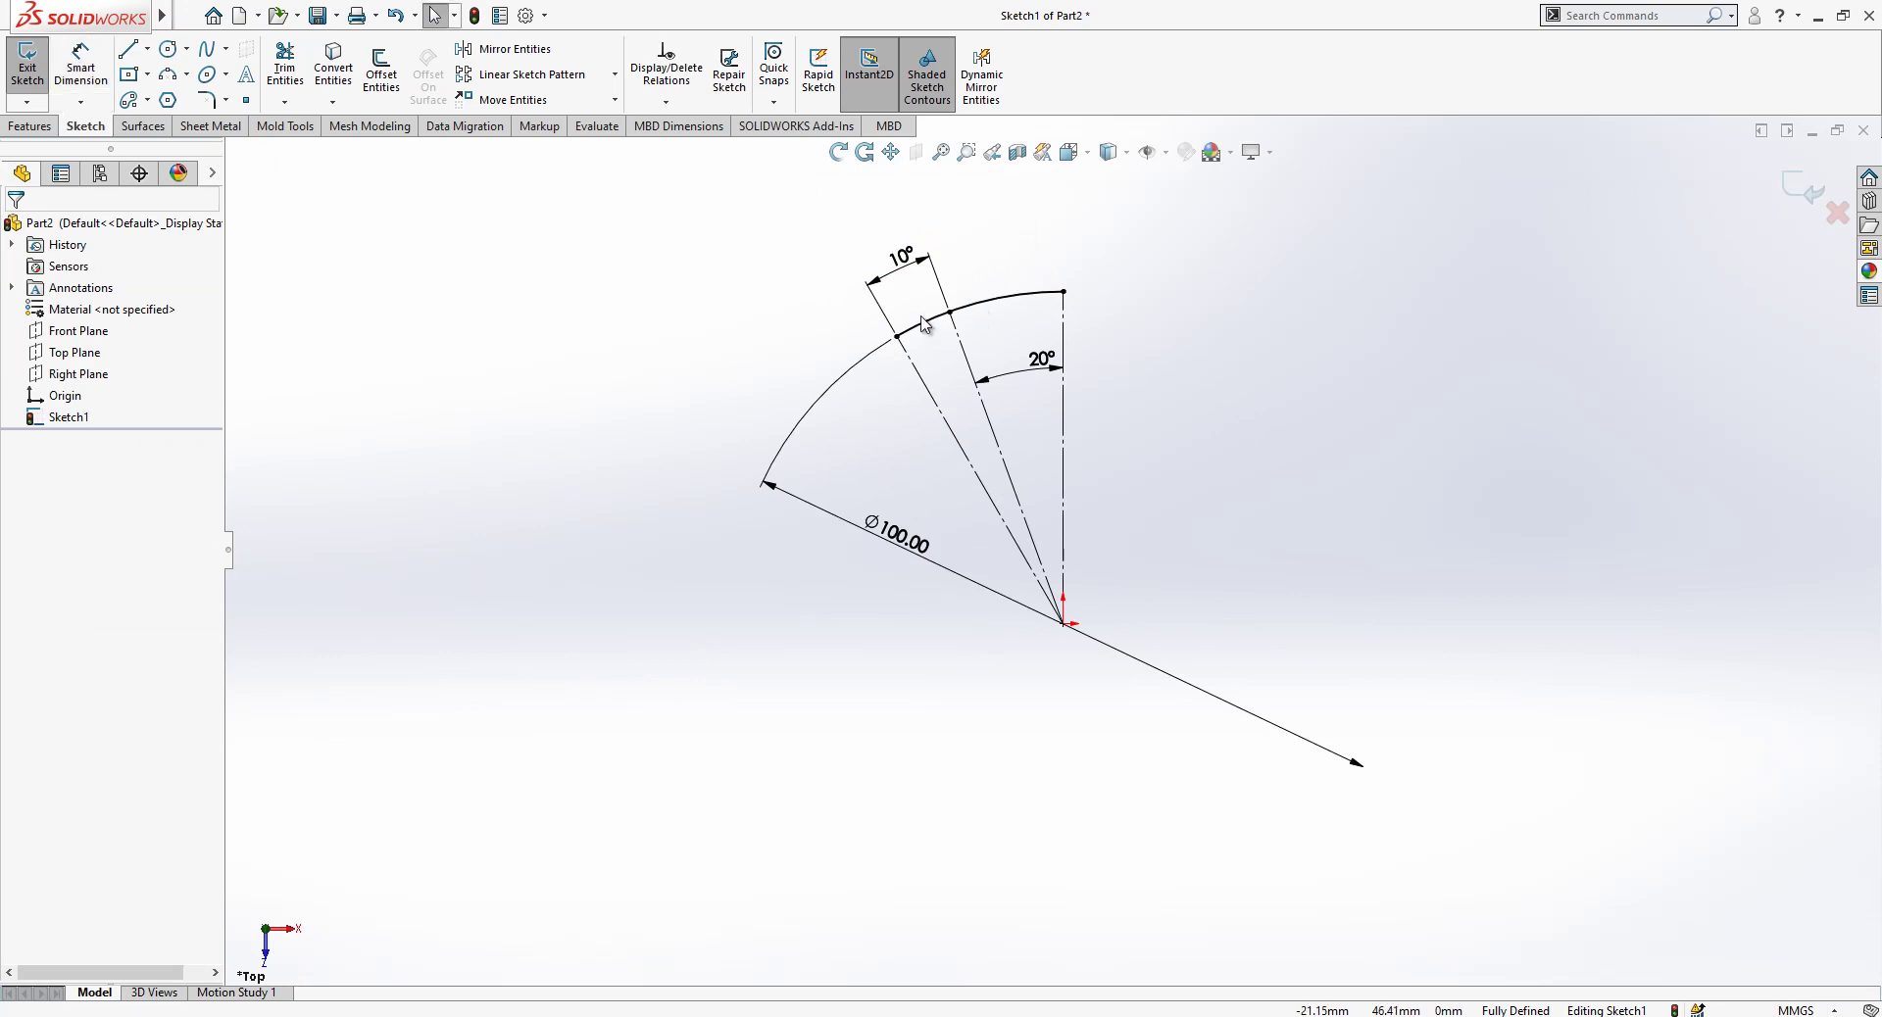
Split the arc where the middle construction line crosses it.
left_click(932, 326)
right_click(934, 330)
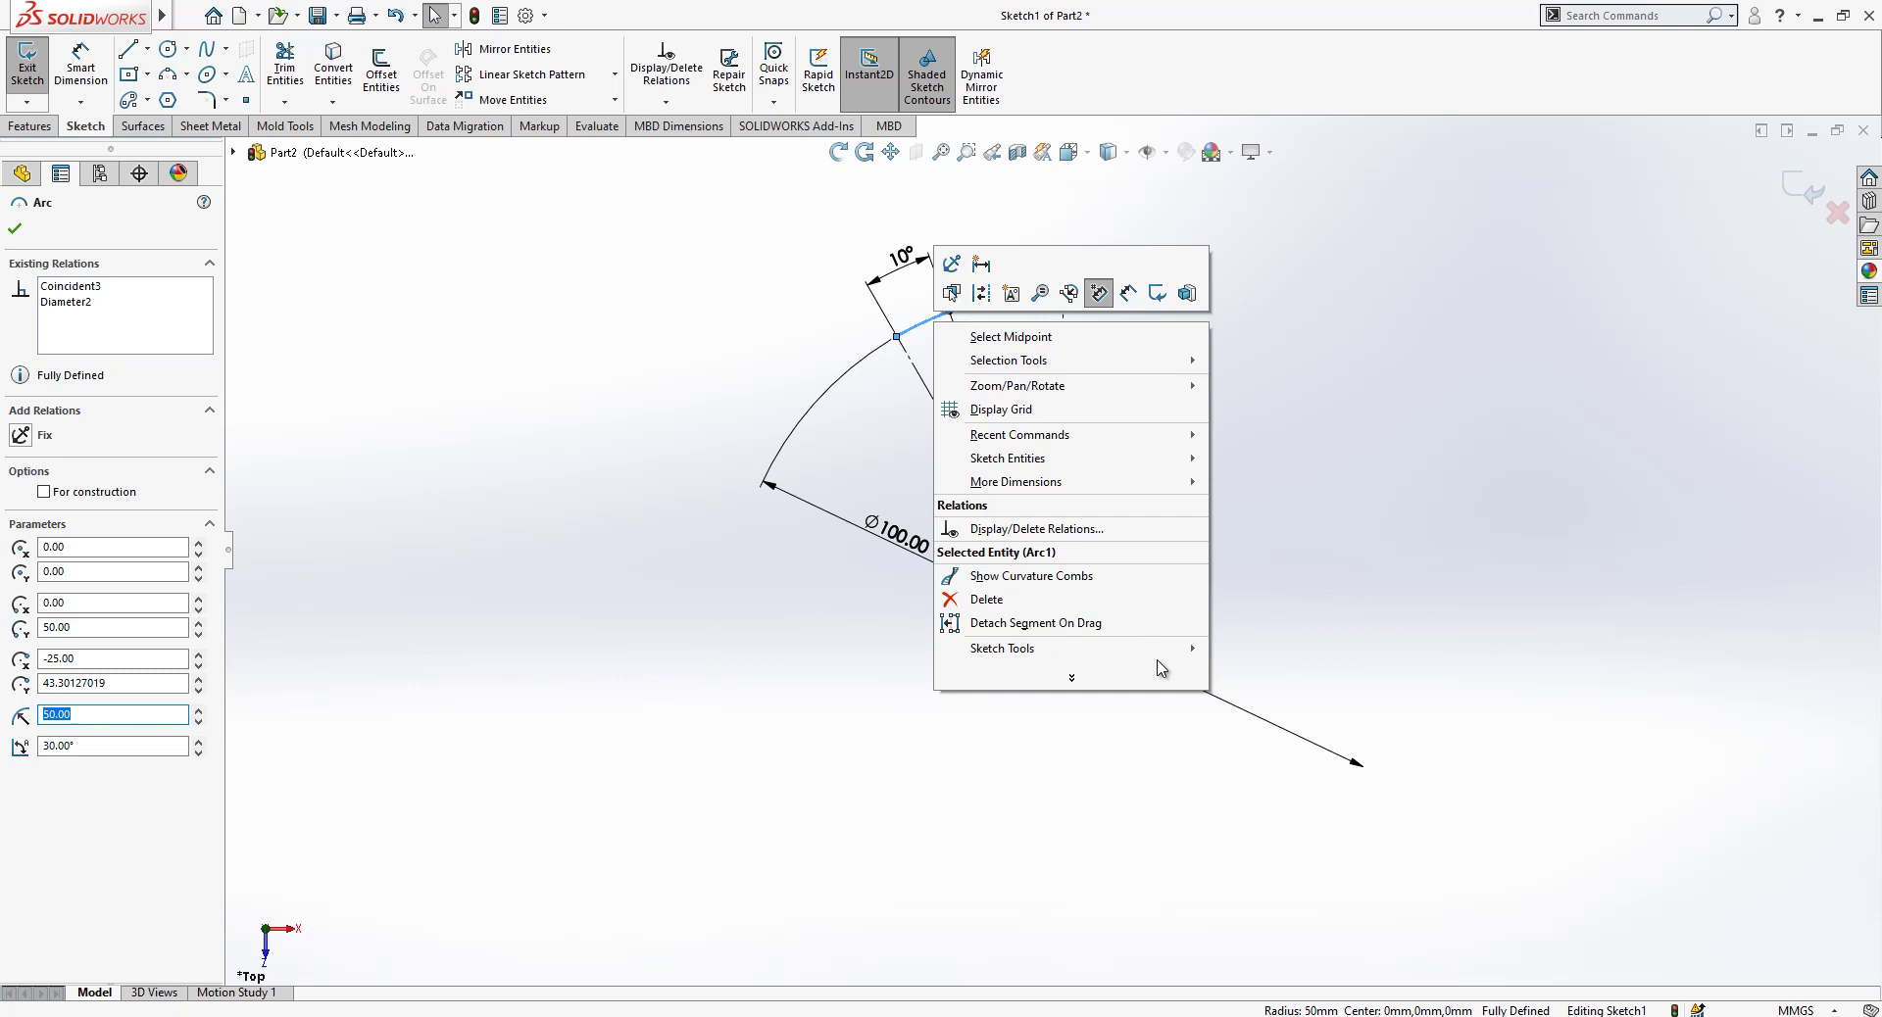
mouse_move(1164, 661)
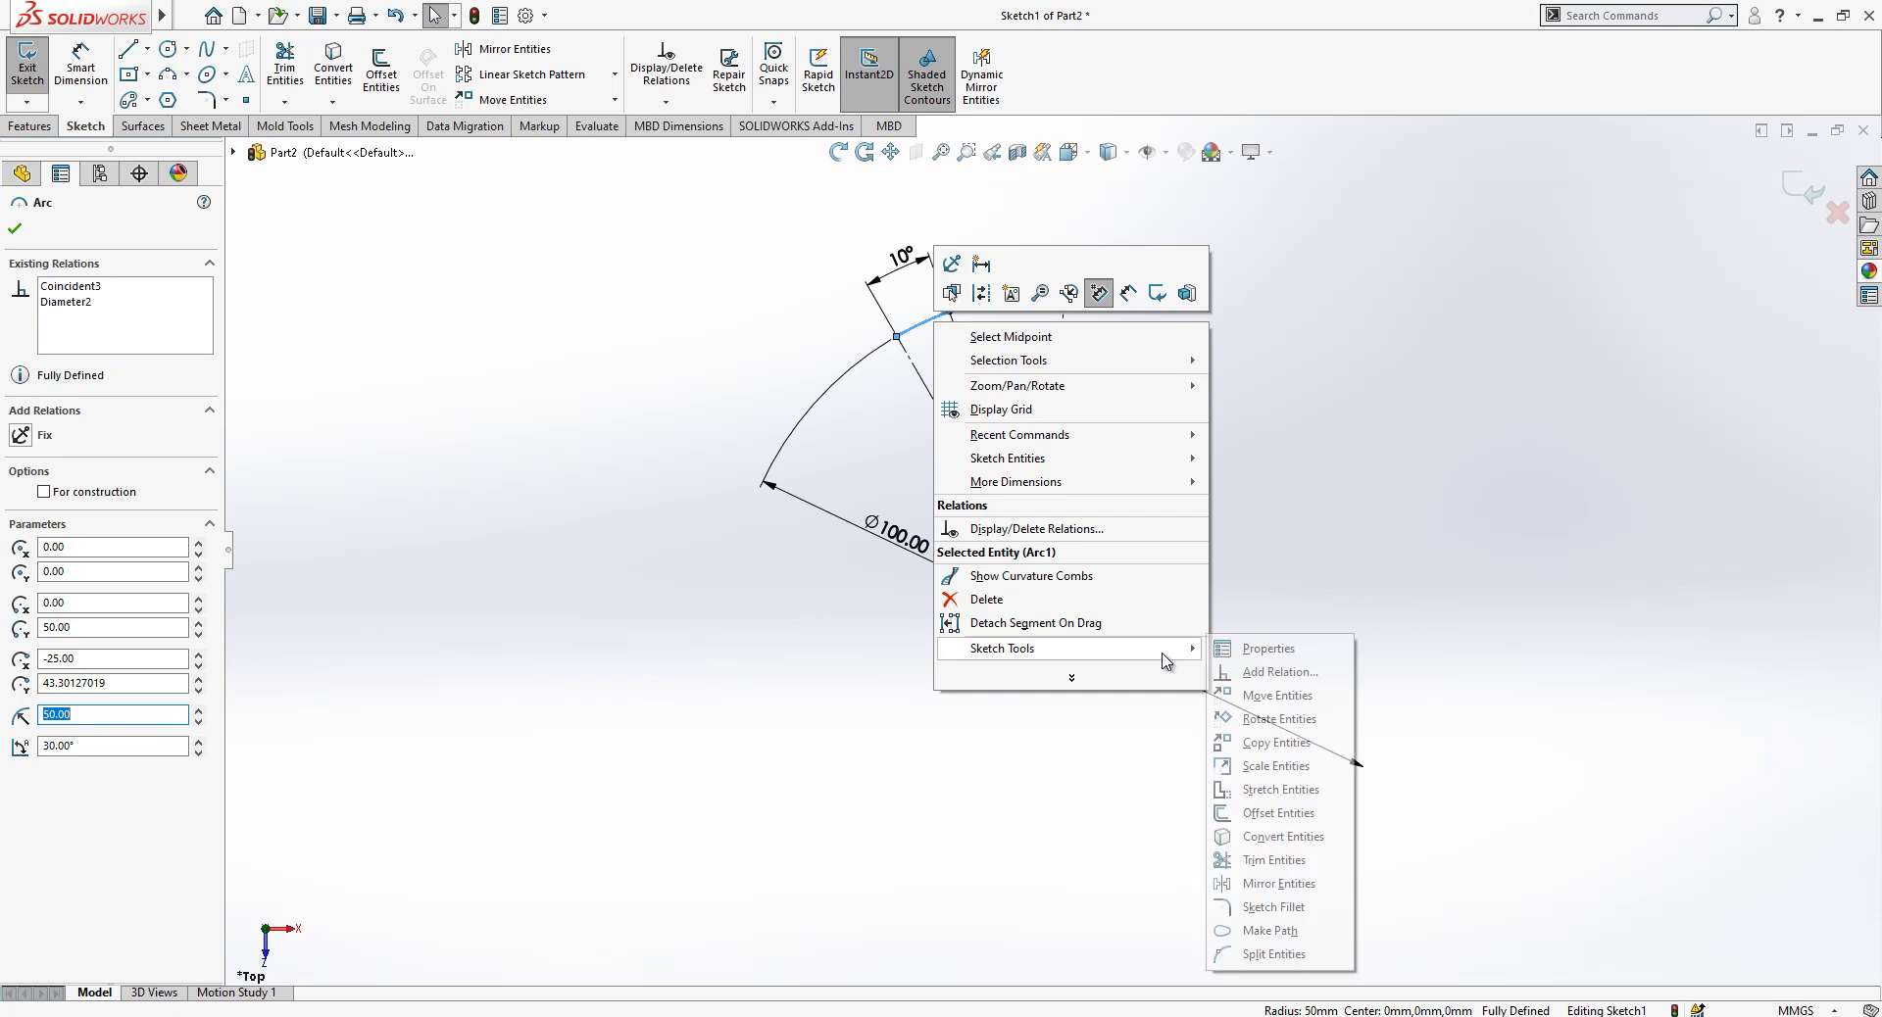
left_click(1279, 953)
left_click(937, 316)
Check the split arc segments and move the Ø100.00 dimension to the right side.
scroll(936, 315, "down", 3)
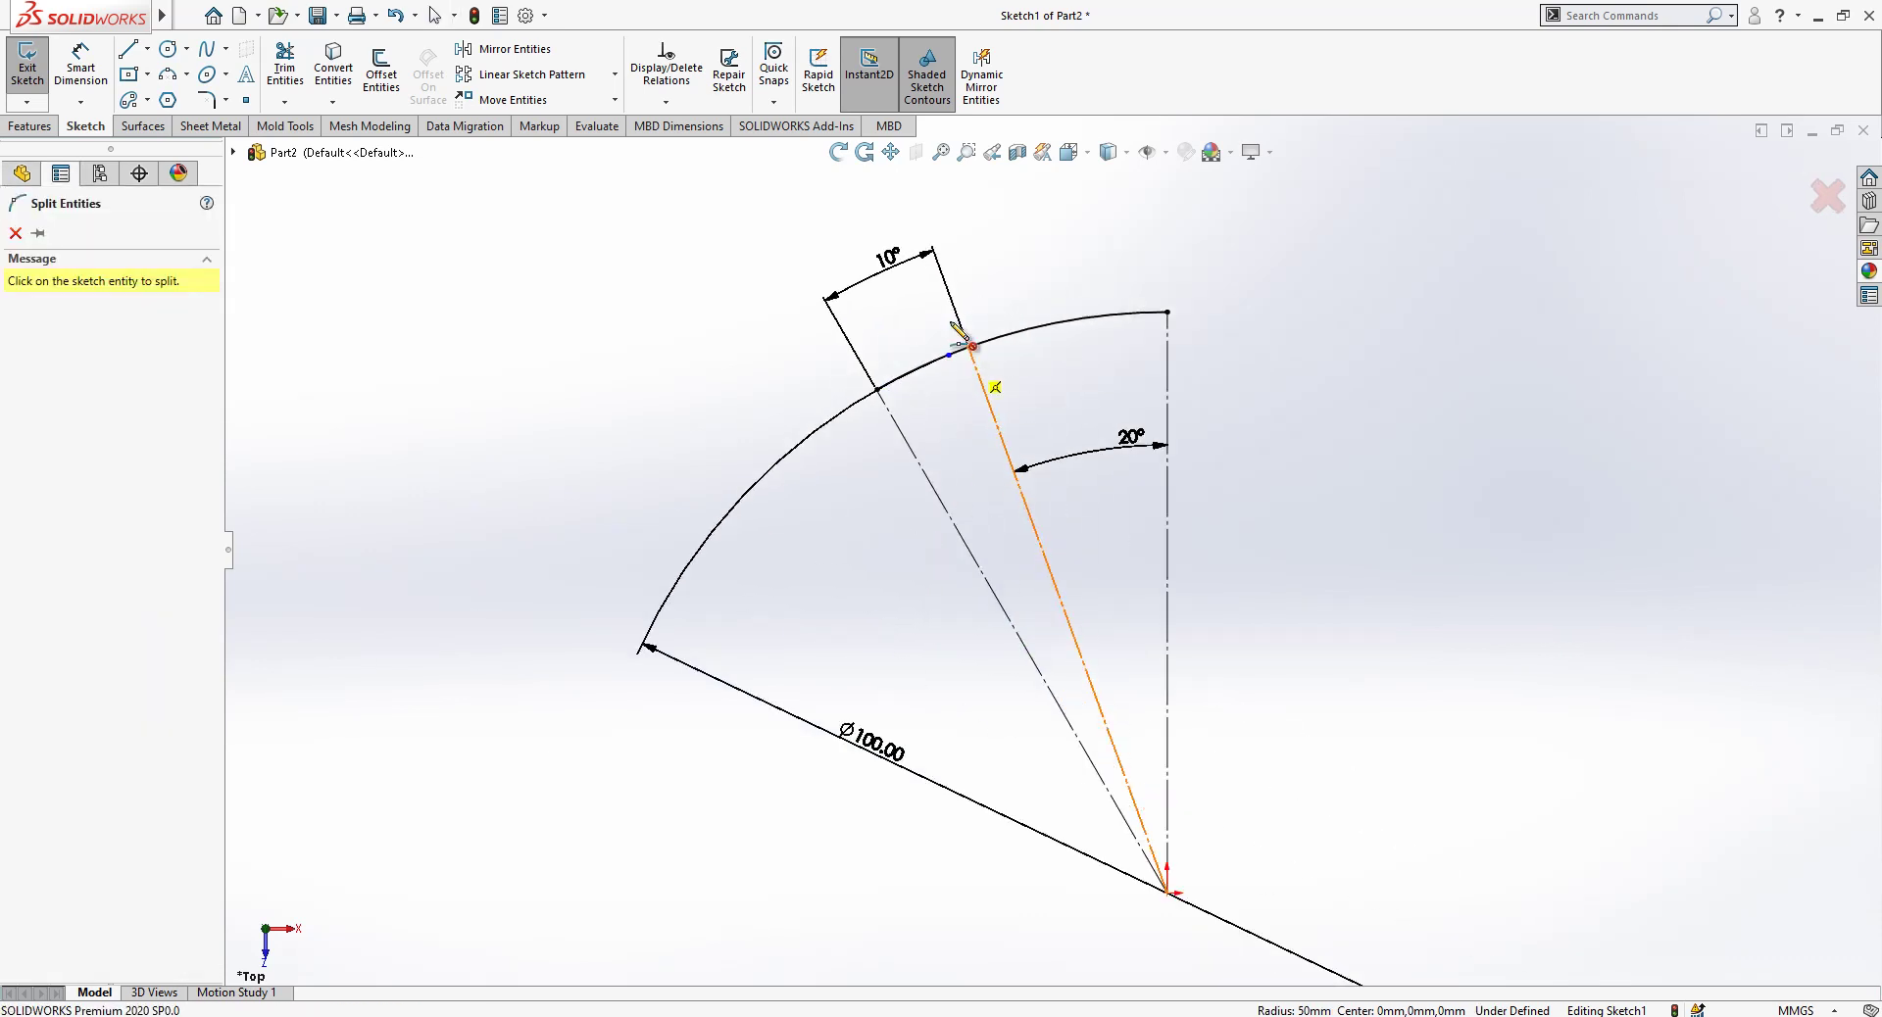
left_click(953, 373)
left_click(978, 380)
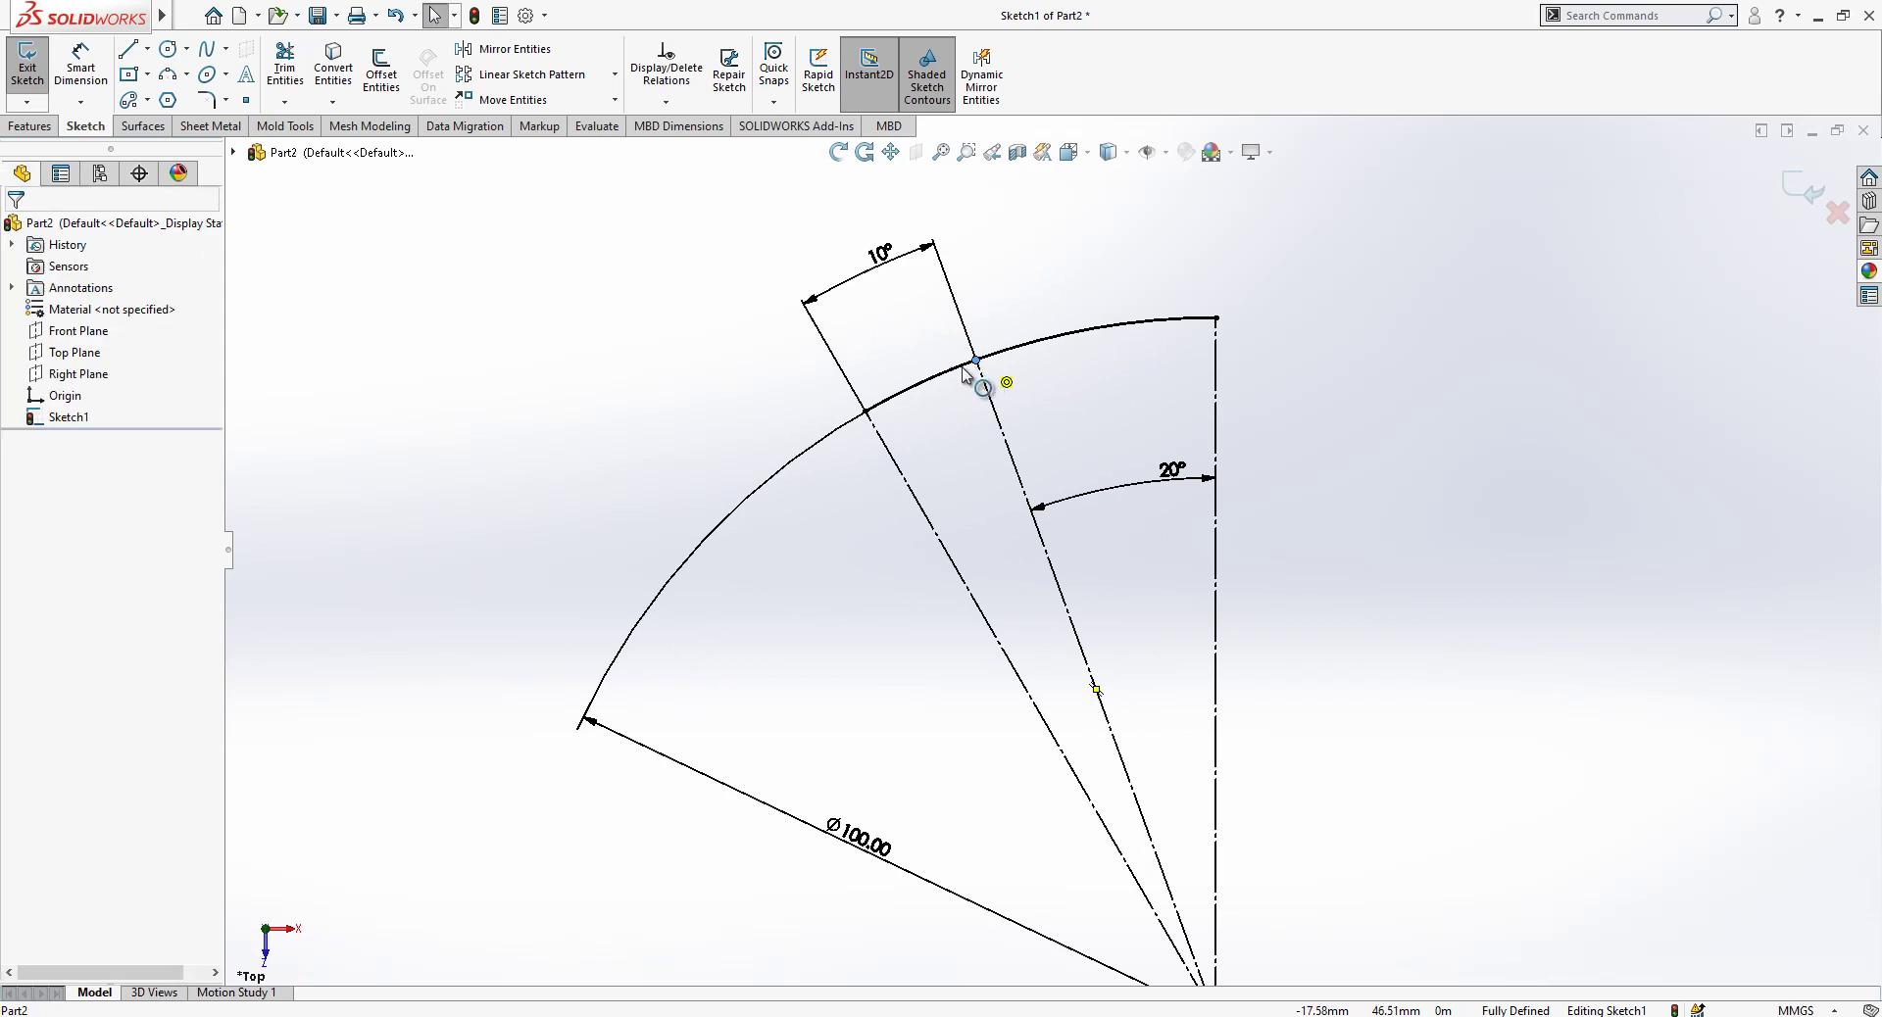
left_click(965, 367)
key("Escape")
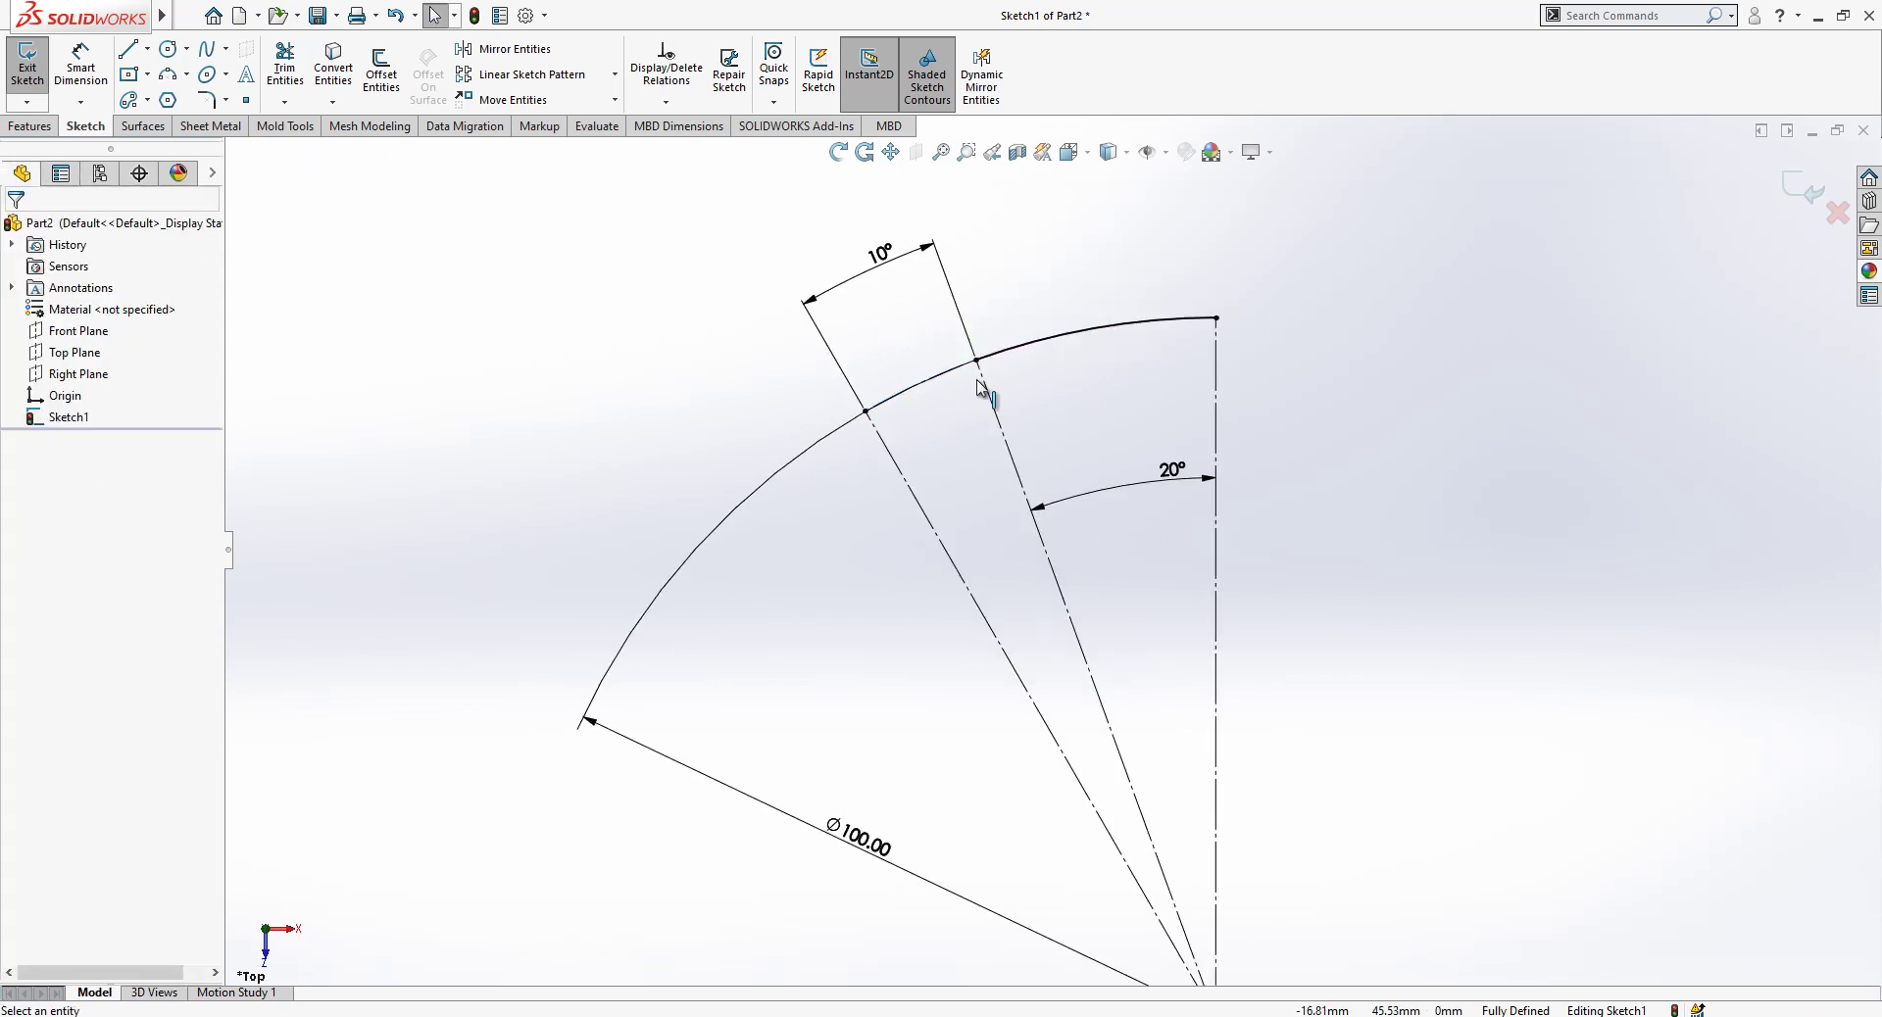
scroll(1064, 461, "up", 2)
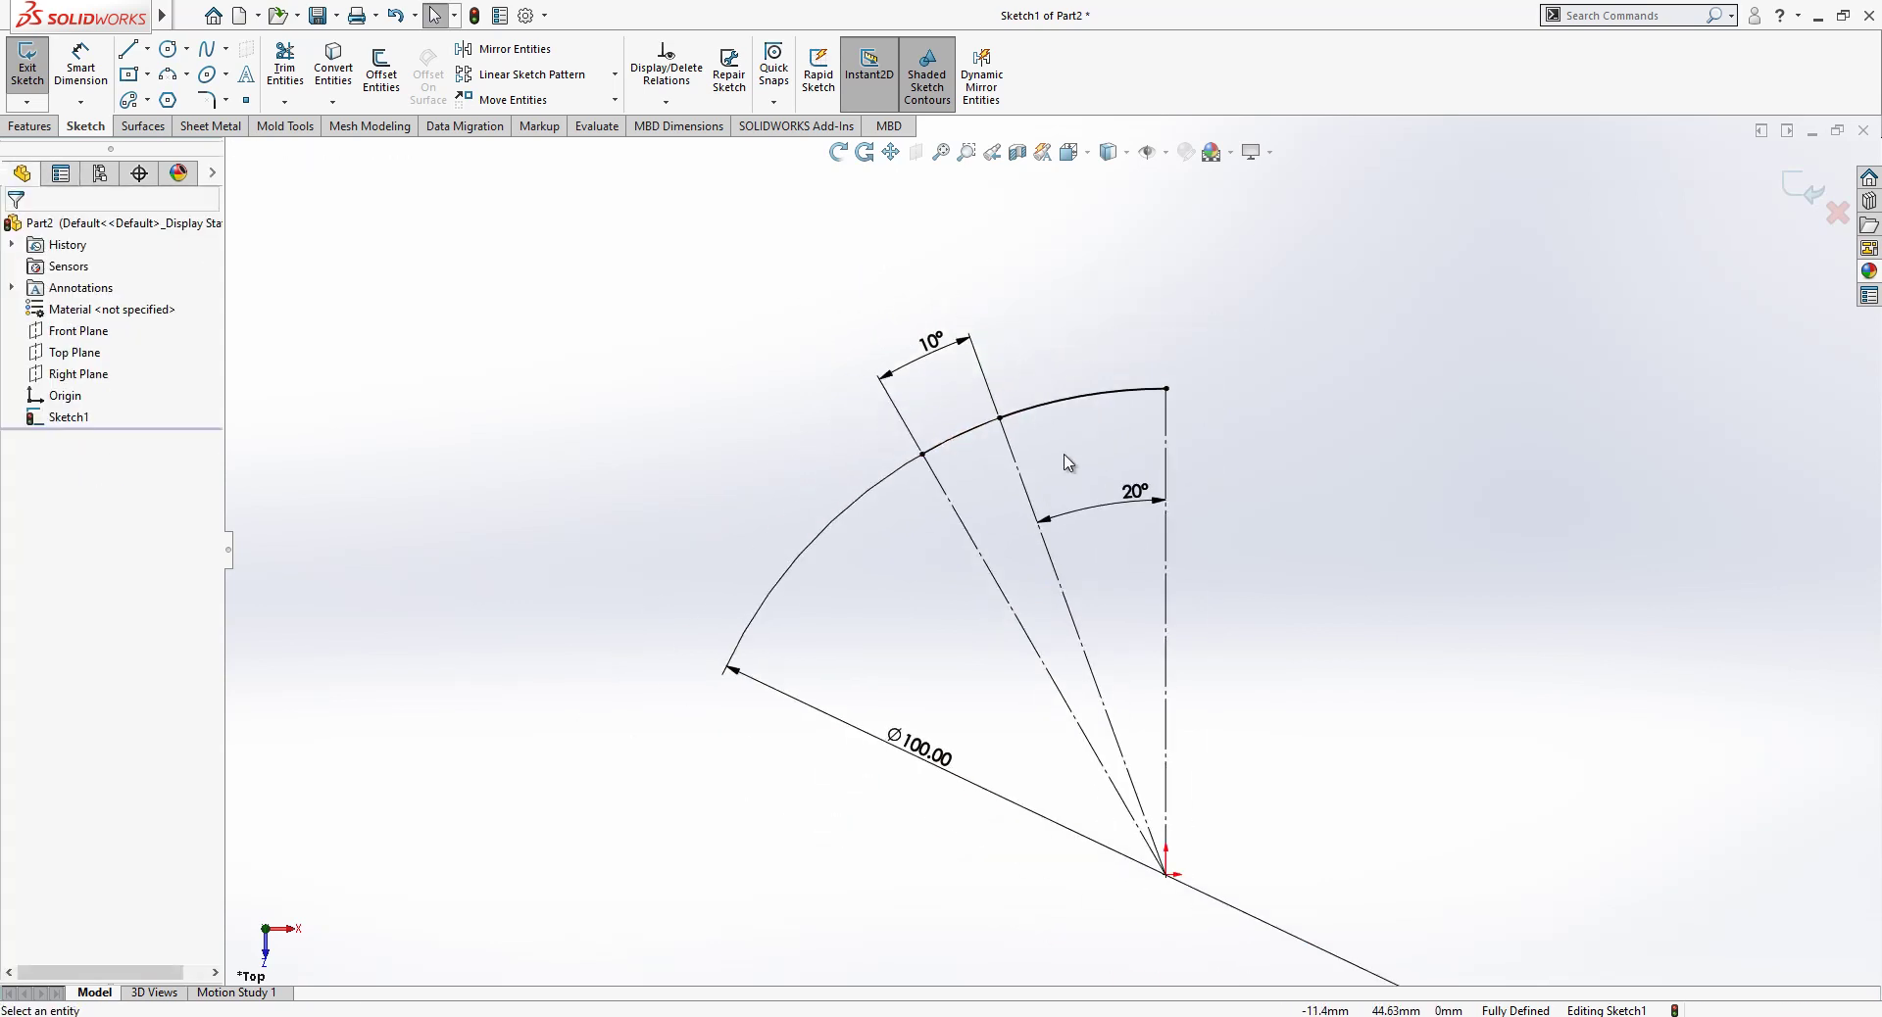
left_click_drag(919, 751, 1300, 564)
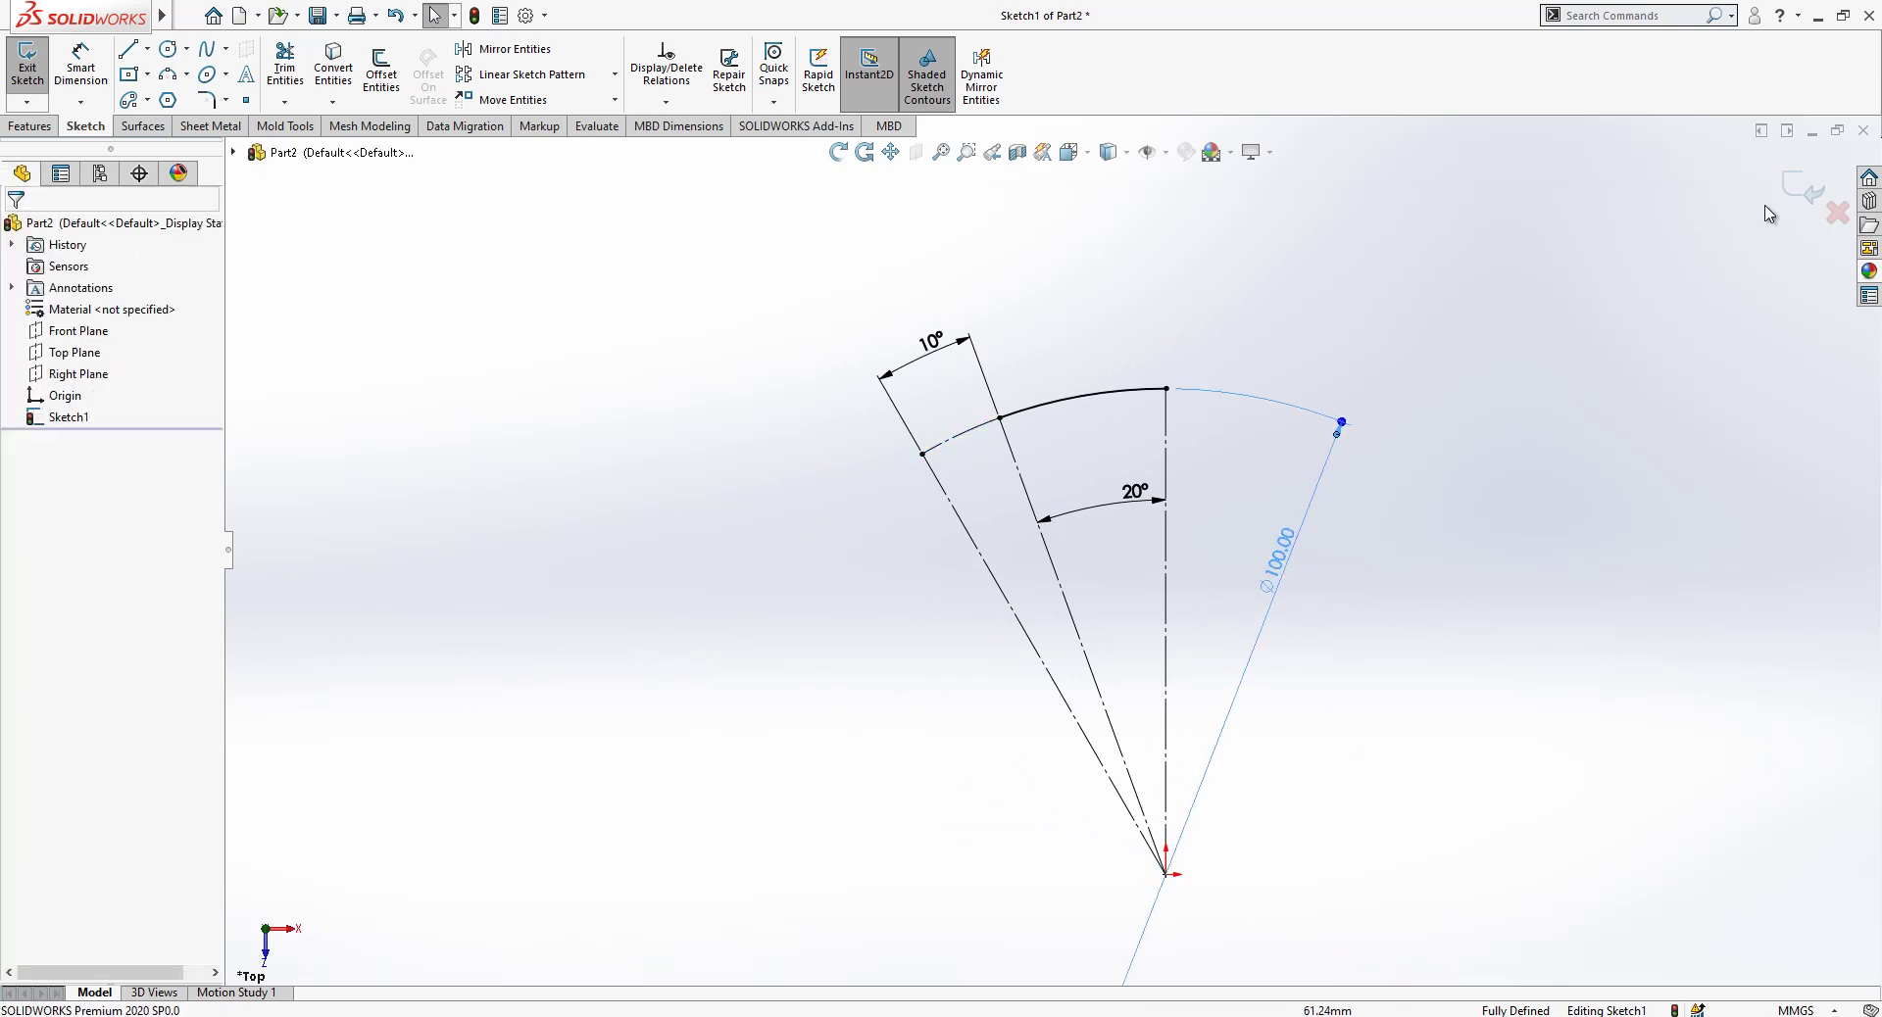
Exit Sketch1 and start a new sketch on the Right Plane.
left_click(1802, 188)
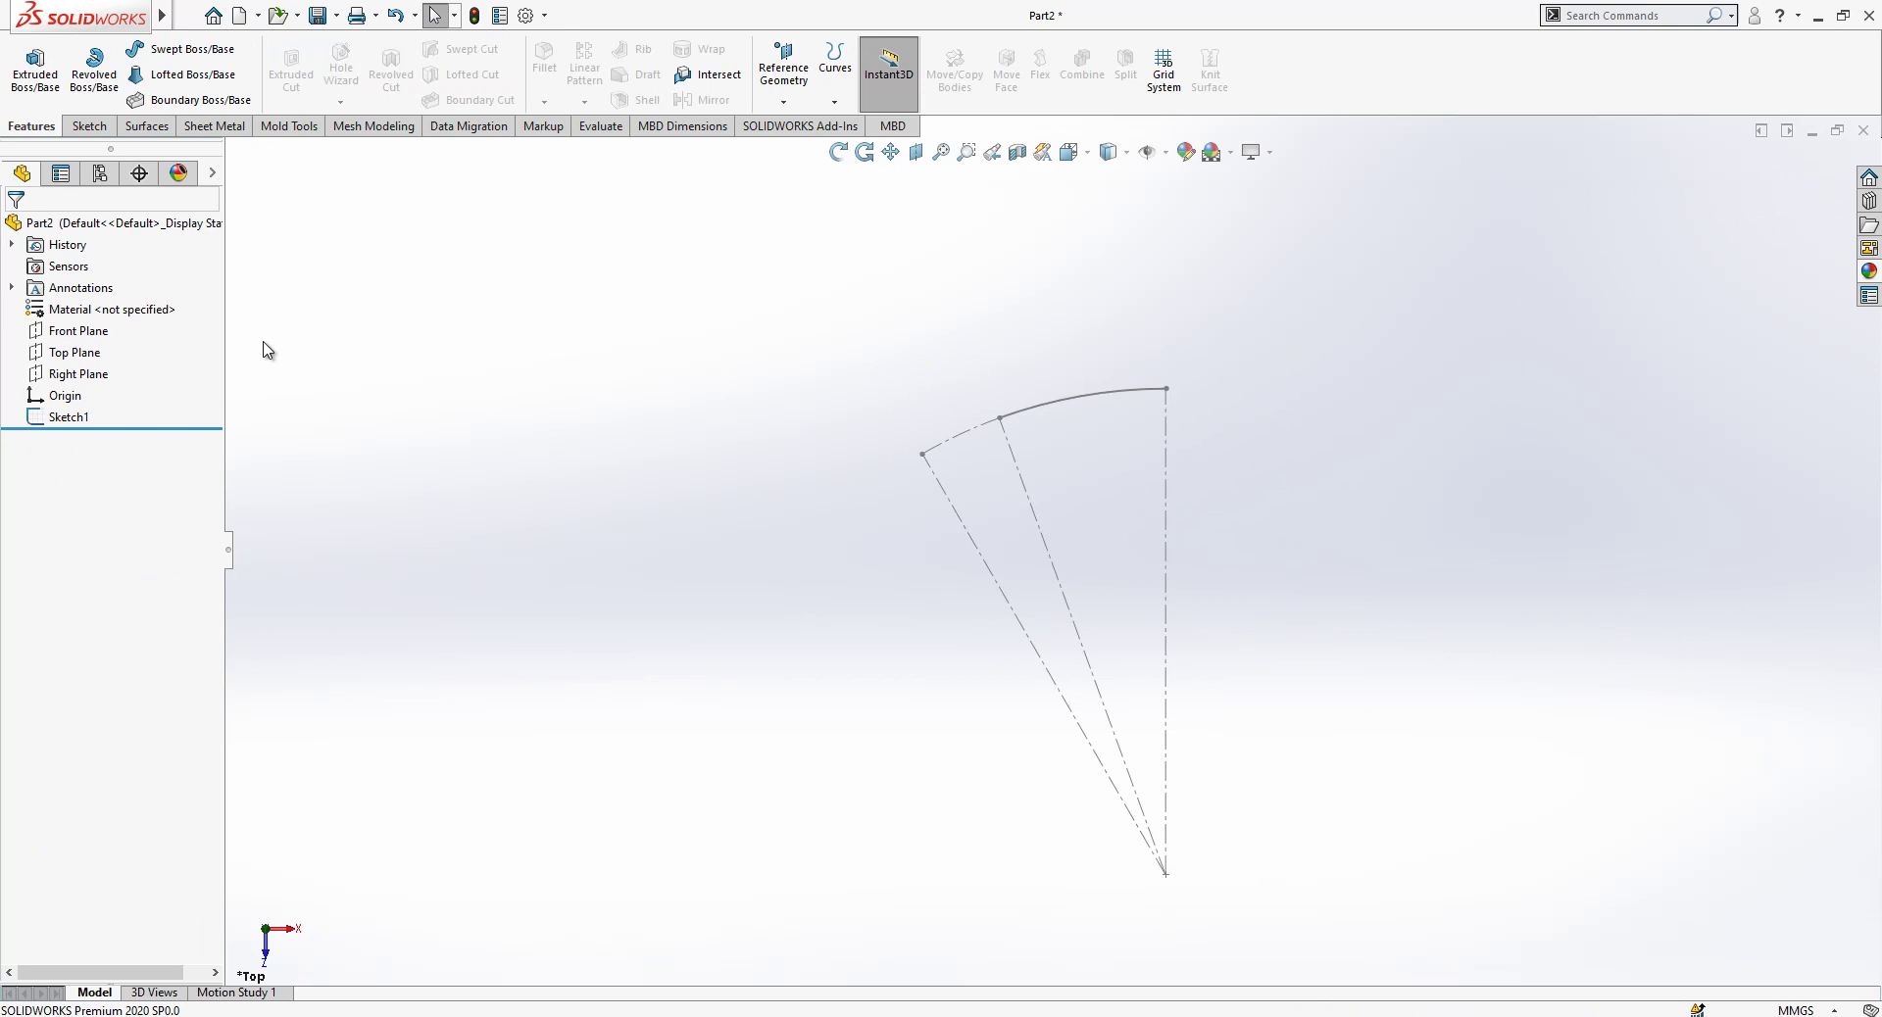
left_click(84, 381)
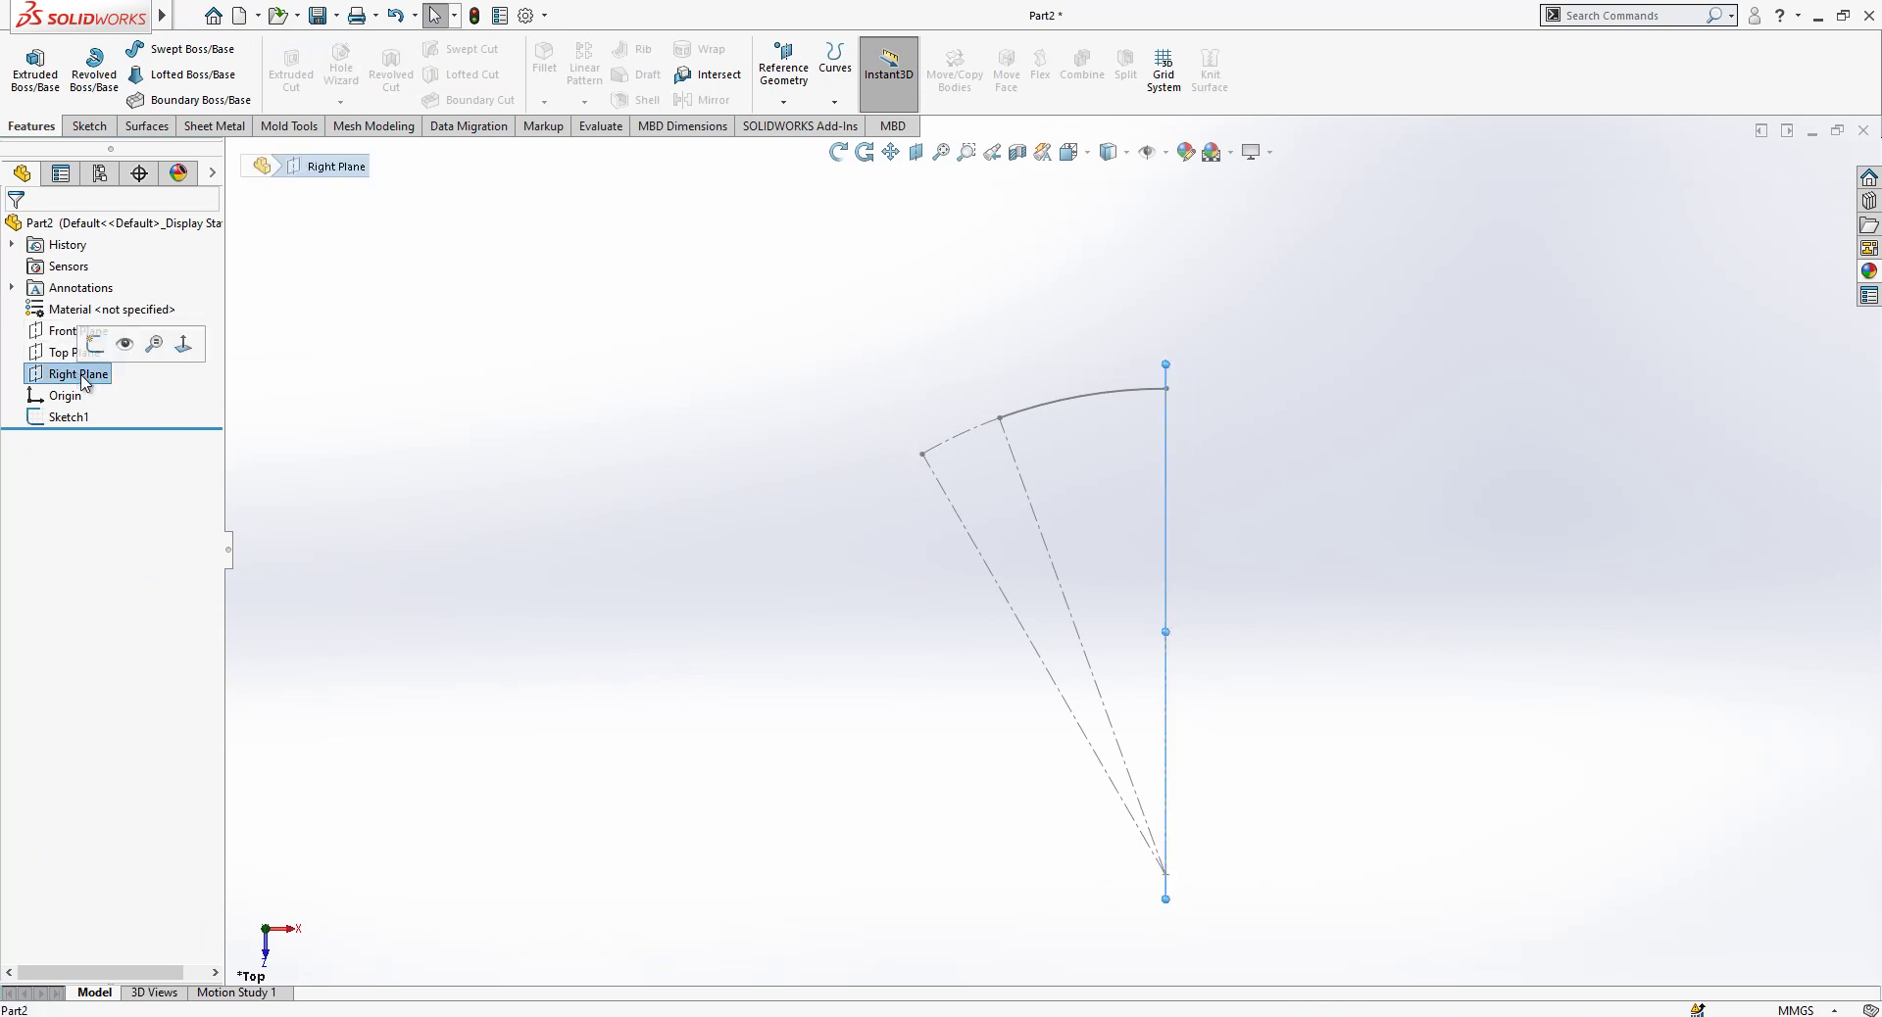
left_click(94, 344)
middle_click_drag(999, 412, 1106, 509)
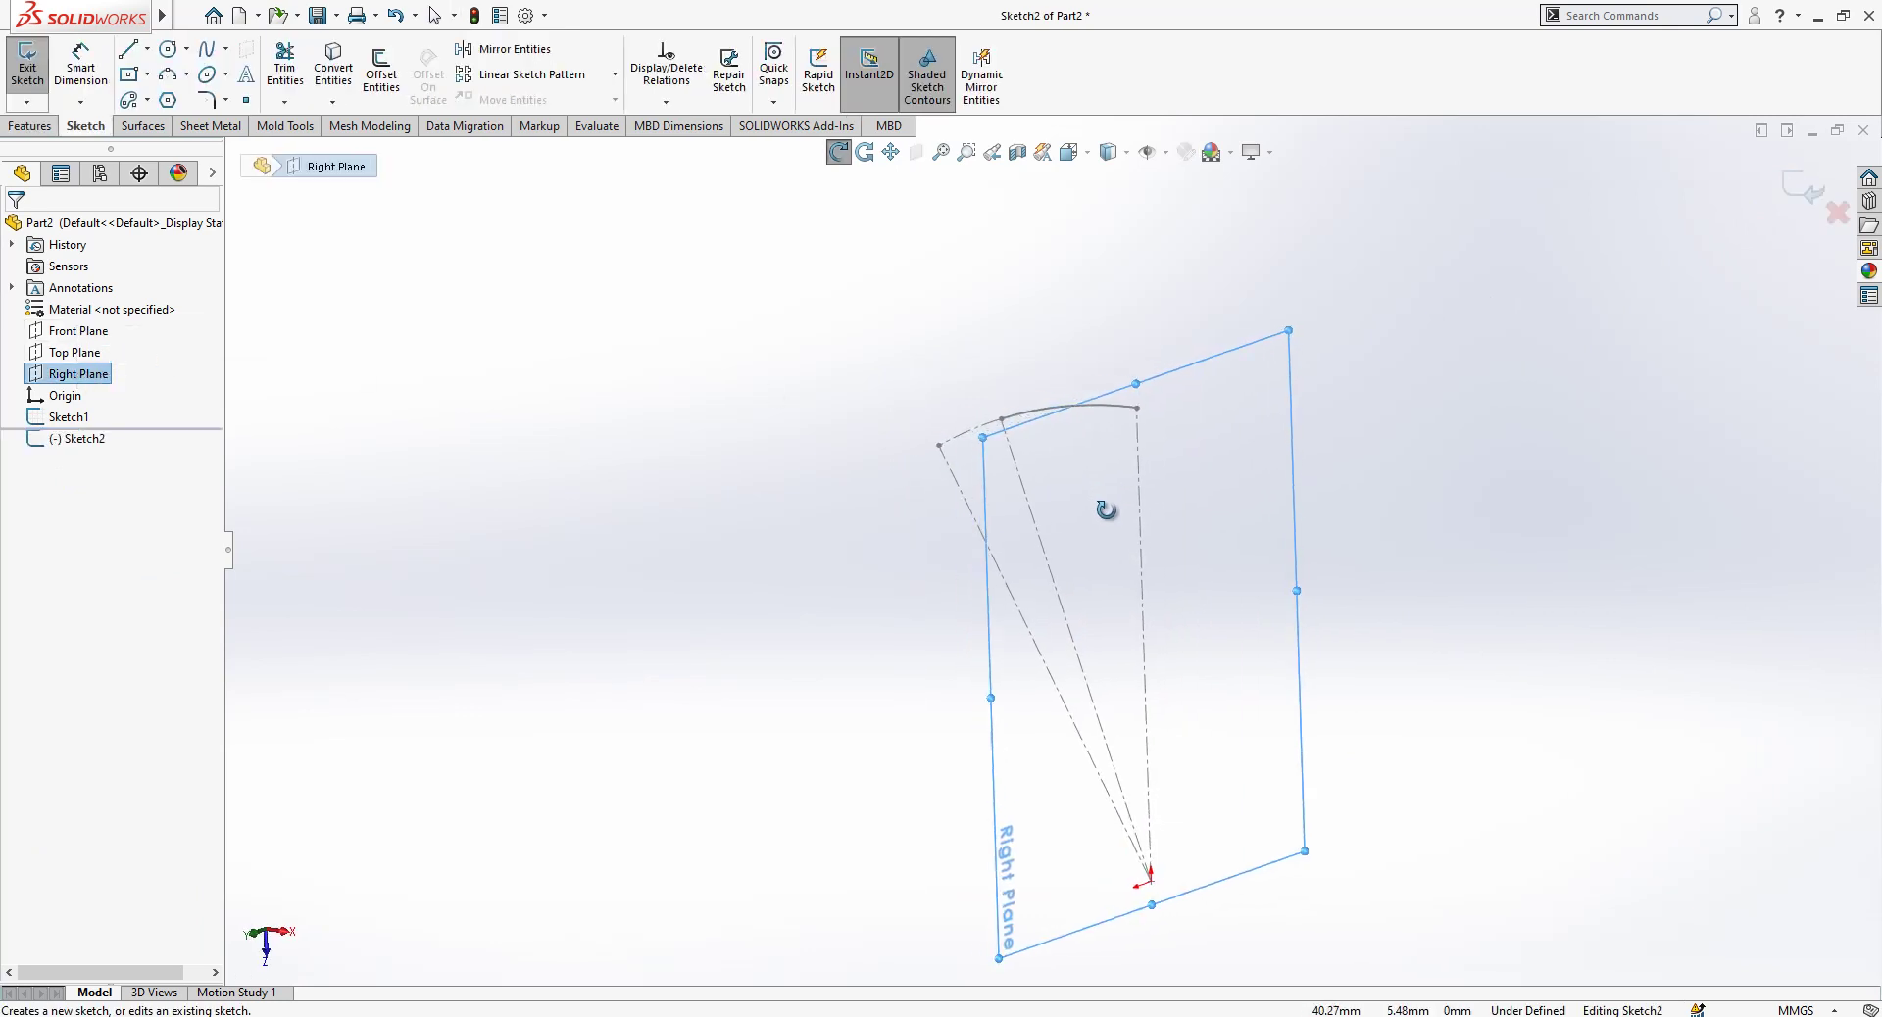
Draw a Ø12.5 circle centred on the arc's endpoint.
left_click(168, 51)
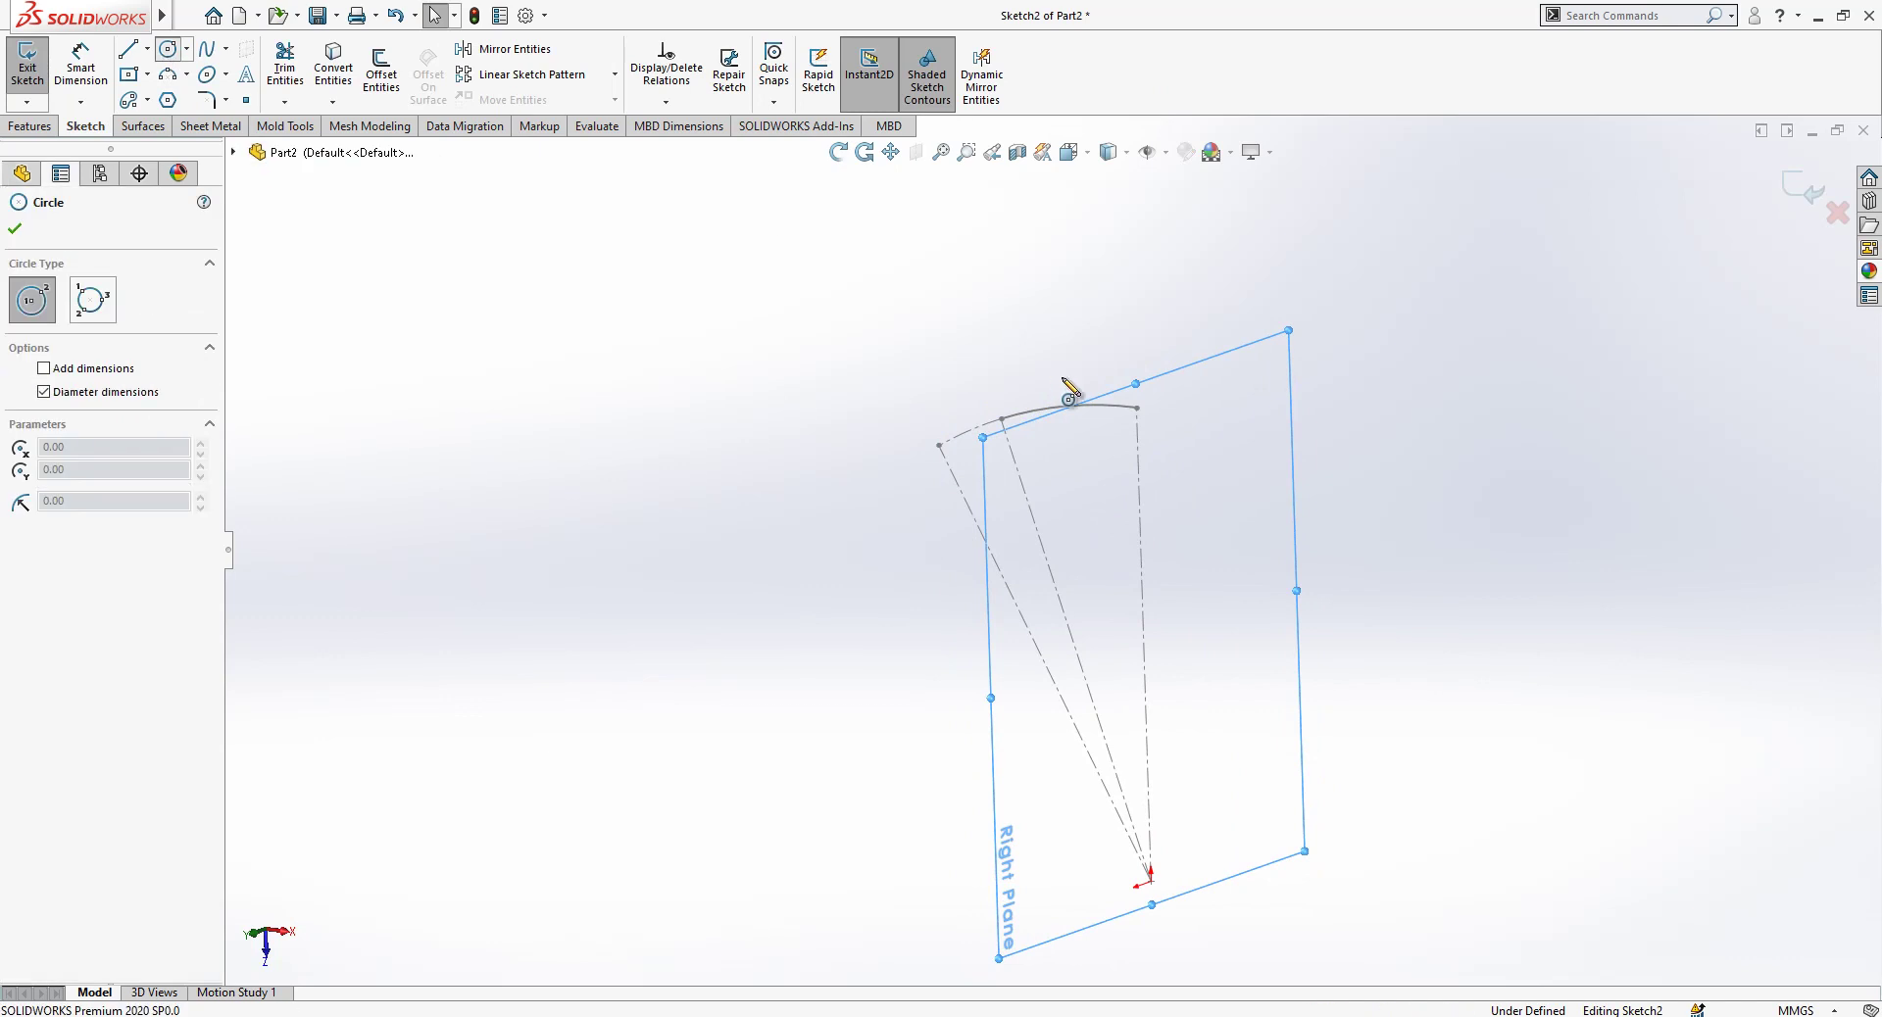
left_click(1137, 408)
left_click(1167, 392)
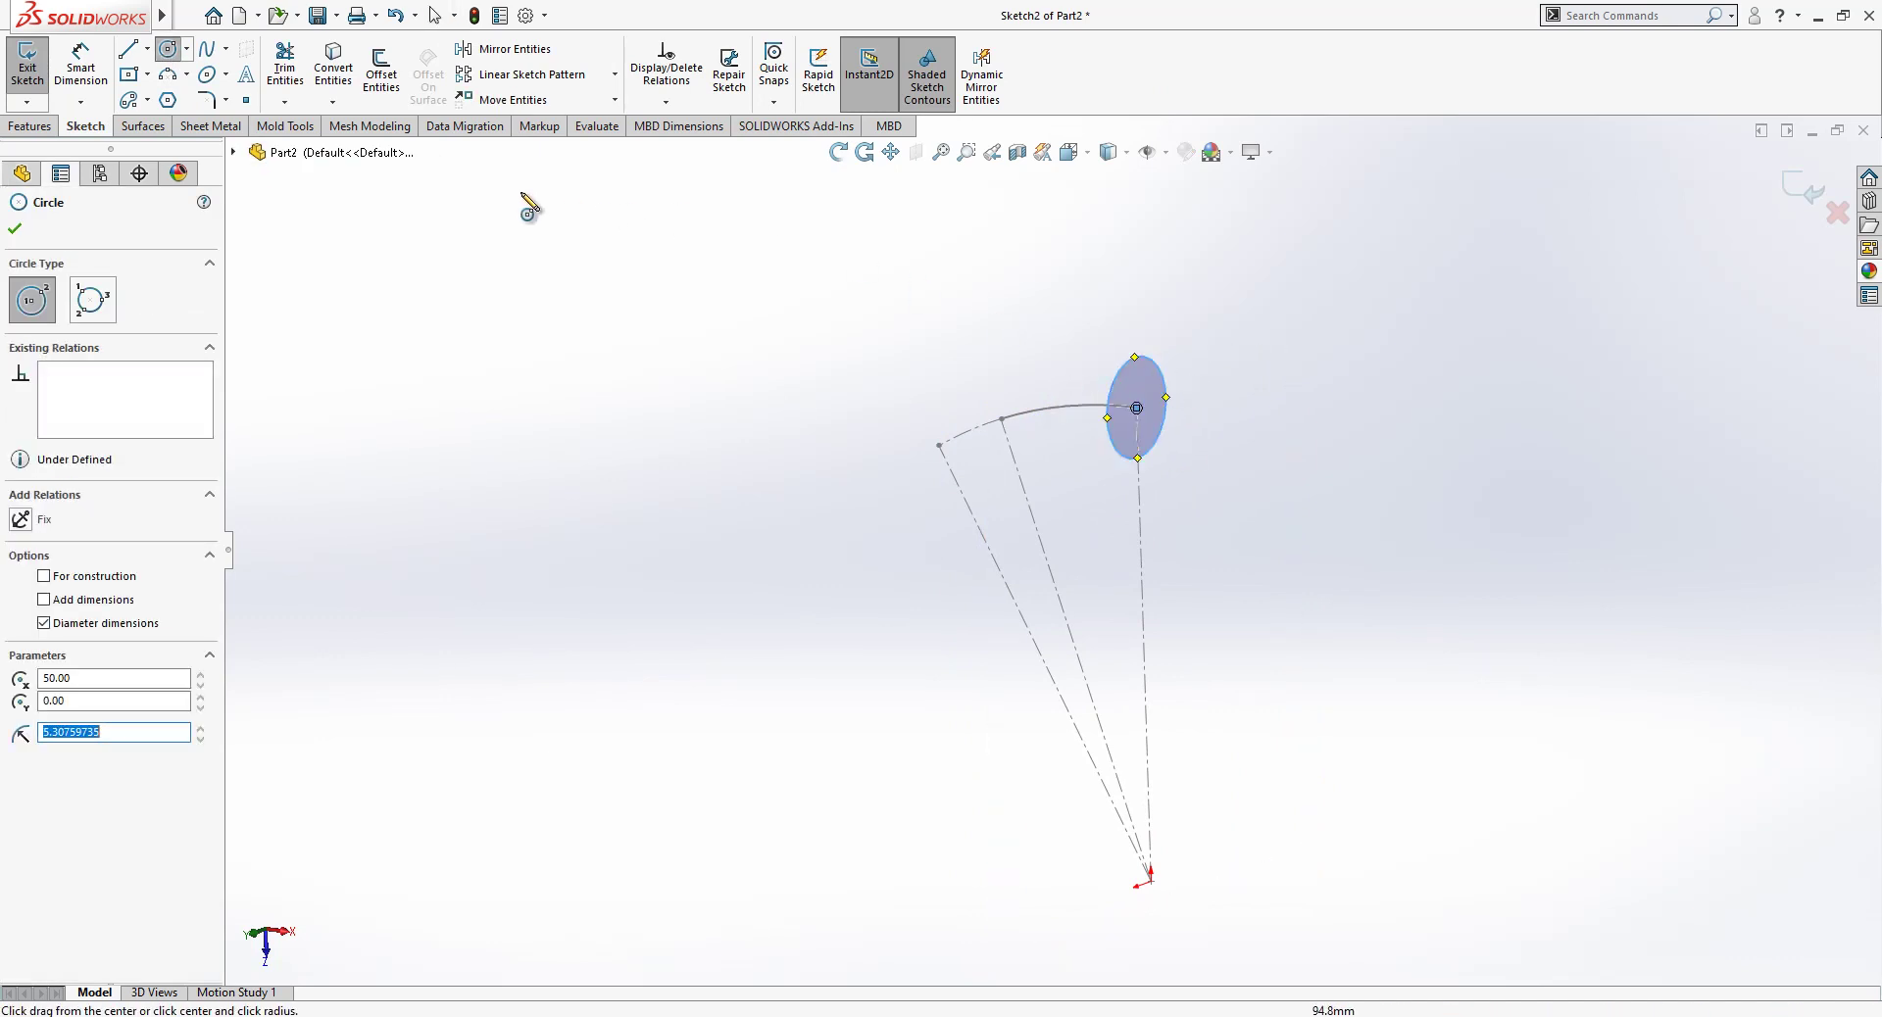
key("d")
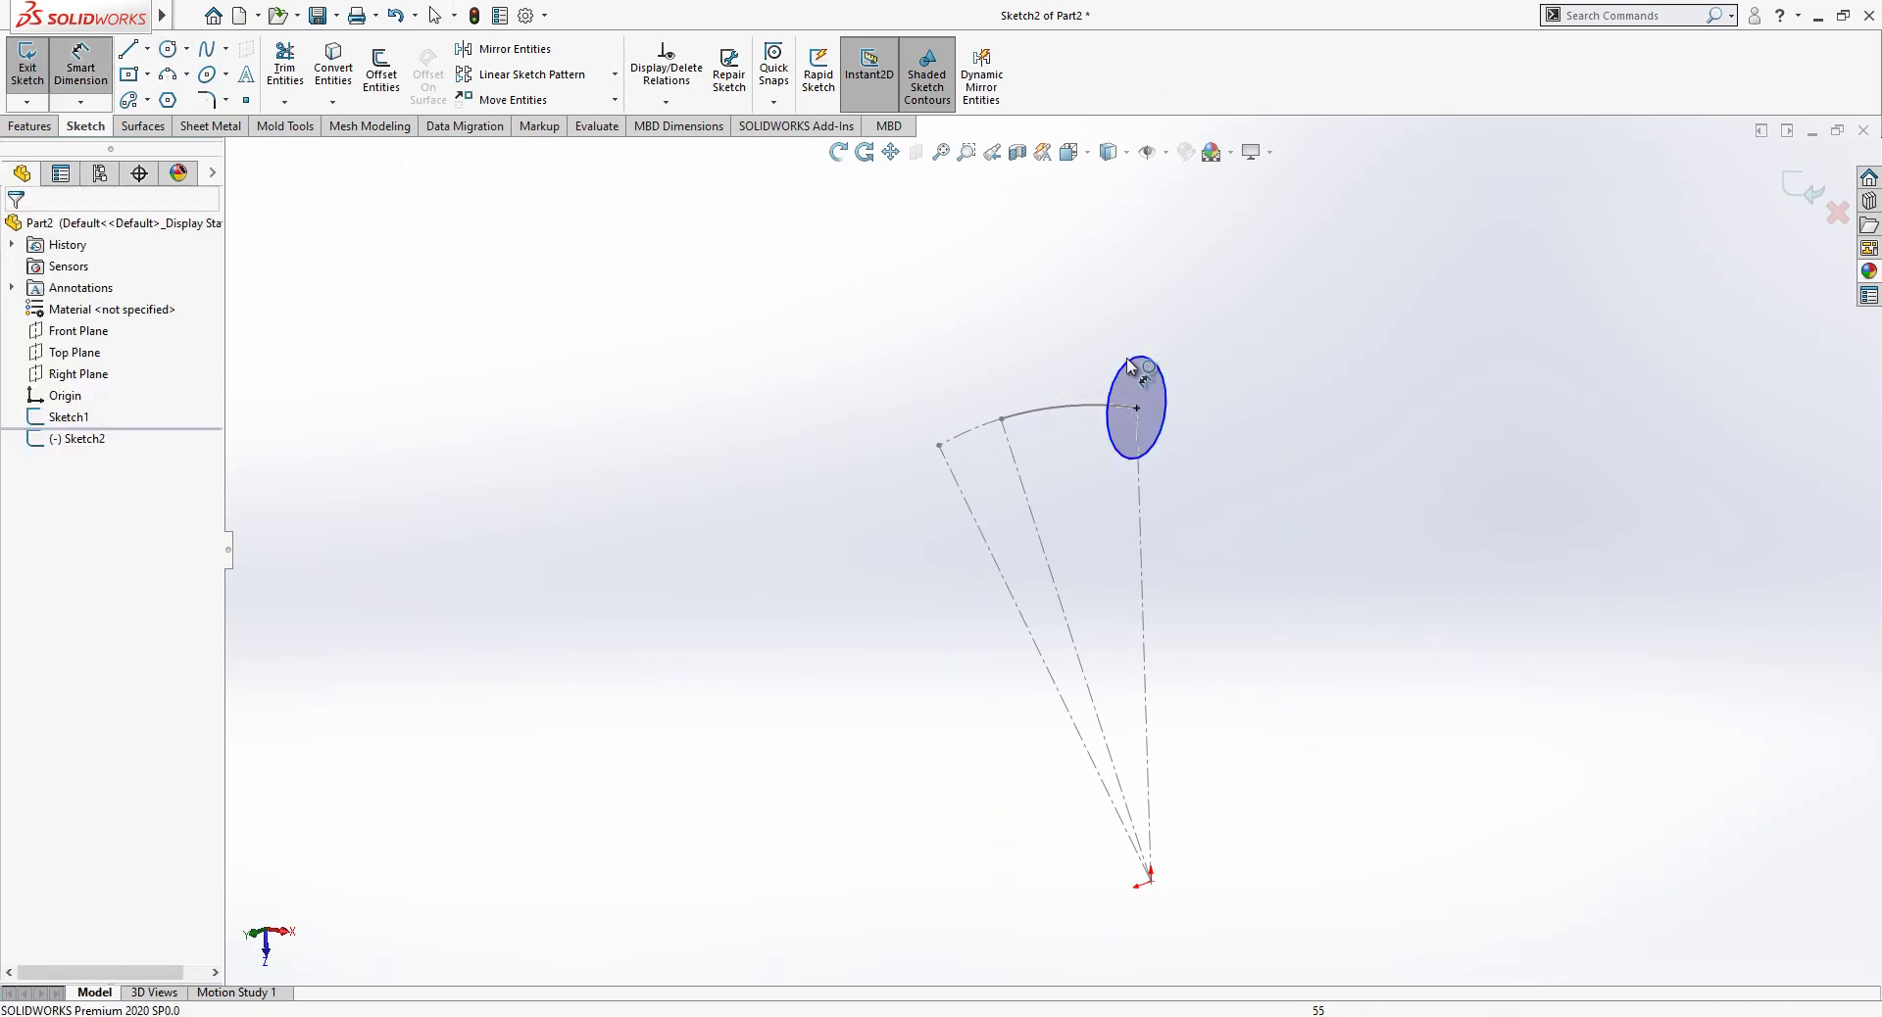
left_click(1149, 365)
left_click(1268, 368)
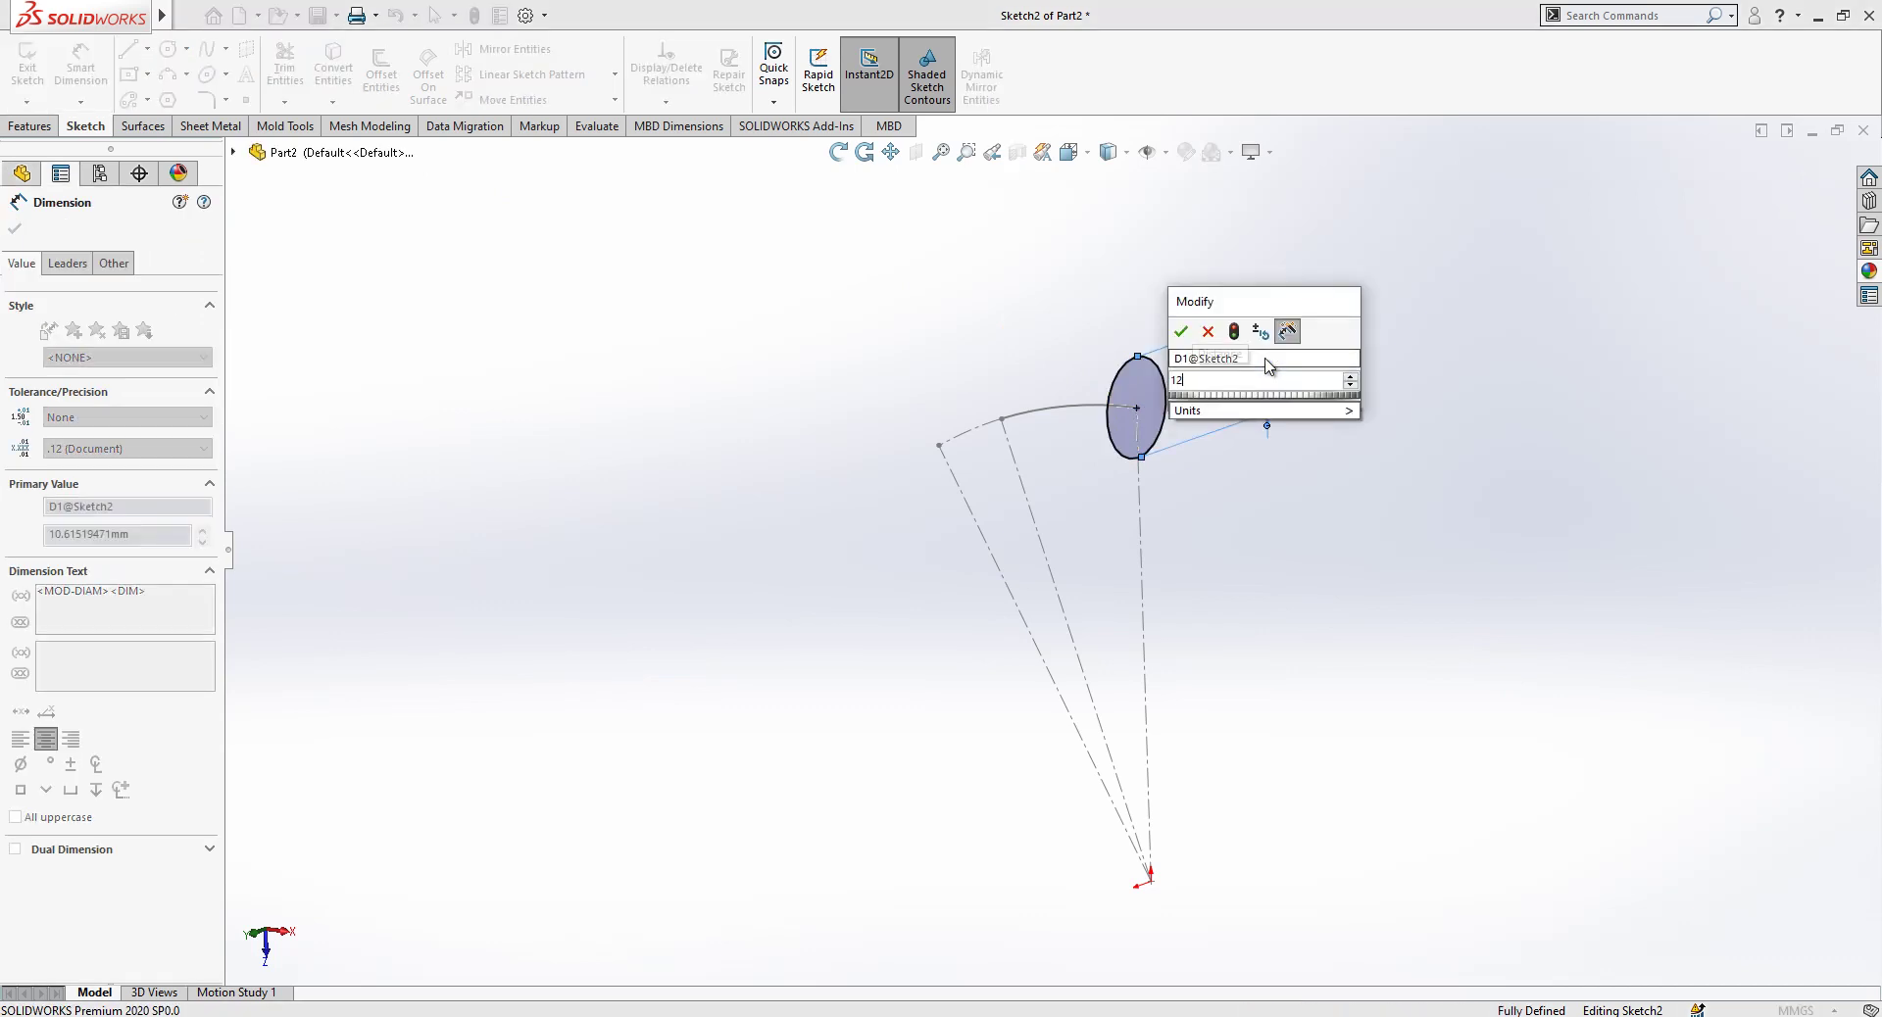
type("12.5")
key("Return")
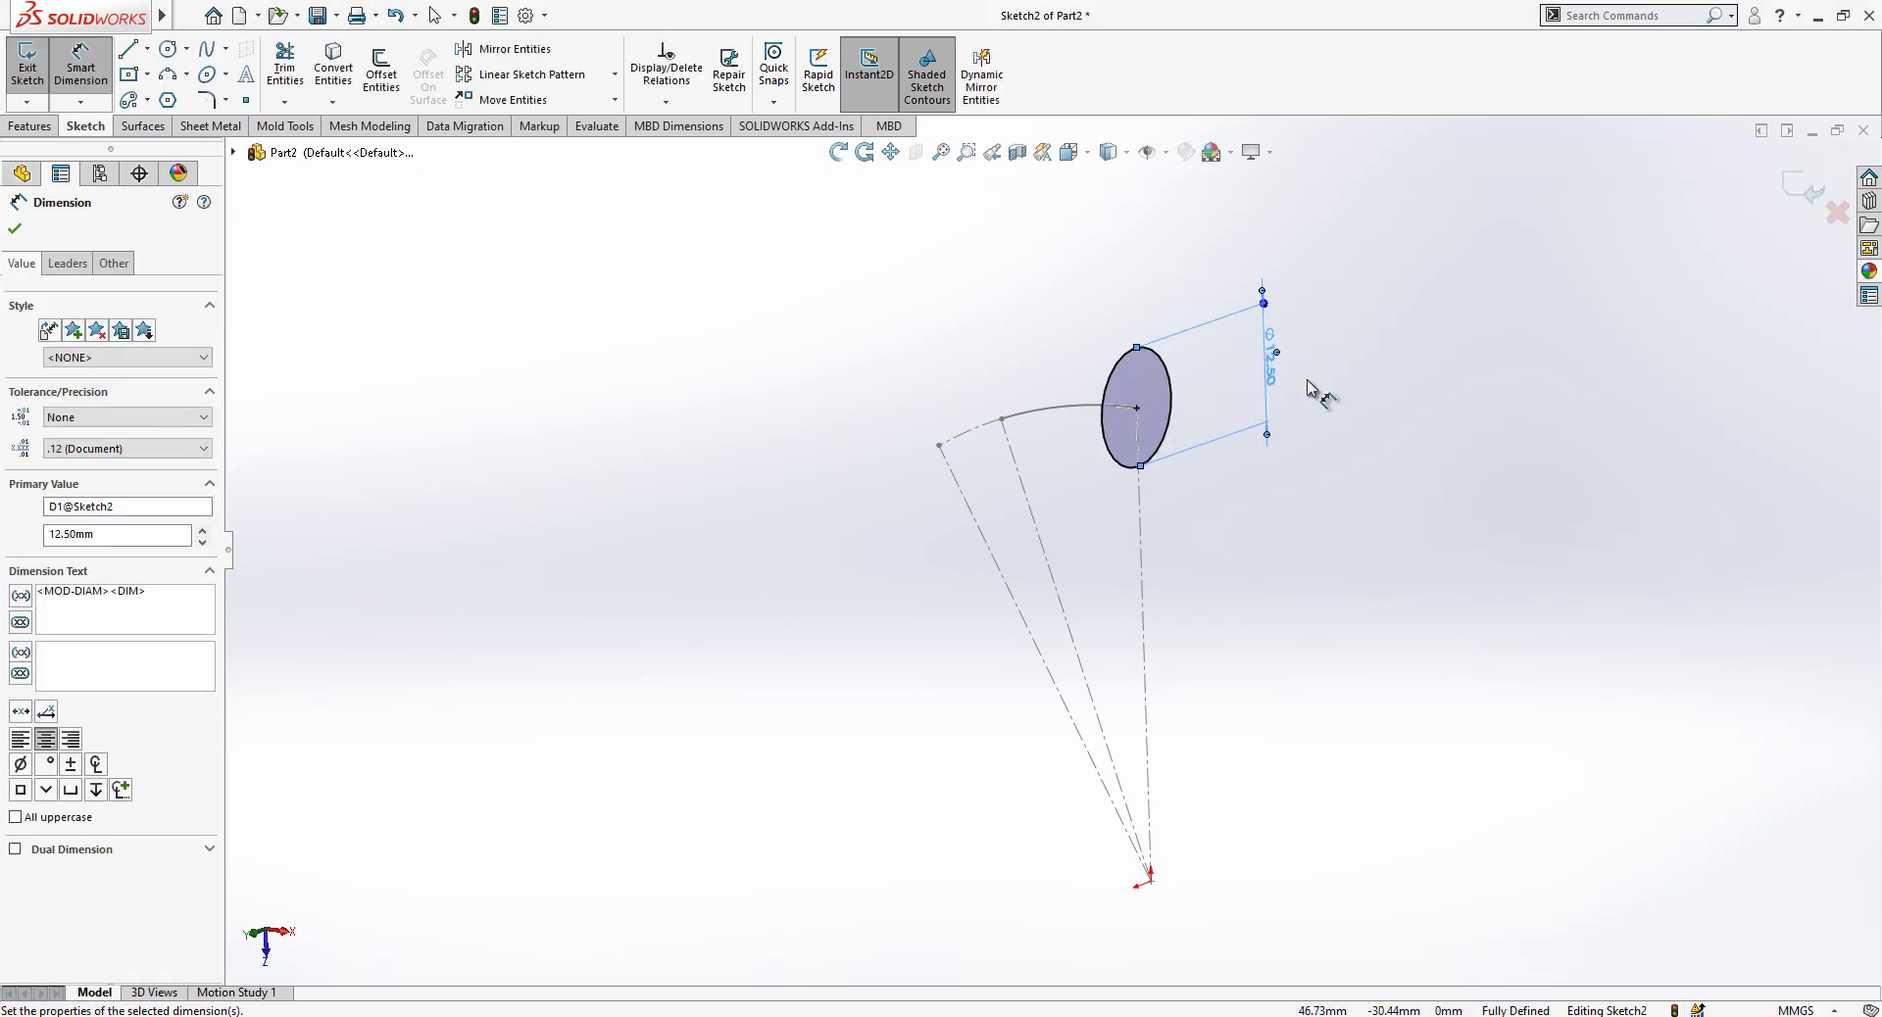
Draw a vertical line across the circle from top to bottom.
scroll(1324, 394, "down", 2)
left_click(130, 51)
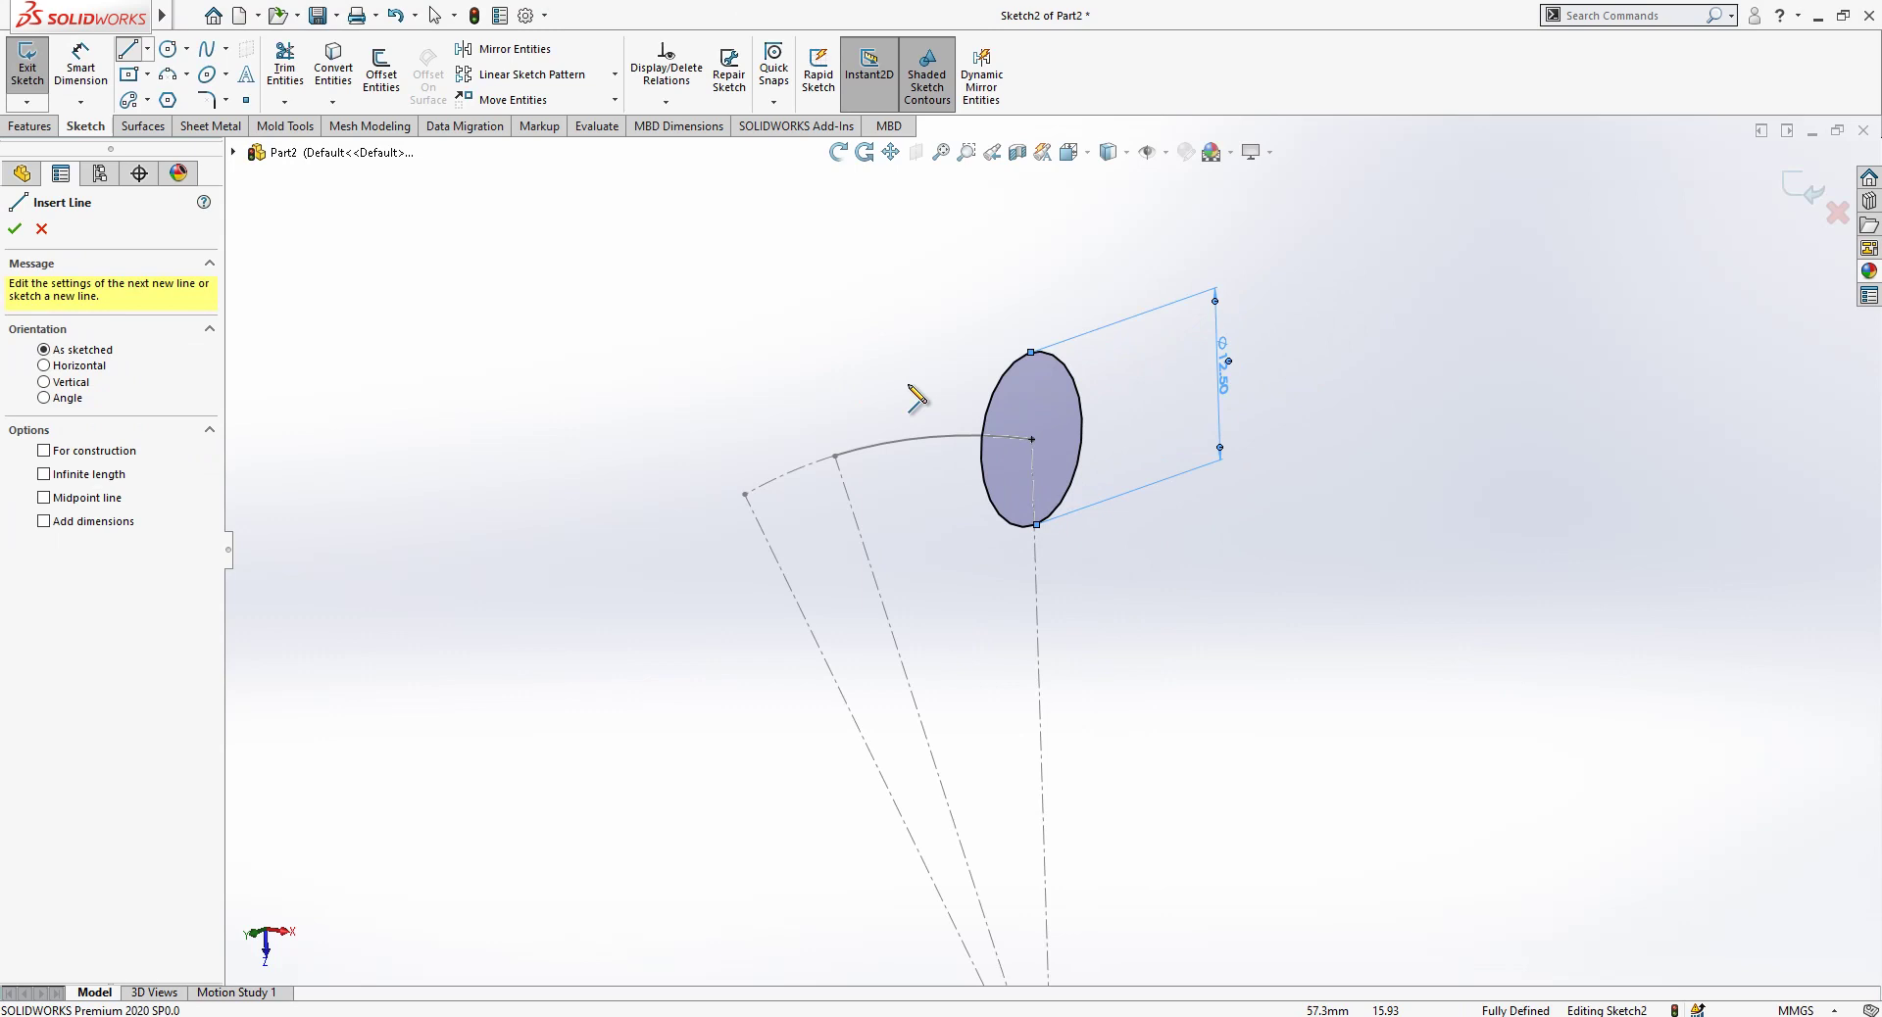
left_click(1029, 353)
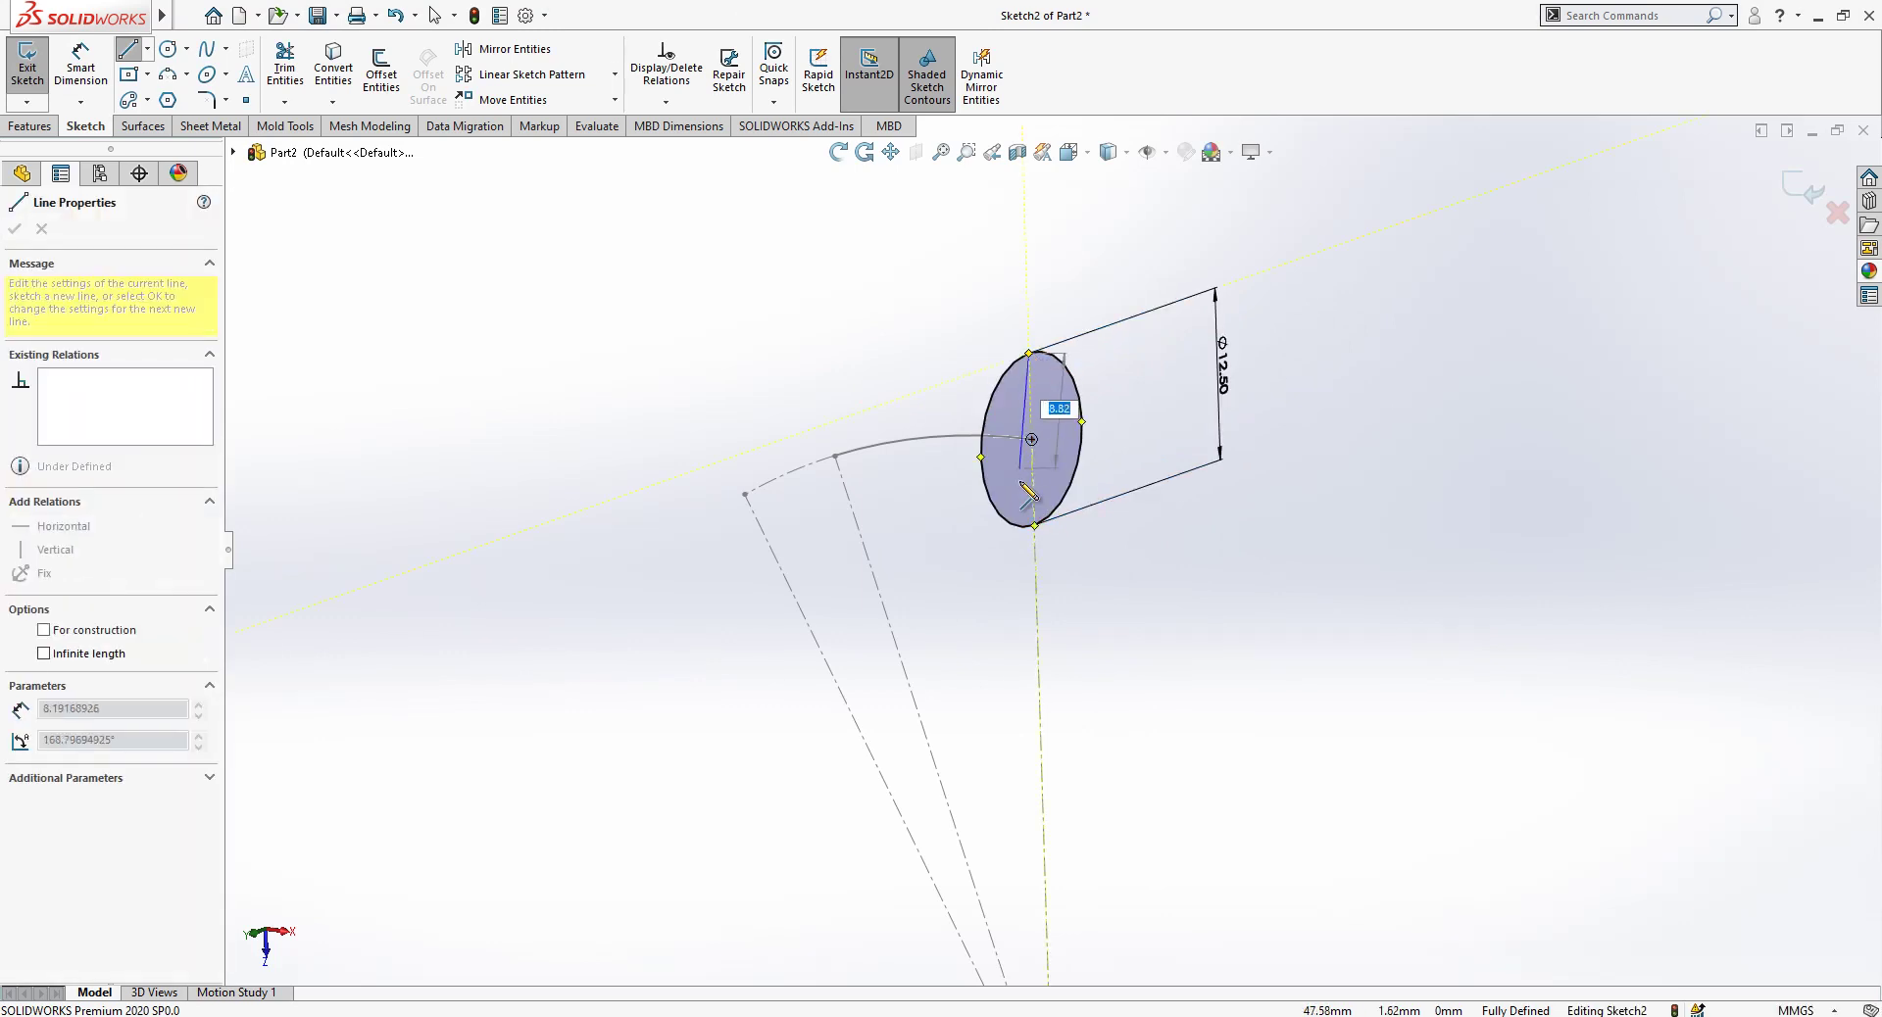
left_click(1035, 526)
key("Escape")
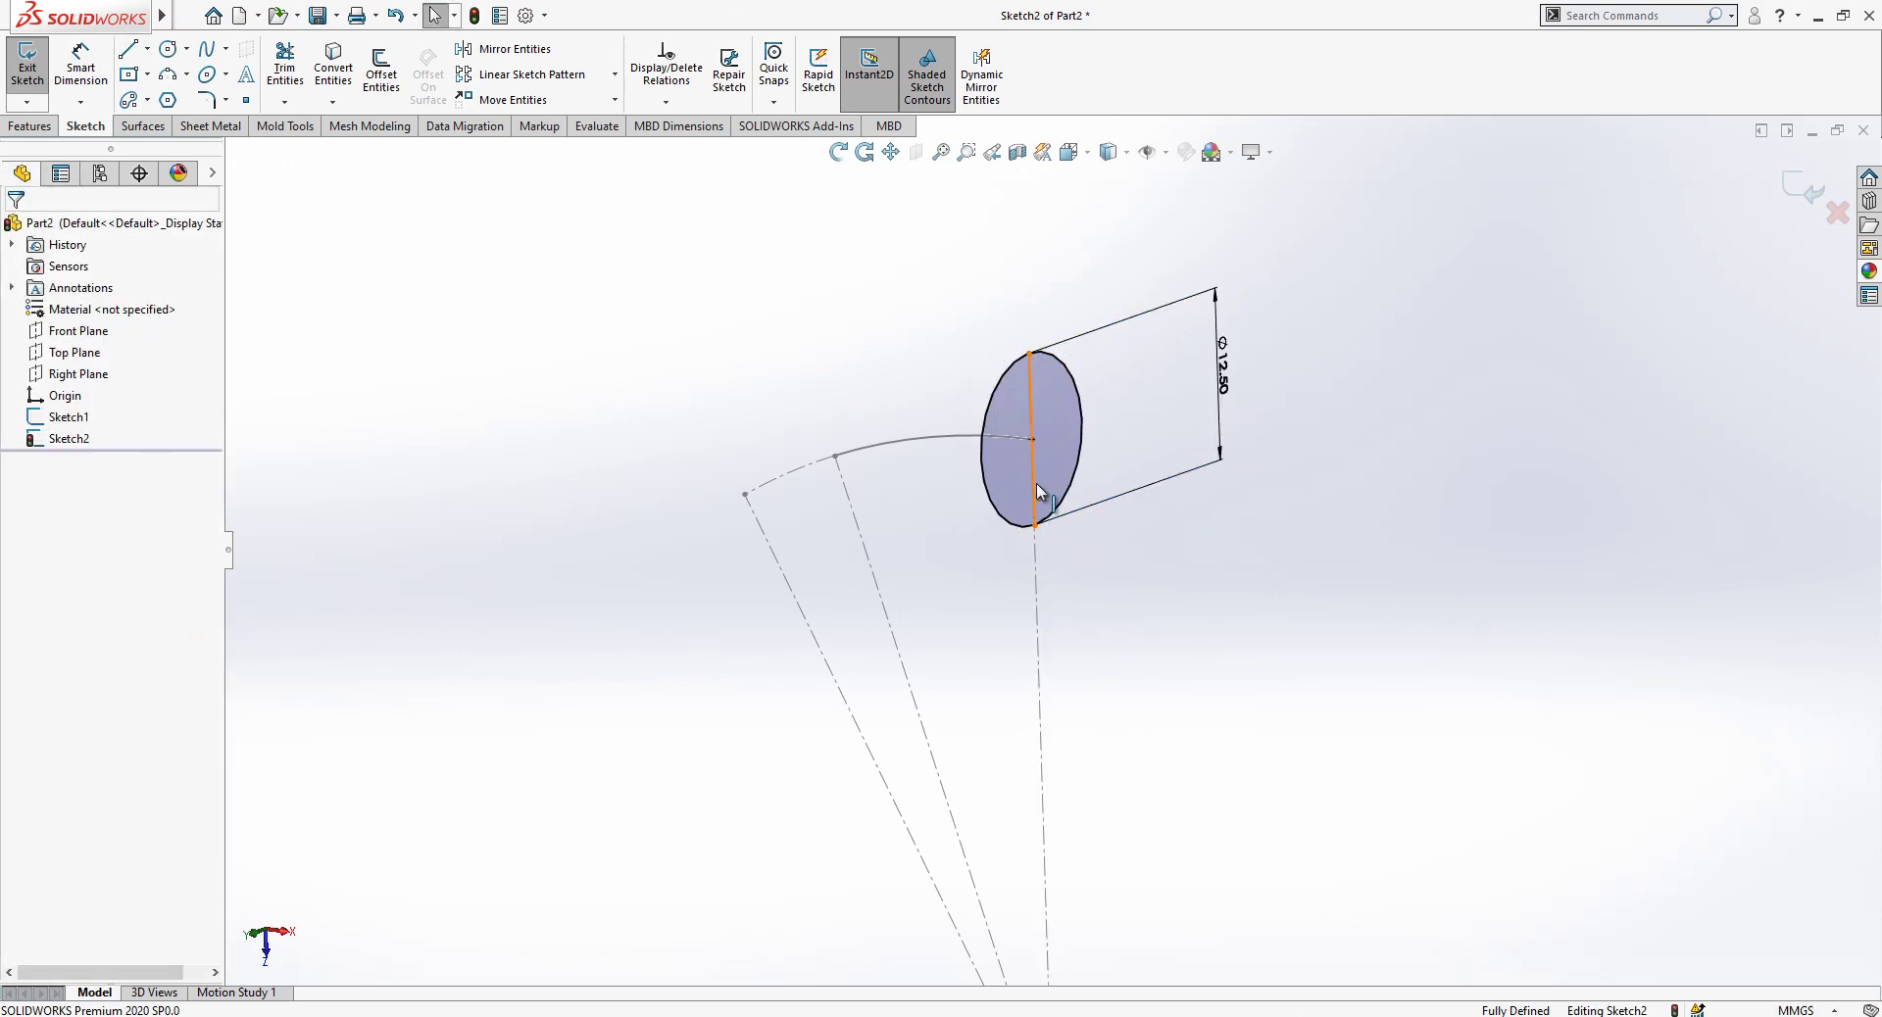
left_click(1037, 485)
key("Escape")
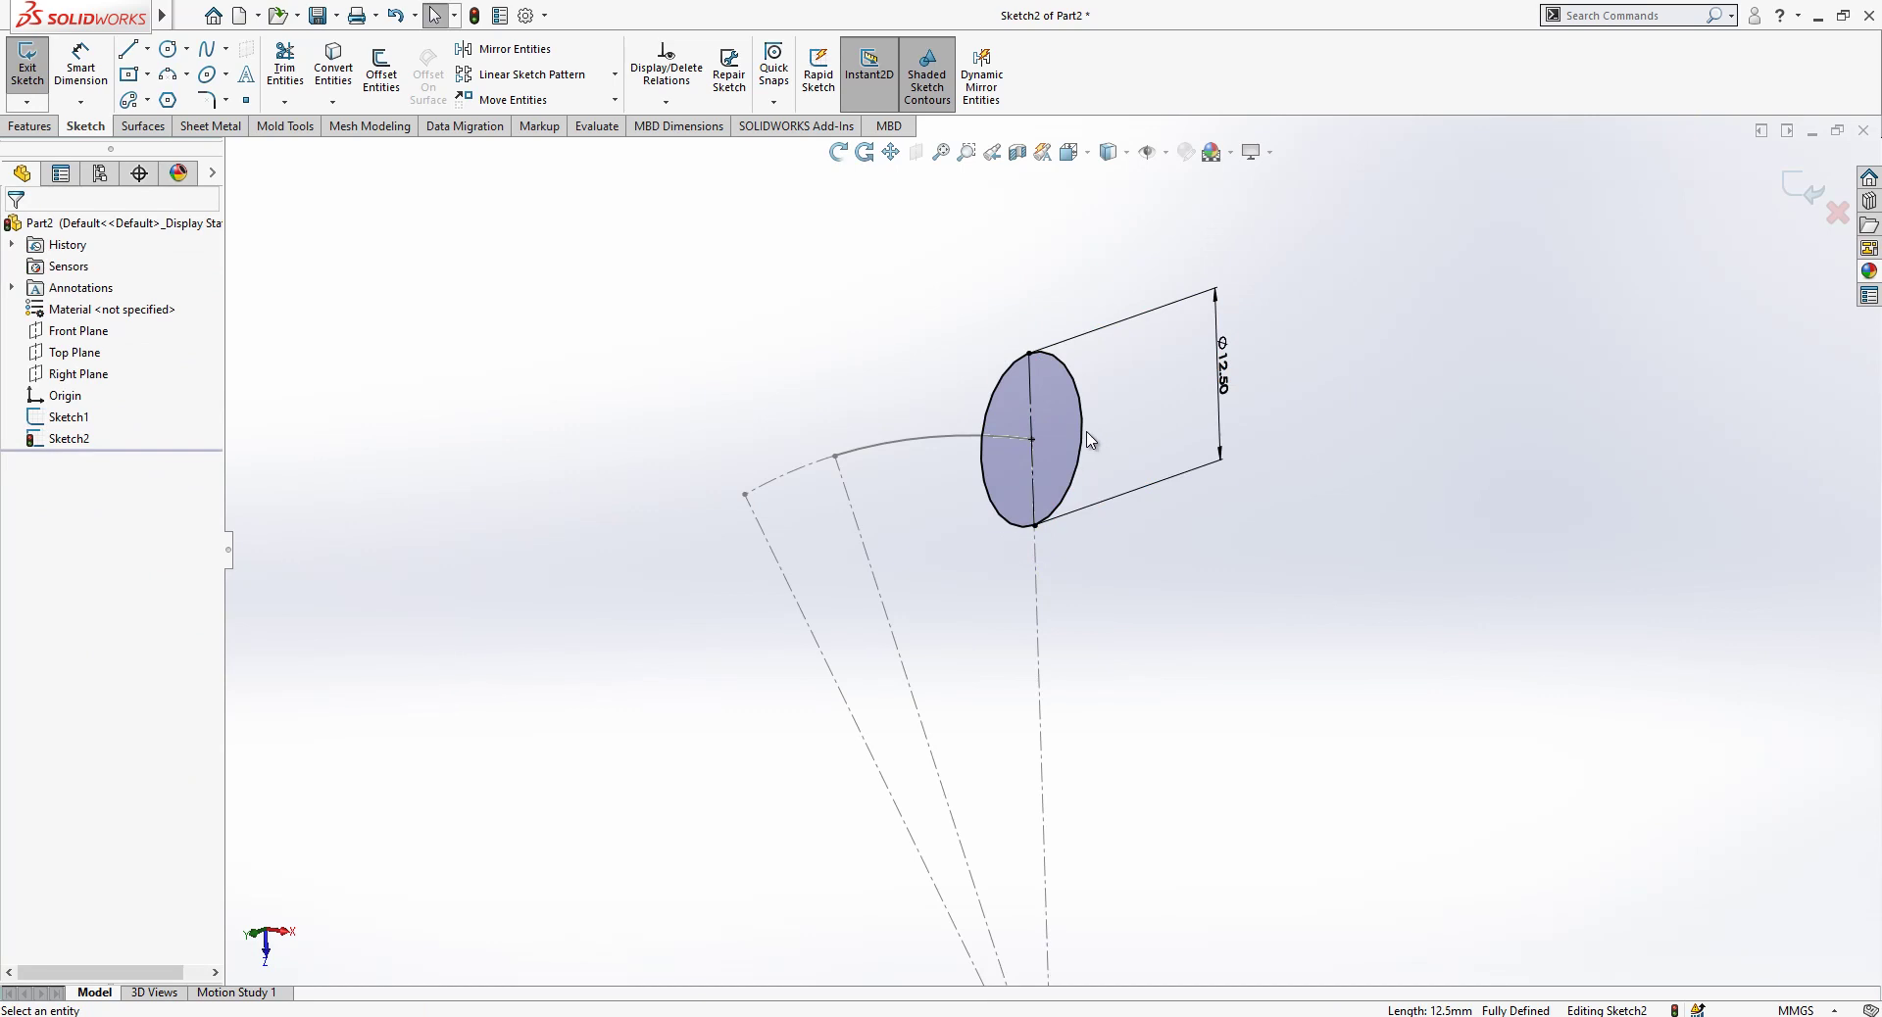
Split the circle into two halves at its top and bottom points.
right_click(1082, 439)
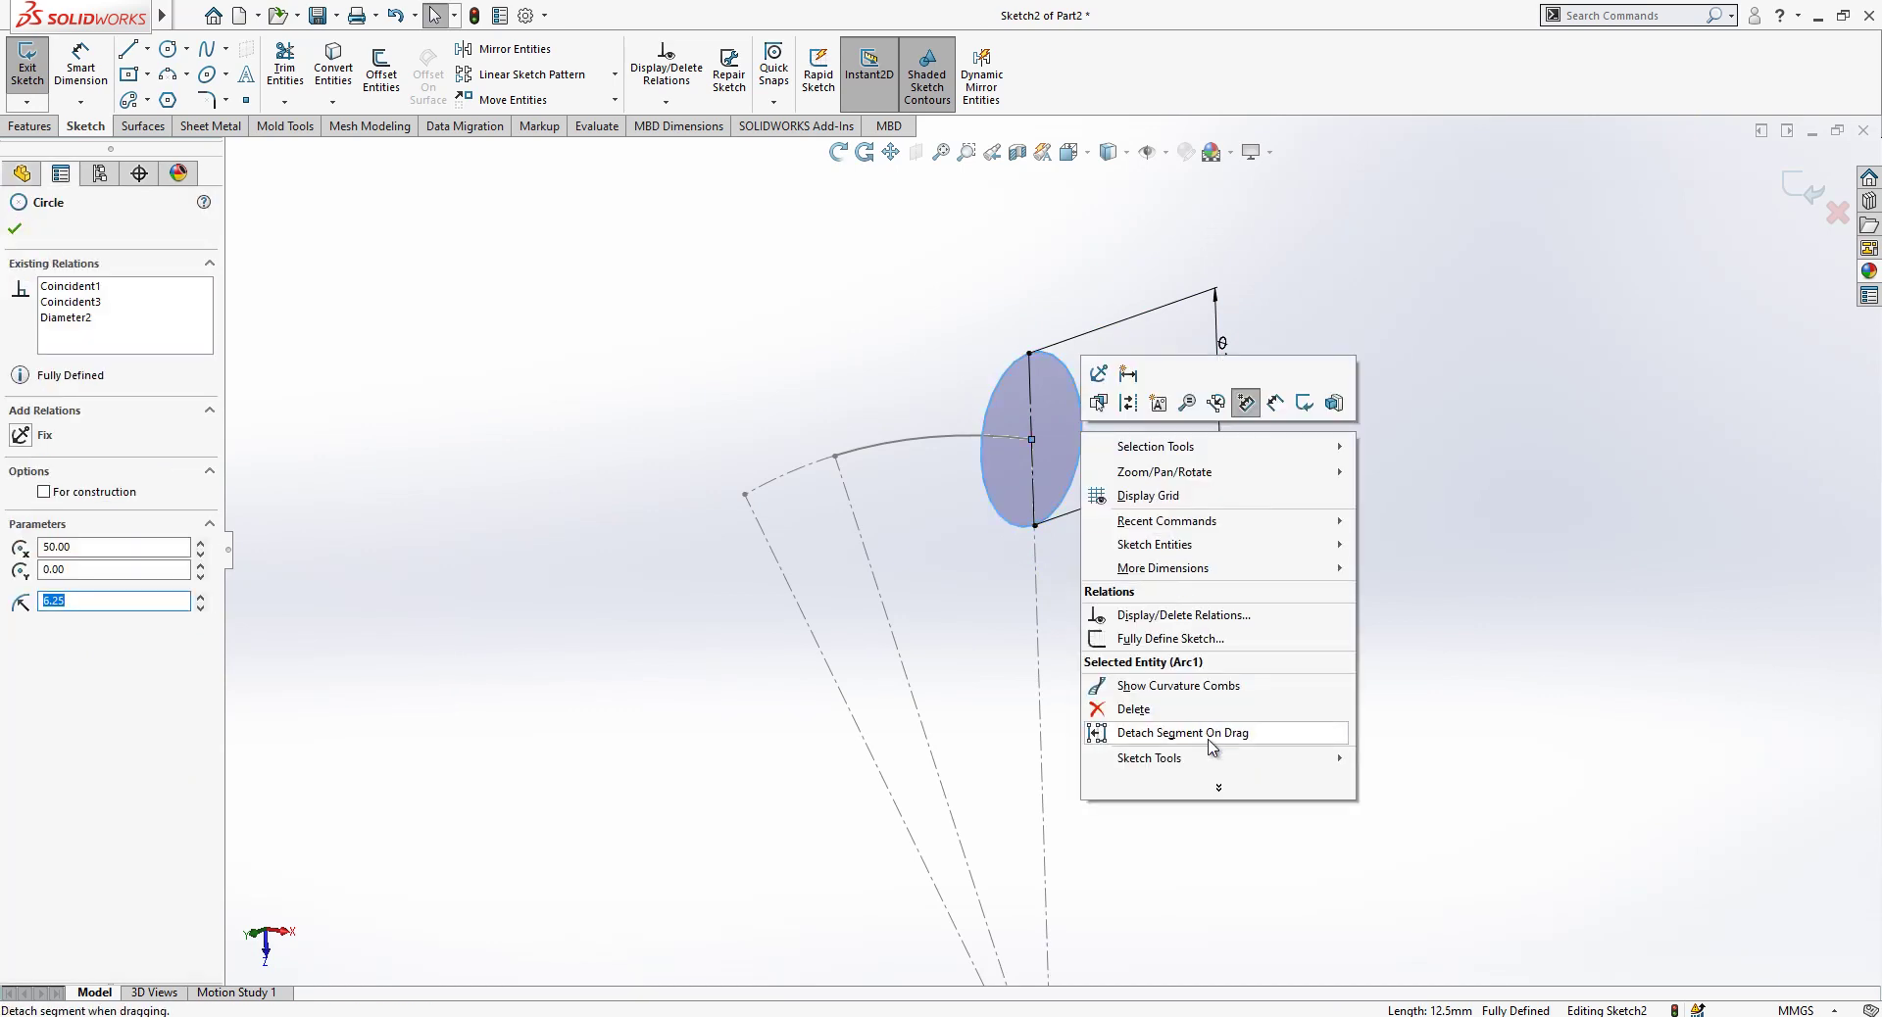
mouse_move(1213, 759)
left_click(1412, 753)
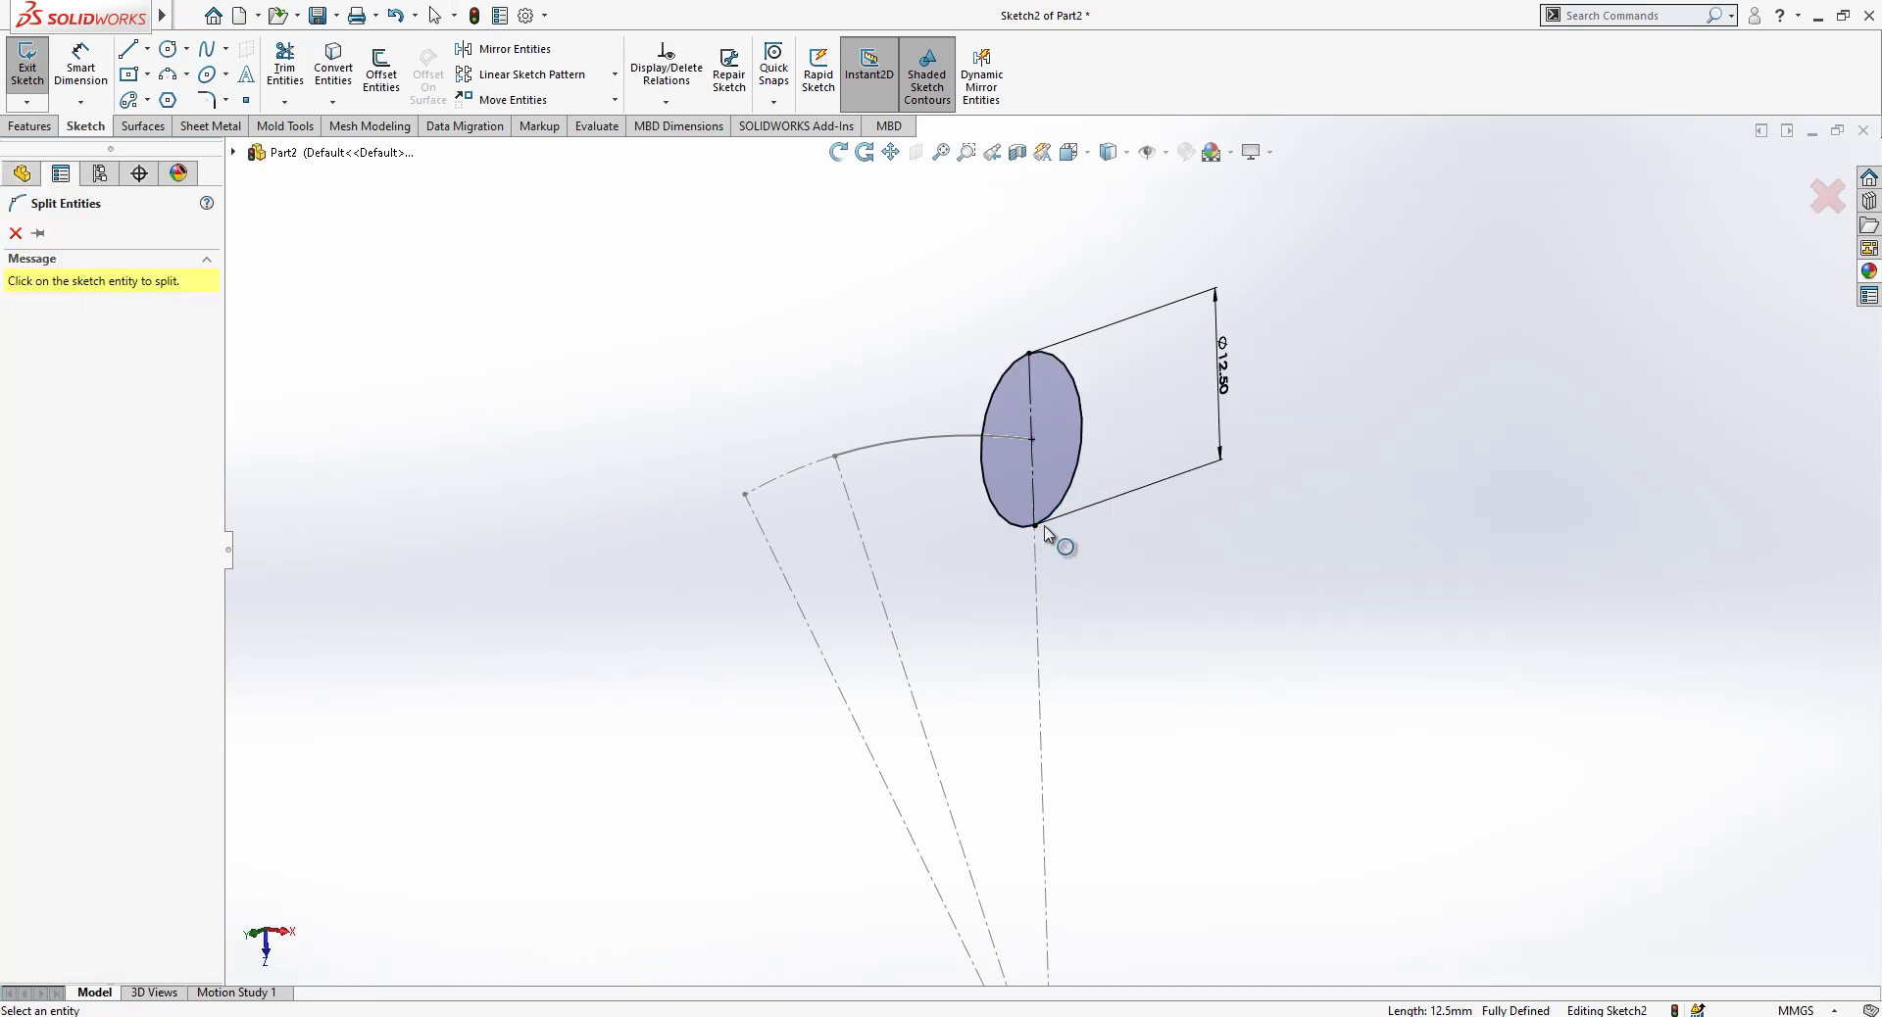
left_click(1021, 529)
left_click(1029, 355)
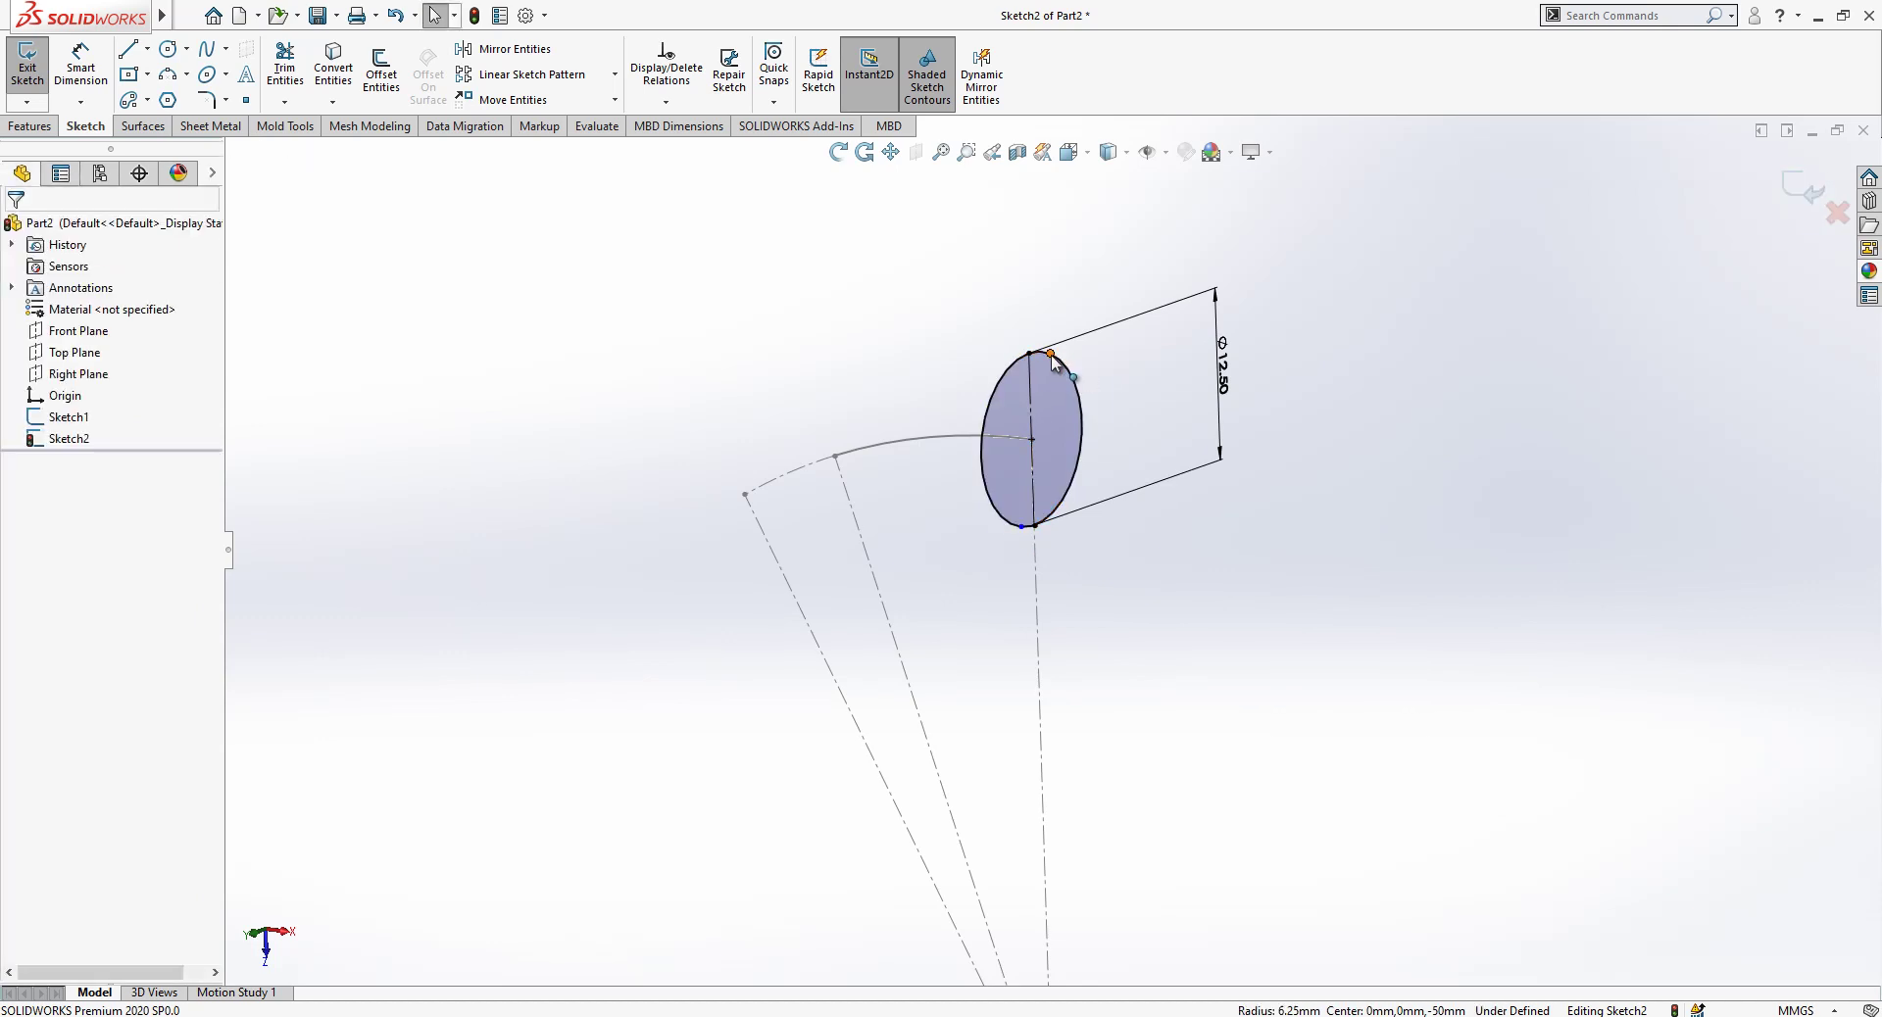
left_click(1019, 359)
key("Escape")
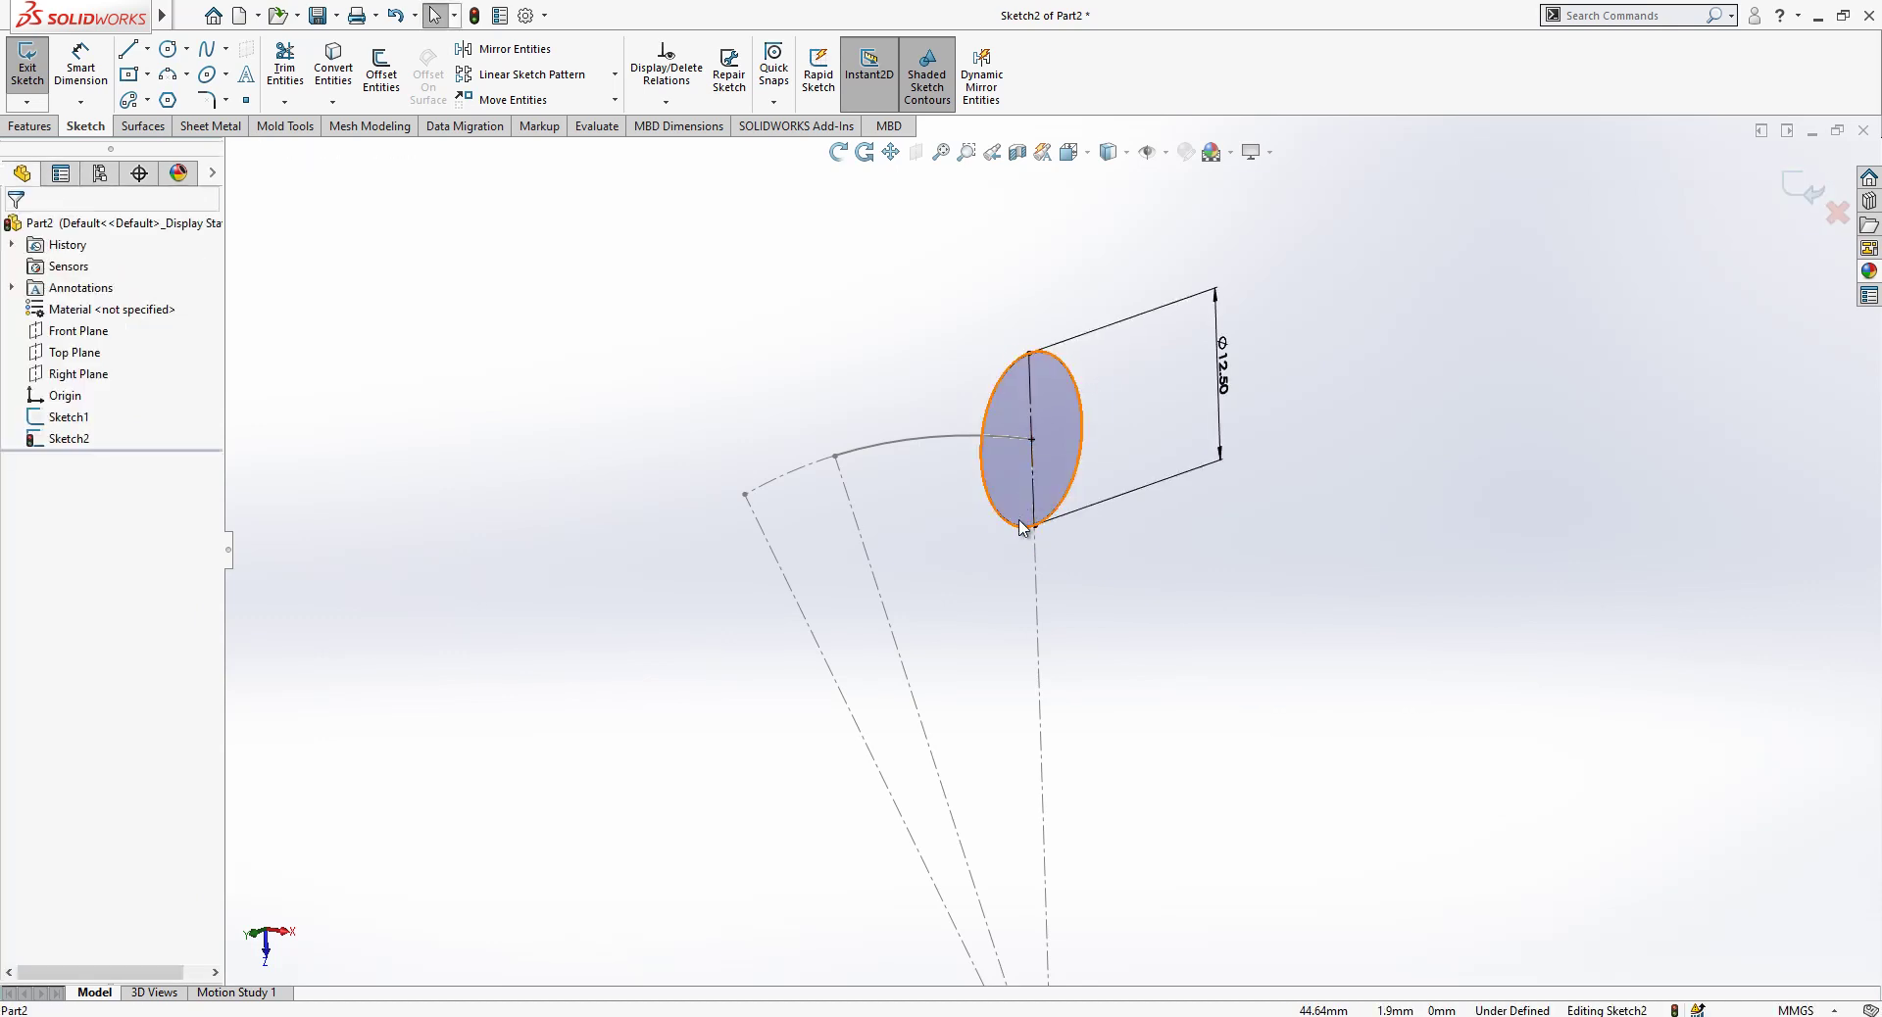
left_click(1020, 529)
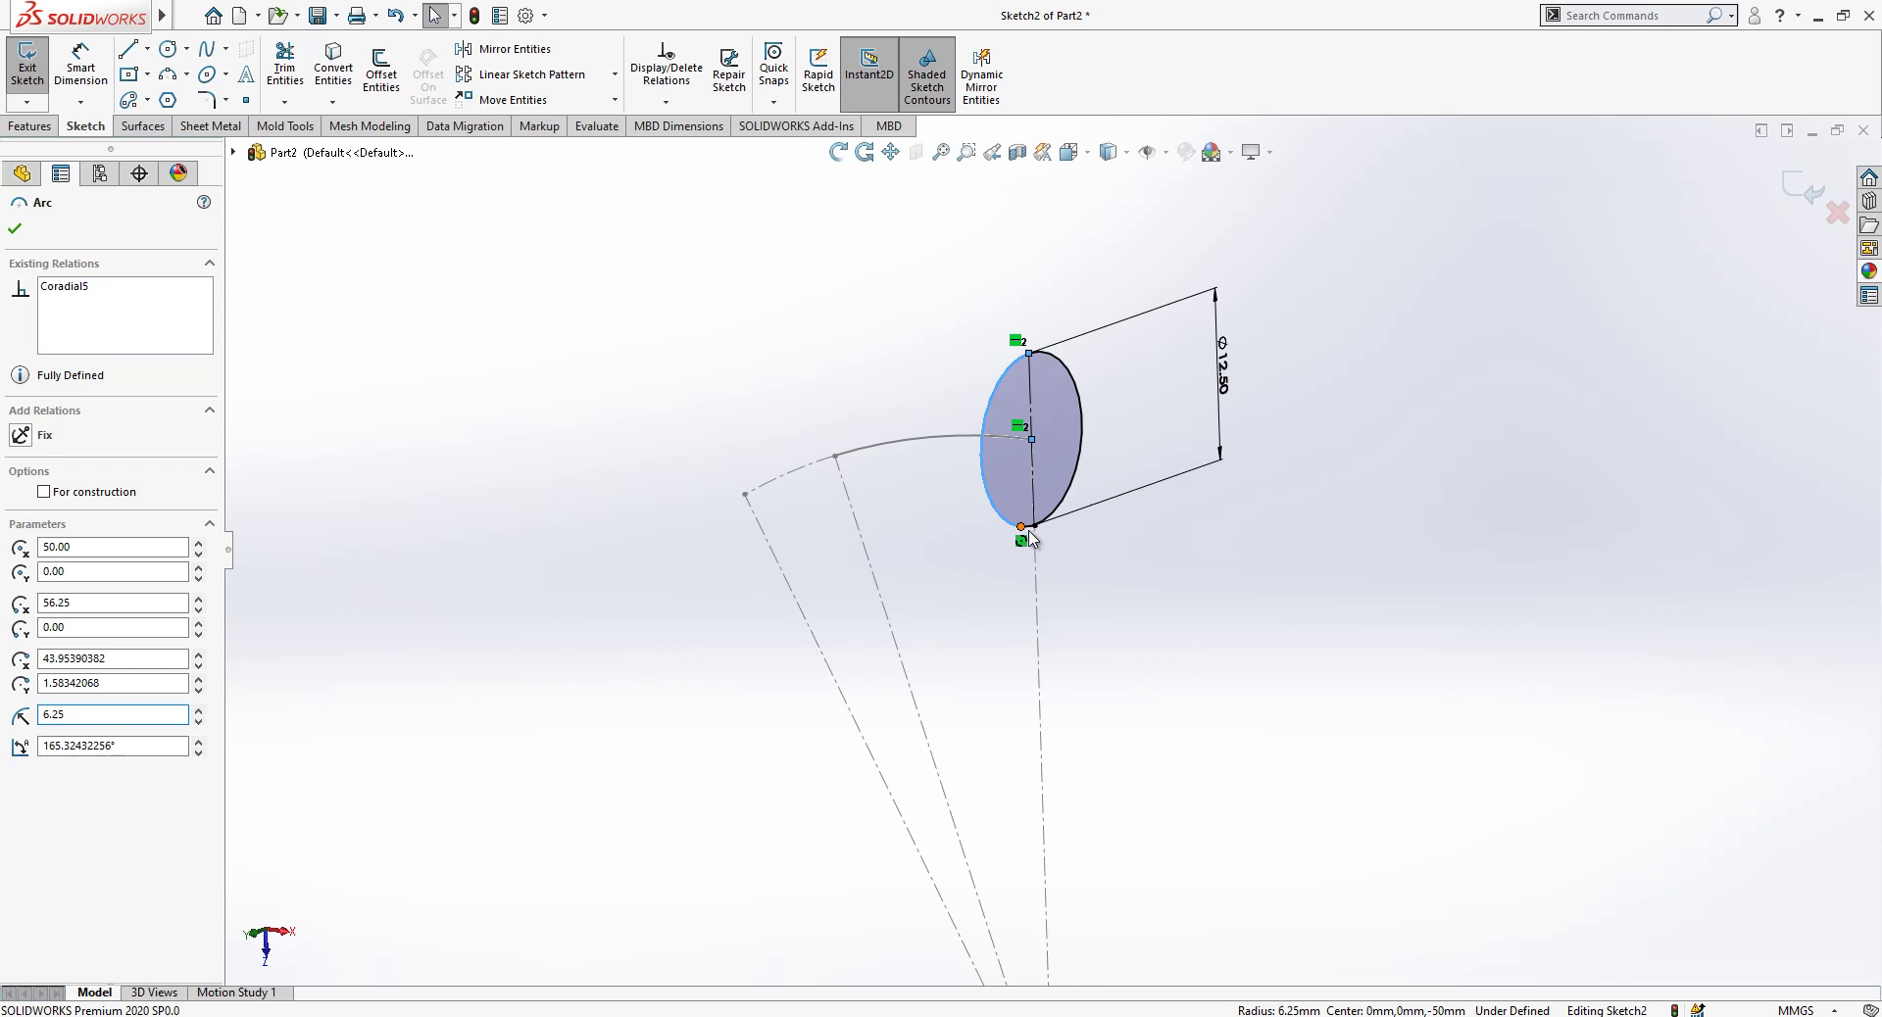
left_click(1042, 523)
key("Escape")
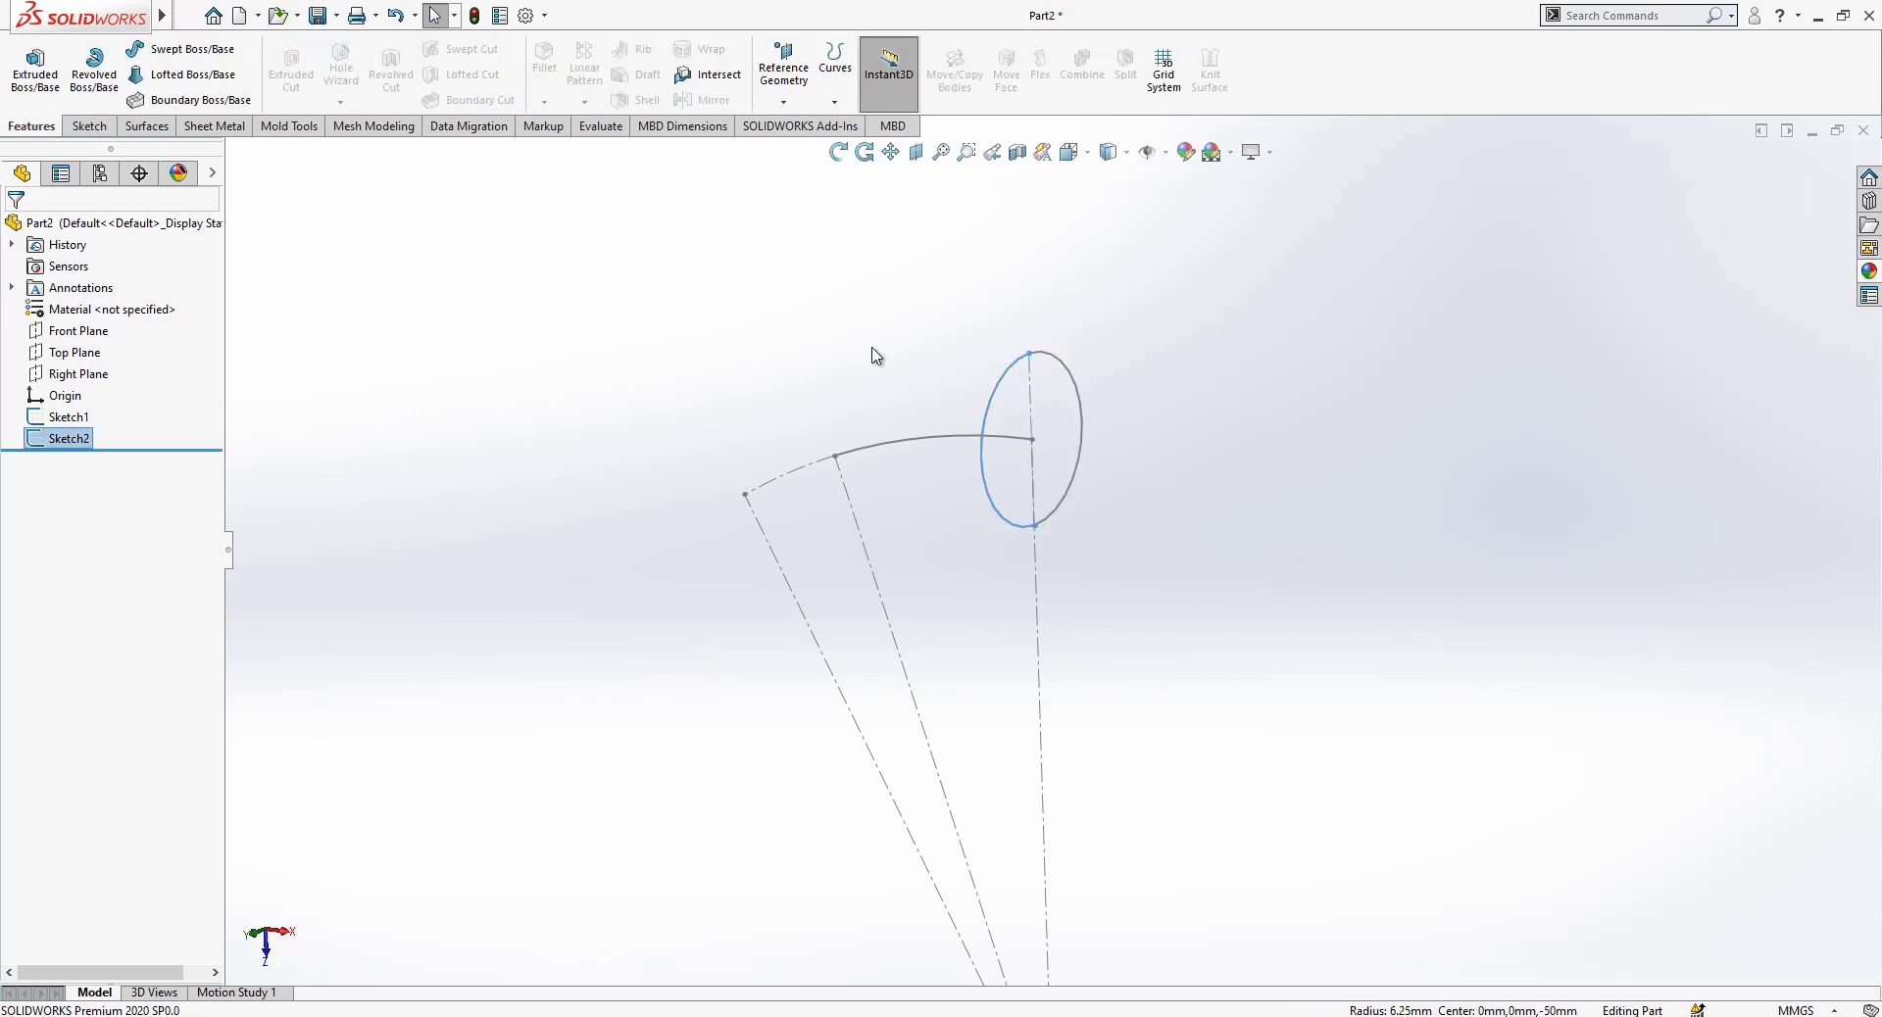
View the Top Plane face-on and start a new sketch on it.
mouse_move(874, 353)
middle_mouse_down()
mouse_move(903, 378)
mouse_move(1019, 385)
middle_mouse_up()
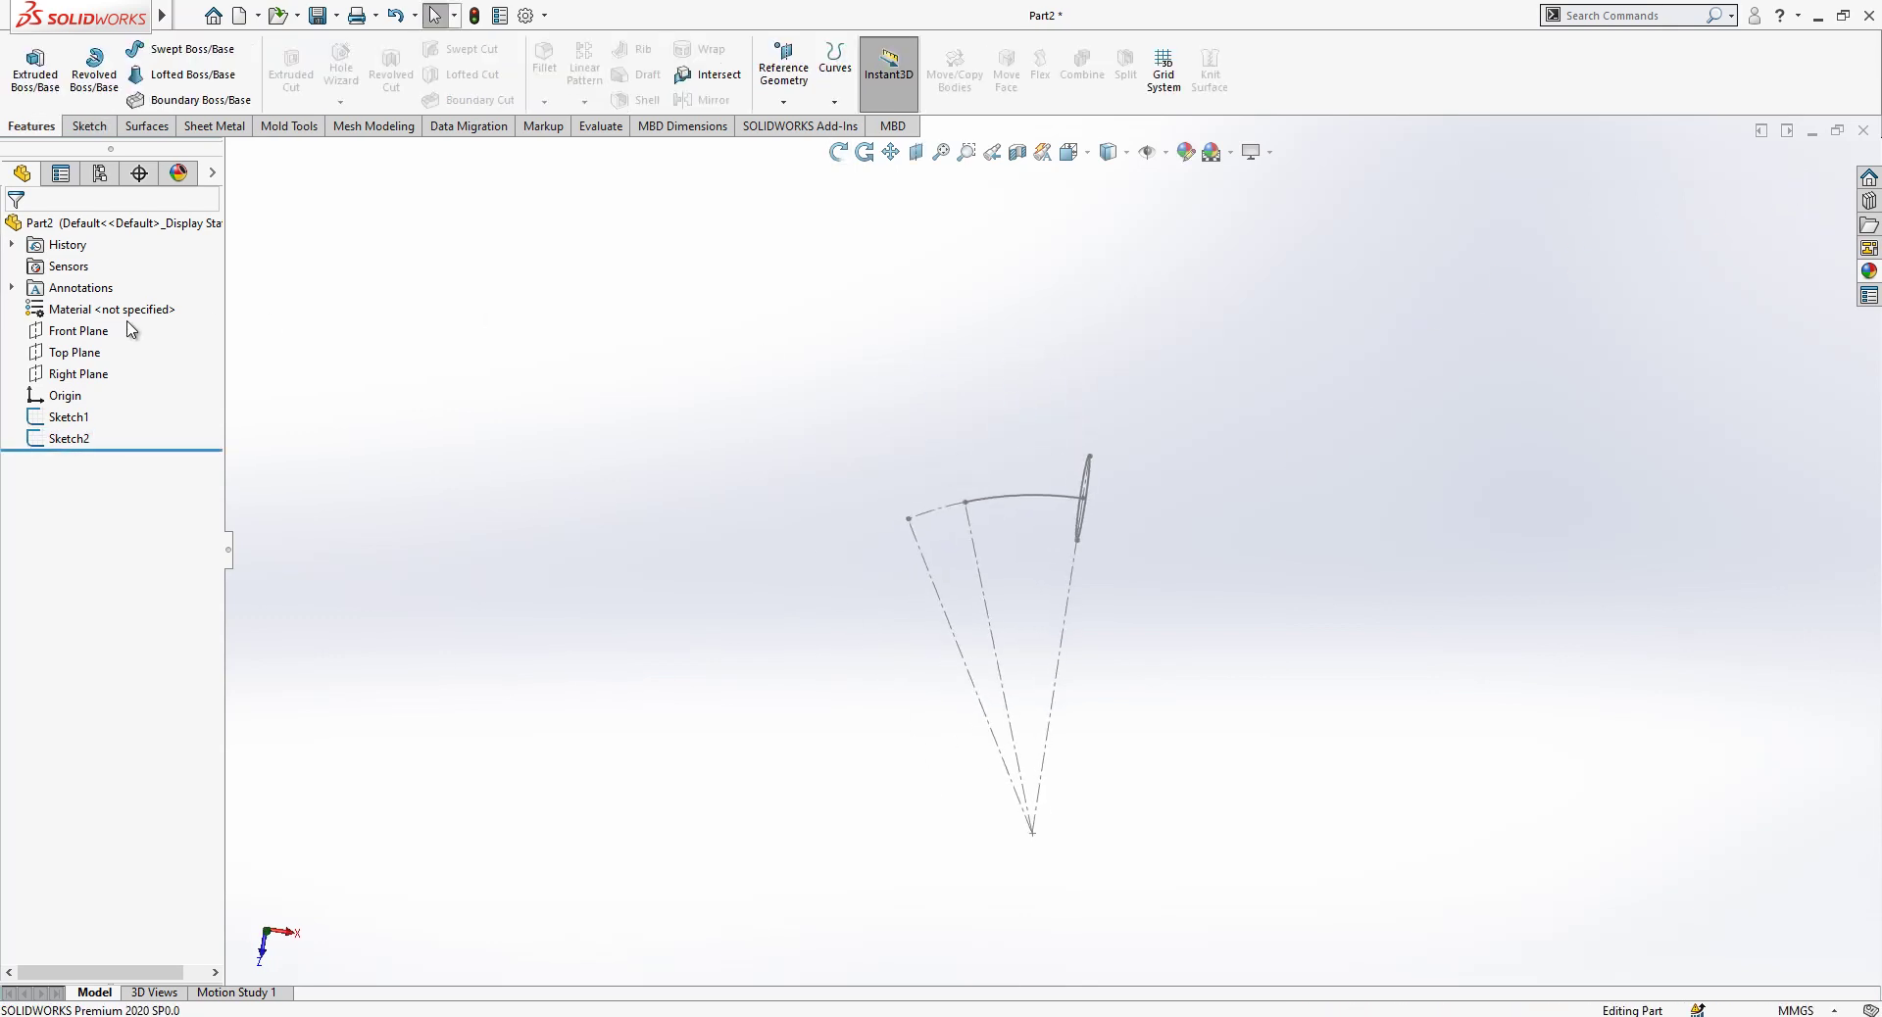
left_click(108, 353)
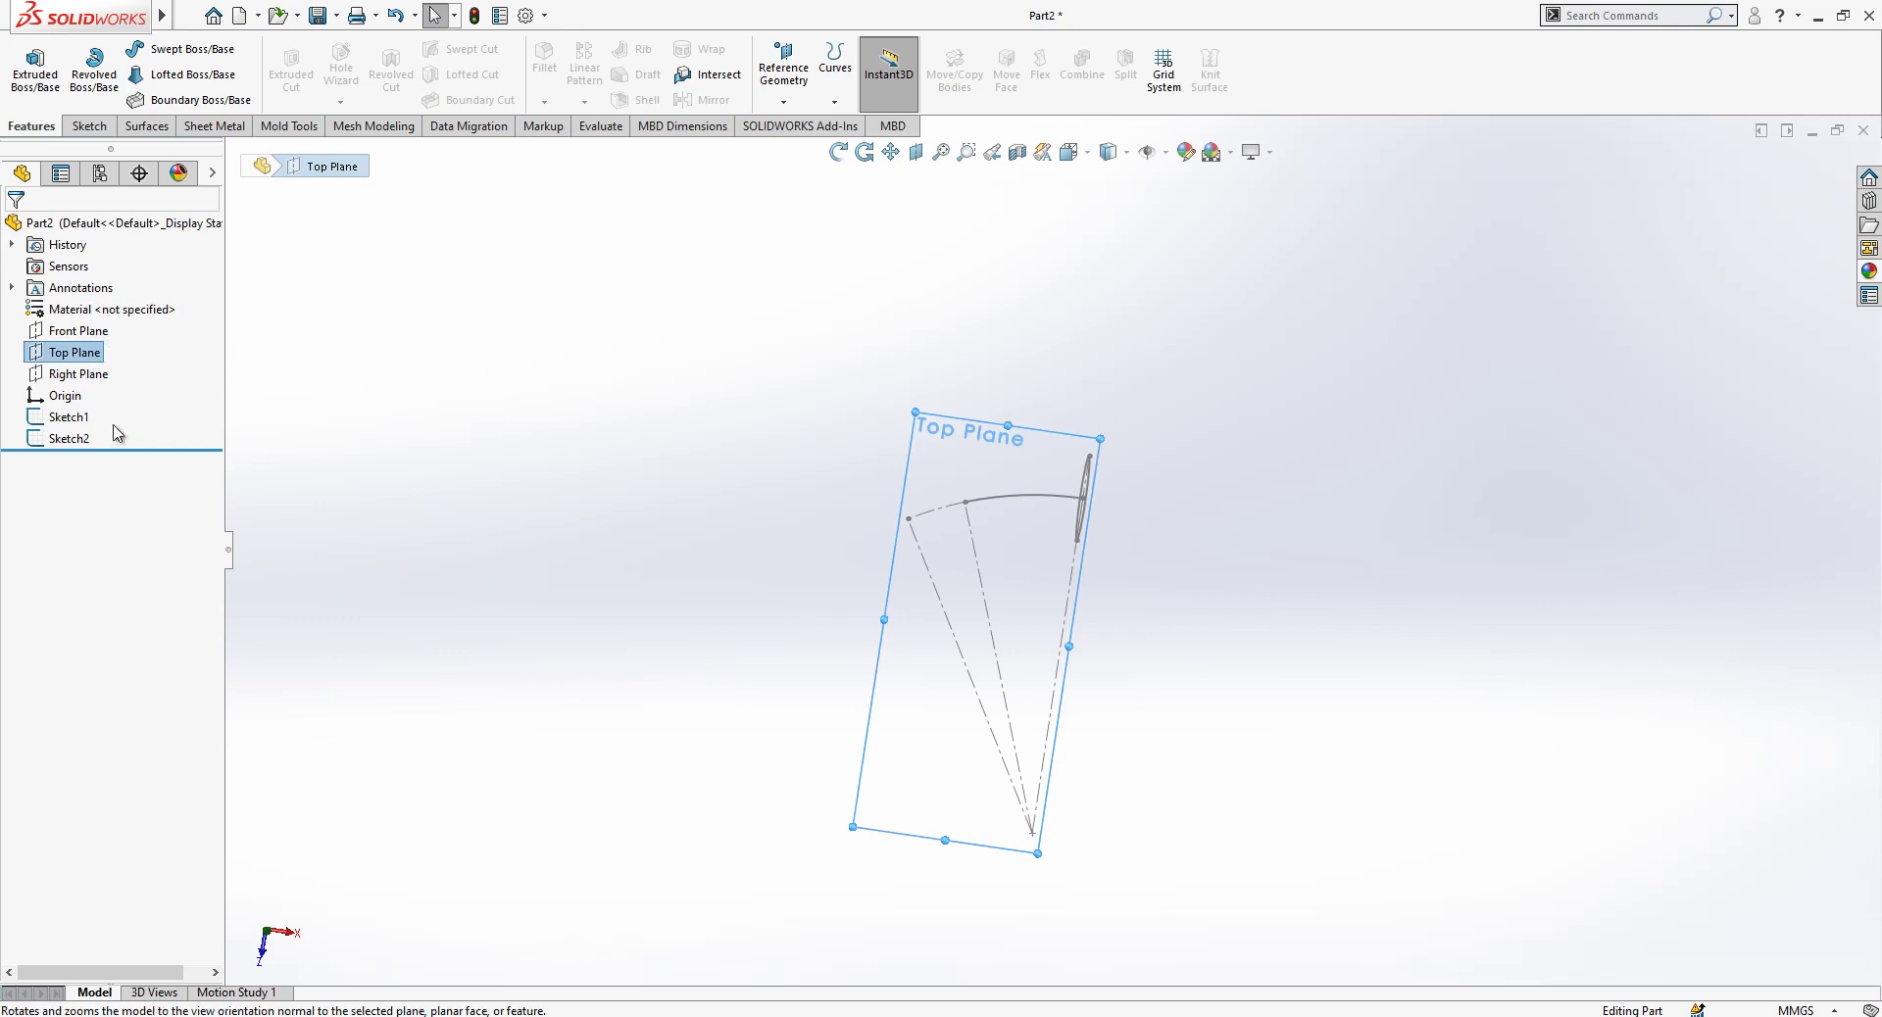
right_click(81, 357)
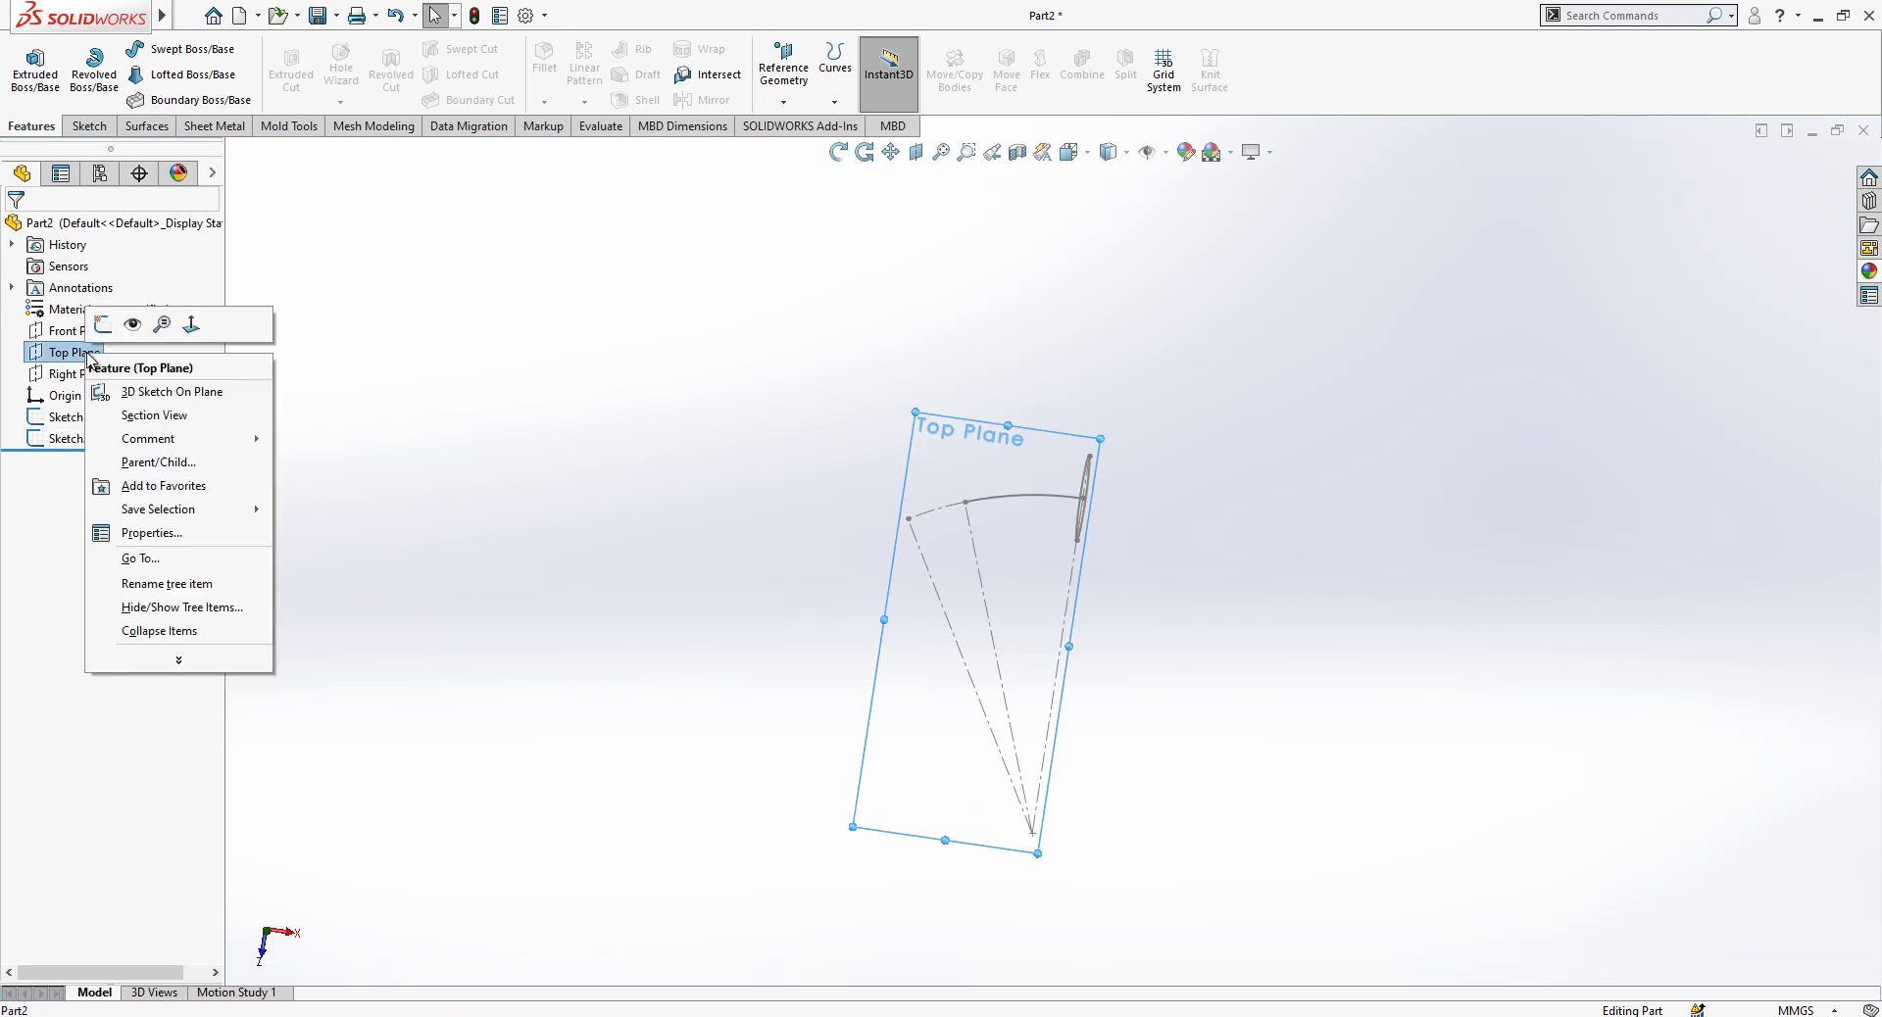
left_click(202, 331)
right_click(94, 356)
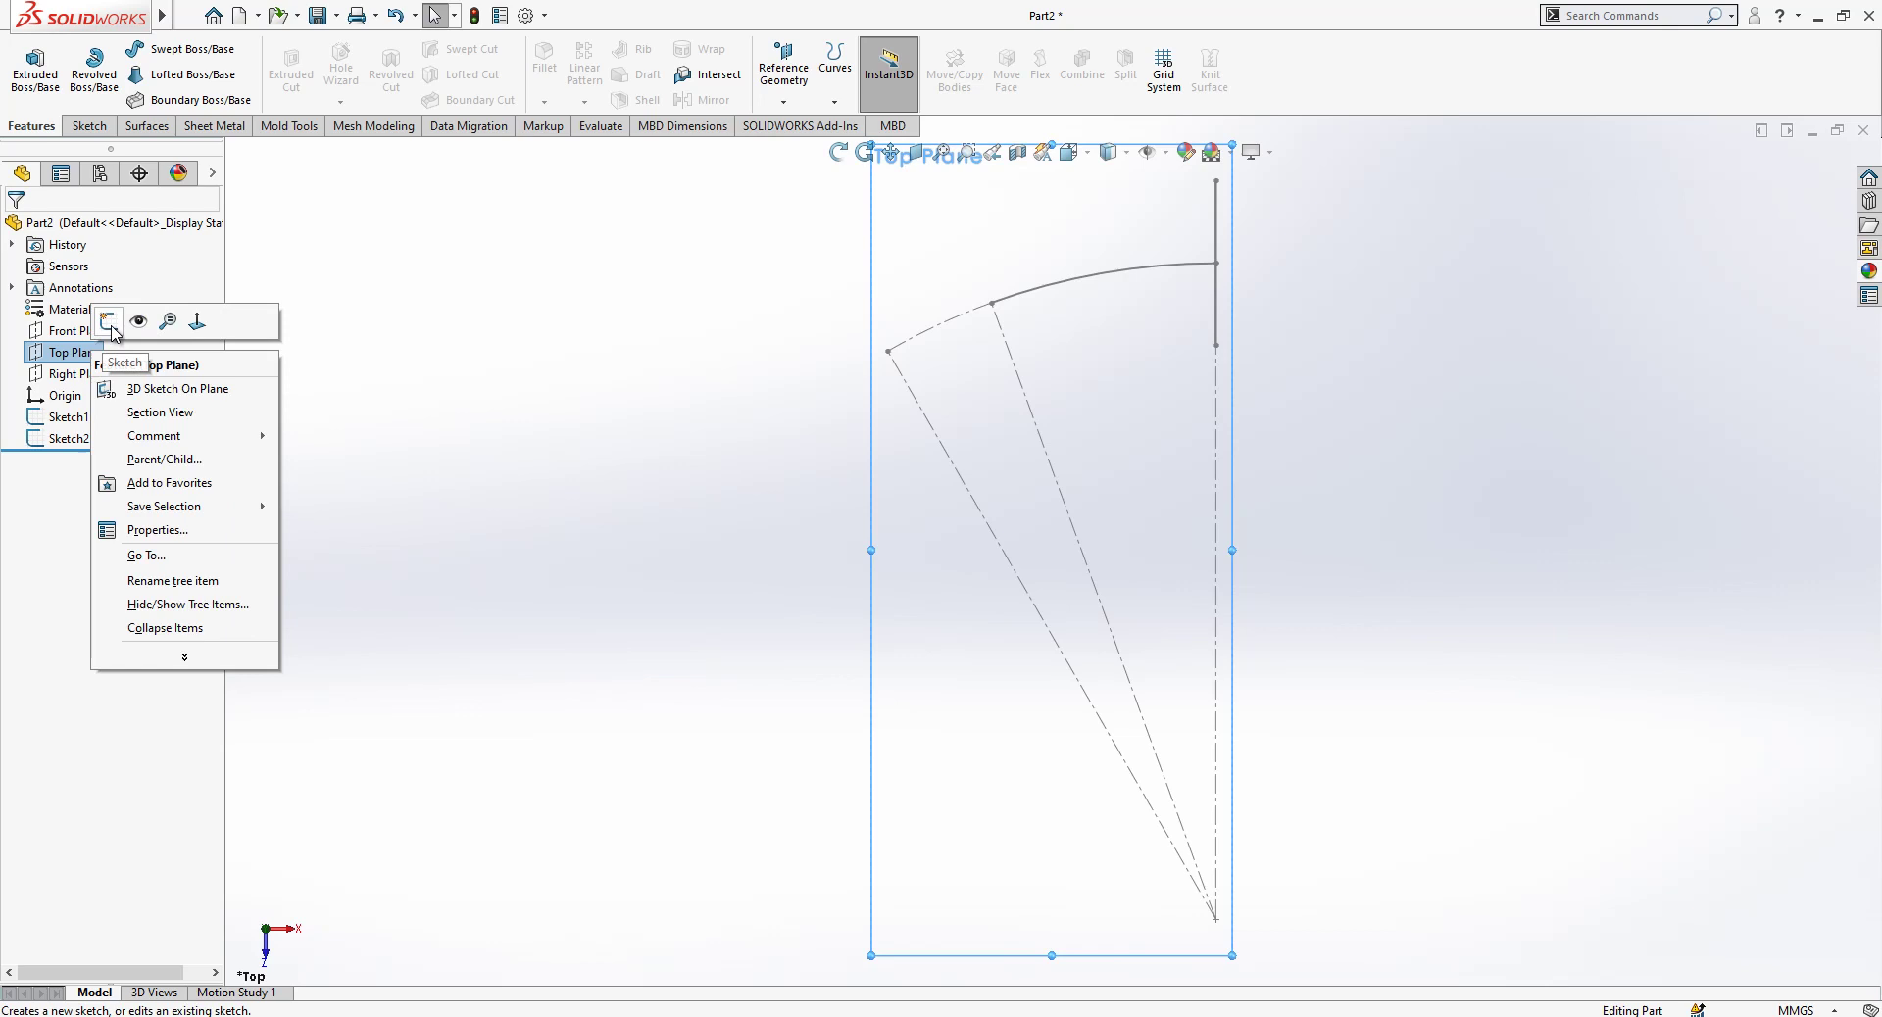
left_click(152, 320)
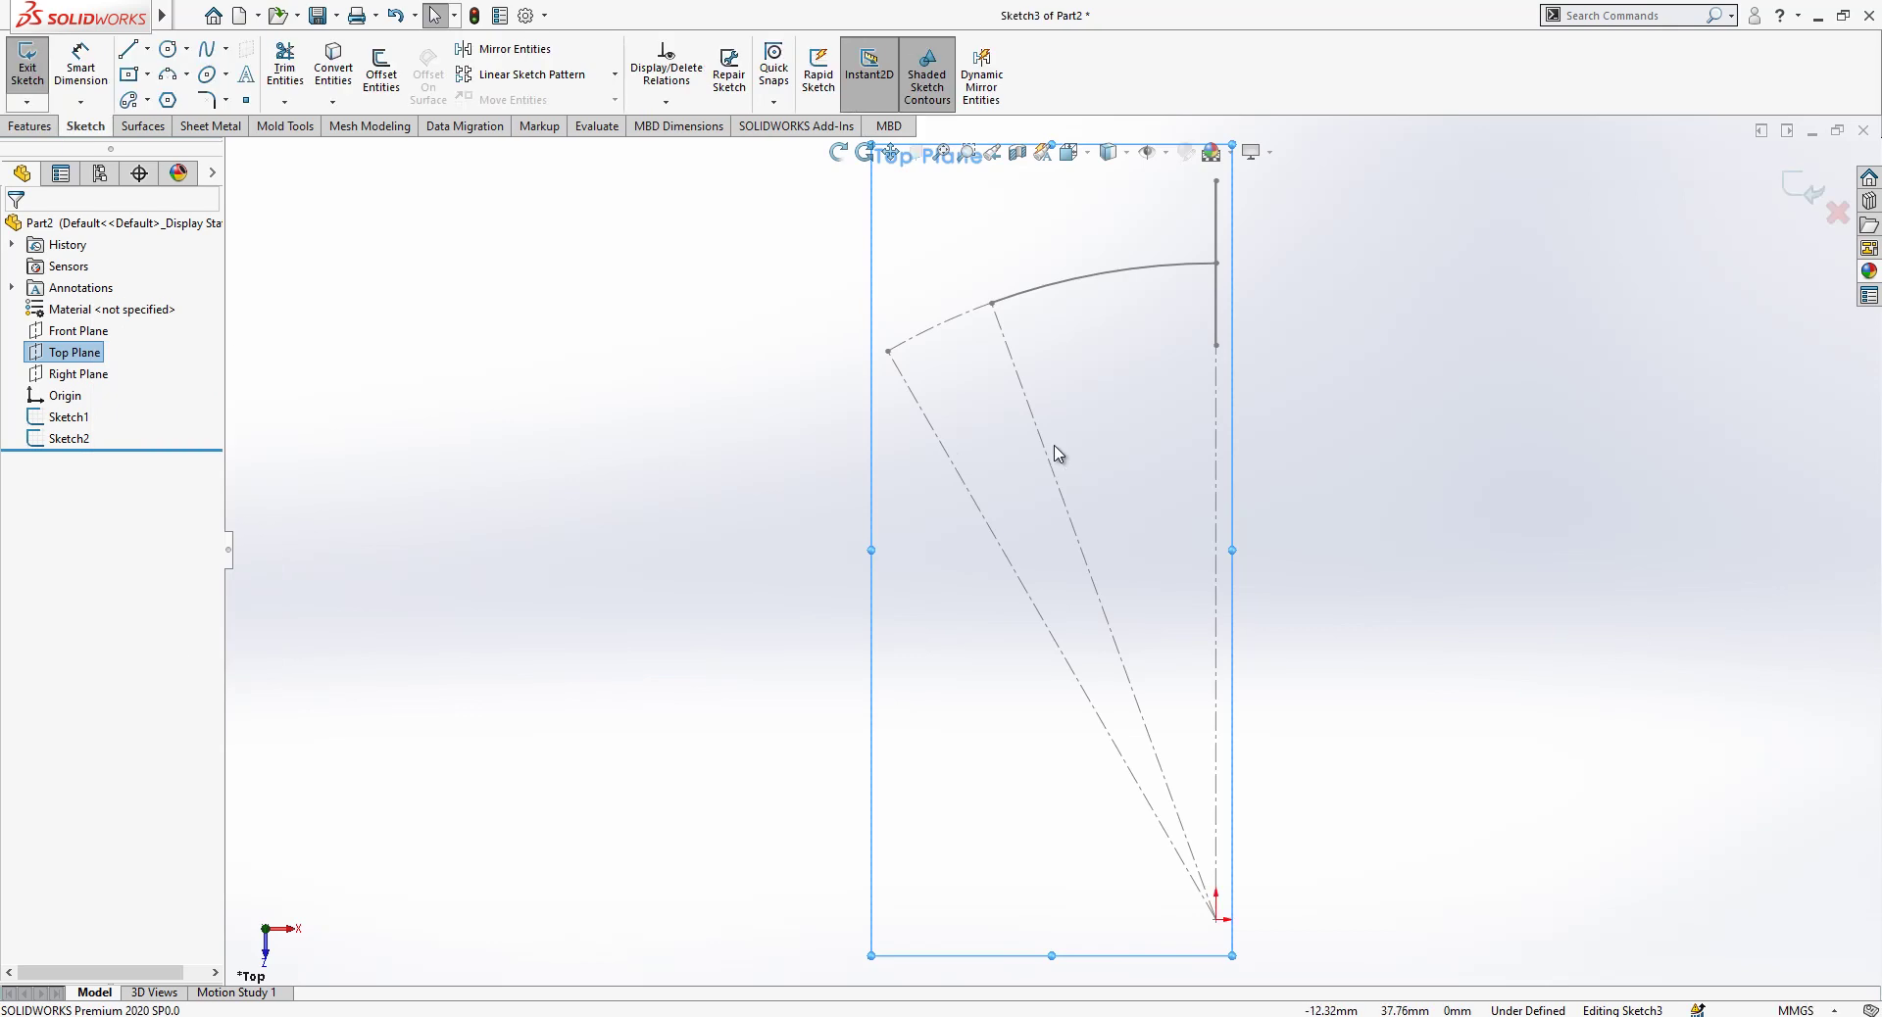
Draw a construction line from the origin toward the upper left.
left_click(143, 55)
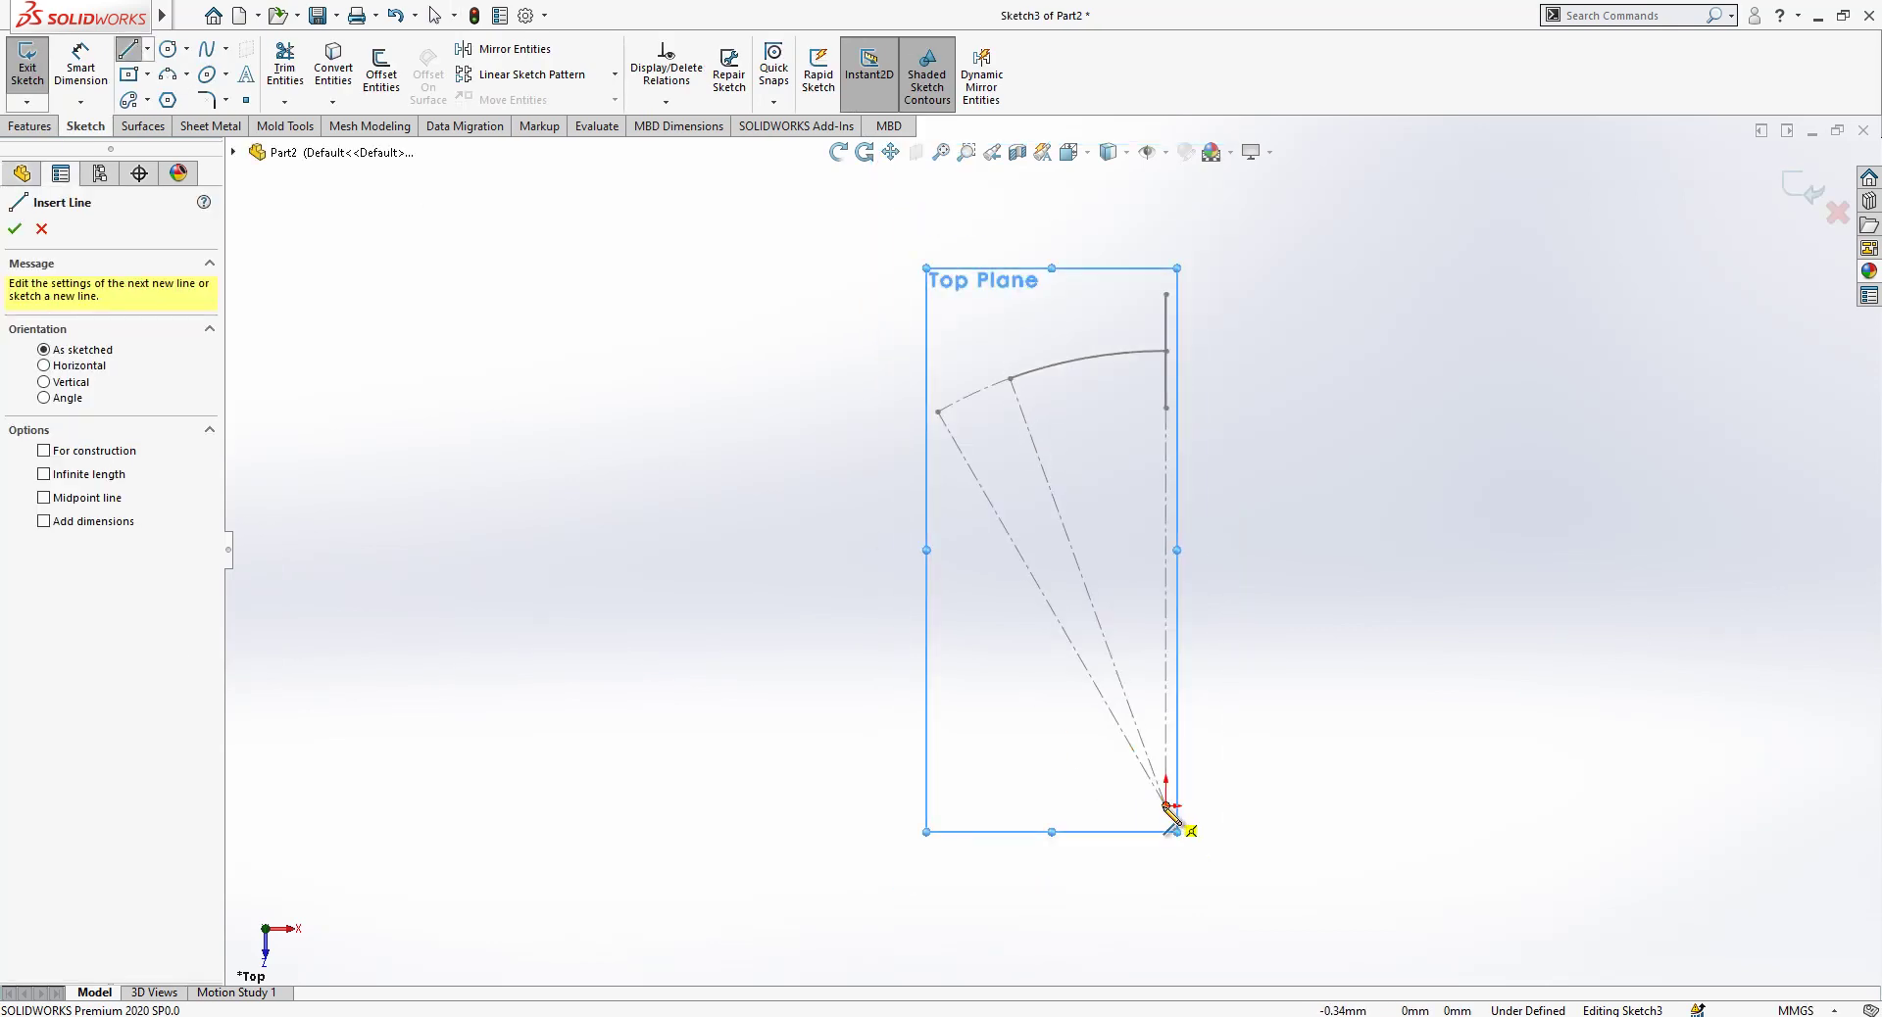
left_click(1167, 805)
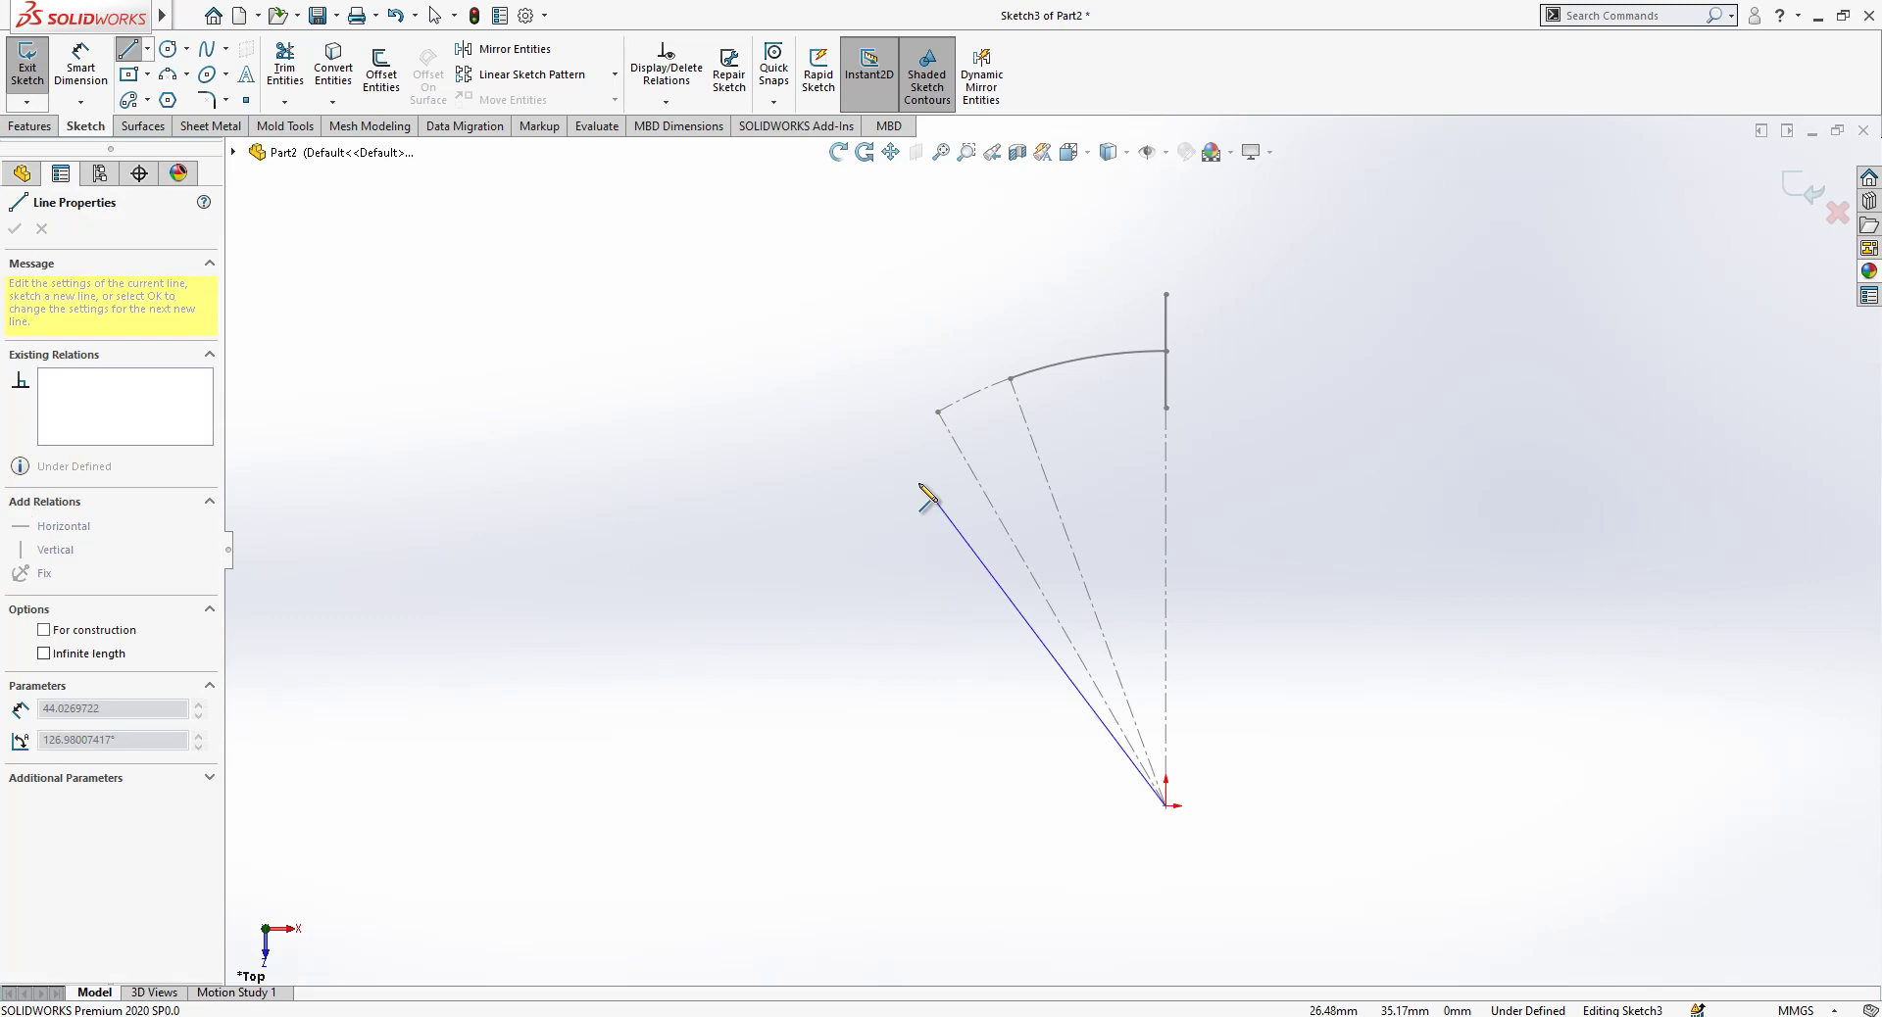
left_click(830, 459)
key("Escape")
left_click(876, 509)
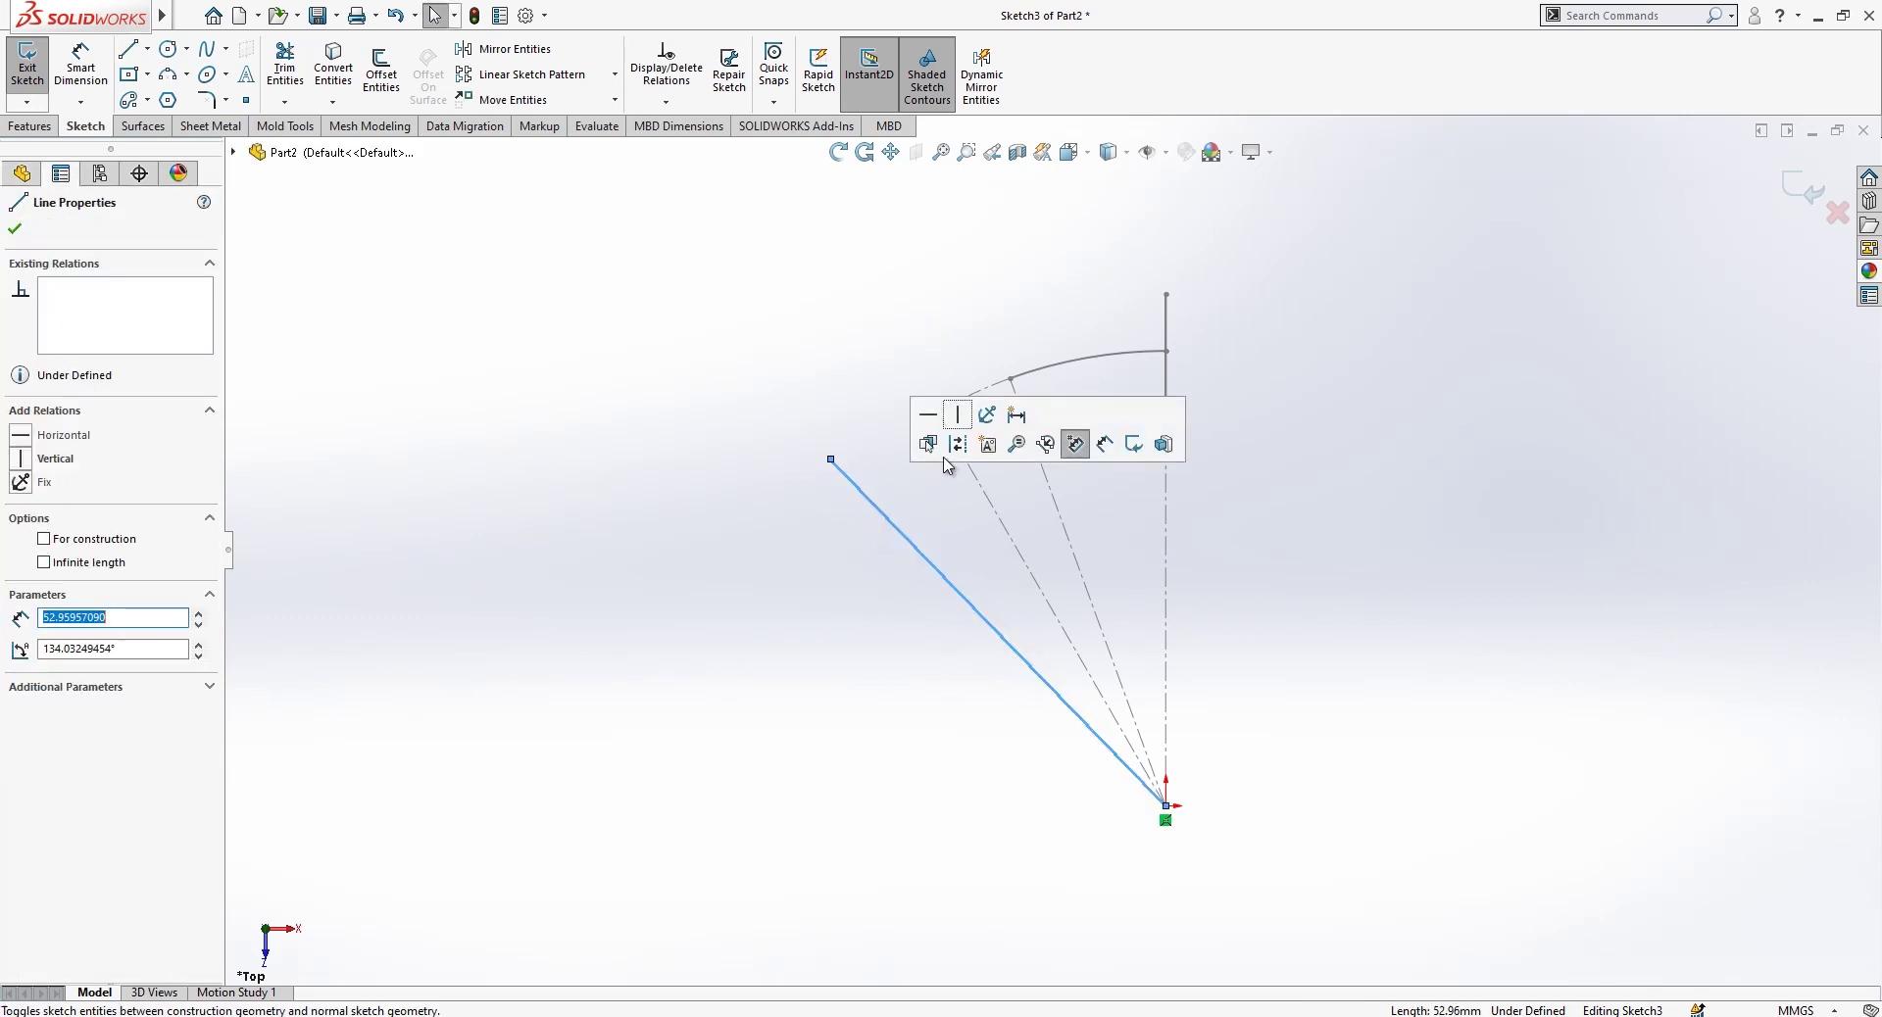
left_click(947, 449)
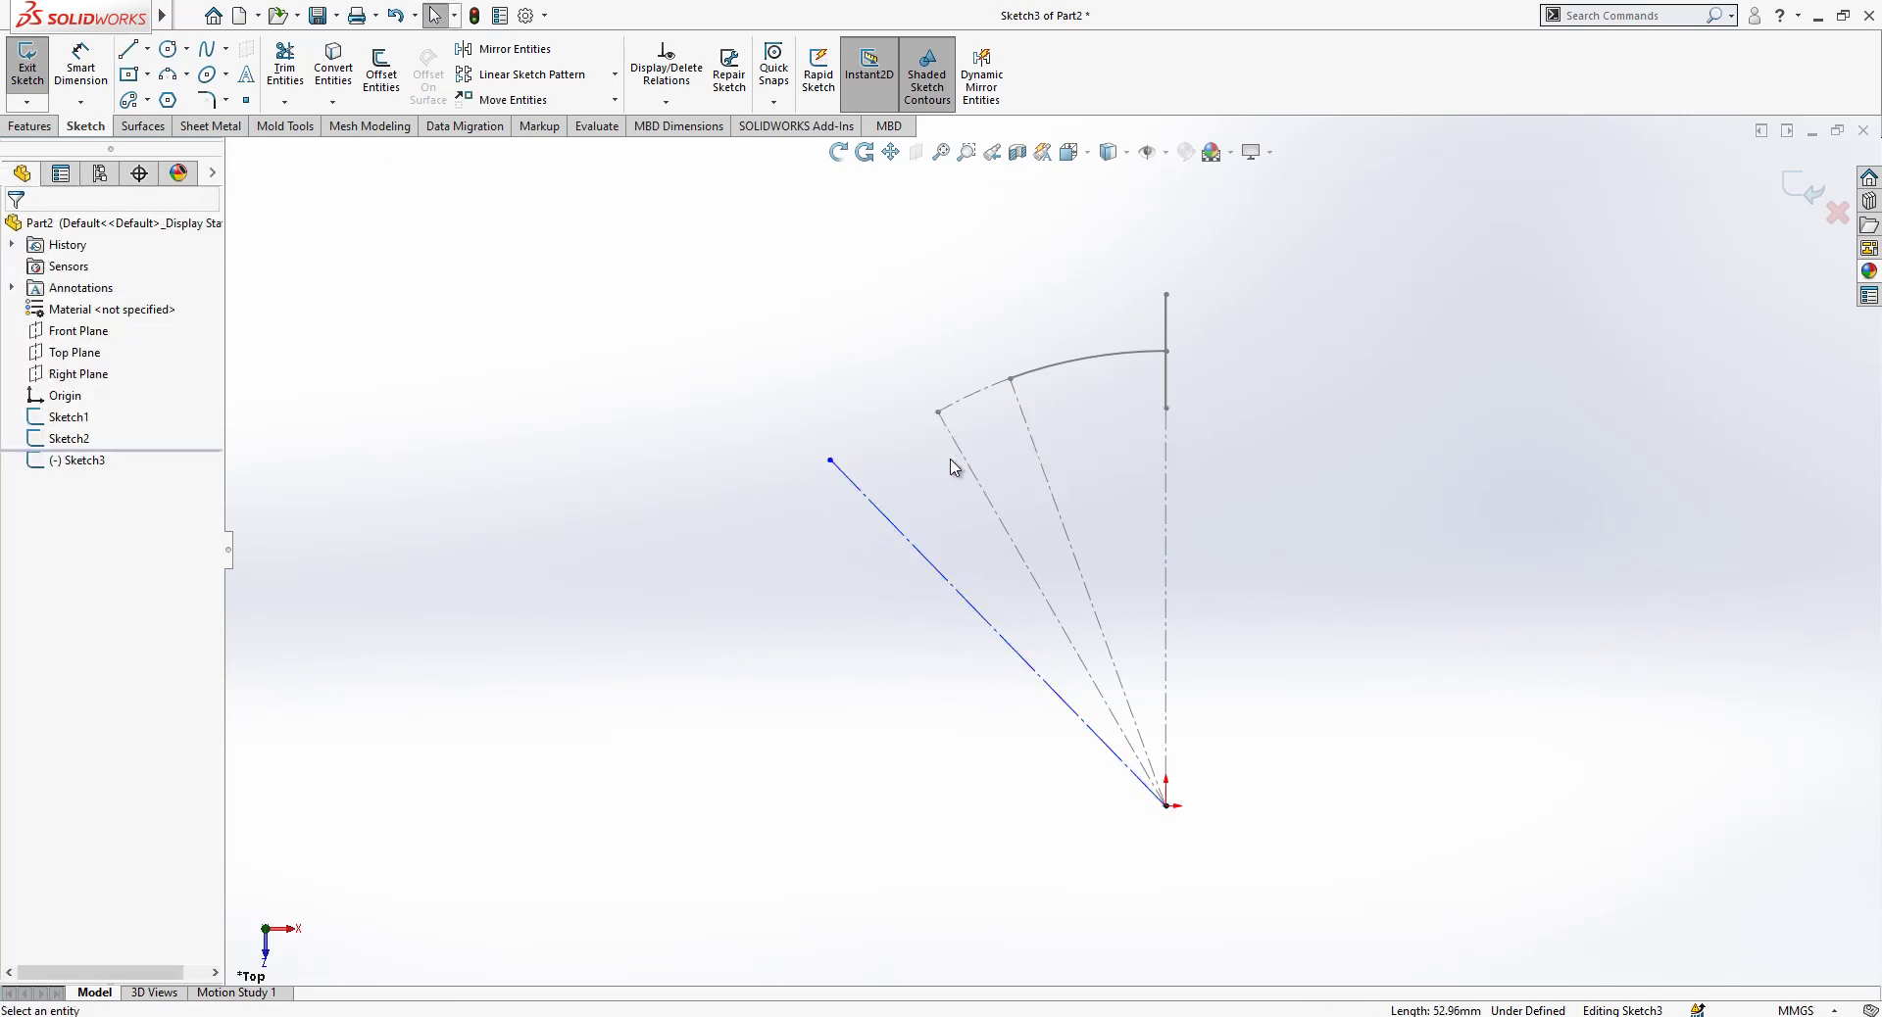
Extend the arc around to the lower left and snap the construction line's end onto it.
left_click(382, 74)
left_click(382, 73)
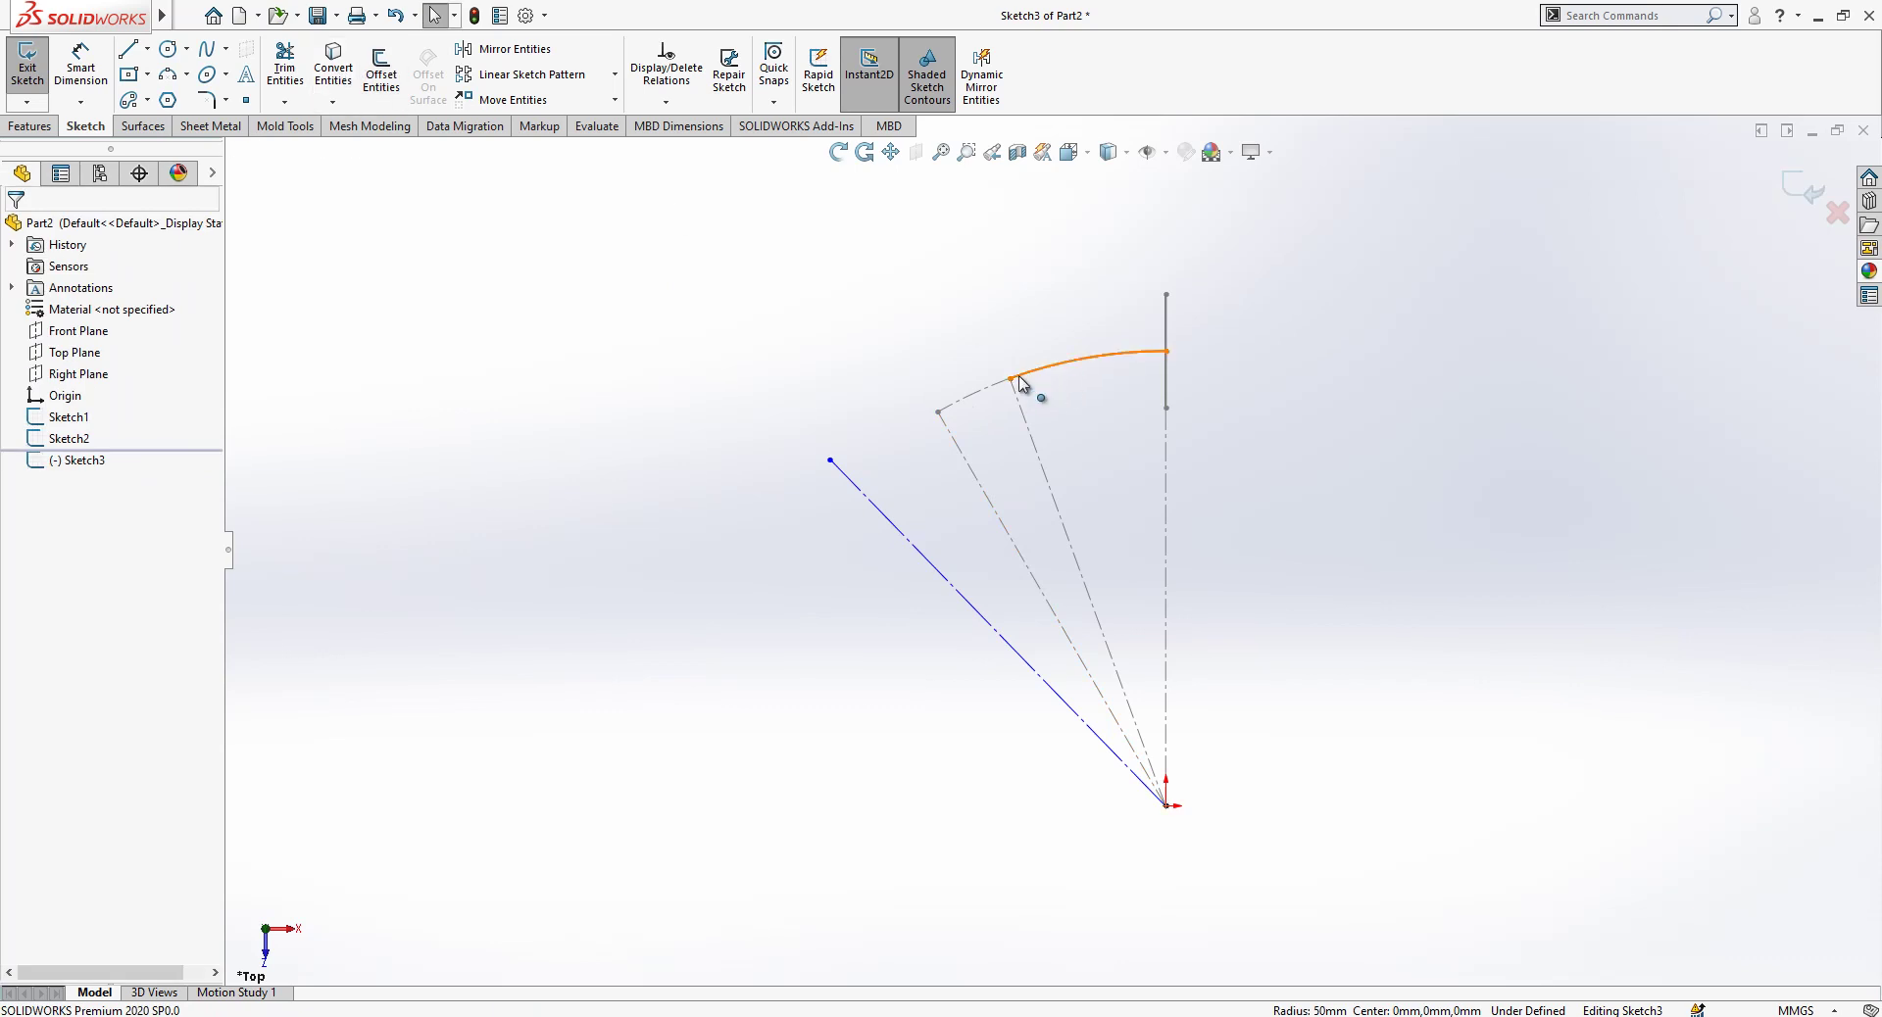
left_click_drag(1010, 378, 727, 676)
left_click_drag(830, 459, 768, 584)
left_click(722, 504)
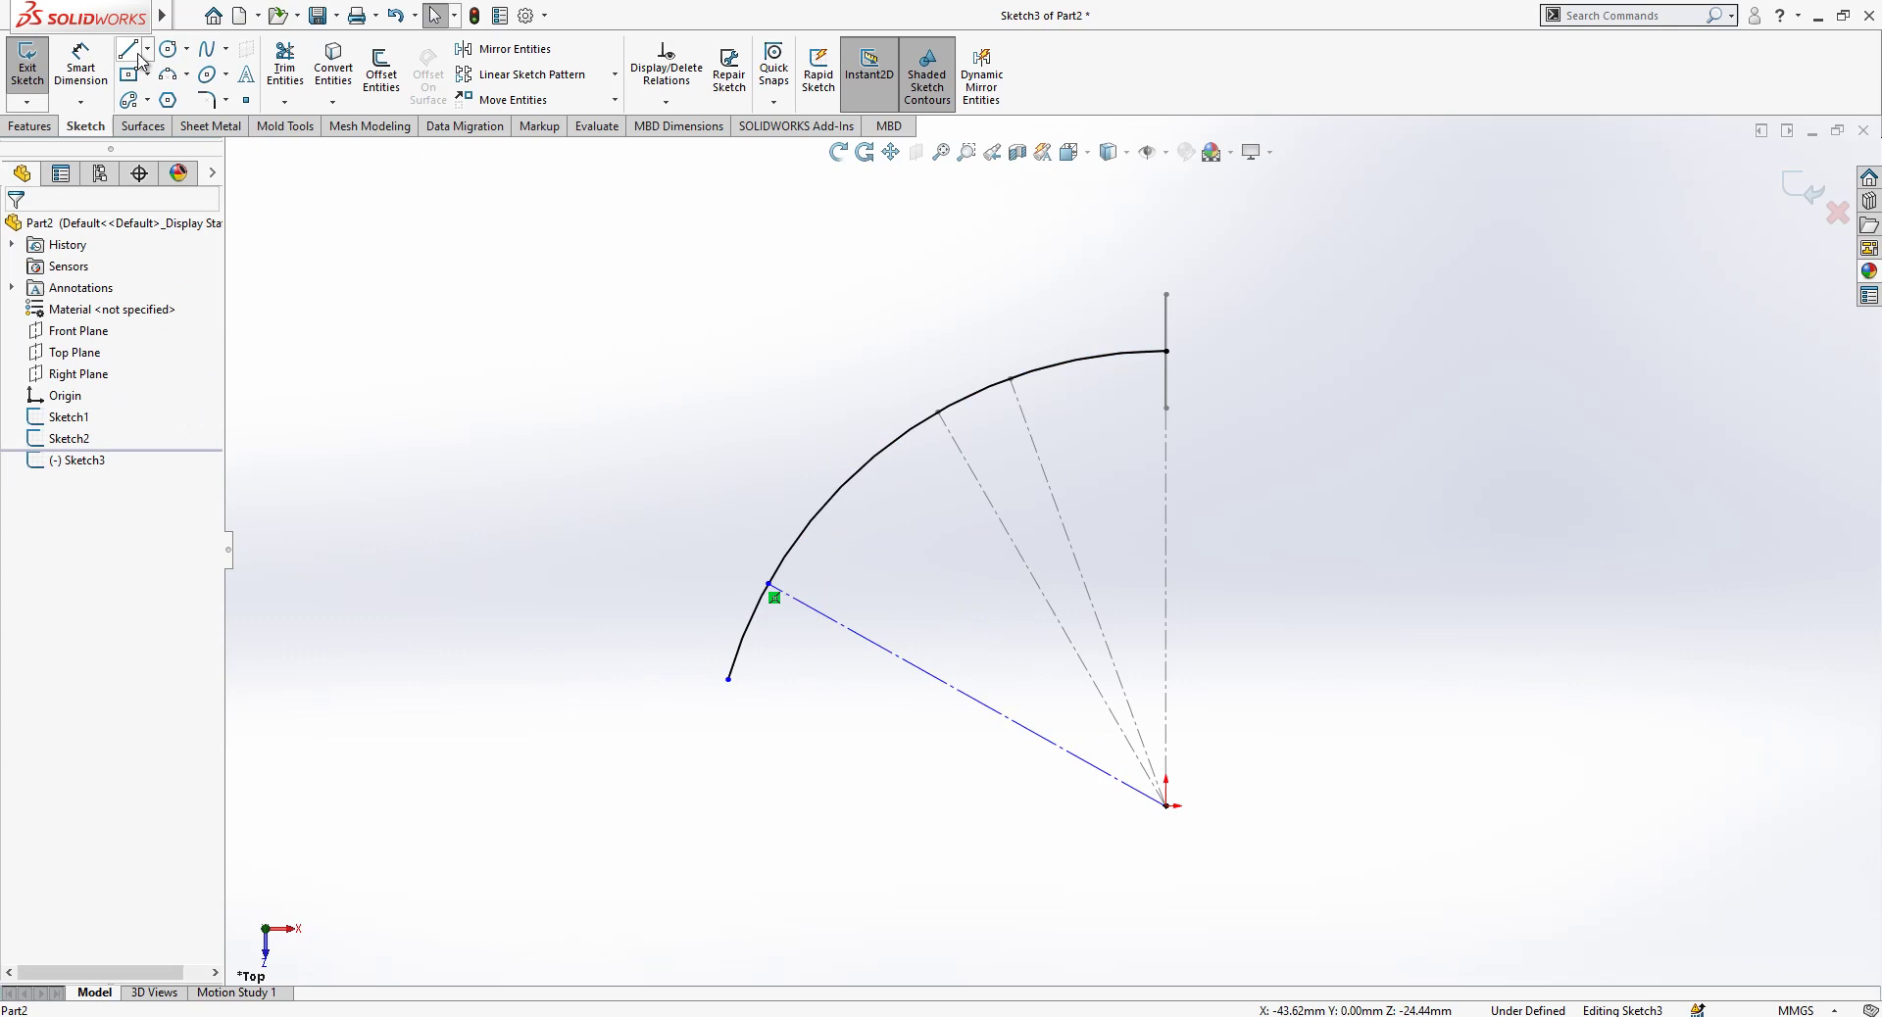
Draw two more radial construction lines between the arc and the origin.
left_click(129, 50)
left_click(851, 477)
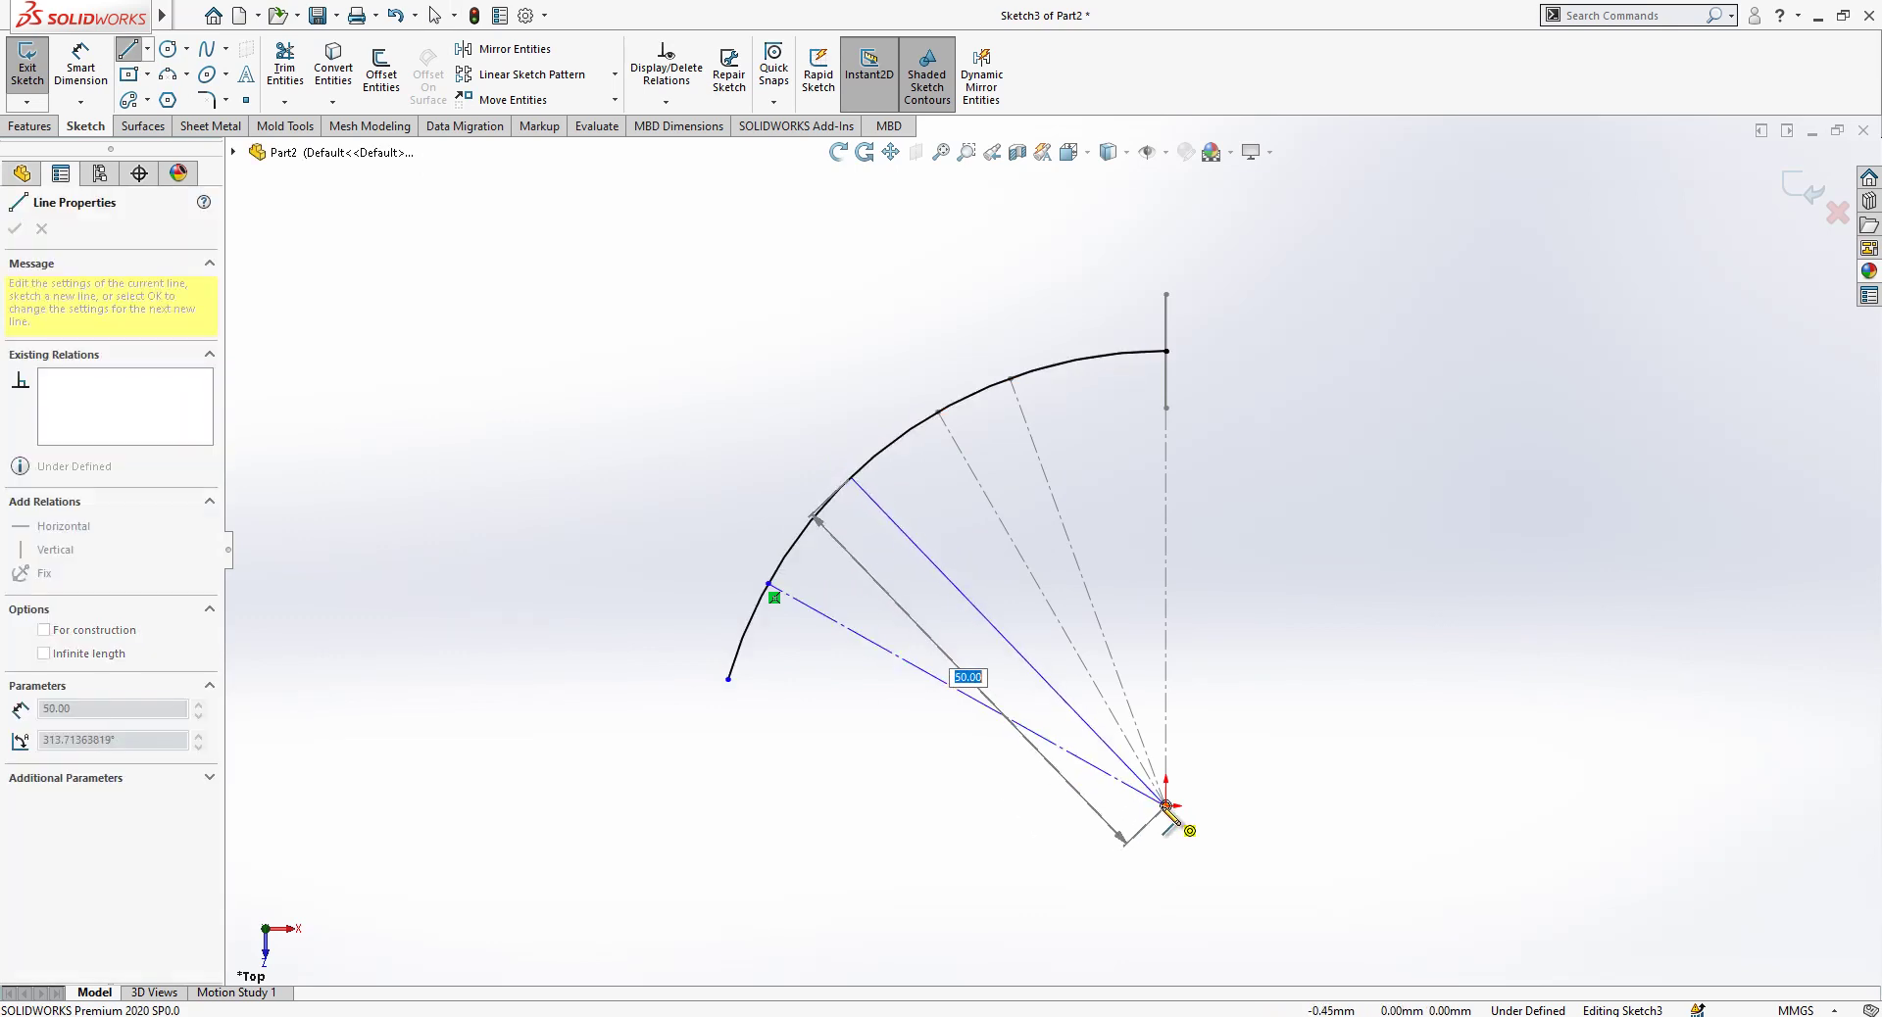
left_click(1166, 806)
left_click(913, 428)
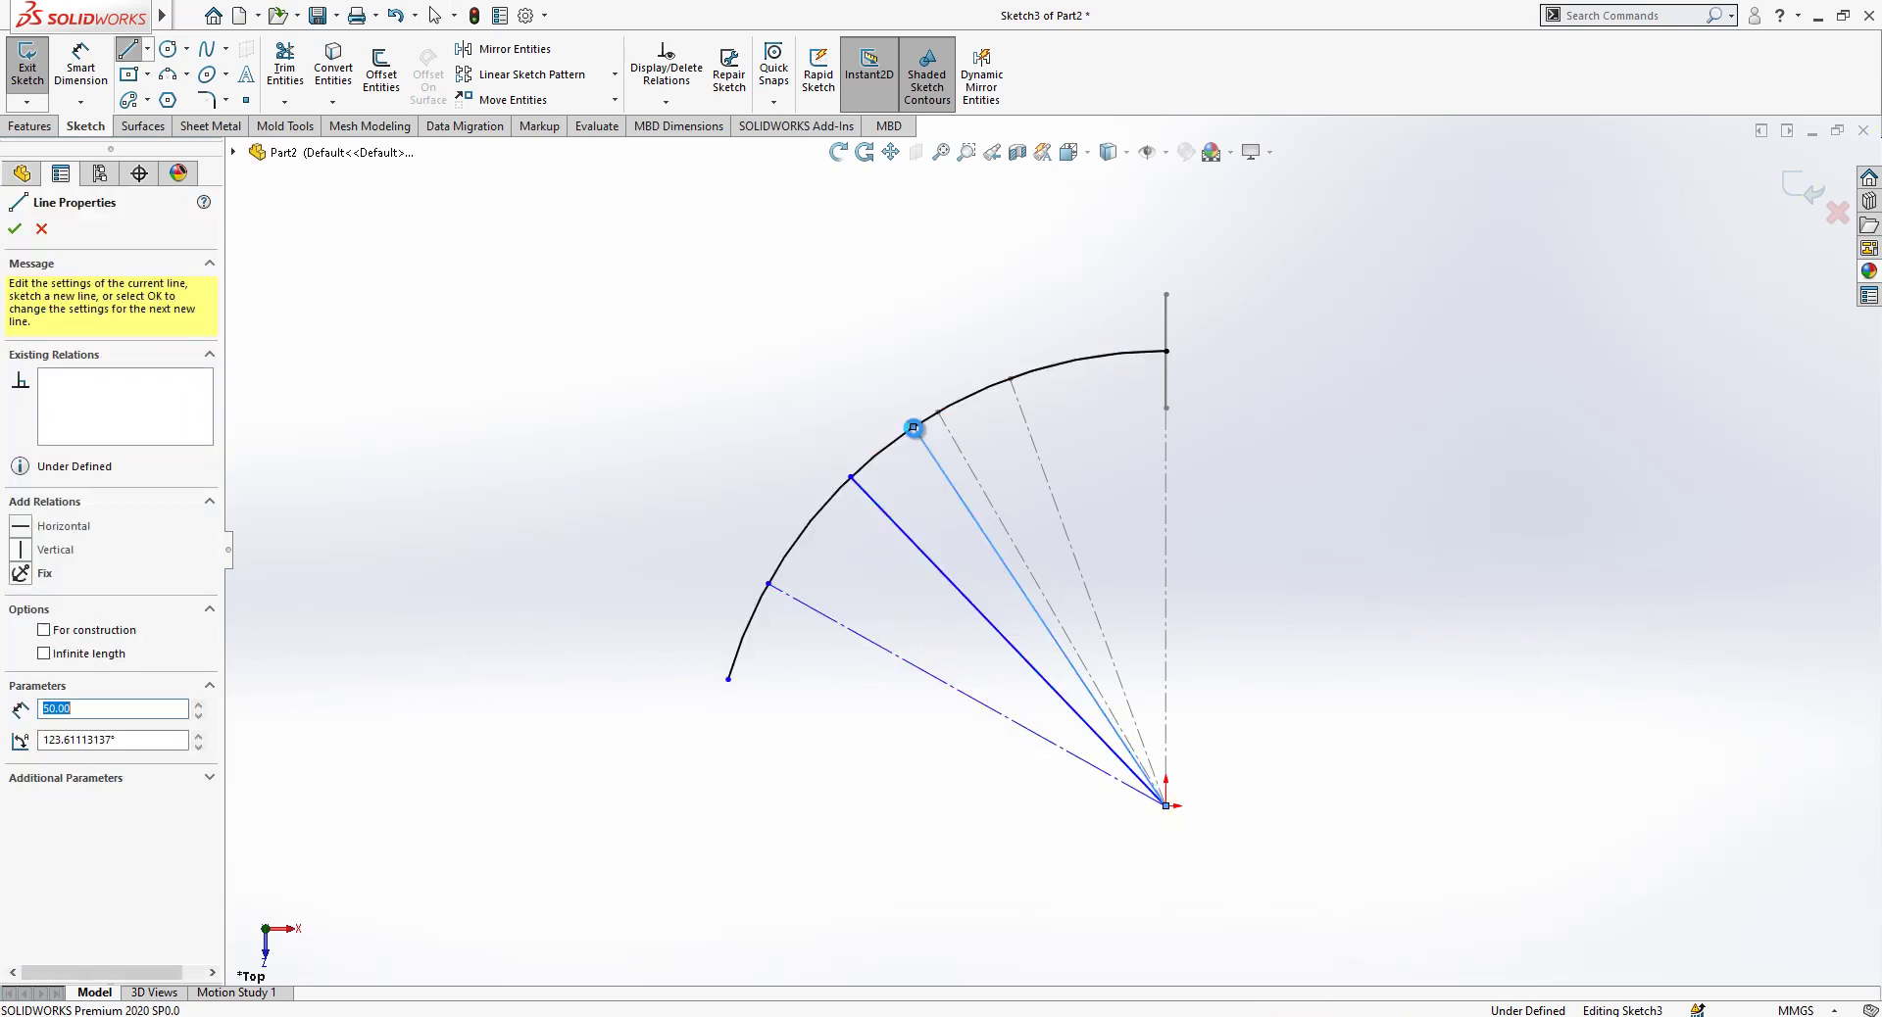
key("Escape")
left_click_drag(947, 457, 883, 549)
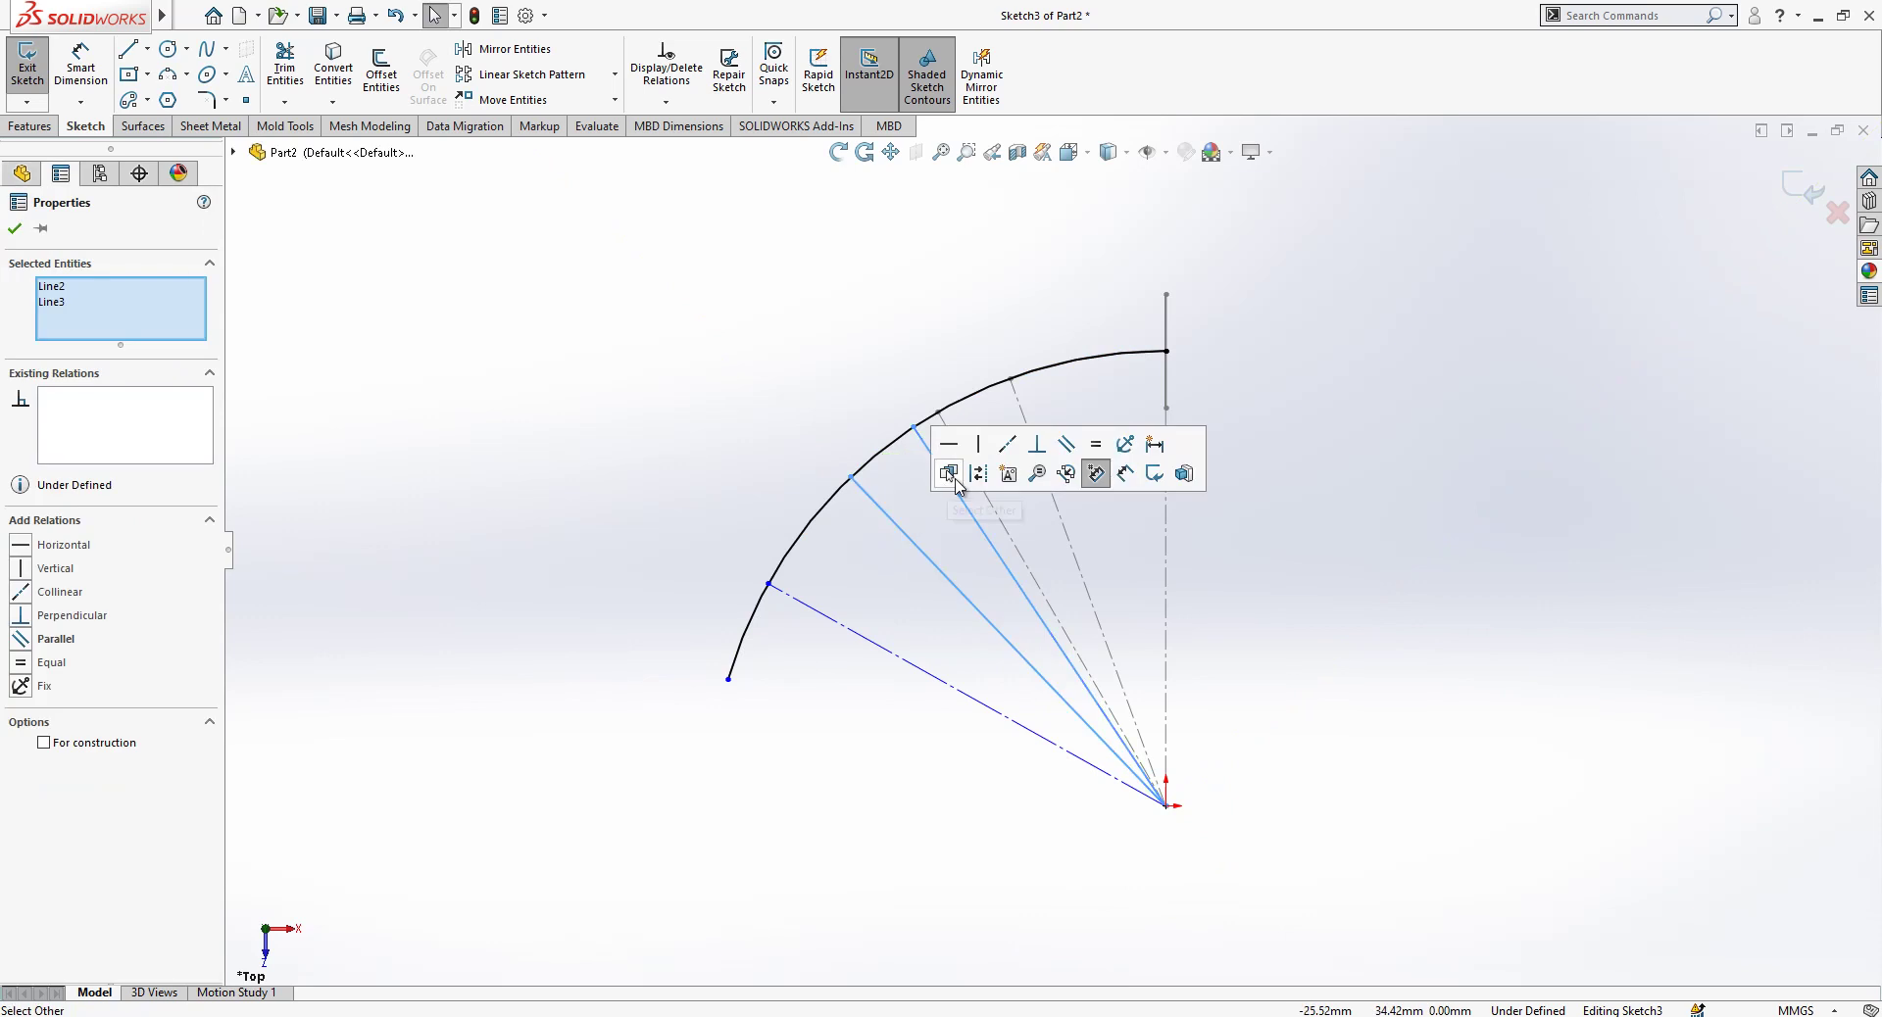
left_click(973, 474)
left_click(563, 225)
left_click(302, 70)
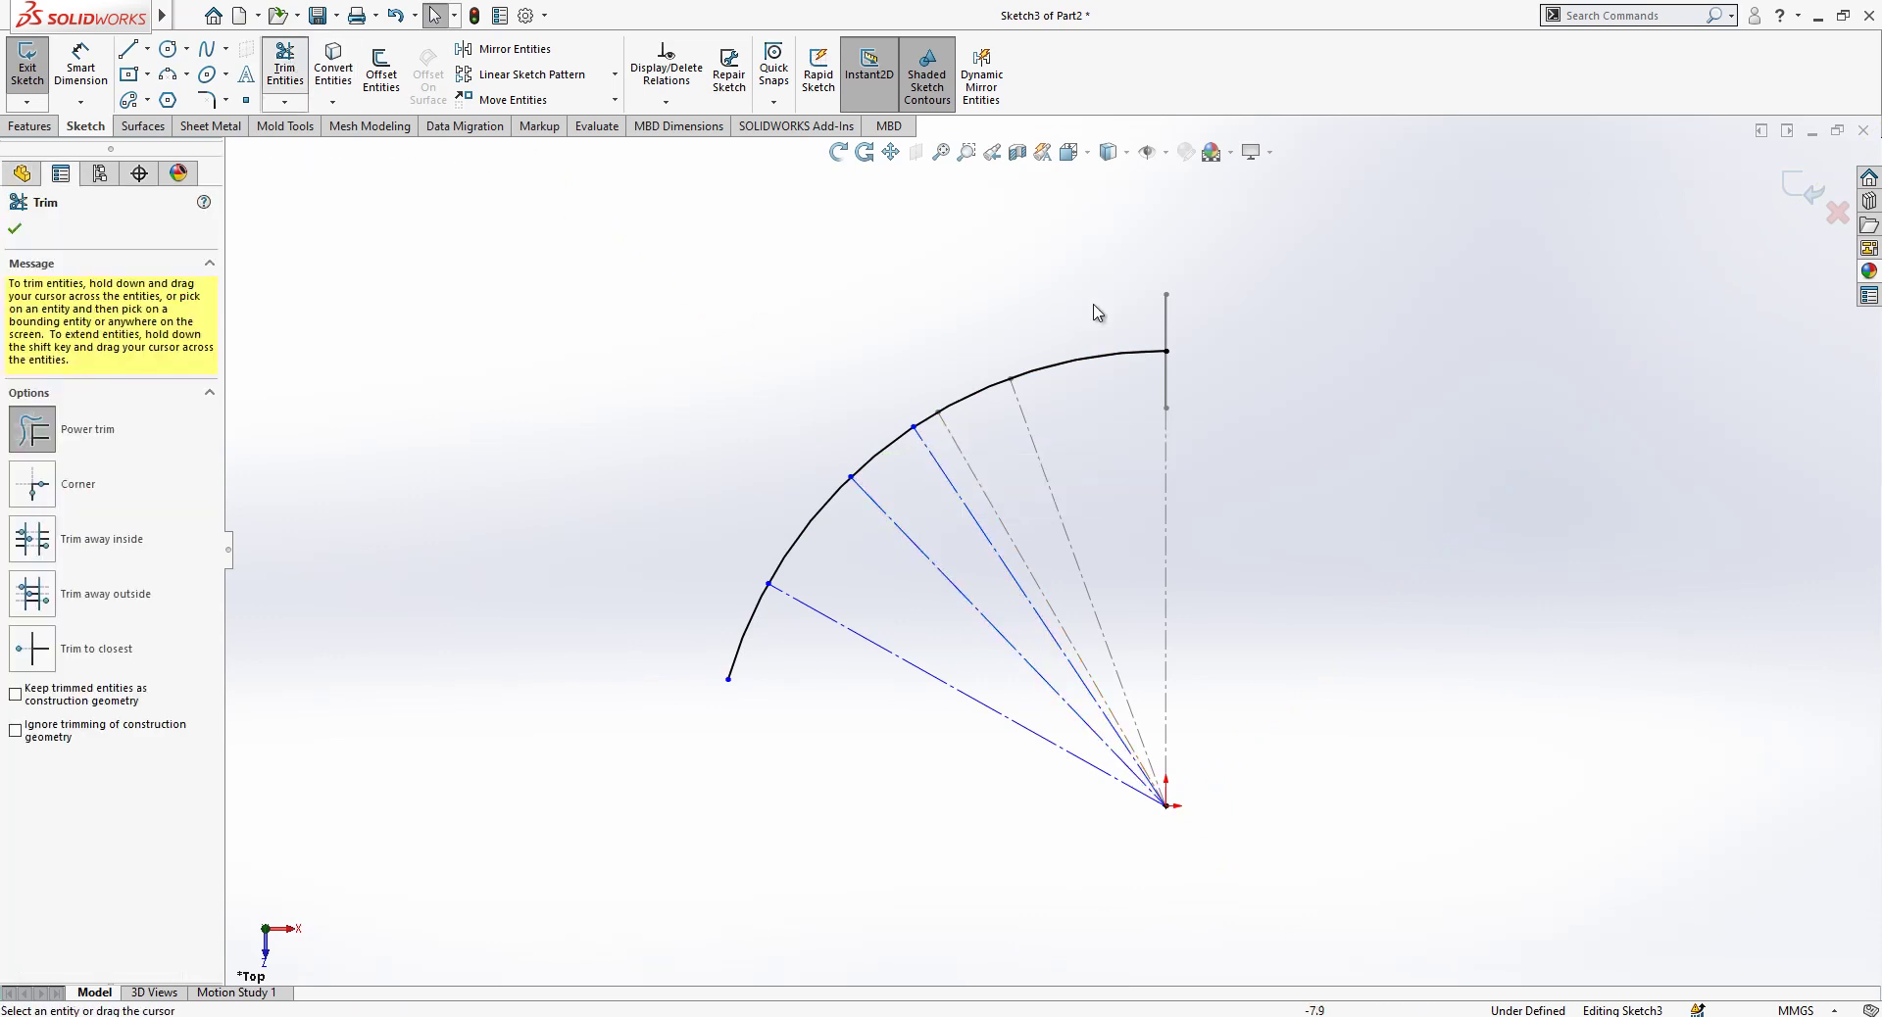
Trim the arc's excess lower end and dimension the outer construction lines at 30°.
left_click_drag(745, 613, 801, 656)
key("Escape")
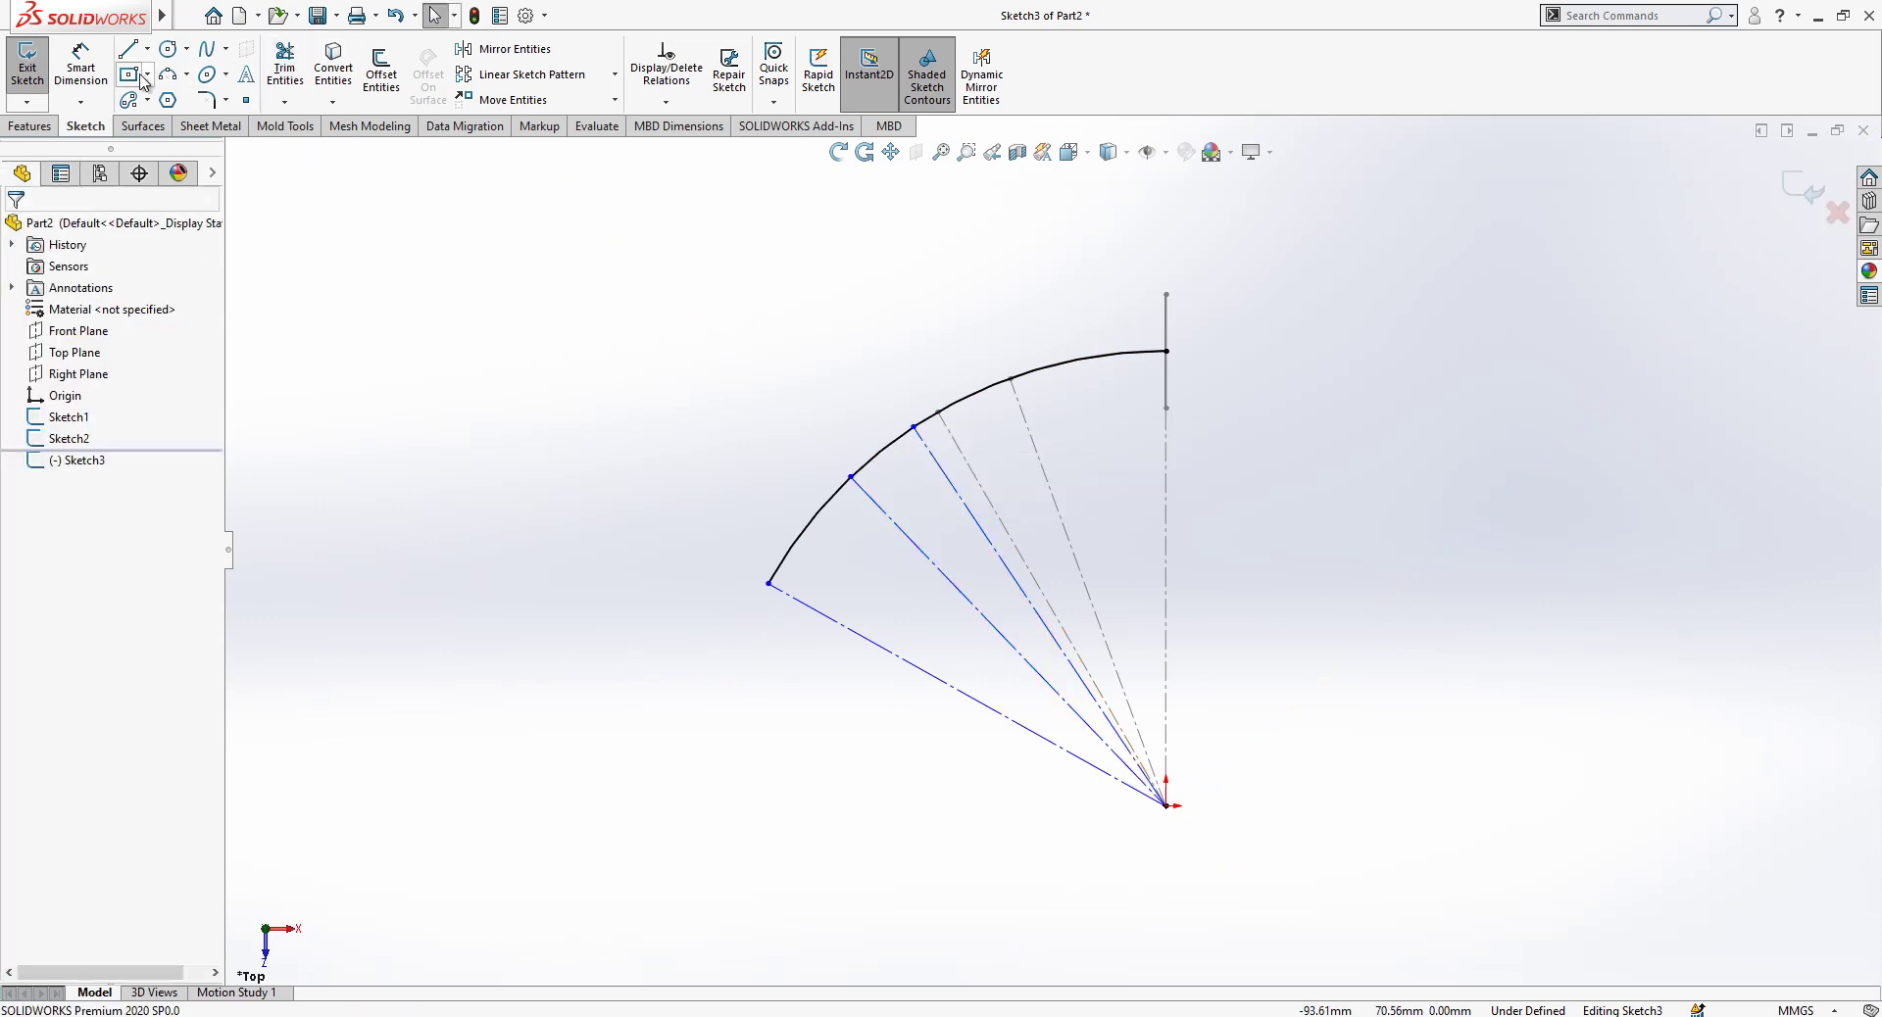
left_click(80, 69)
left_click(932, 680)
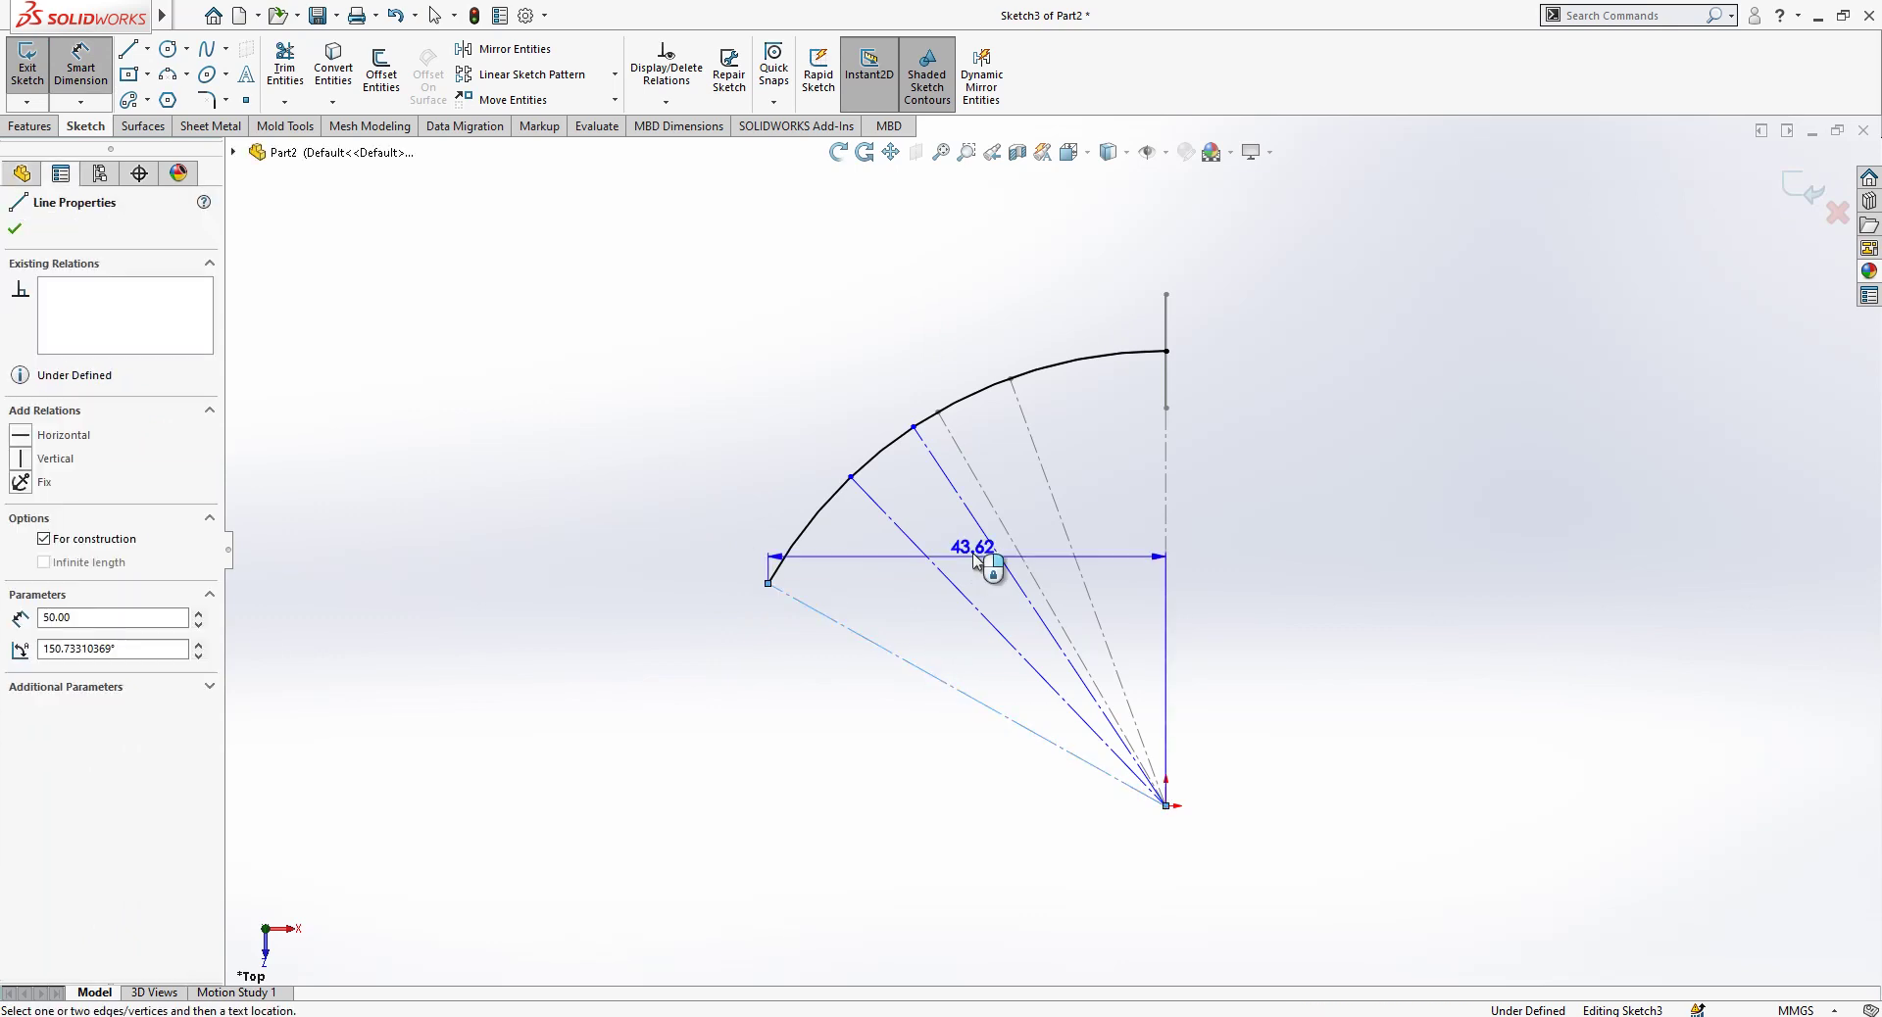
left_click(992, 546)
left_click(779, 410)
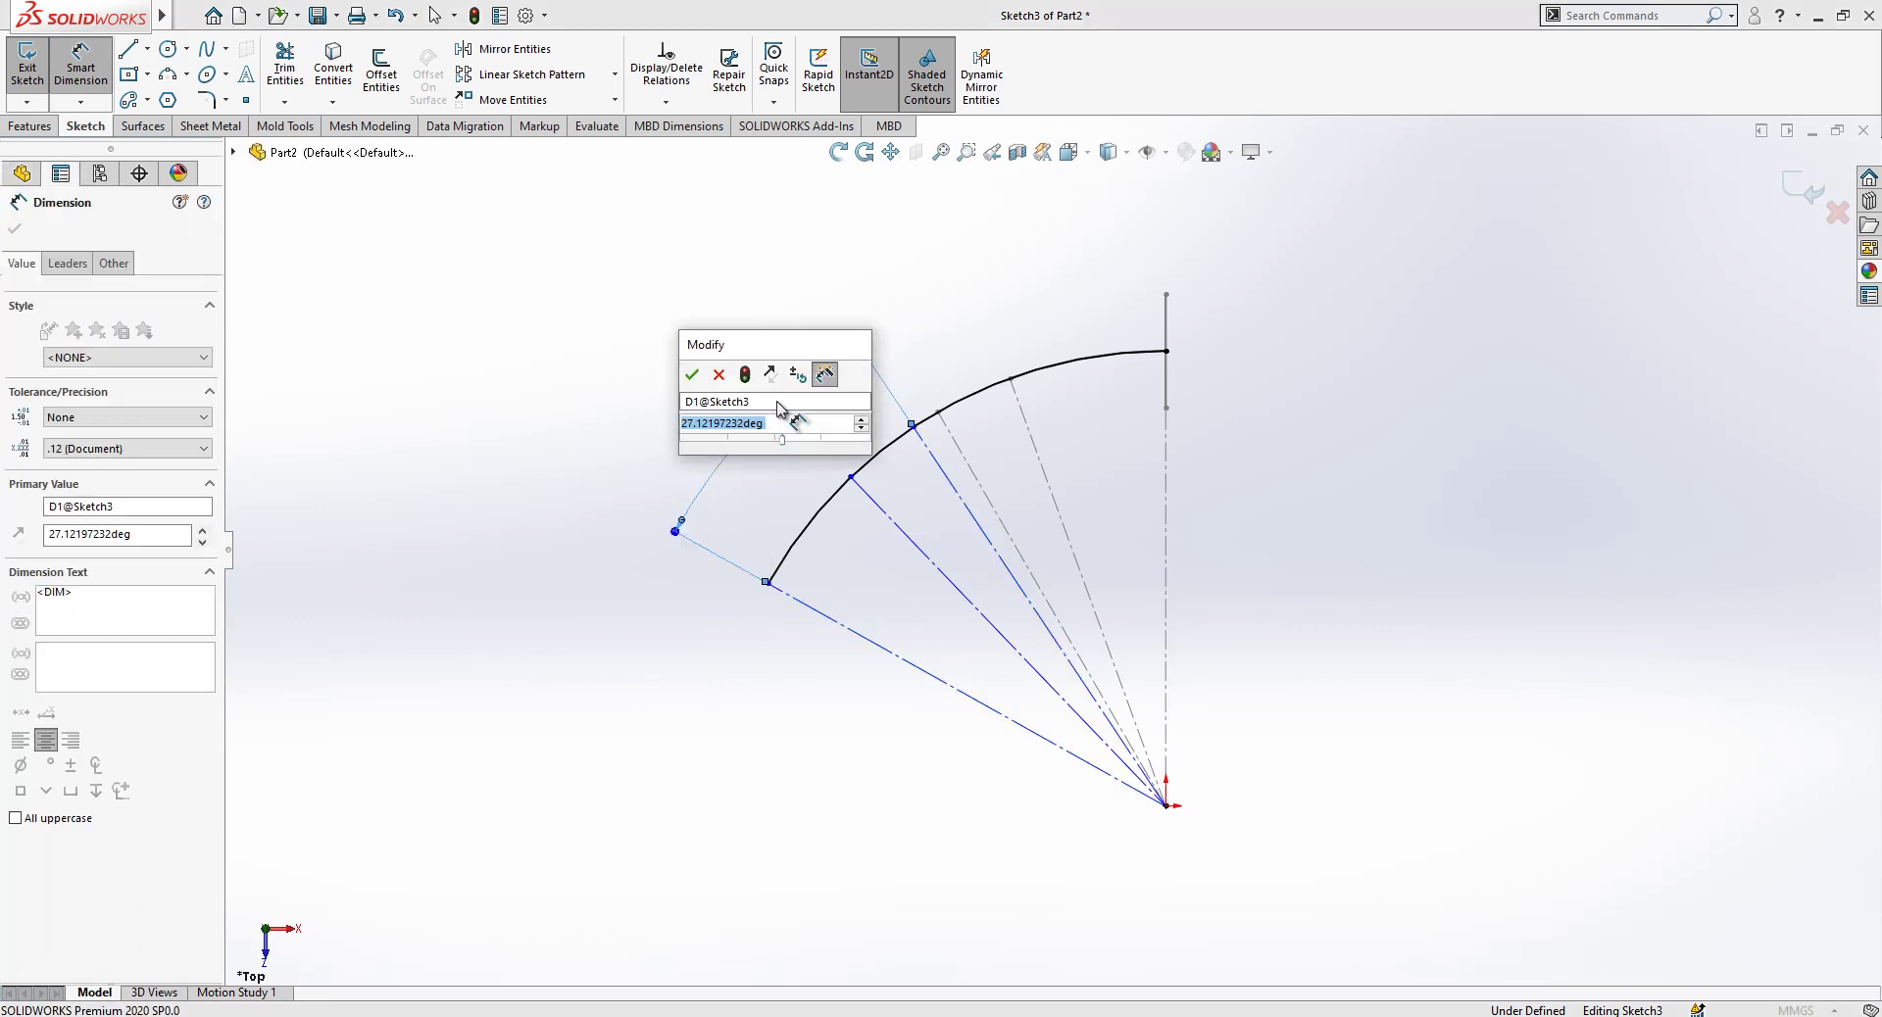
type("30")
key("Return")
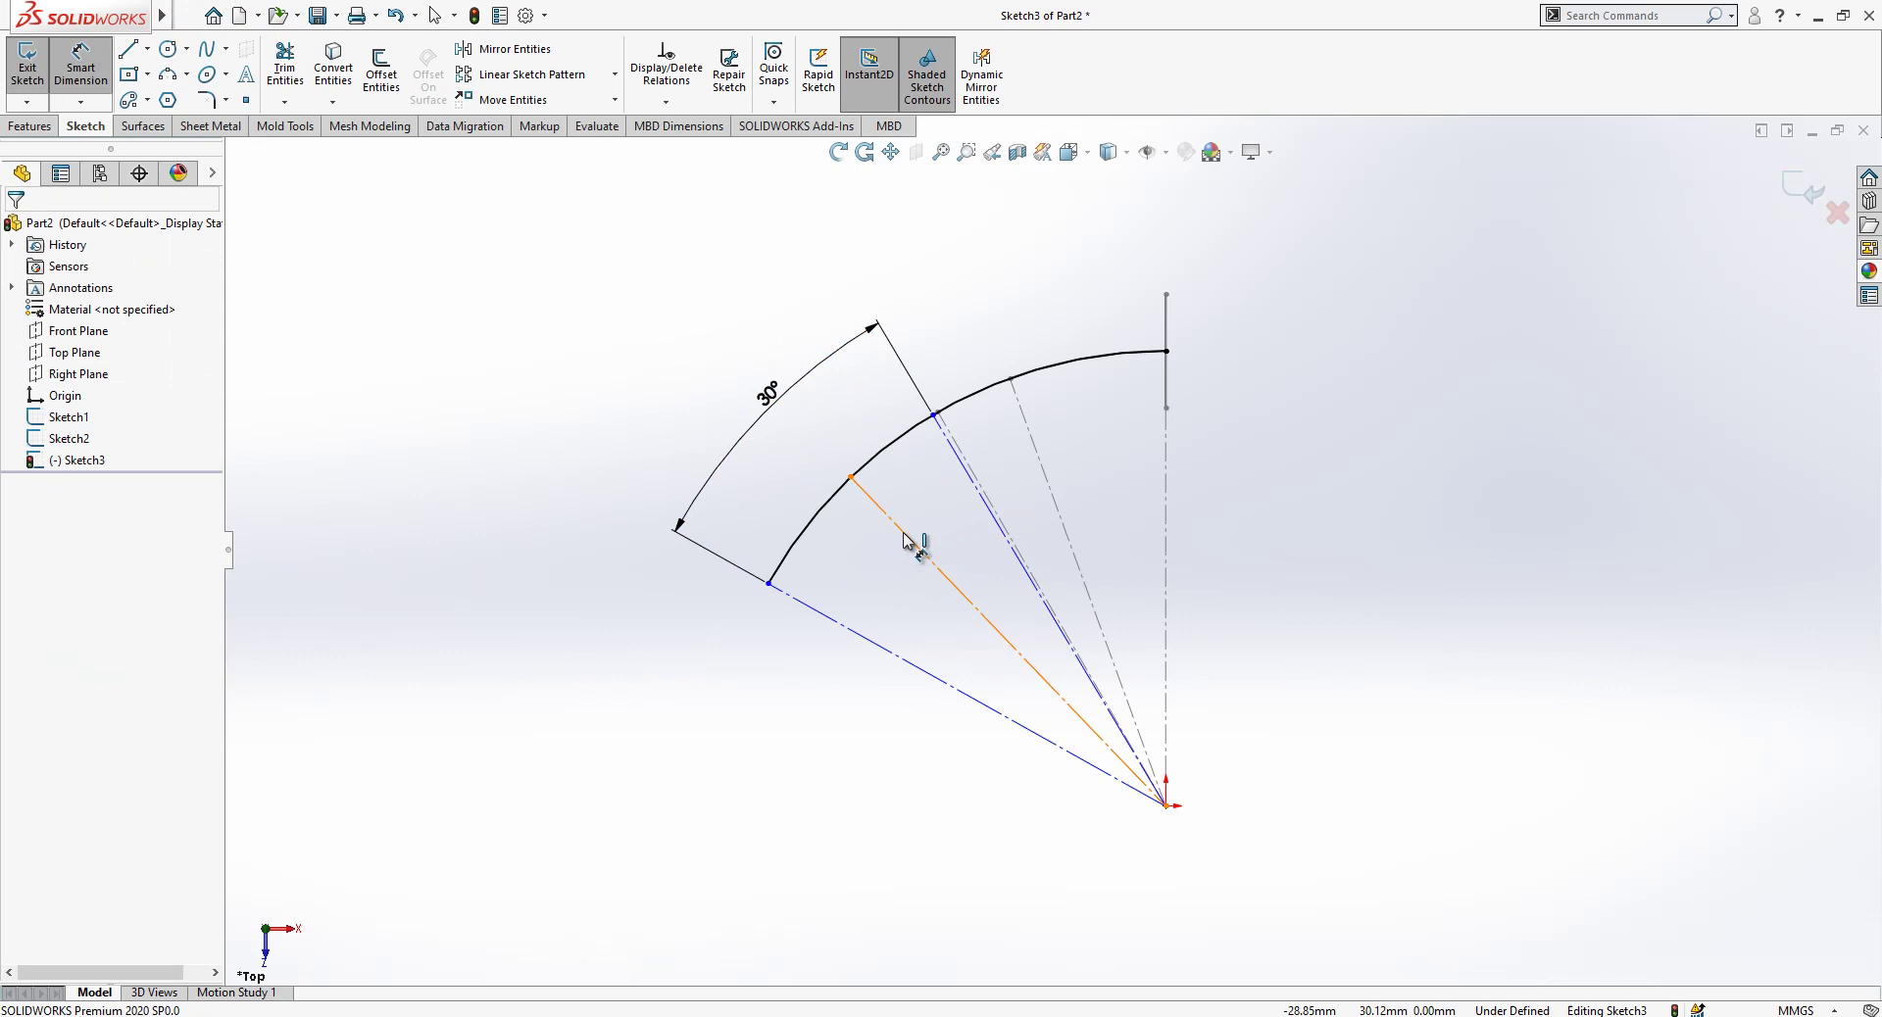
Add a 10° angle between the next pair of construction lines.
left_click(916, 543)
left_click(978, 492)
left_click(869, 409)
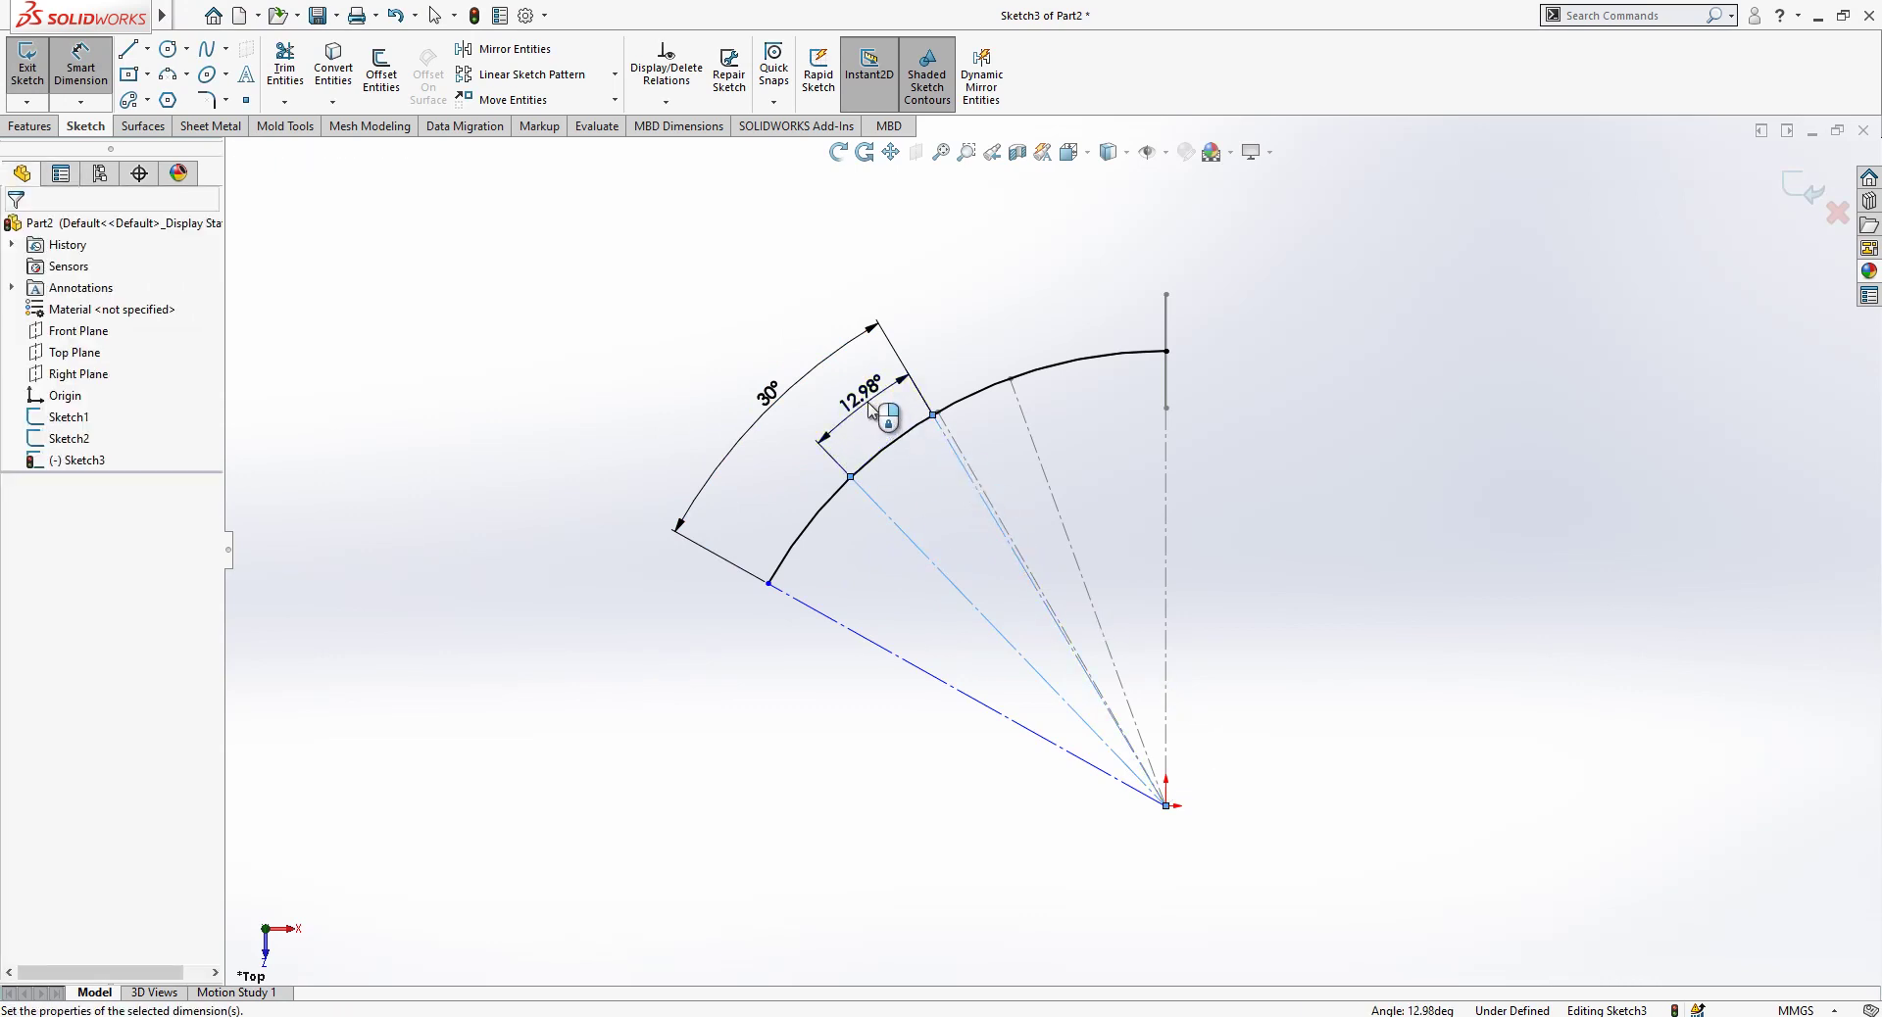
type("10")
key("Return")
key("Escape")
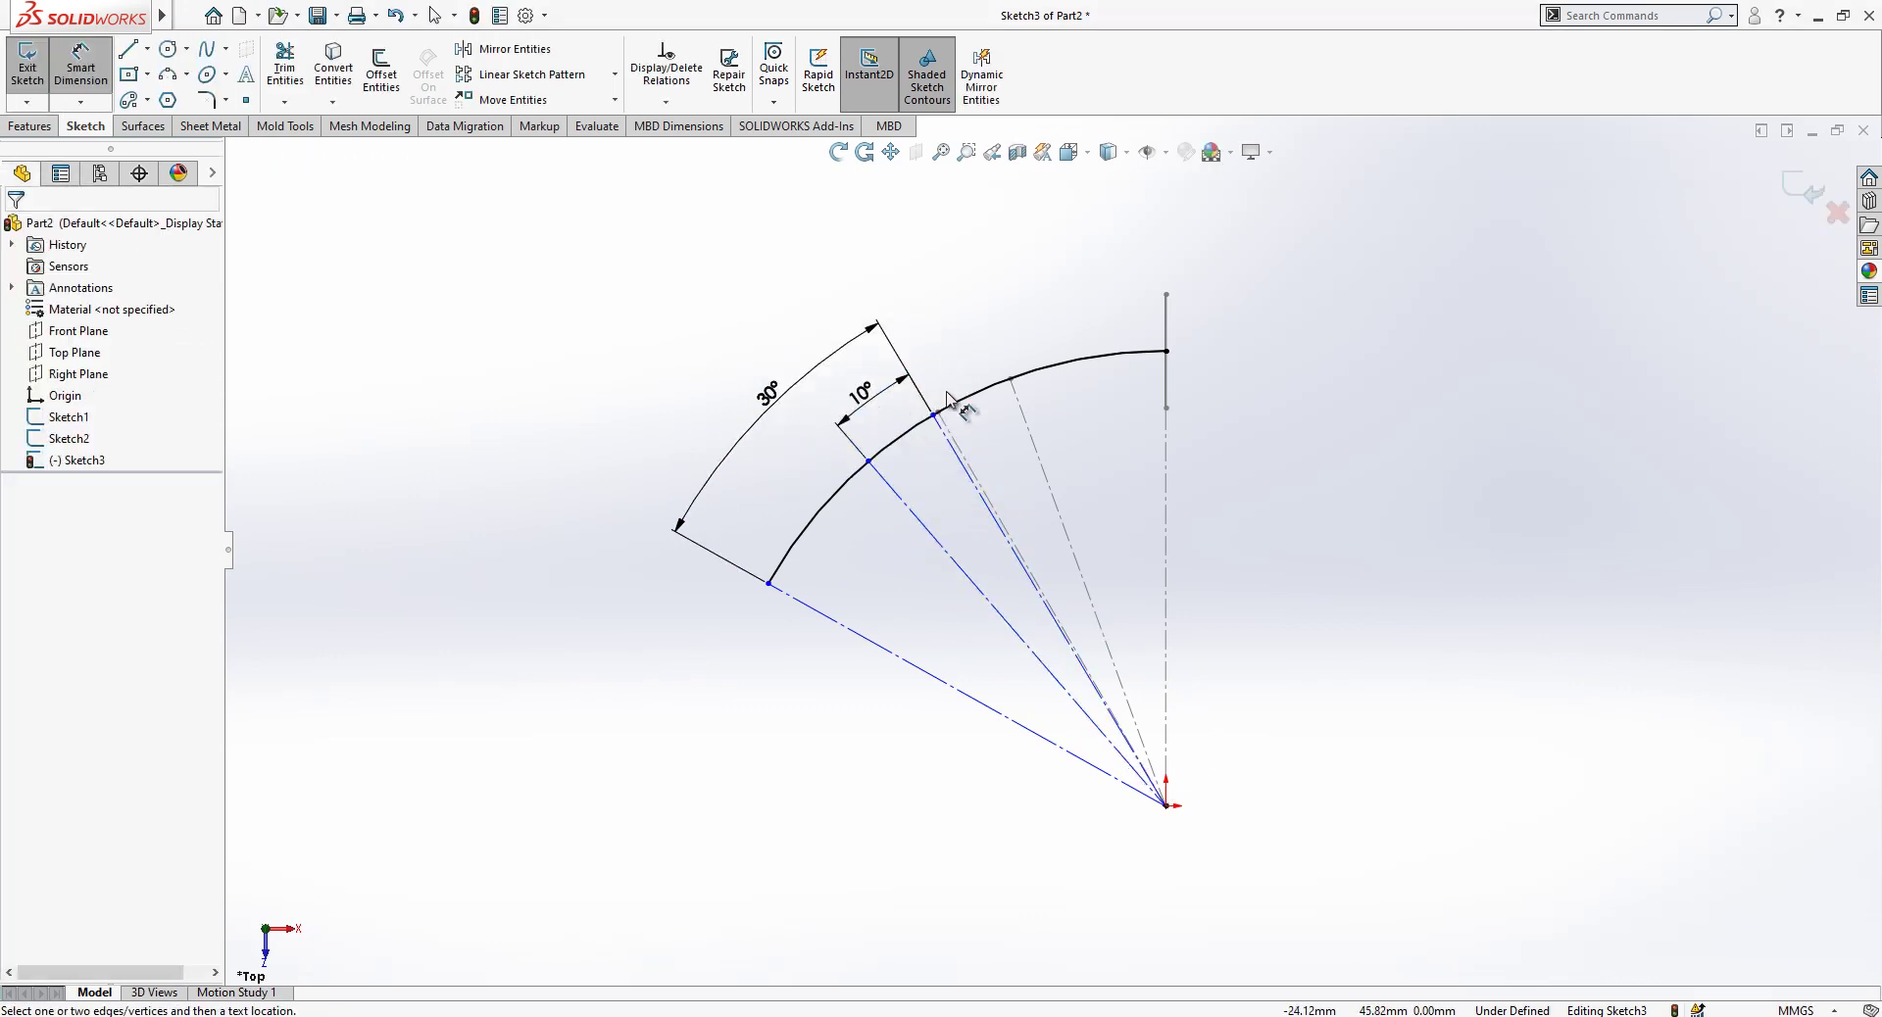
Make the arc point coincident with the neighbouring point to fully define the sketch.
left_click(934, 415)
key("Escape")
key("Escape")
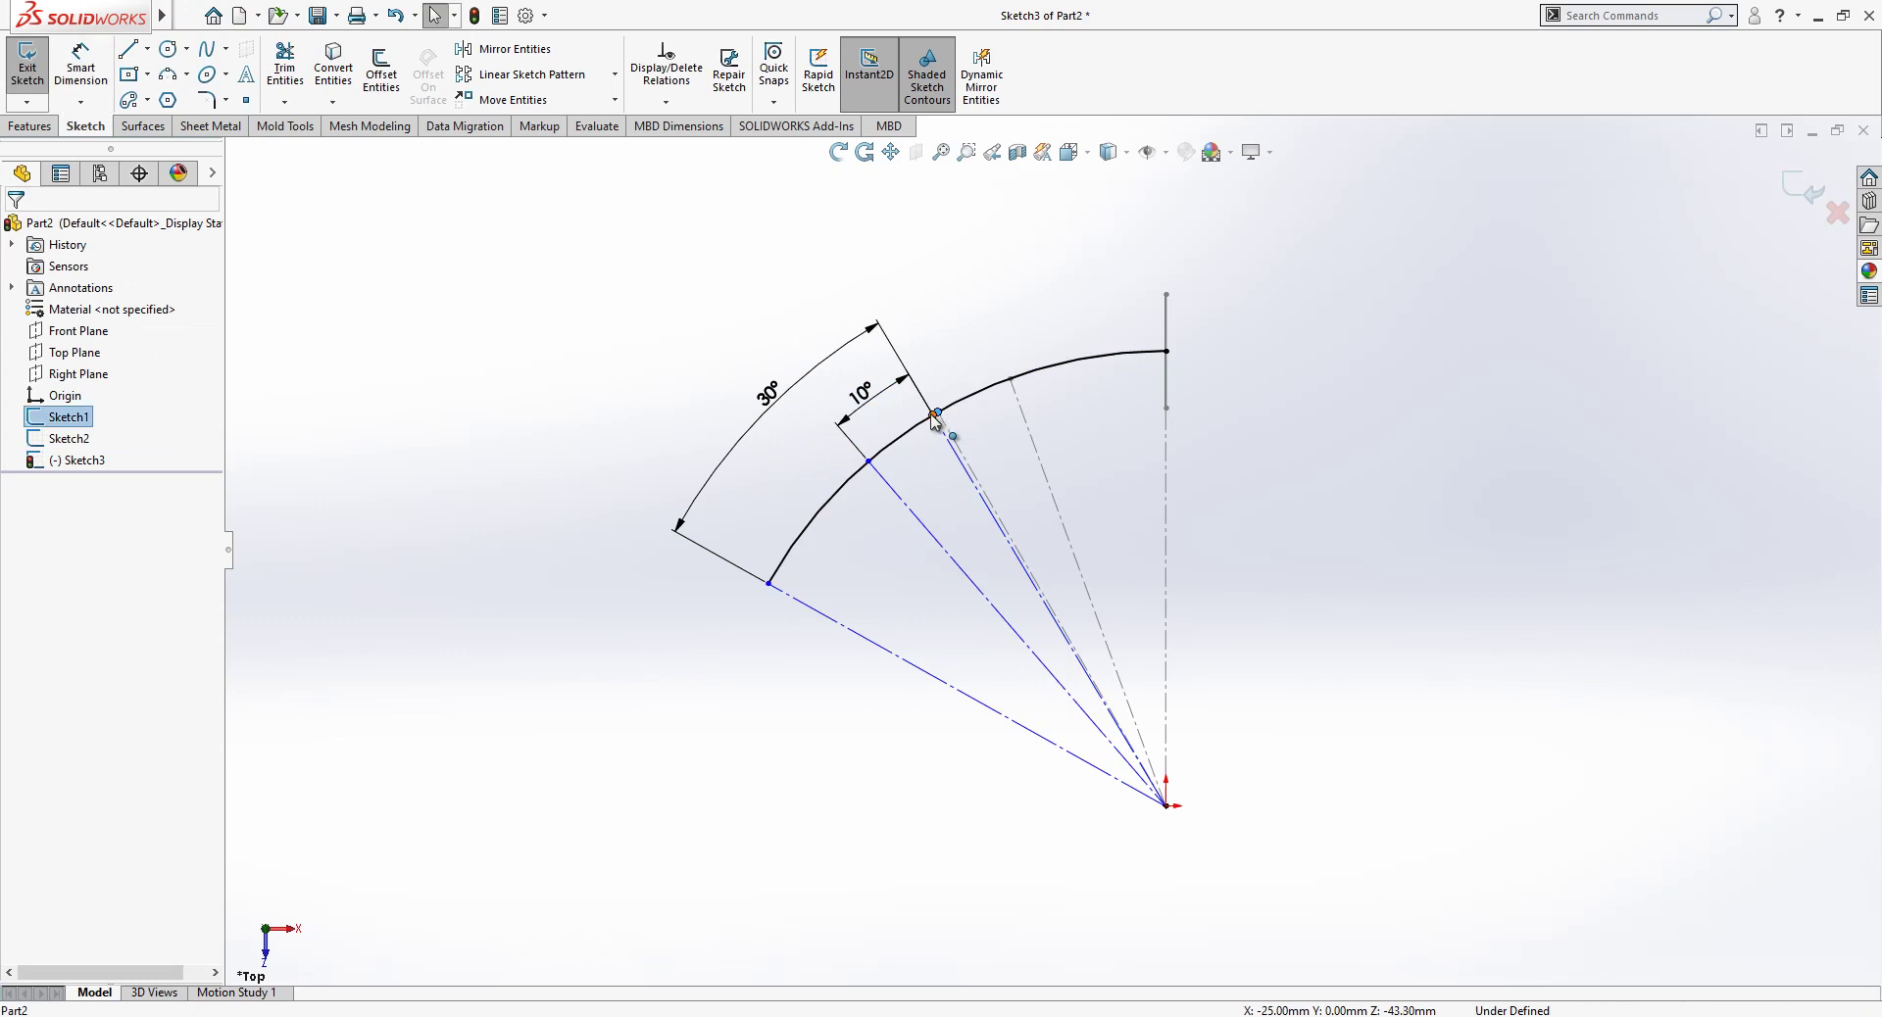
left_click(931, 417)
left_click(922, 425, "ctrl")
left_click(22, 592)
left_click(337, 441)
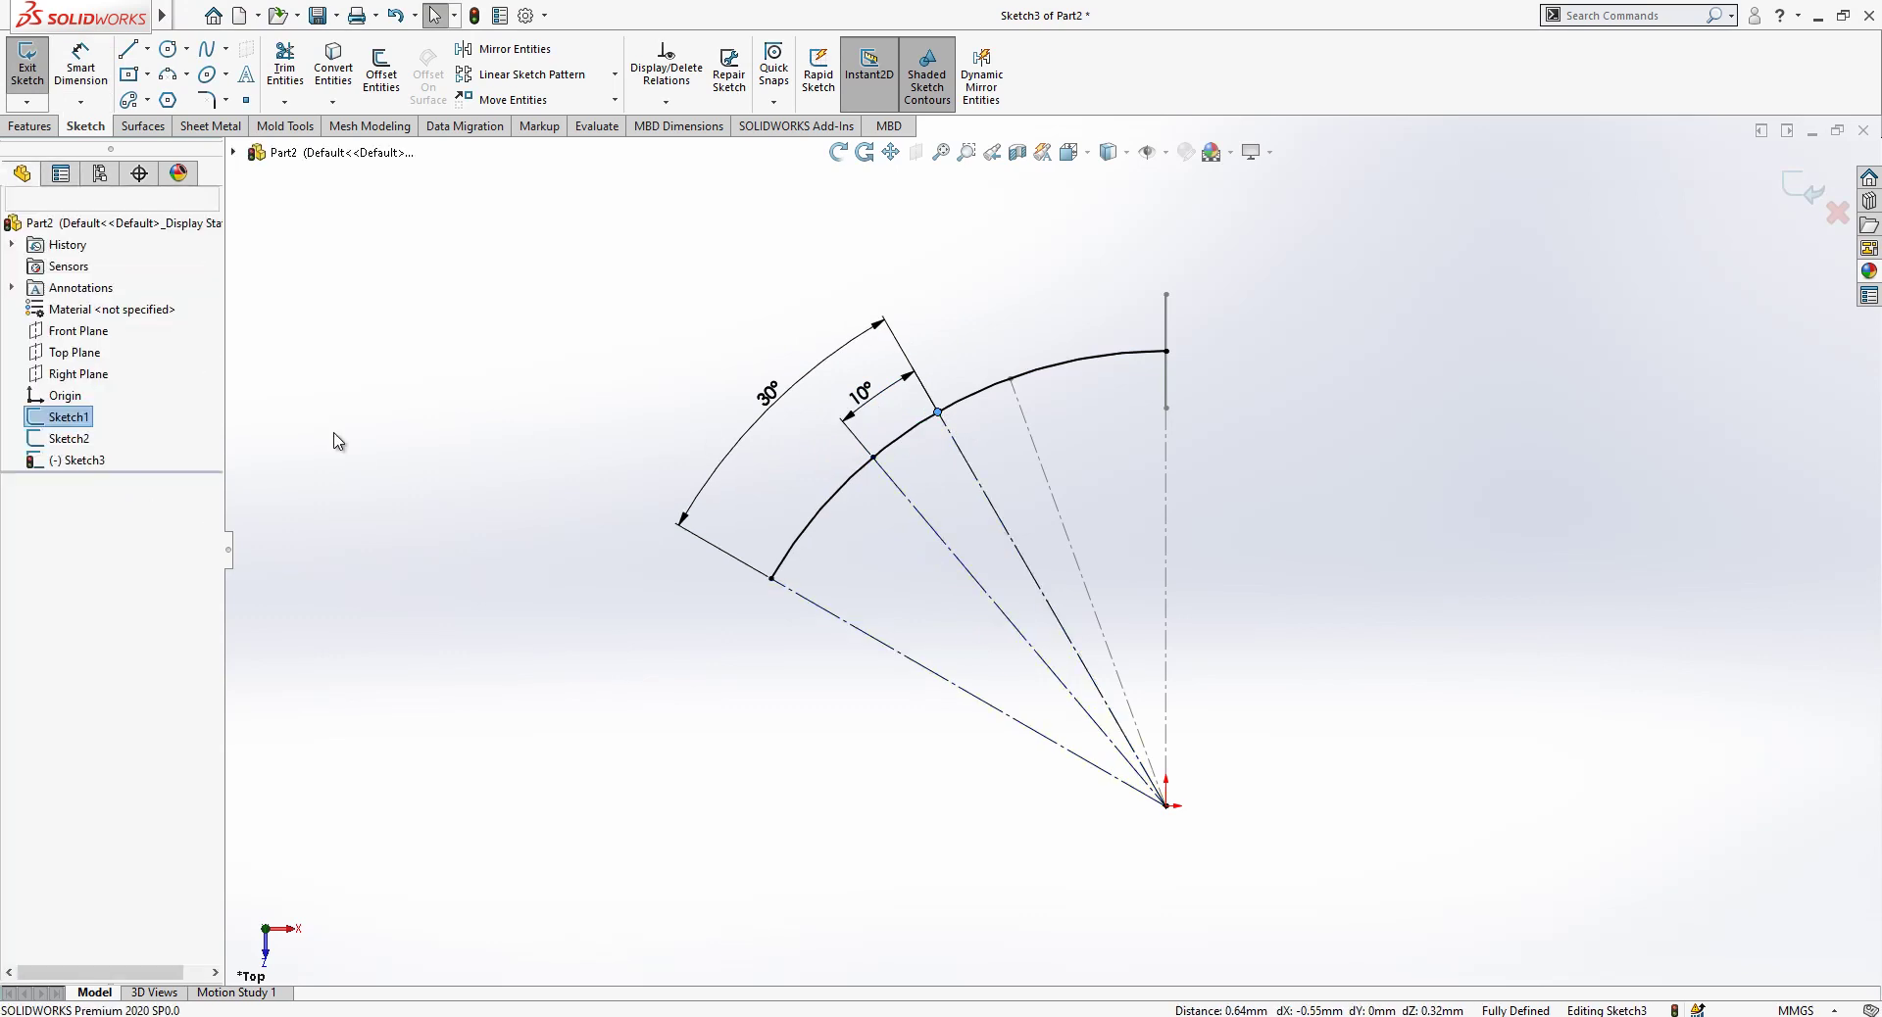
left_click(284, 68)
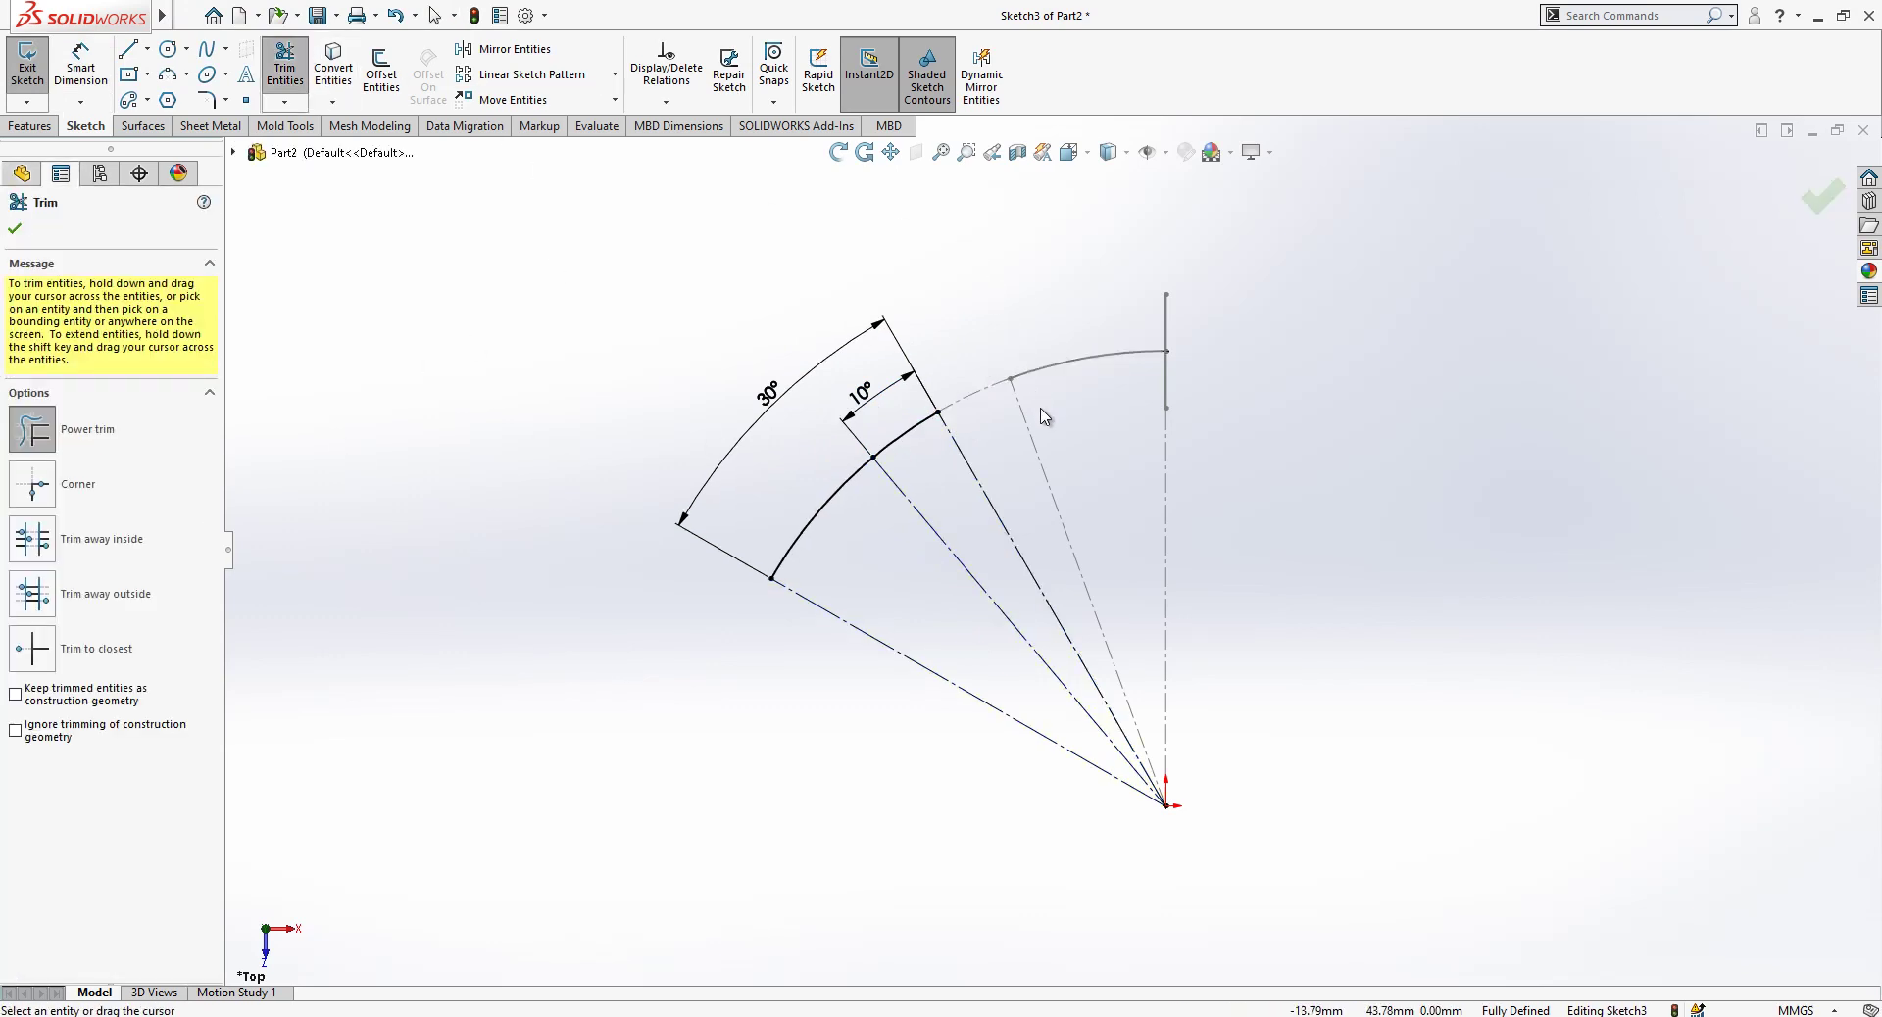
Split the arc with Split Entities where it meets the 10° line.
key("Escape")
scroll(929, 458, "down", 1)
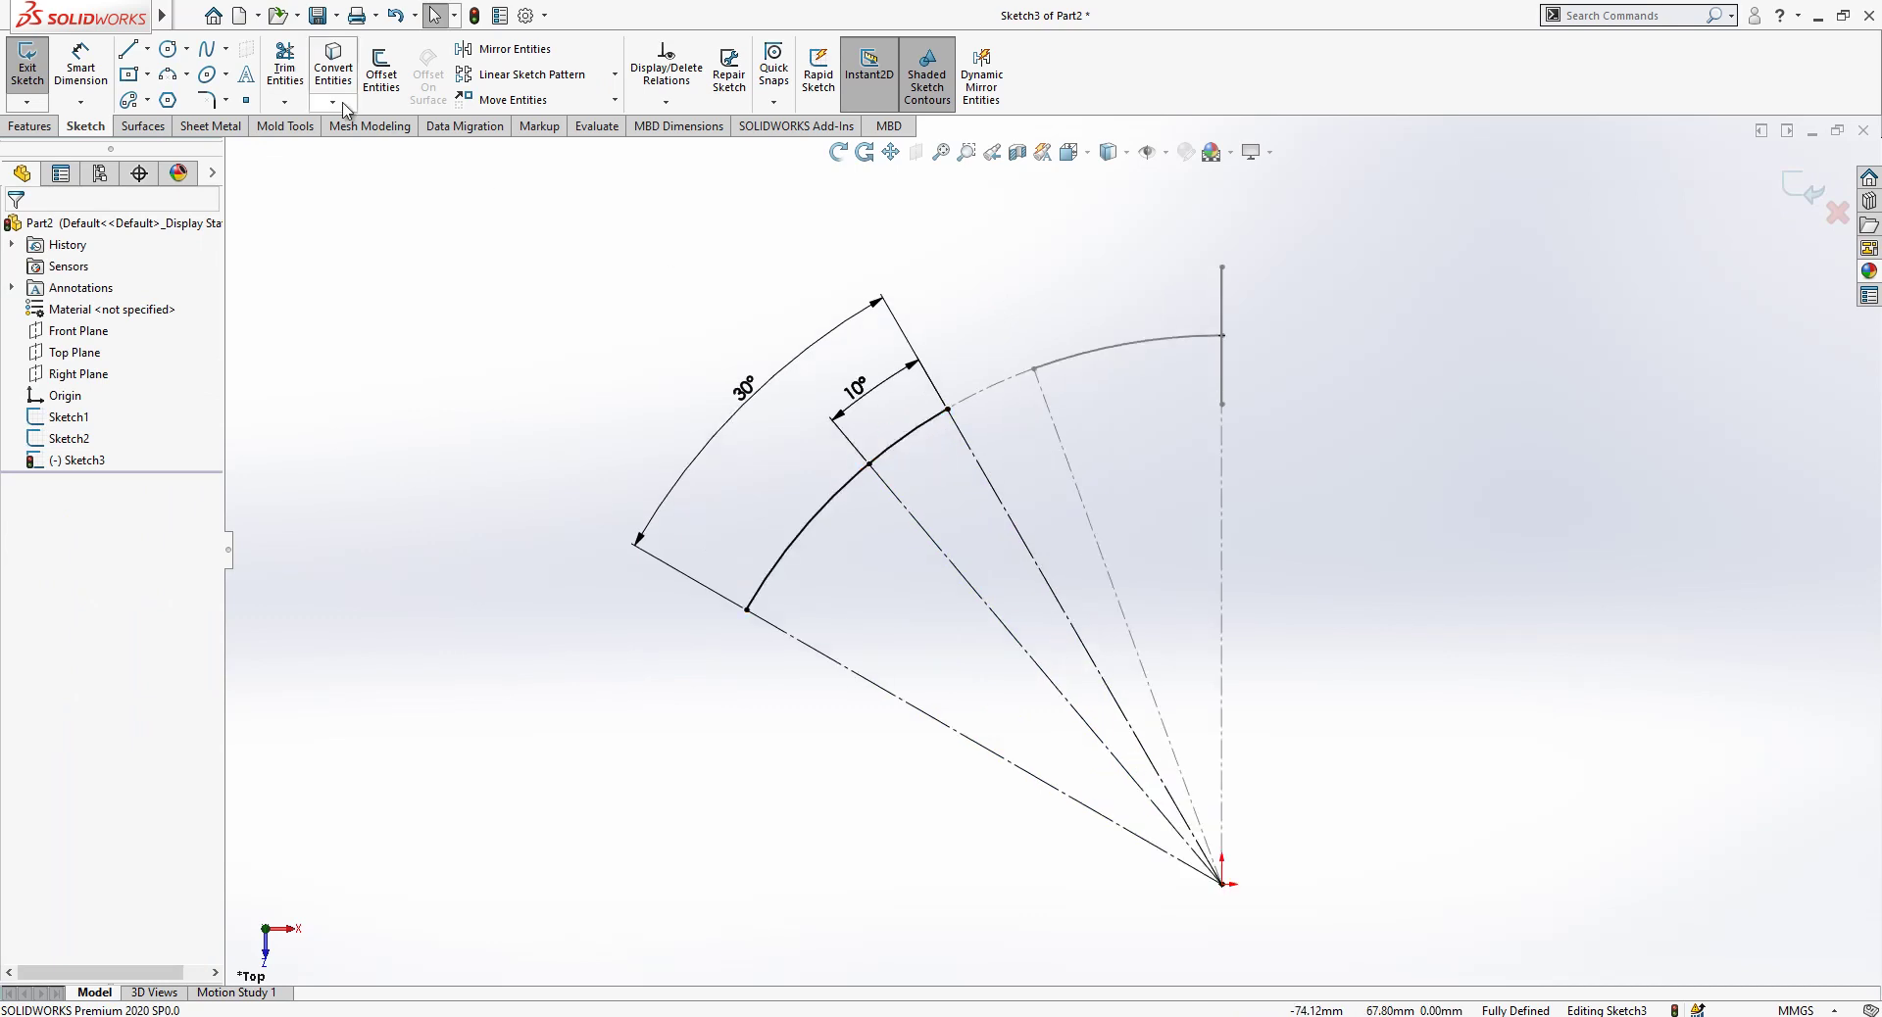
left_click(896, 446)
right_click(898, 446)
mouse_move(1029, 769)
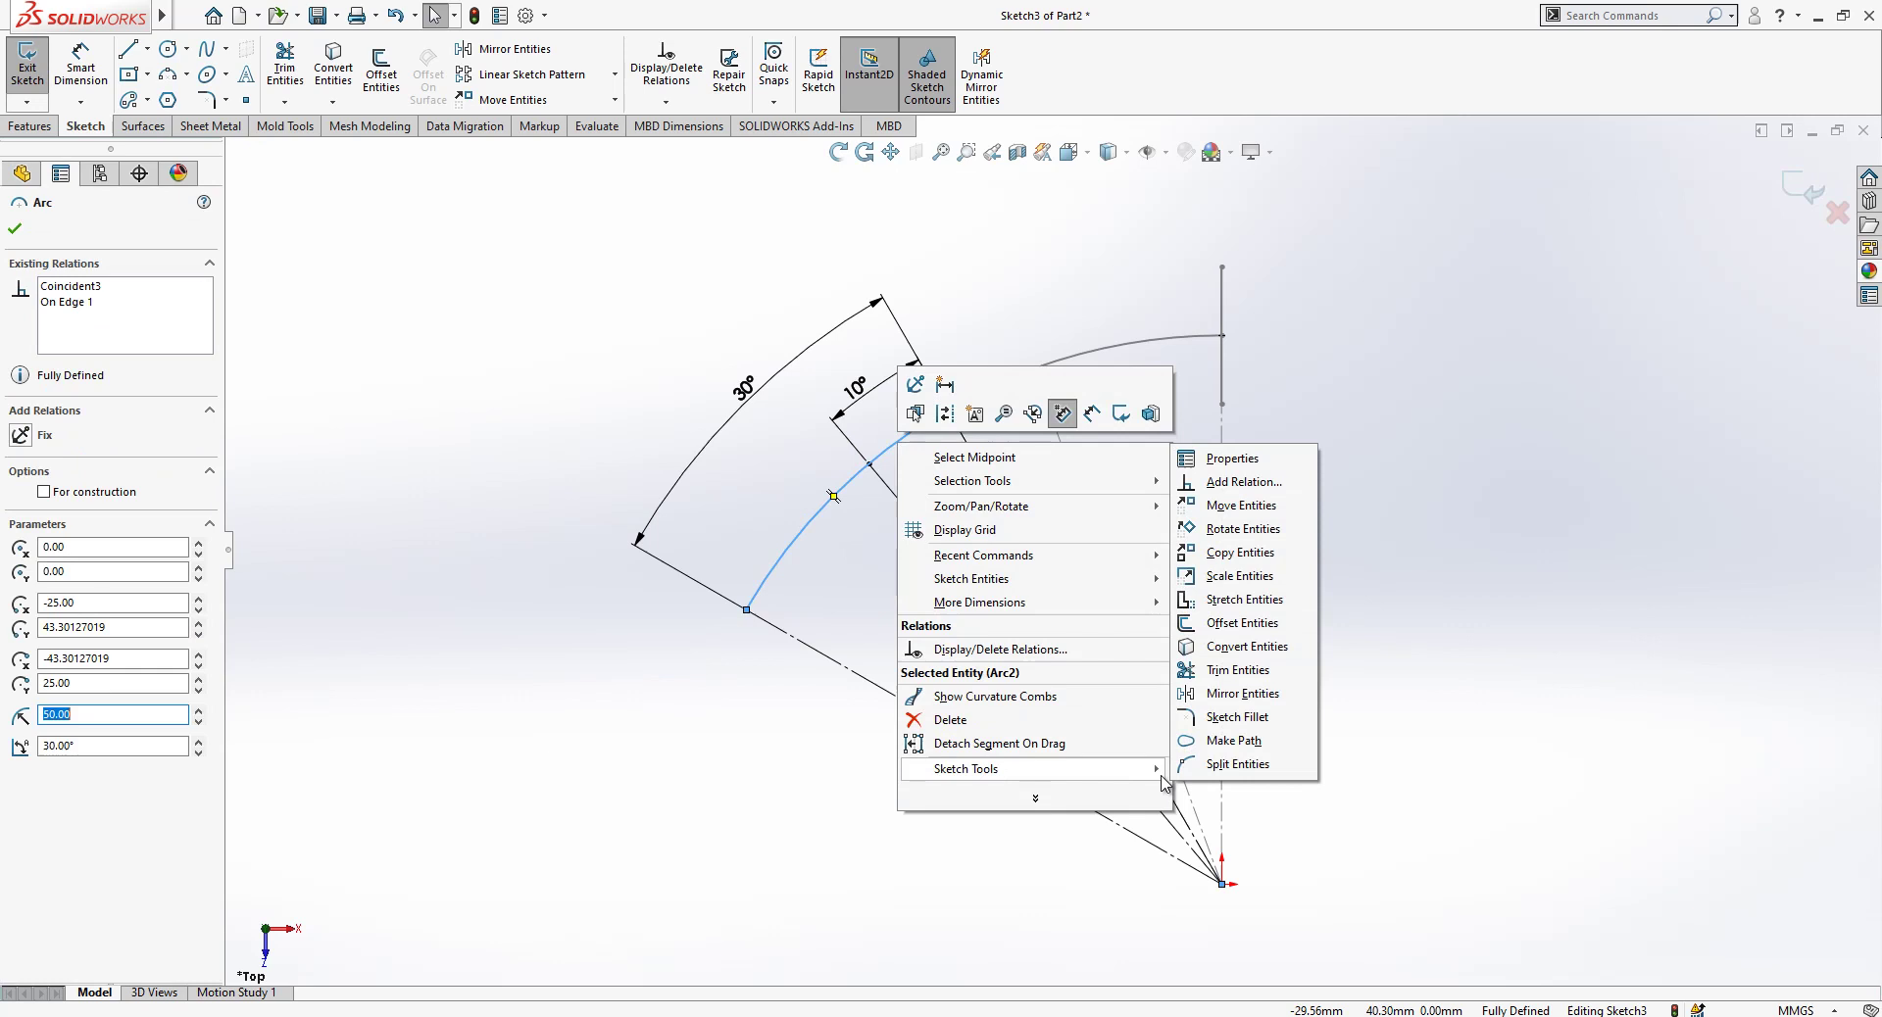
left_click(1294, 768)
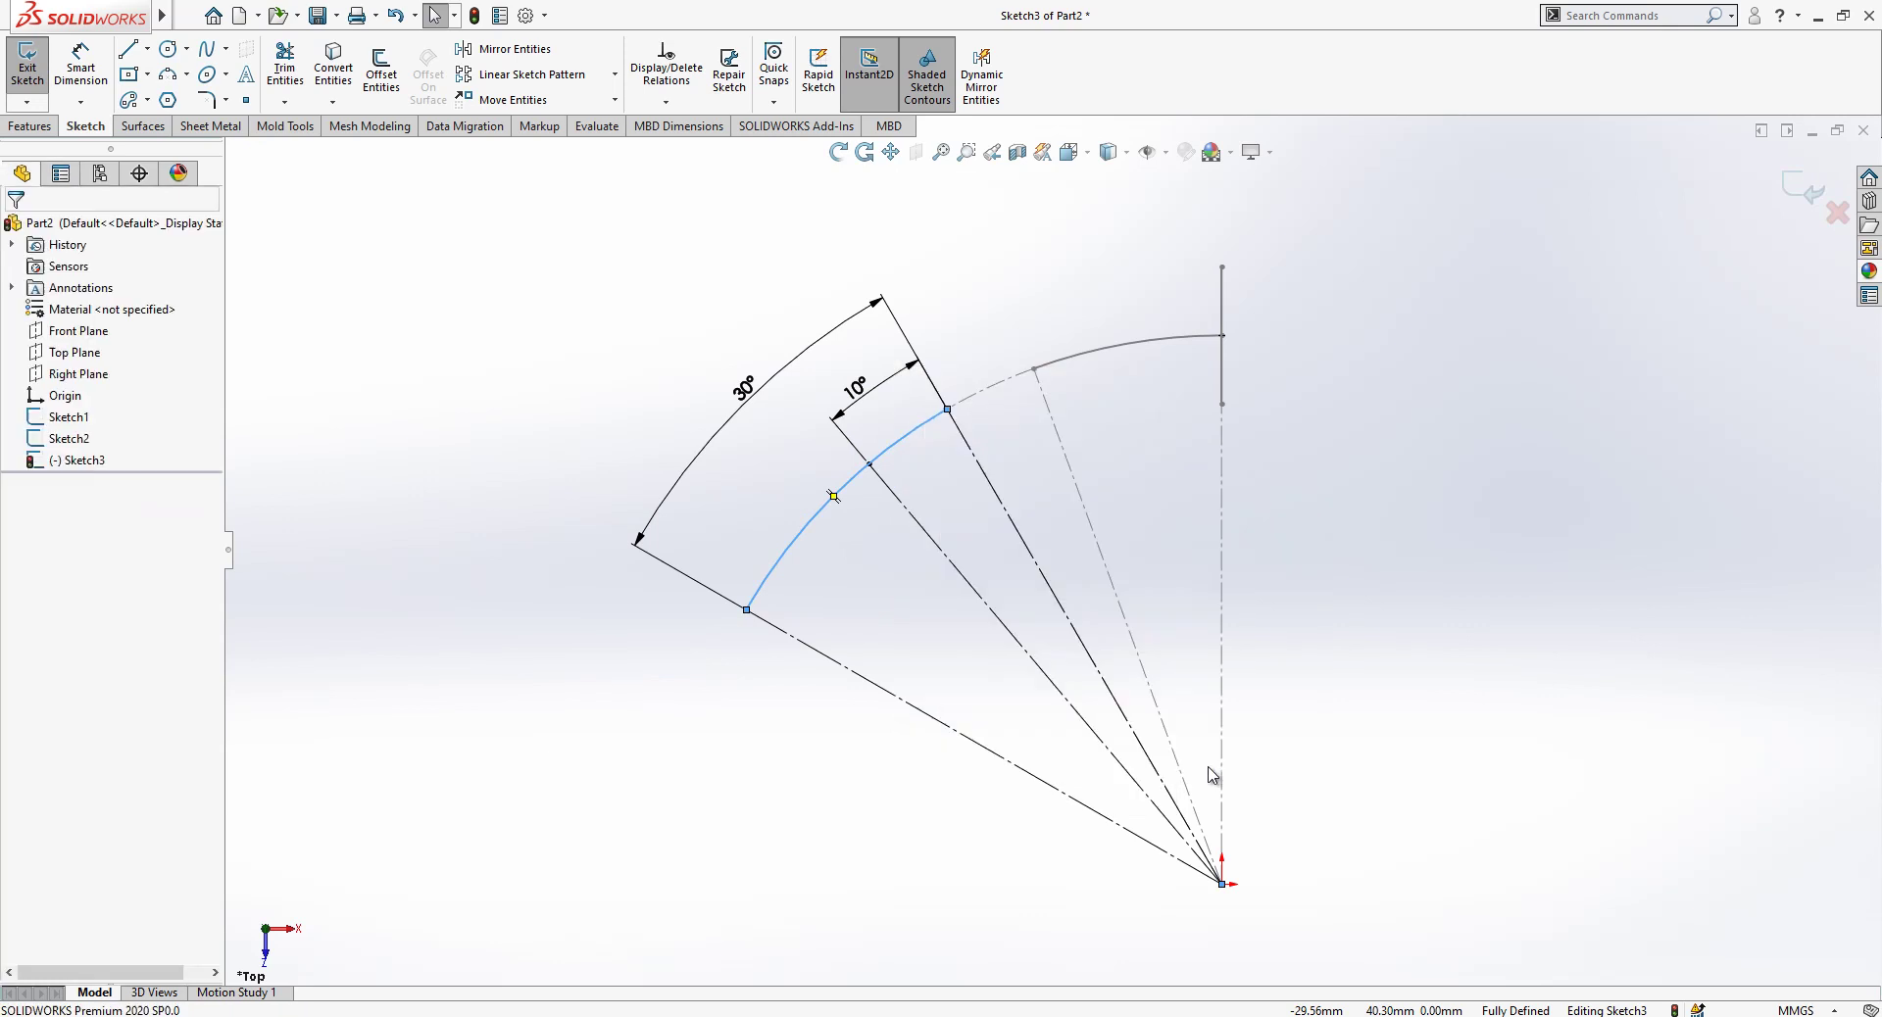
left_click(885, 455)
left_click(884, 454)
key("Escape")
Make the short 10° arc segment construction geometry and exit Sketch3.
left_click(912, 433)
left_click(1000, 386)
left_click(1328, 508)
mouse_move(1329, 508)
middle_mouse_down()
mouse_move(1121, 572)
mouse_move(1137, 564)
middle_mouse_up()
left_click(1807, 183)
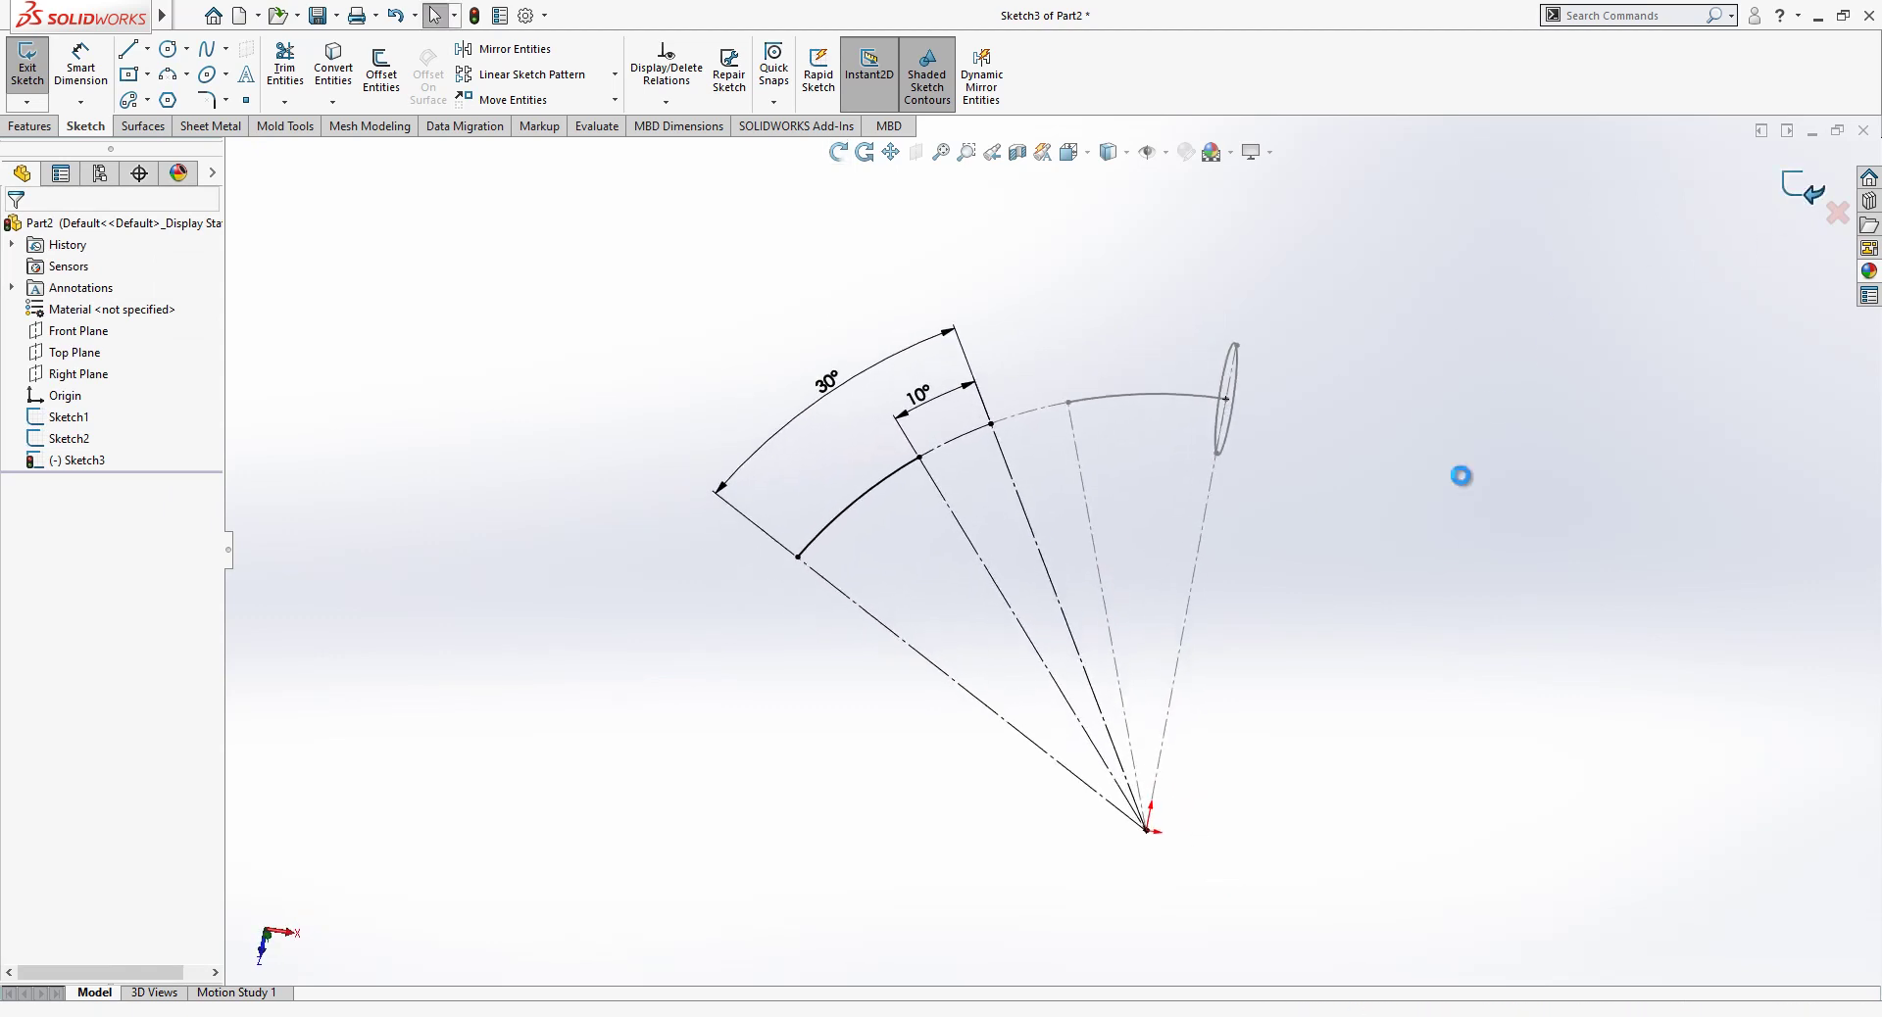
Create Plane1 at 90° to Top Plane through a radial construction line.
mouse_move(1353, 609)
middle_mouse_down()
mouse_move(1197, 622)
mouse_move(1225, 672)
middle_mouse_up()
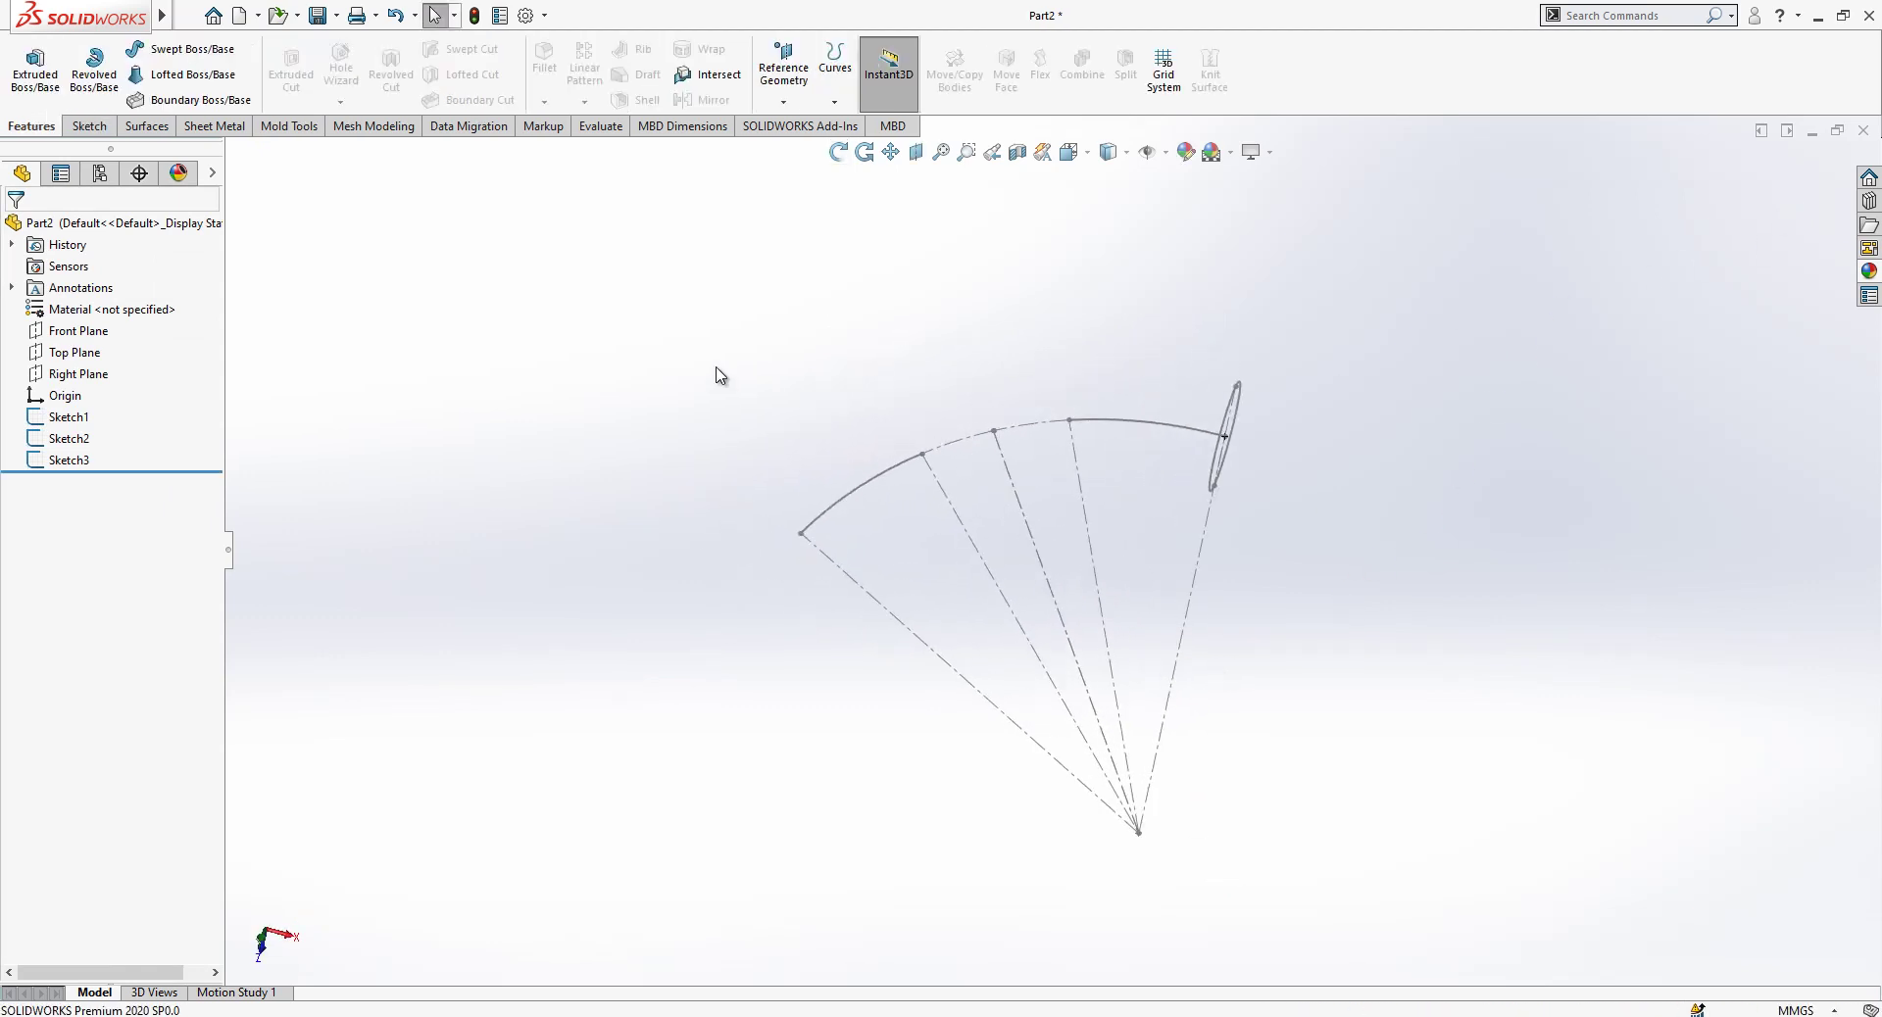
left_click(57, 355)
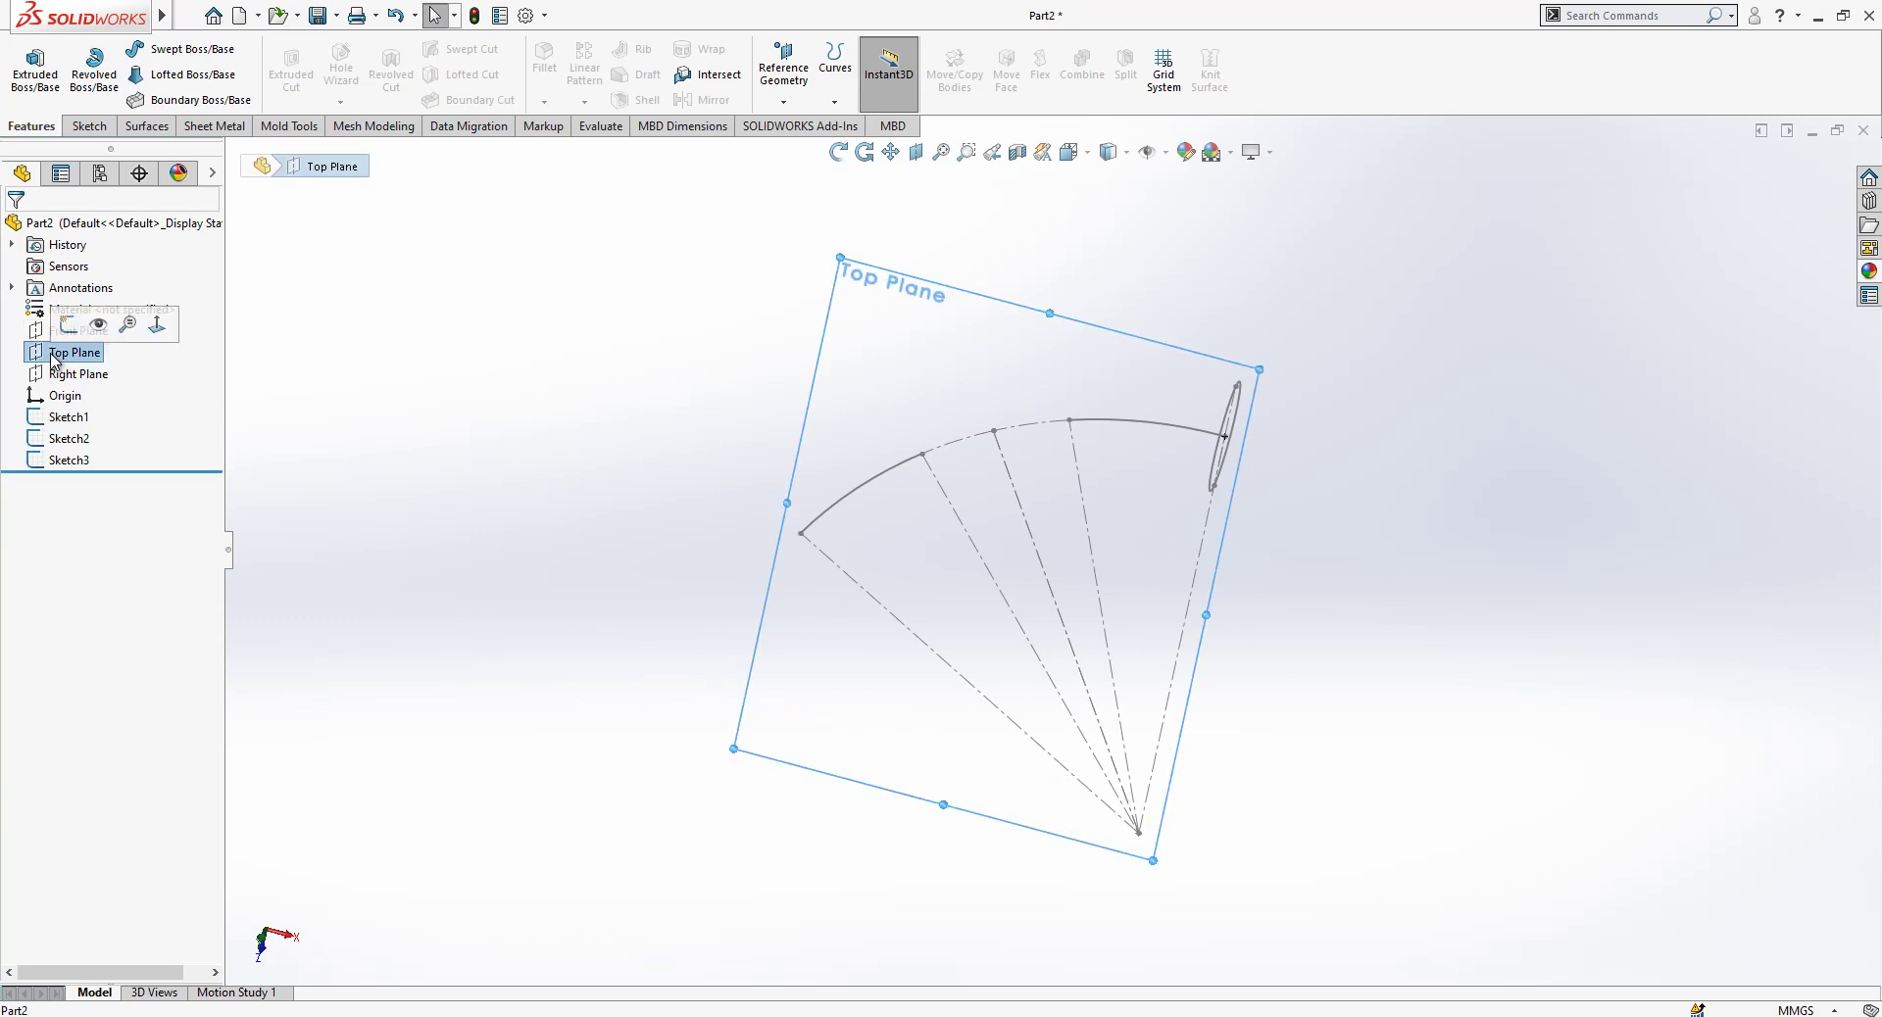
left_click(958, 528, "ctrl")
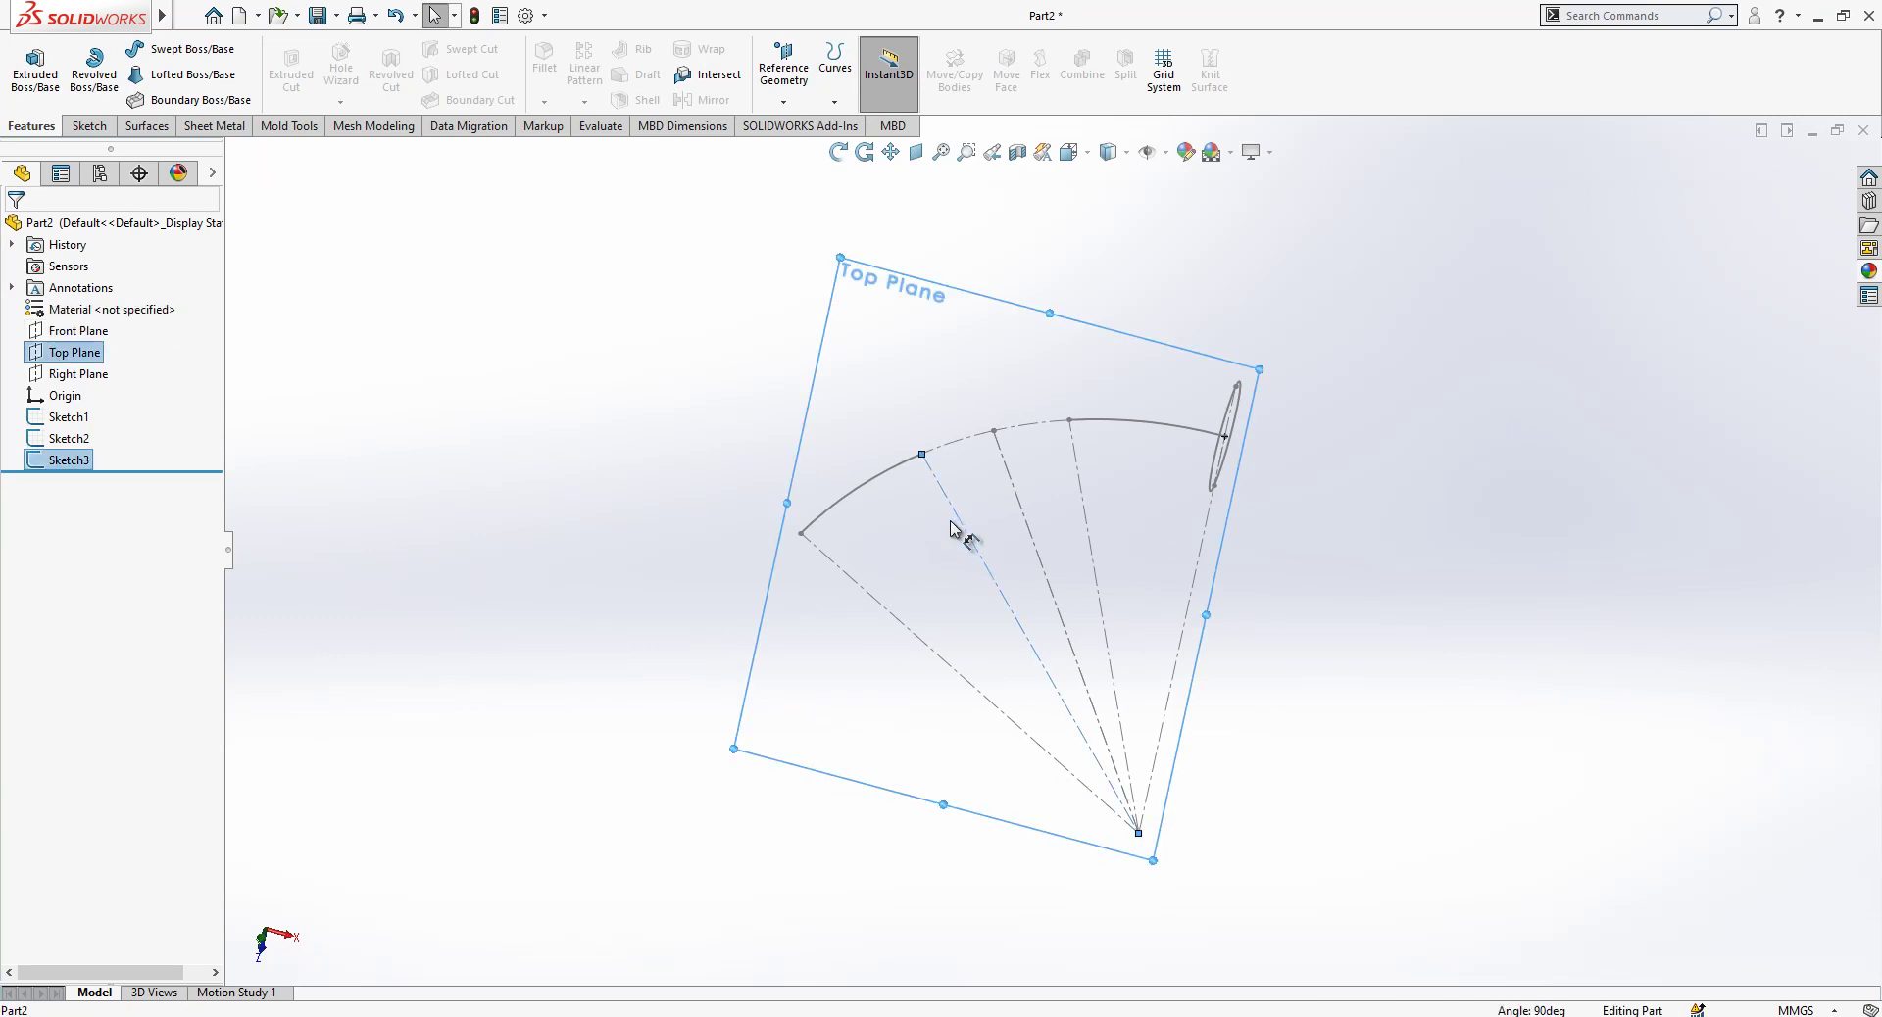
left_click(784, 69)
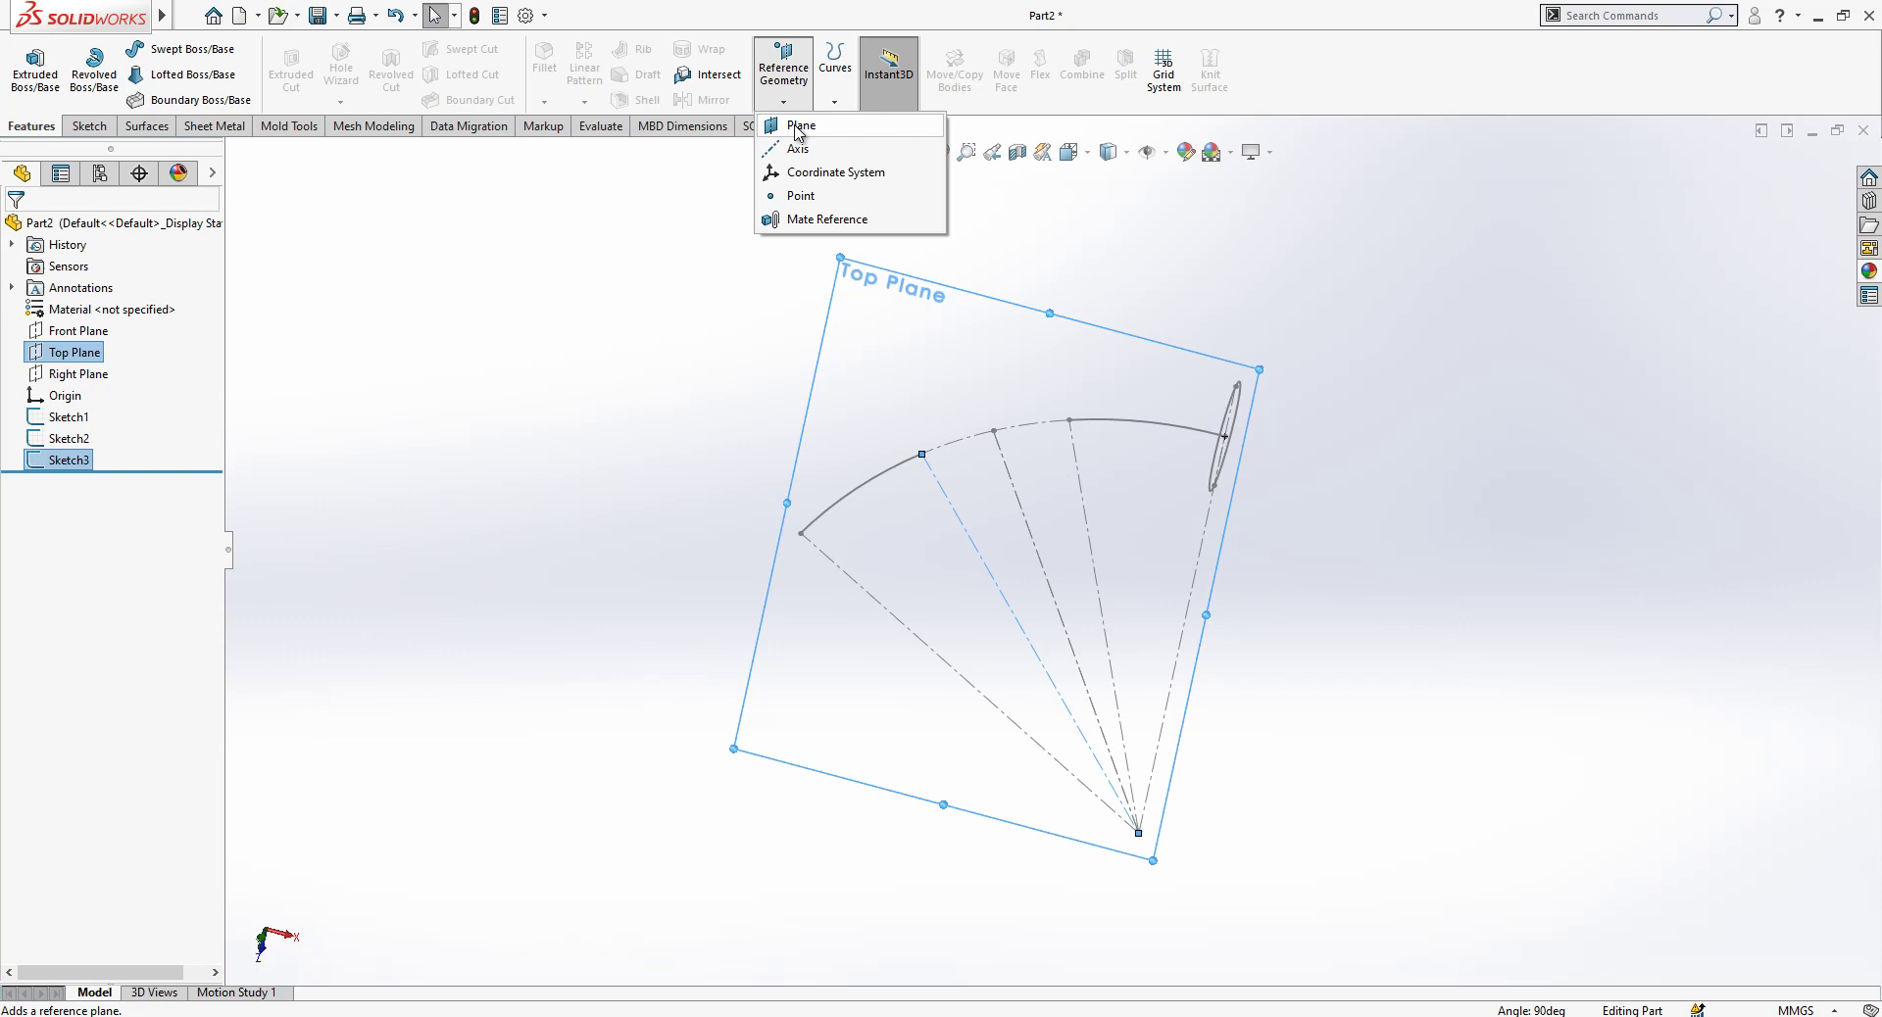
left_click(806, 175)
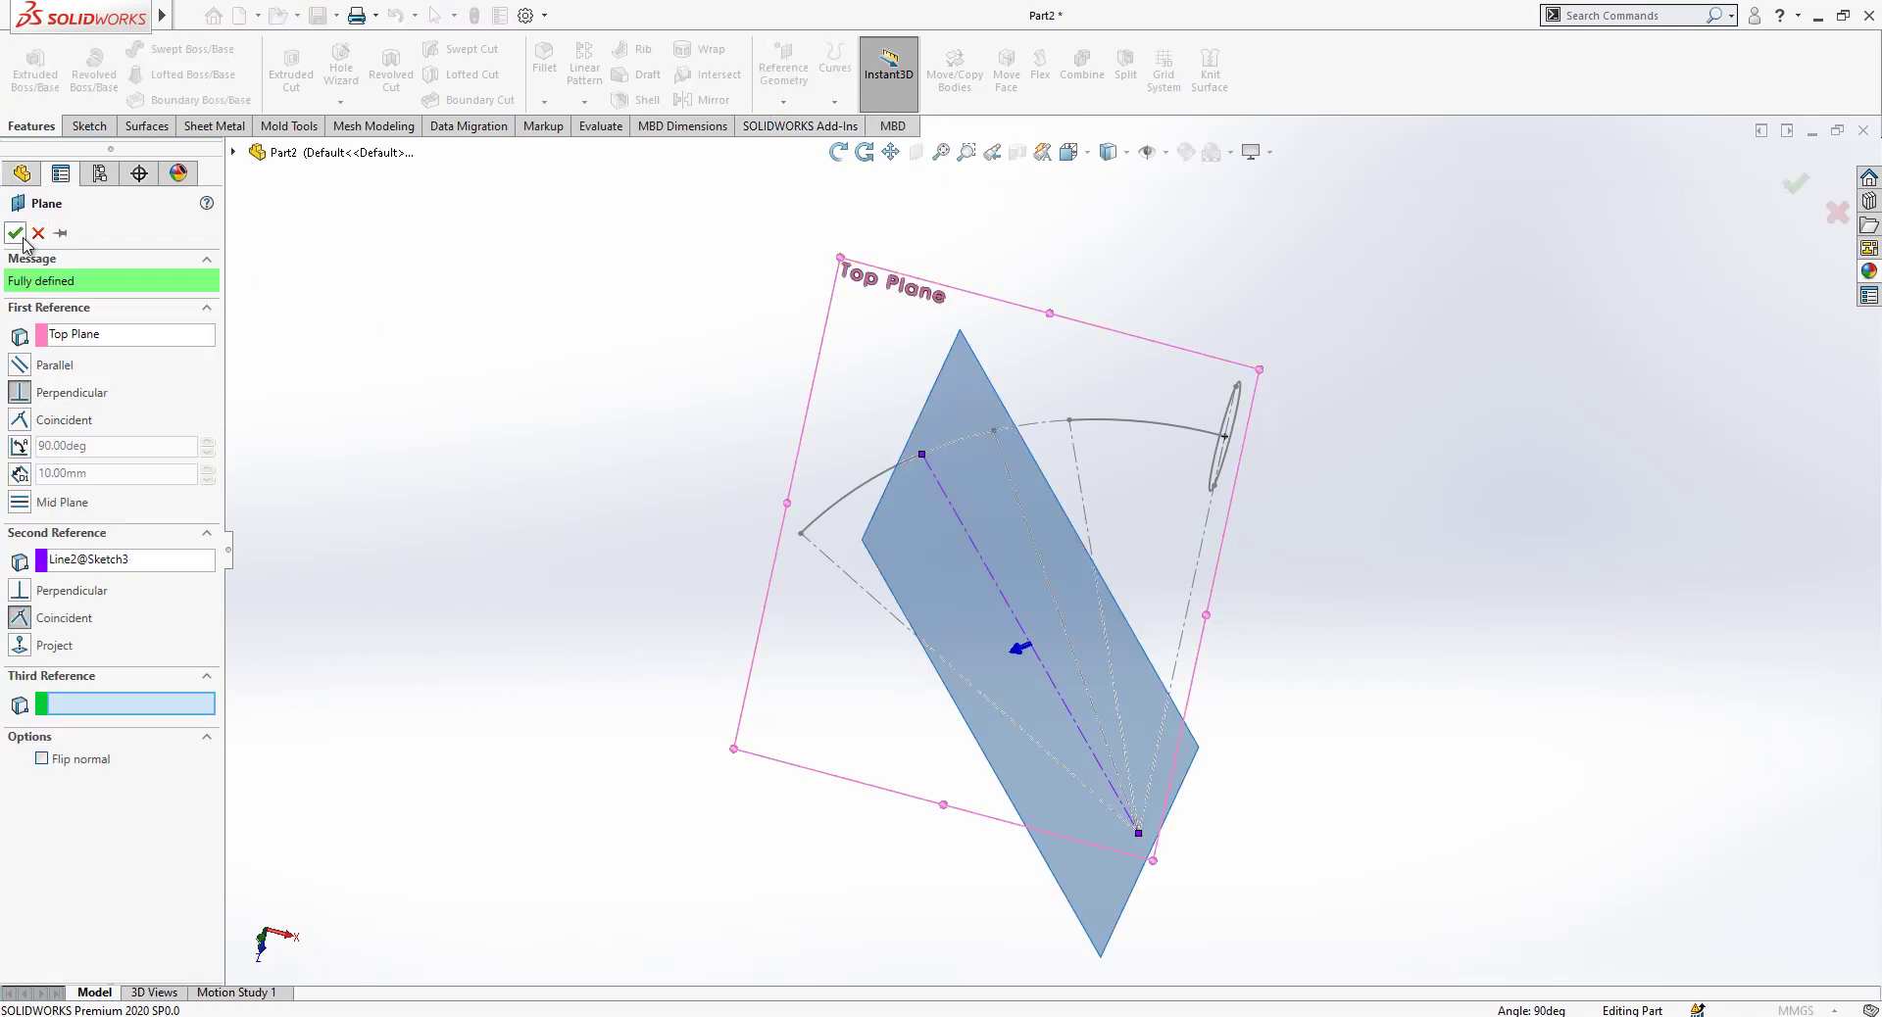
left_click(15, 233)
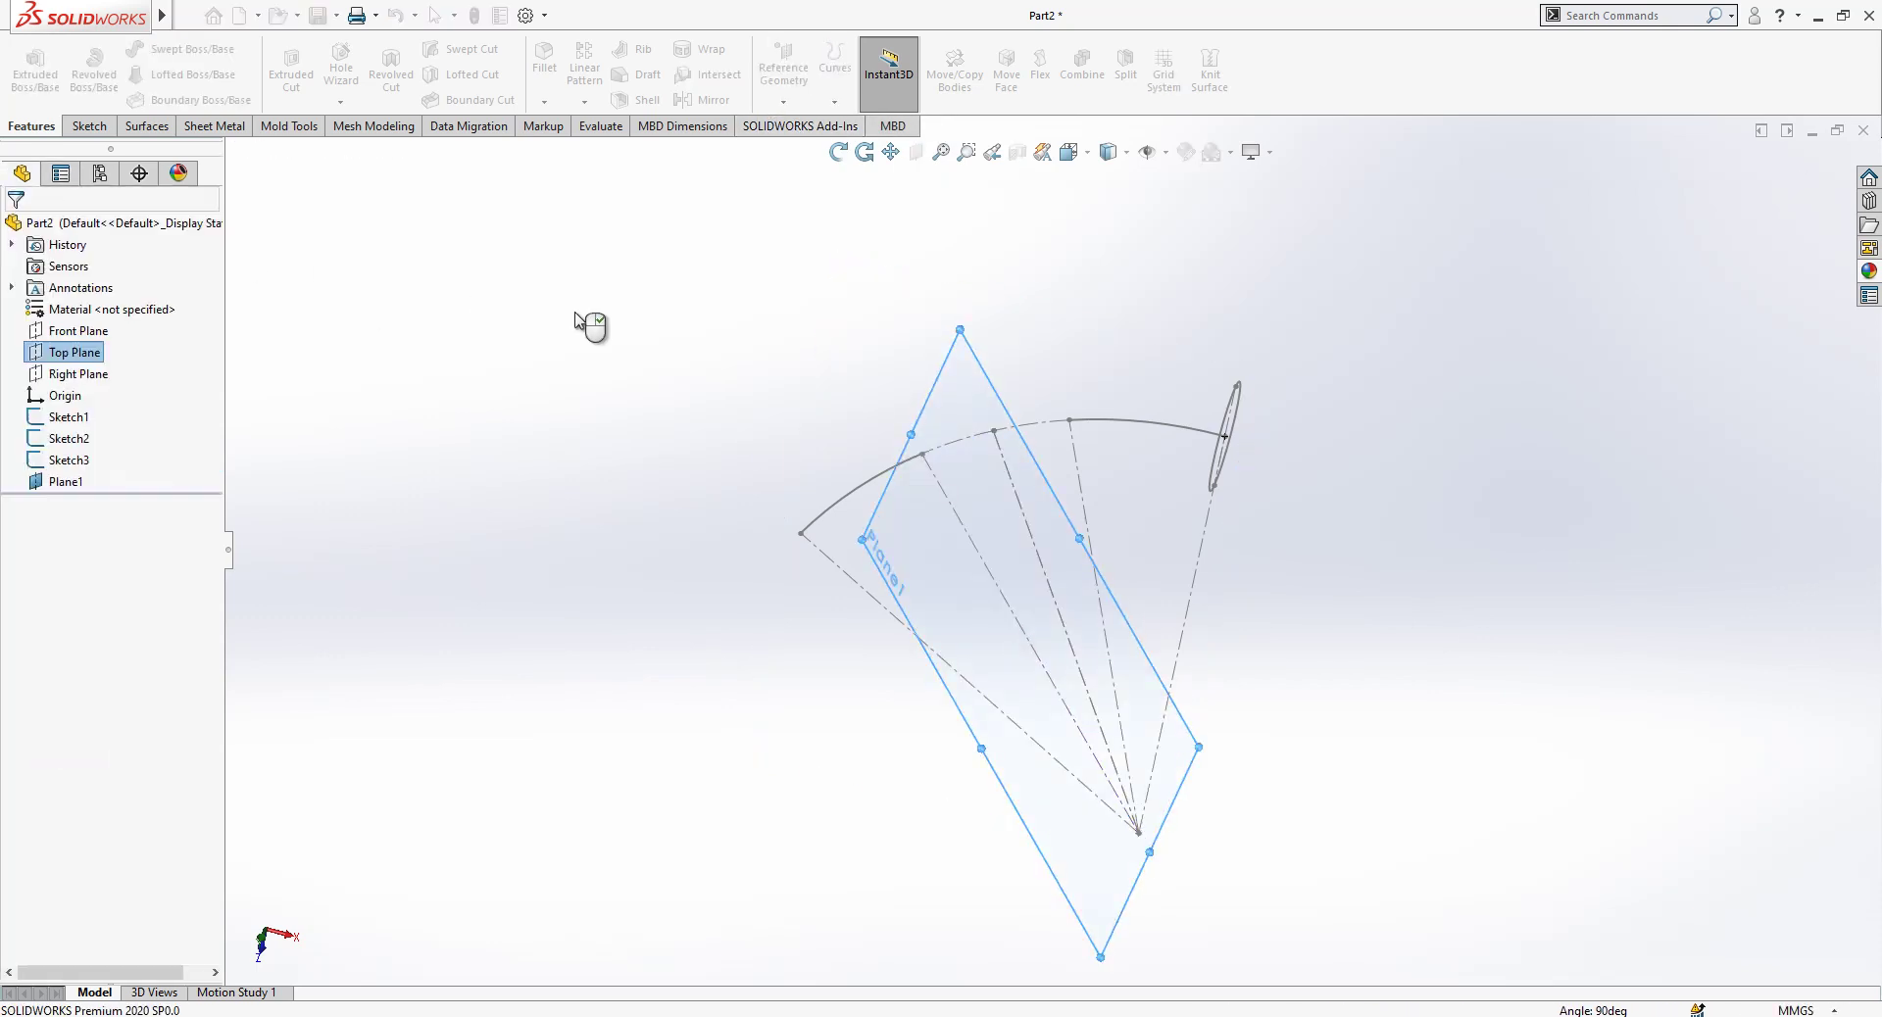
On Plane1, sketch a circle at the arc end with a line across its diameter.
left_click(939, 410)
left_click(1024, 348)
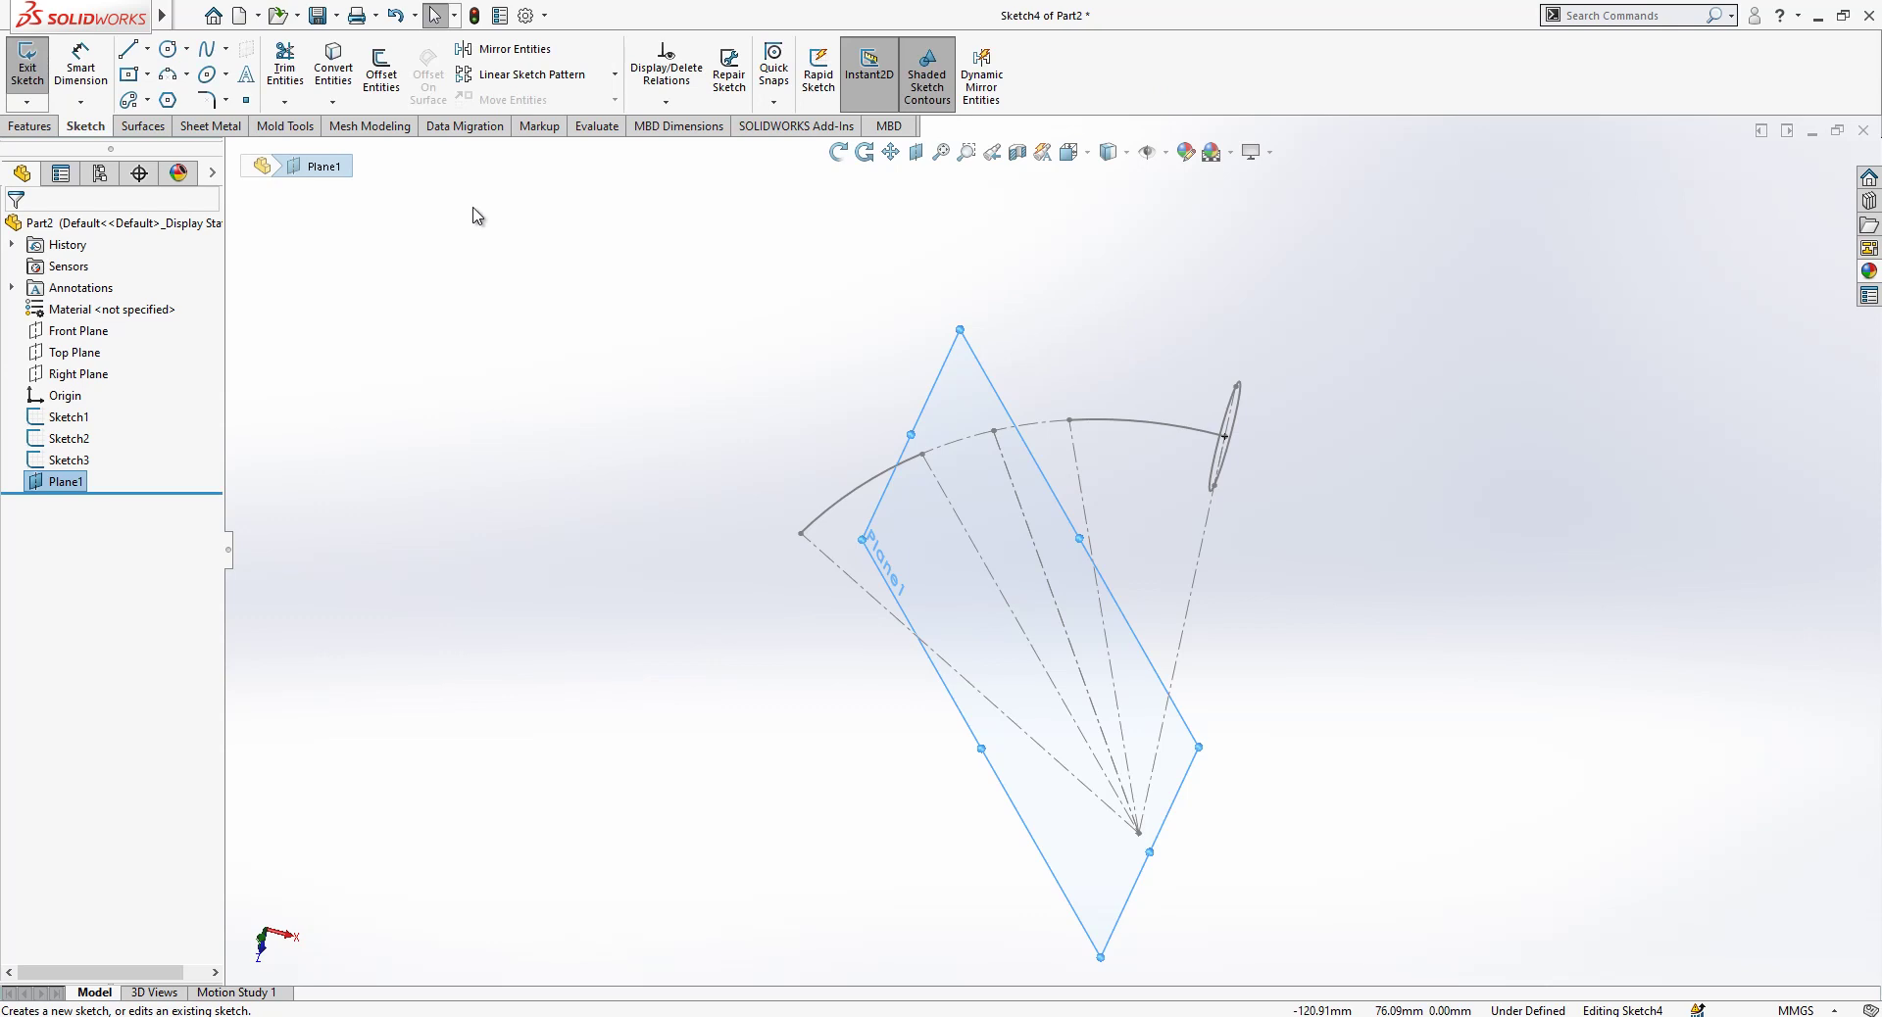
left_click(163, 51)
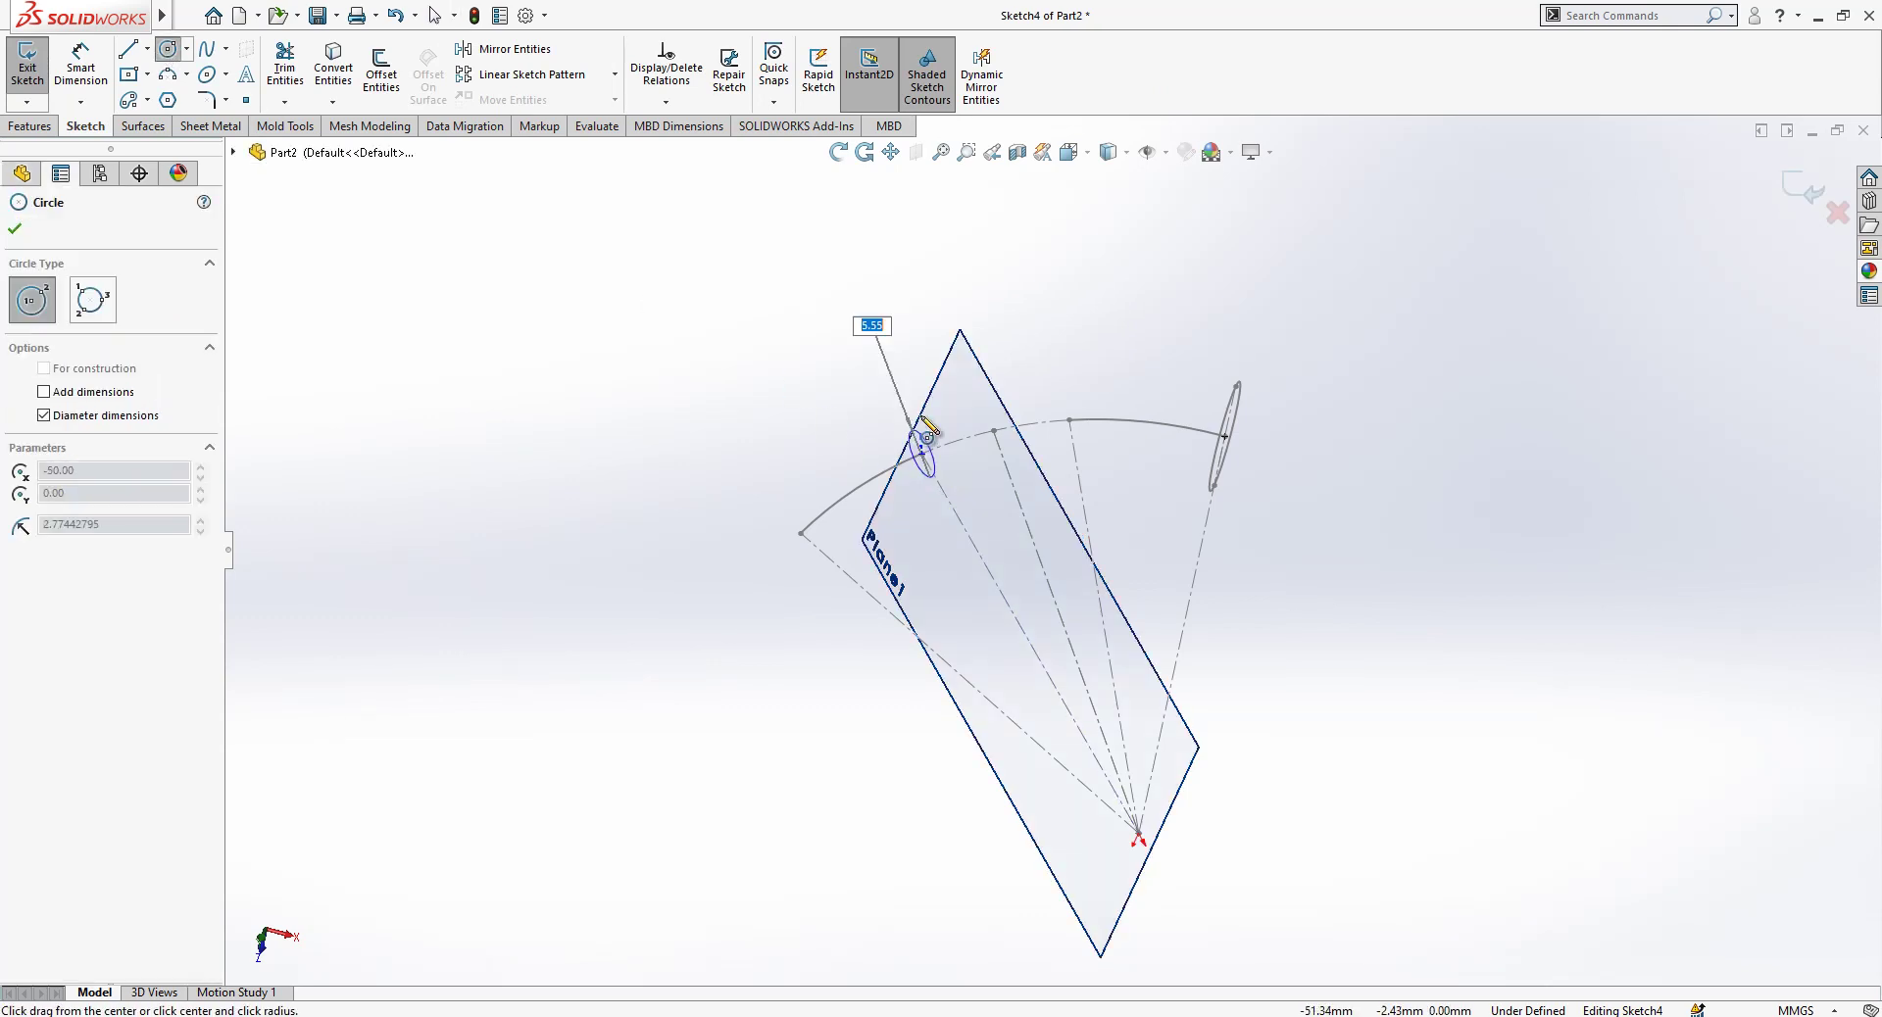
left_click(910, 371)
key("Escape")
key("l")
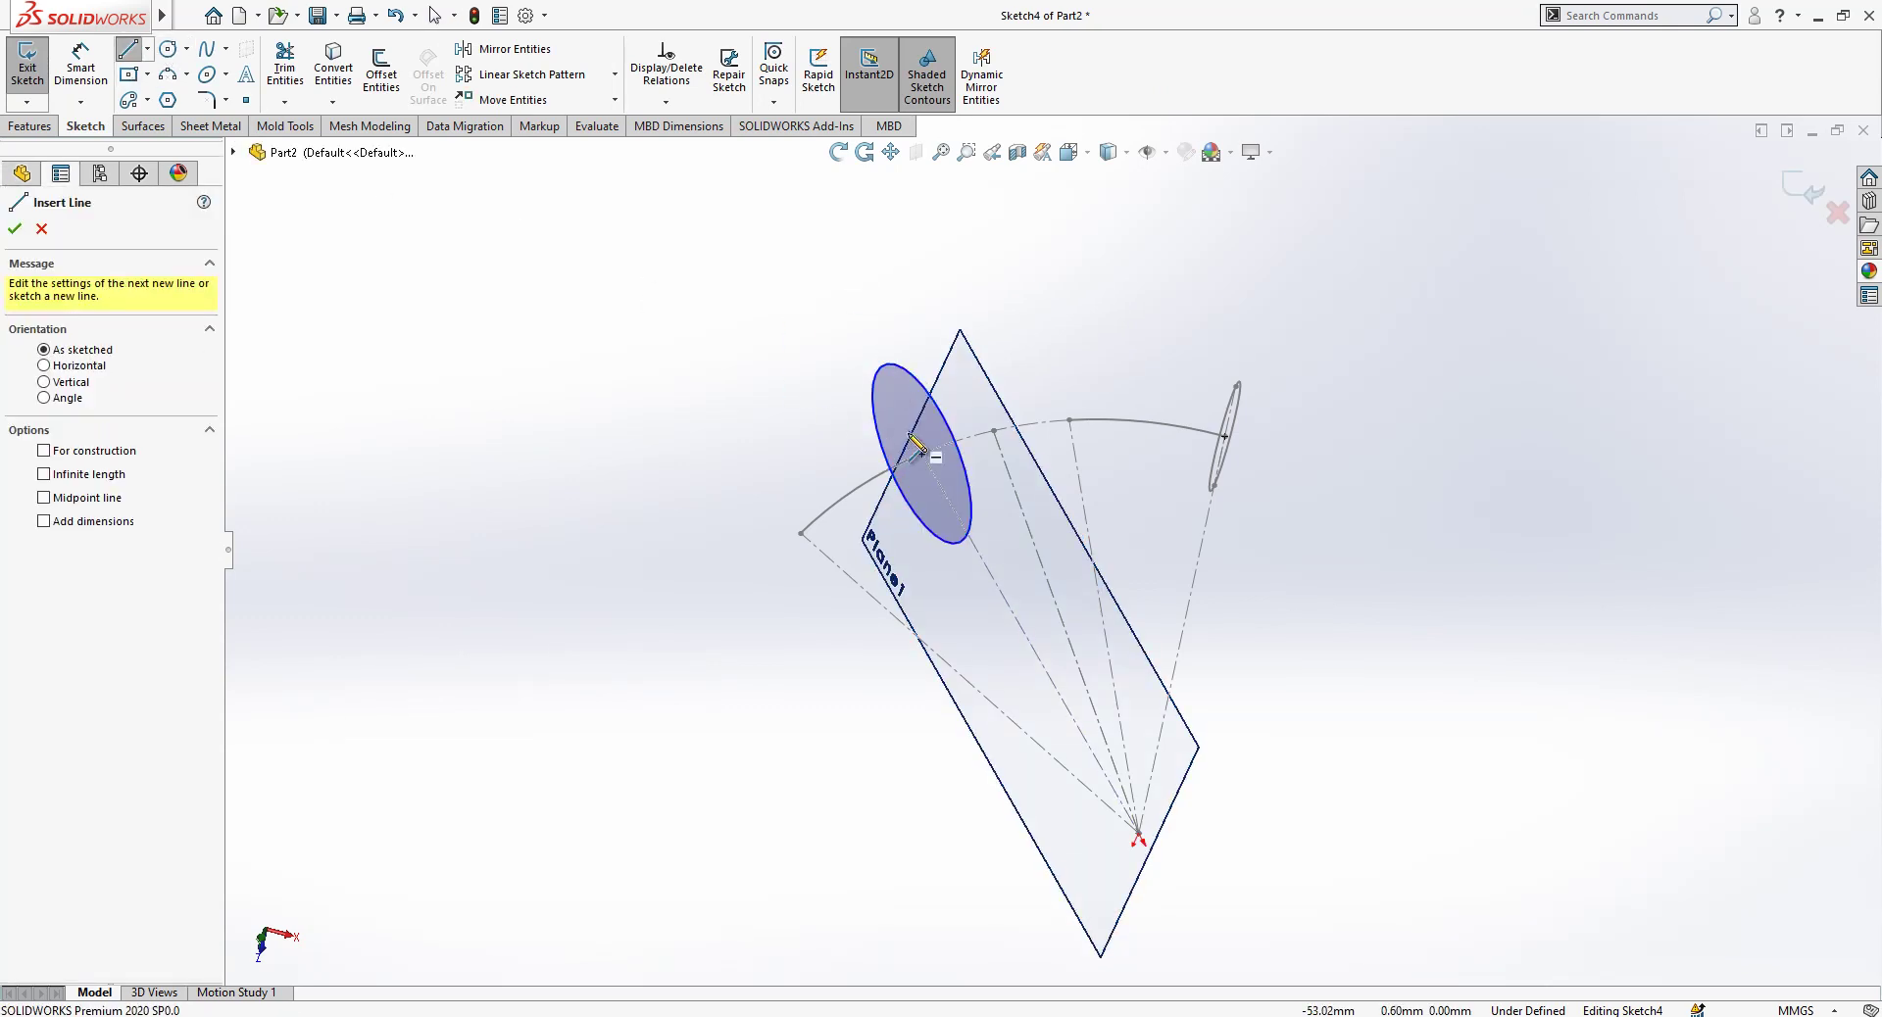
left_click(876, 374)
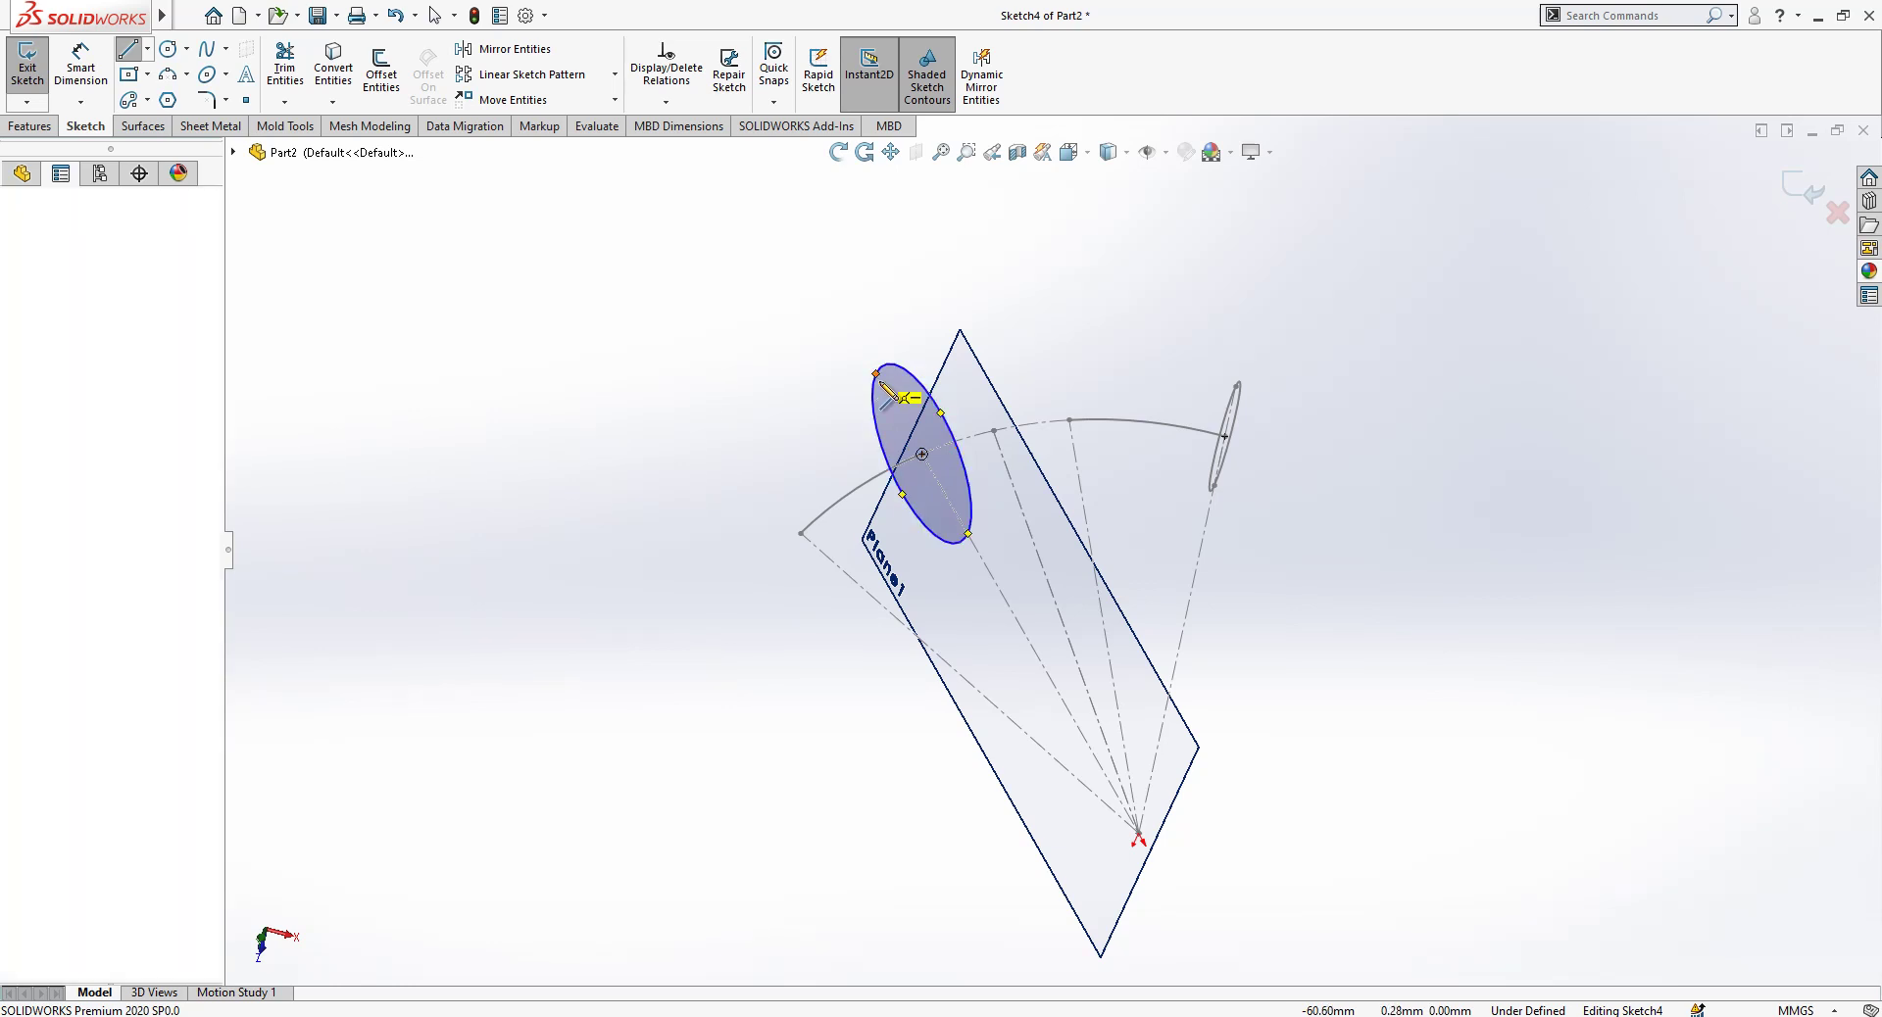
left_click(968, 535)
key("Escape")
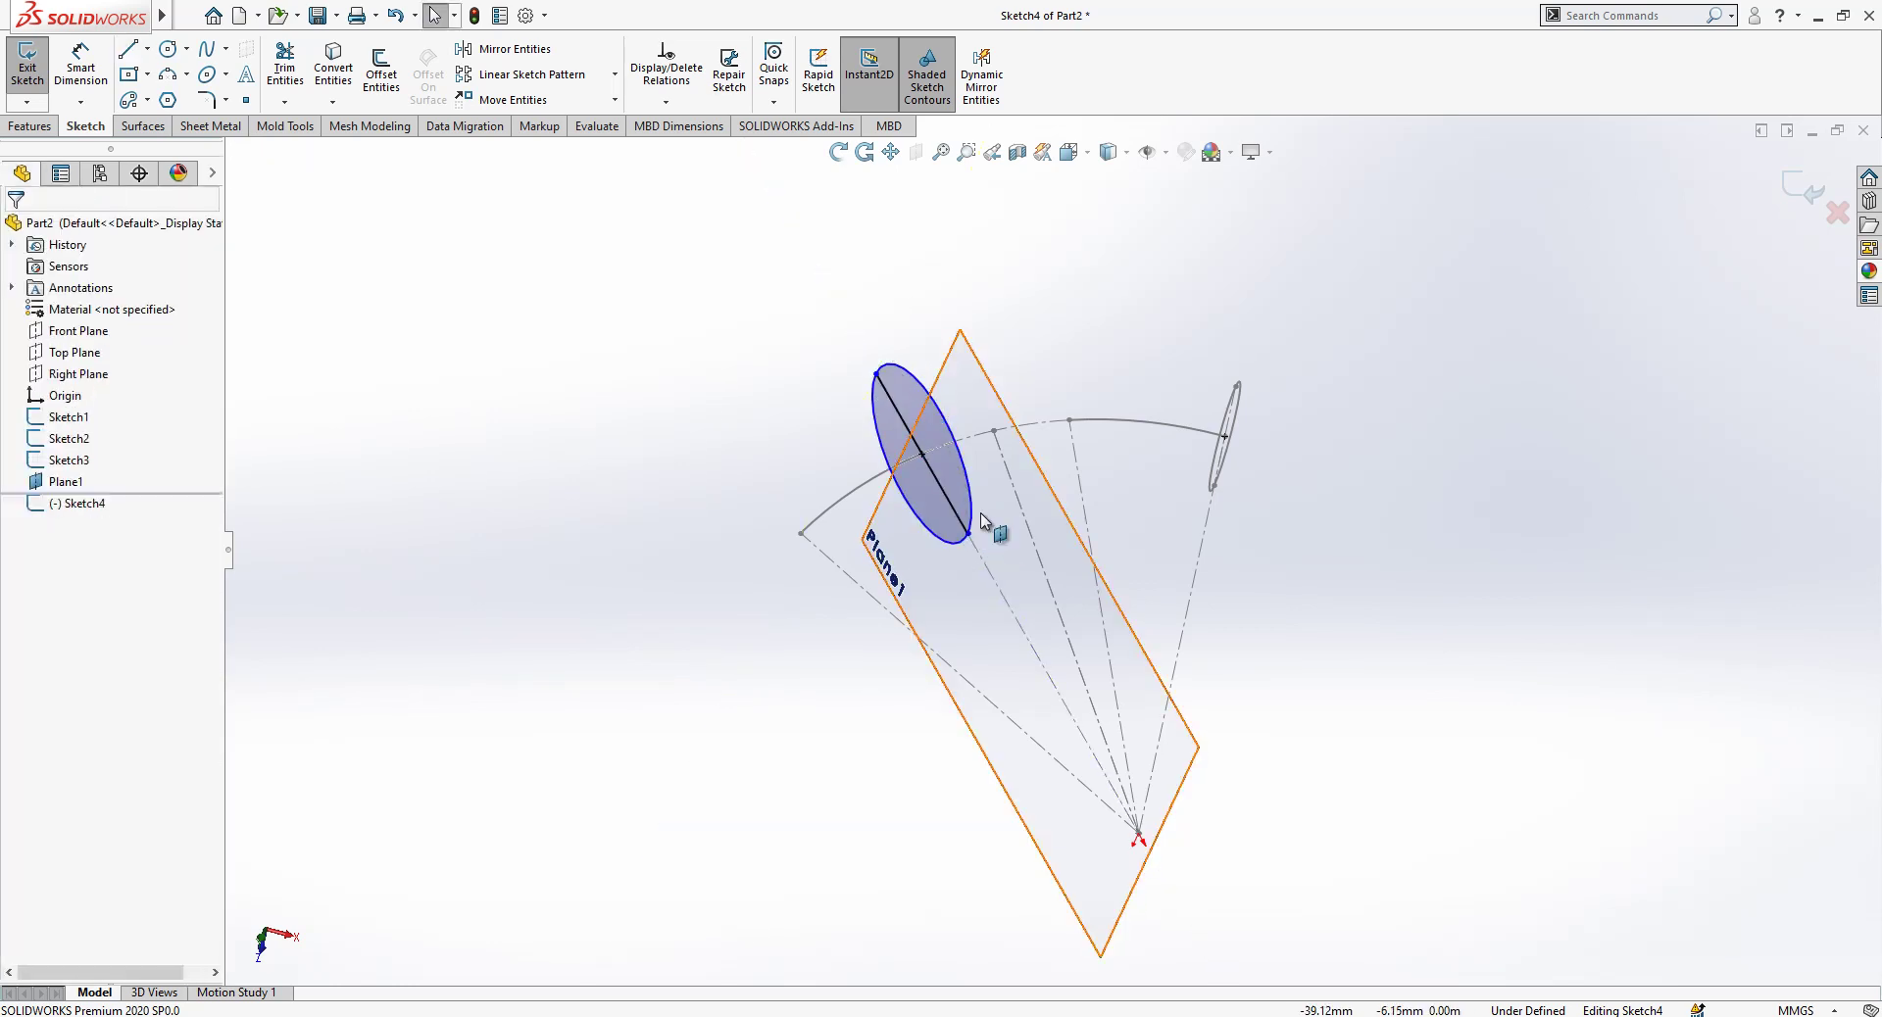
Make the diameter line construction geometry and dimension the circle to Ø25.
middle_click_drag(996, 533, 936, 487)
left_click(937, 487)
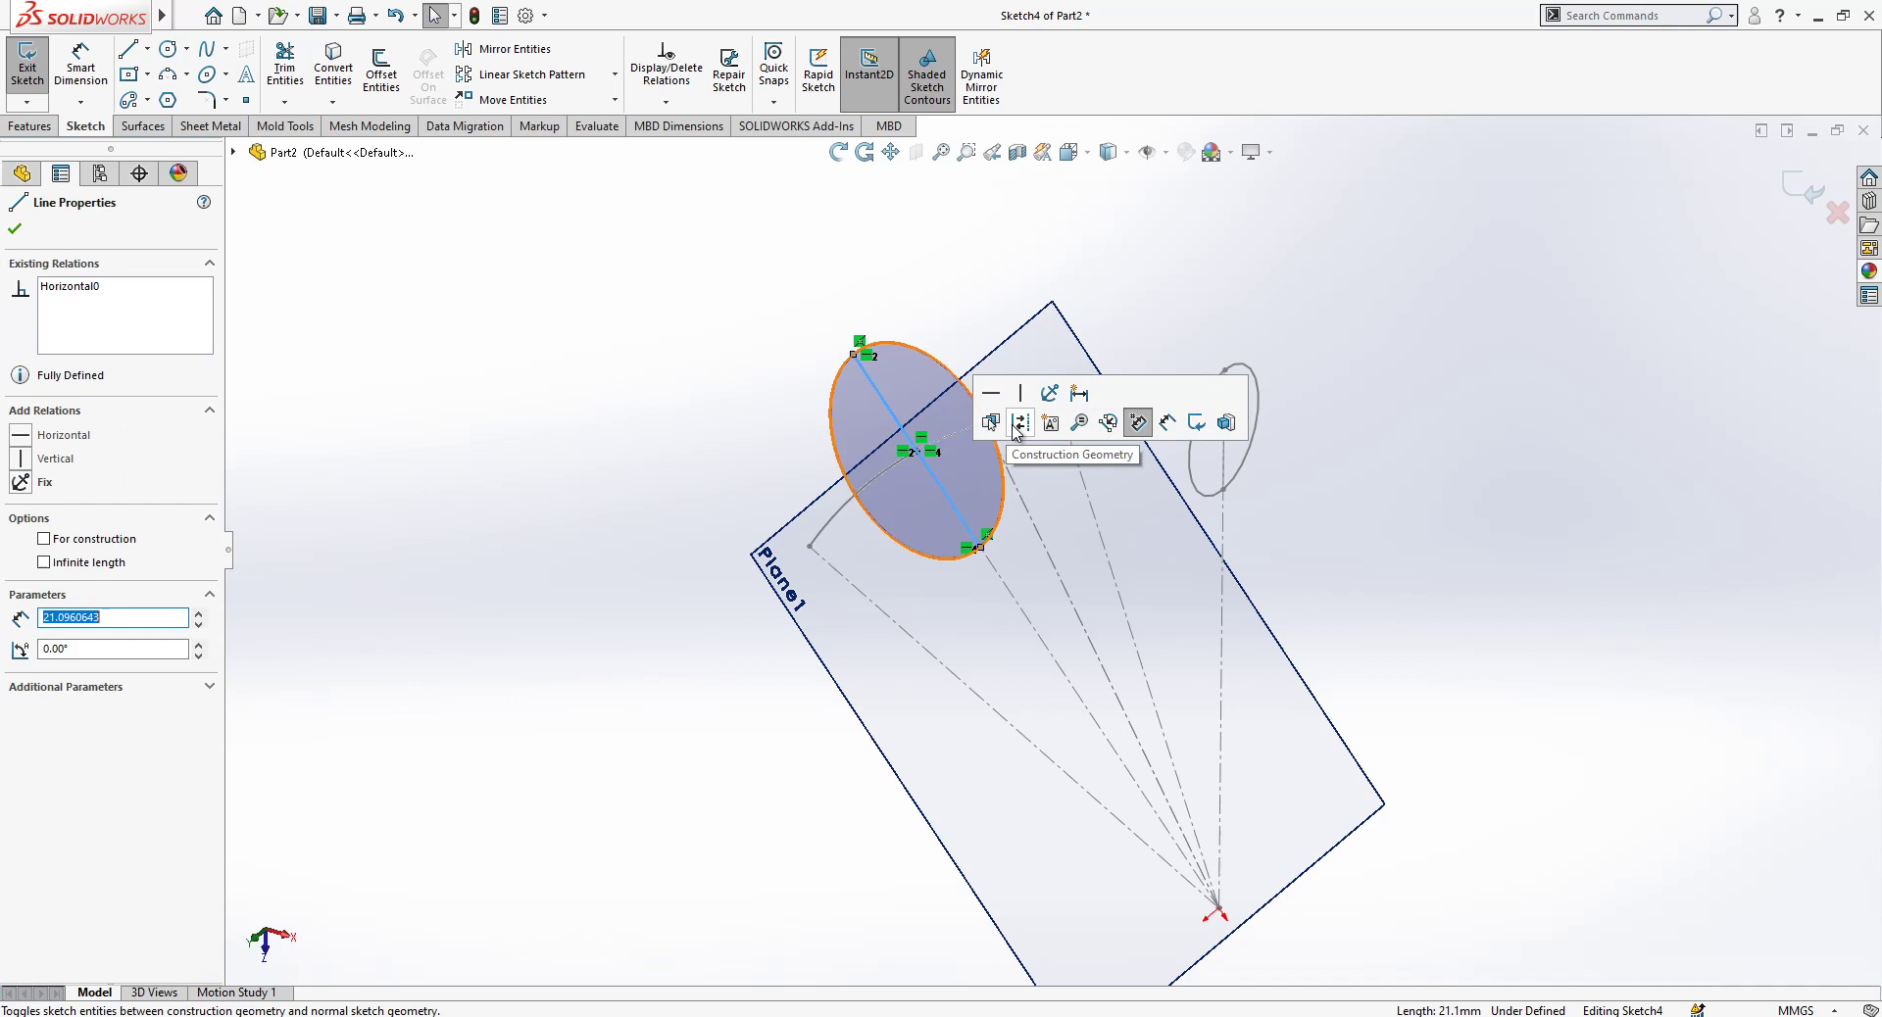
left_click(1020, 425)
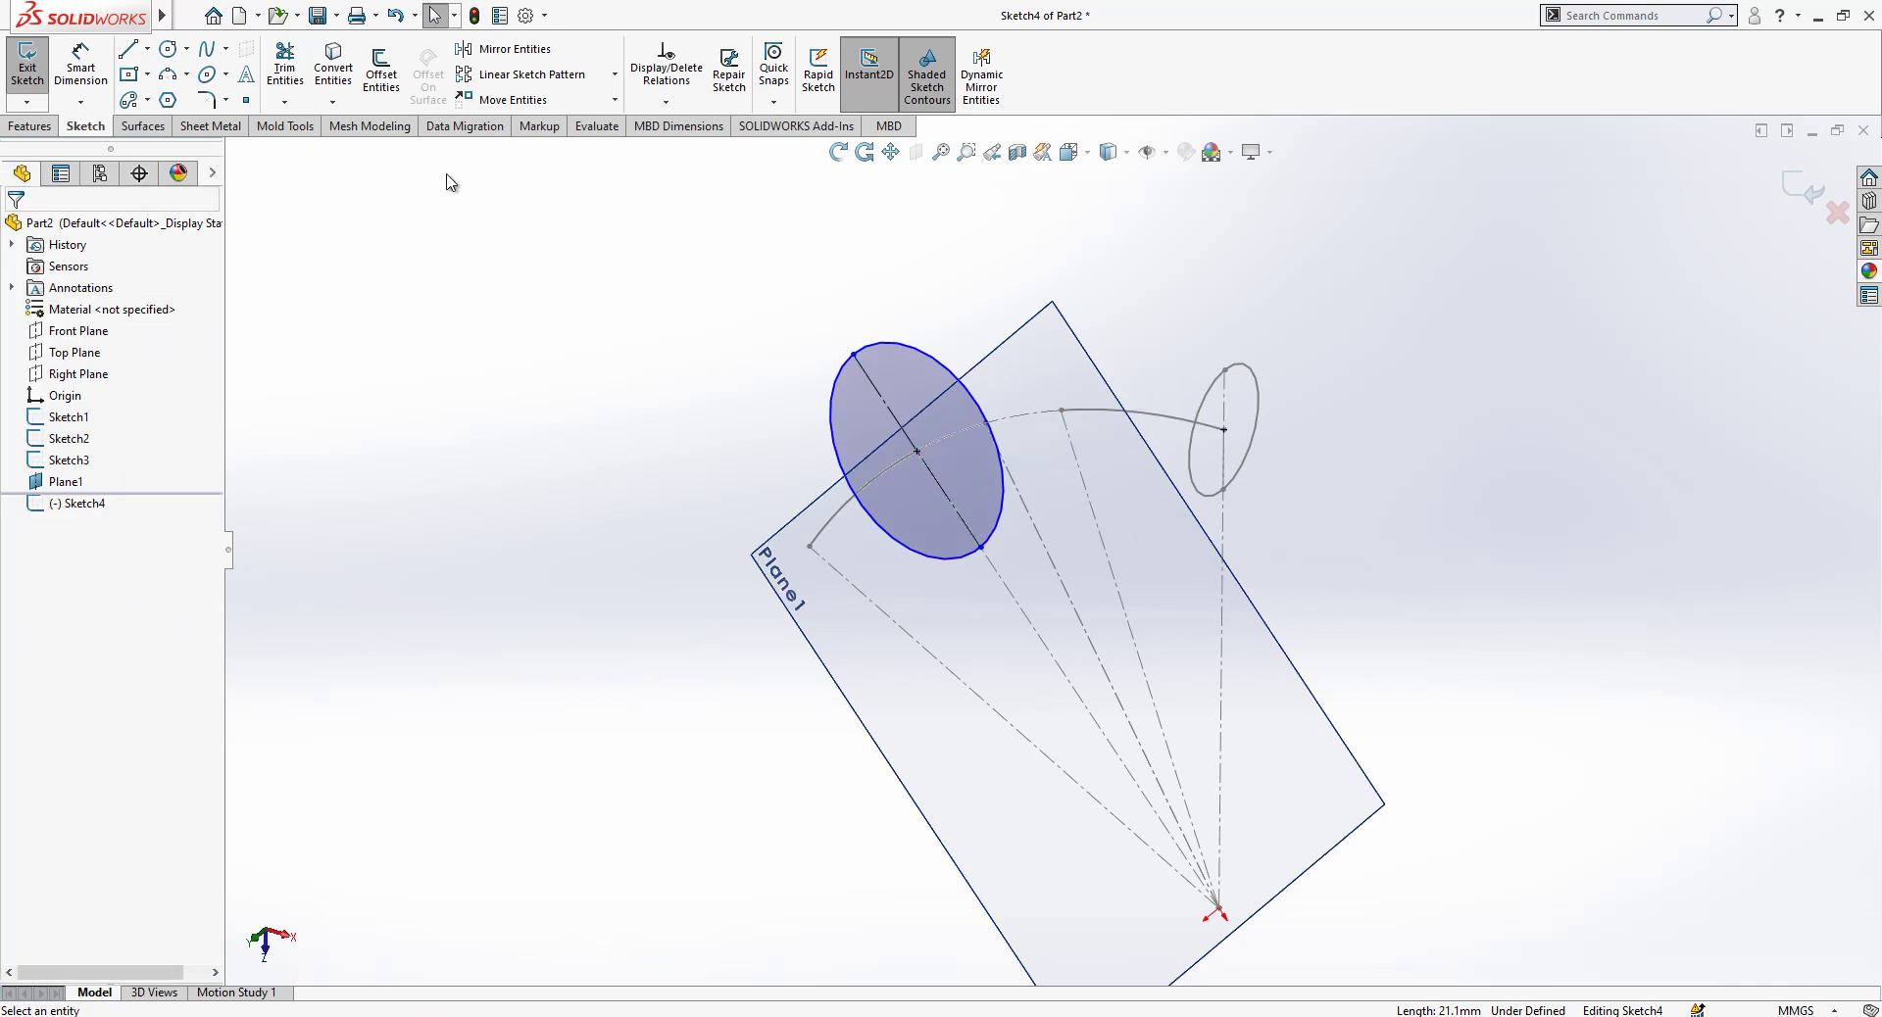
left_click(89, 65)
left_click(895, 345)
left_click(919, 311)
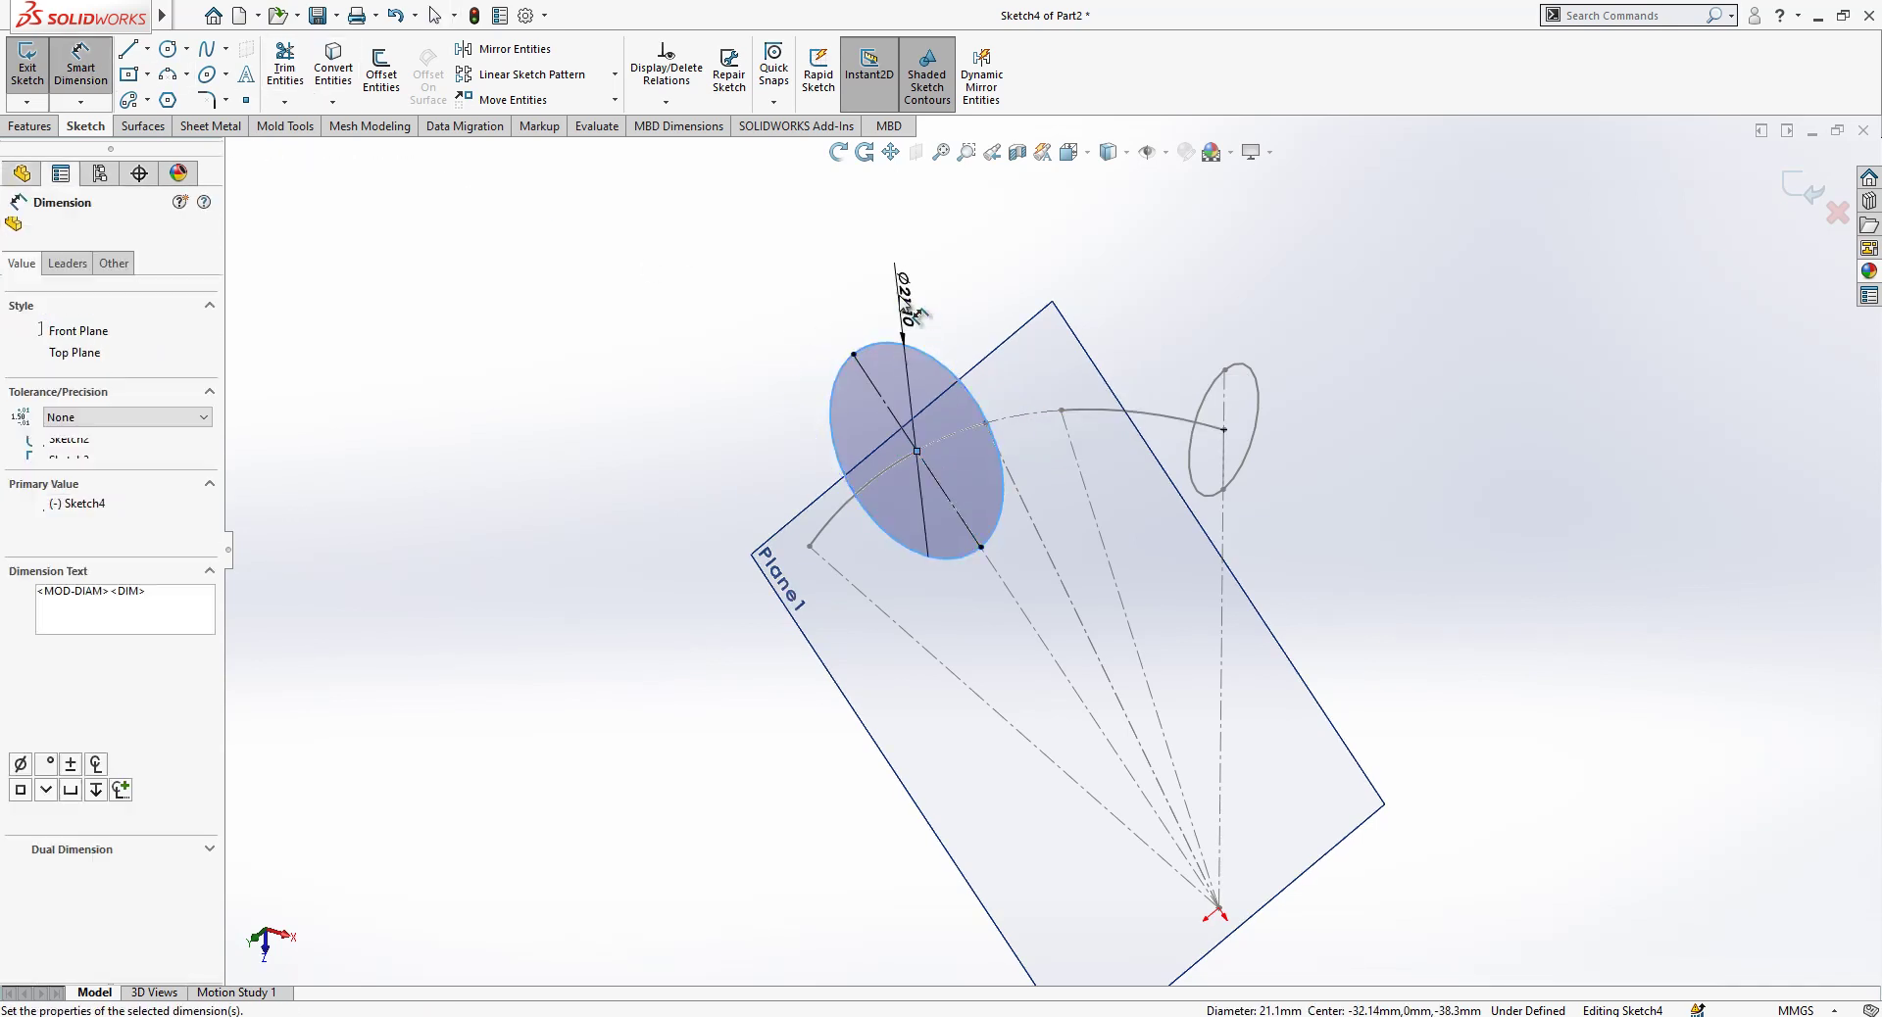
type("25")
key("Return")
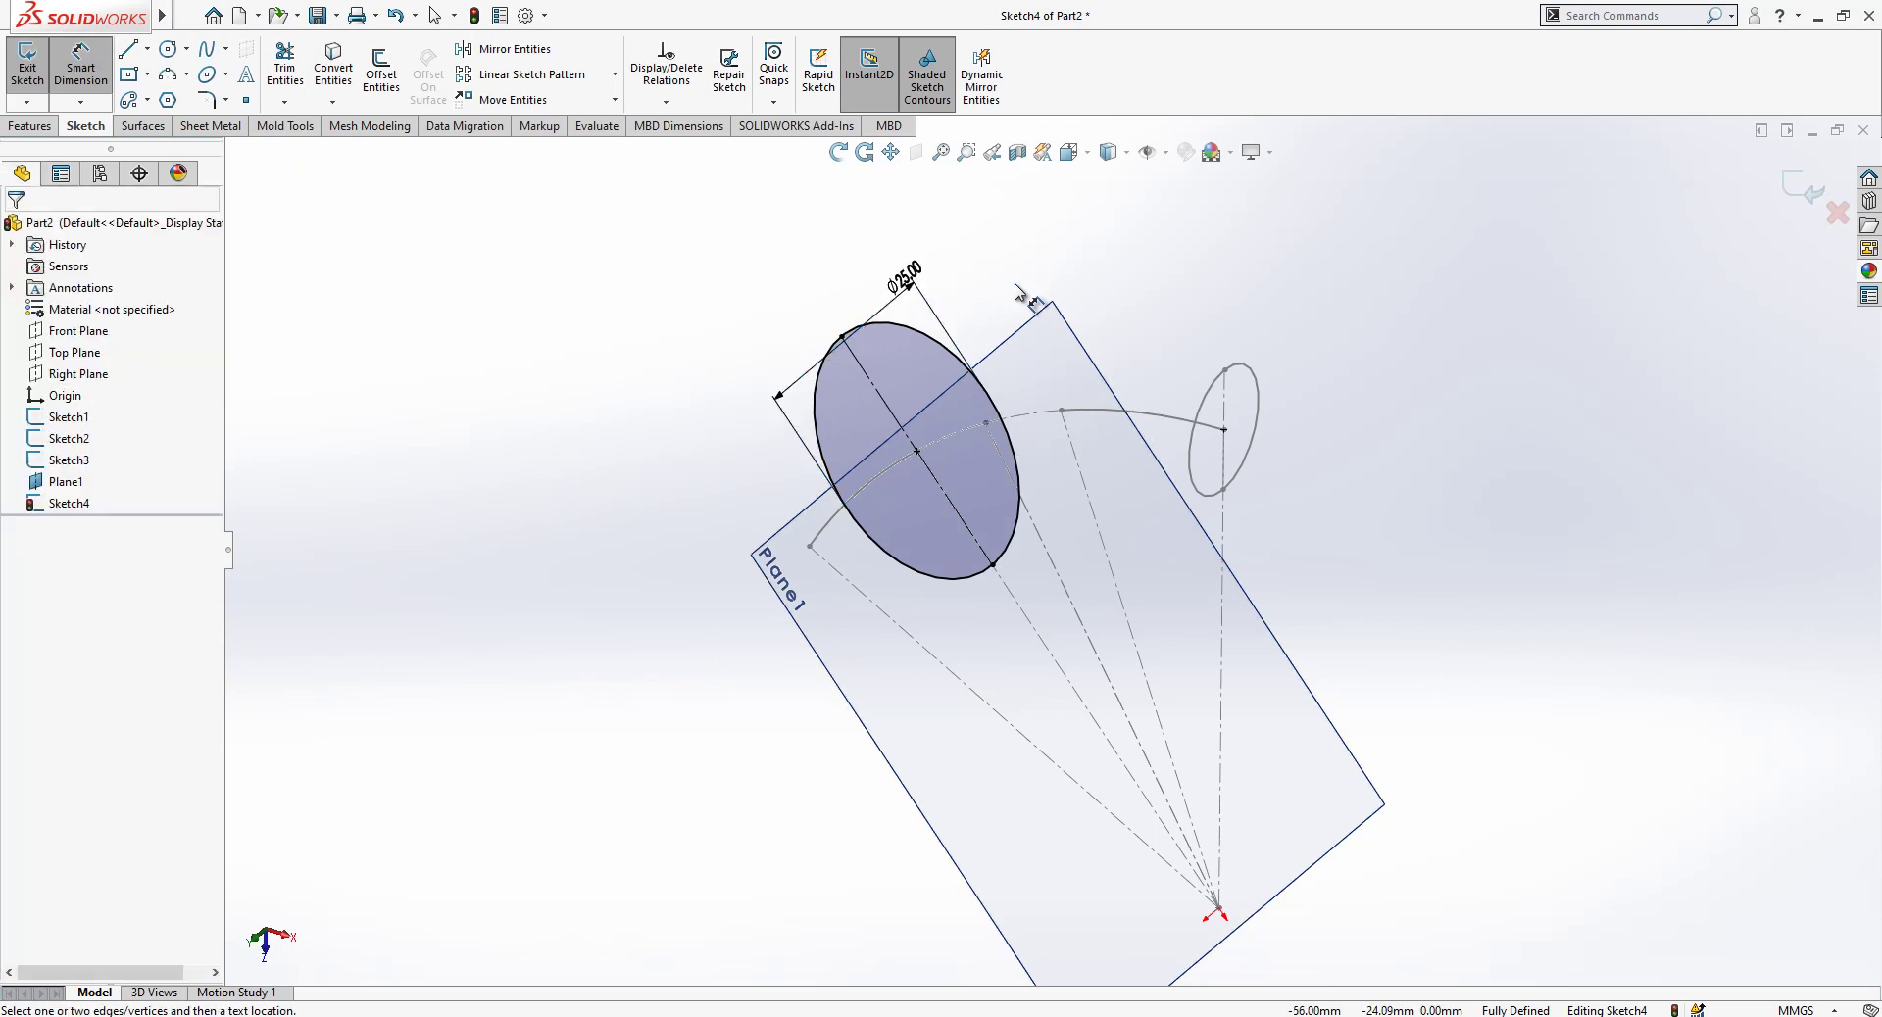
key("Escape")
Split the Ø25 circle with a split point at its upper-left edge.
middle_click_drag(1018, 291, 946, 408)
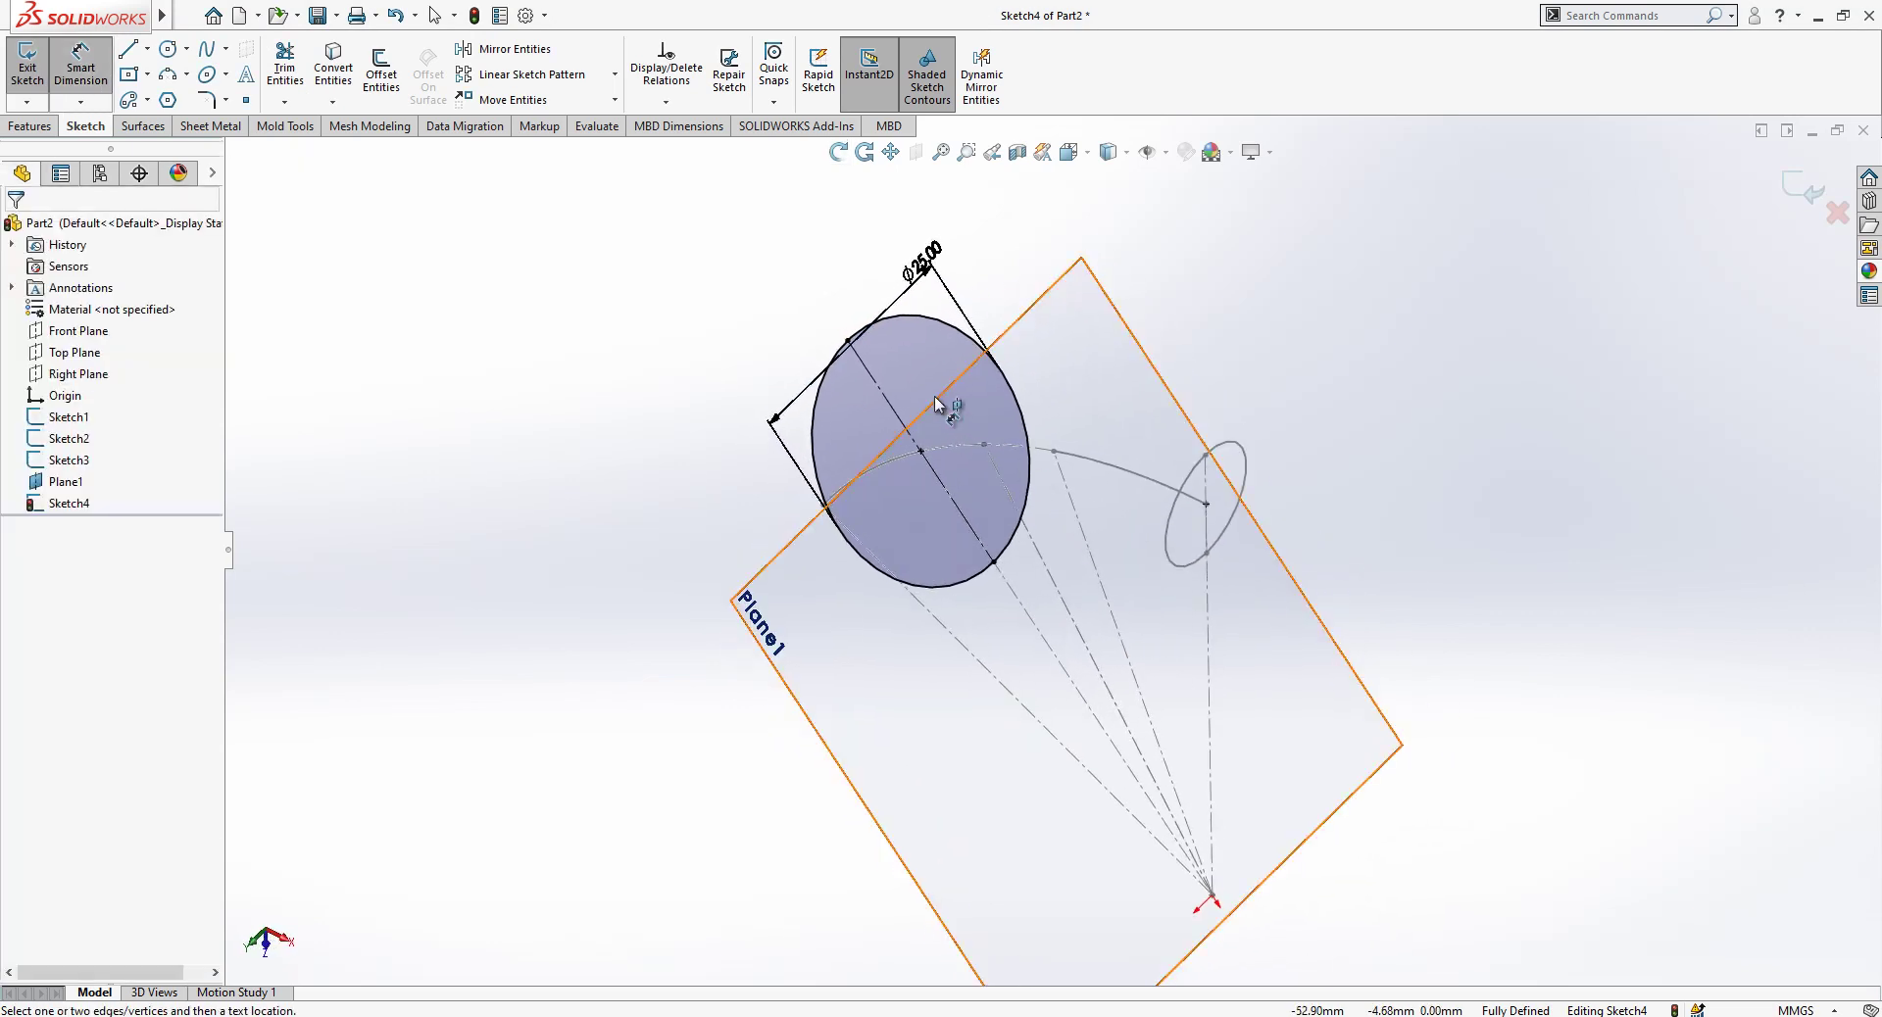
right_click(900, 318)
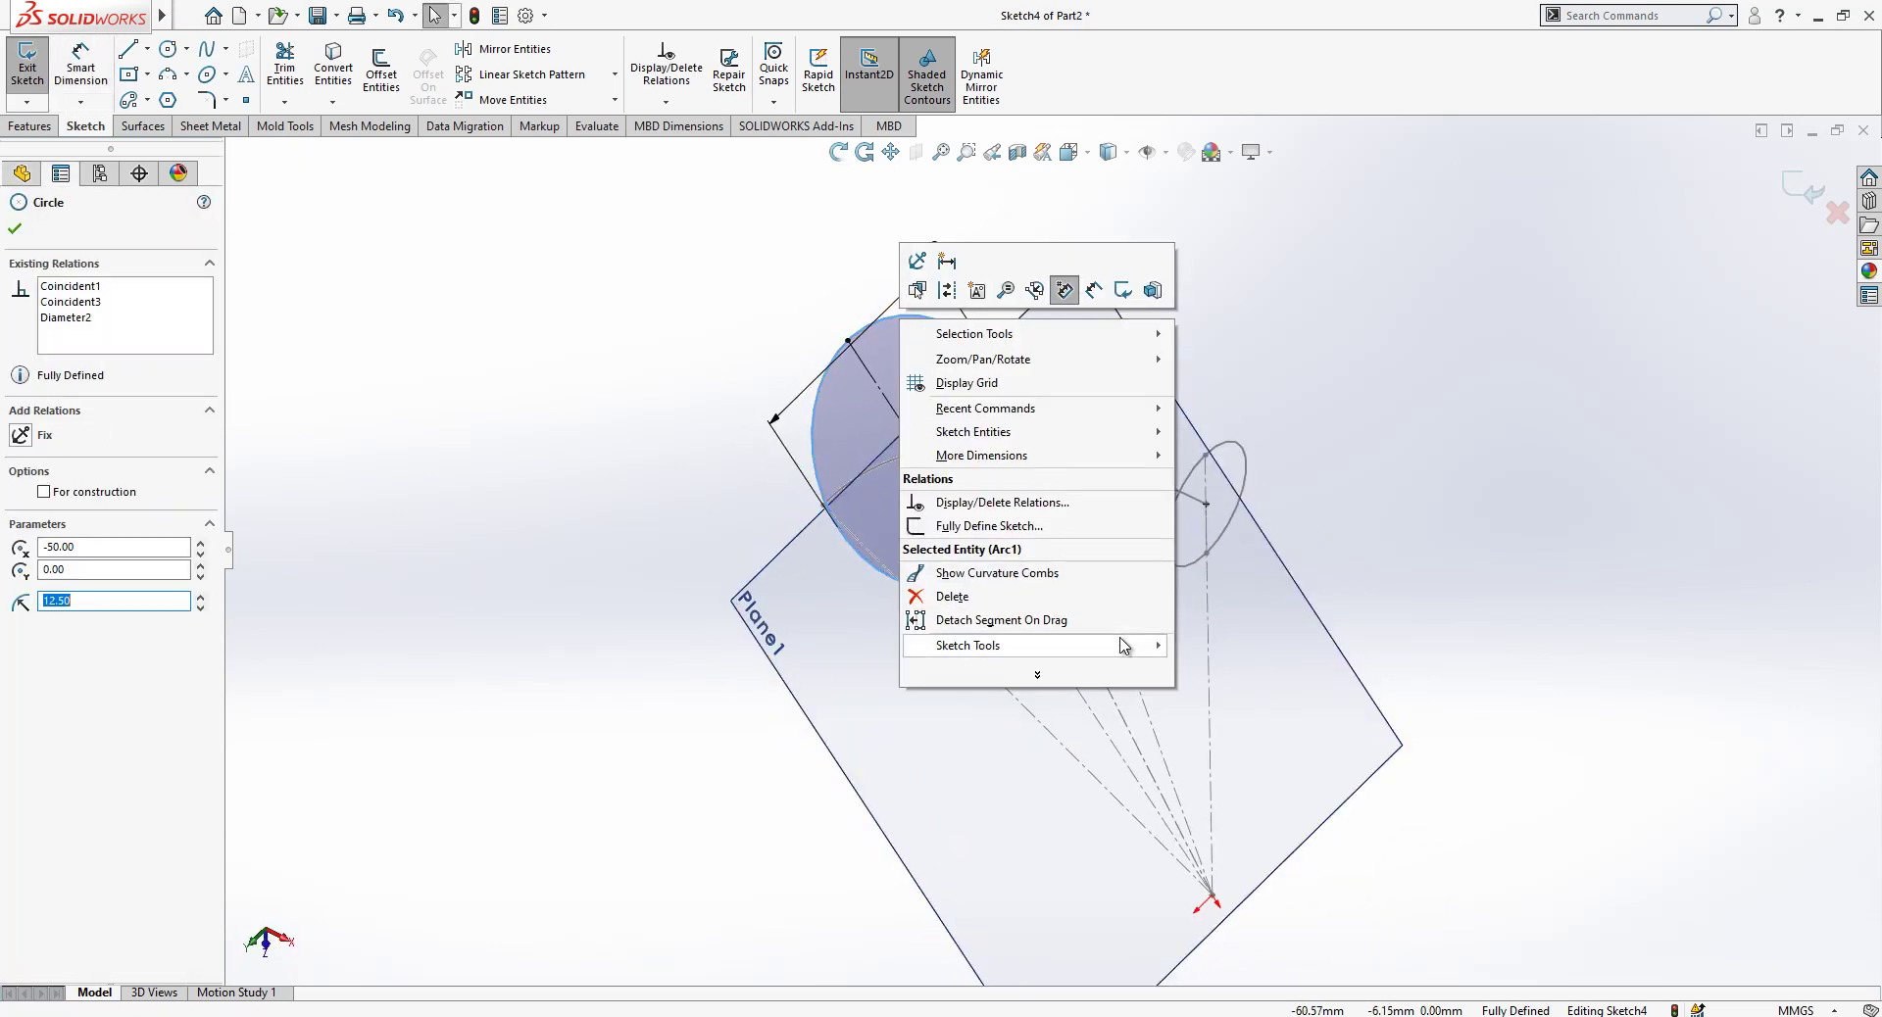
mouse_move(1124, 646)
left_click(1214, 951)
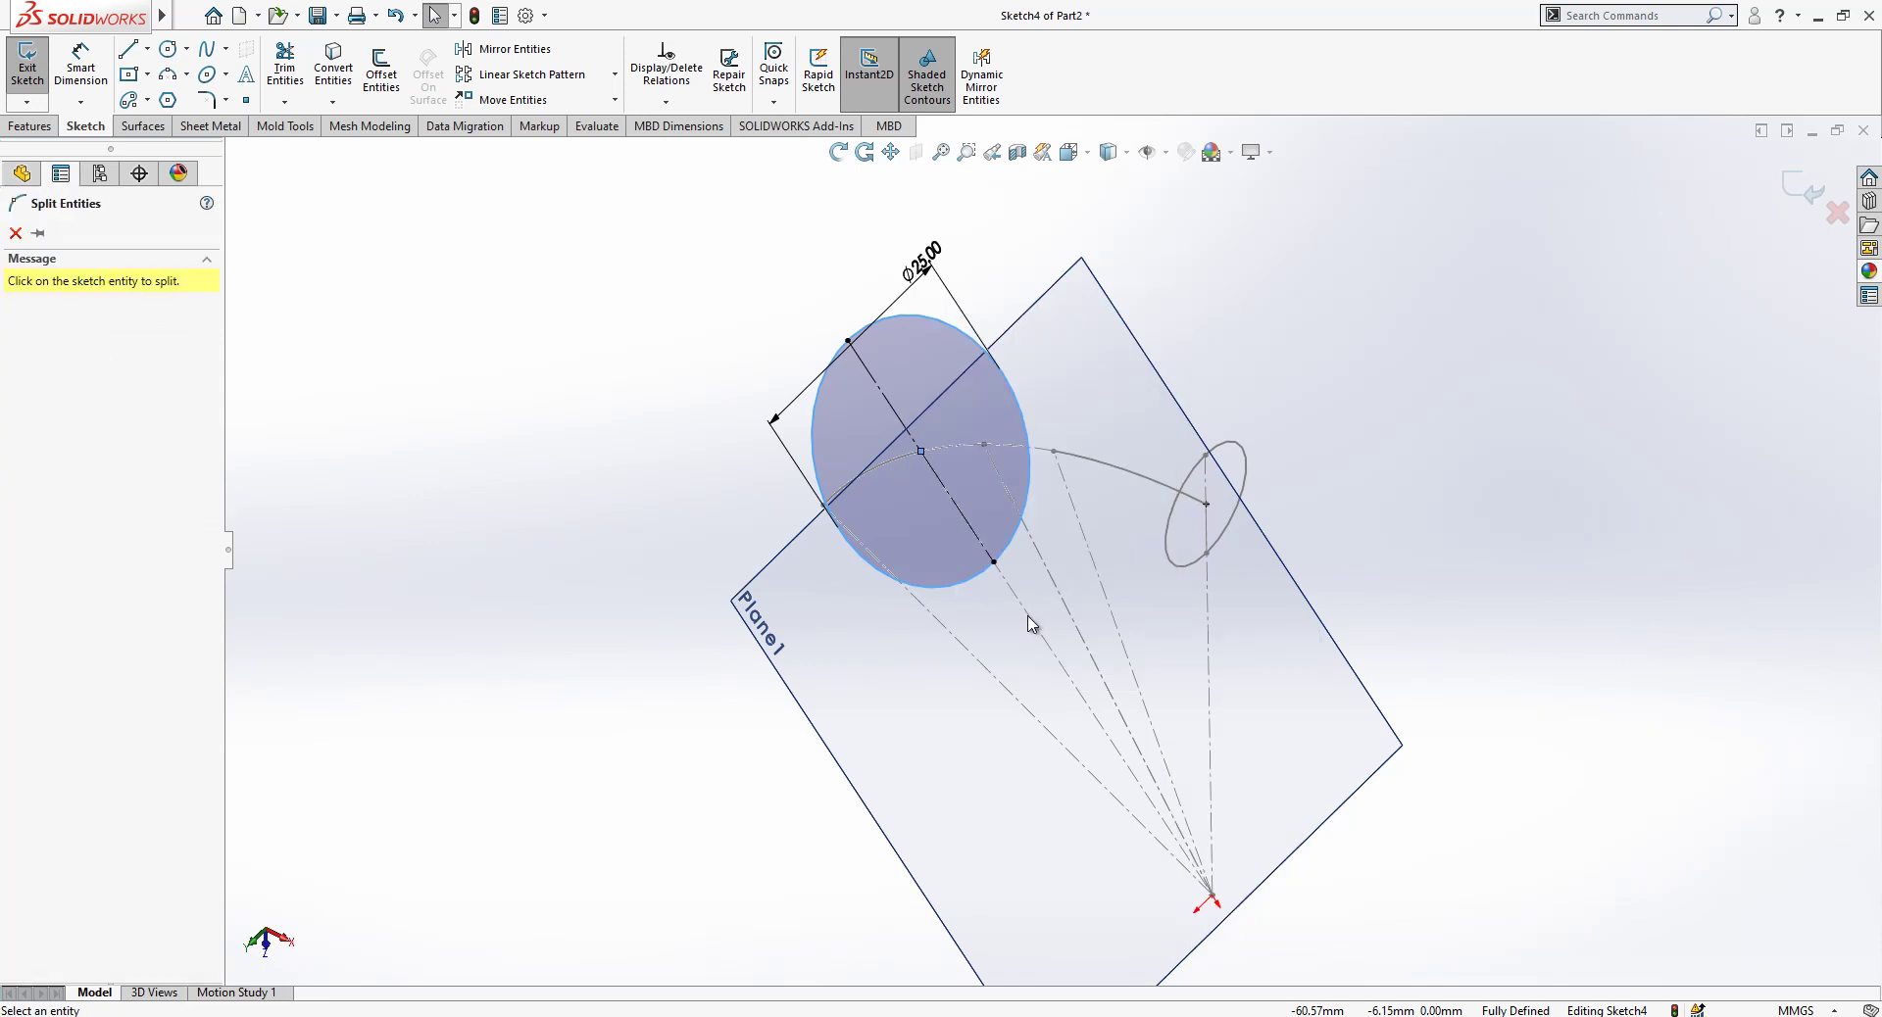
left_click(985, 566)
left_click(849, 342)
key("Escape")
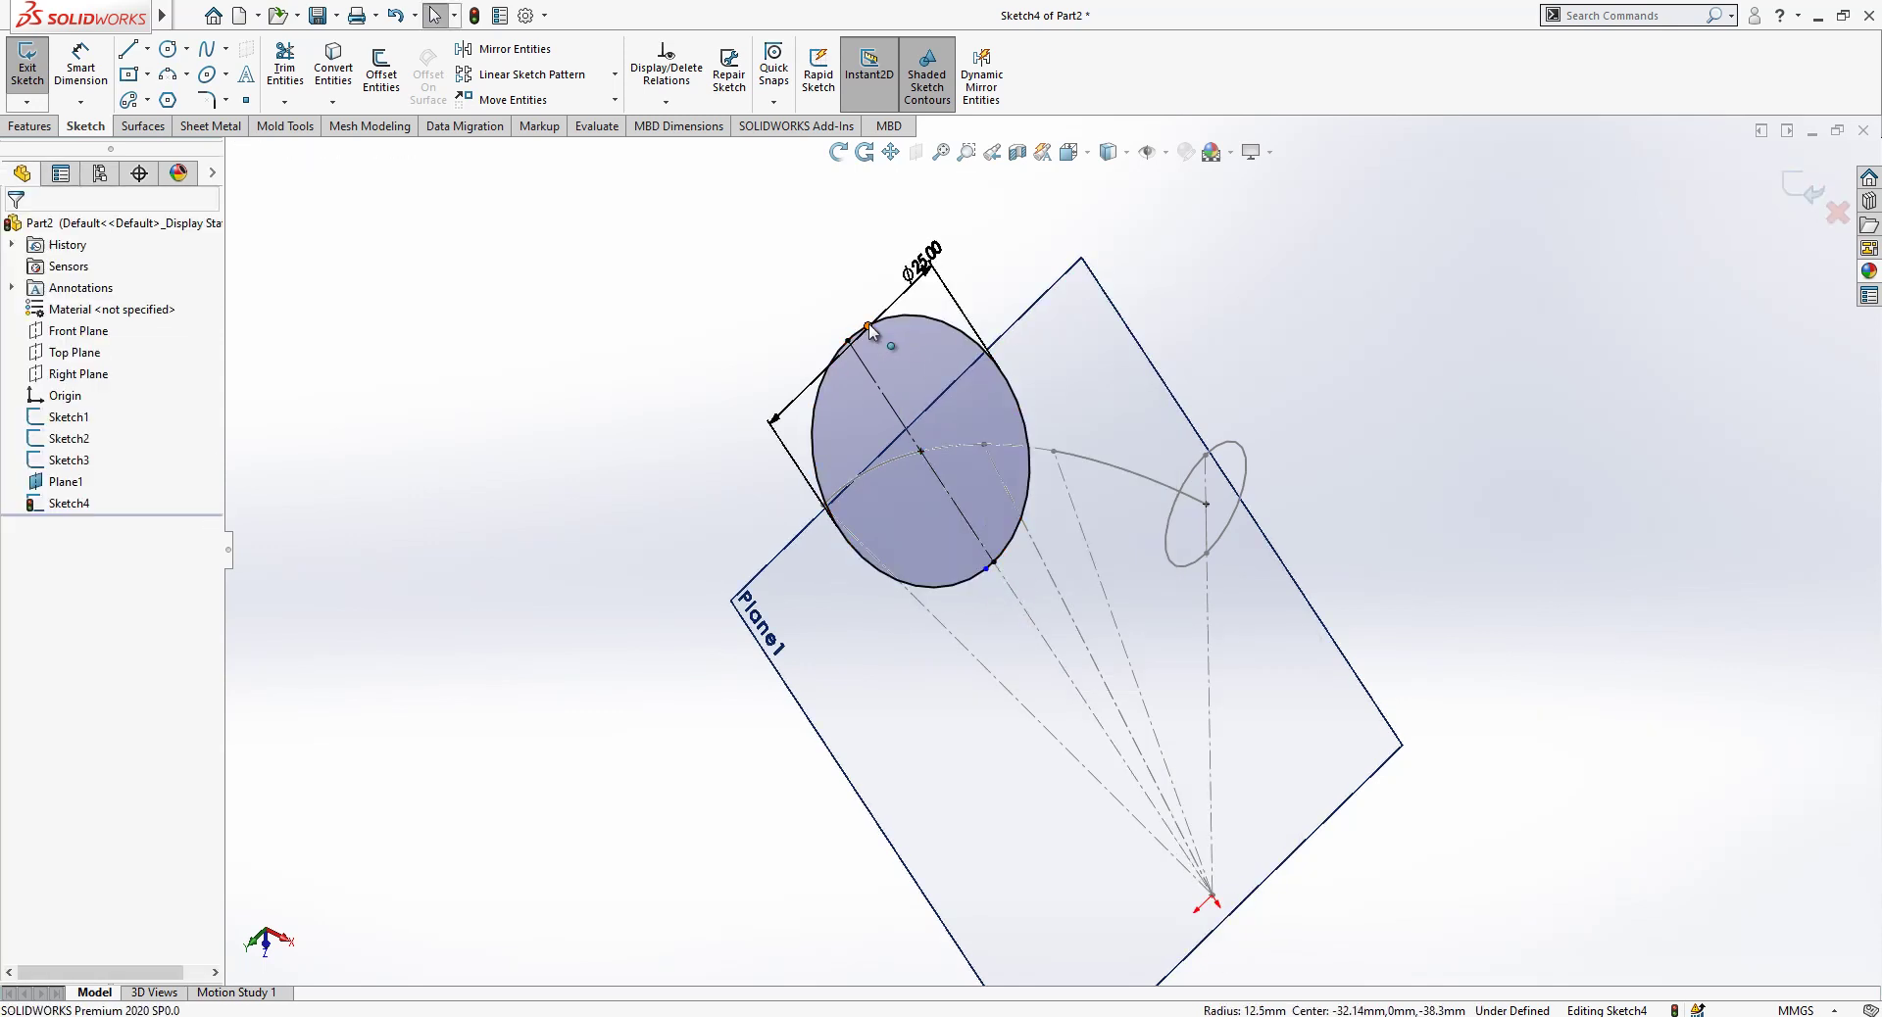
left_click(849, 341)
key("Escape")
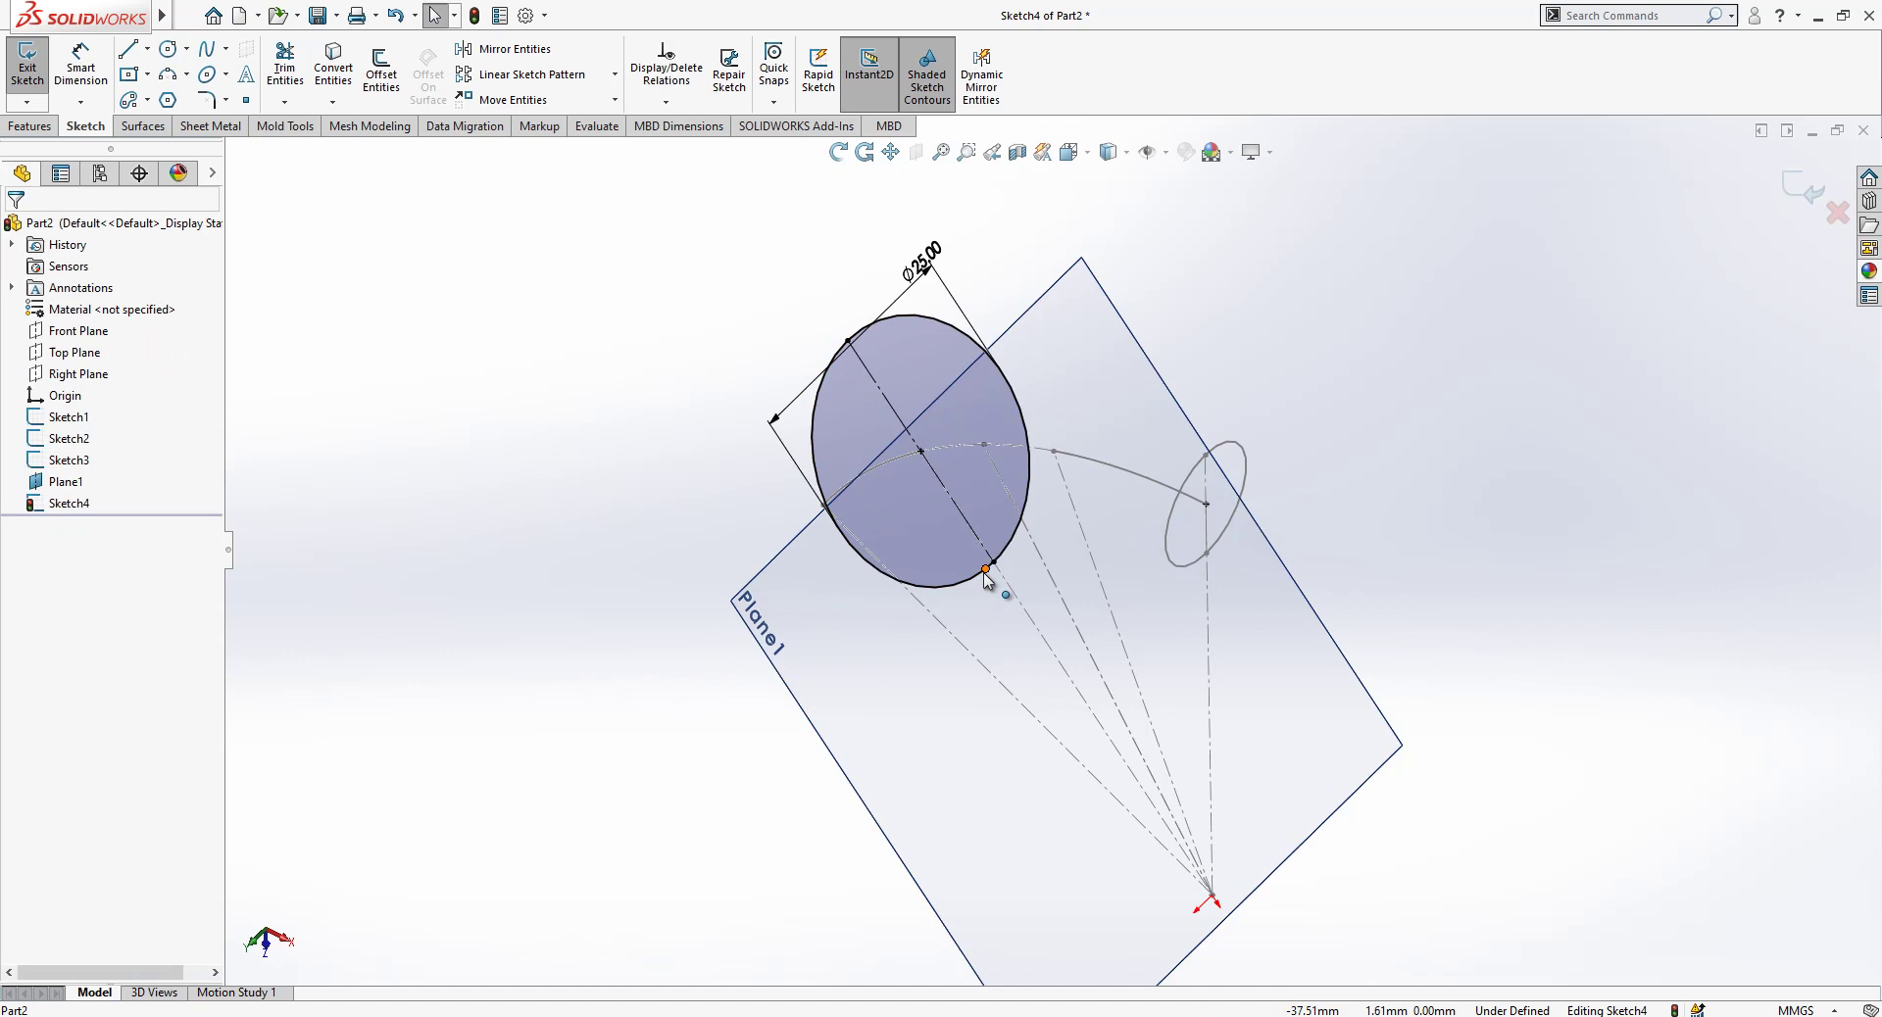
left_click_drag(985, 573, 1014, 558)
key("Escape")
Exit the circle sketch and hide Plane1.
left_click(1802, 186)
left_click(1076, 306)
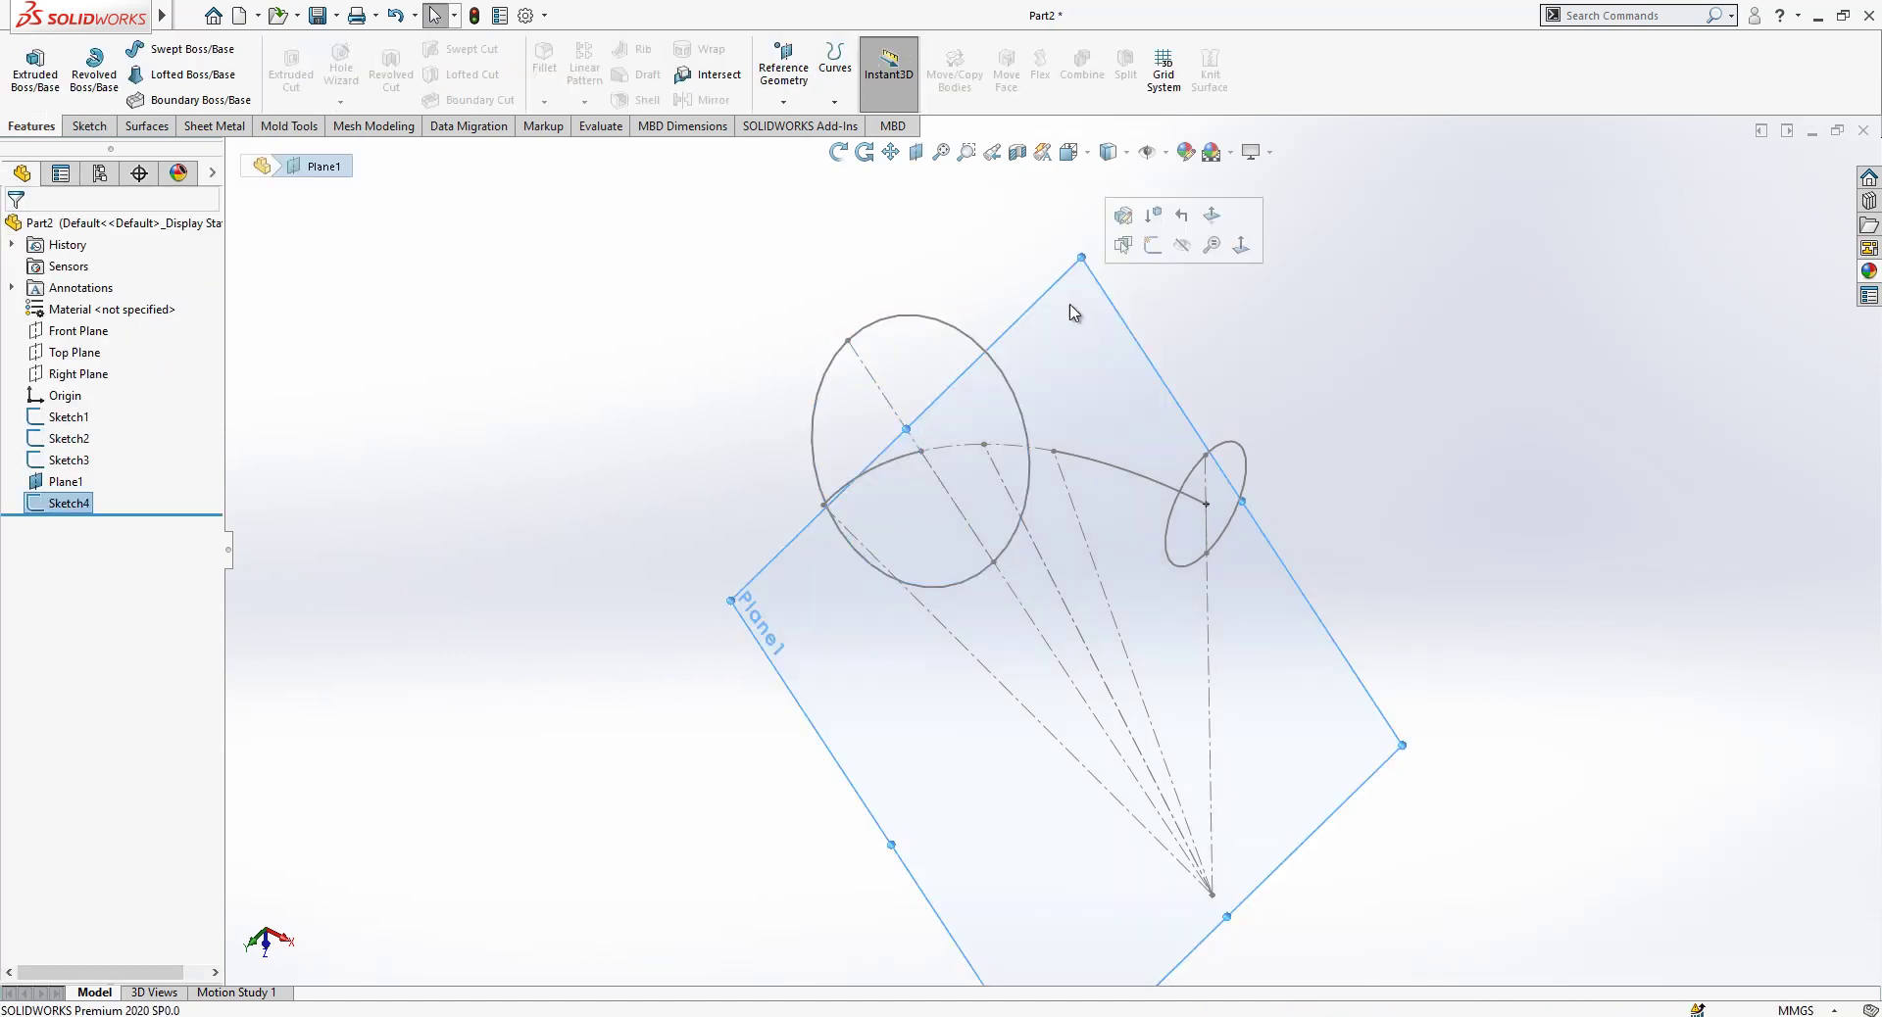
left_click(1184, 247)
mouse_move(1266, 609)
middle_mouse_down()
mouse_move(1504, 673)
mouse_move(1271, 634)
mouse_move(1114, 565)
middle_mouse_up()
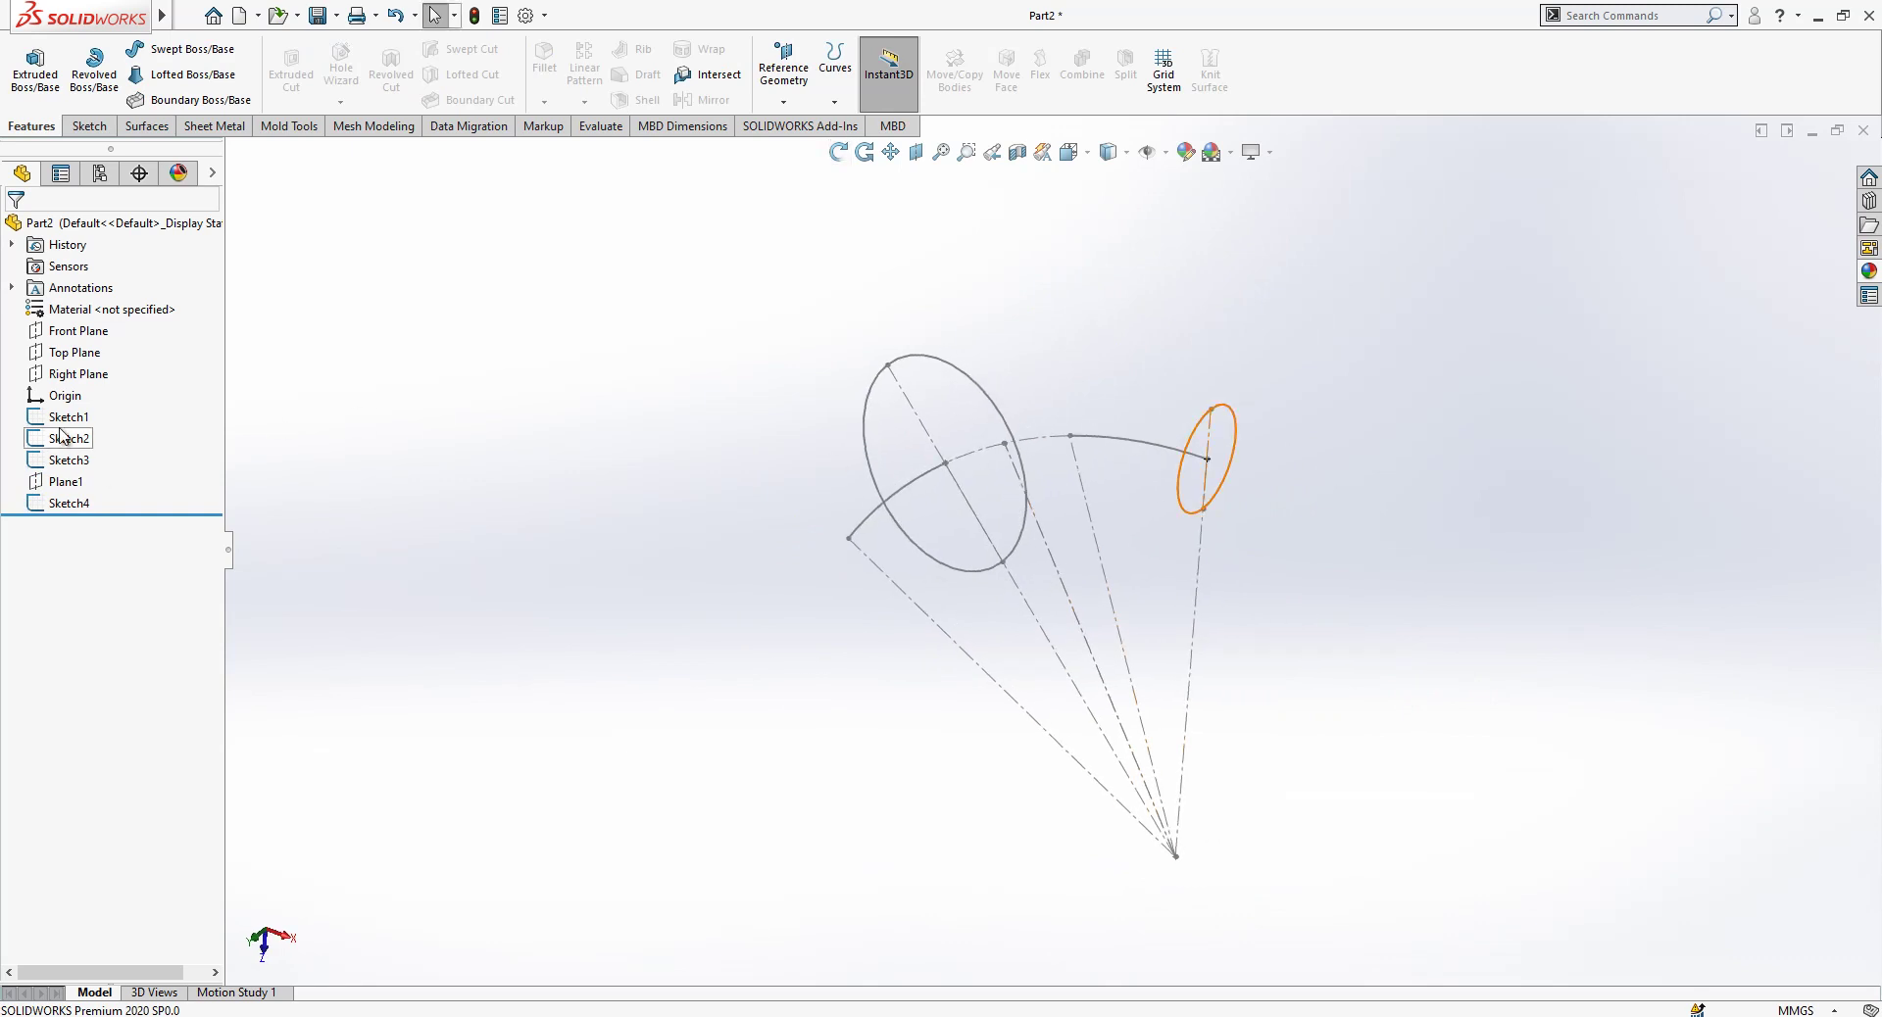
Sweep the small ellipse along its arc to create Surface-Sweep1.
left_click(92, 128)
left_click(143, 128)
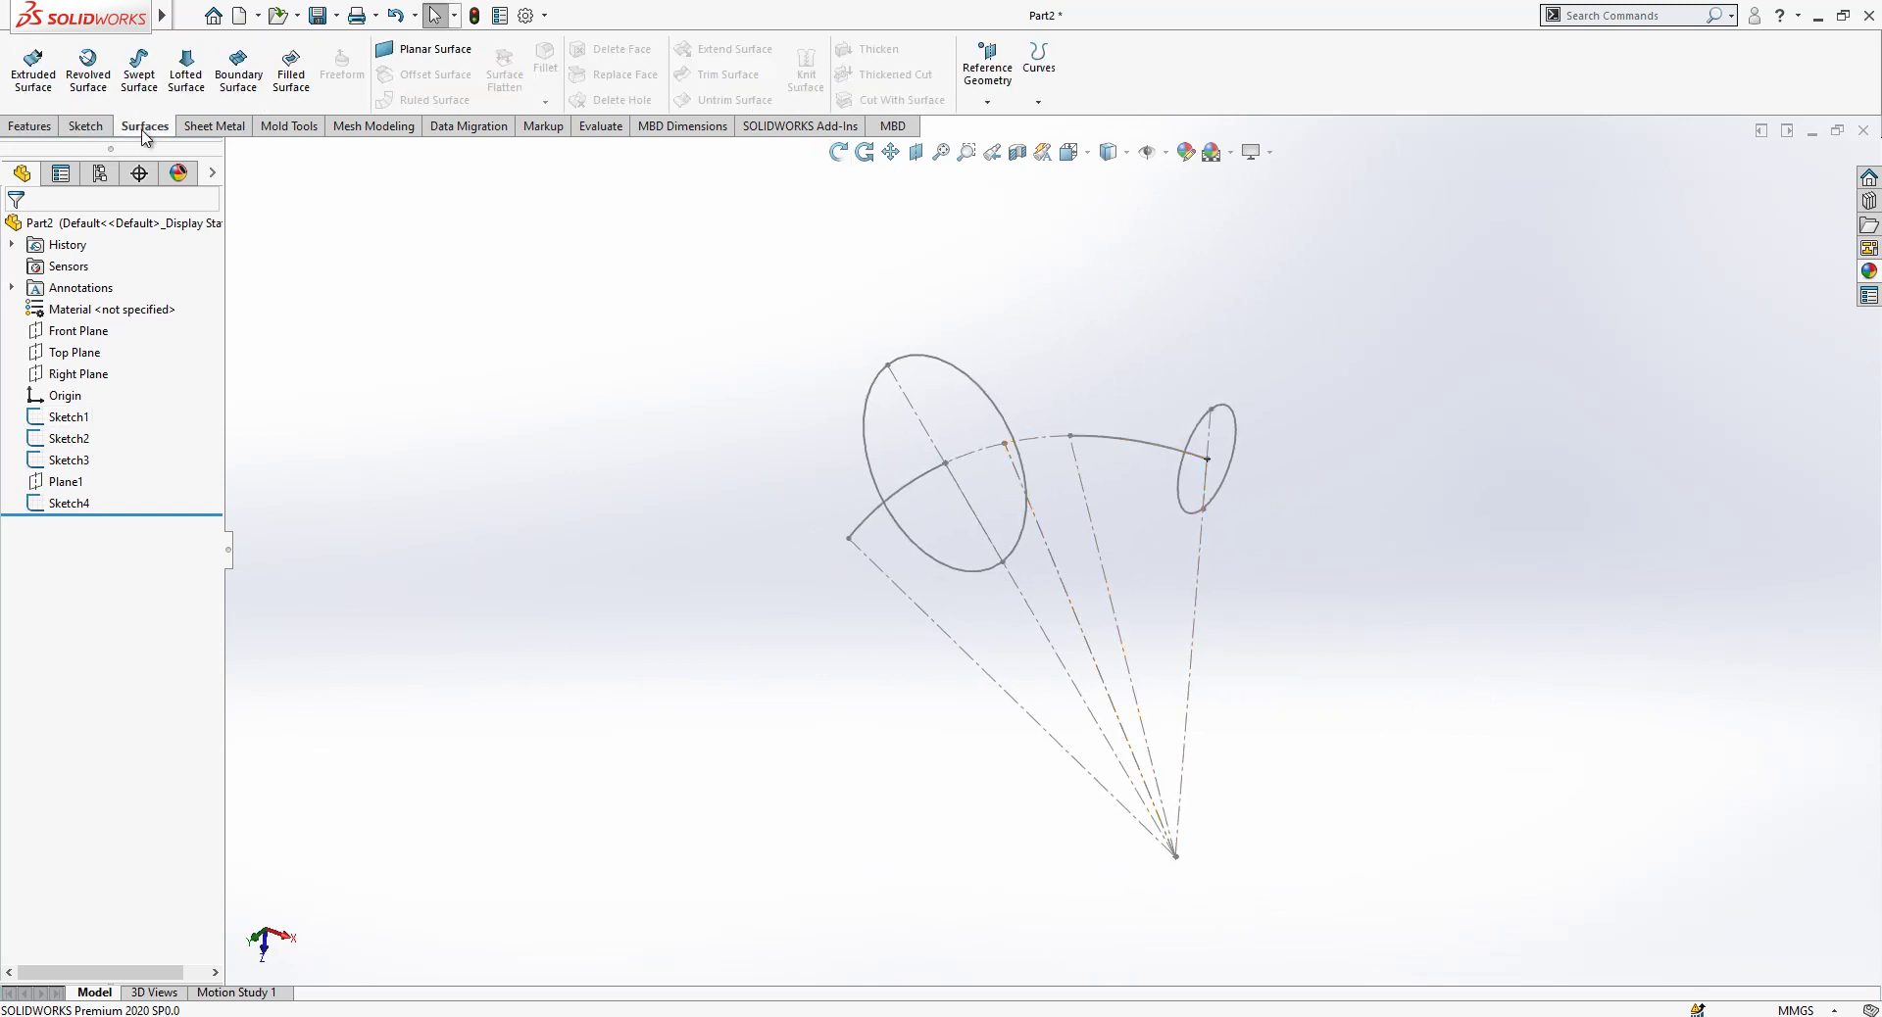
left_click(147, 77)
left_click(1232, 409)
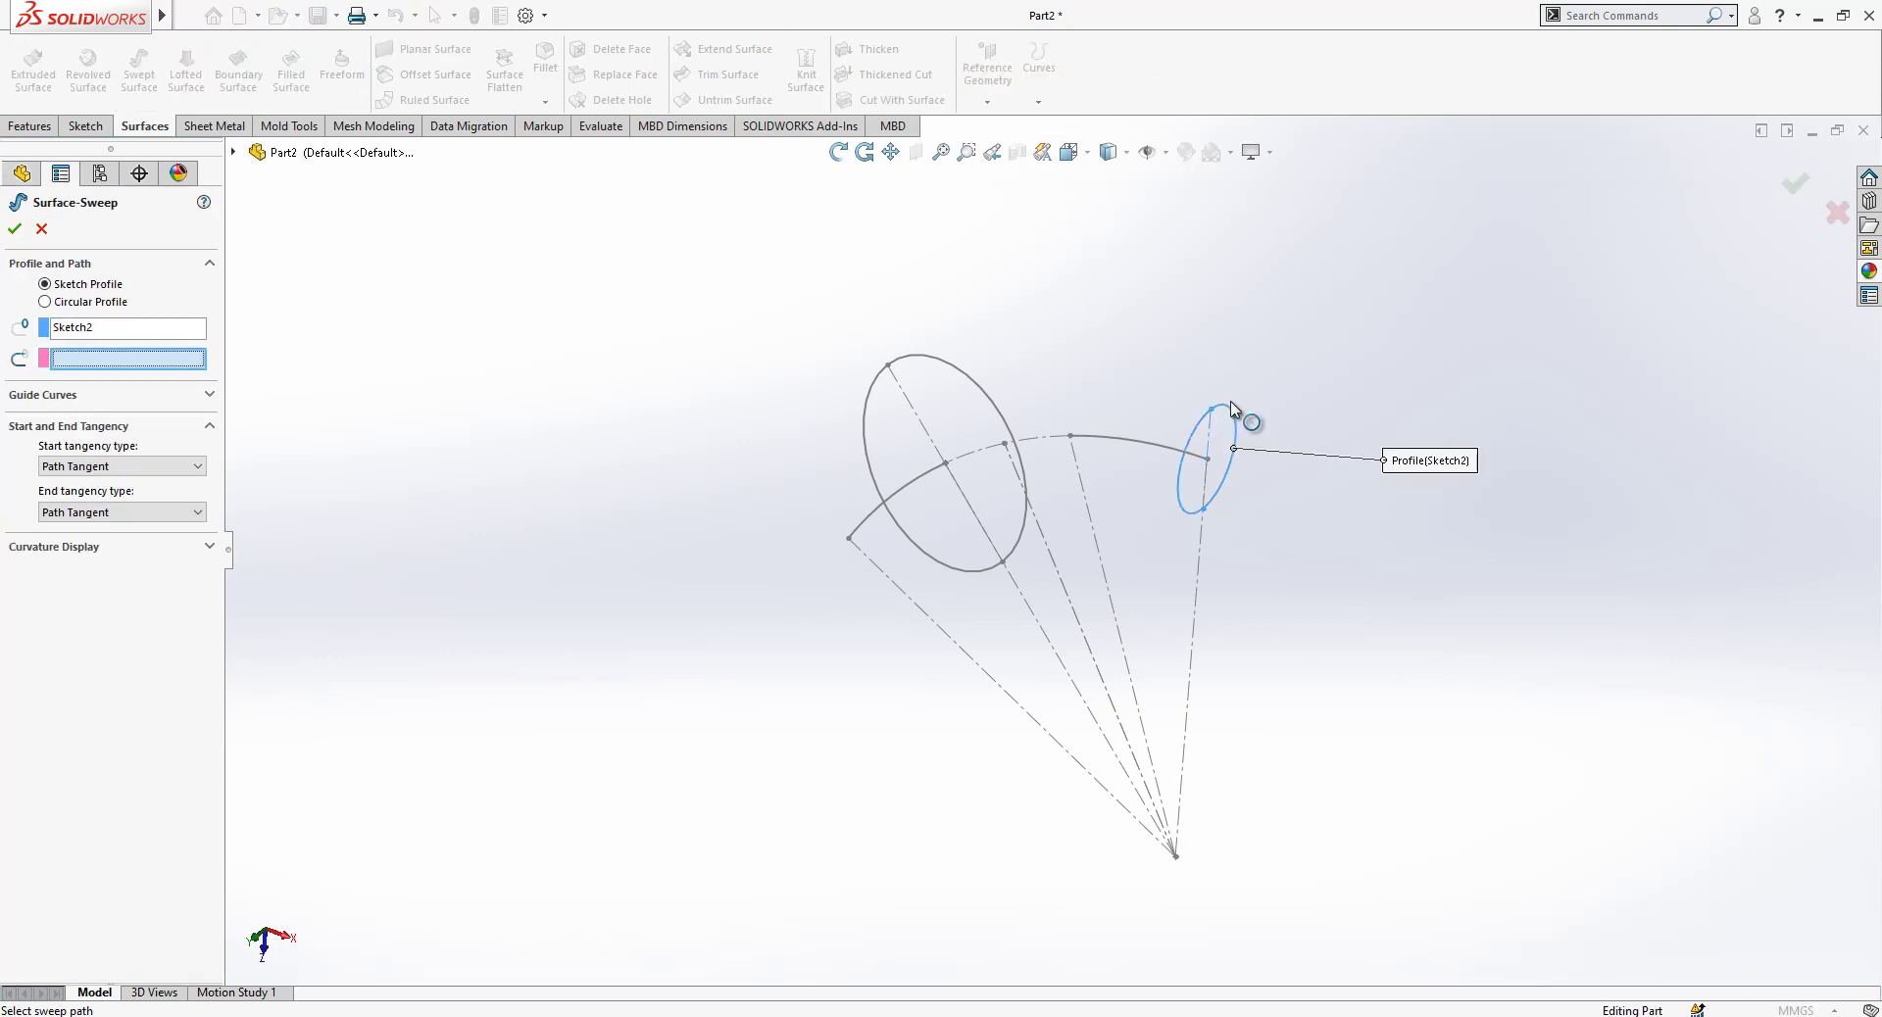
left_click(1150, 448)
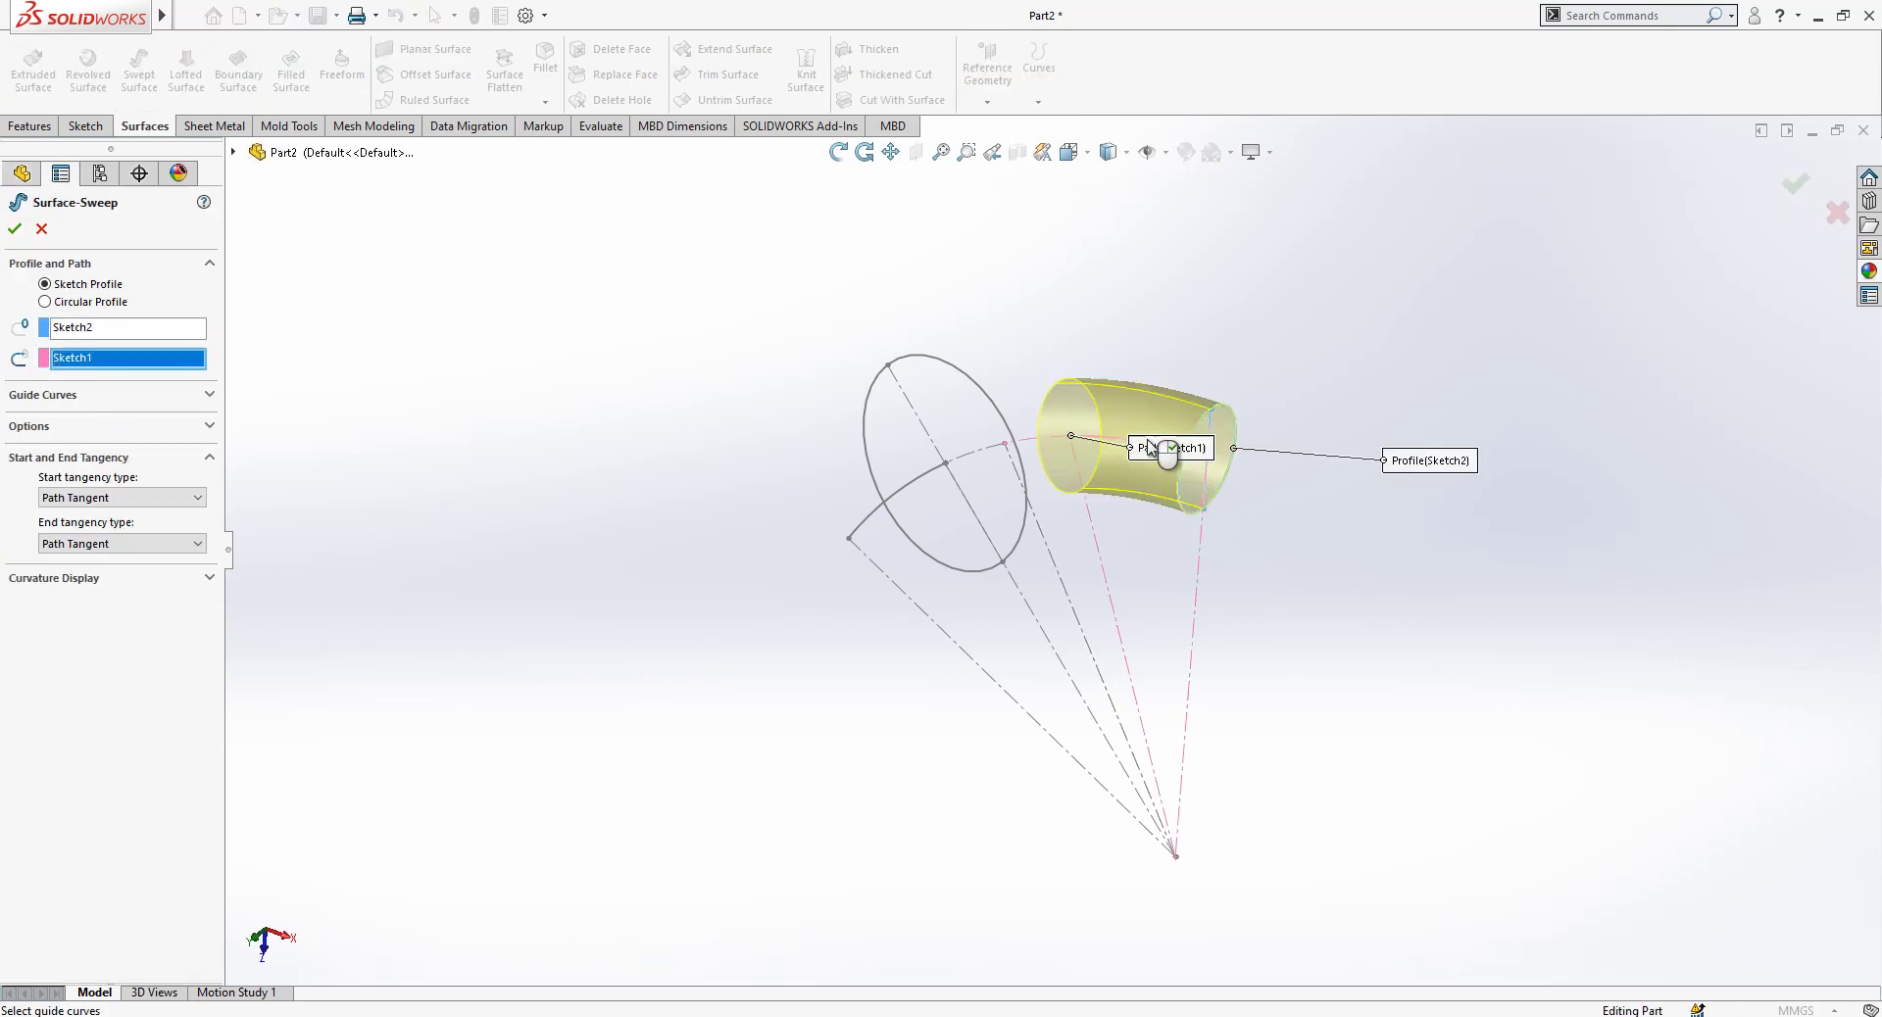
right_click(1163, 513)
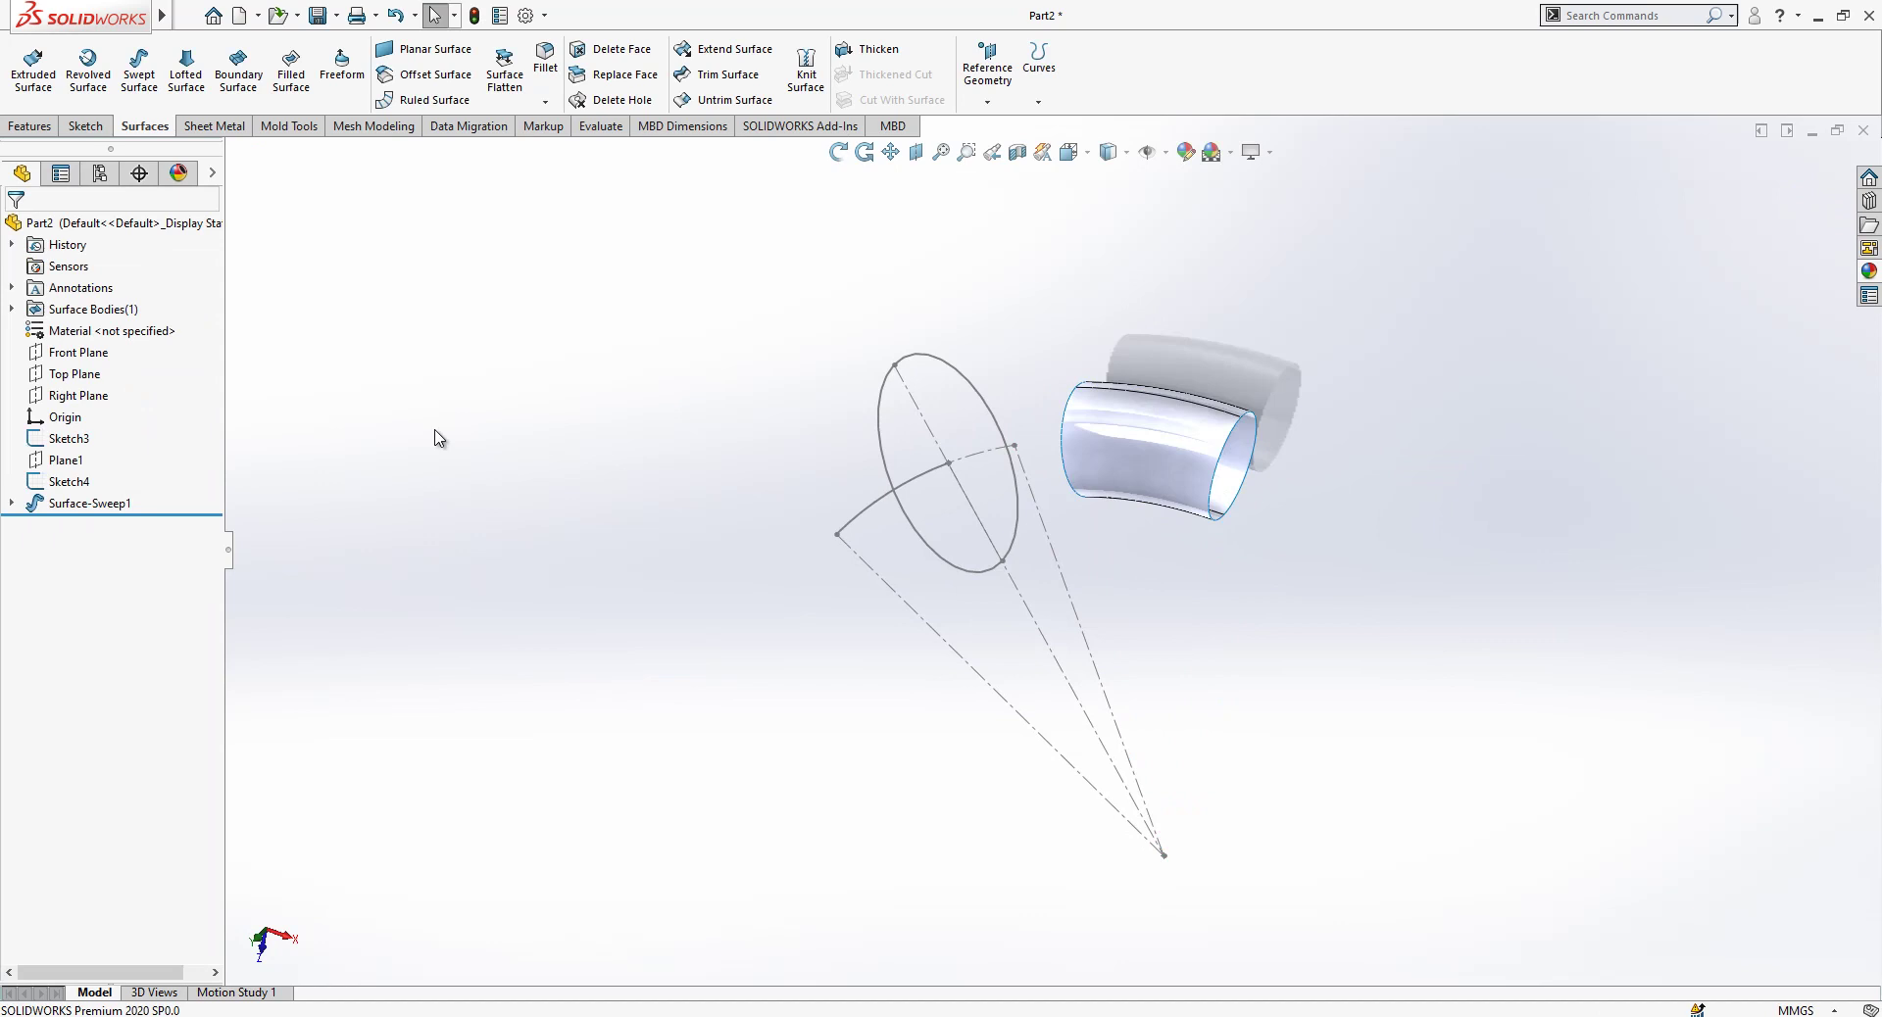
Sweep the Ø25 circle along the Sketch3 arc to create Surface-Sweep2.
left_click(139, 86)
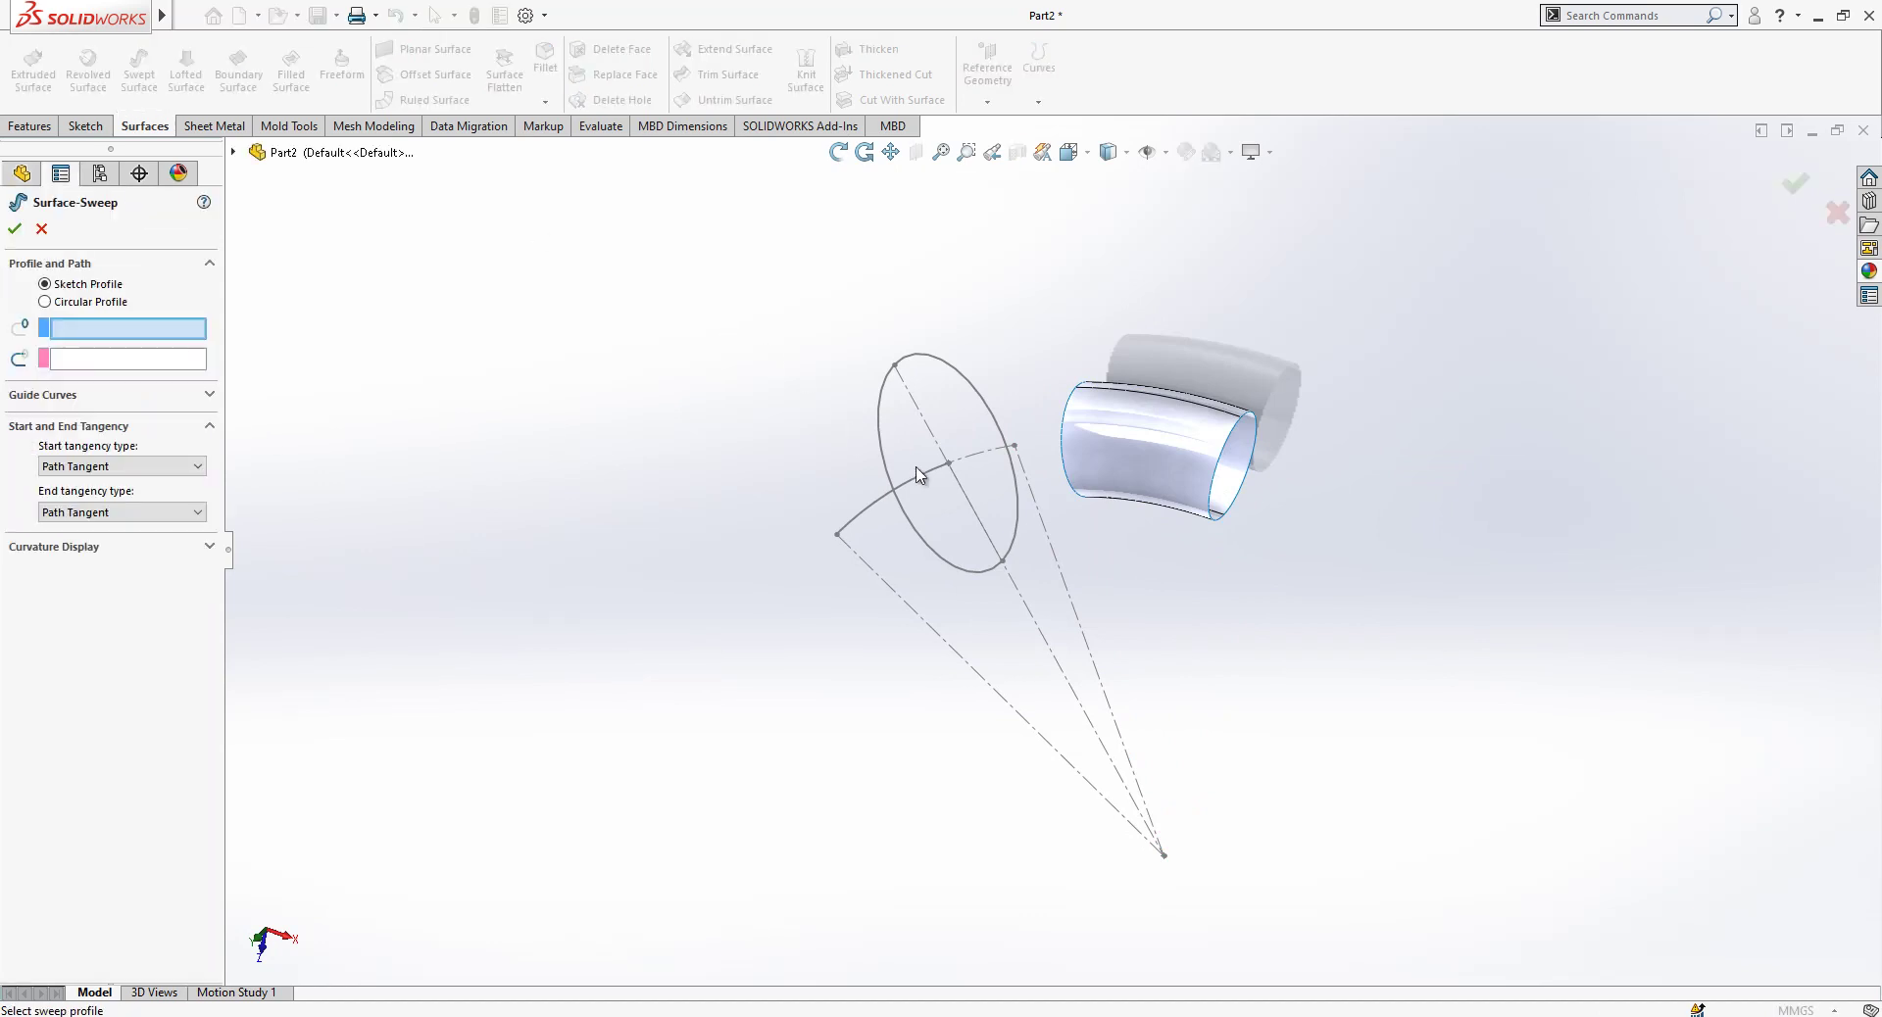
left_click(881, 440)
left_click(931, 474)
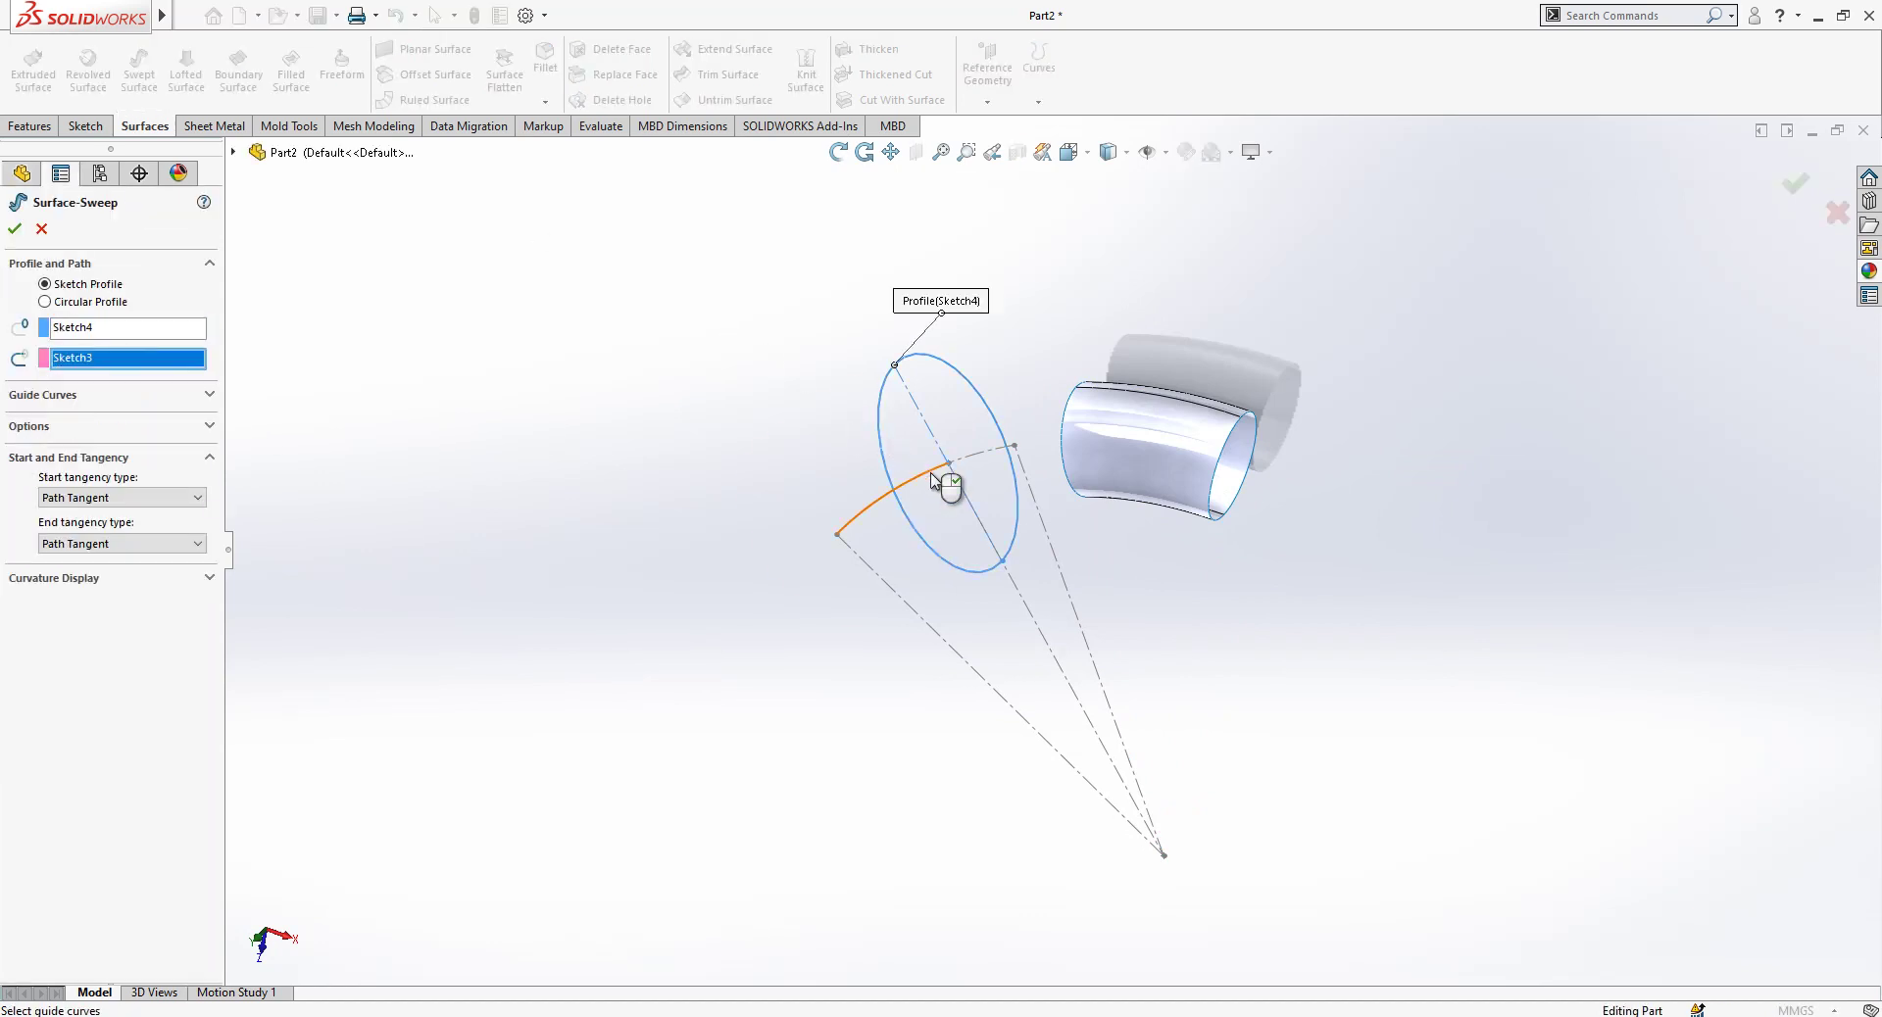
left_click(14, 229)
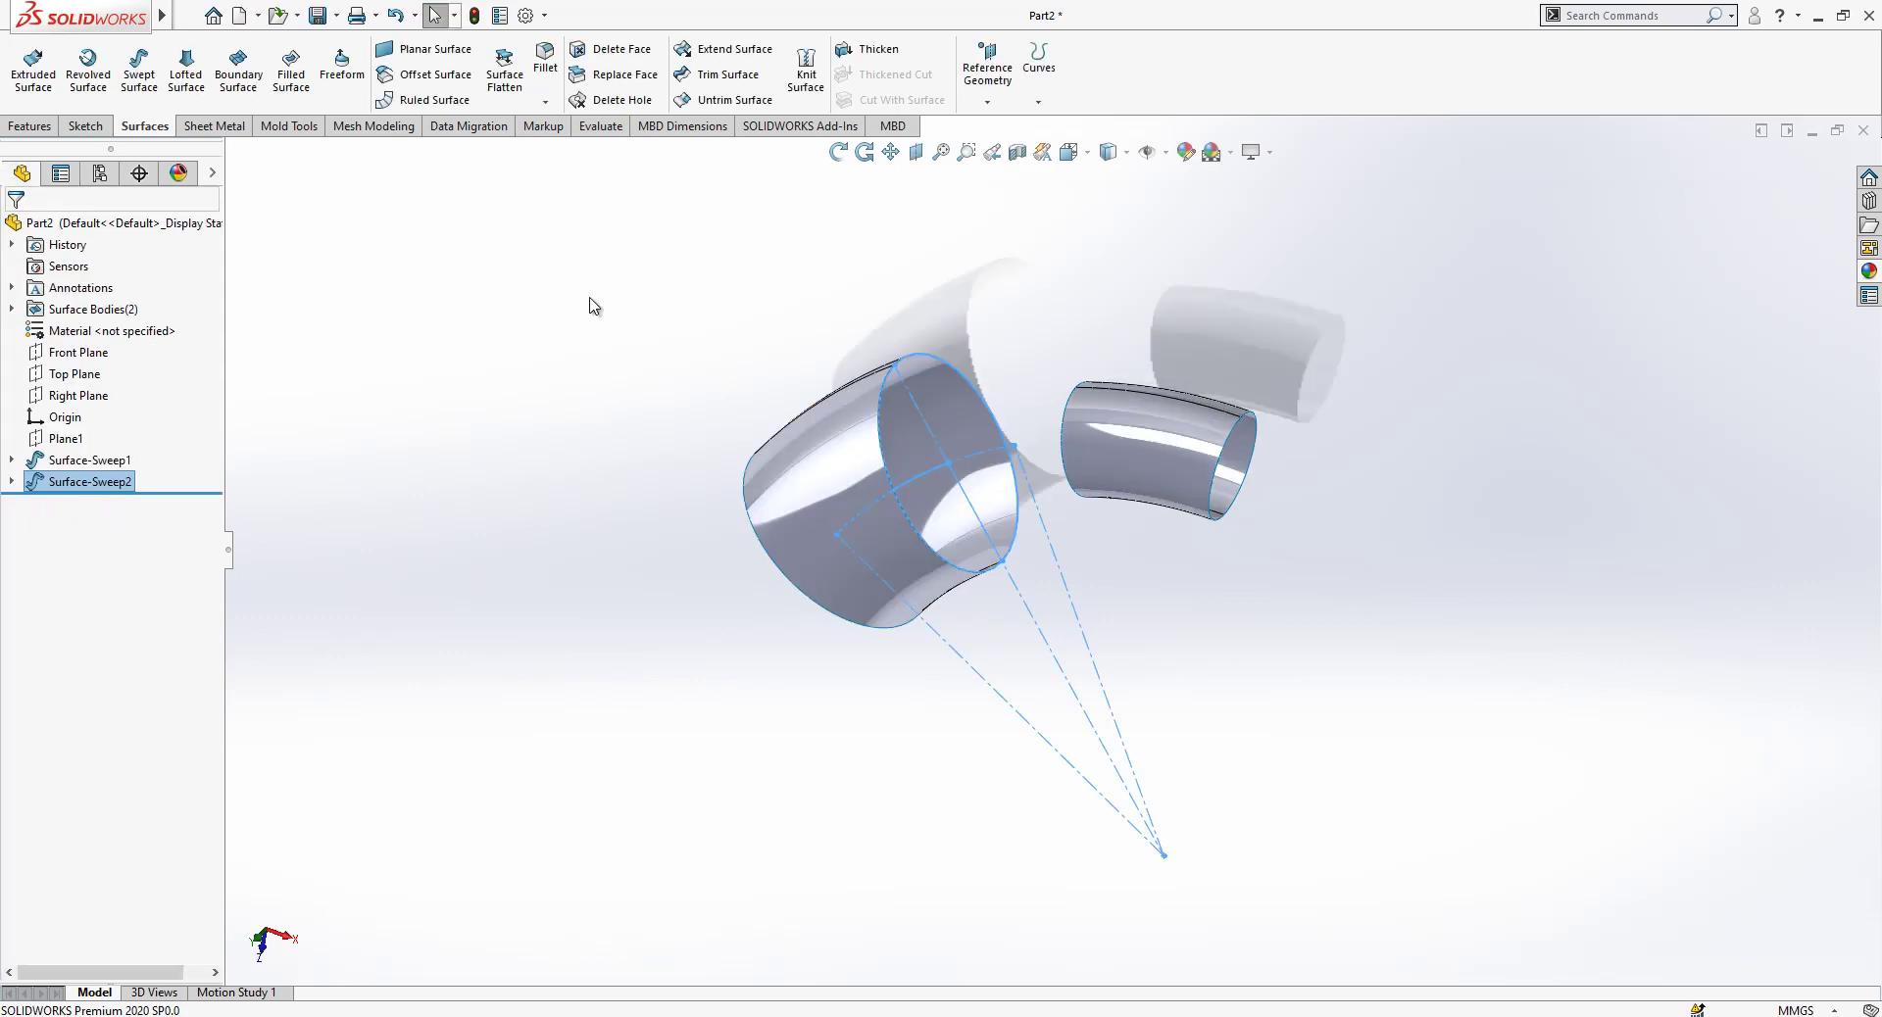
middle_click_drag(980, 441, 1137, 441)
scroll(1149, 432, "down", 2)
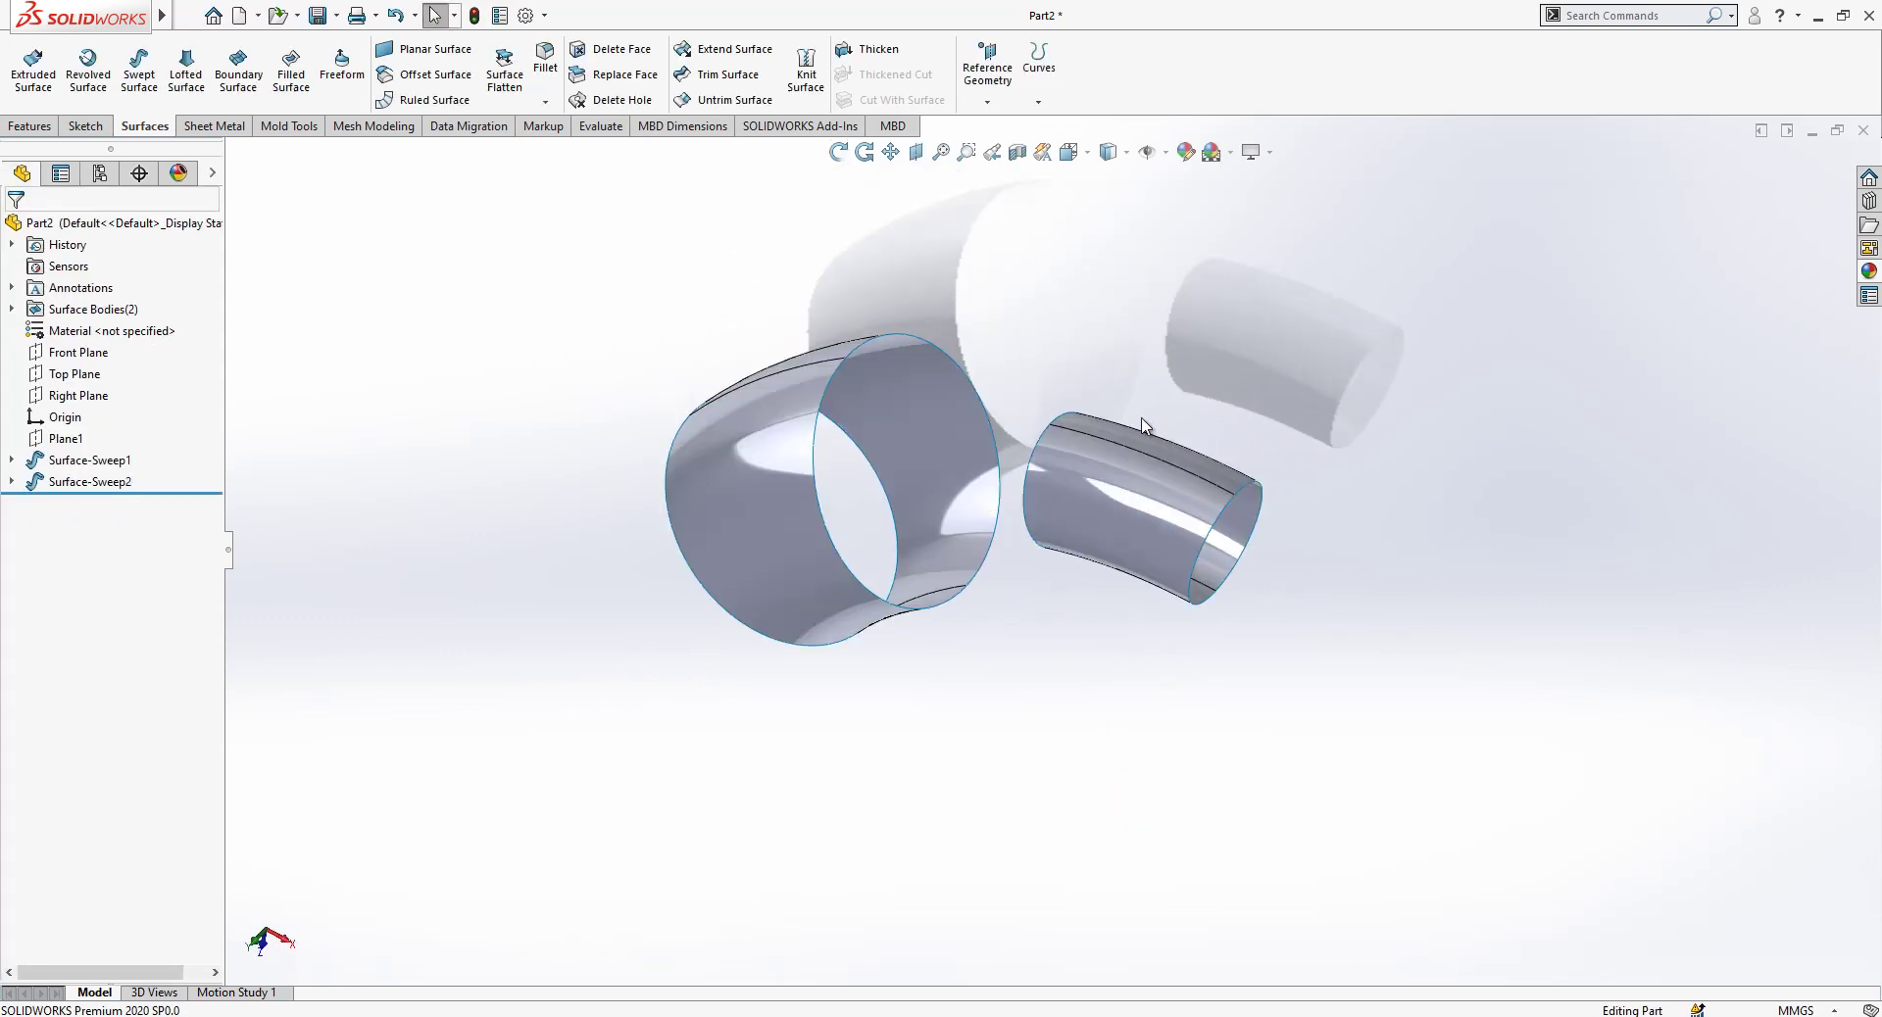
Start a lofted surface between the large tube's and small tube's circular end edges.
left_click(186, 69)
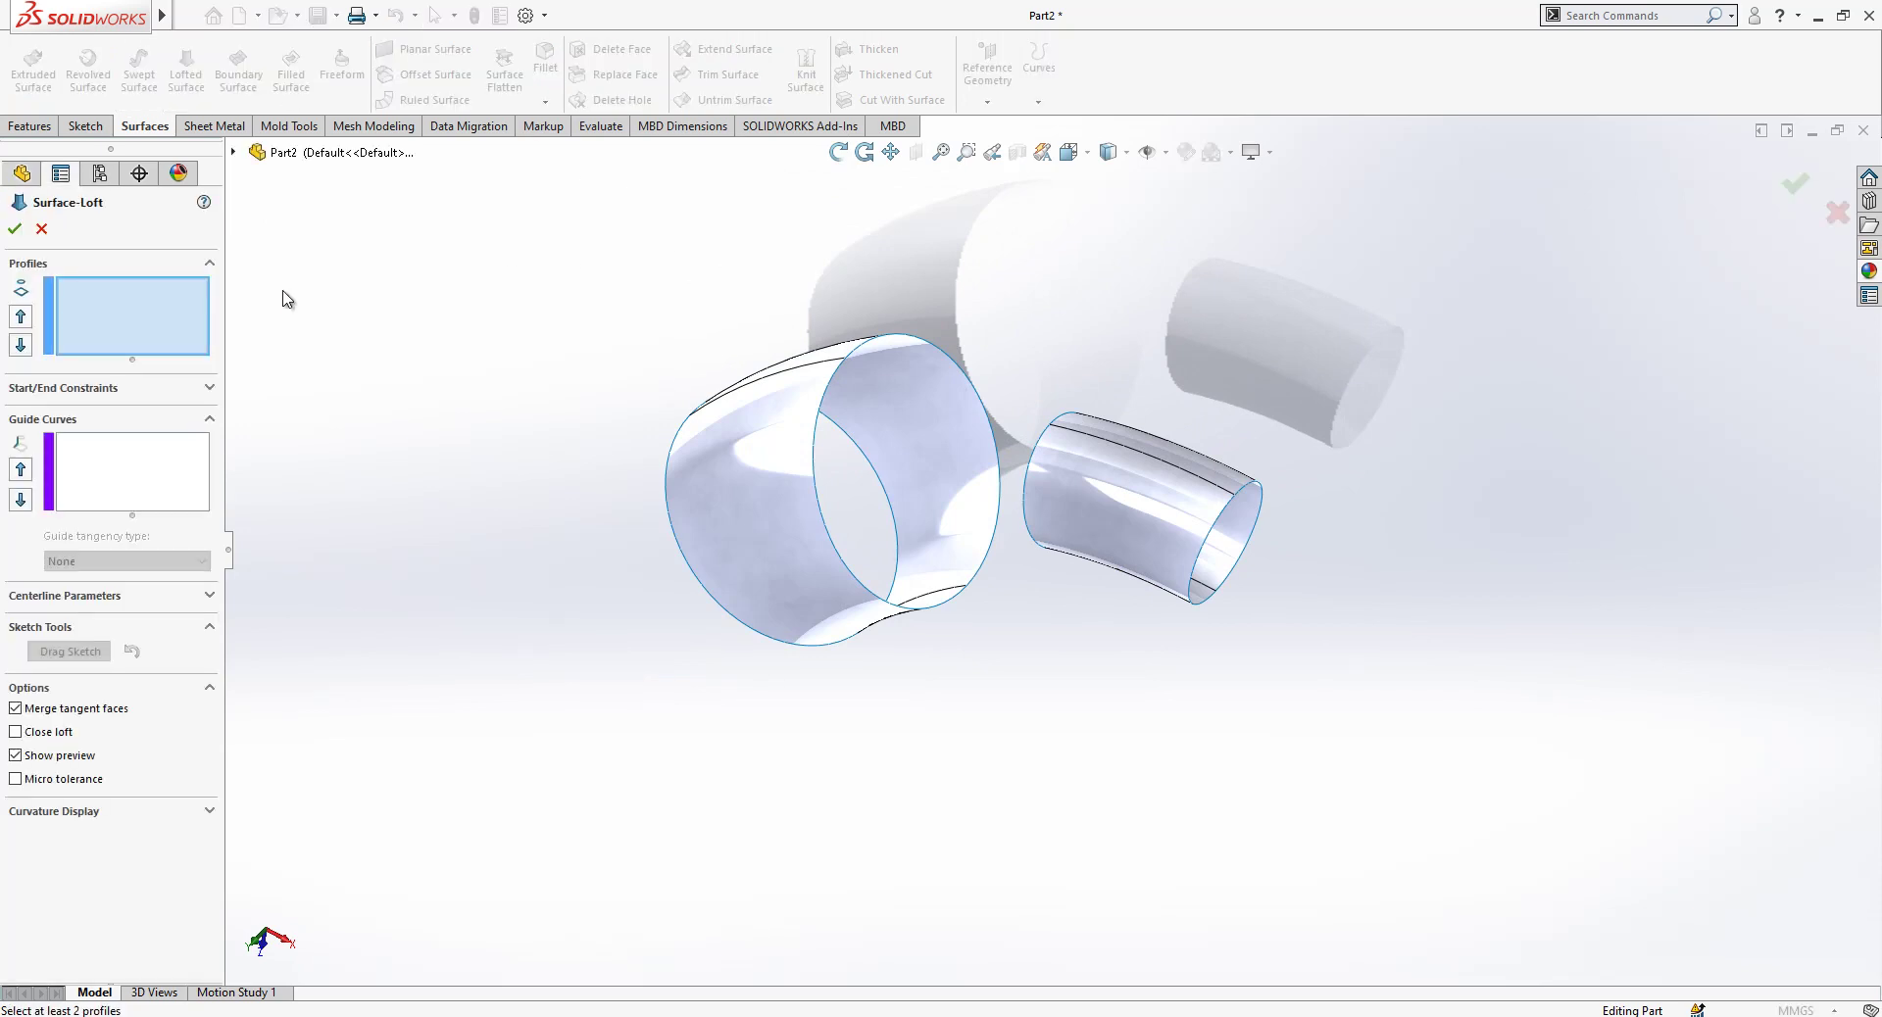
right_click(140, 308)
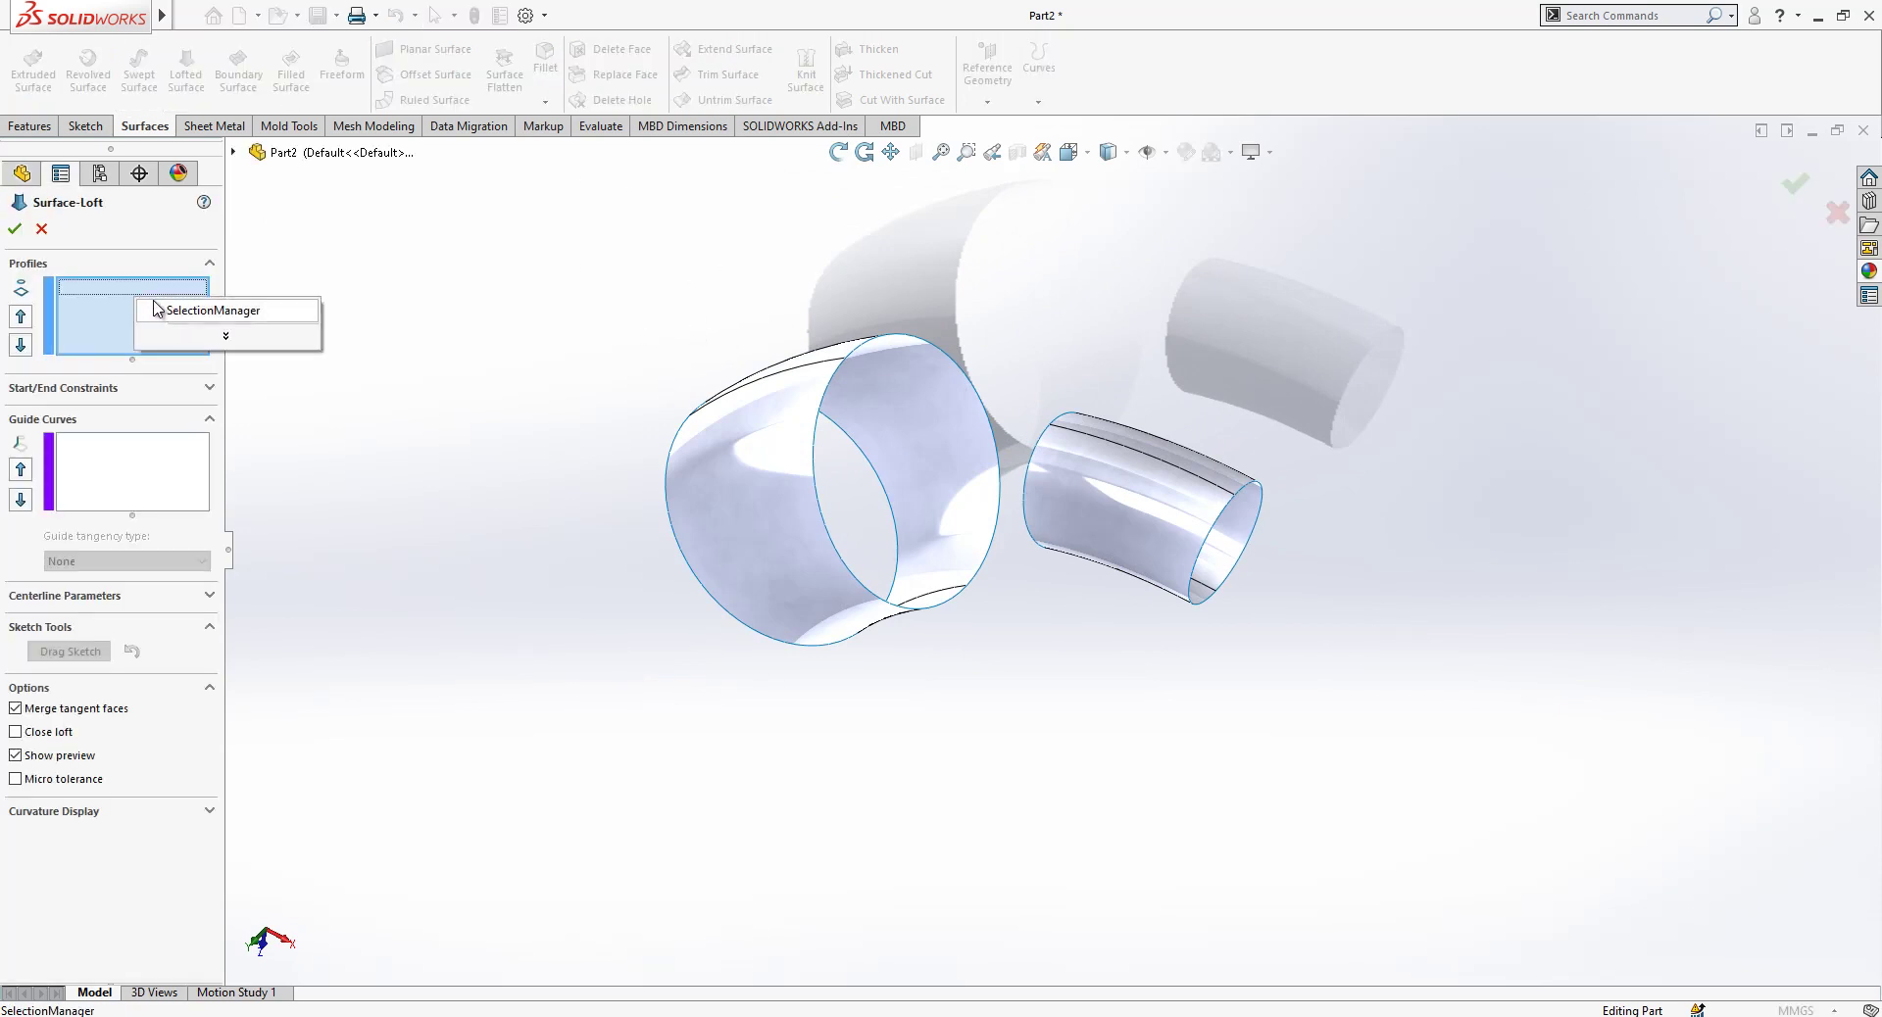
left_click(166, 311)
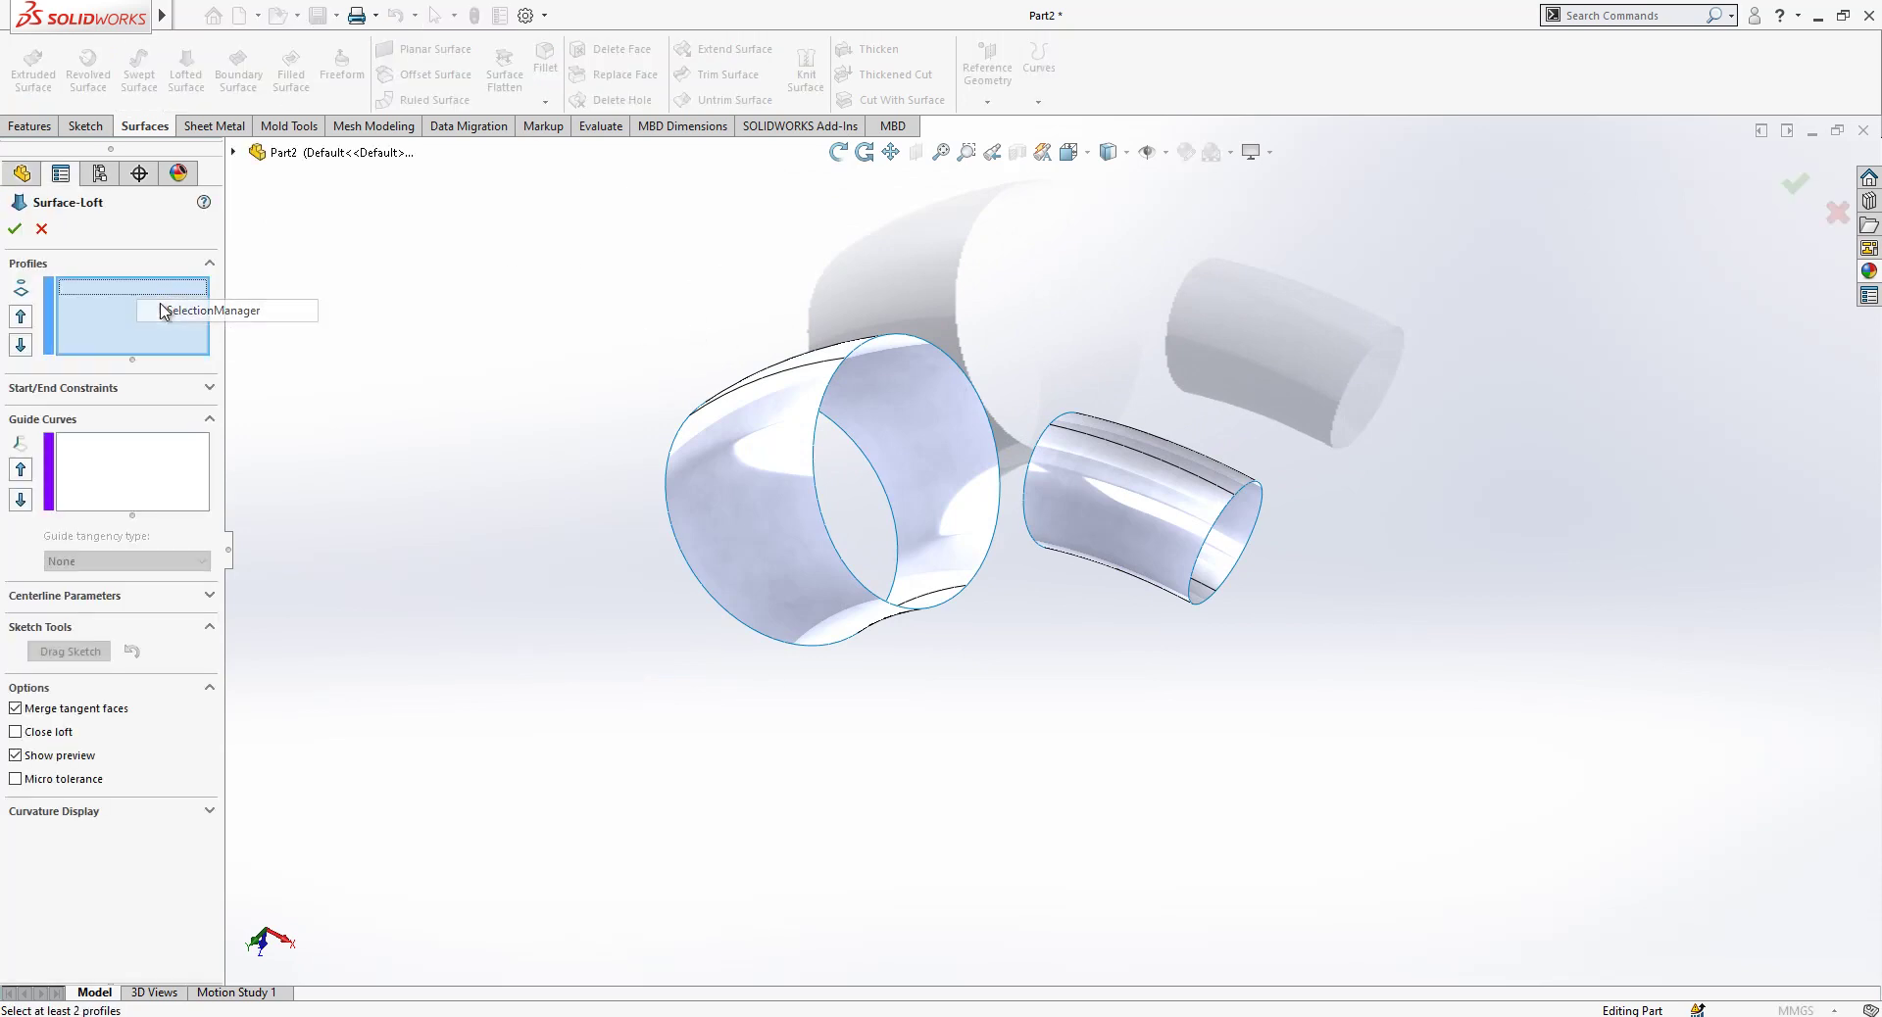
left_click(838, 372)
left_click(1258, 150)
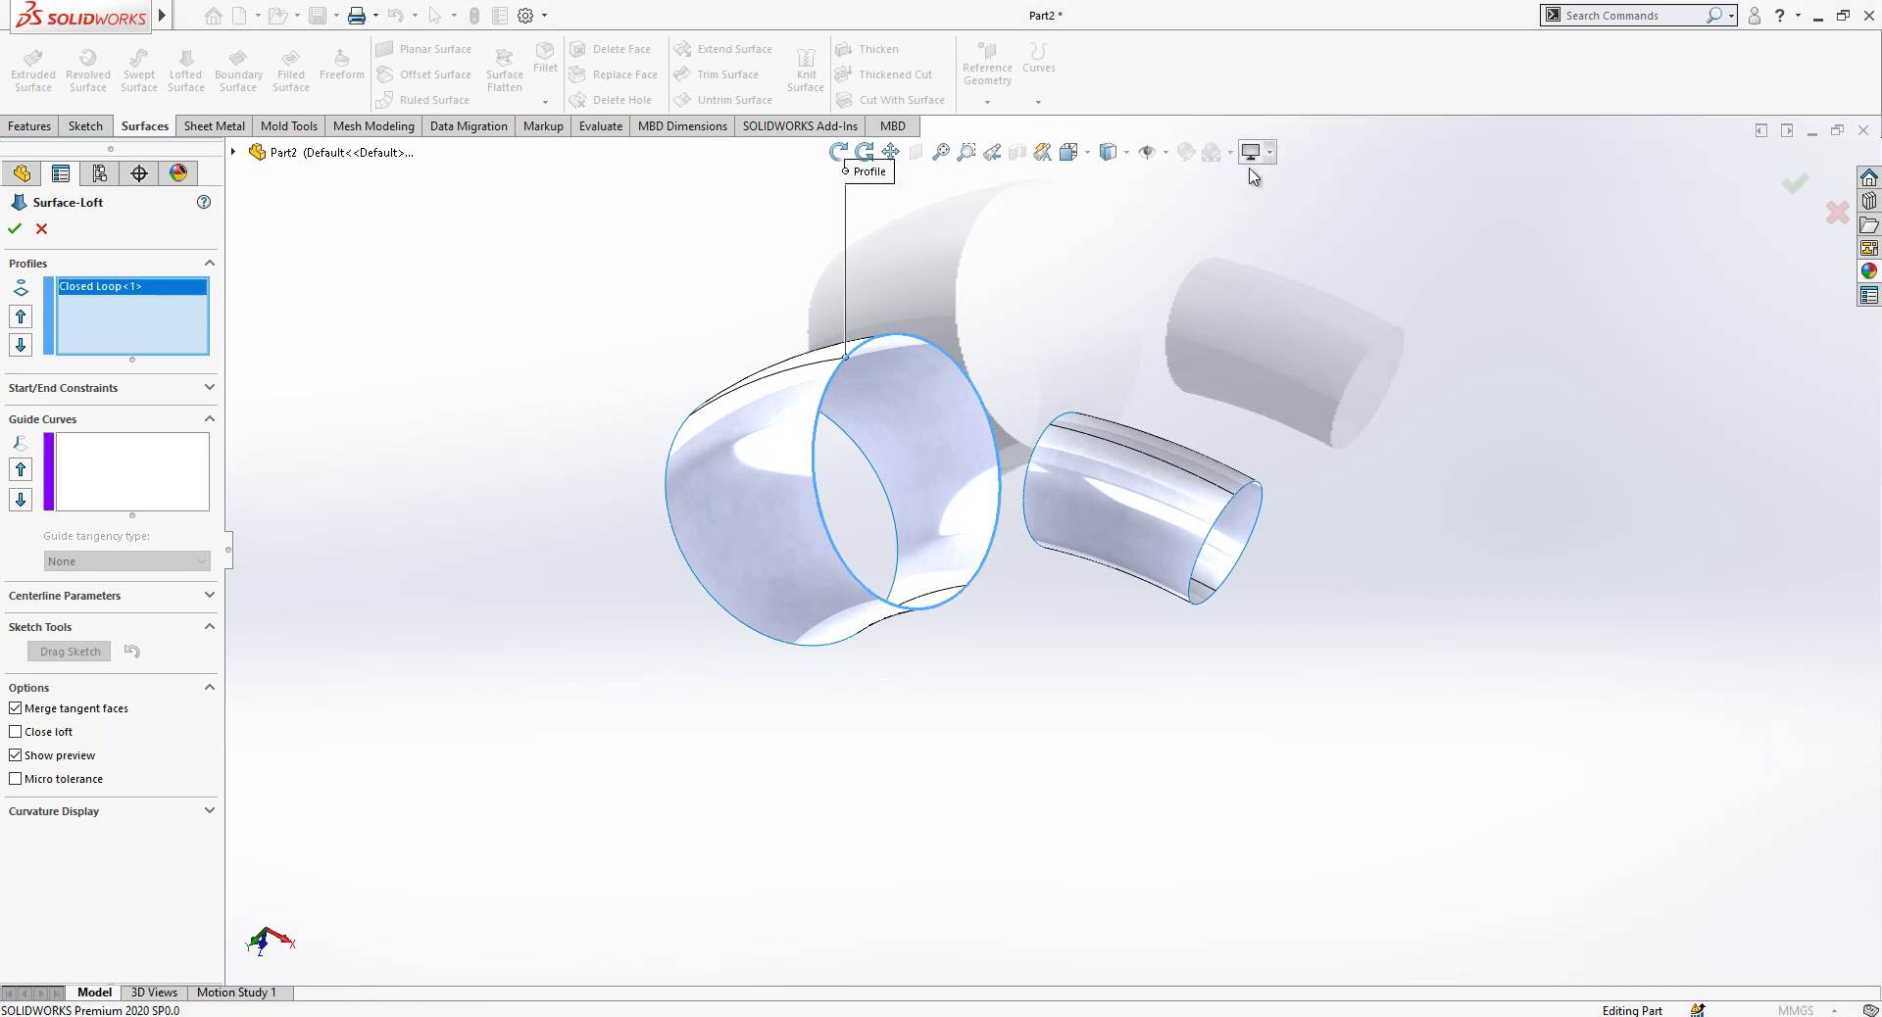
right_click(106, 315)
left_click(197, 325)
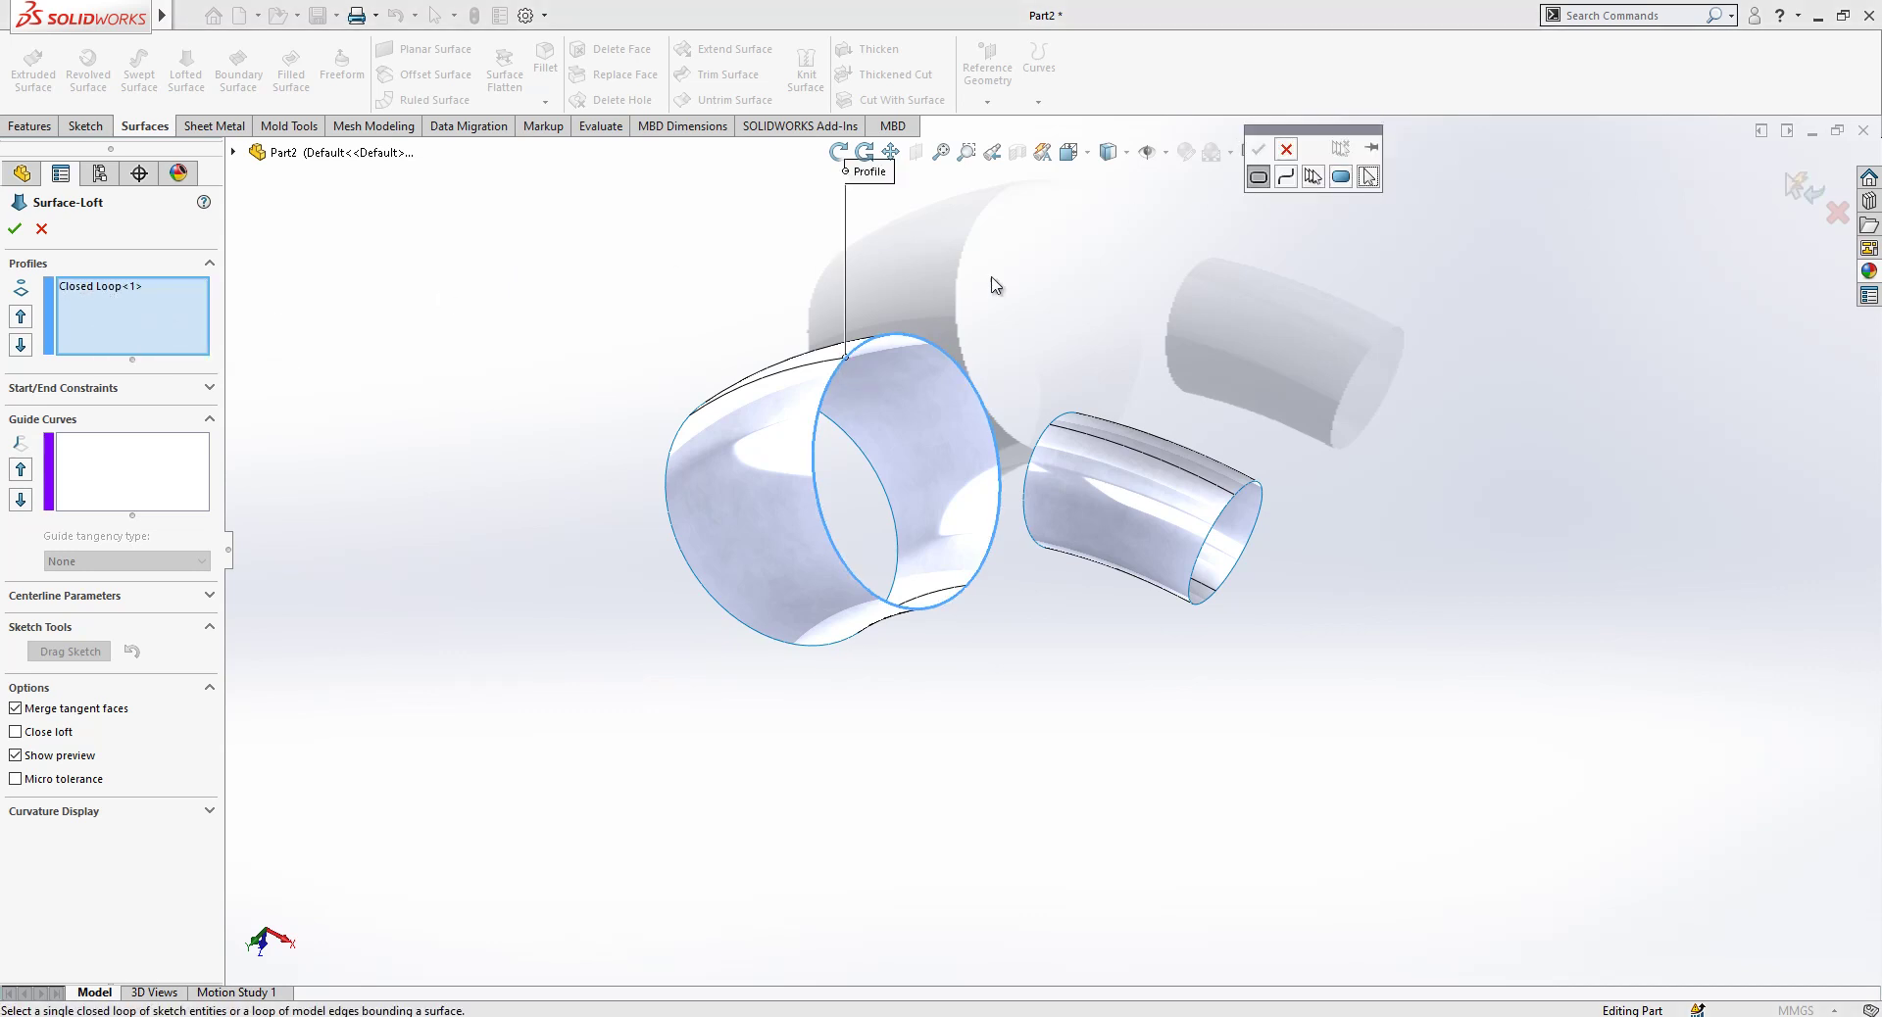
left_click(1043, 434)
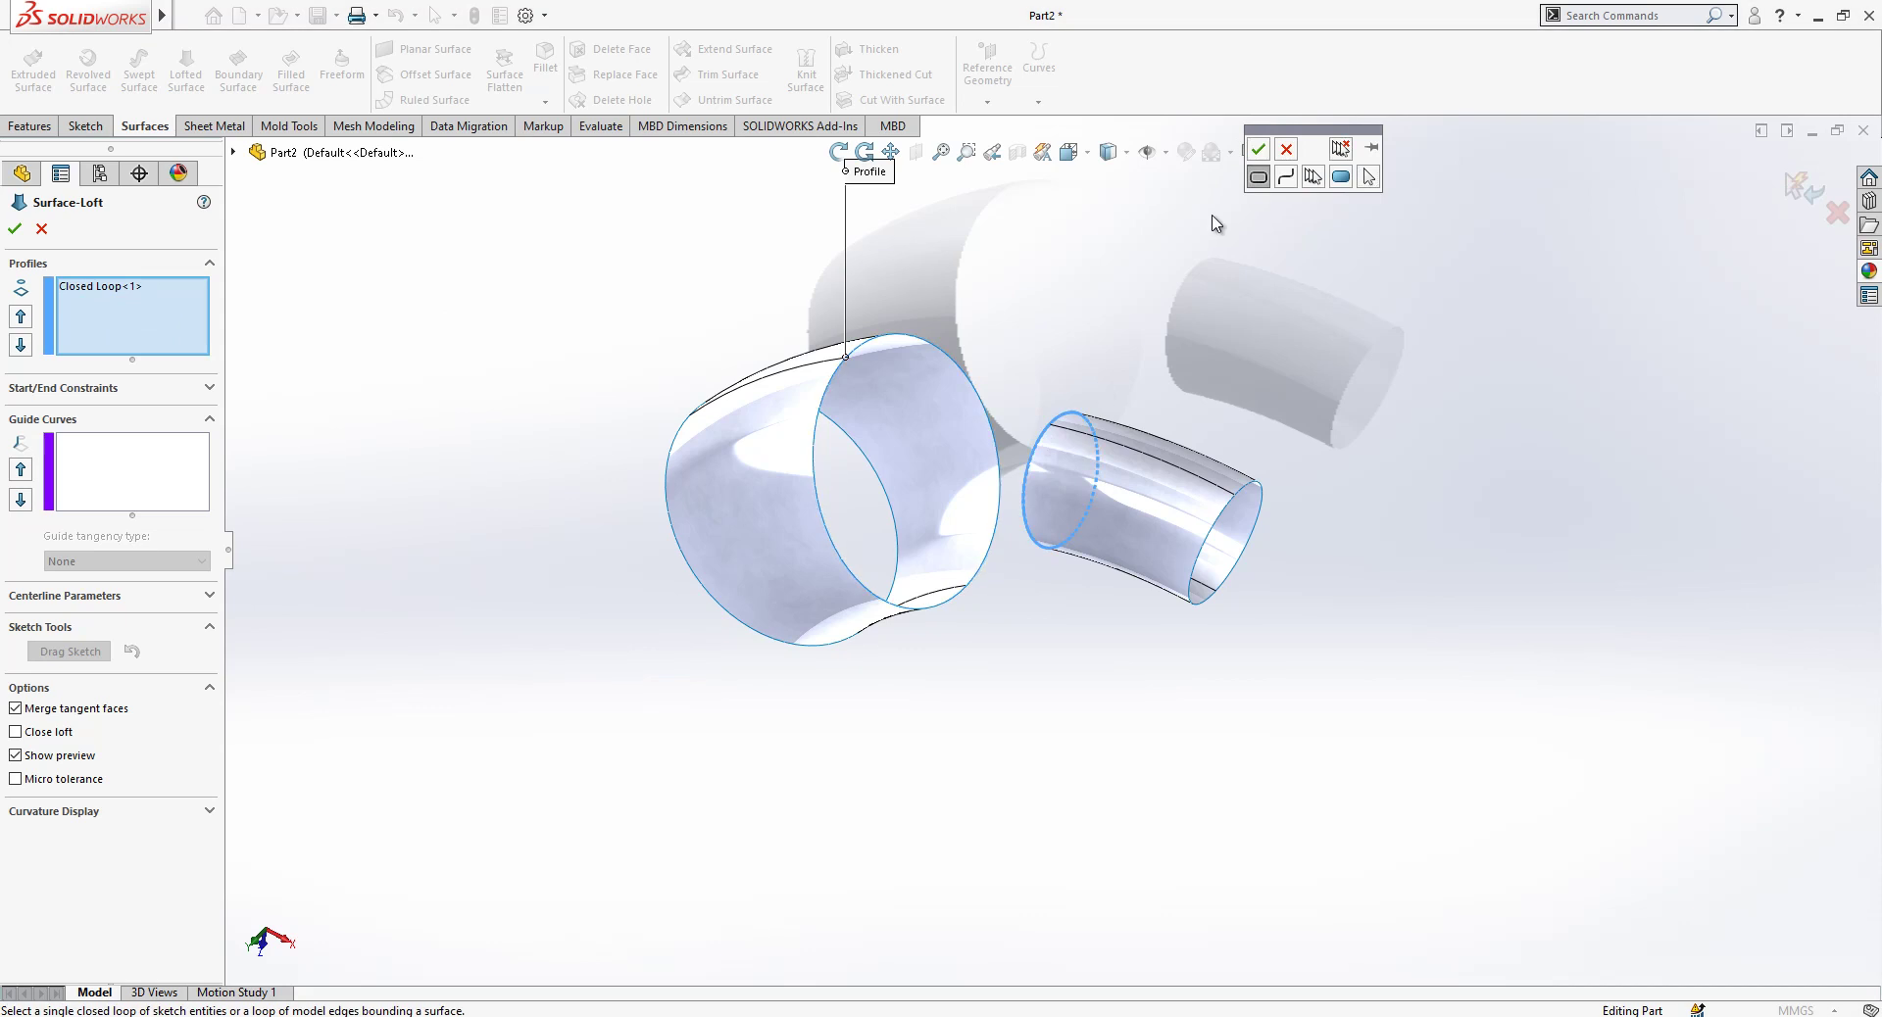
left_click(1259, 150)
scroll(838, 359, "down", 2)
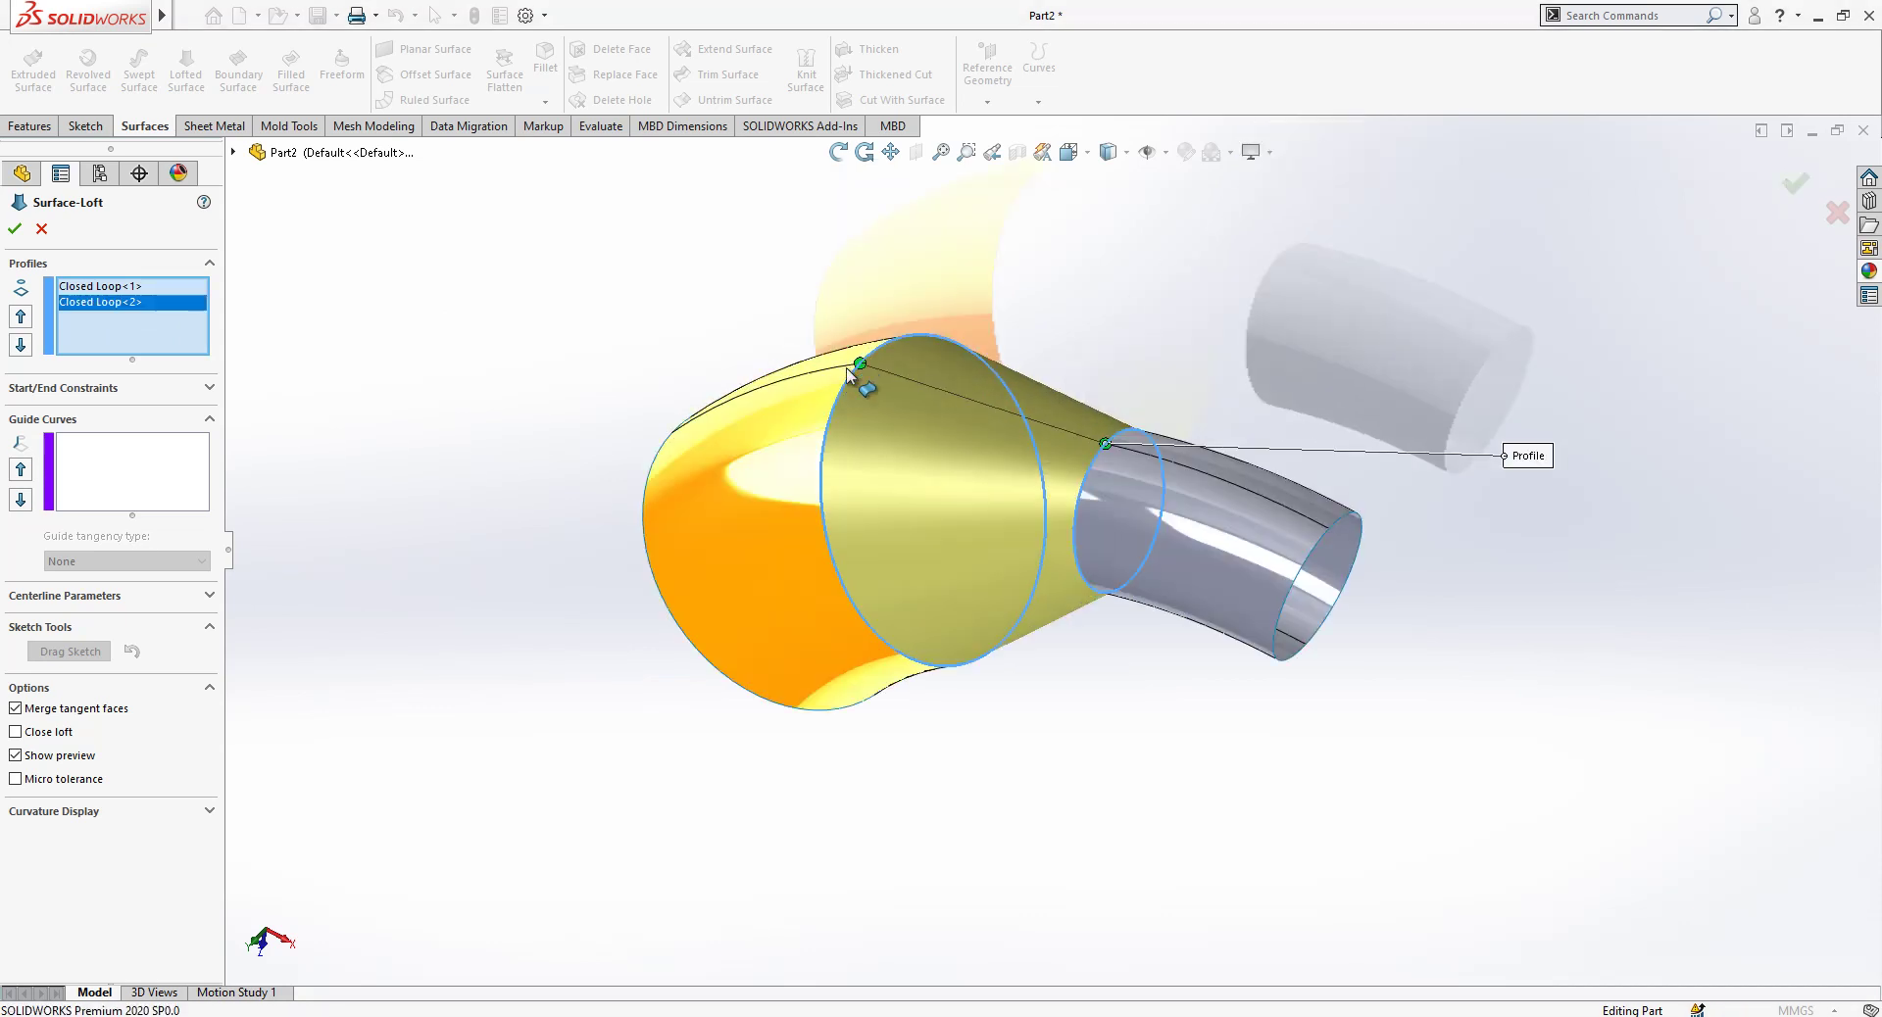
middle_click_drag(863, 366, 1135, 432)
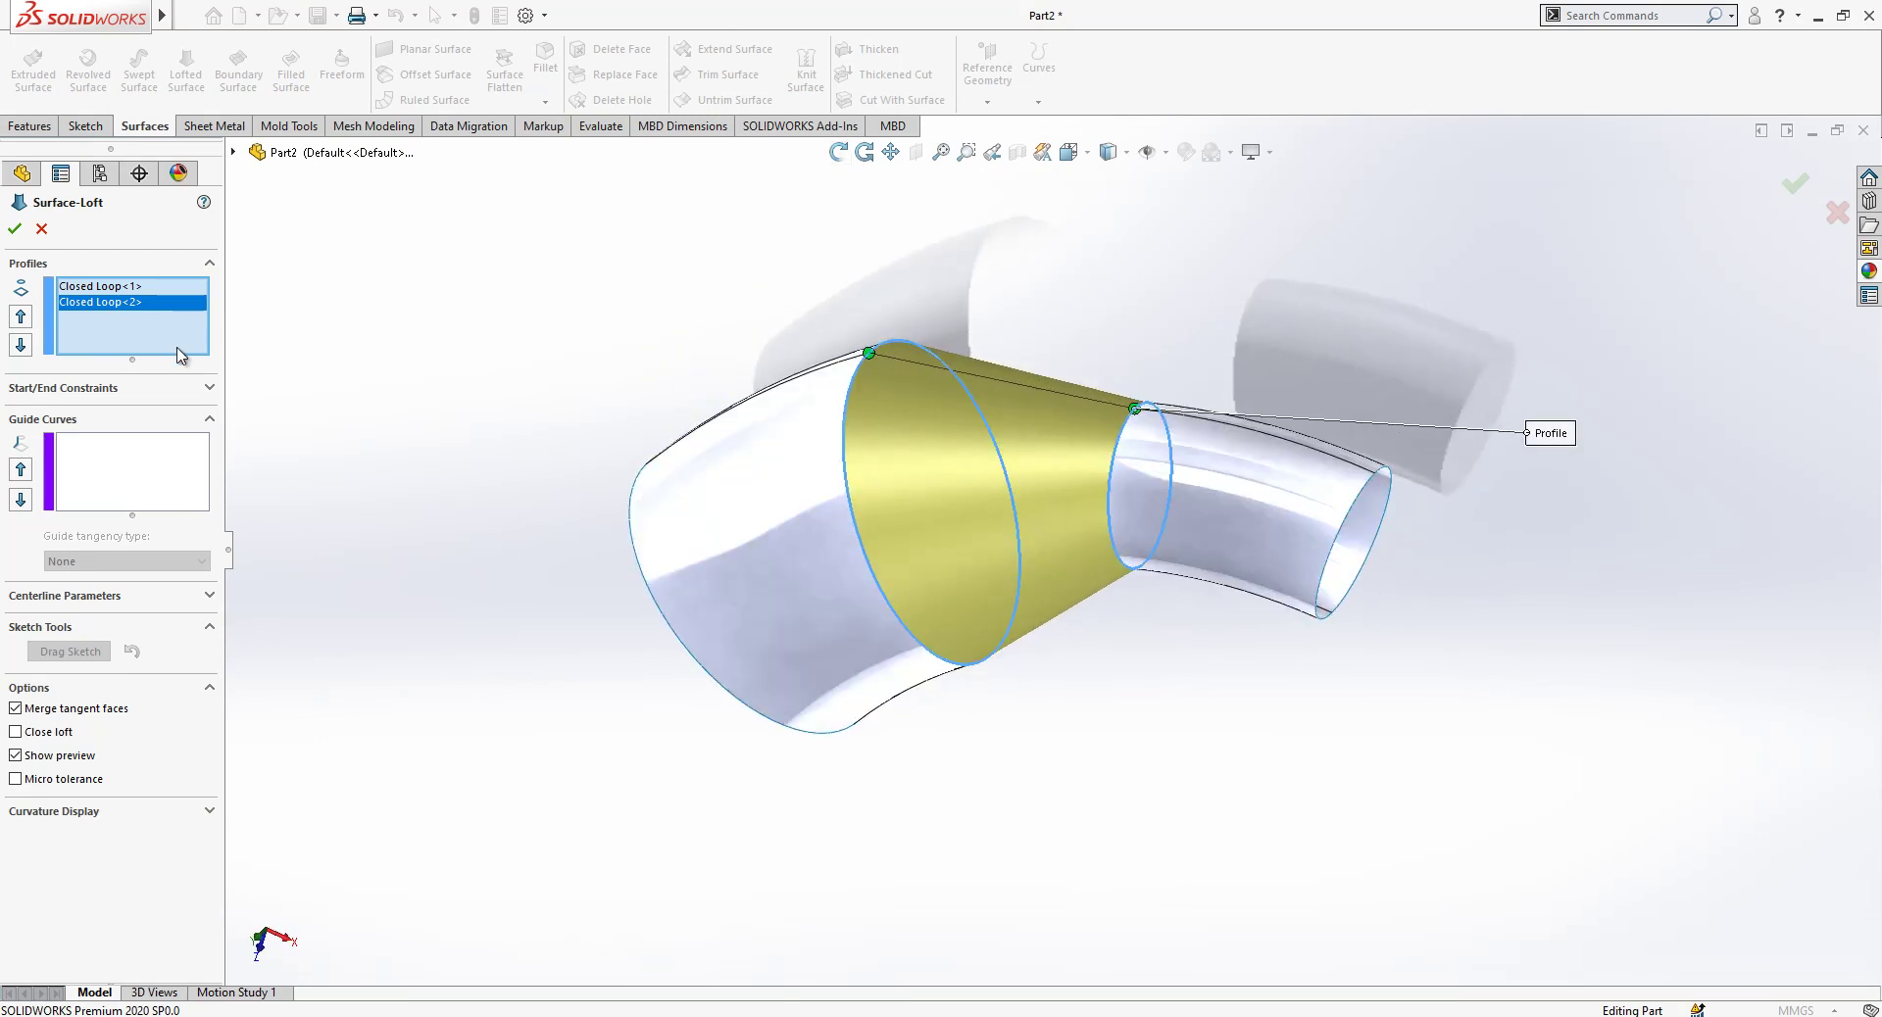
Set start and end constraints to Tangency To Face with tangent length 1.5.
left_click(196, 387)
left_click(200, 431)
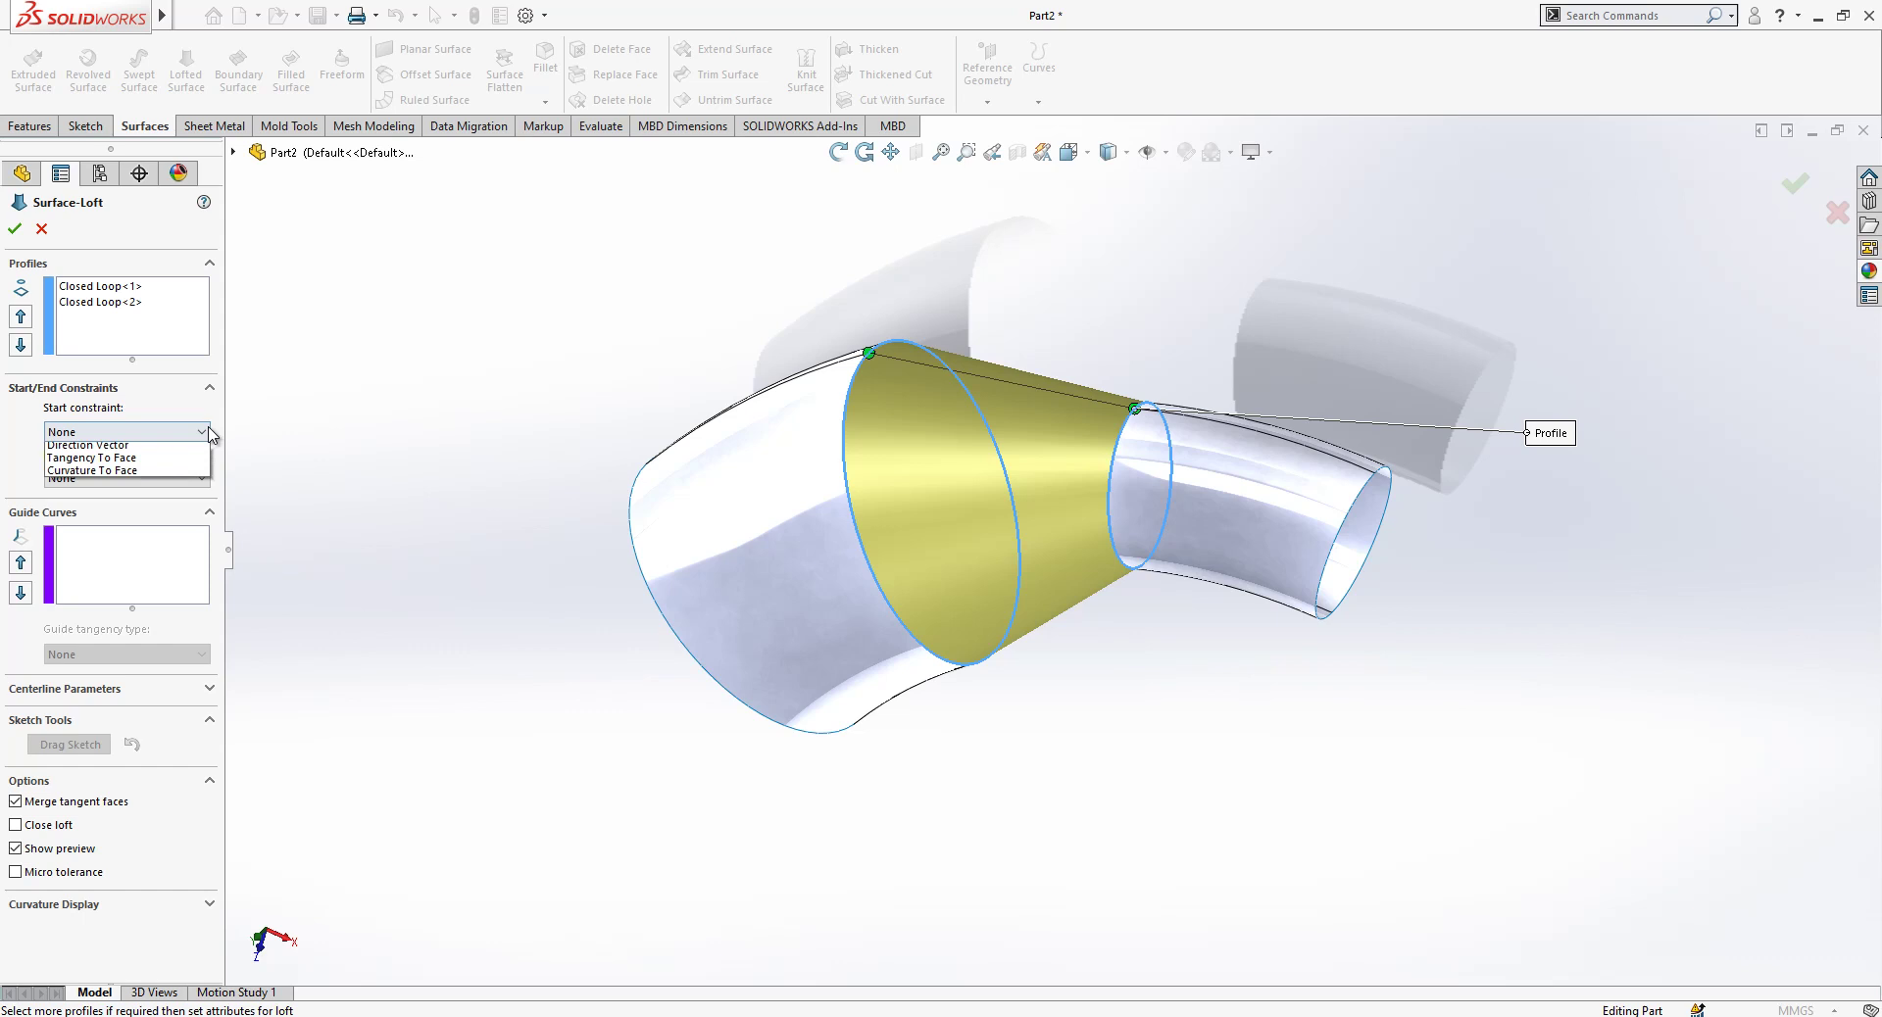
left_click(195, 476)
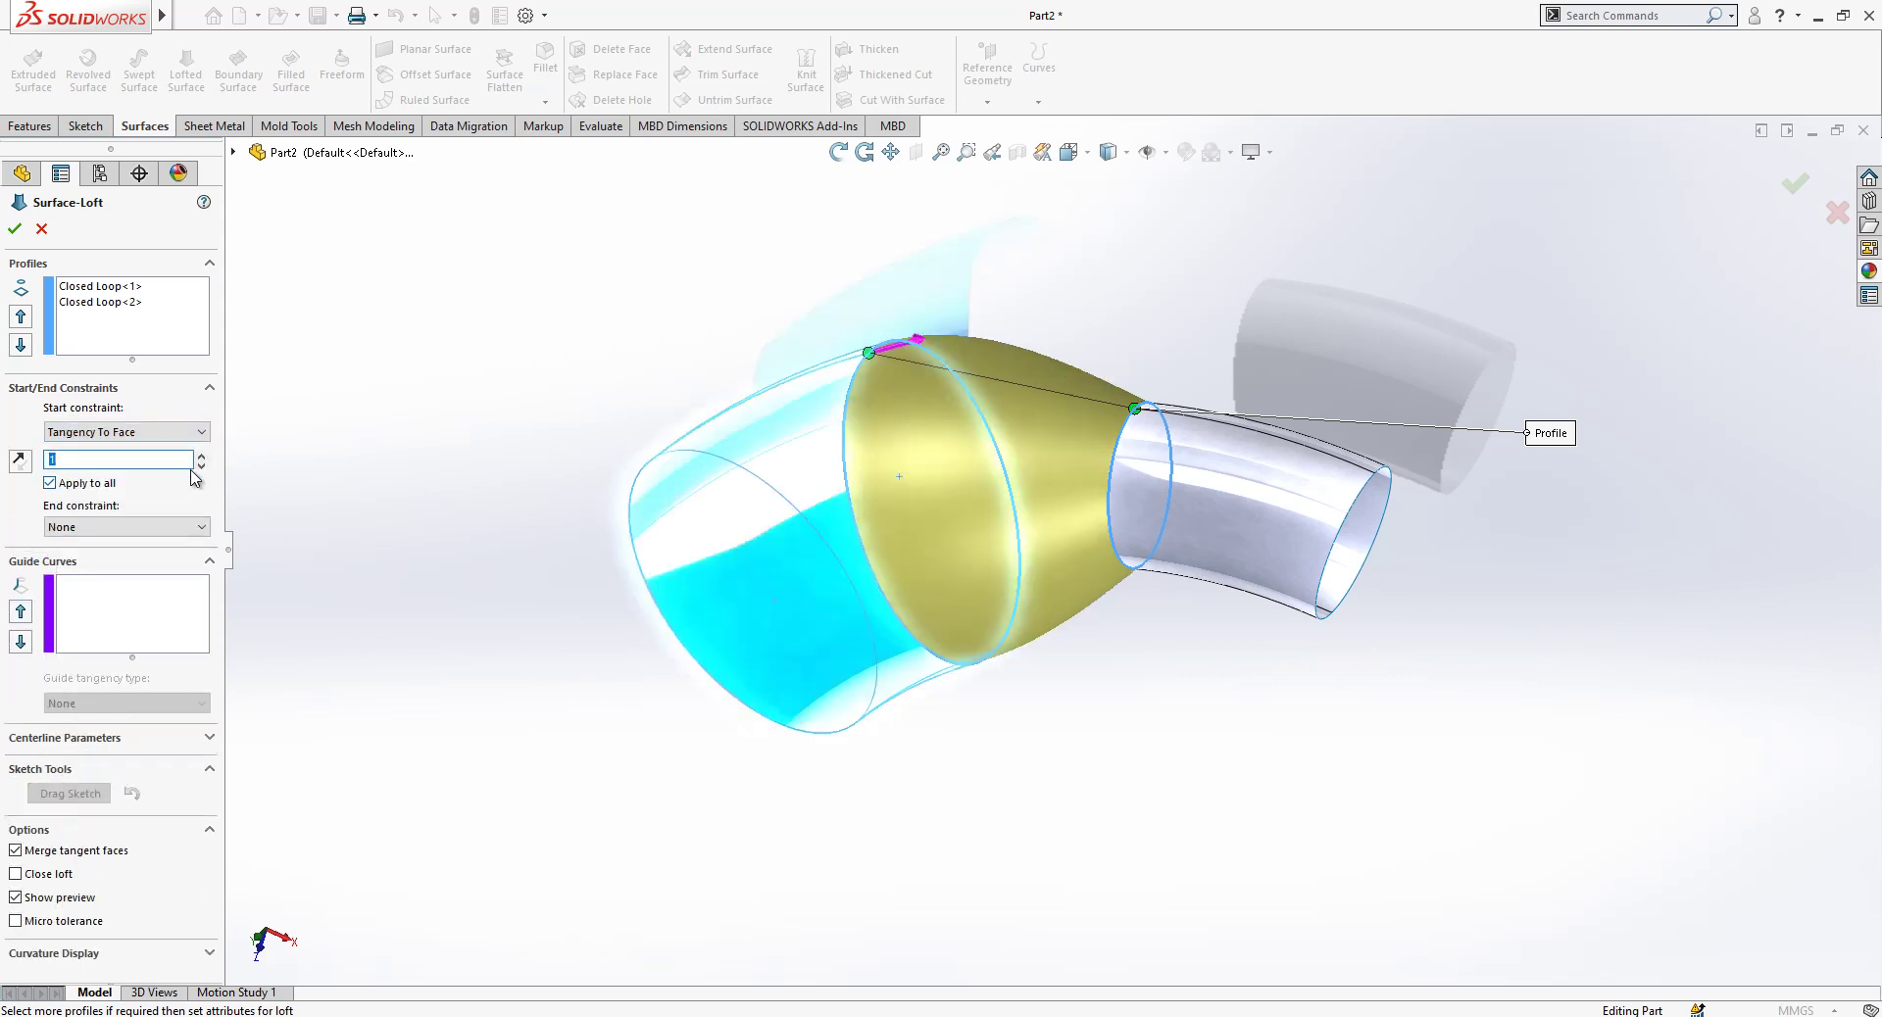
left_click(196, 526)
left_click(189, 573)
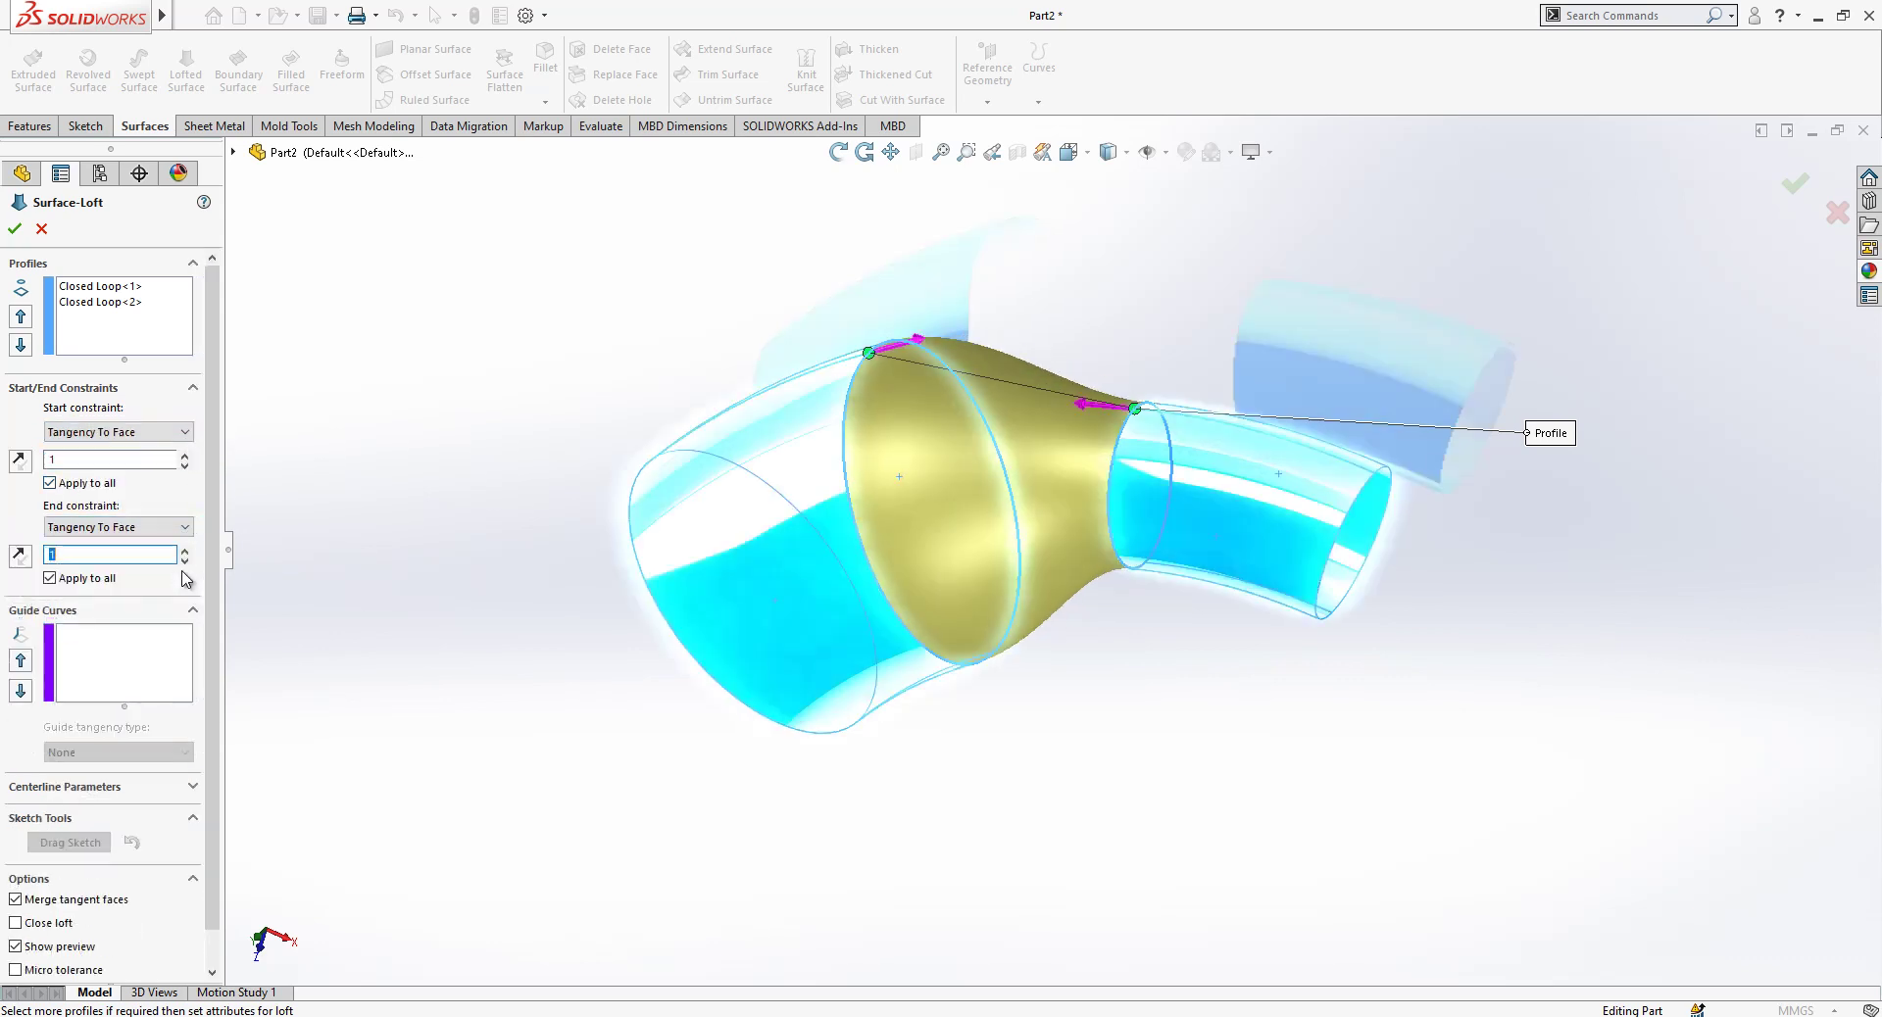
middle_click_drag(771, 537, 941, 546)
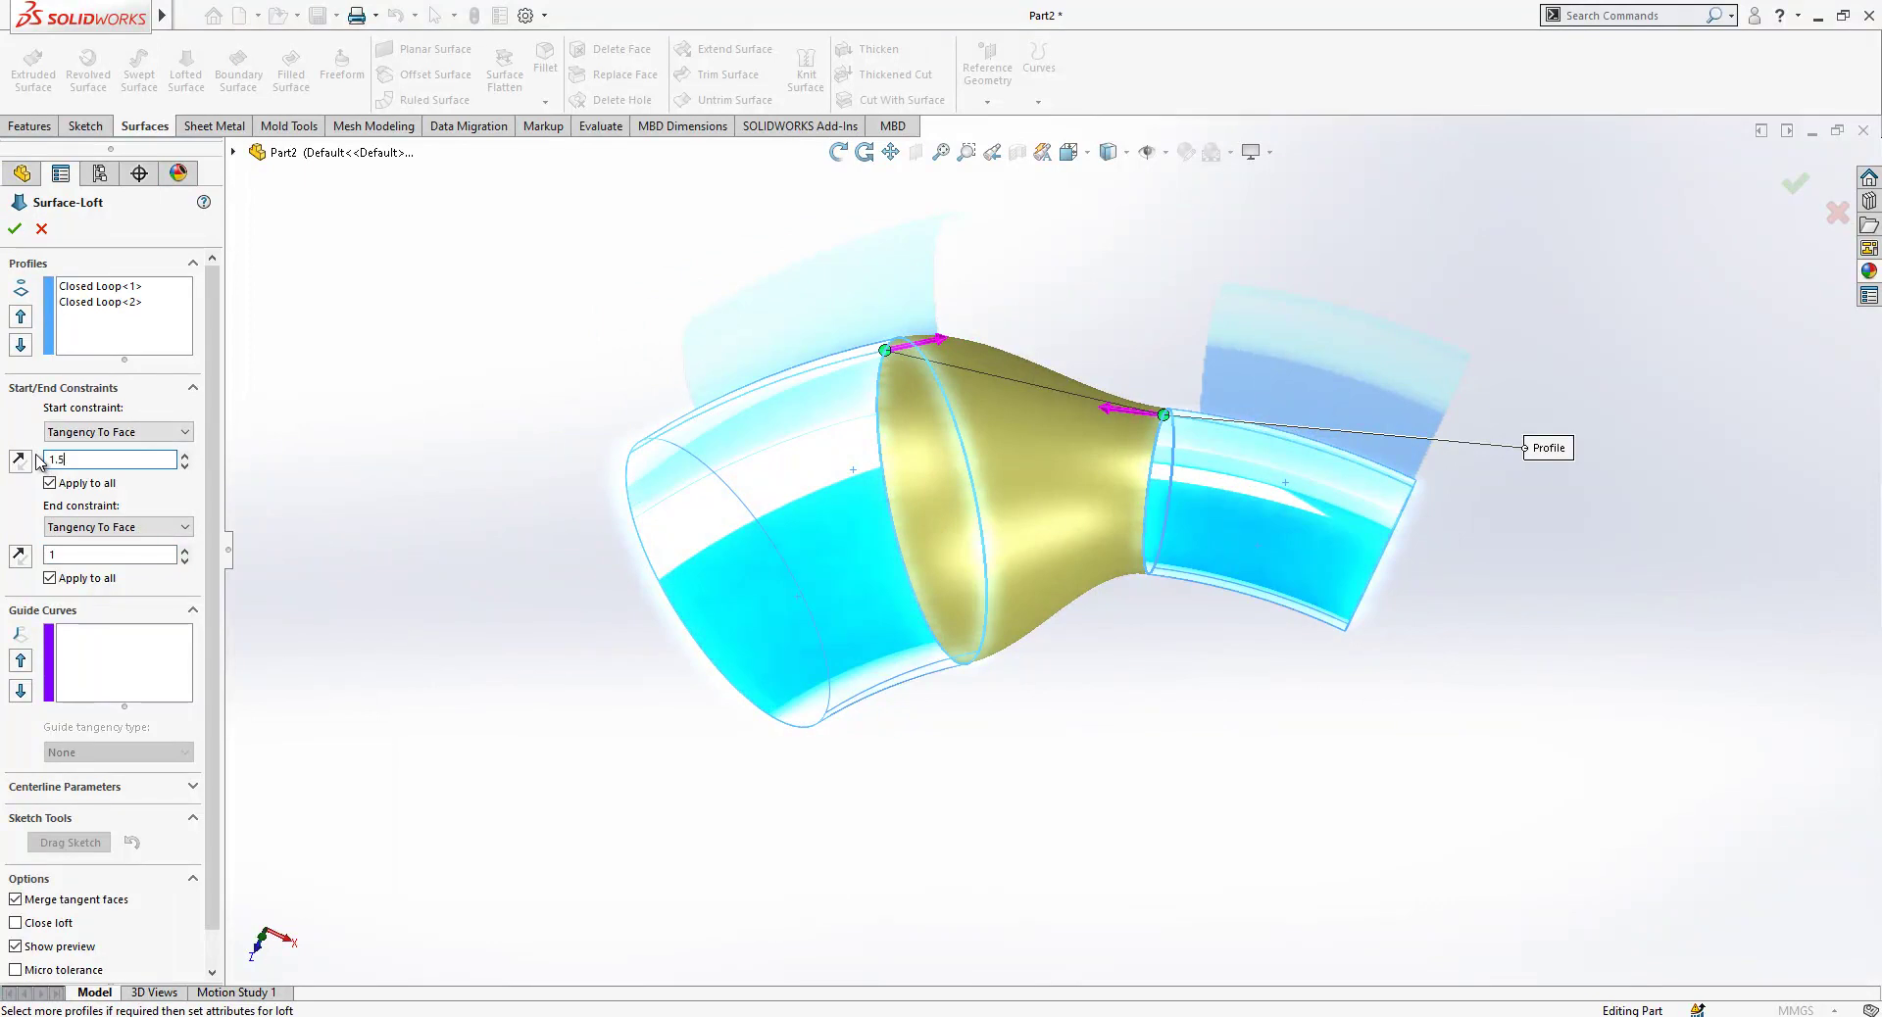
left_click(86, 554)
type(".")
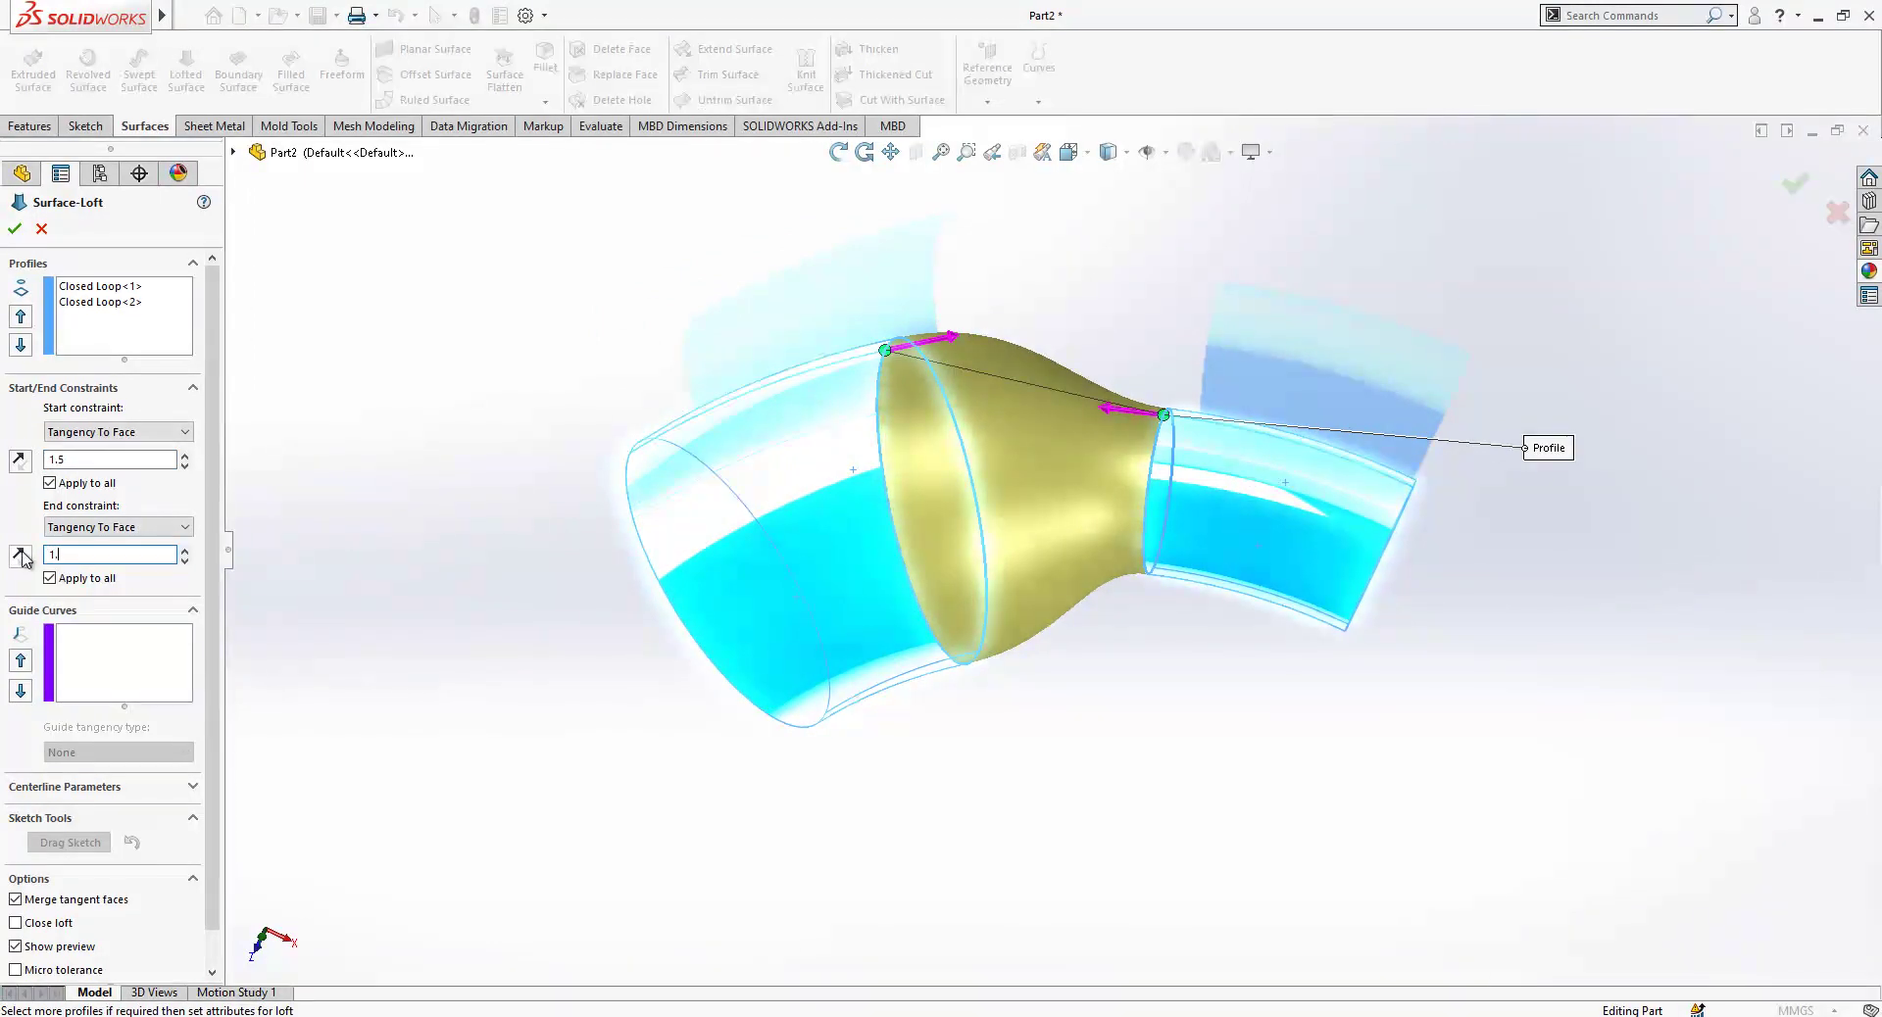
type("5")
key("Return")
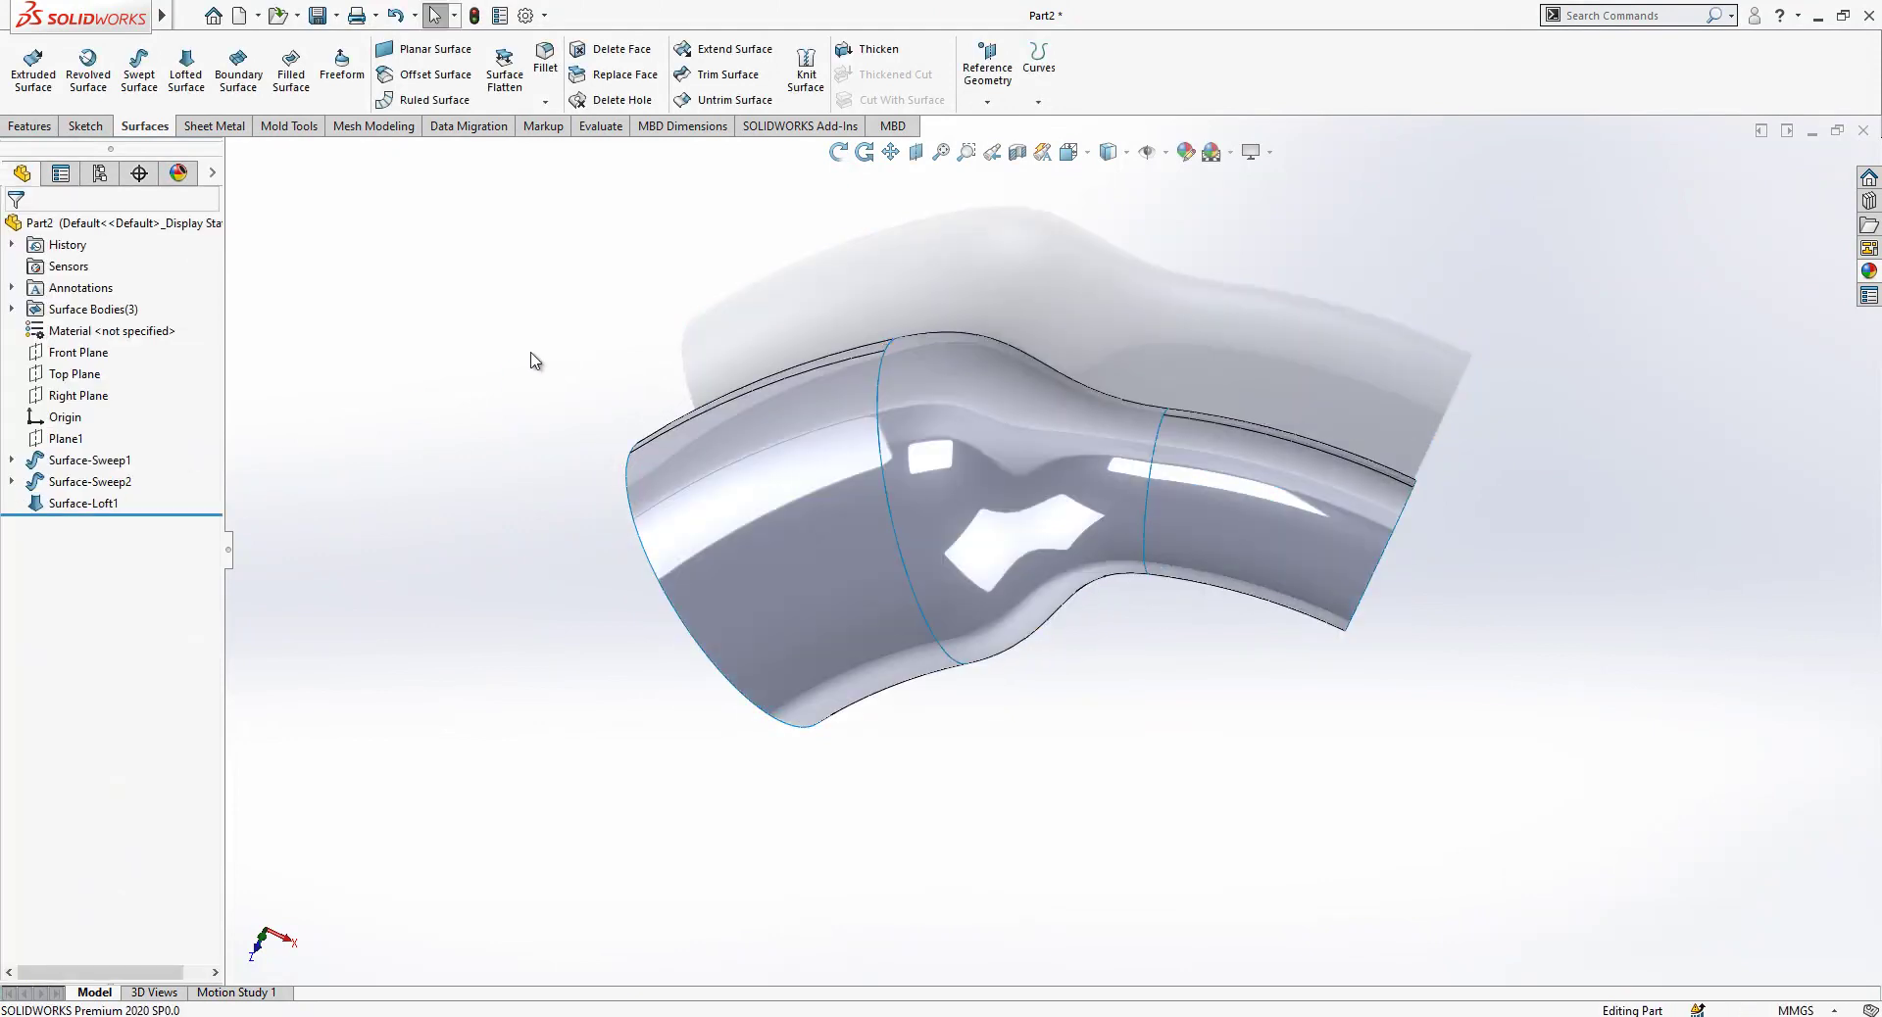
middle_click_drag(1068, 510, 1083, 461)
key("Escape")
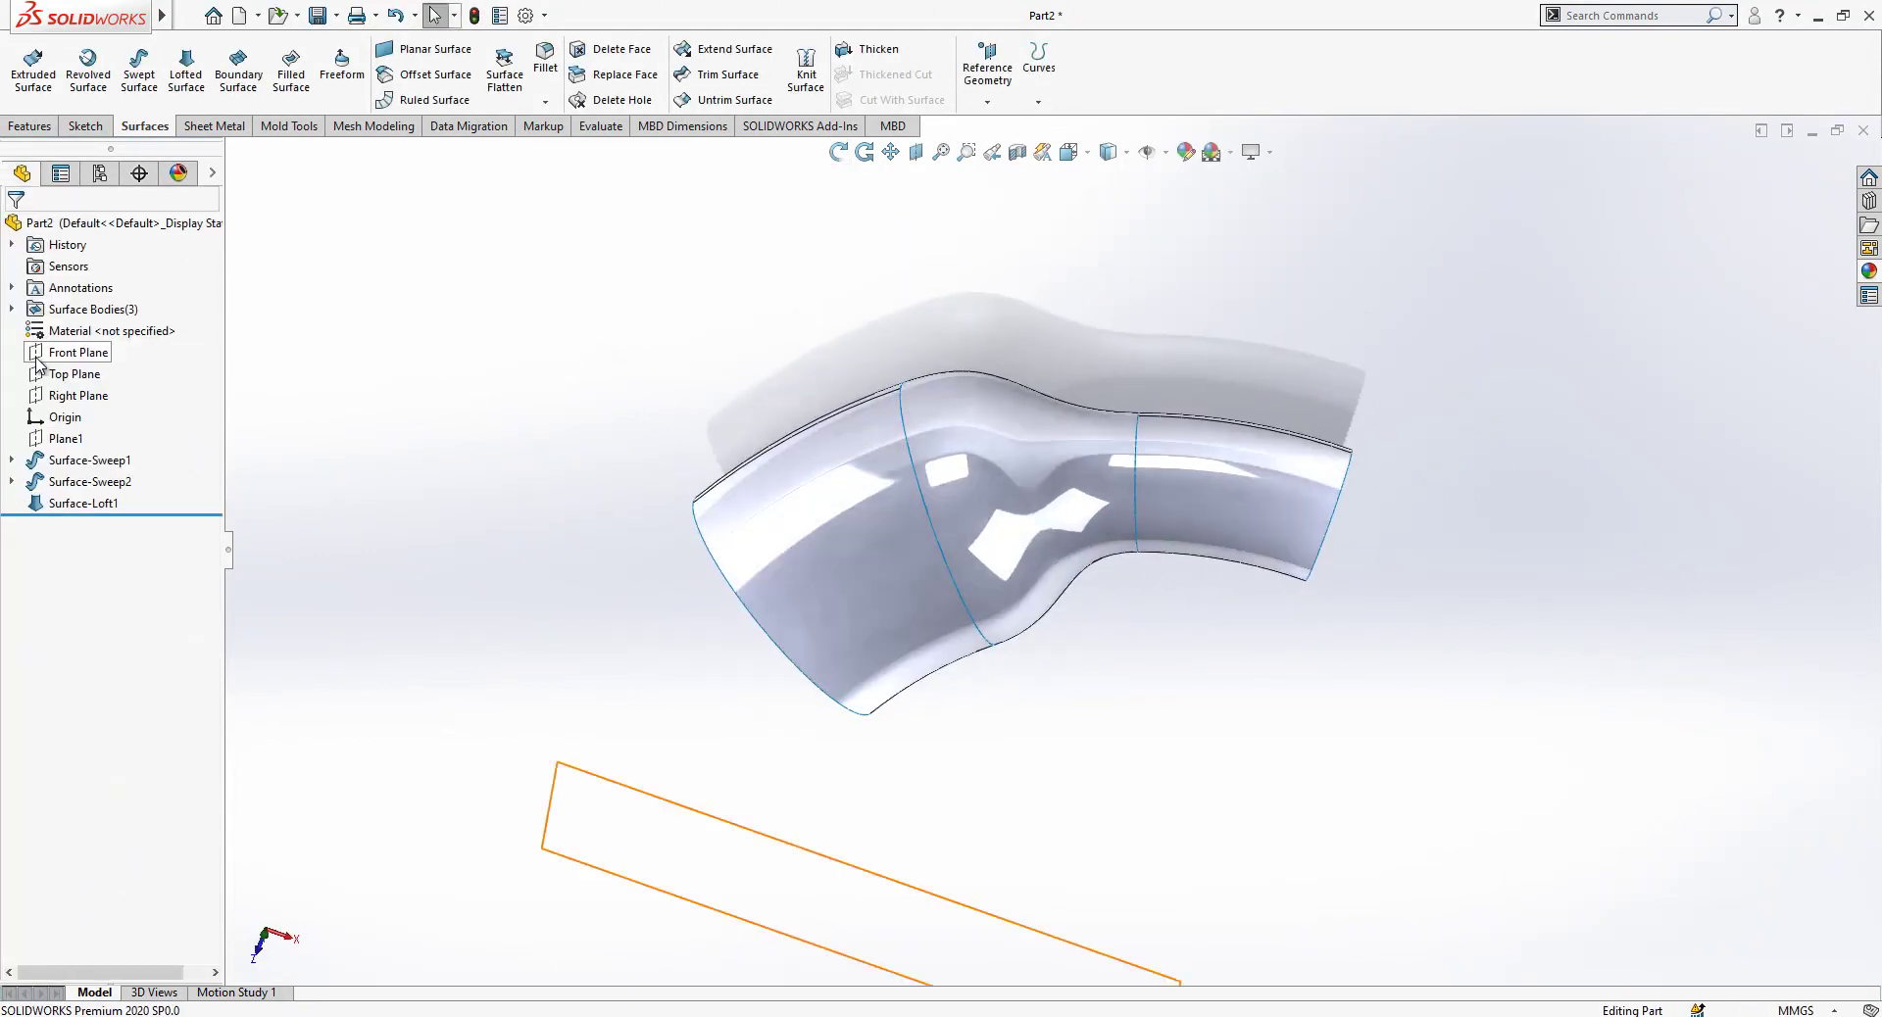
Mirror Surface-Loft1, Surface-Sweep2 and Surface-Sweep1 across the Right Plane with Knit surfaces unchecked.
left_click(71, 397)
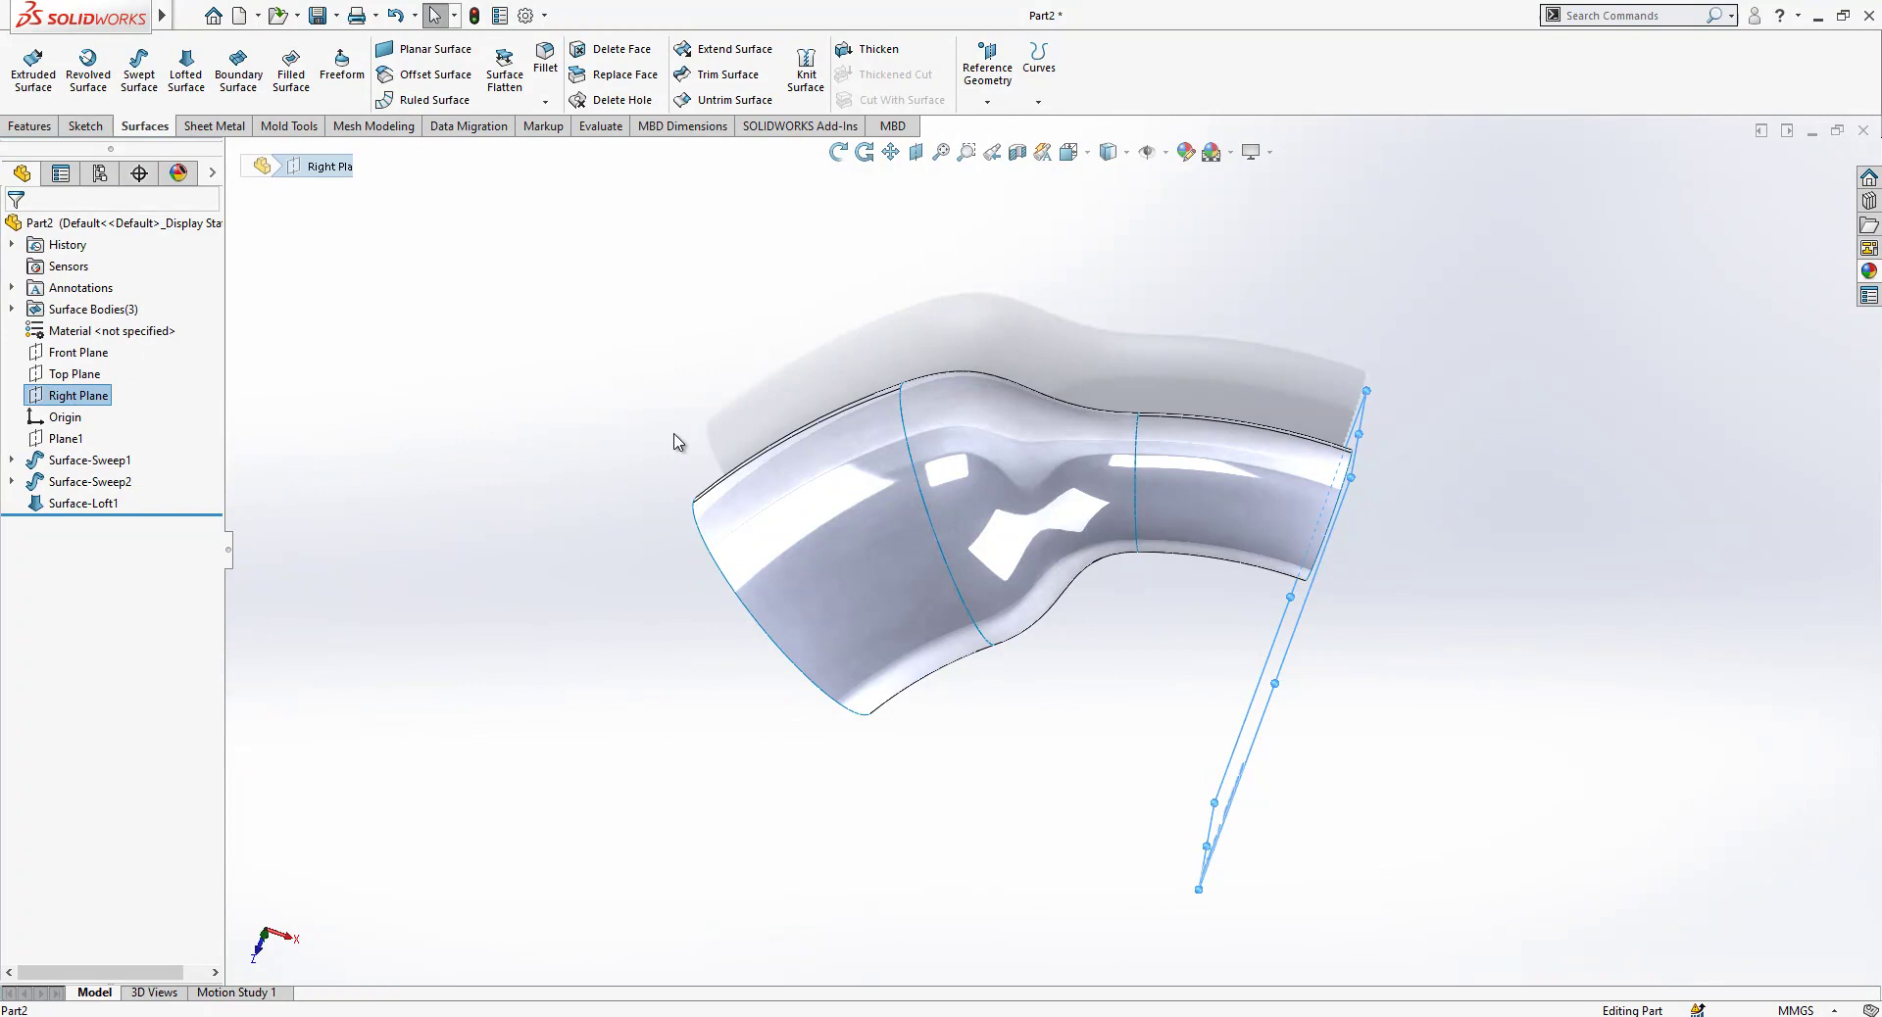
middle_click_drag(675, 442, 987, 369)
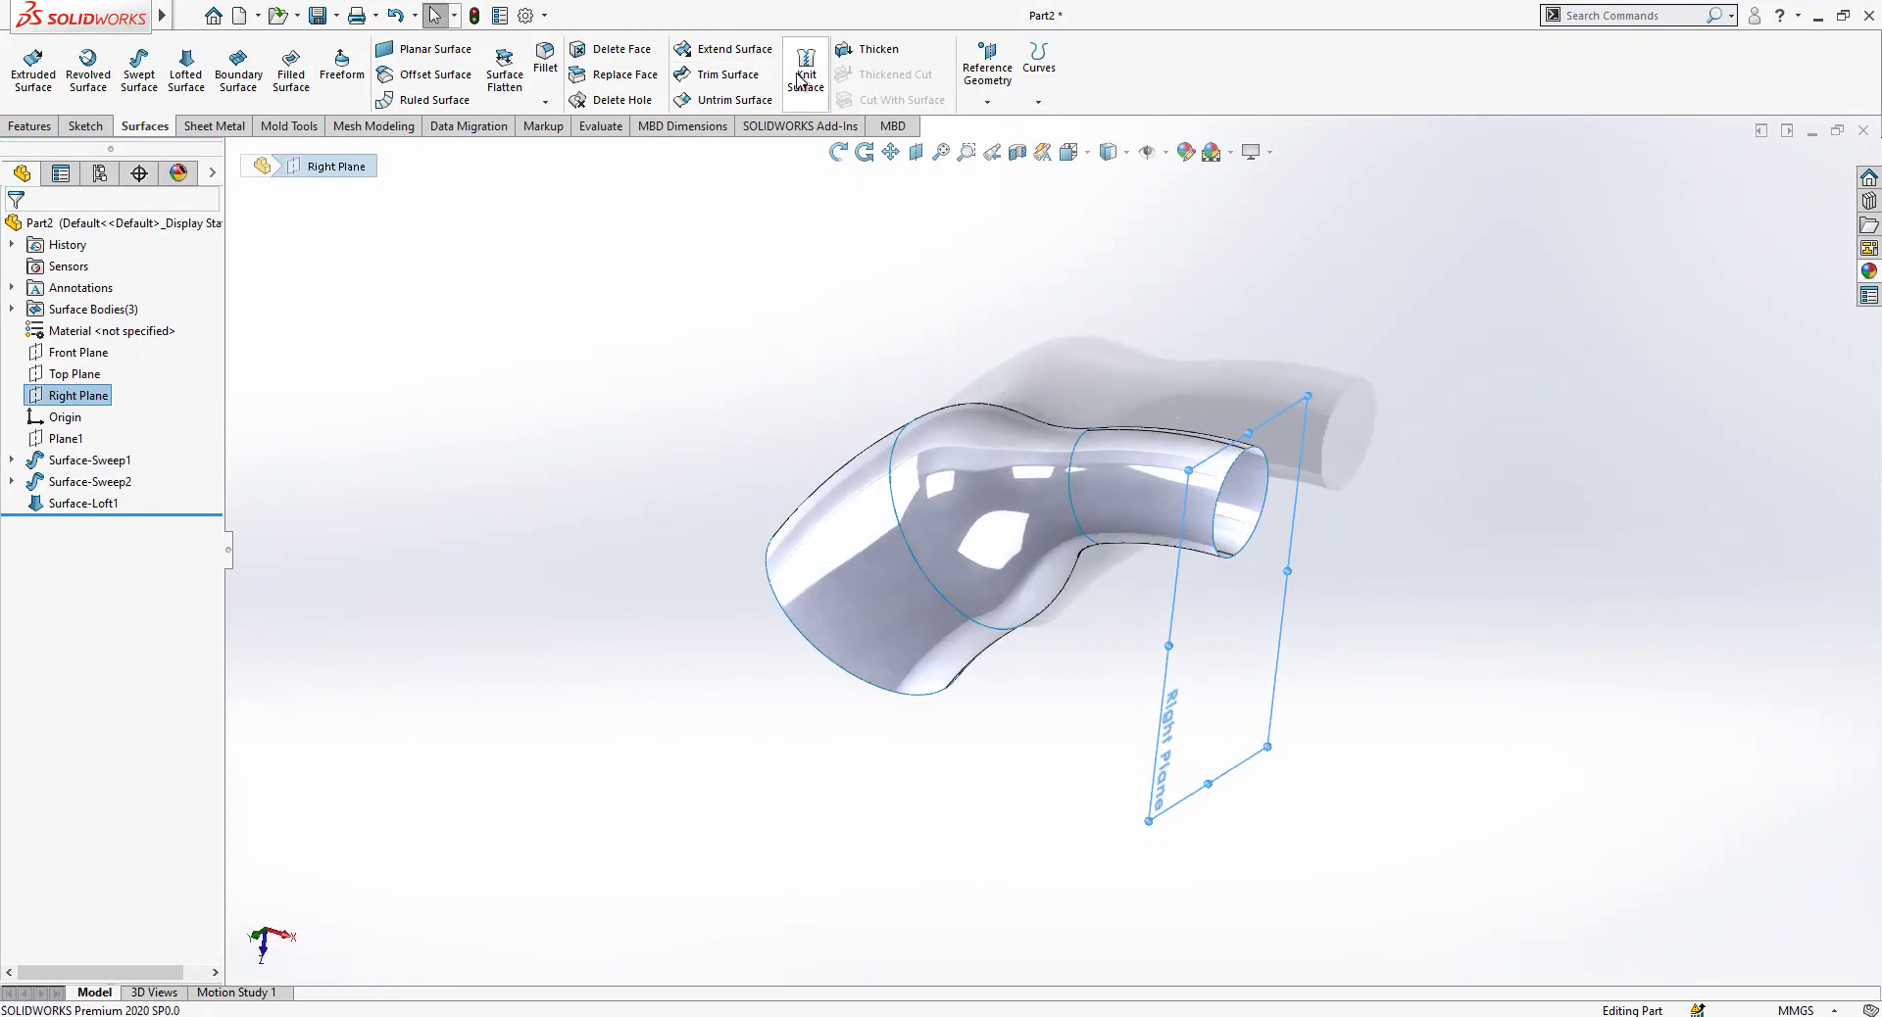
left_click(44, 133)
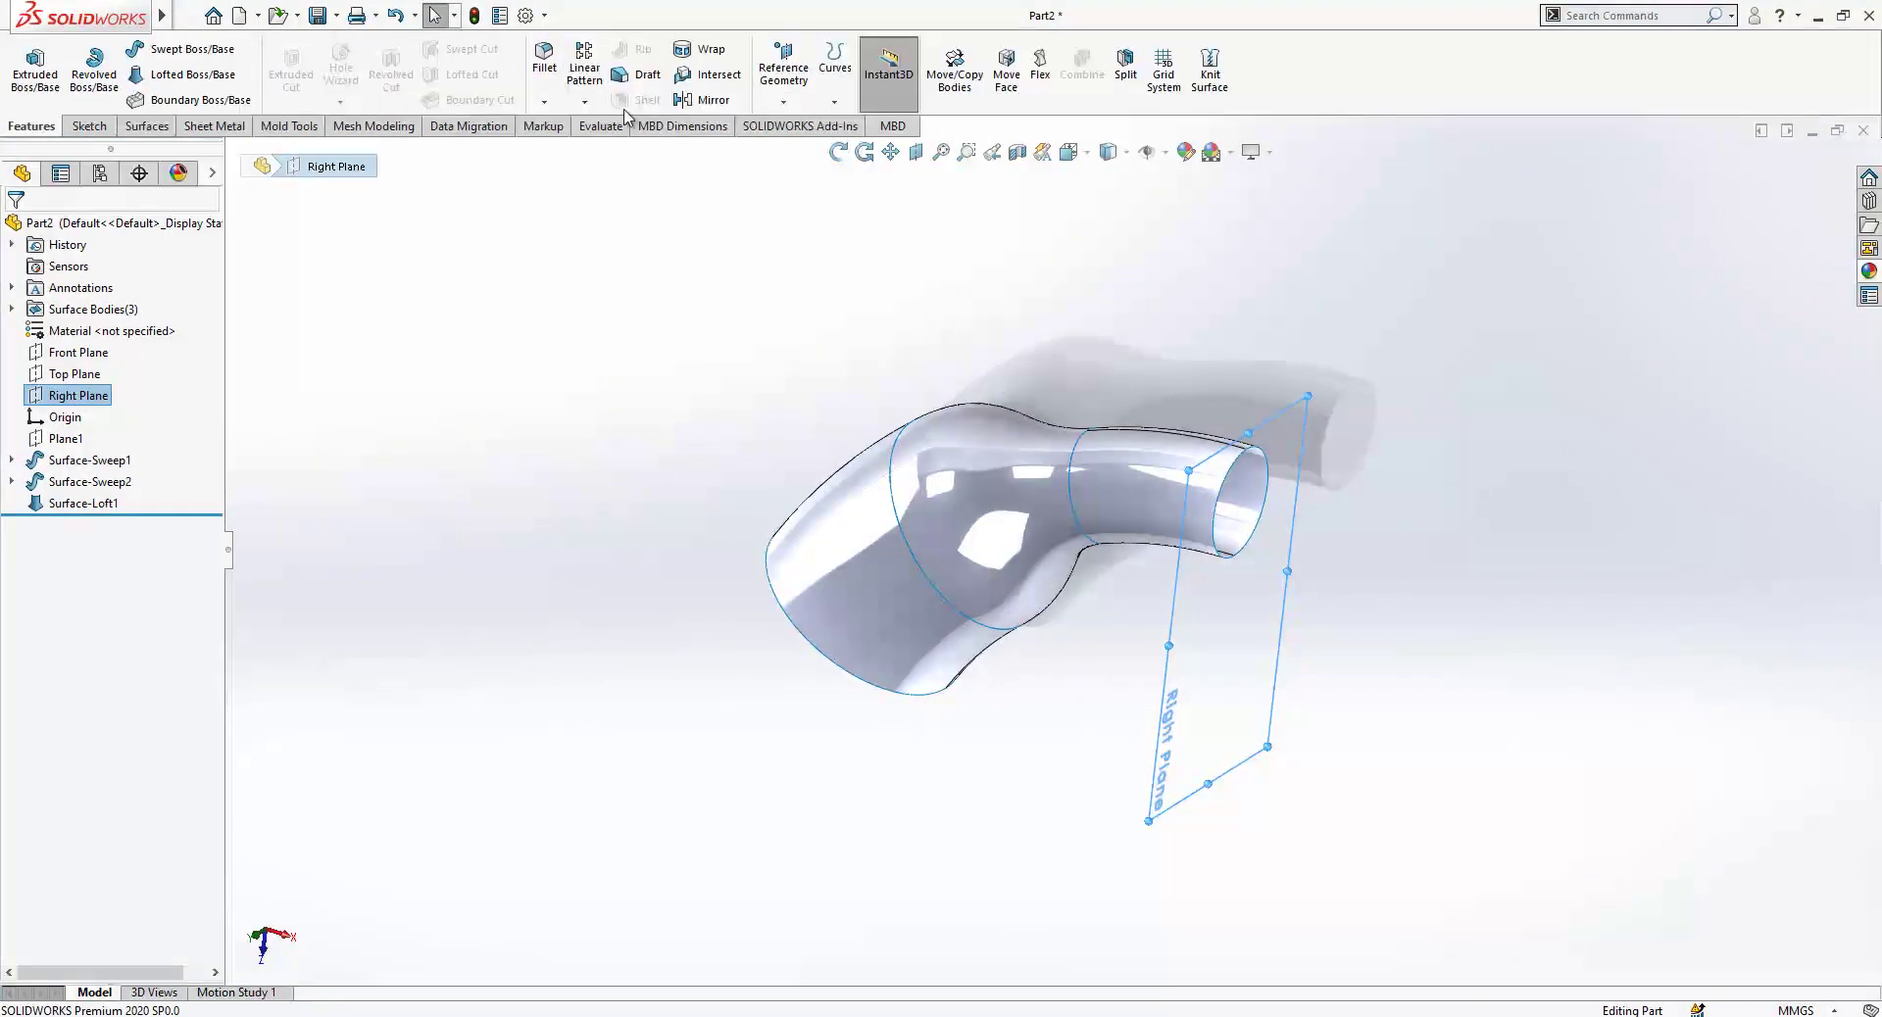
left_click(707, 100)
left_click(88, 431)
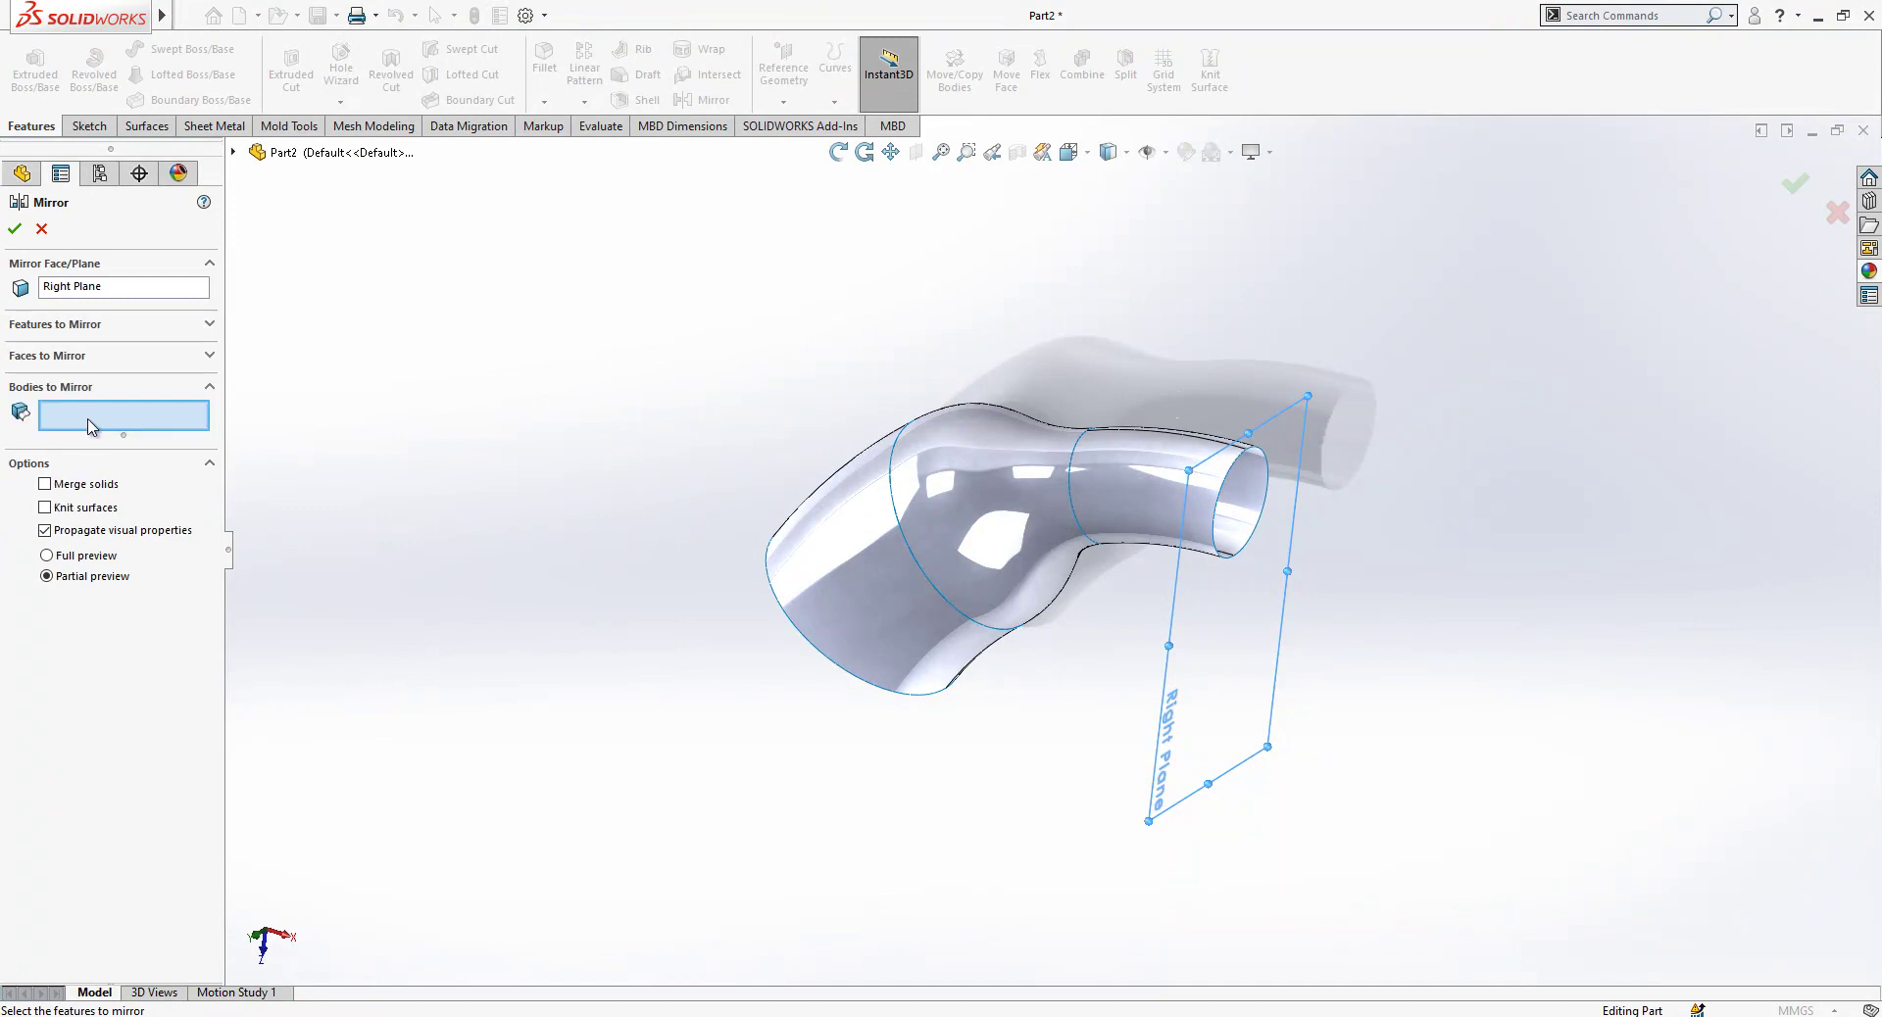
left_click(926, 535)
left_click(903, 538)
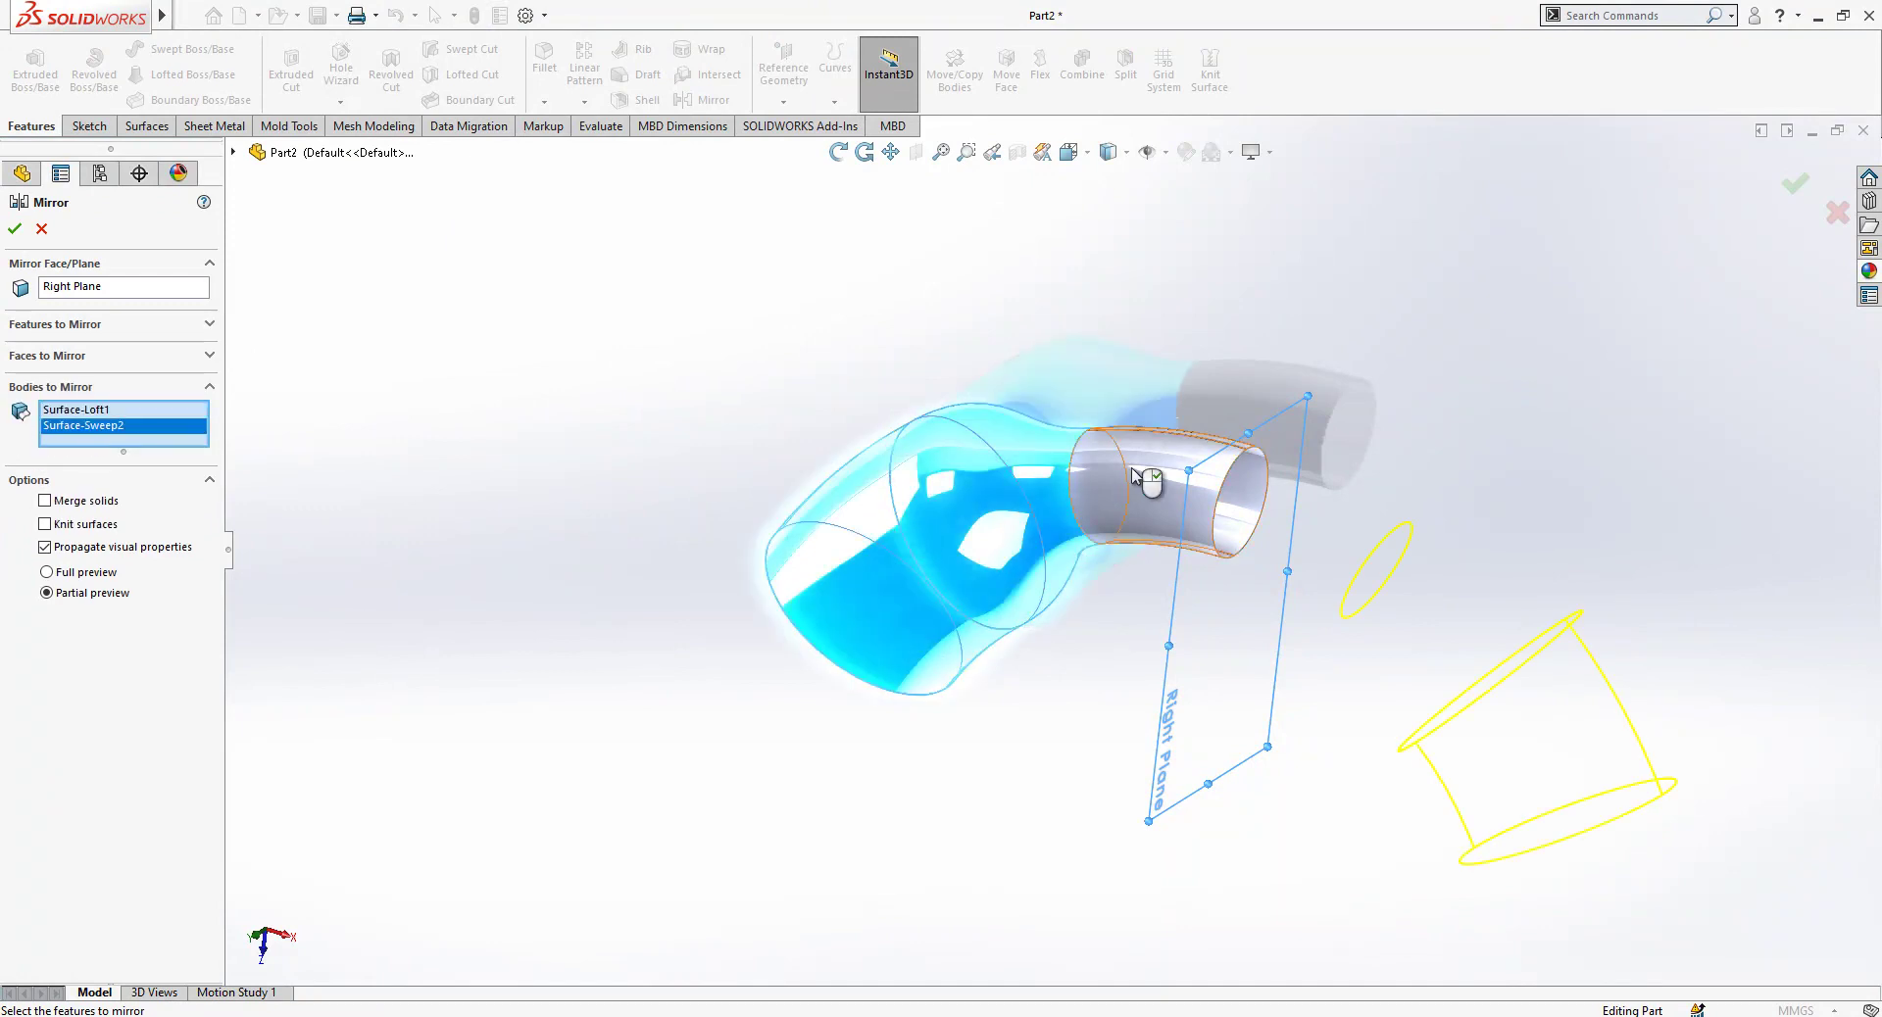
left_click(1137, 478)
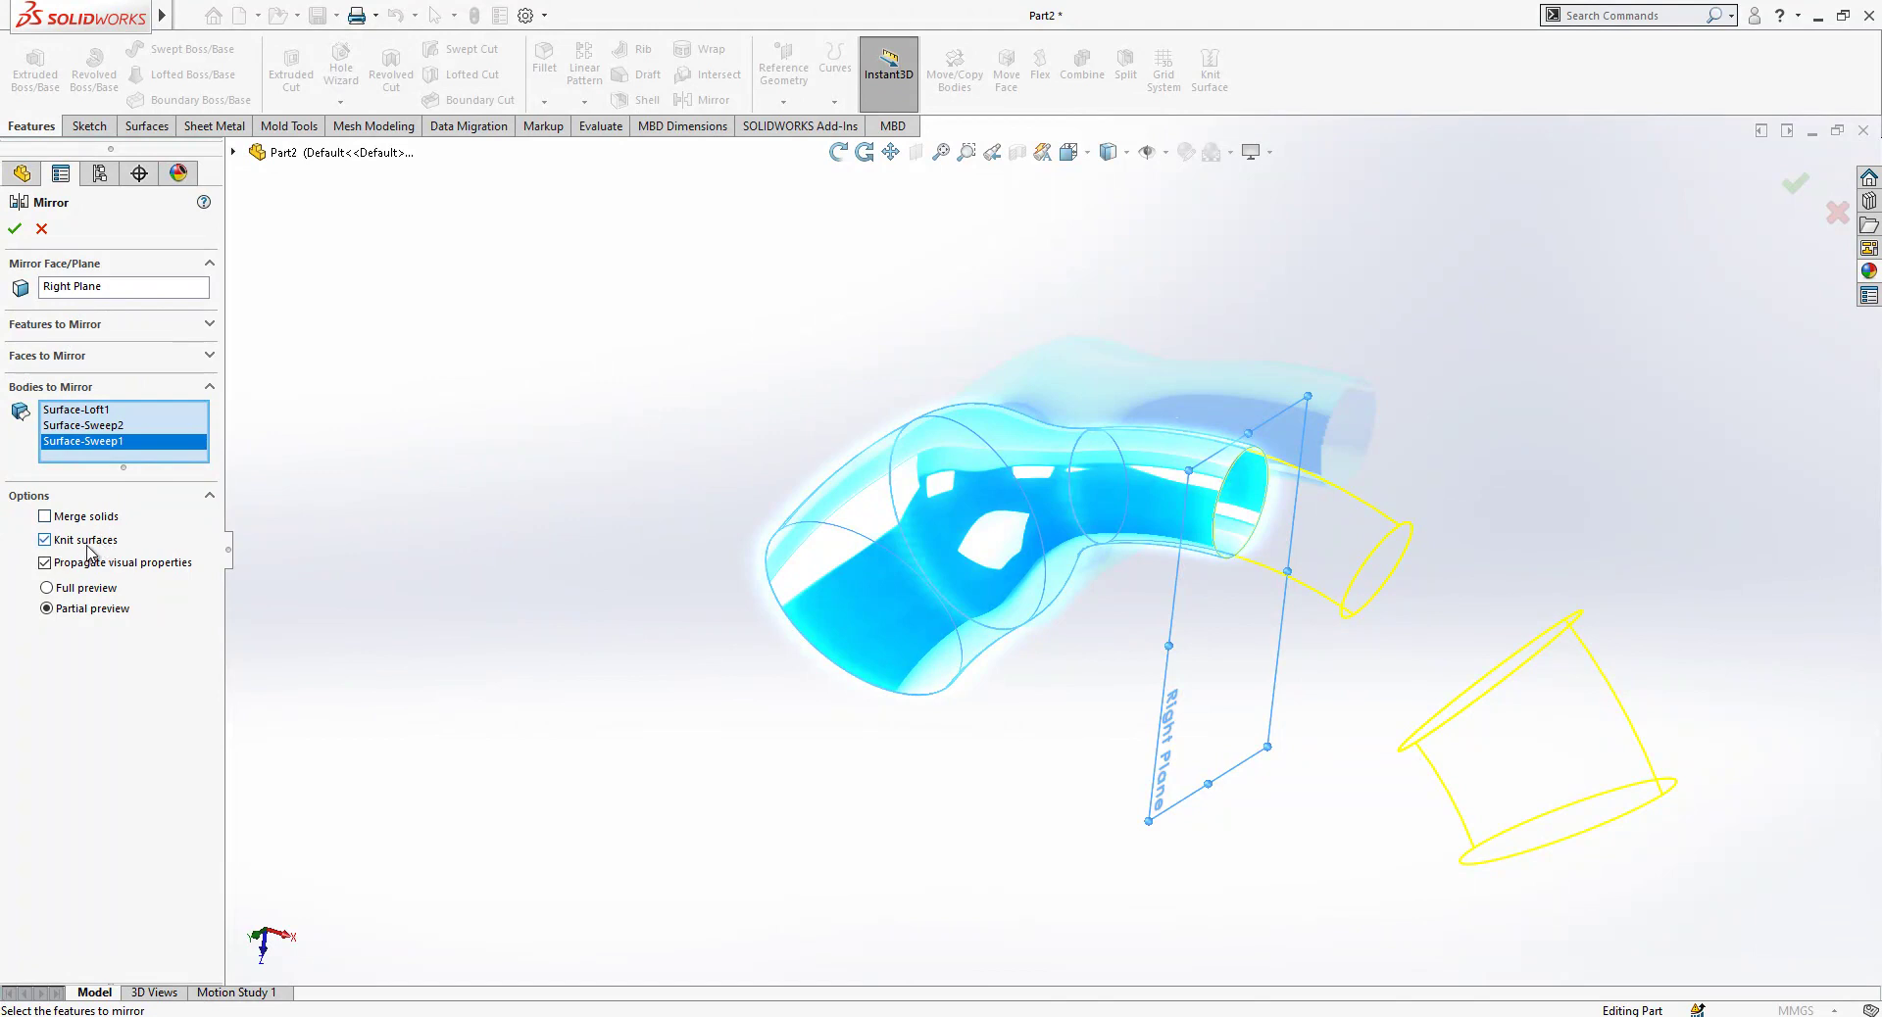
left_click(117, 540)
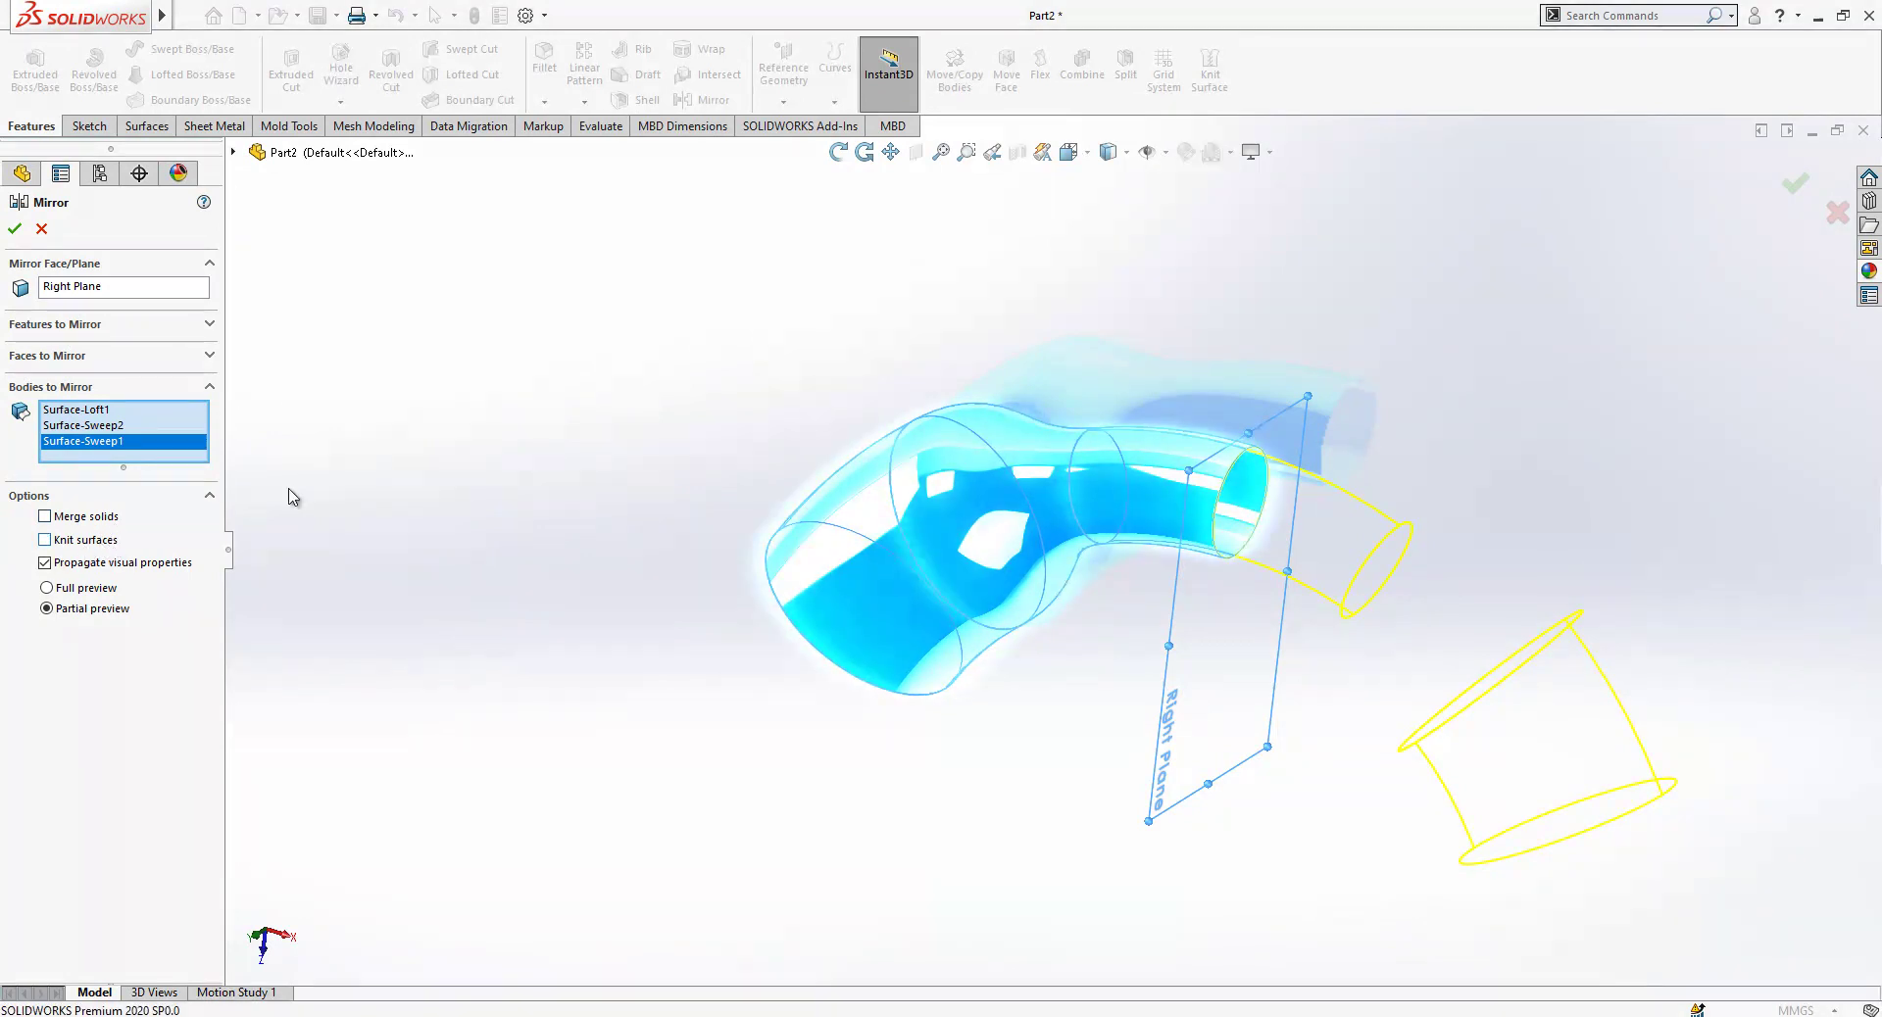
left_click(13, 227)
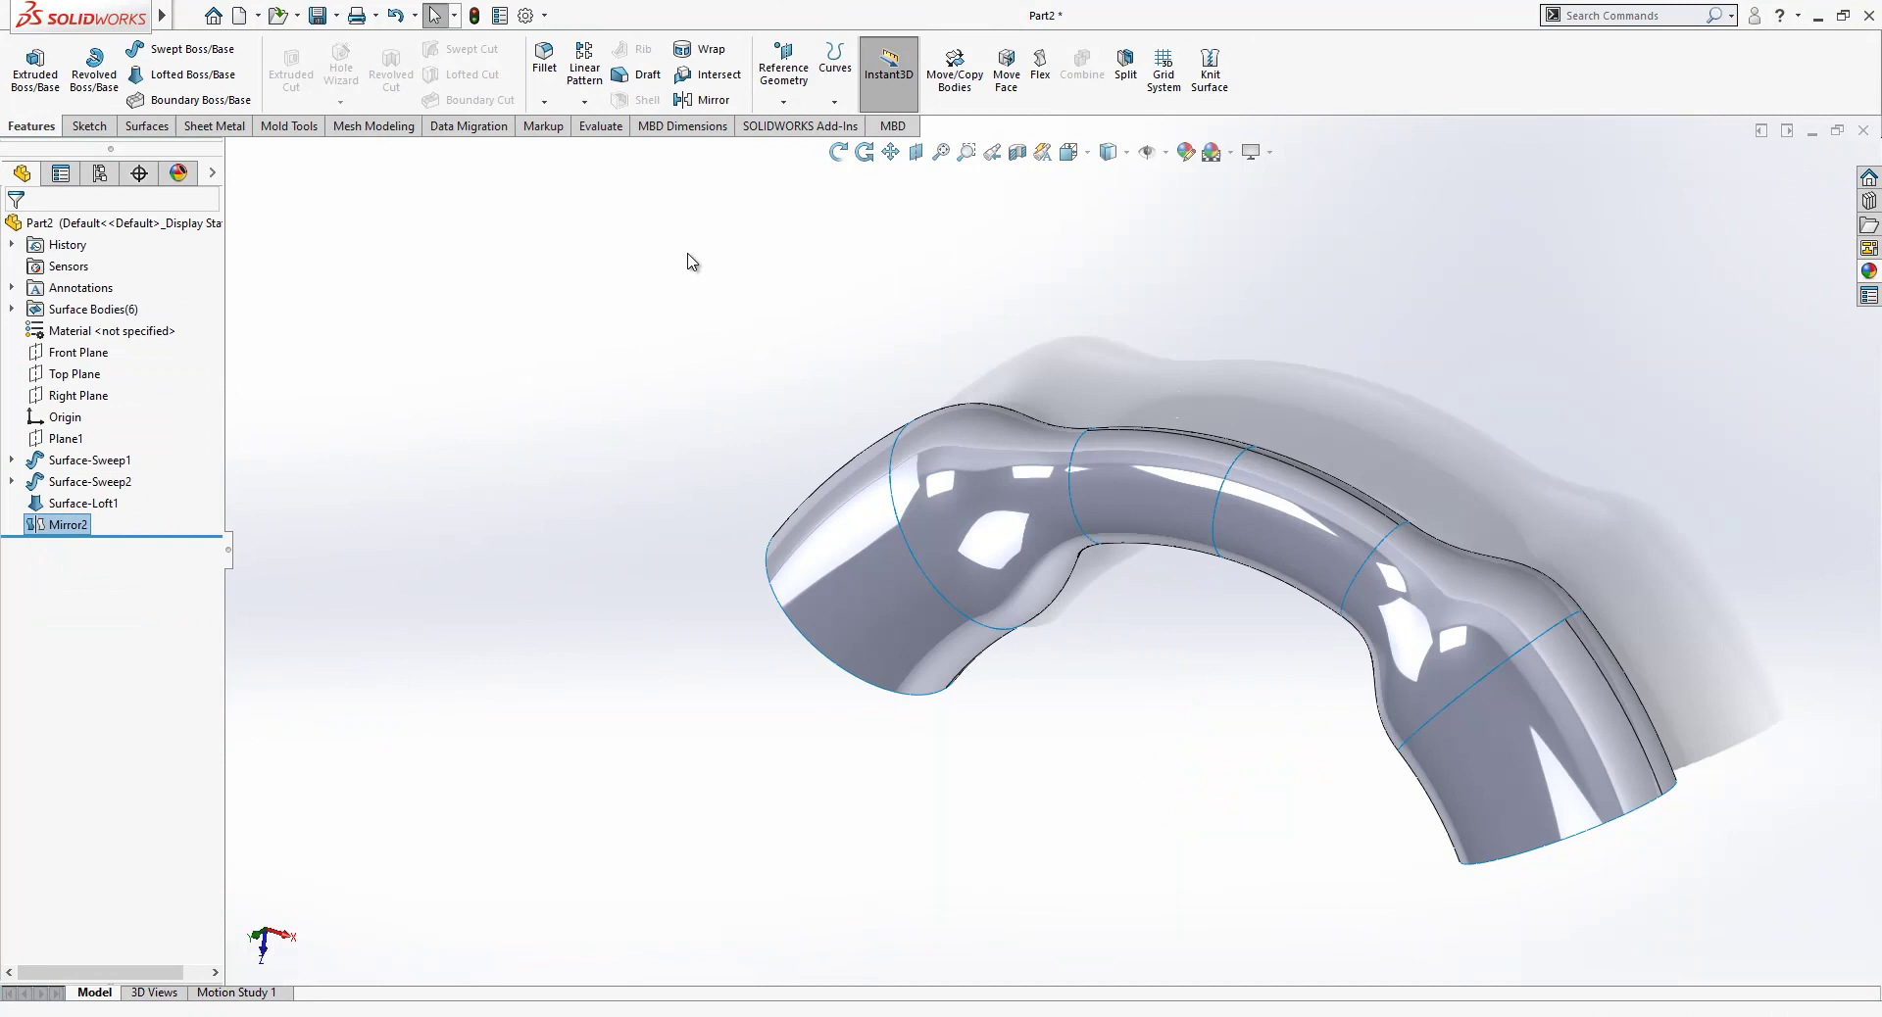
Create Axis1 from the Origin and Top Plane, perpendicular to the Top Plane.
left_click(839, 152)
left_click_drag(1225, 471, 944, 252)
key("Escape")
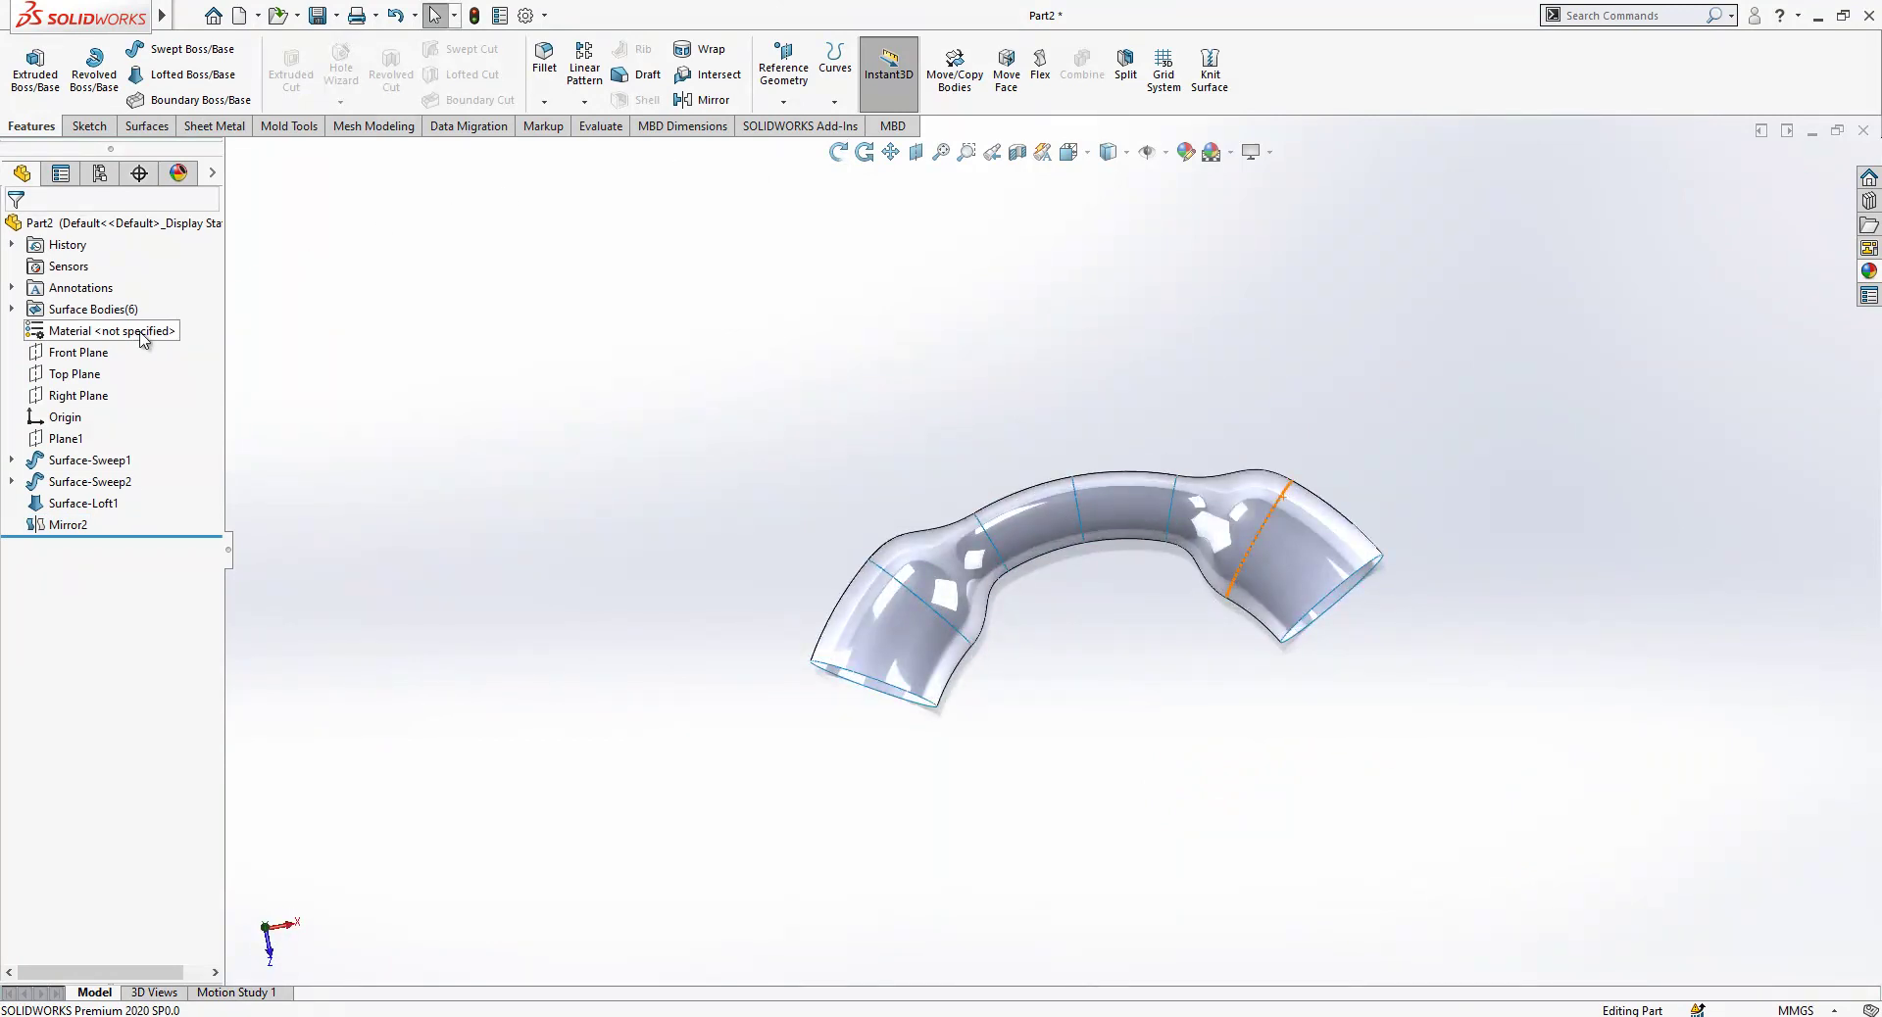
left_click(65, 417)
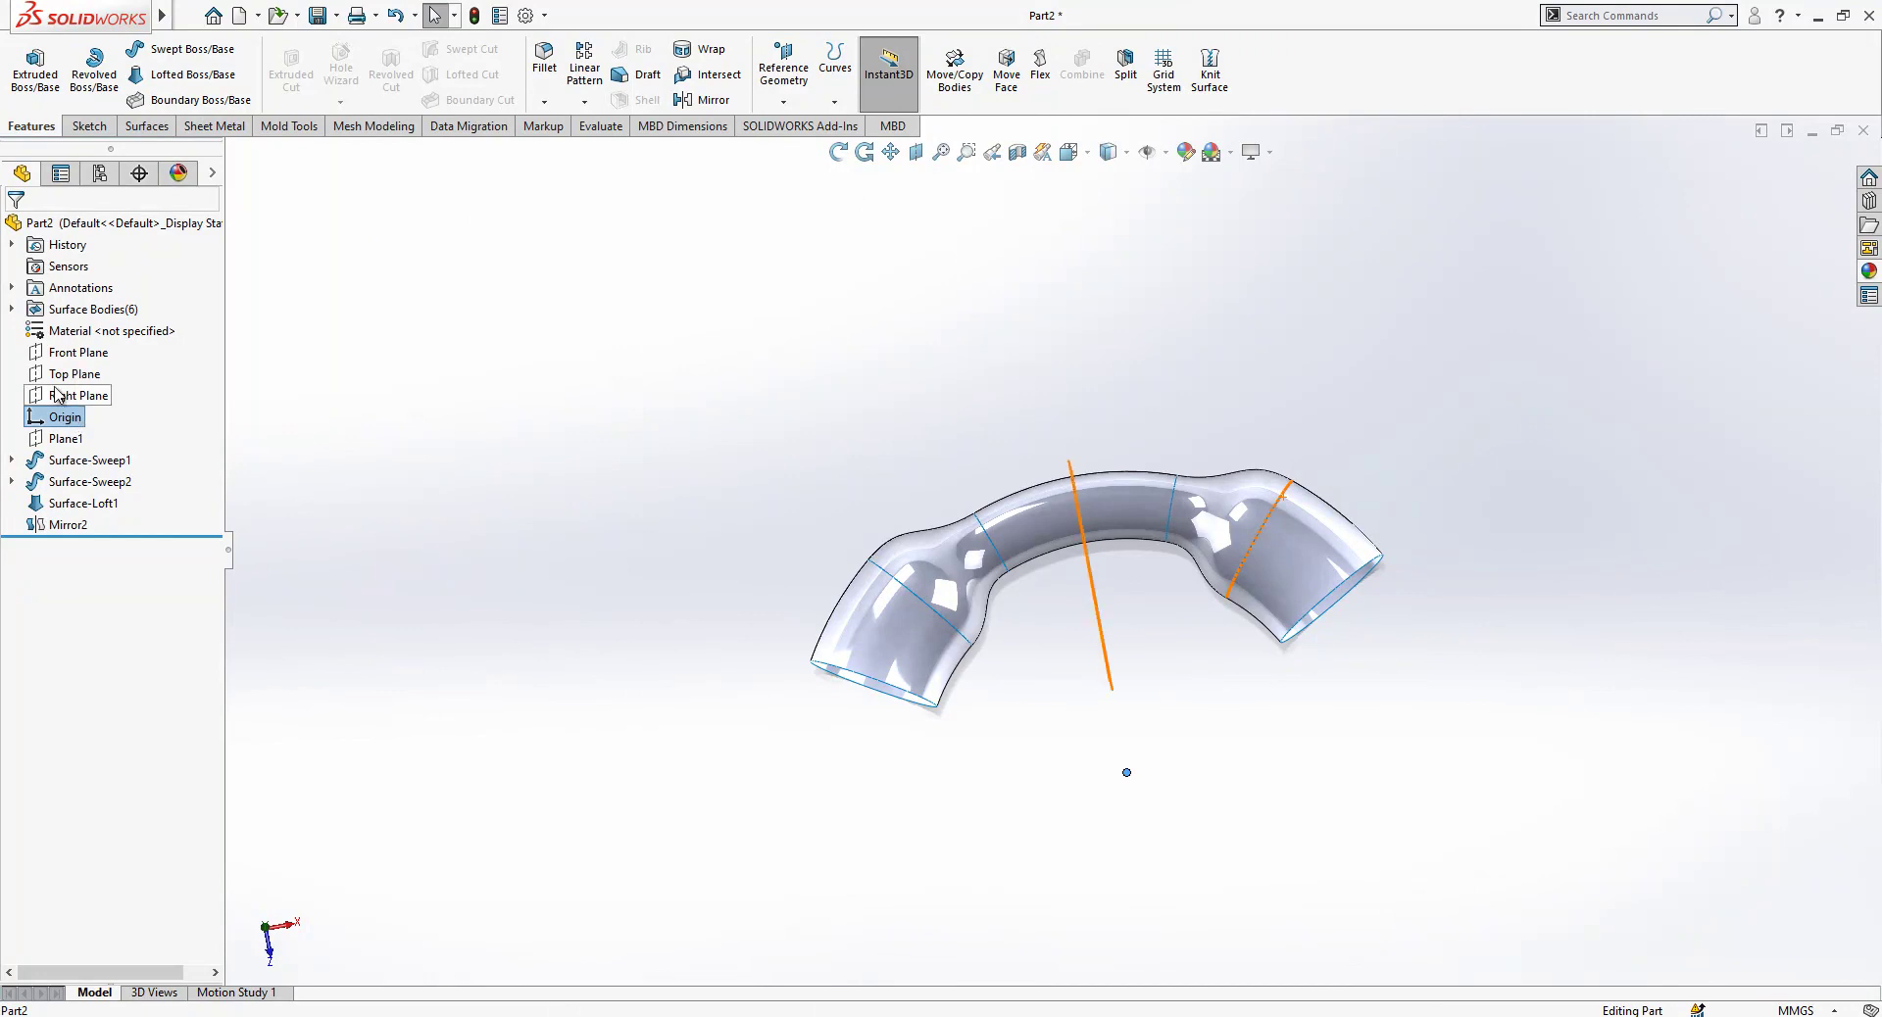
left_click(55, 378, "ctrl")
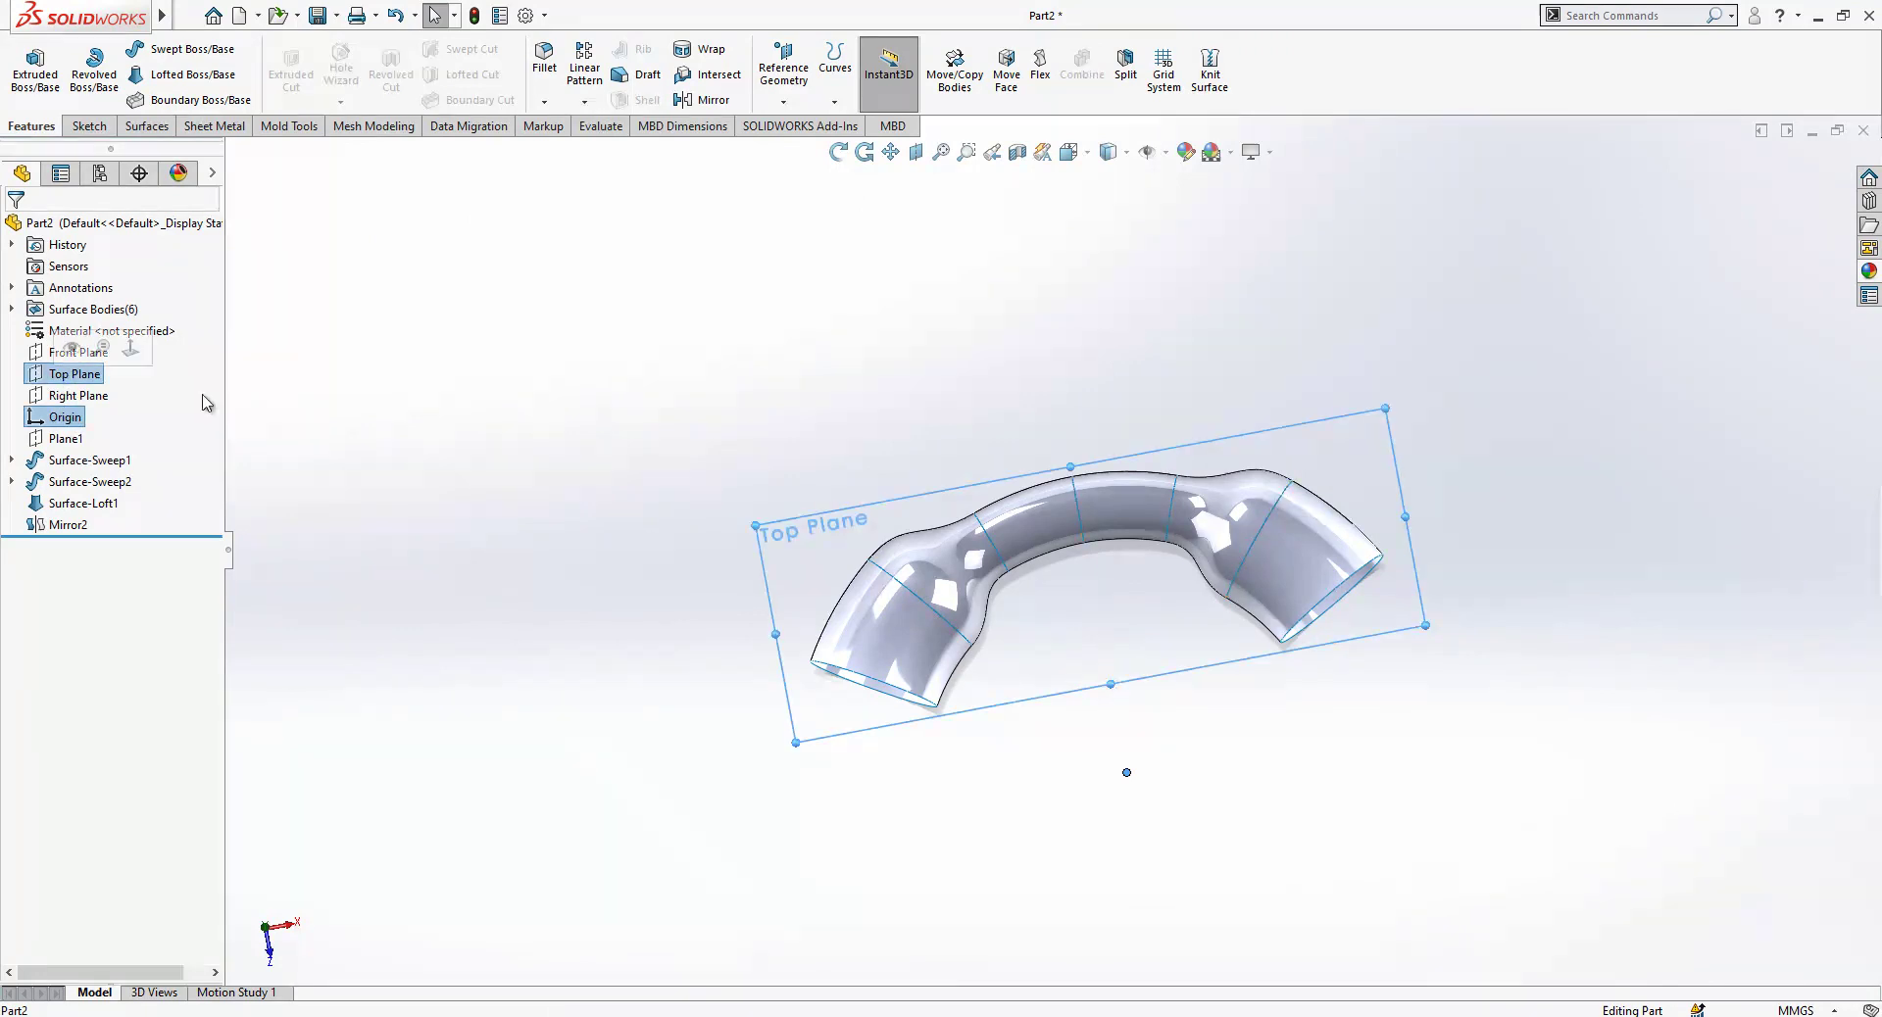
left_click(783, 98)
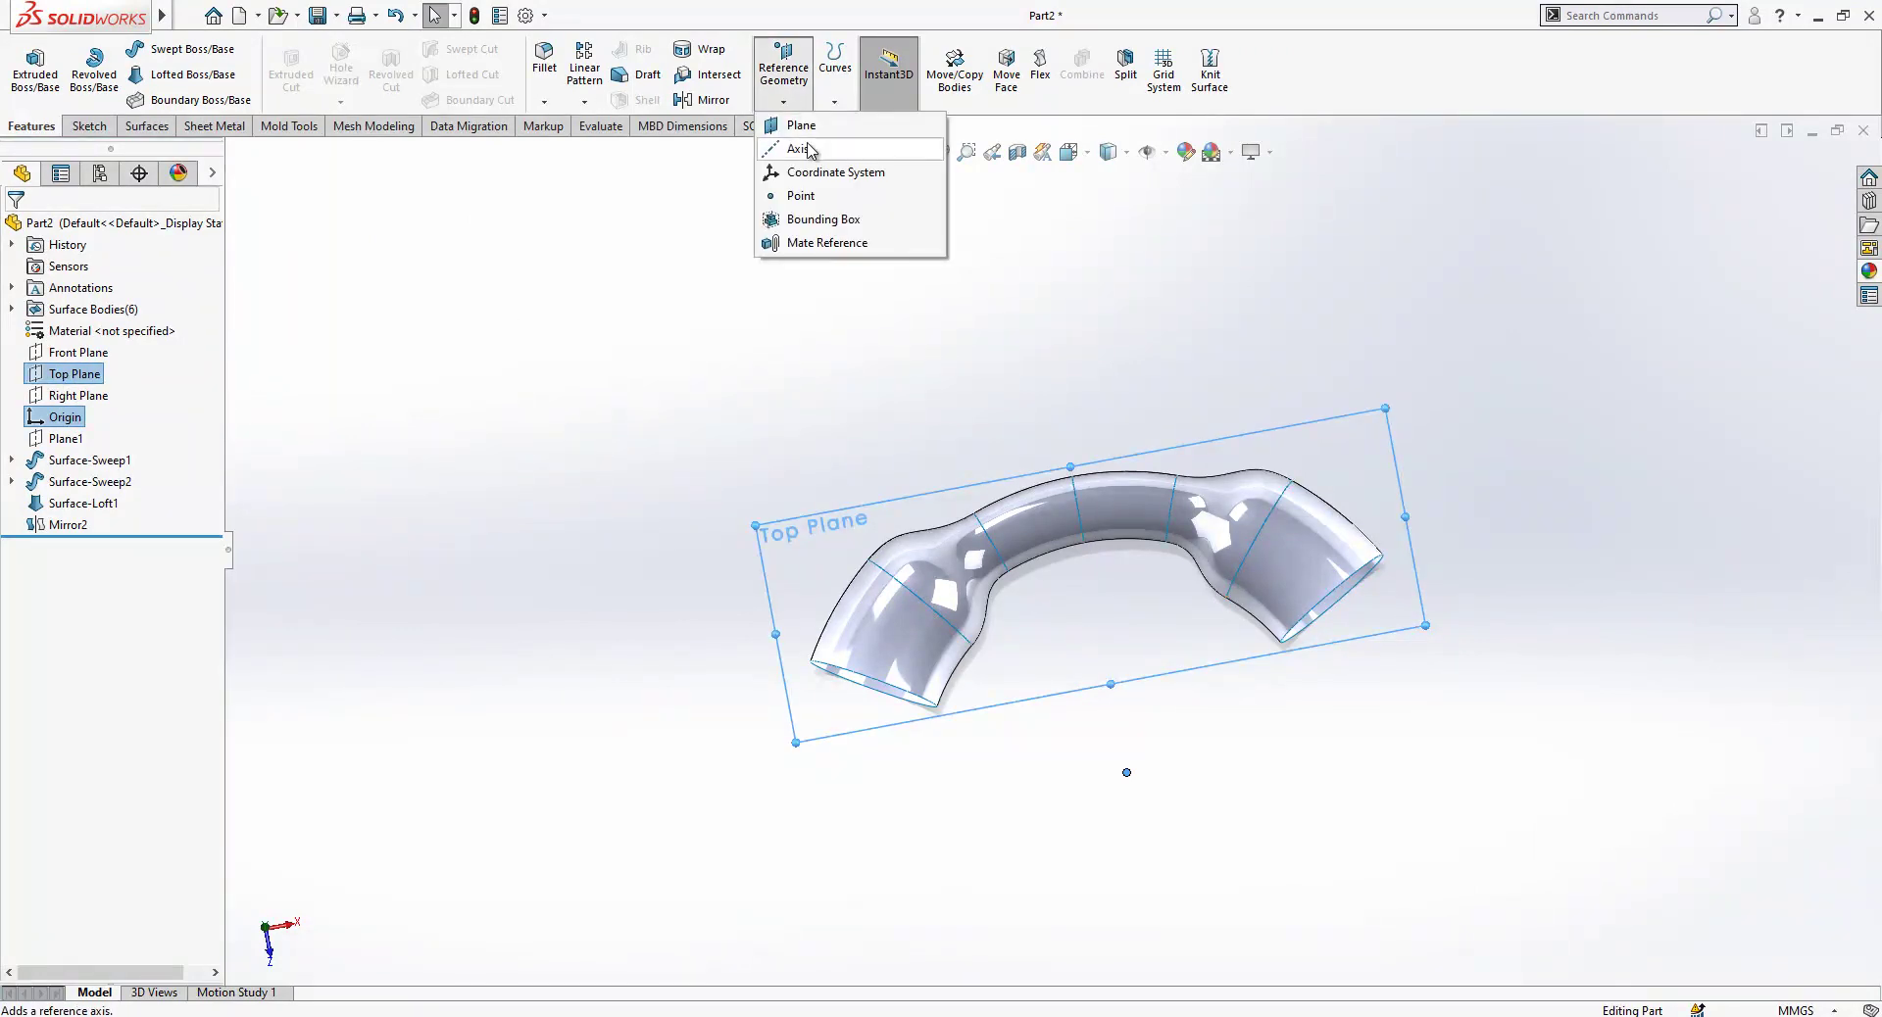
left_click(799, 149)
middle_click_drag(1059, 558, 1227, 477)
left_click(15, 229)
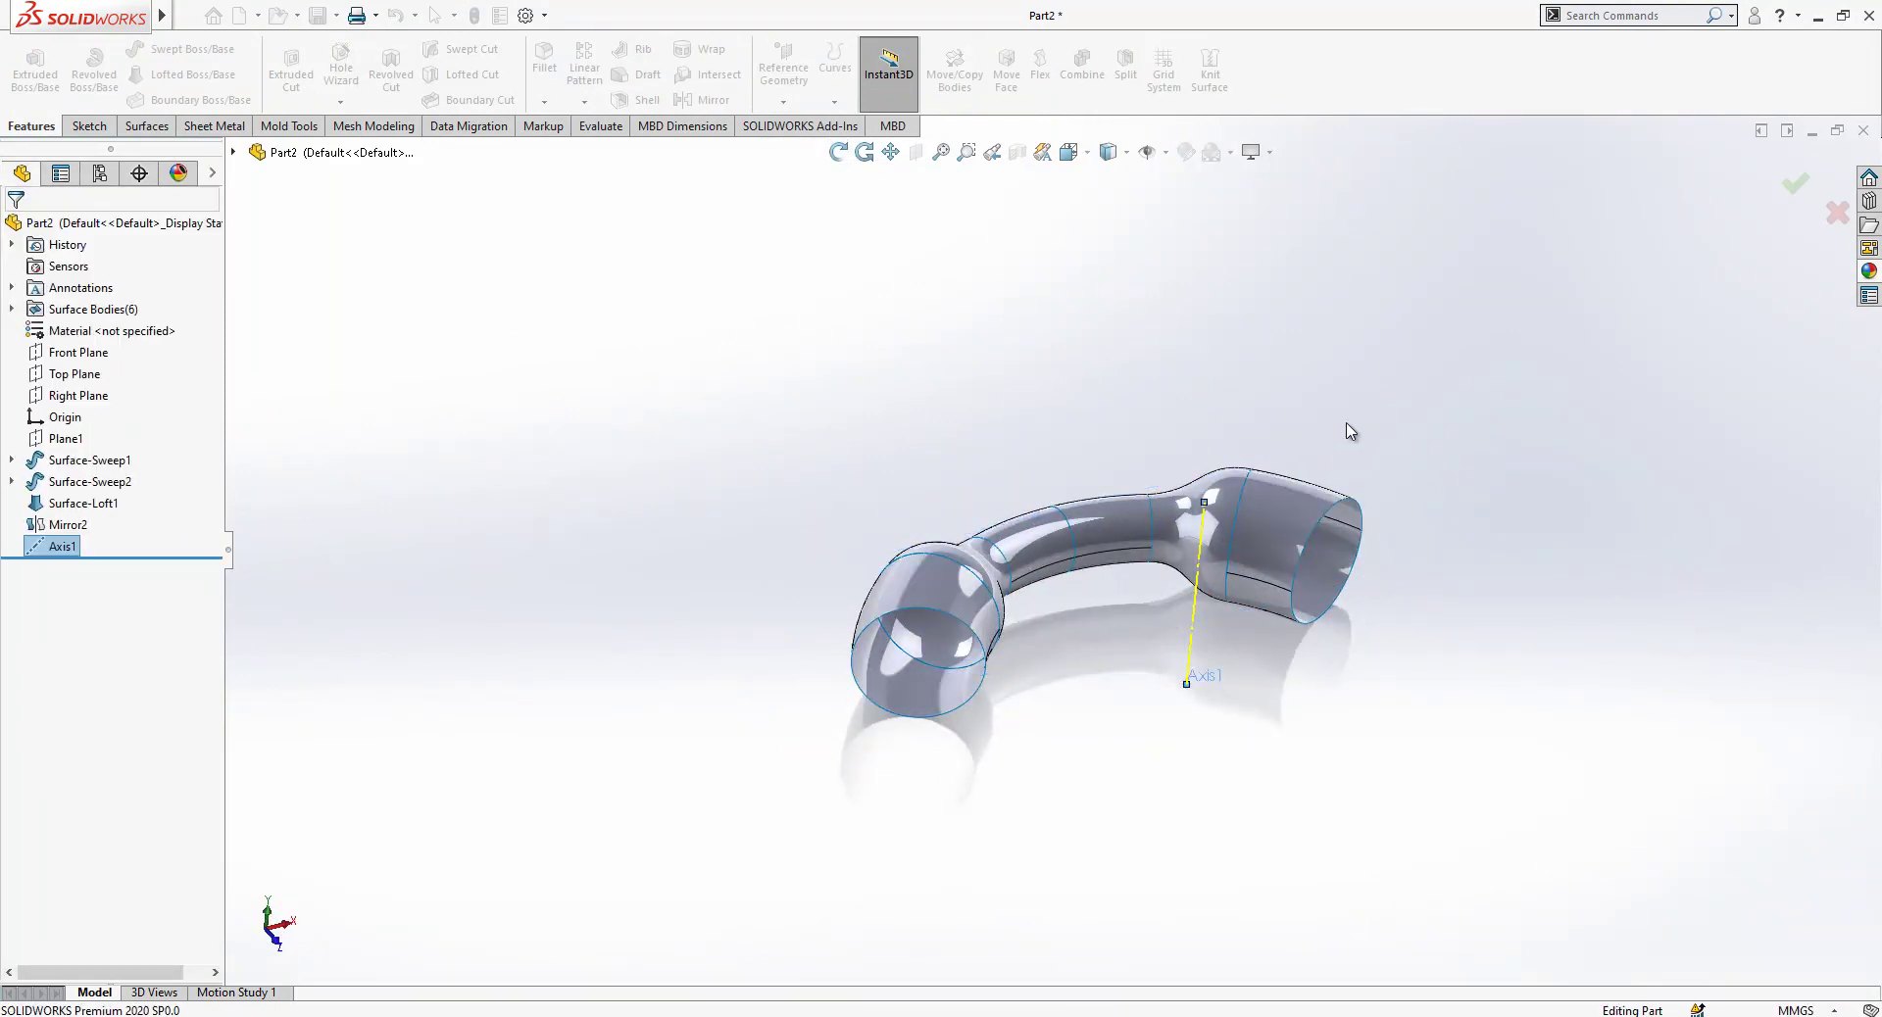
middle_click_drag(1349, 424, 1323, 627)
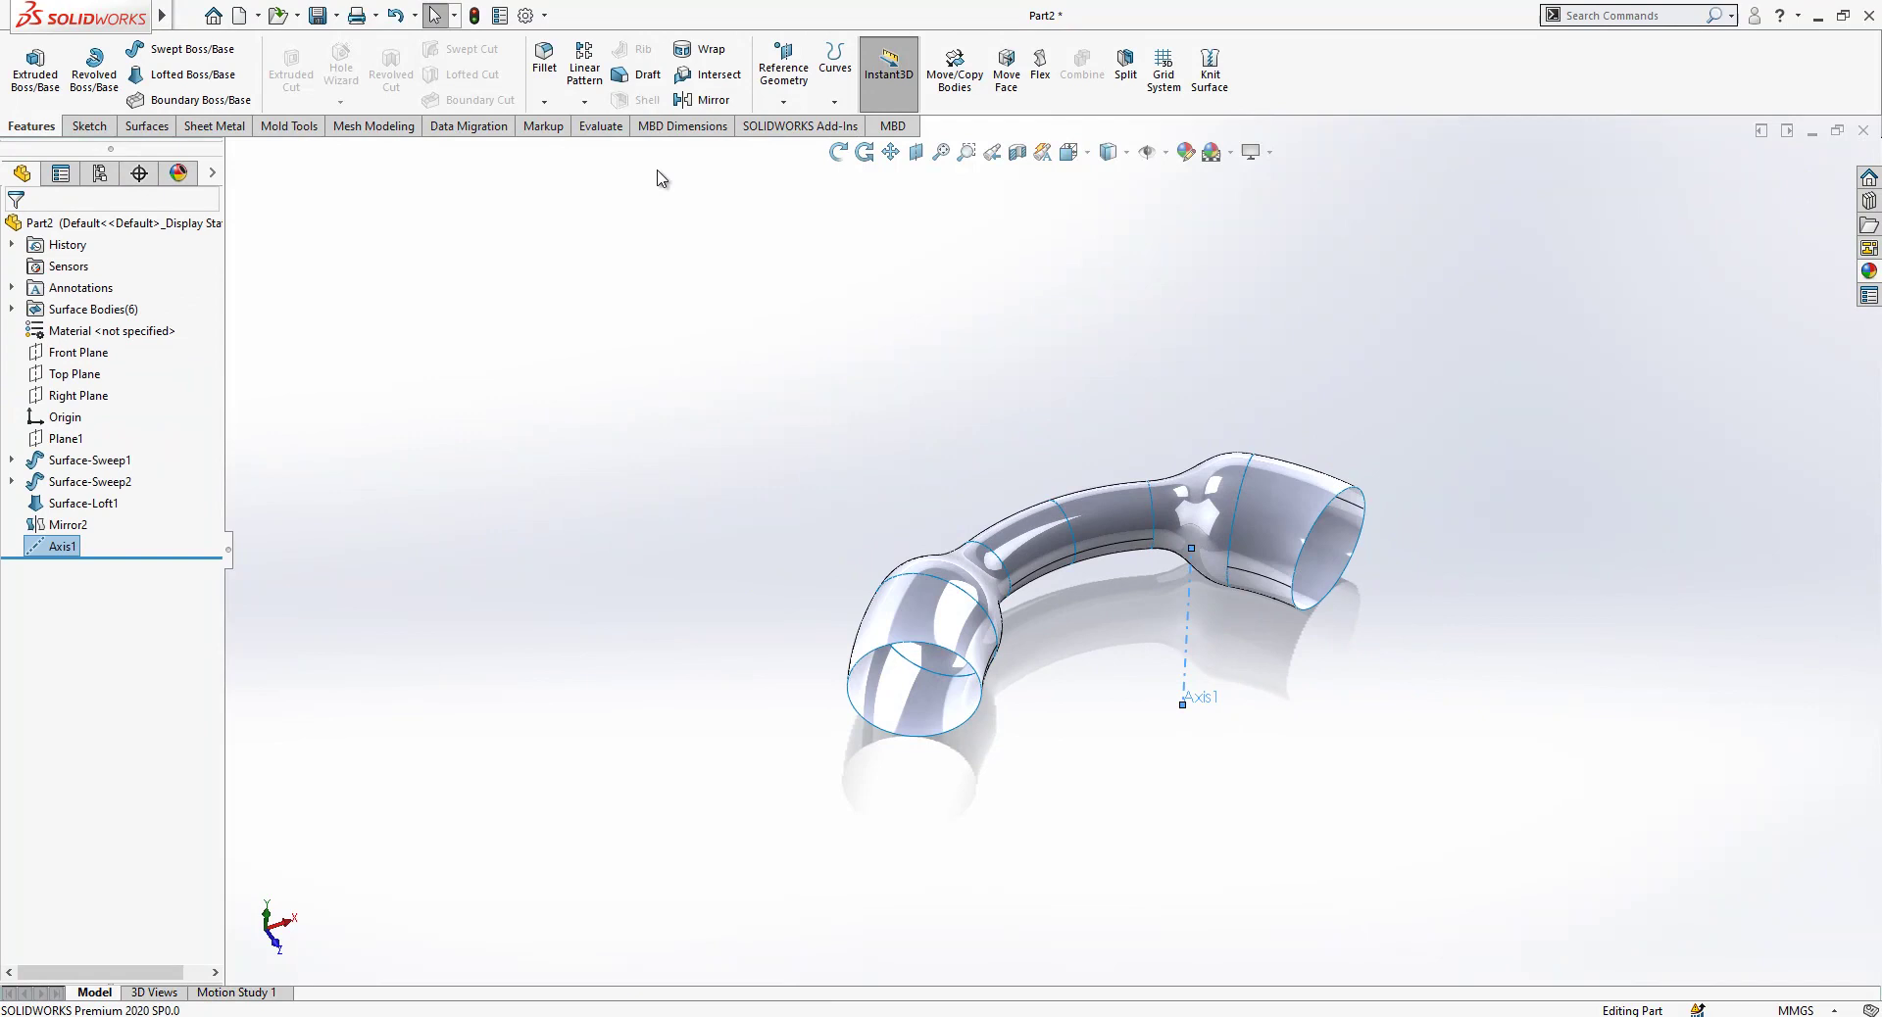
Circular-pattern all six pipe bodies around Axis1, 3 instances over 360°.
left_click(584, 102)
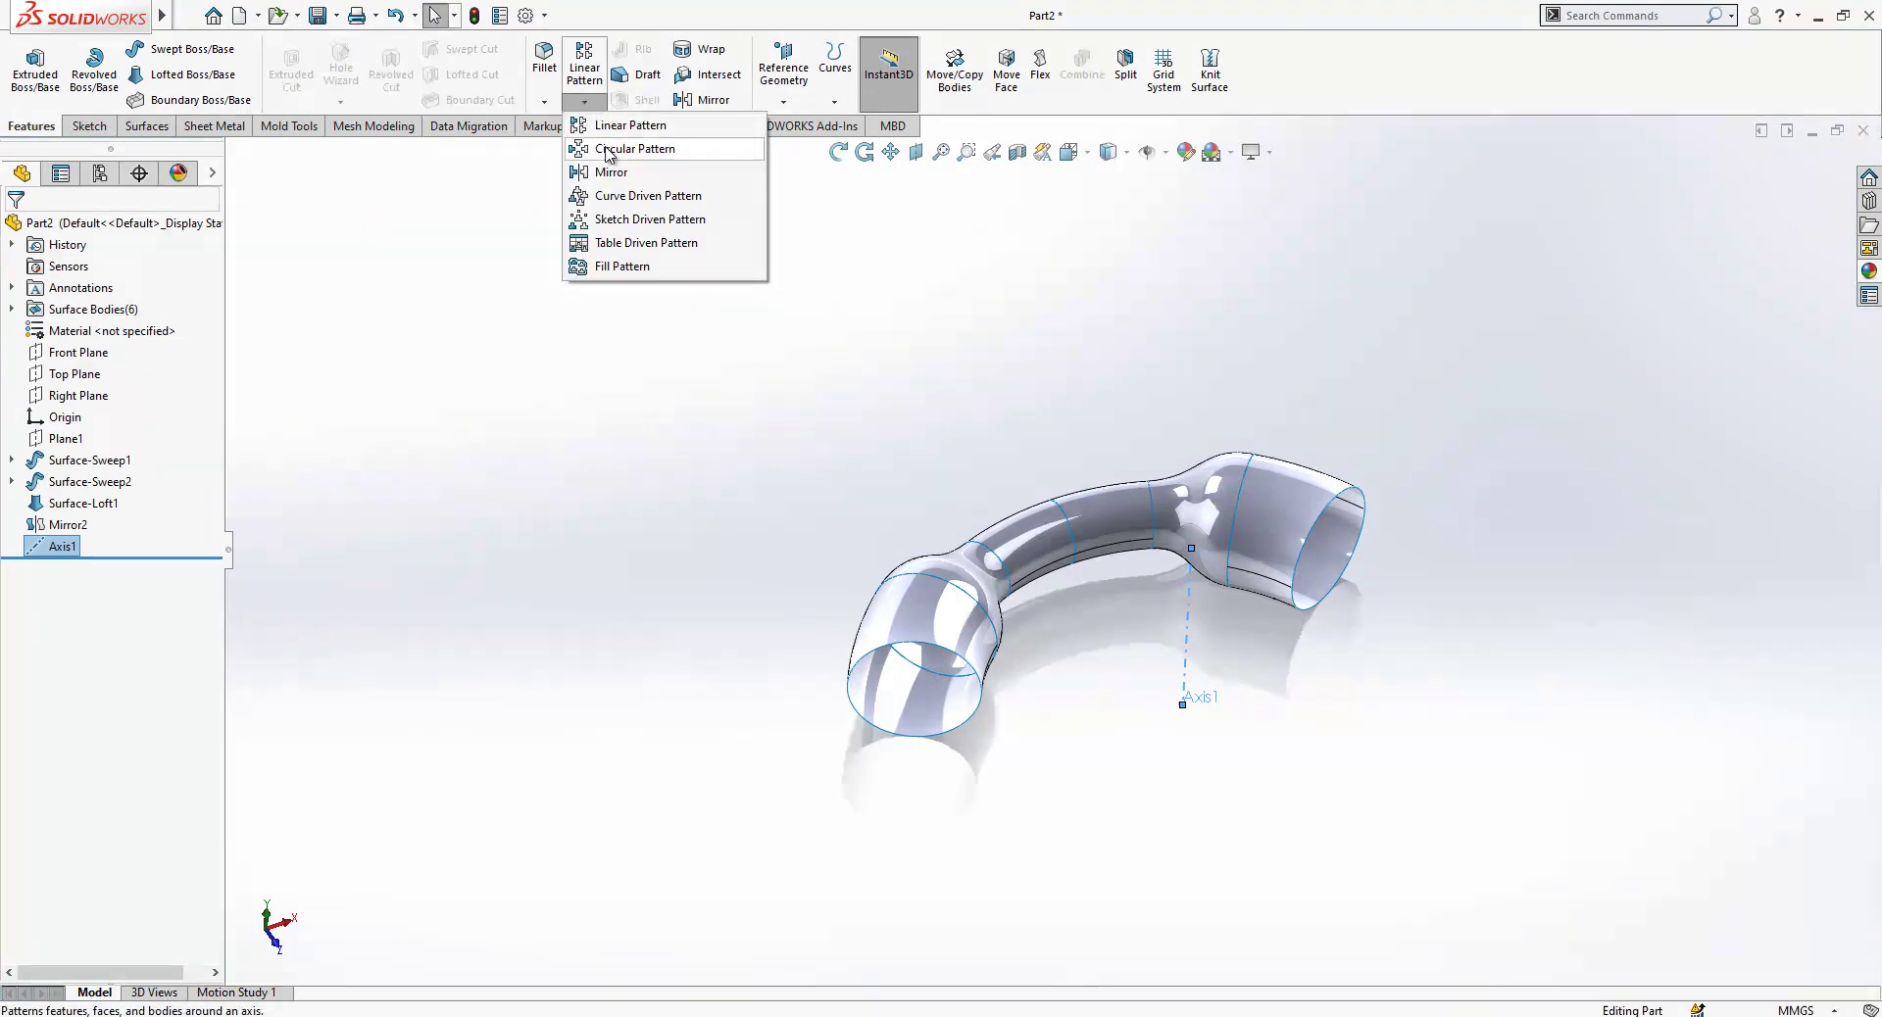
left_click(607, 149)
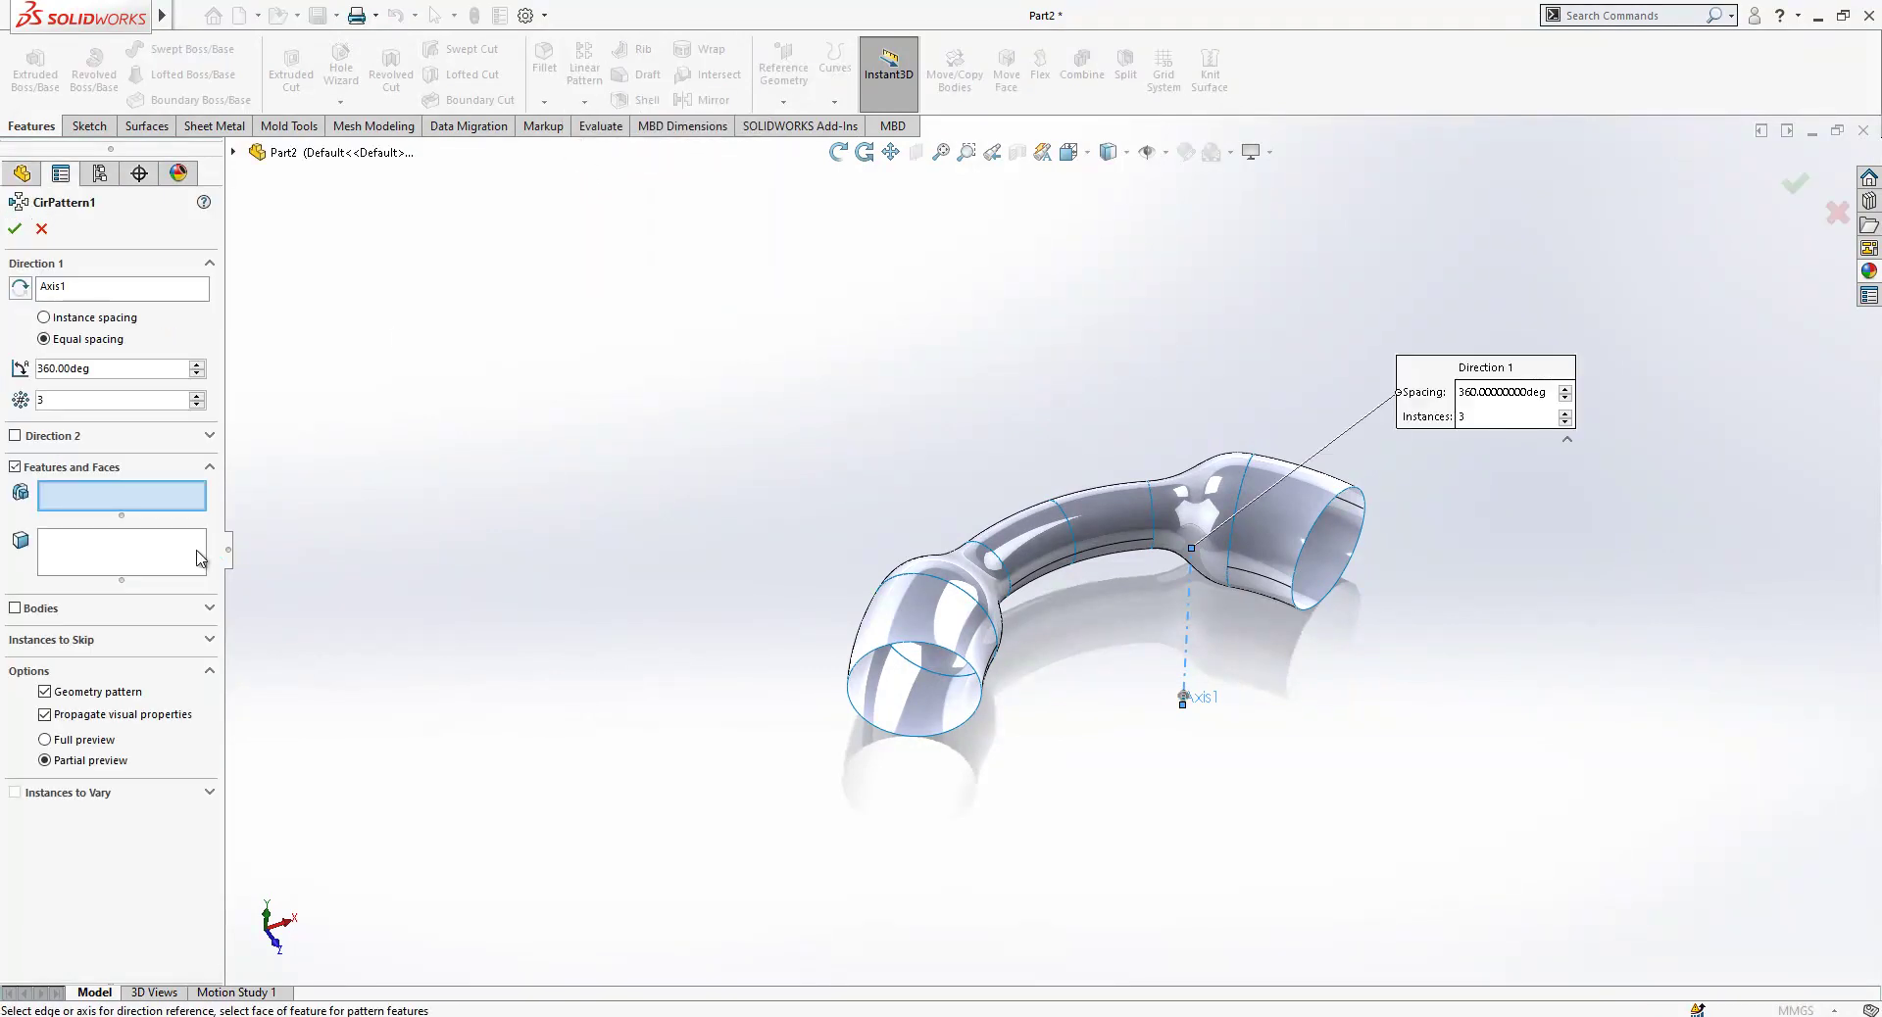
left_click(15, 608)
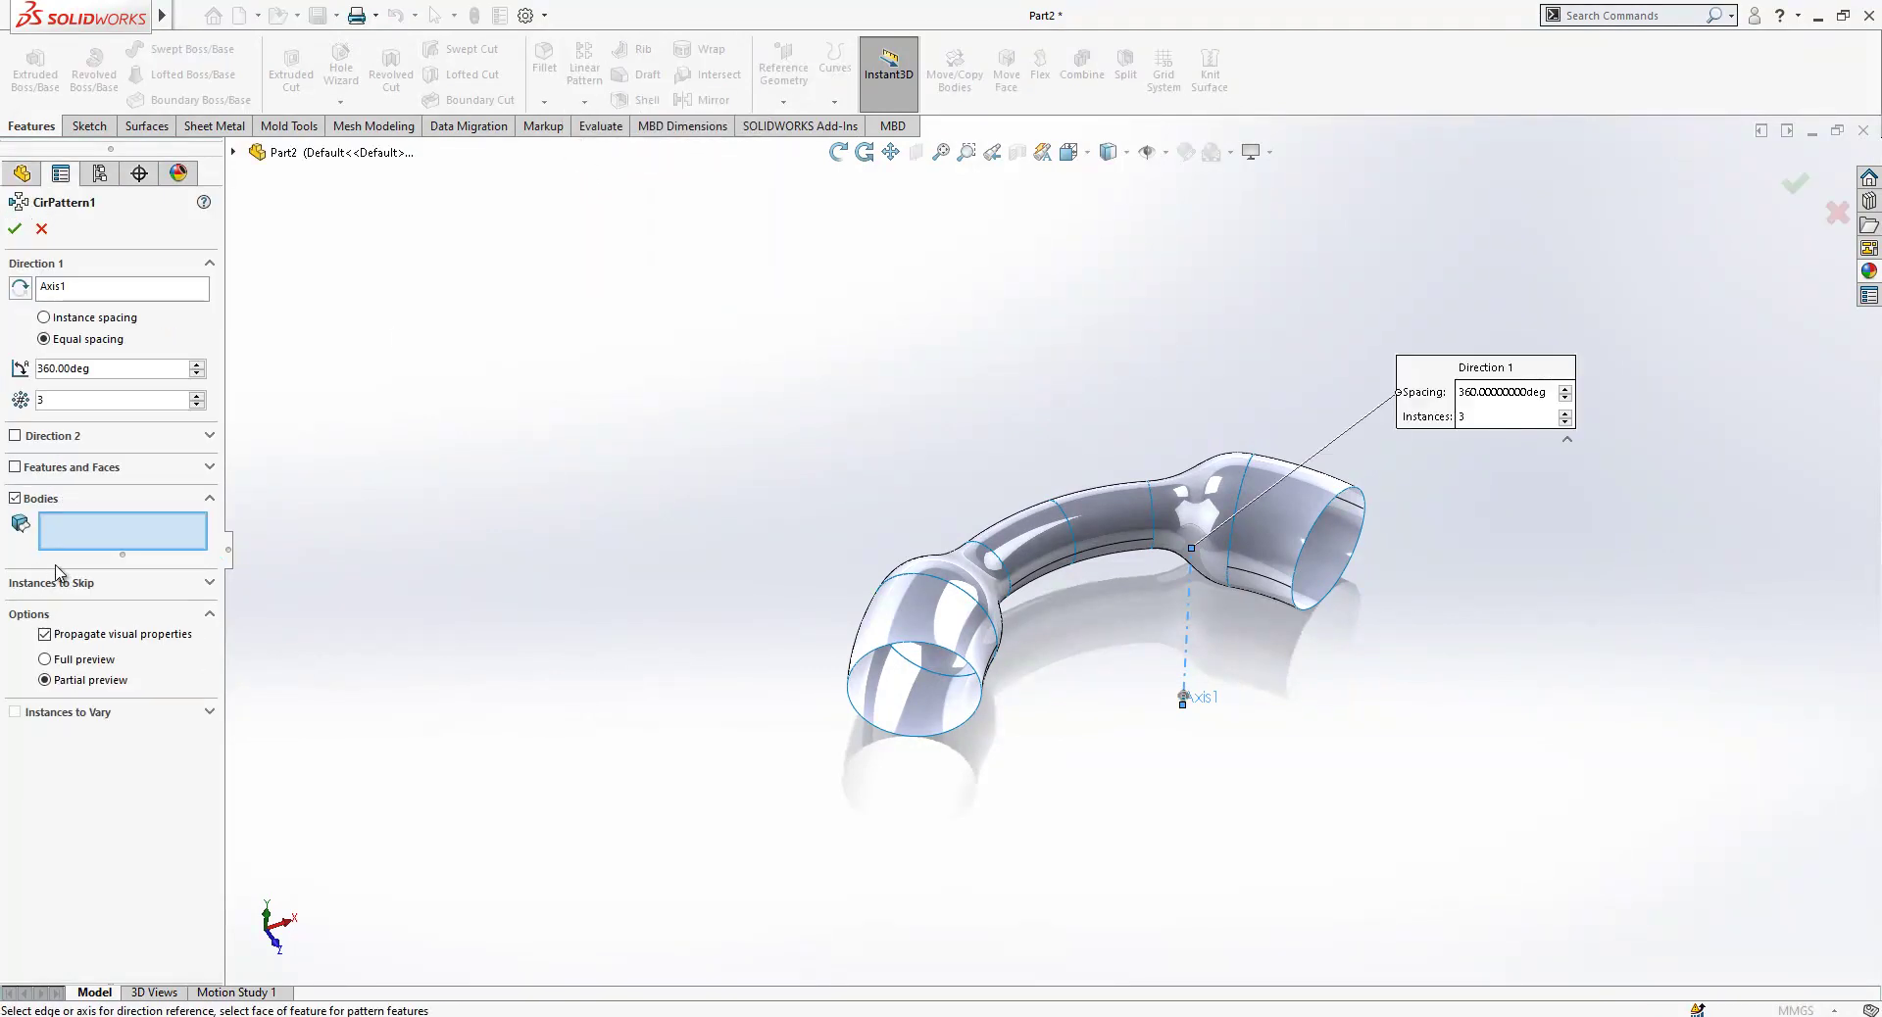
left_click(902, 603)
left_click(980, 568)
left_click(1079, 529)
left_click(1165, 501)
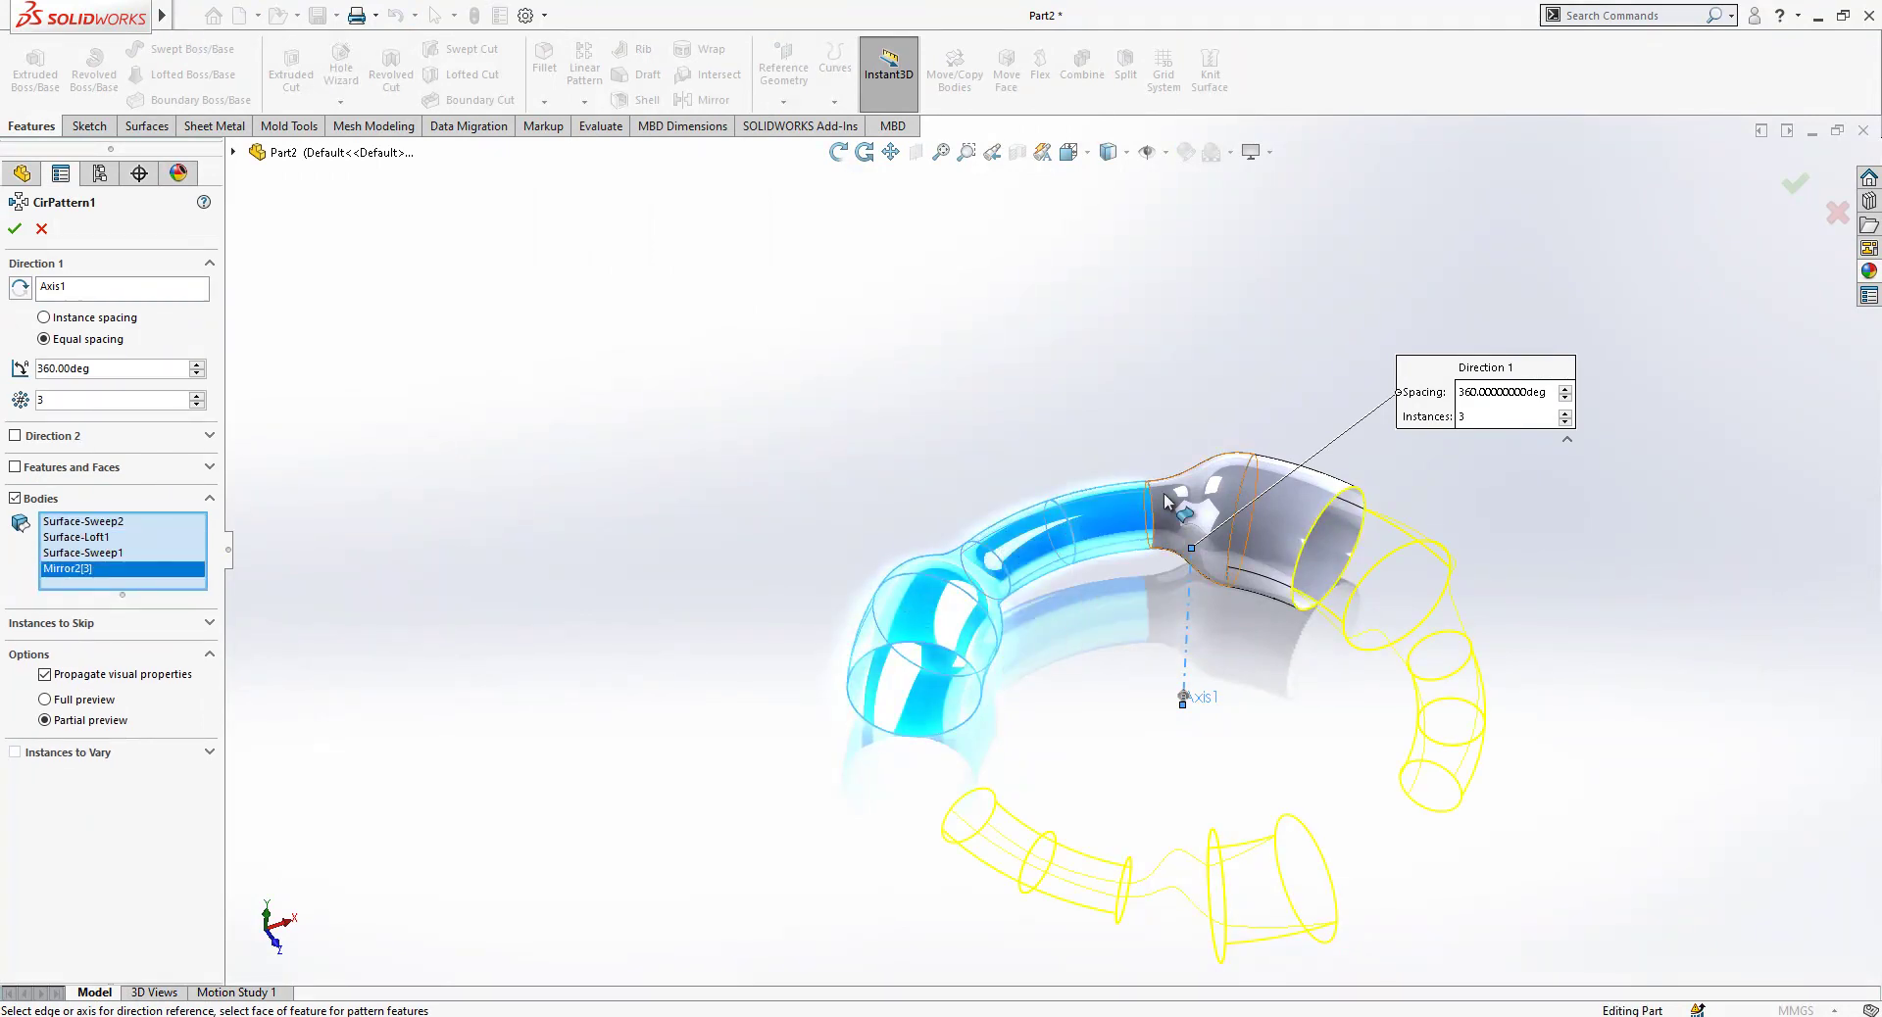
left_click(1210, 514)
left_click(1313, 505)
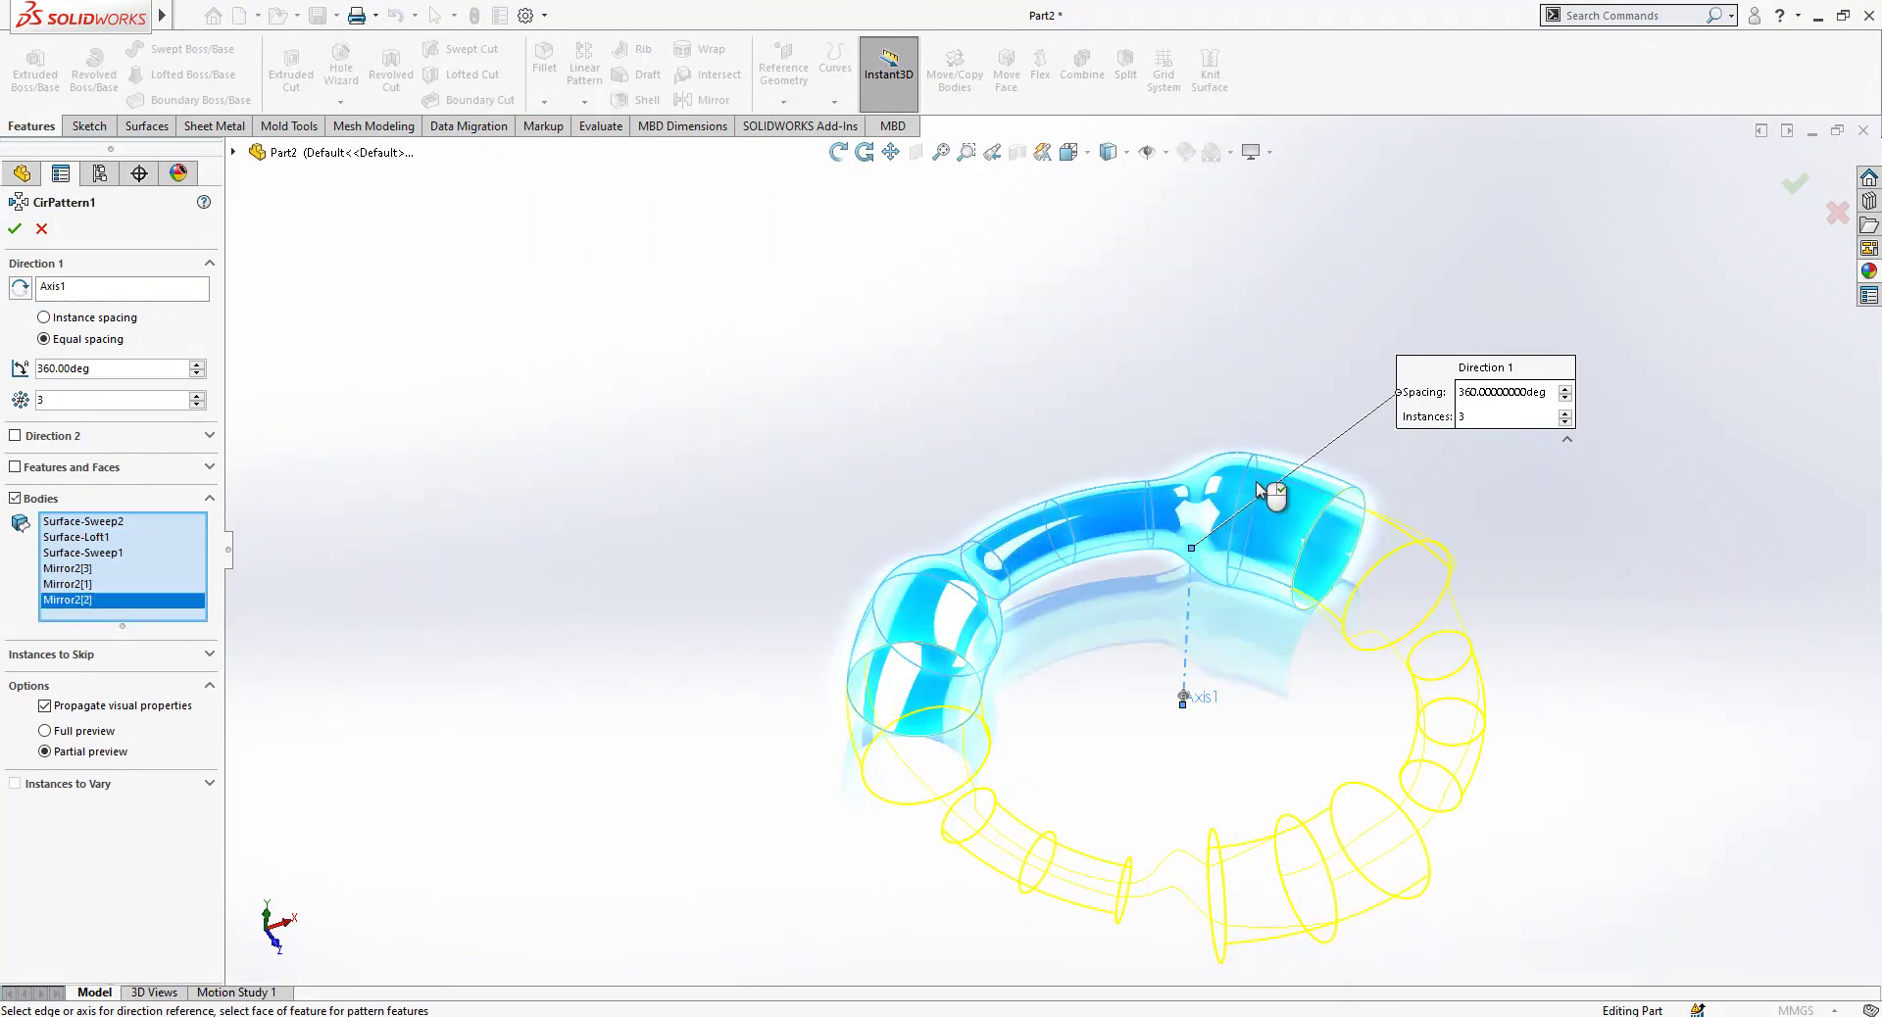
right_click(1197, 419)
Hide Axis1 and view the closed wavy ring.
middle_click_drag(1176, 431, 1225, 578)
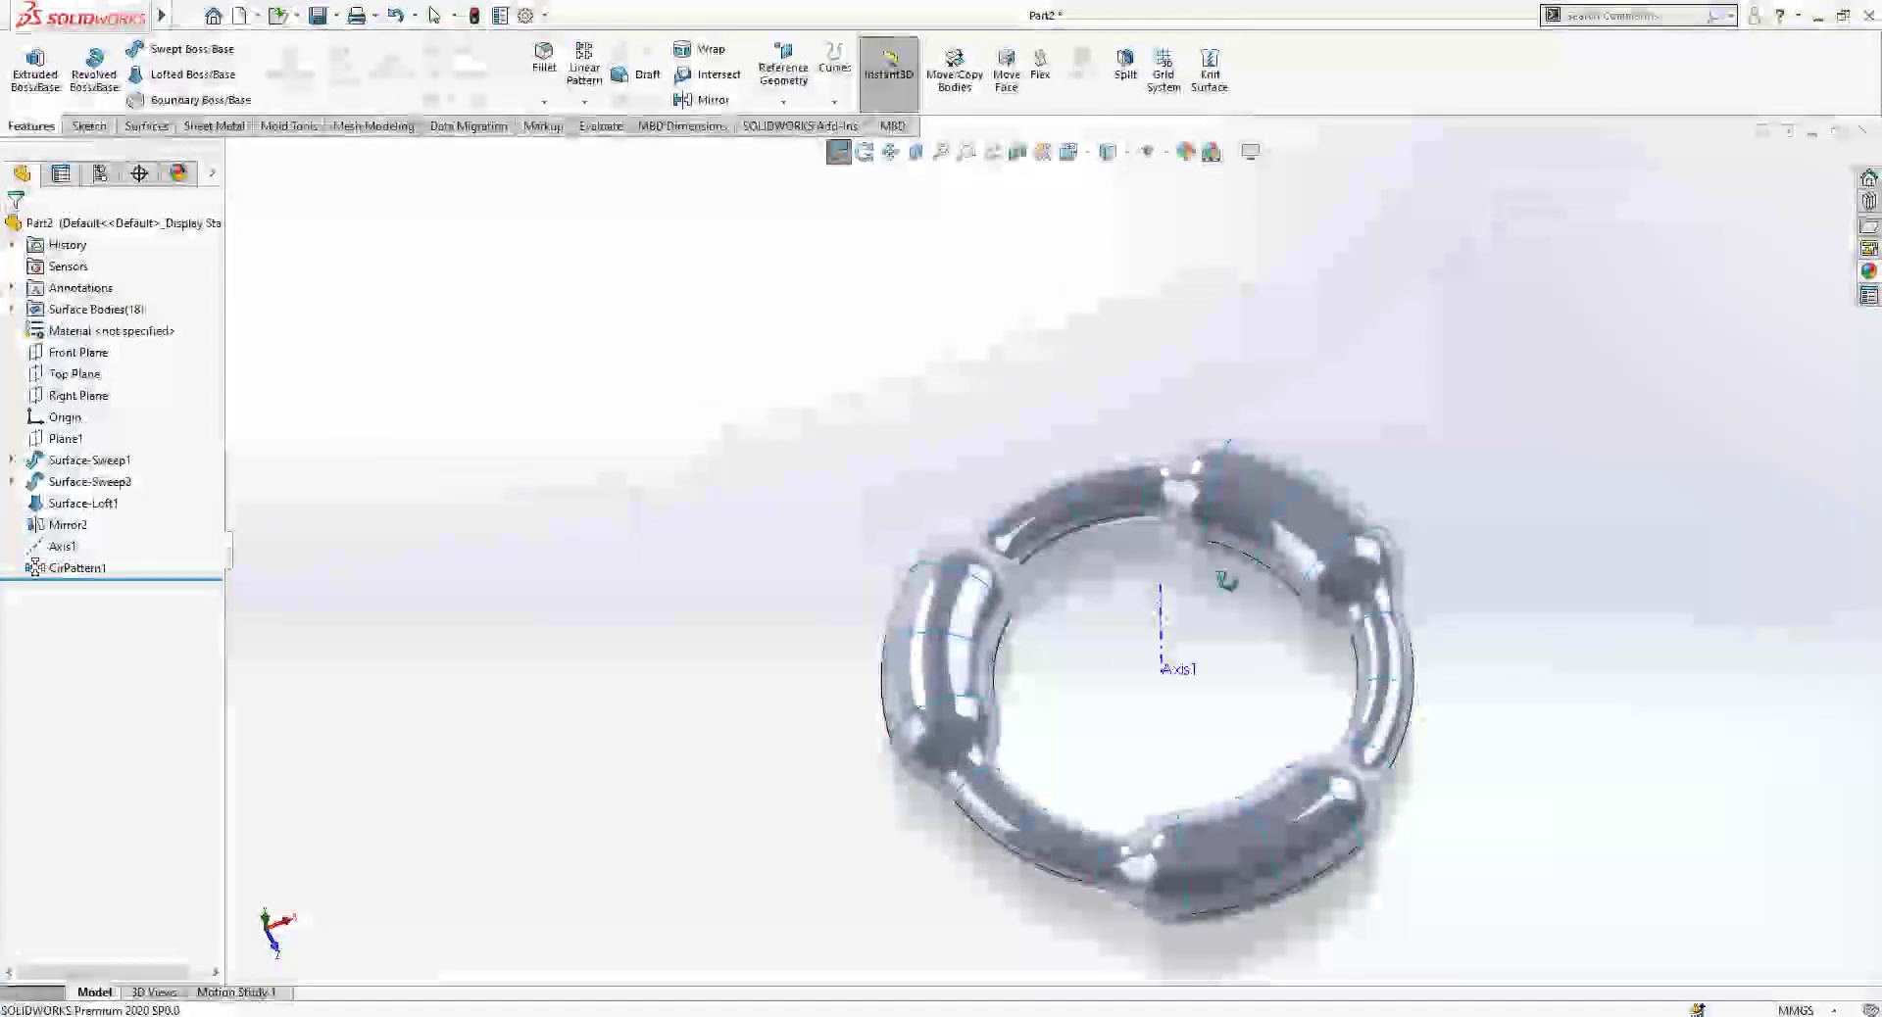
left_click(1161, 627)
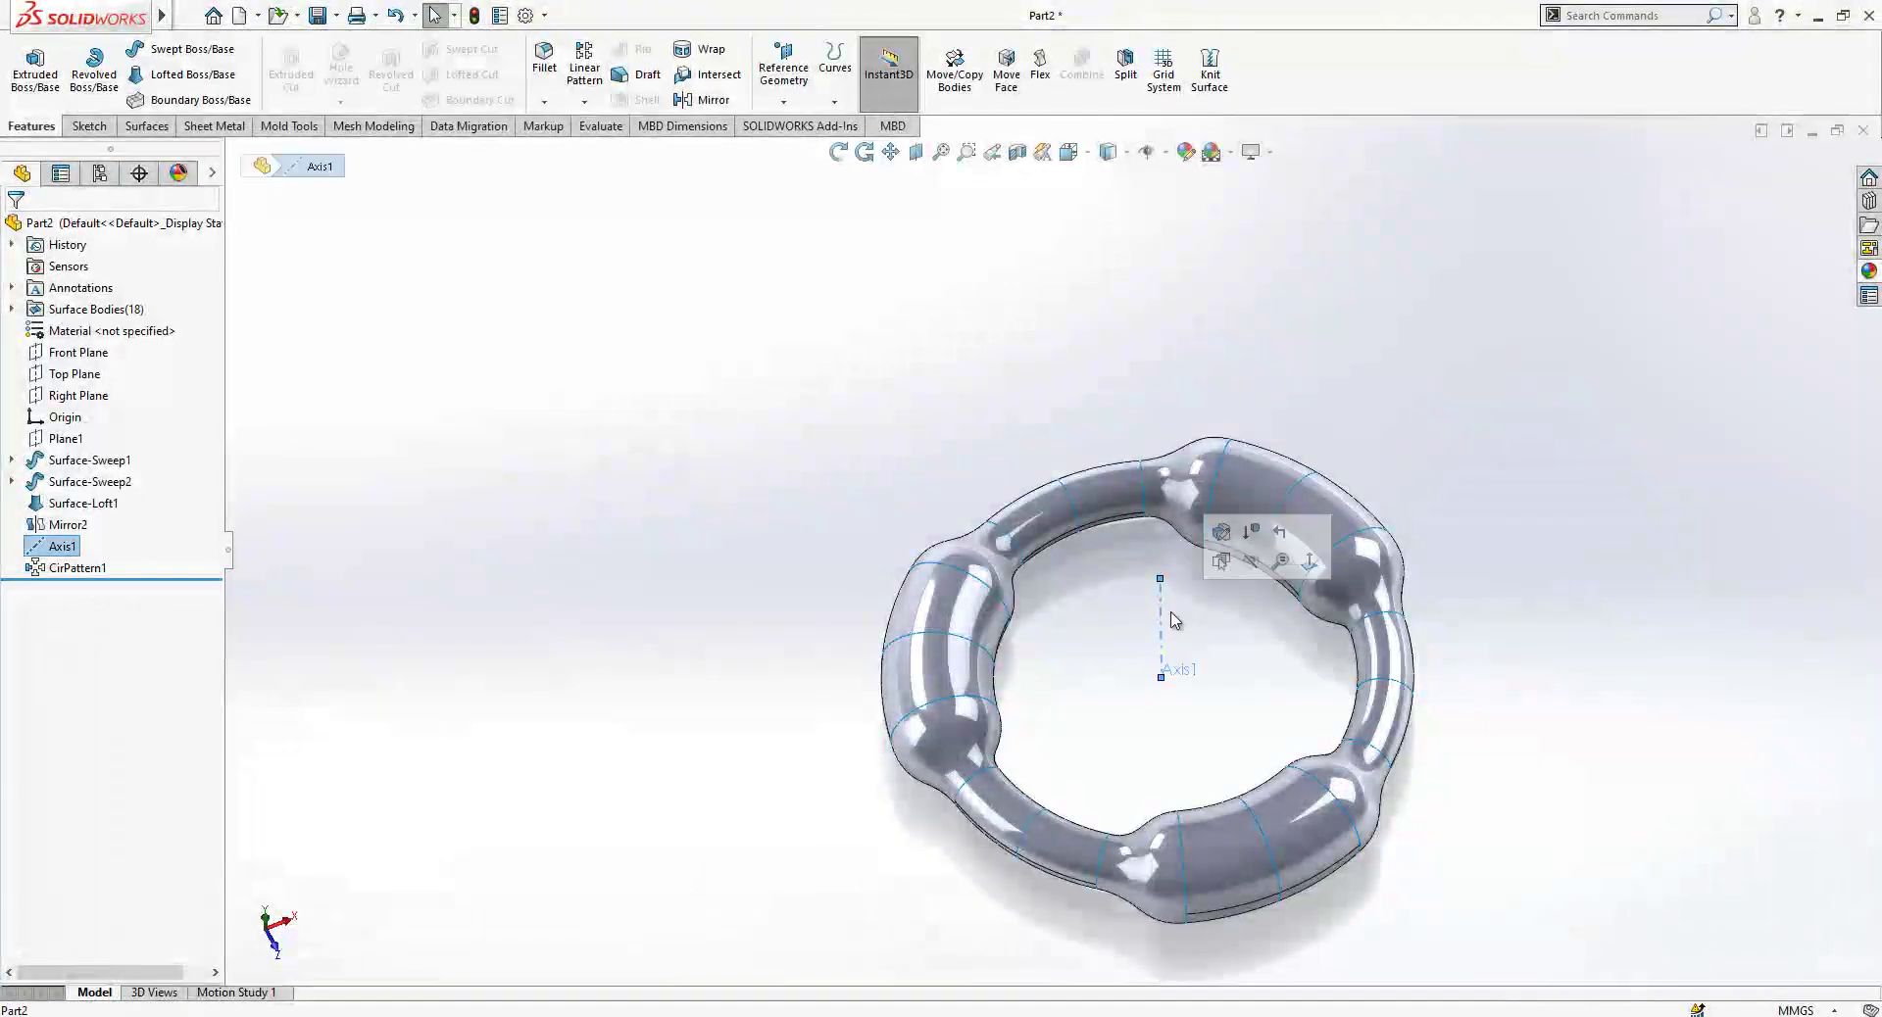
left_click(1250, 564)
mouse_move(1231, 655)
middle_mouse_down()
mouse_move(1314, 774)
mouse_move(1248, 769)
mouse_move(1243, 666)
mouse_move(1261, 651)
mouse_move(1245, 670)
middle_mouse_up()
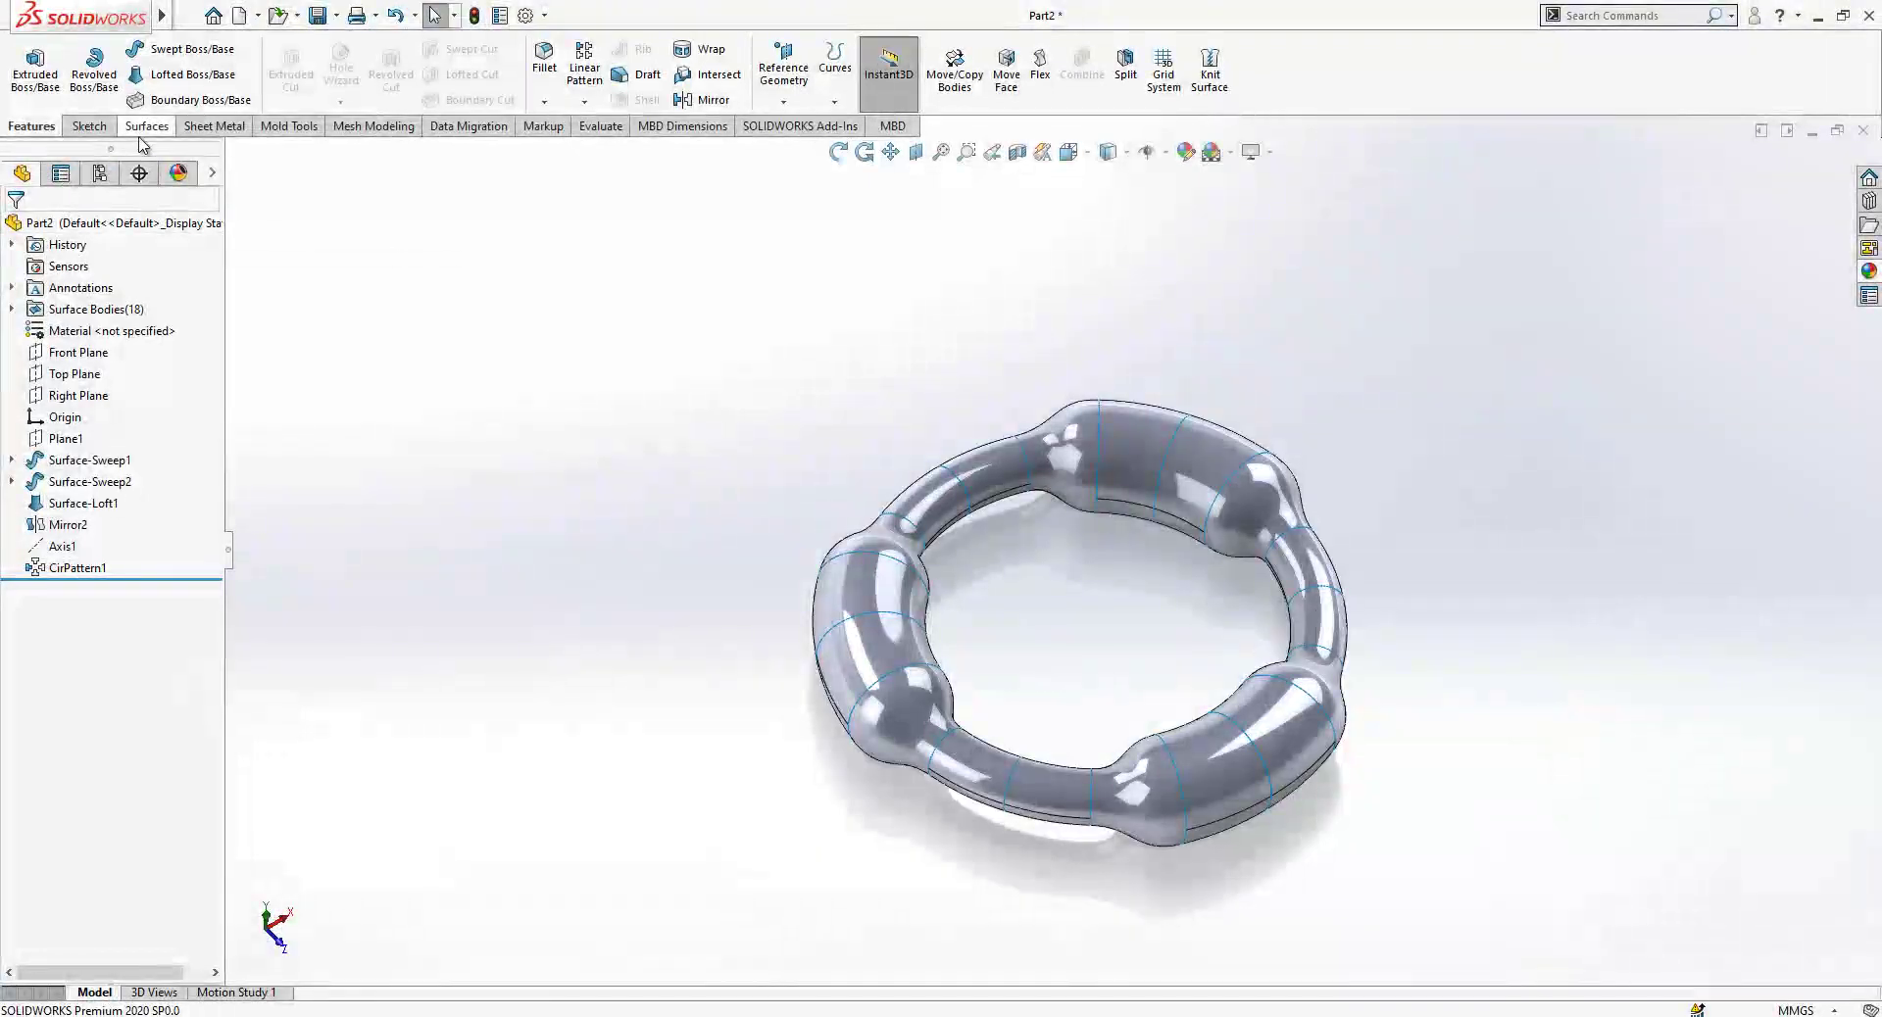
Knit all 18 ring surface patches into Surface-Knit1.
left_click(145, 126)
left_click(806, 71)
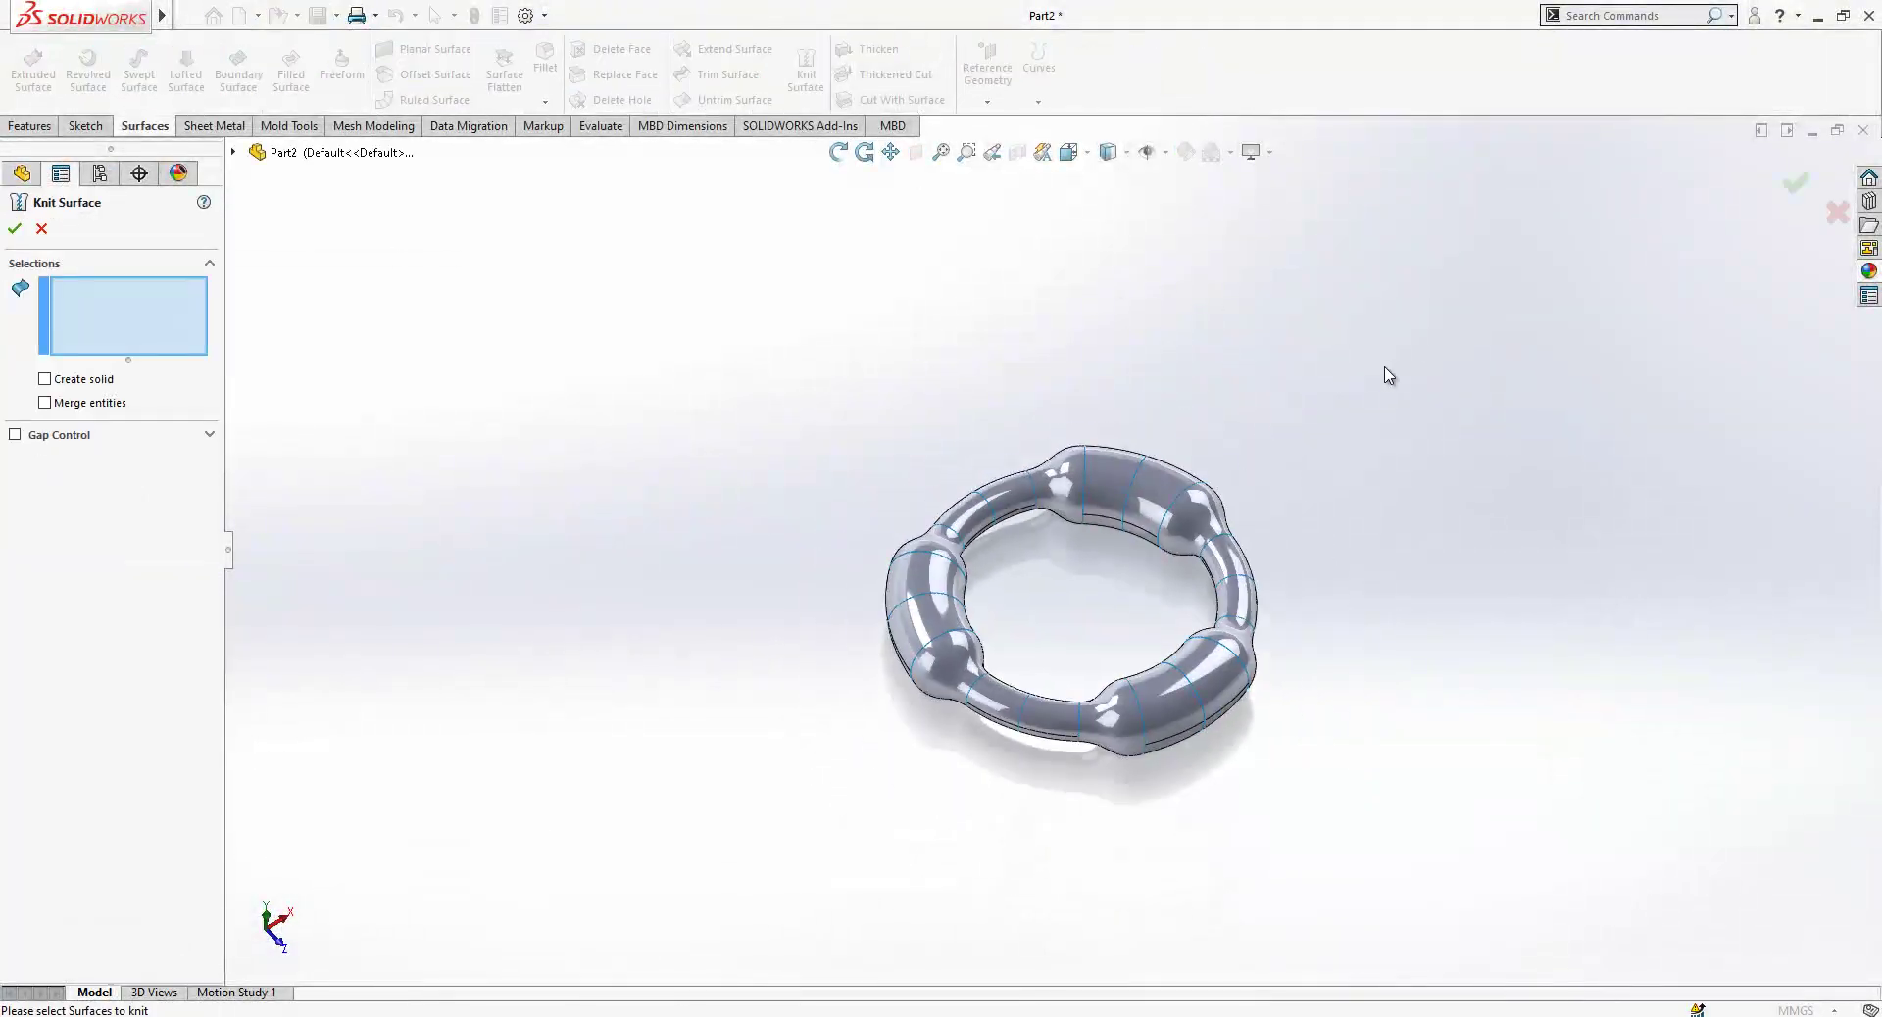
left_click_drag(1423, 341, 710, 874)
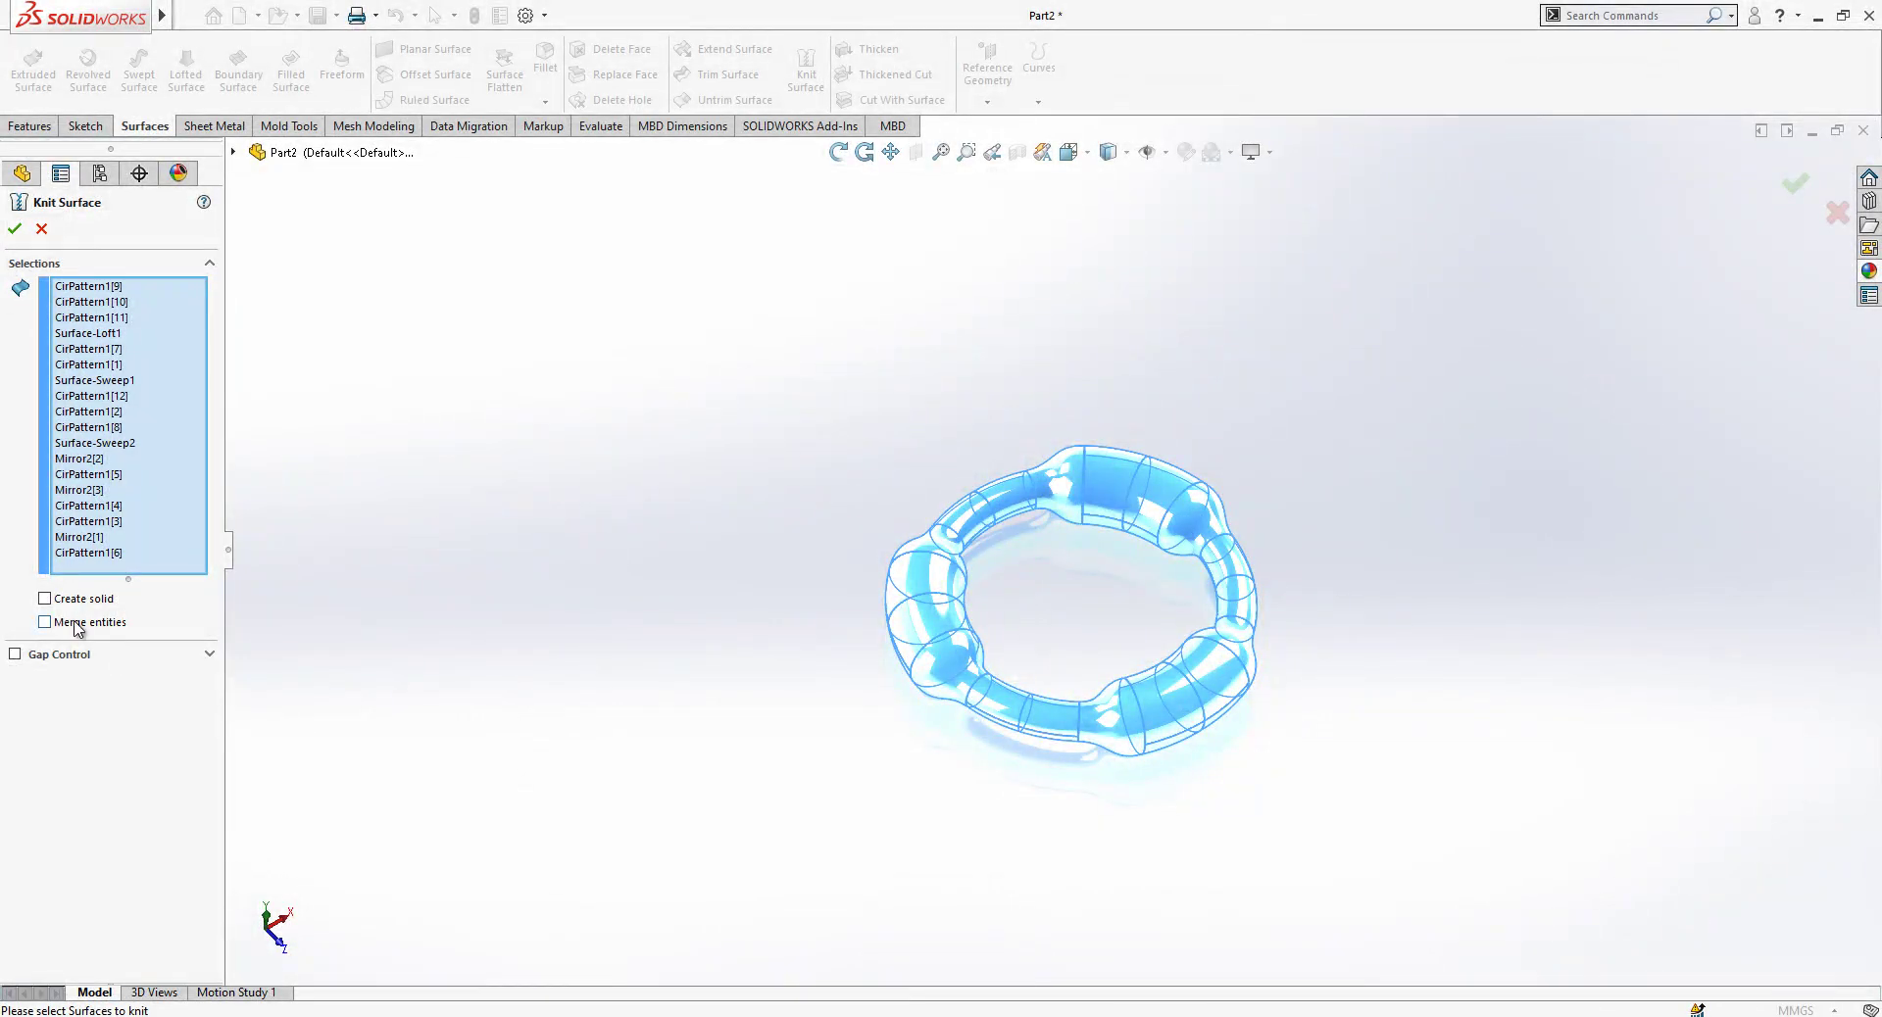
scroll(941, 694, "down", 3)
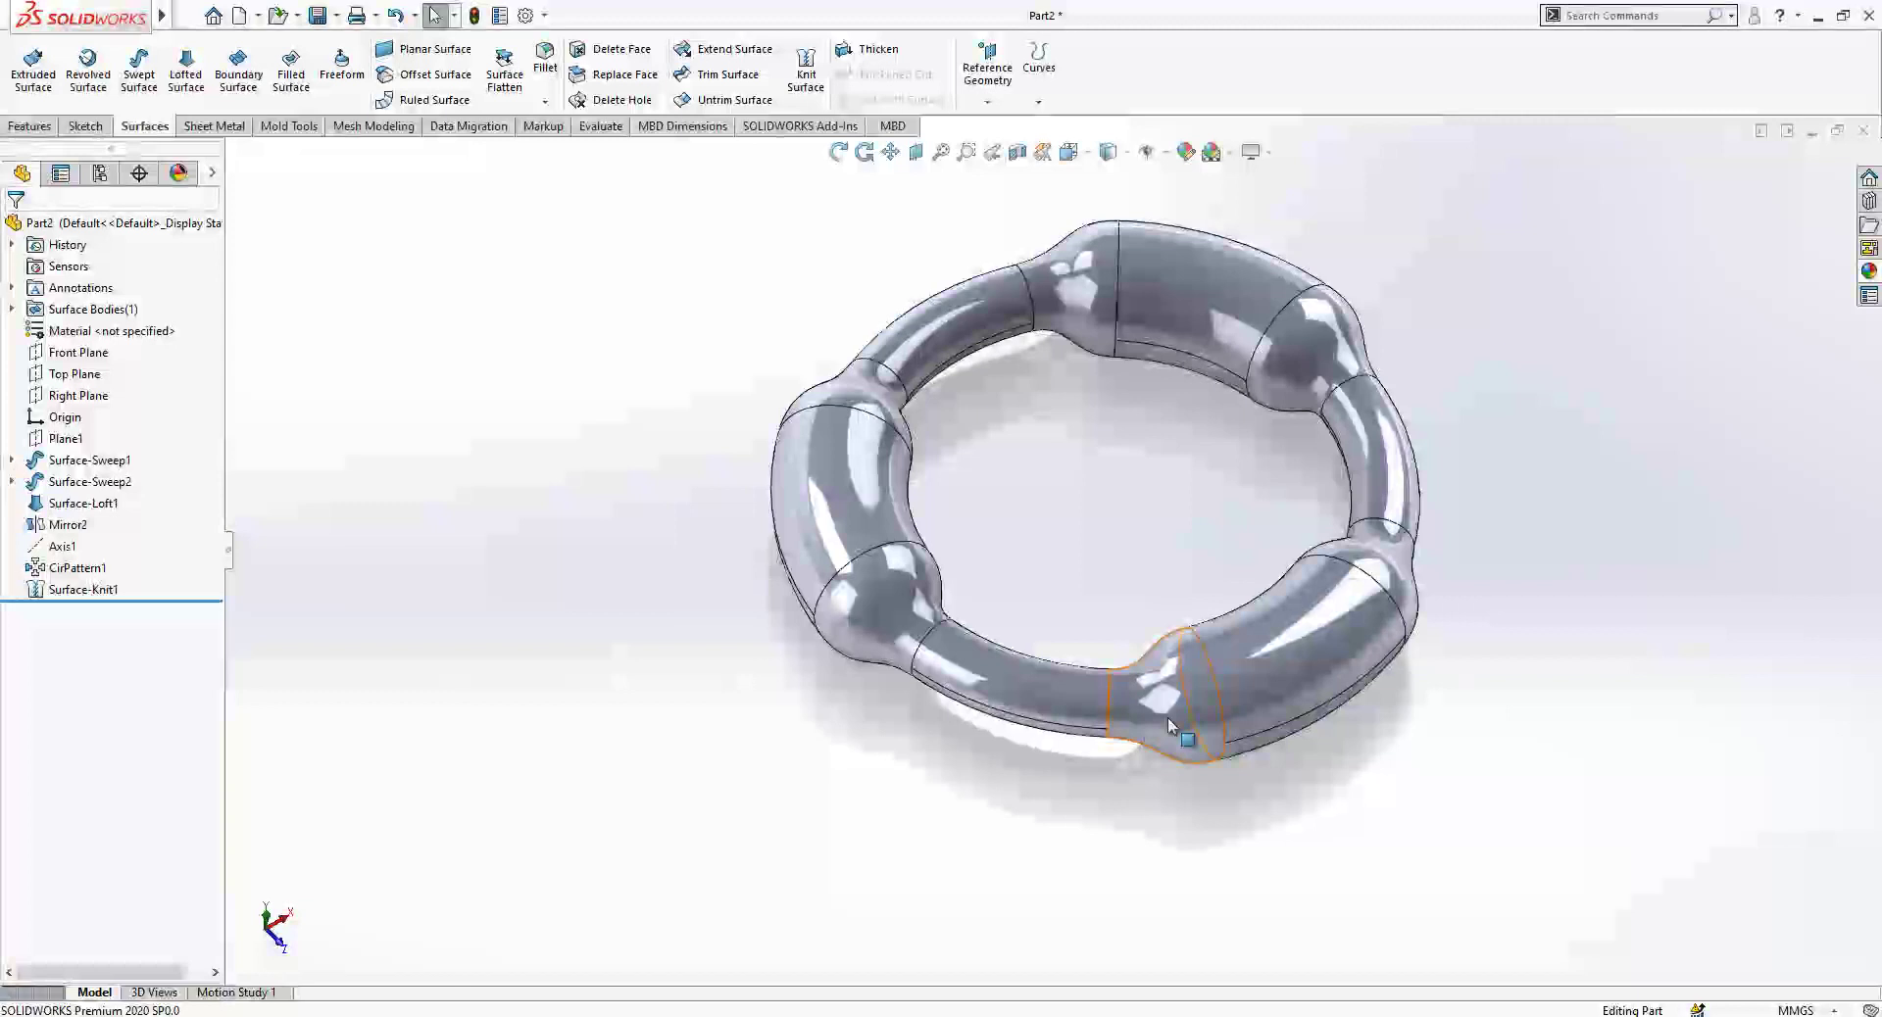
Edit Surface-Knit1, toggle off Merge entities, and rebuild the knit.
middle_click_drag(862, 756, 1186, 755)
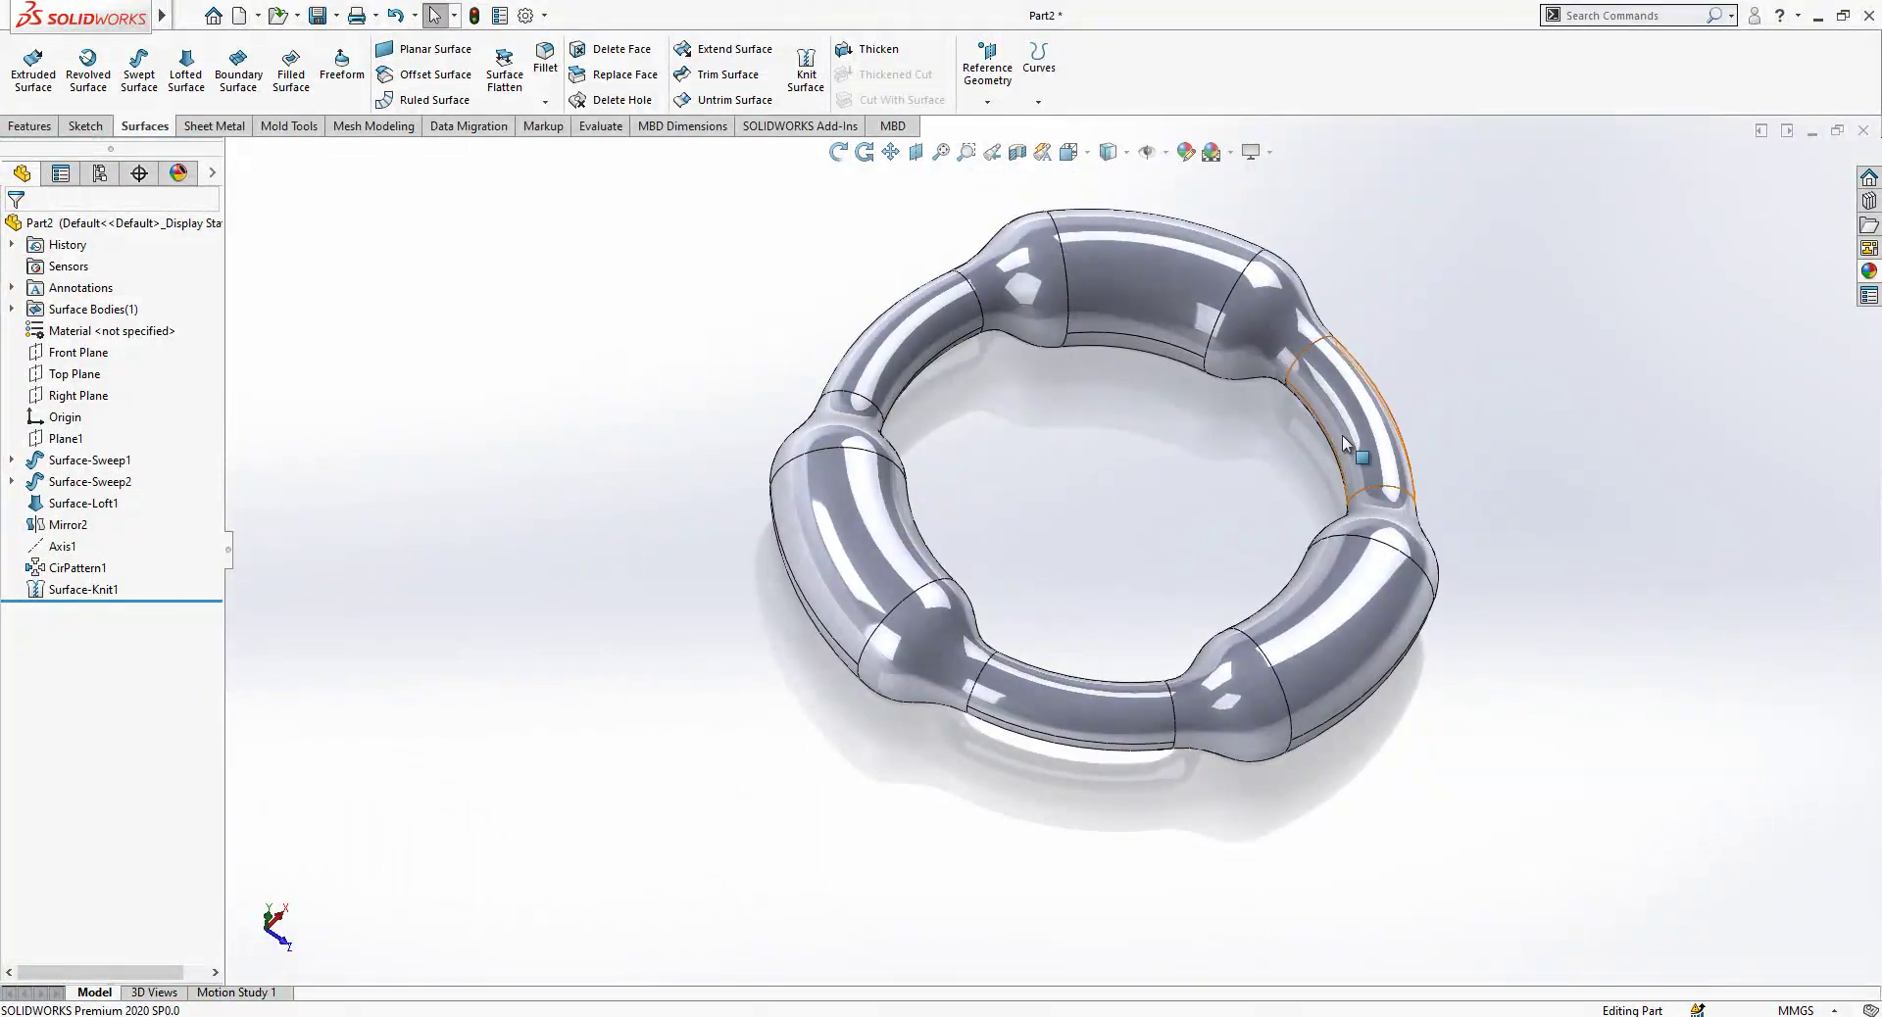
left_click(84, 589)
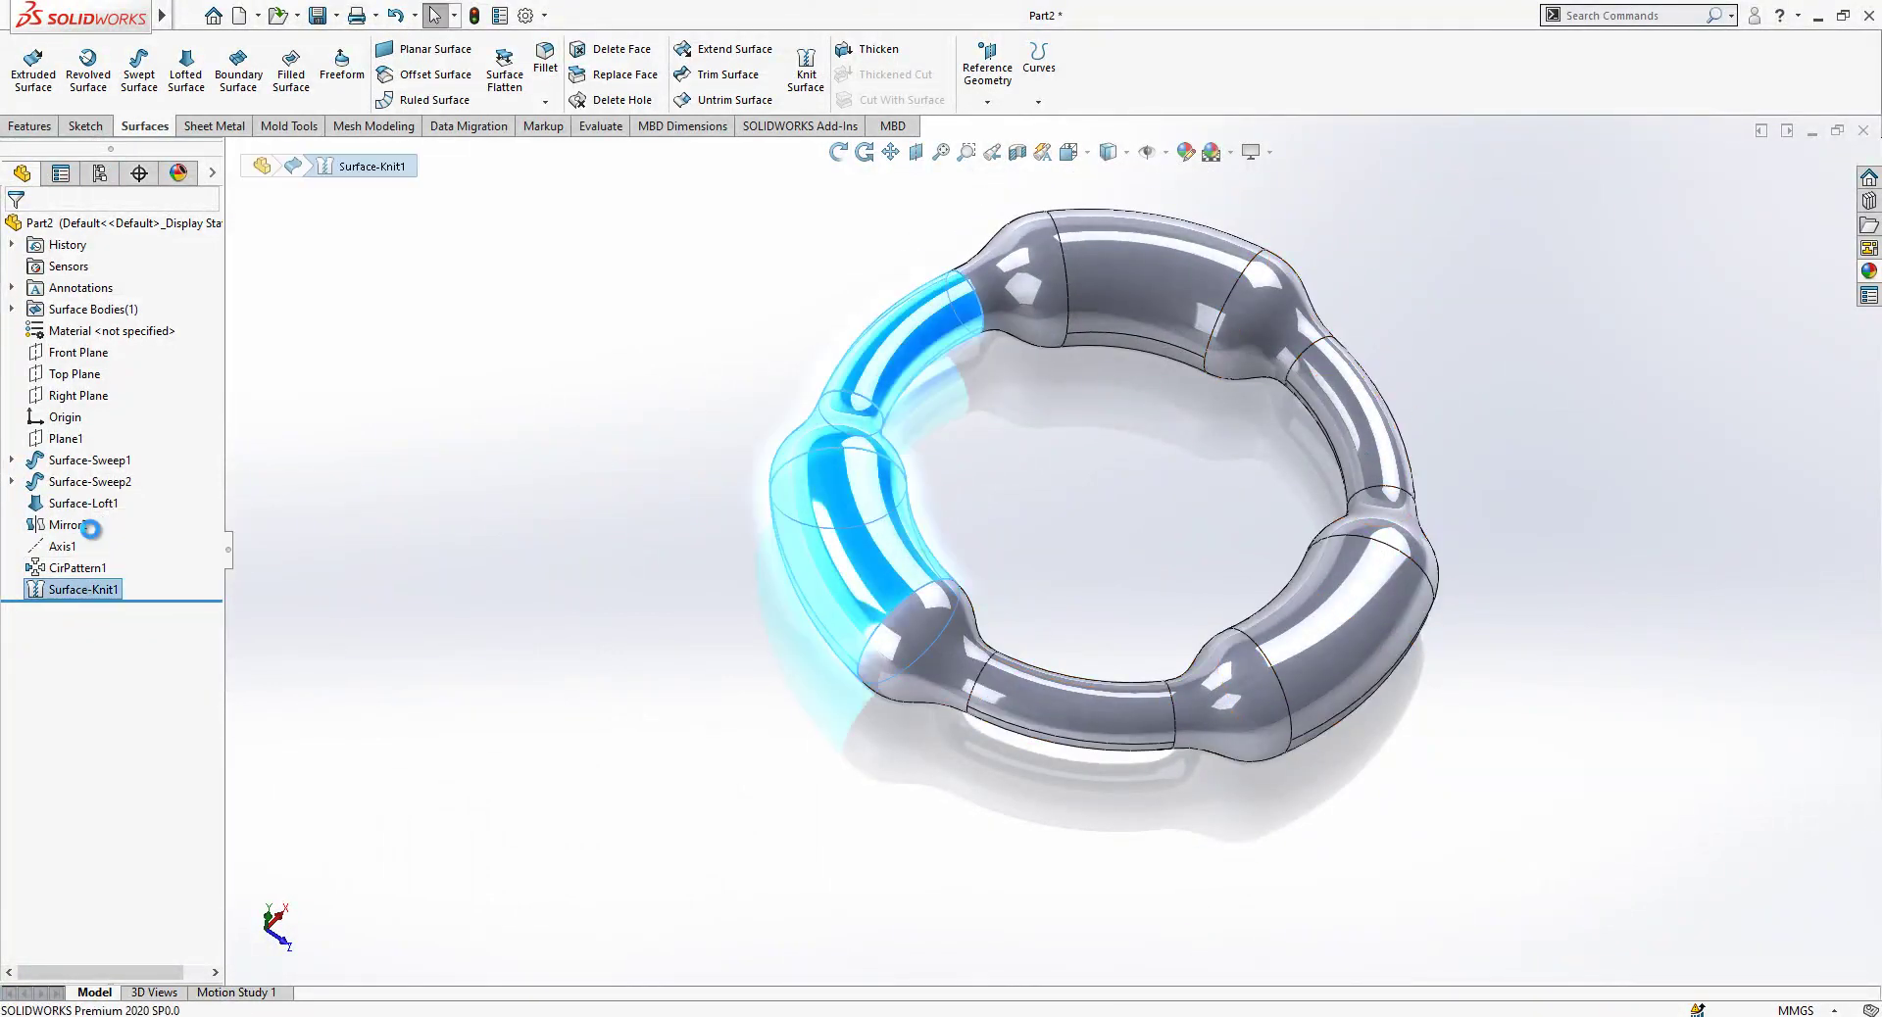
left_click(113, 541)
left_click(71, 610)
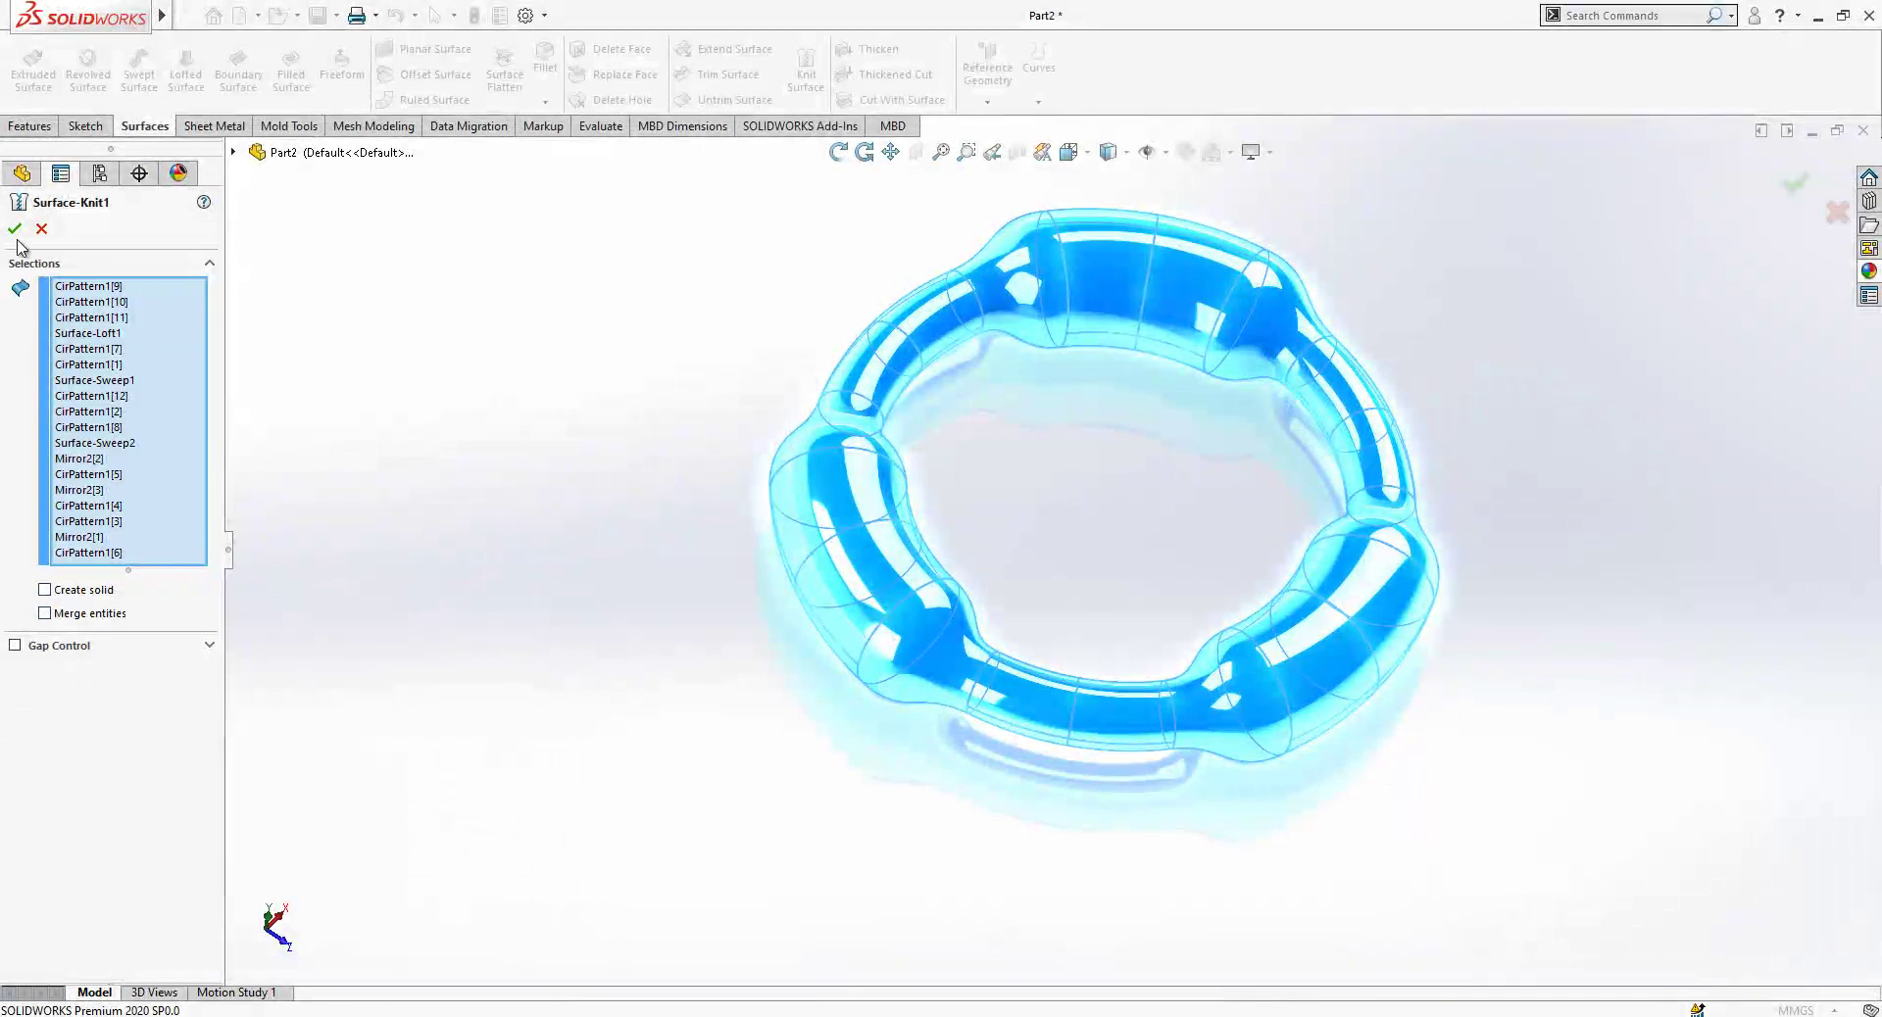
key("Return")
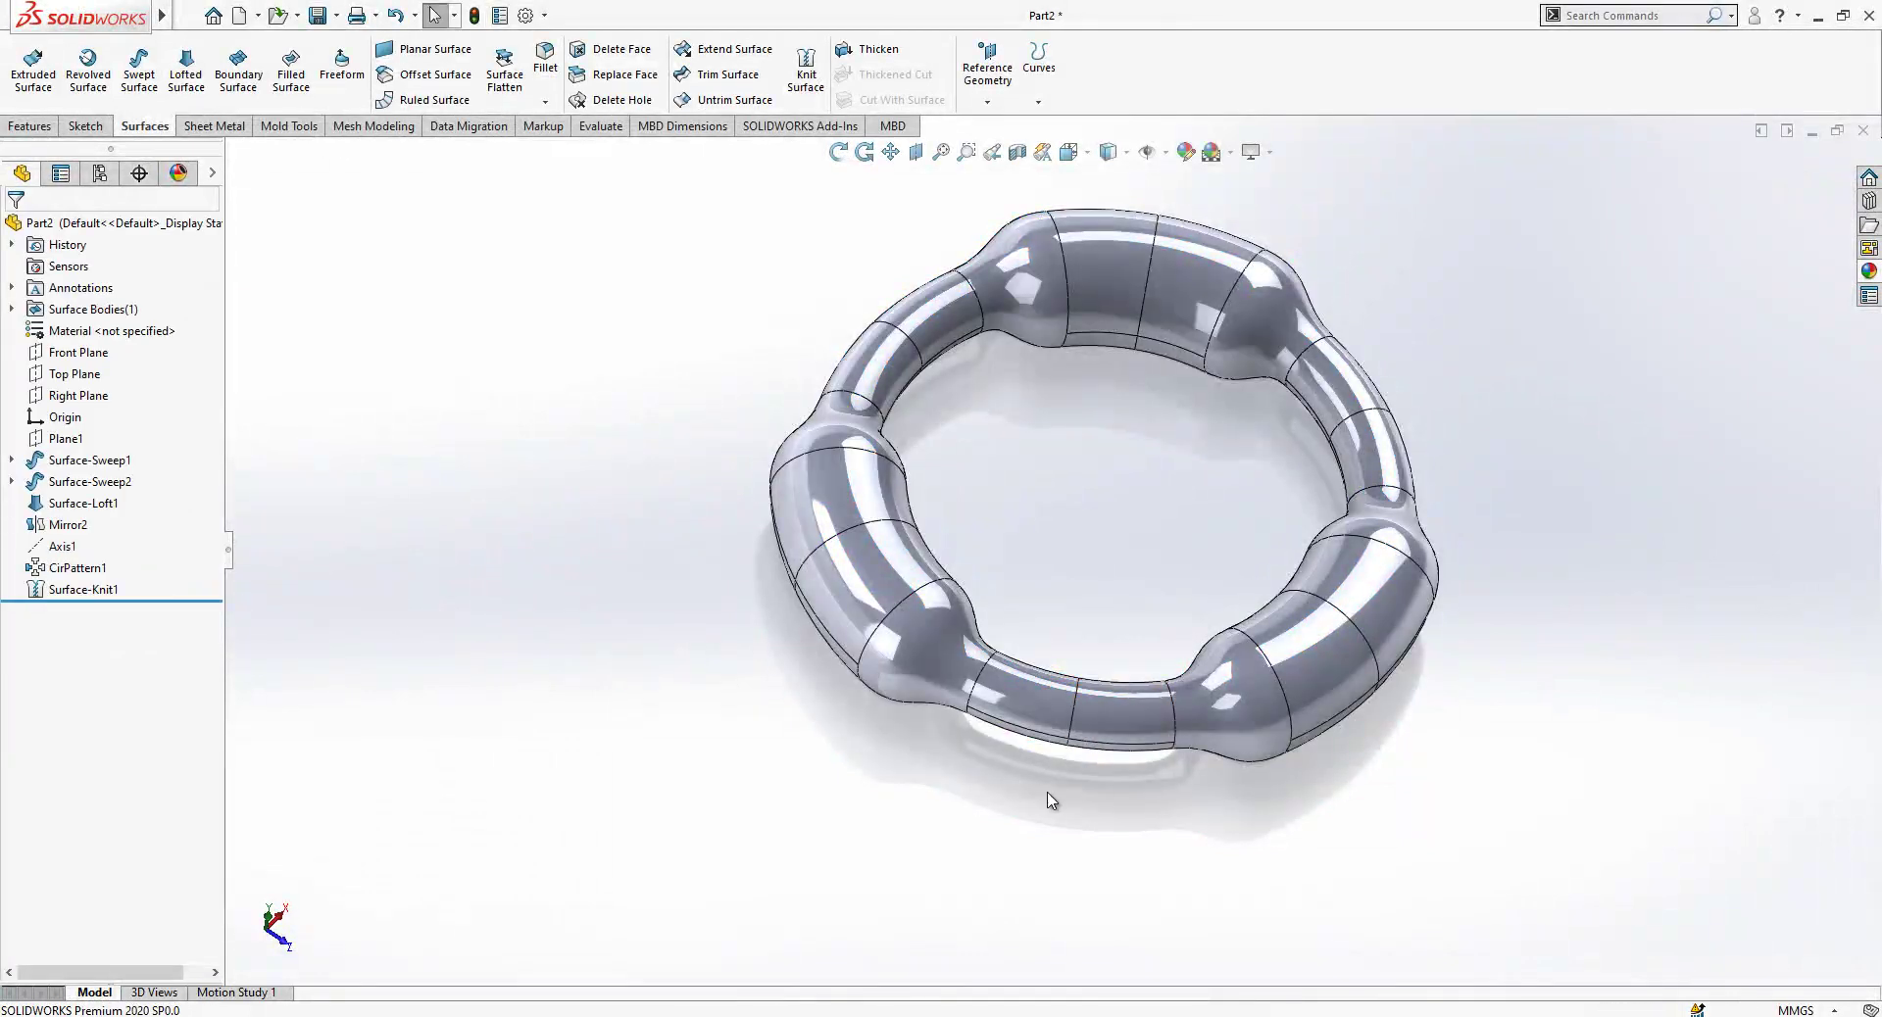
scroll(1117, 696, "down", 5)
scroll(1102, 678, "up", 3)
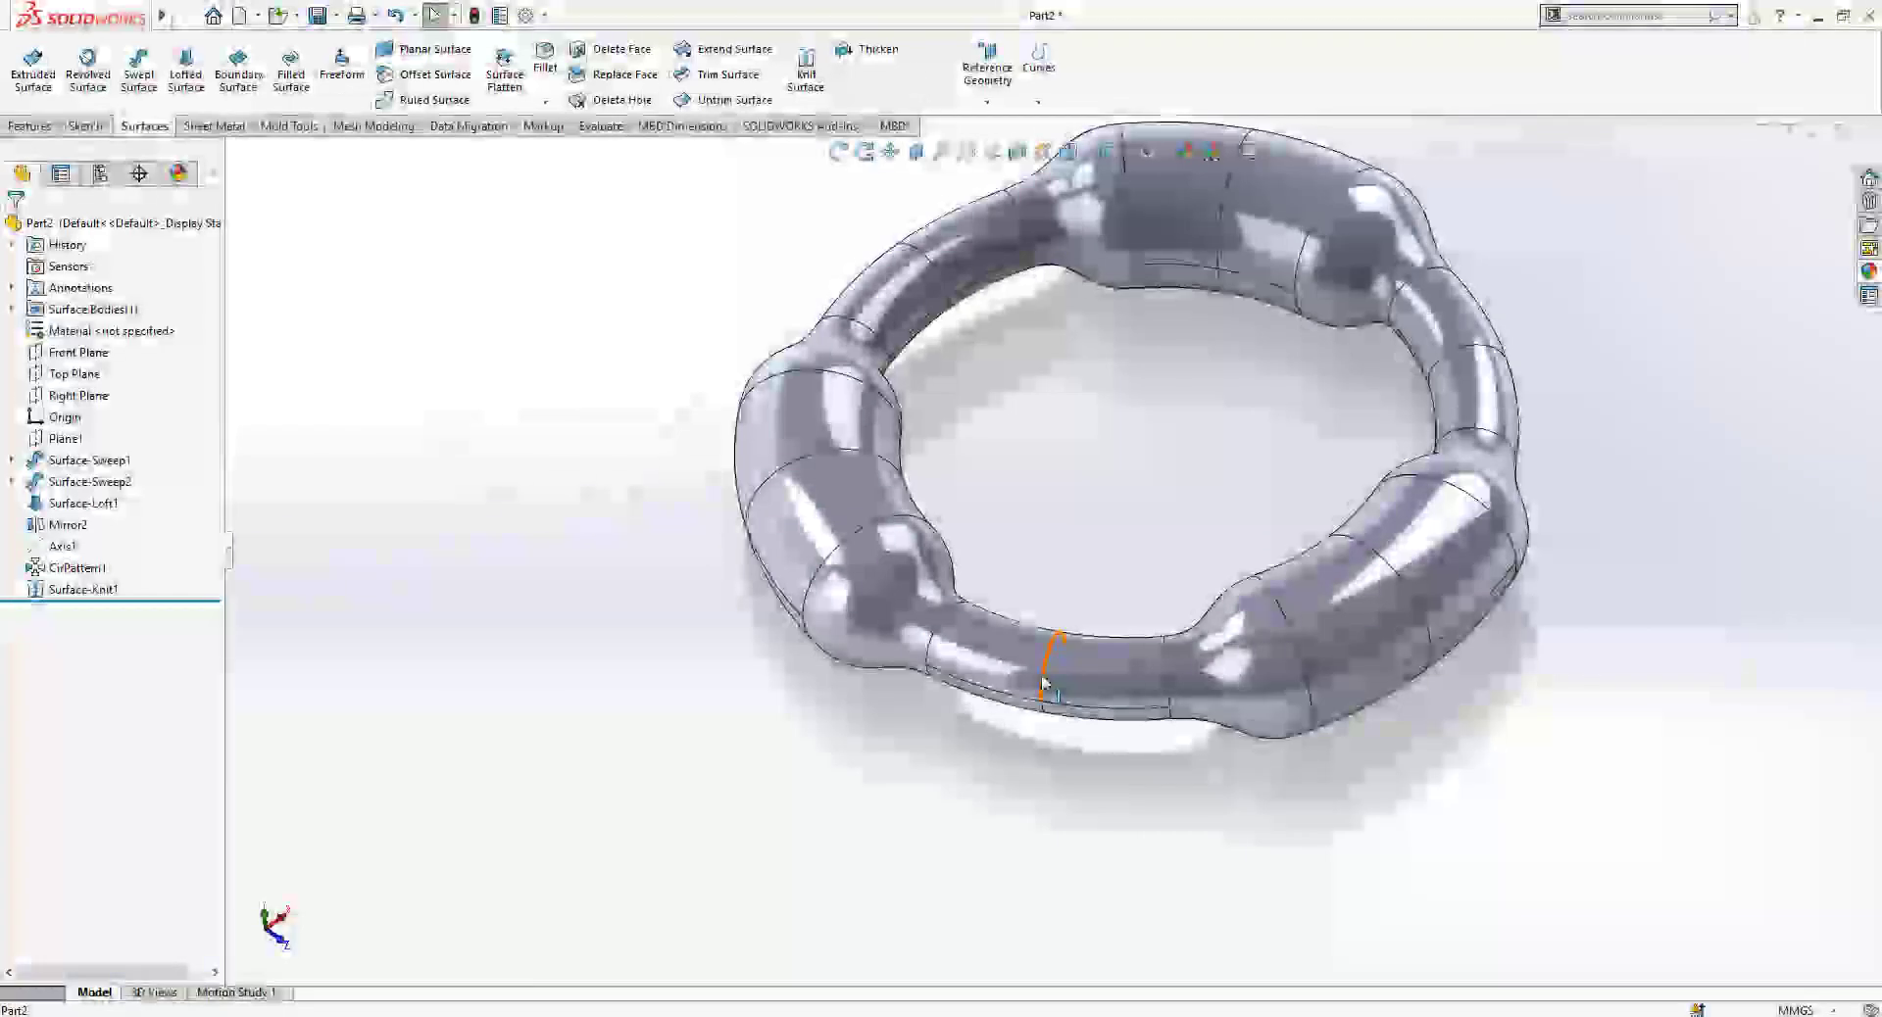
Reopen Surface-Knit1's definition and inspect the ring.
left_click(73, 589)
left_click(79, 533)
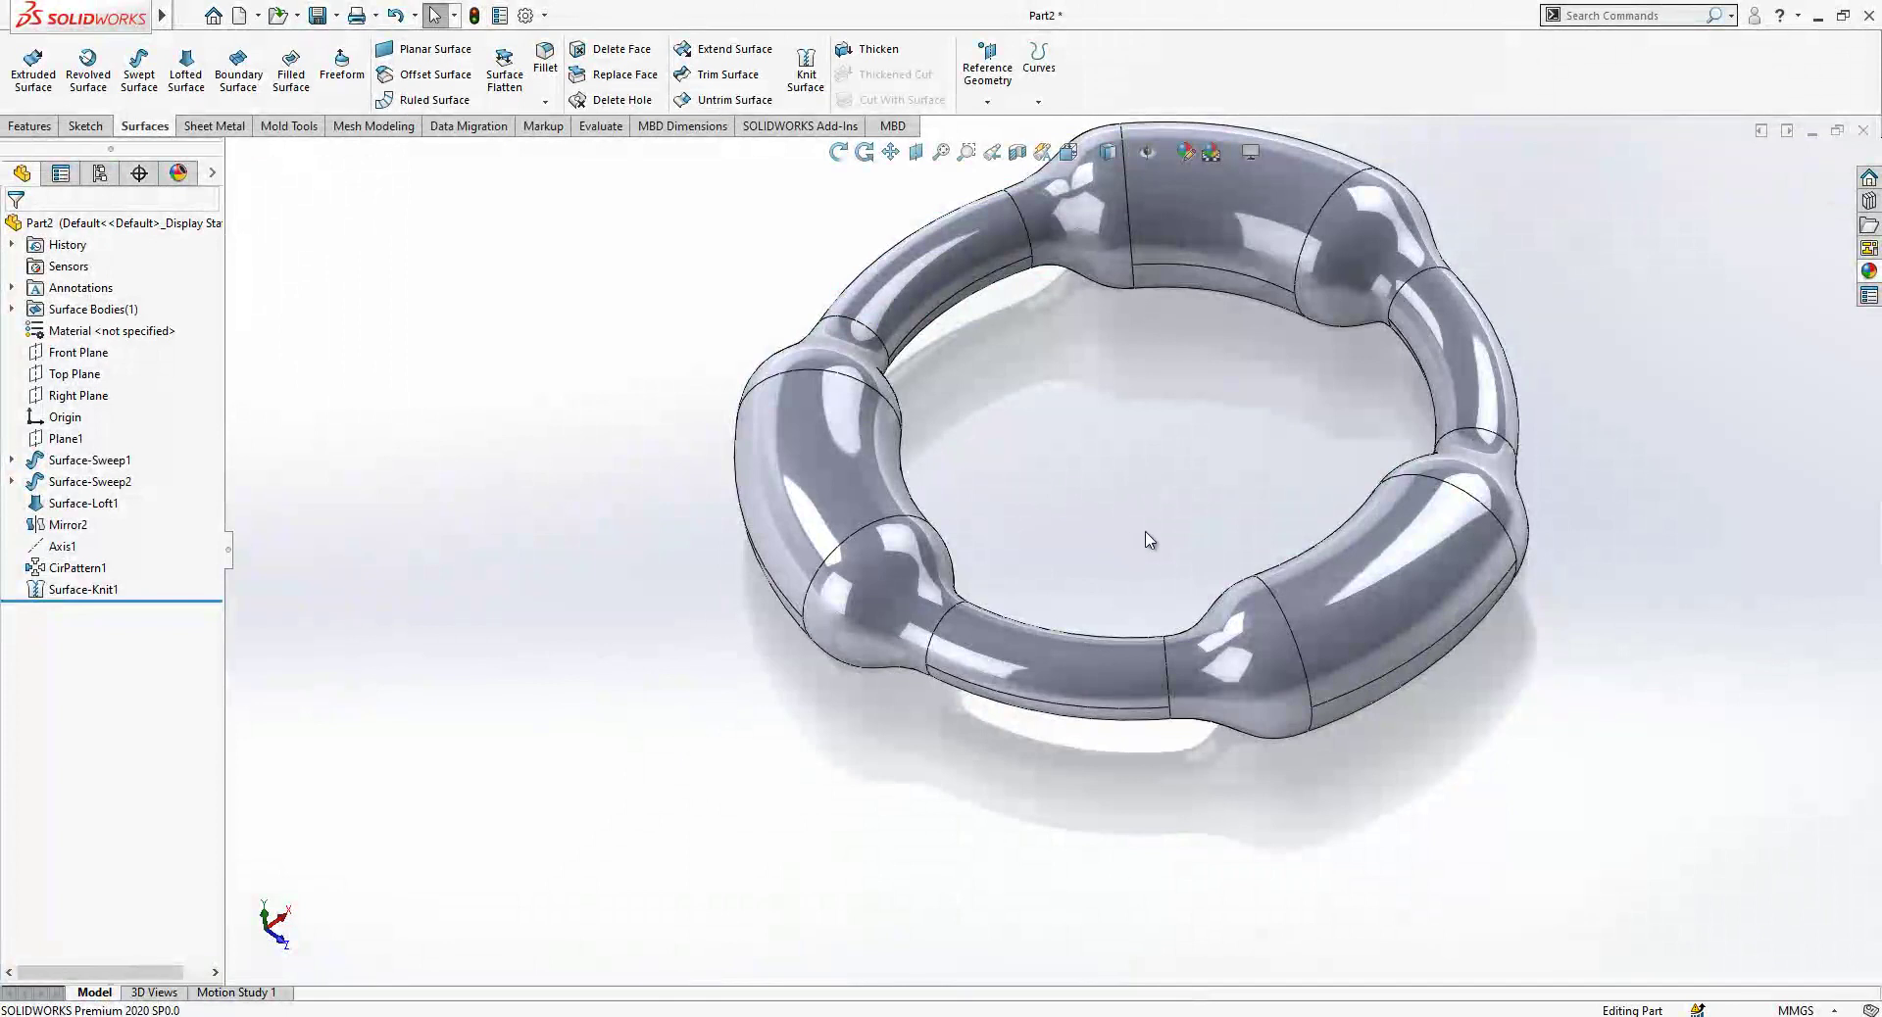
scroll(1150, 541, "up", 3)
scroll(1075, 652, "up", 3)
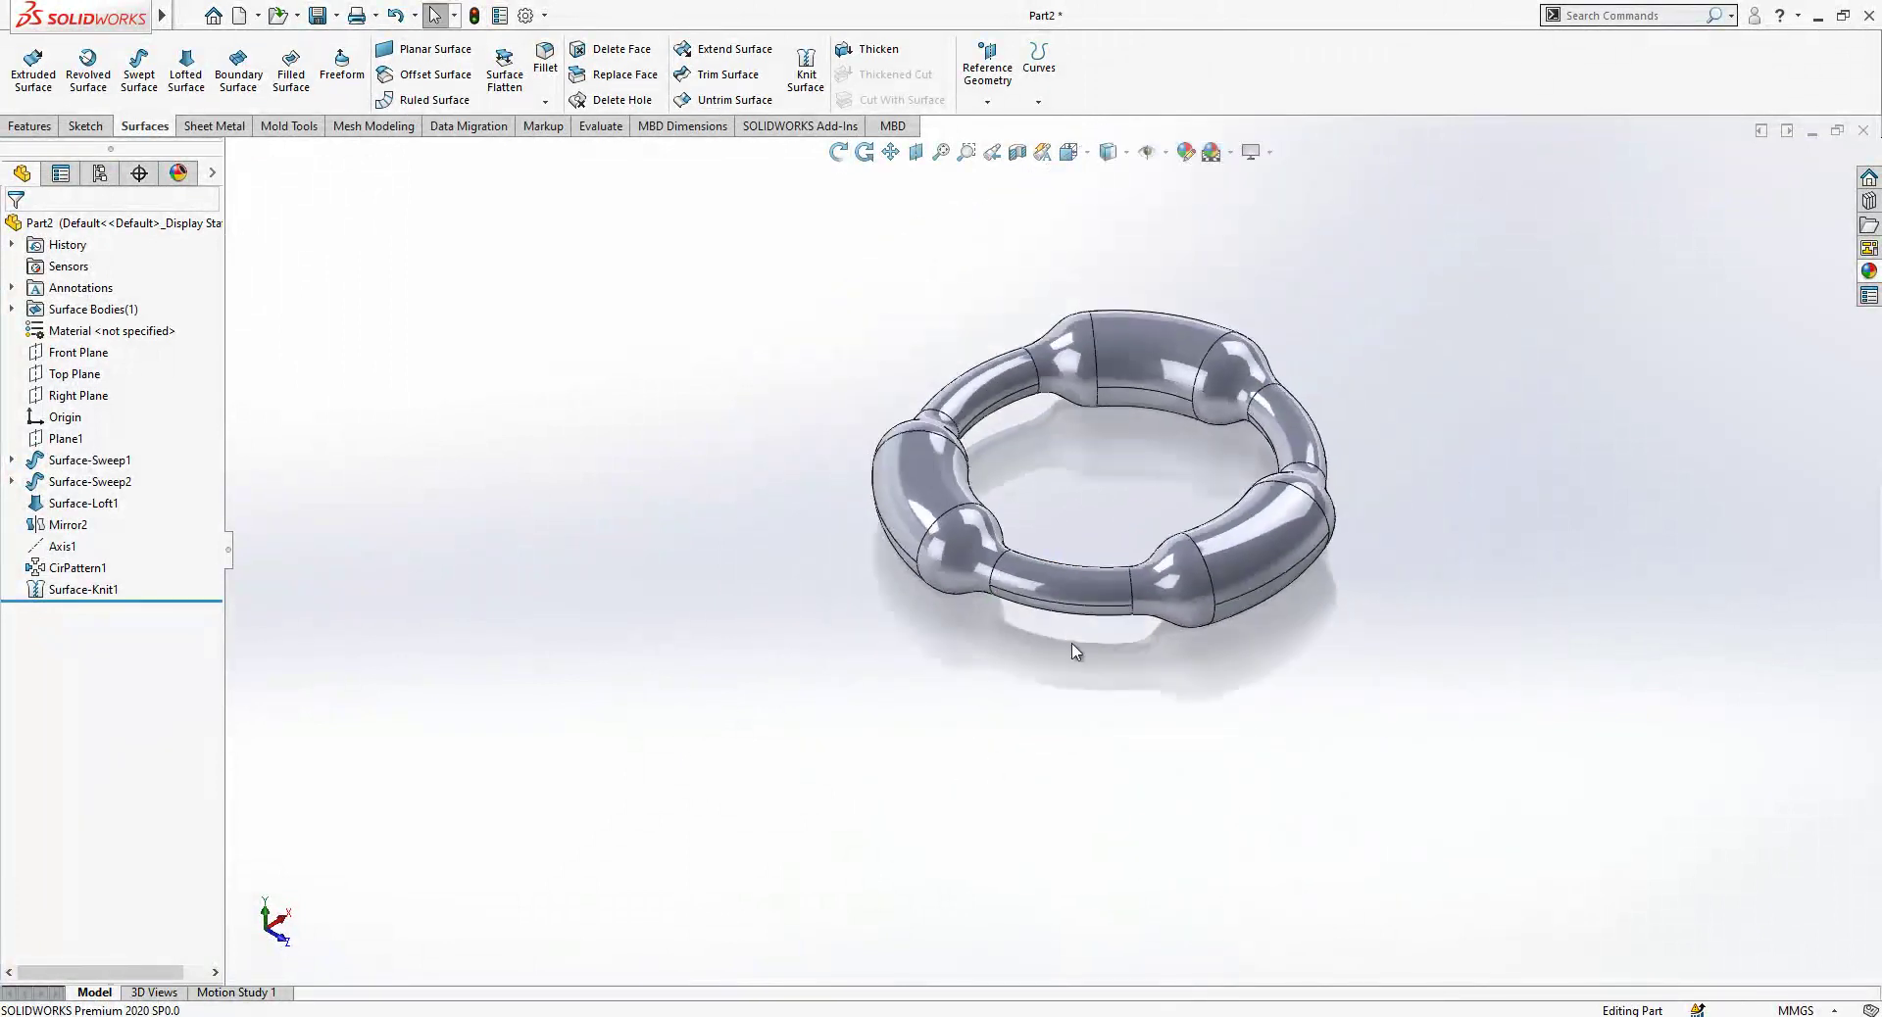
scroll(1075, 652, "down", 3)
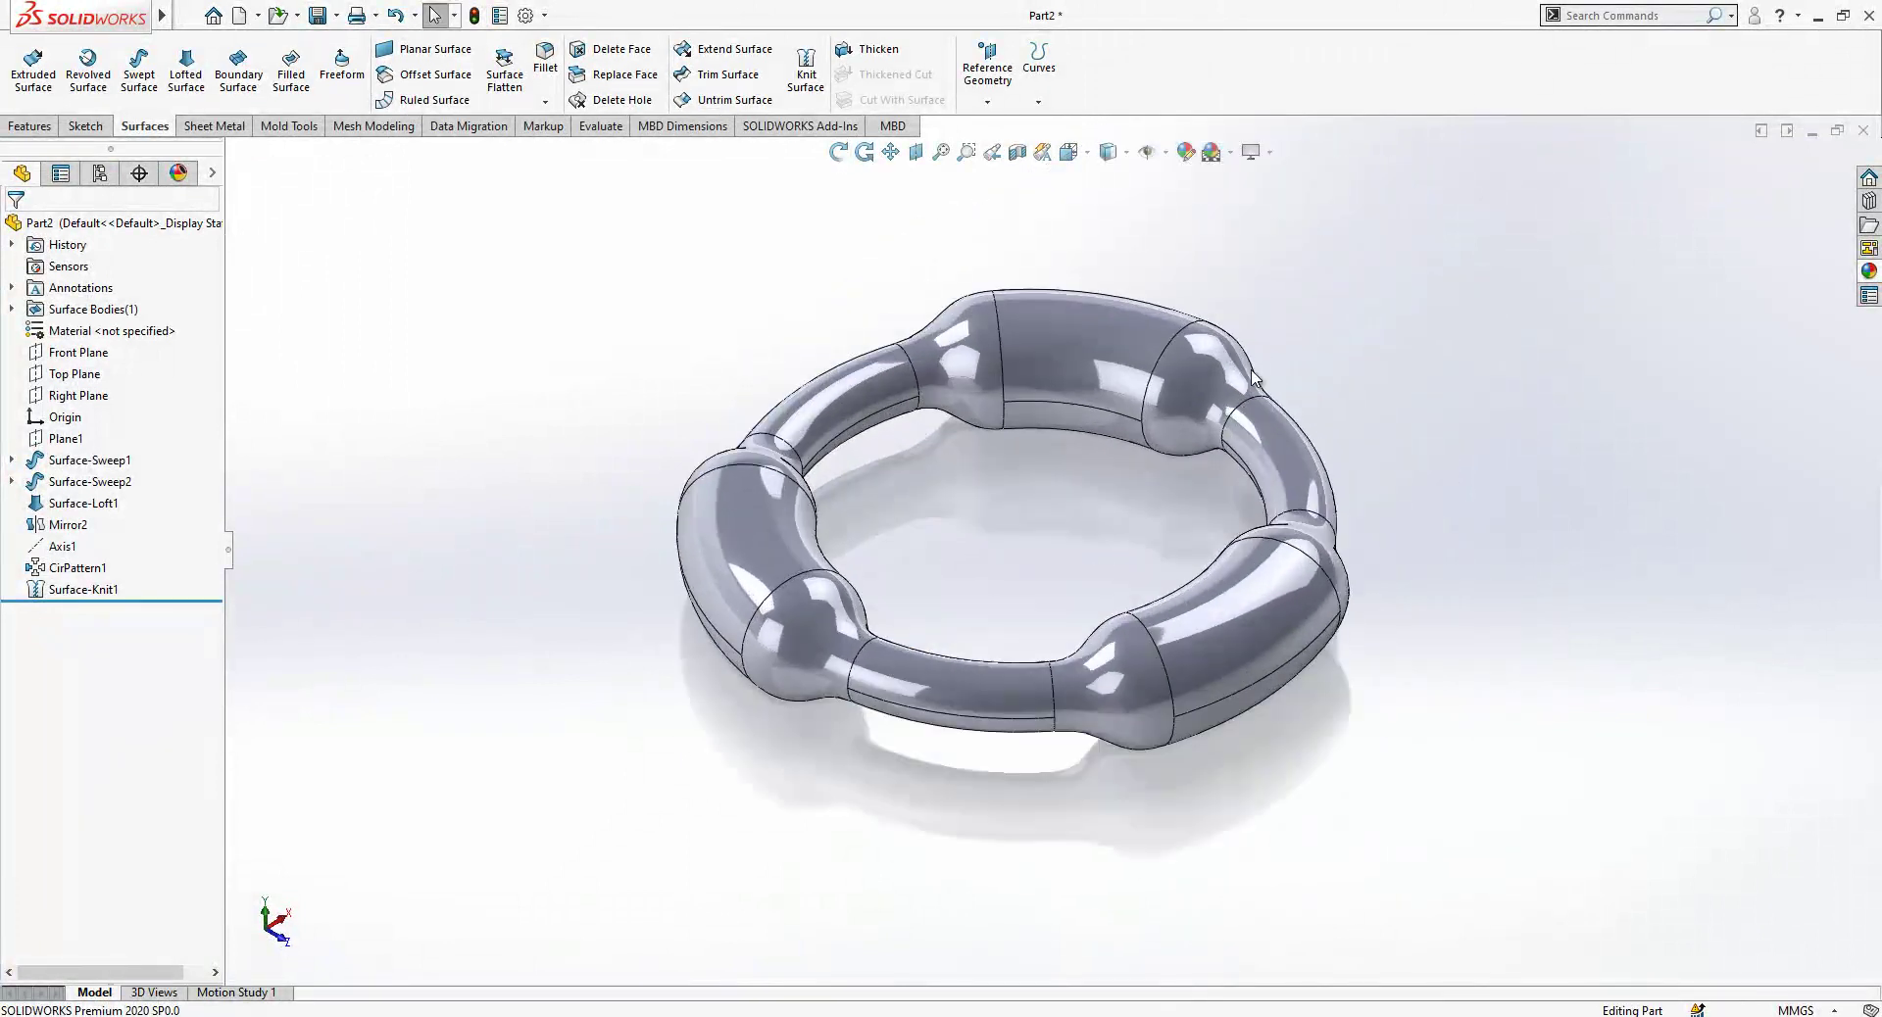
Draw an origin-centred circle in a new Top Plane sketch, viewed normal to the plane.
left_click(78, 374)
left_click(220, 371)
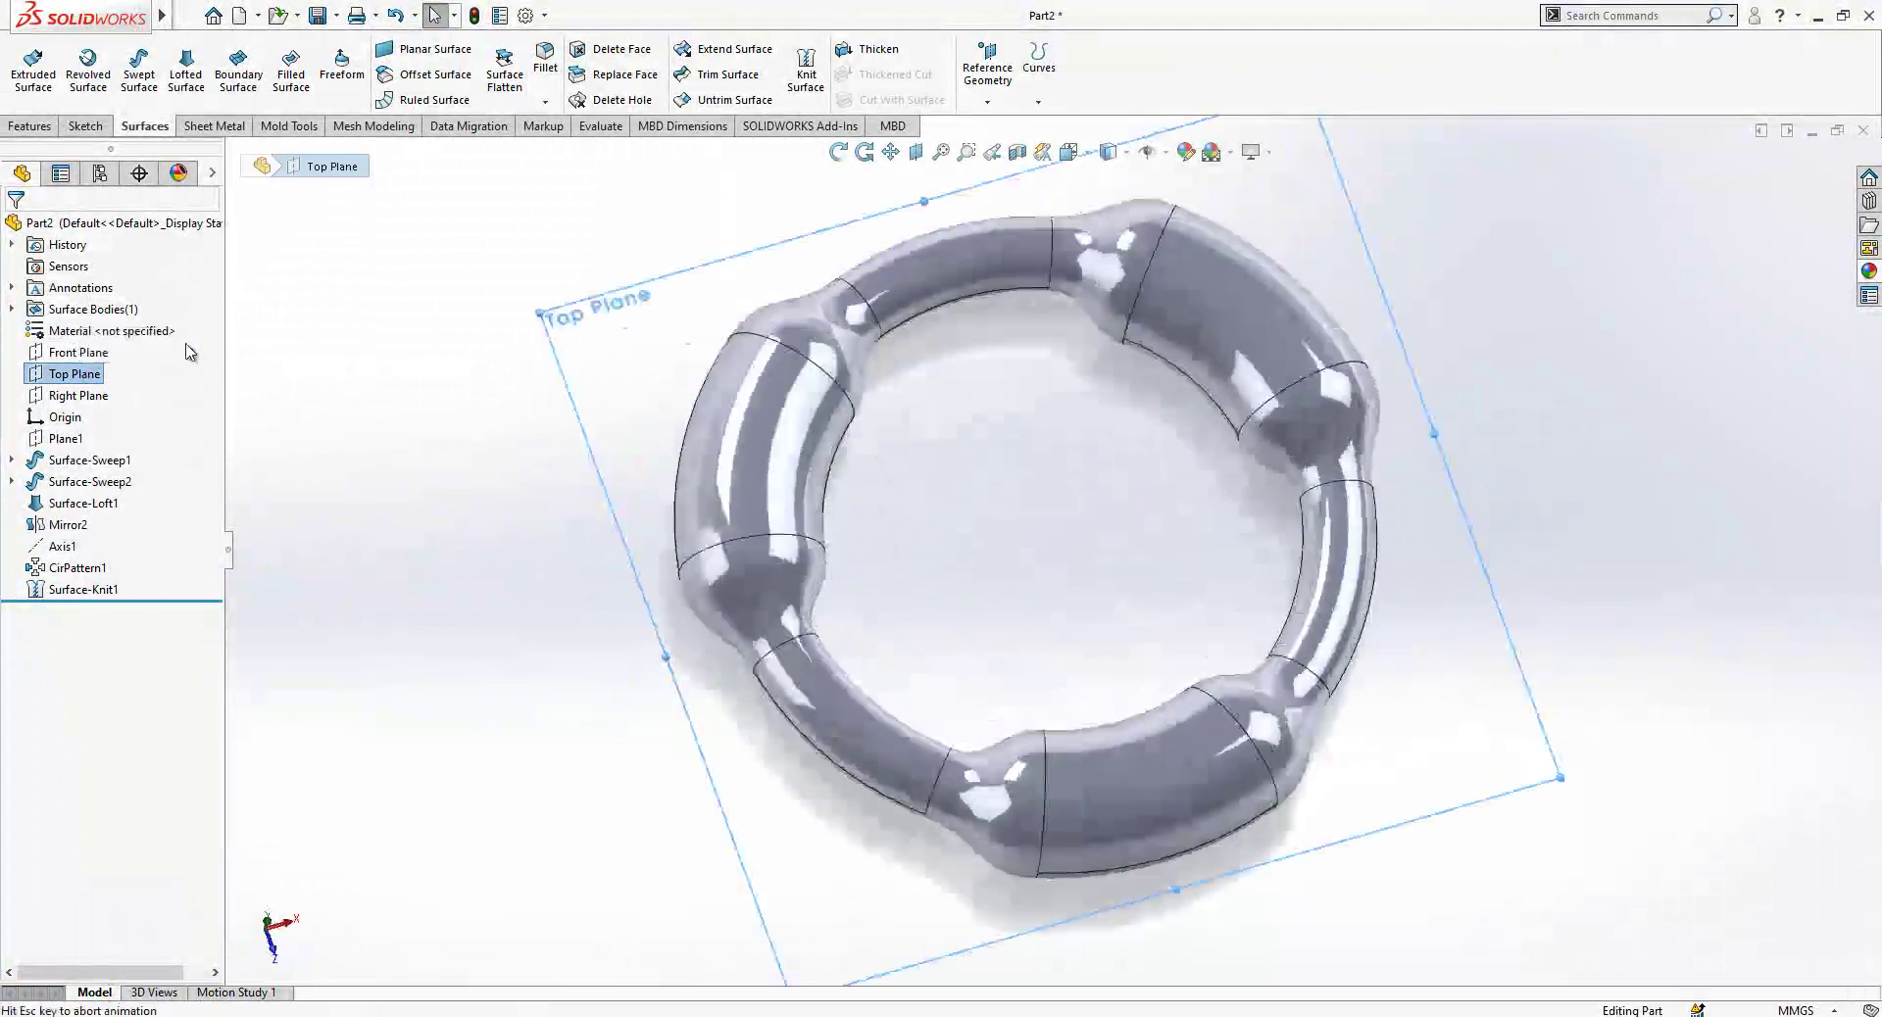
left_click(85, 126)
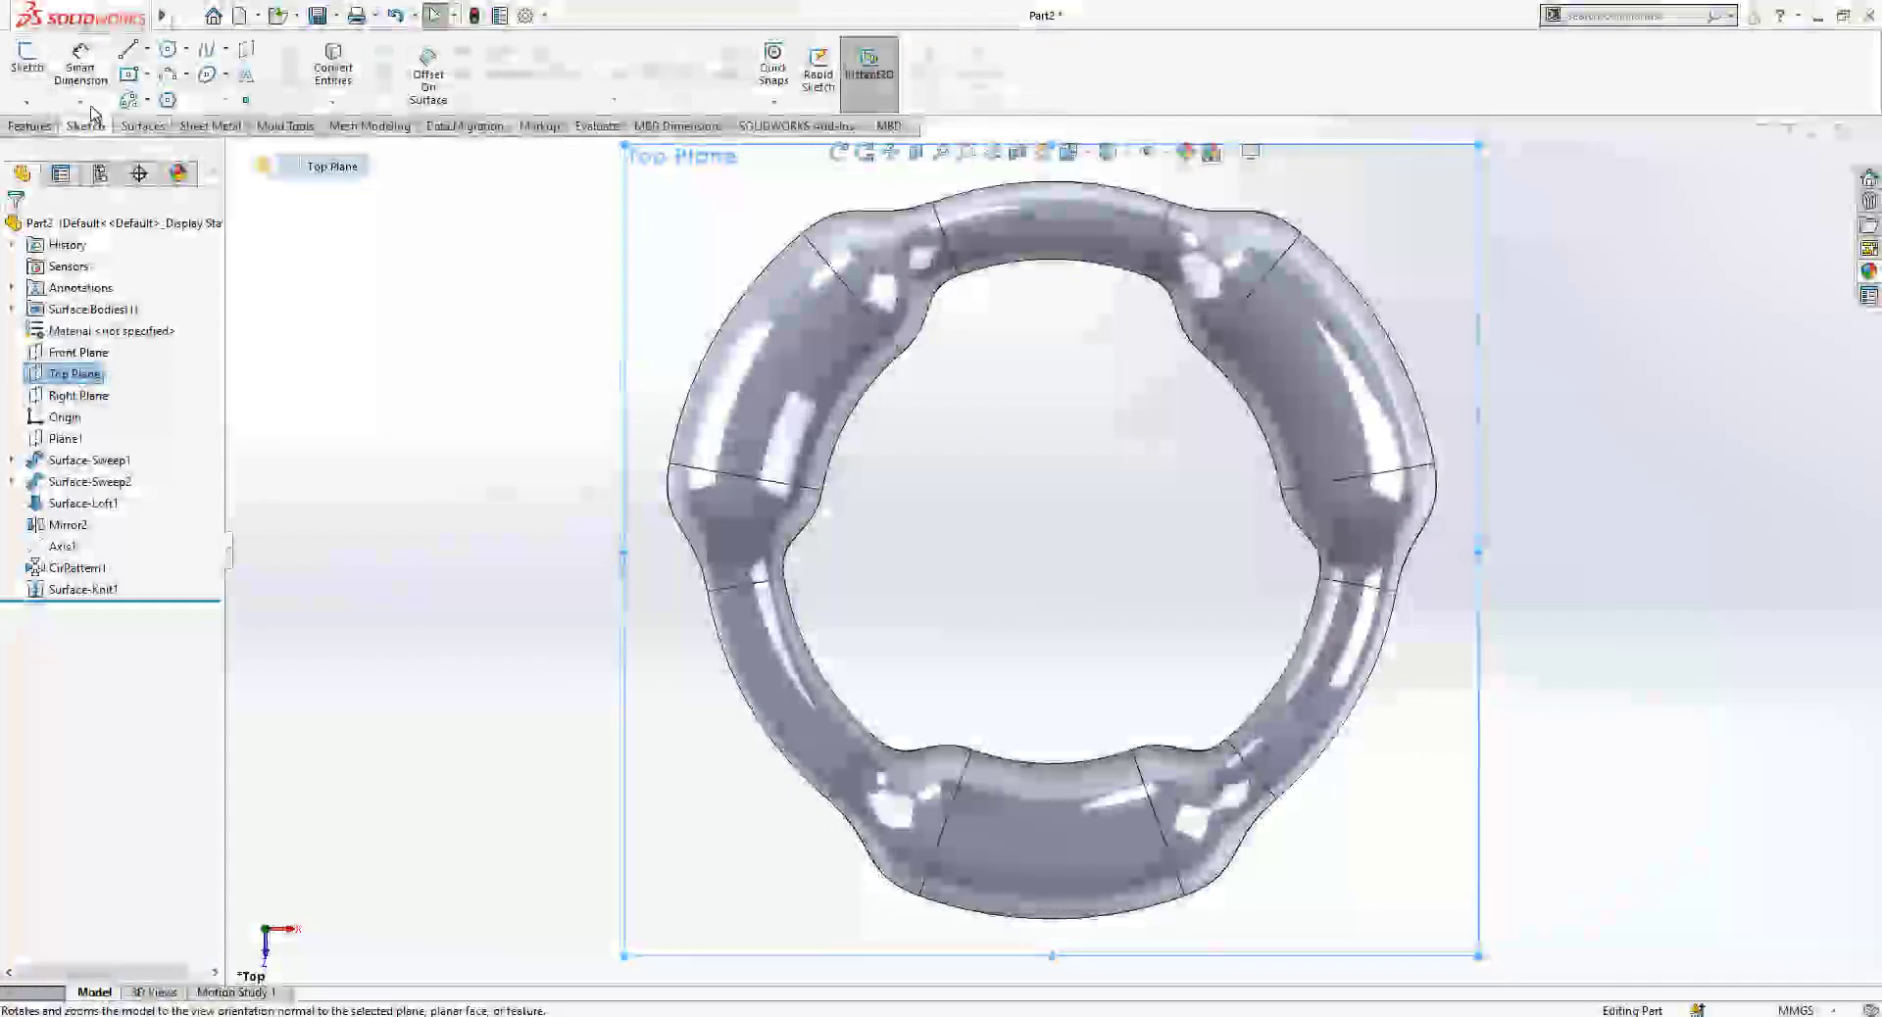
left_click(168, 49)
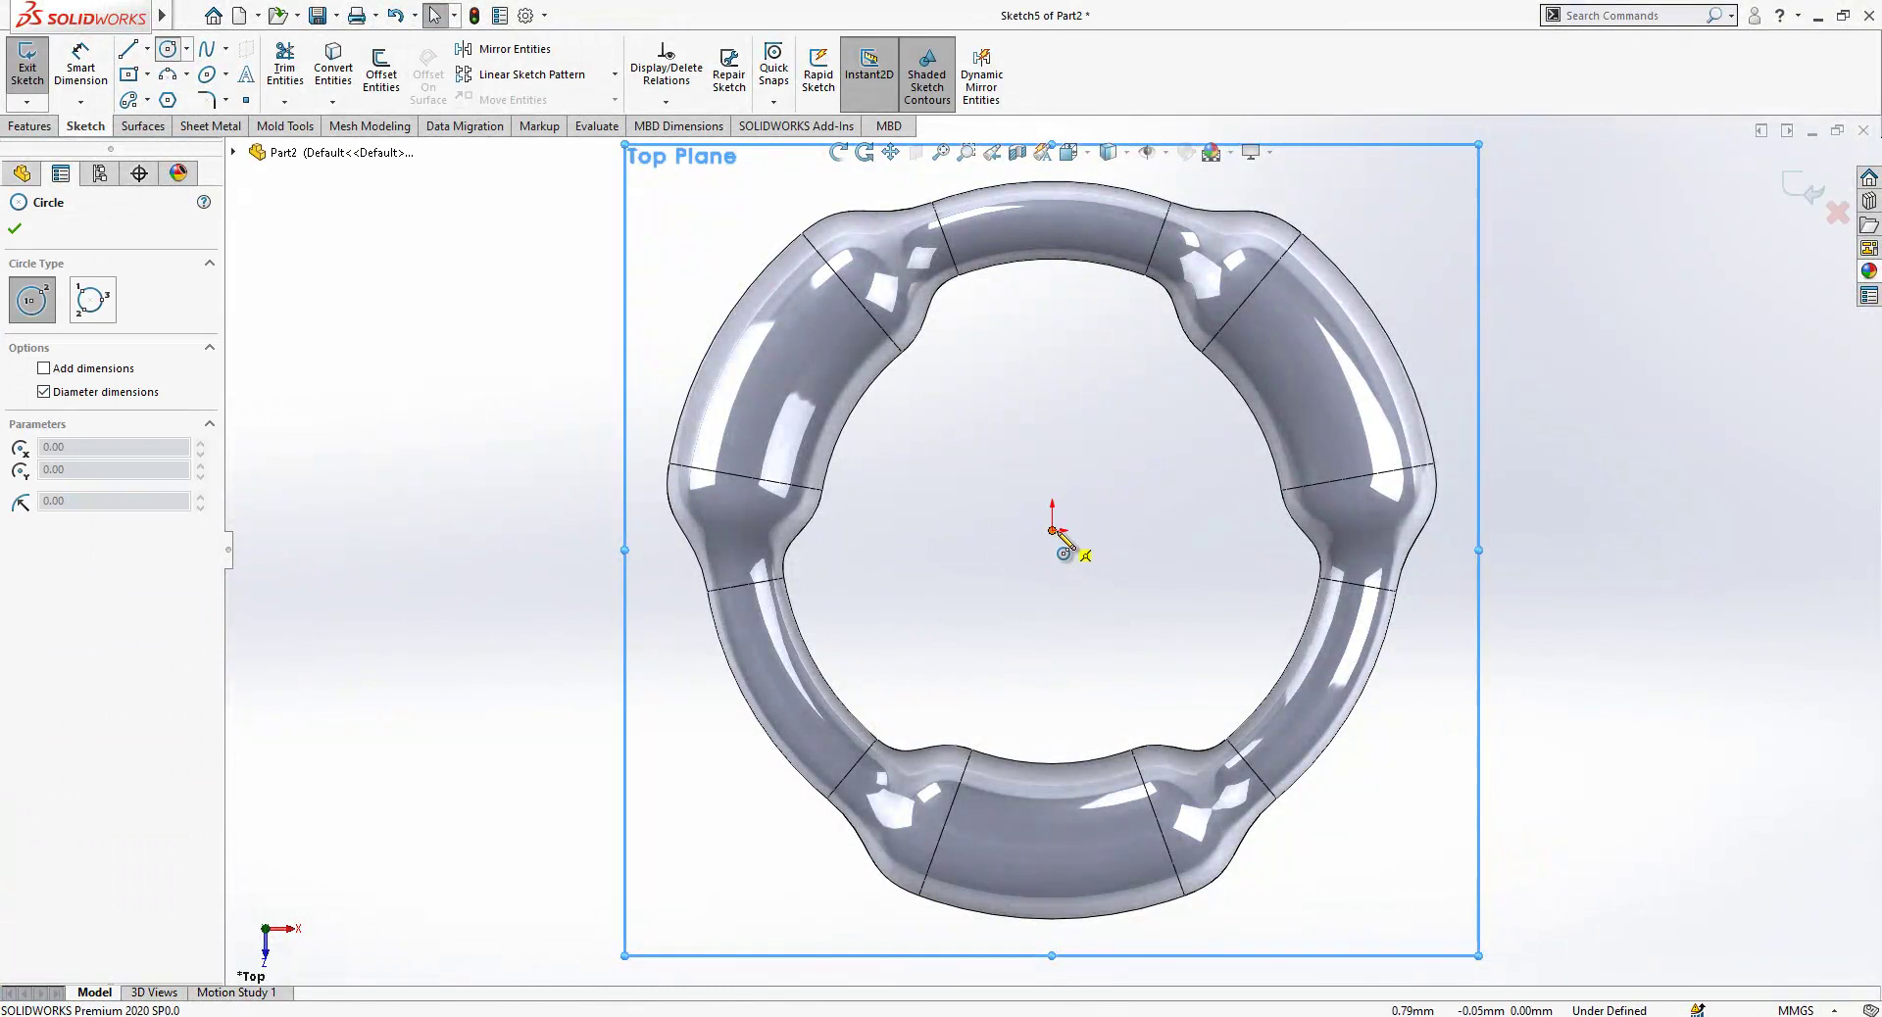
left_click(1054, 530)
left_click(855, 309)
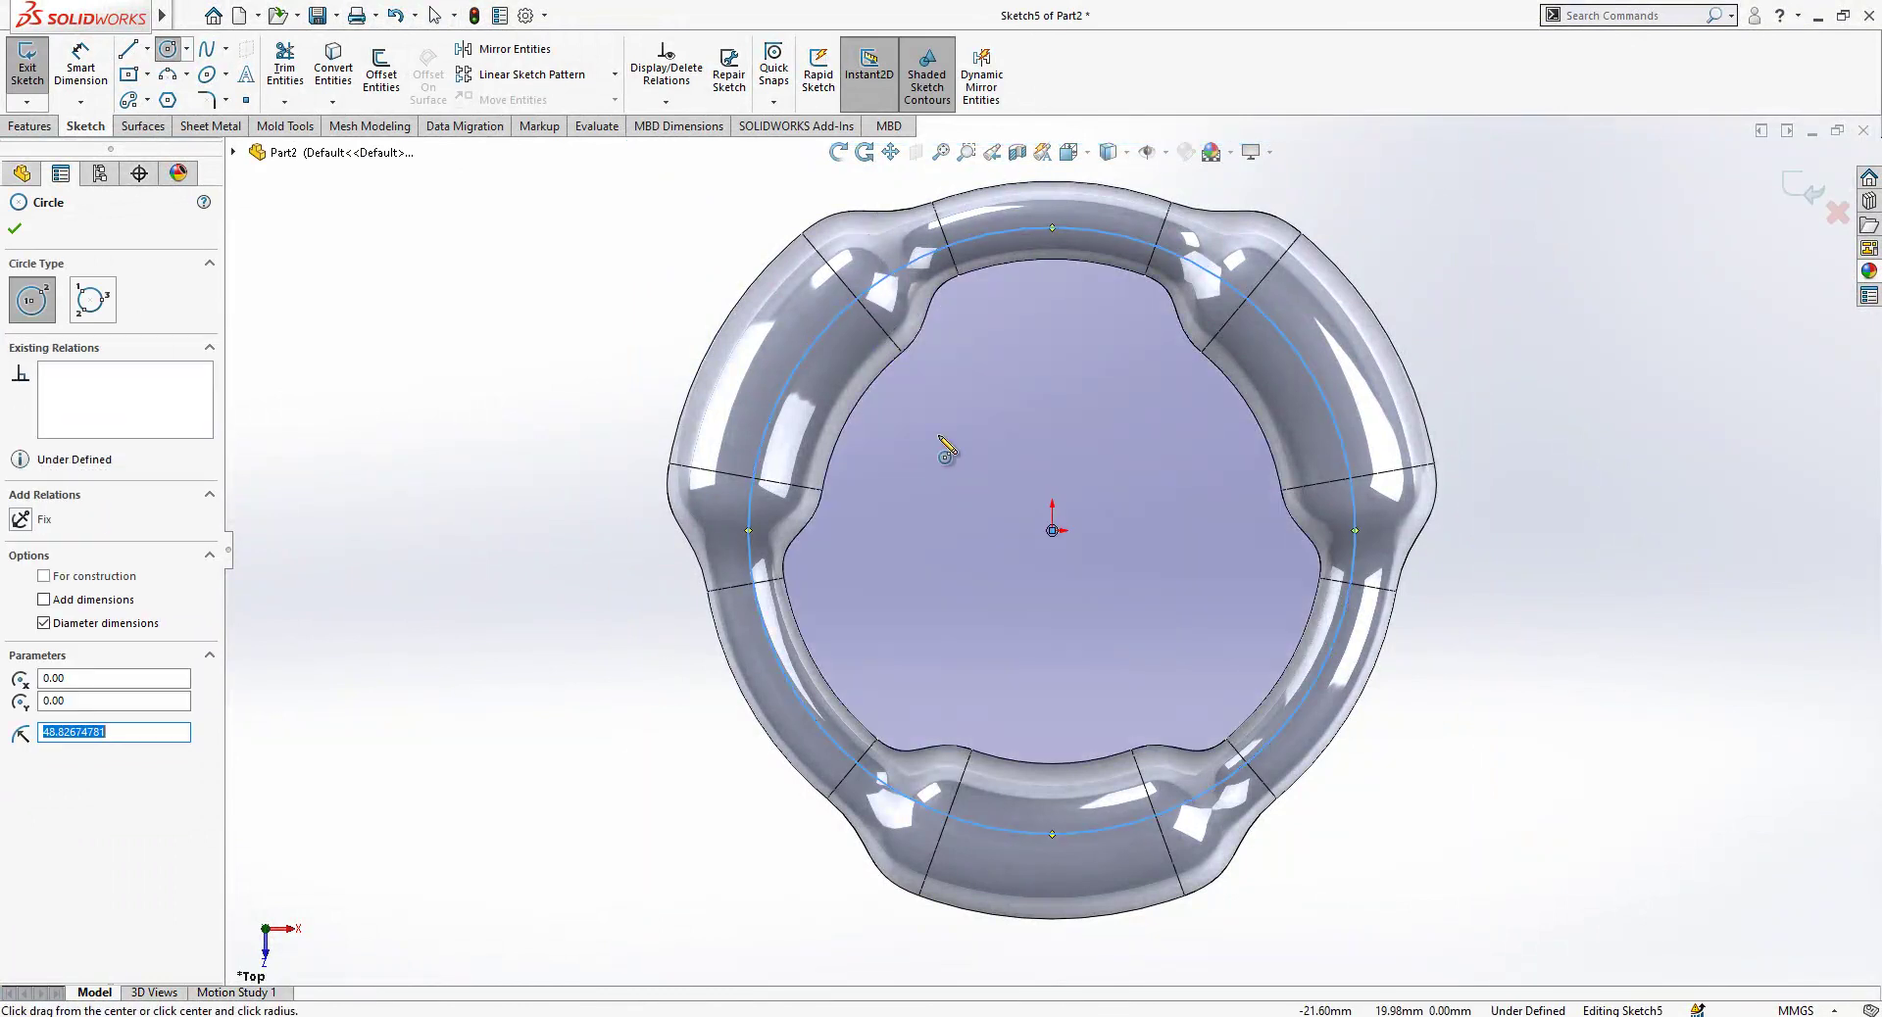
Dimension the circle's diameter to 100 mm.
key("Escape")
right_click_drag(967, 370, 994, 248)
left_click(995, 248)
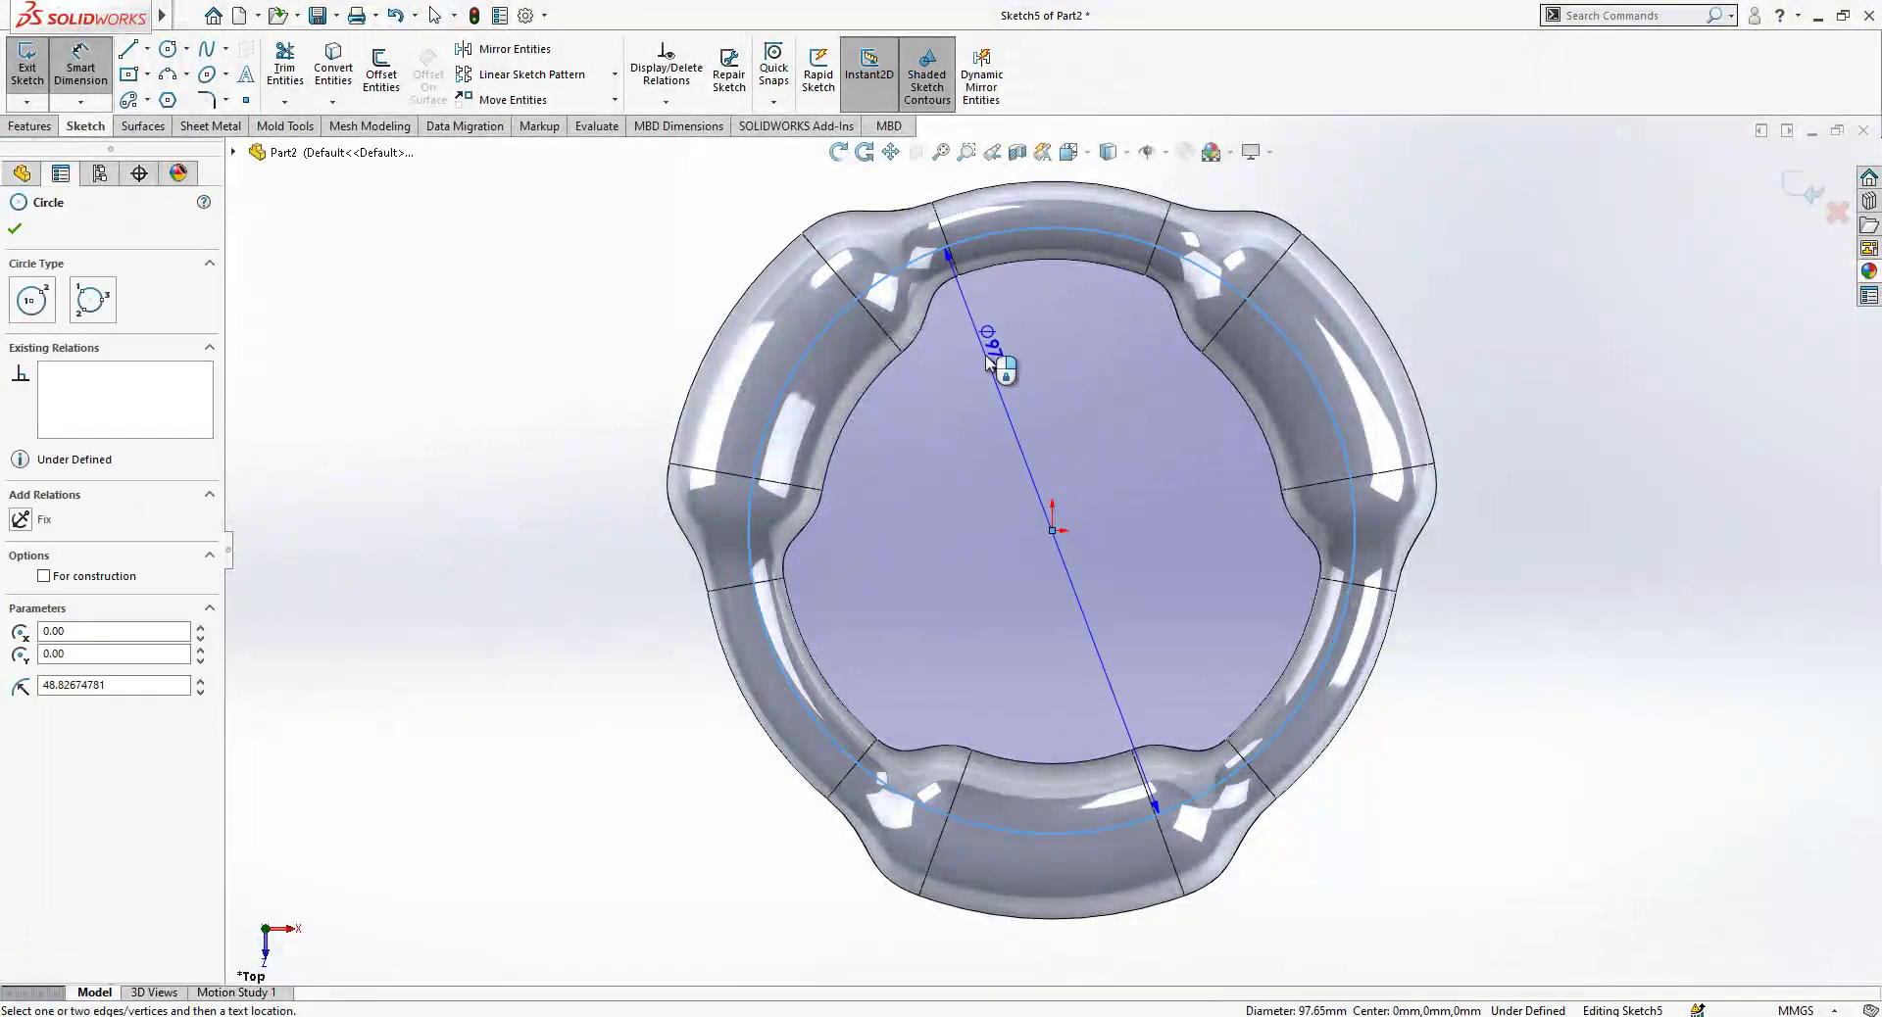
left_click(992, 363)
type("100")
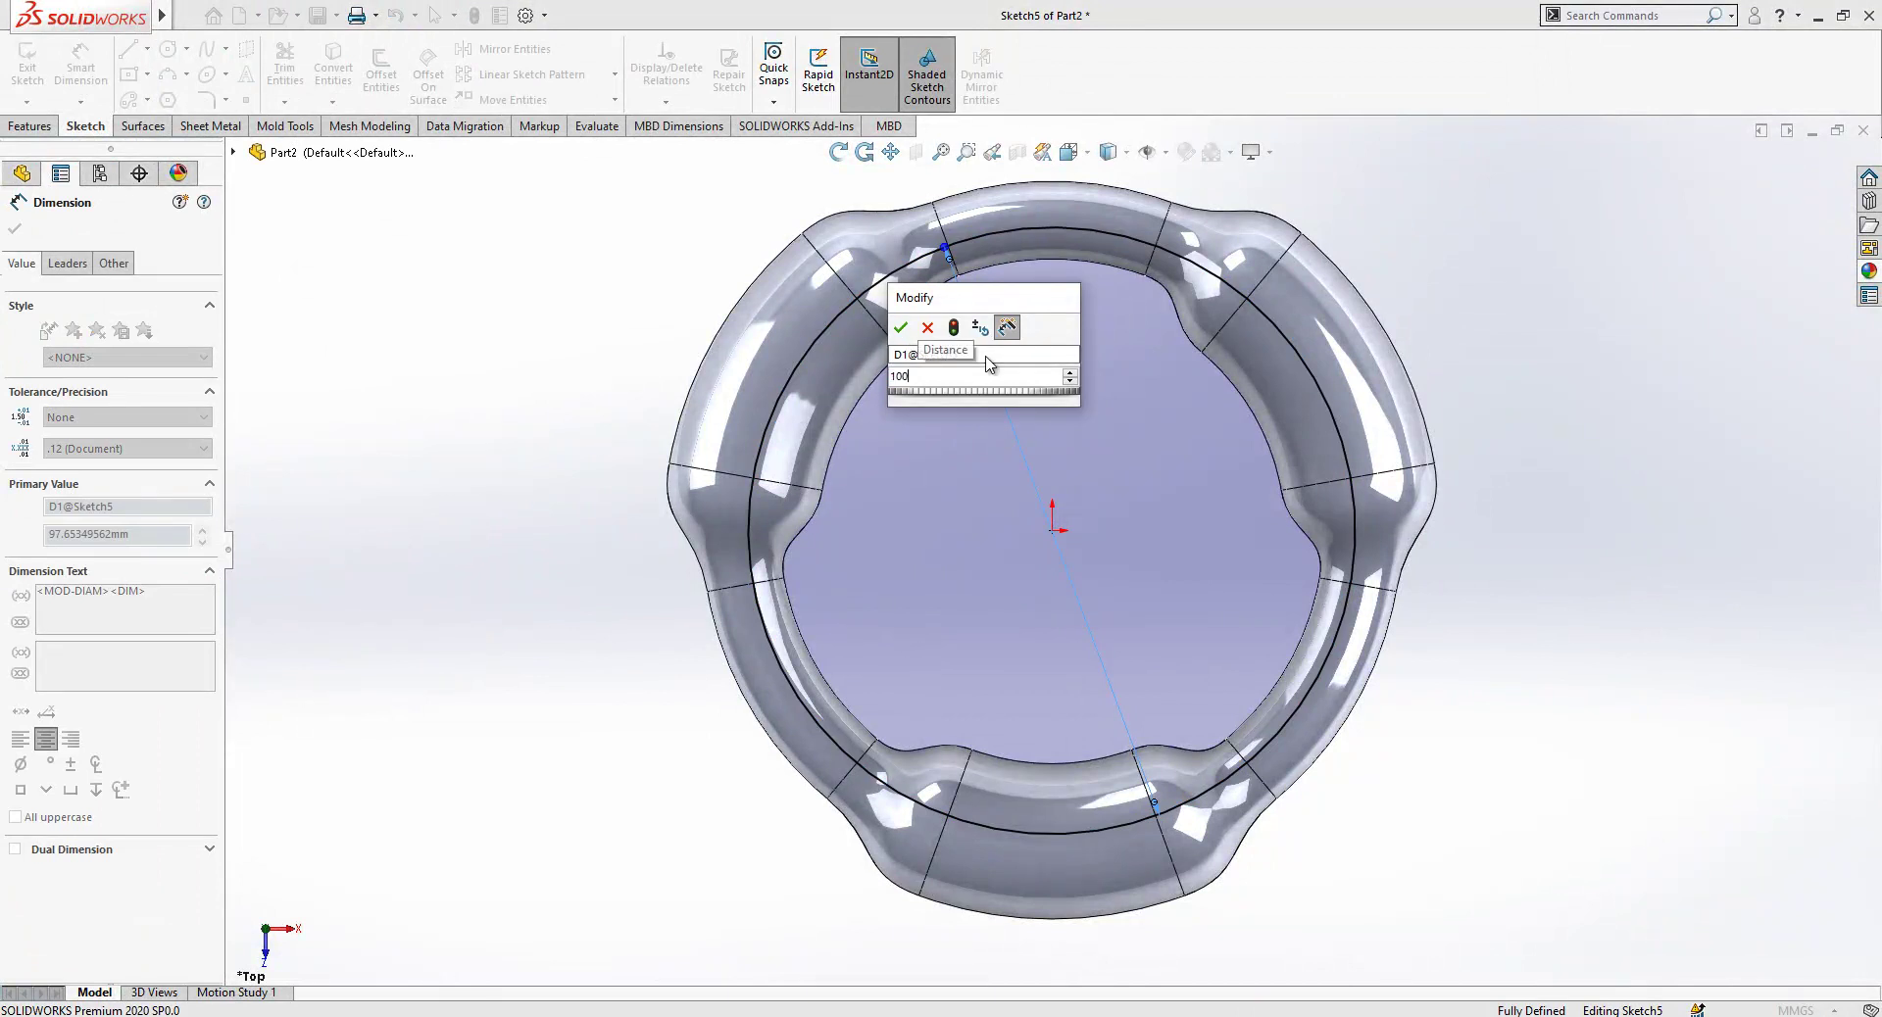
key("Return")
left_click(1573, 466)
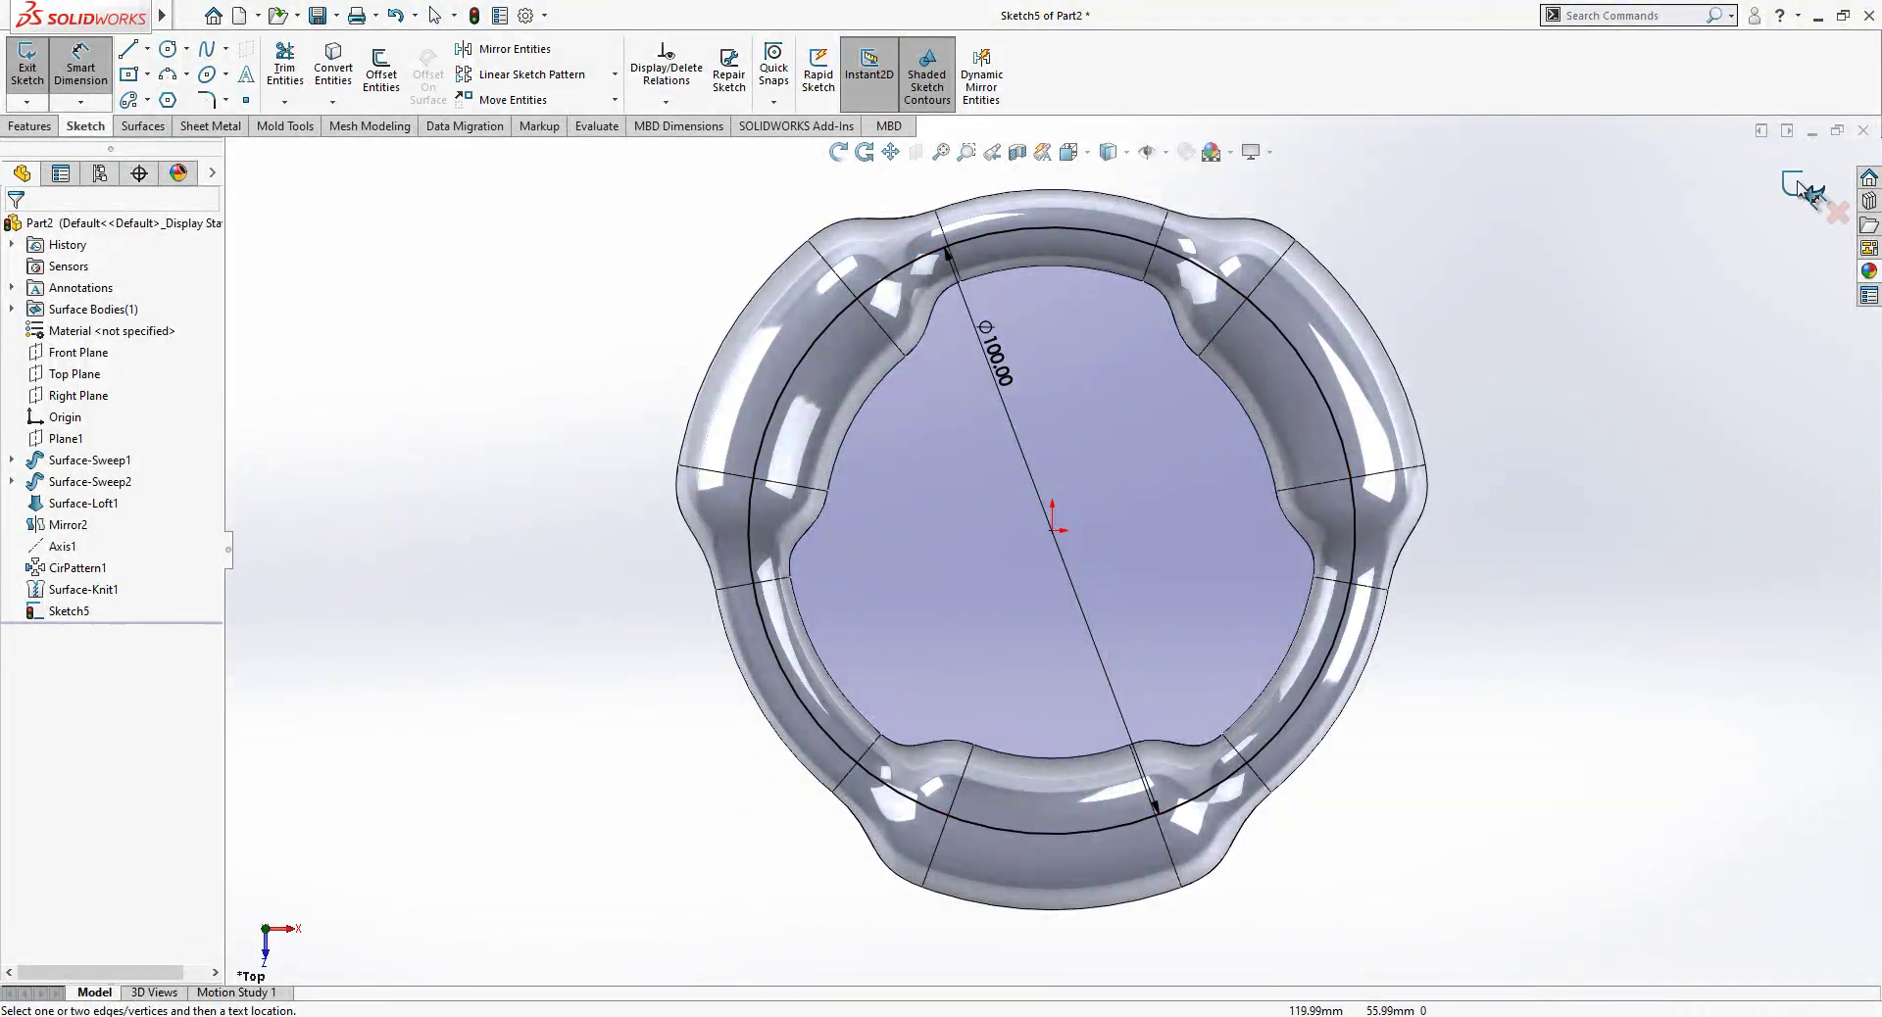
Close Sketch5 and draw a vertical line up from the origin on the Right Plane.
left_click(1804, 186)
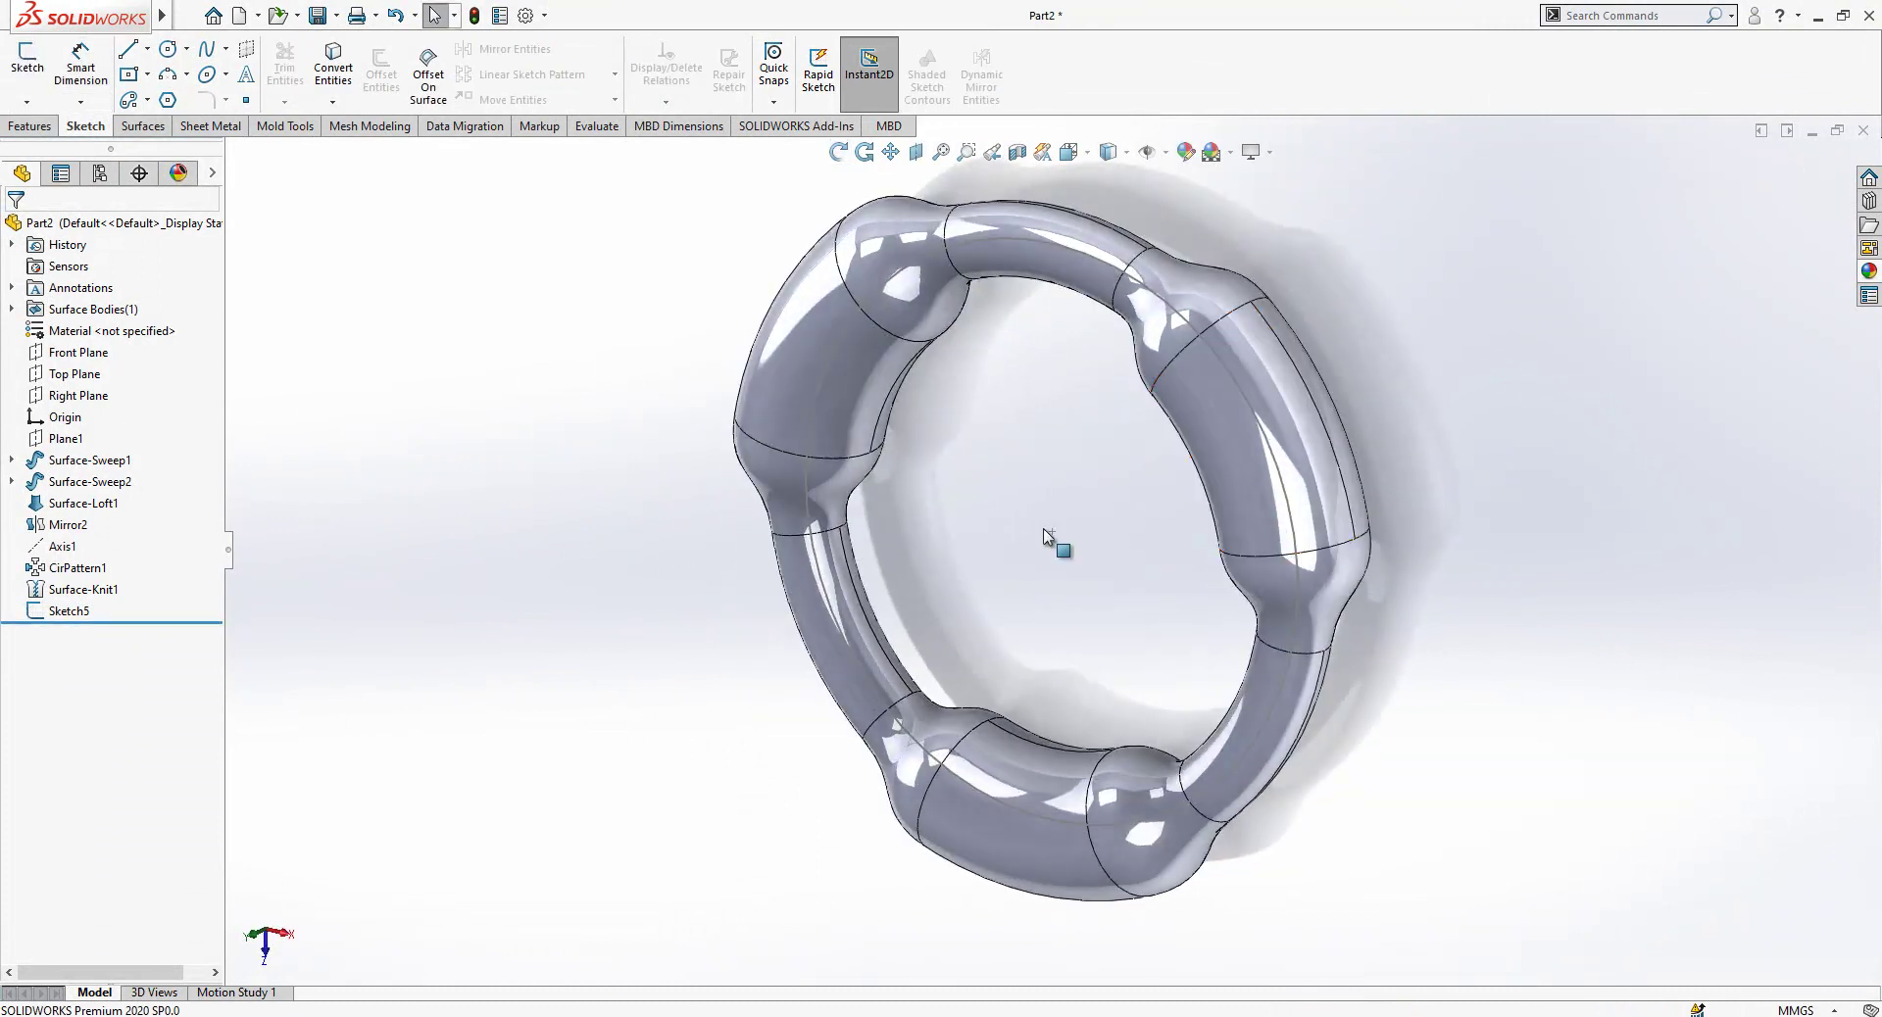
left_click(79, 395)
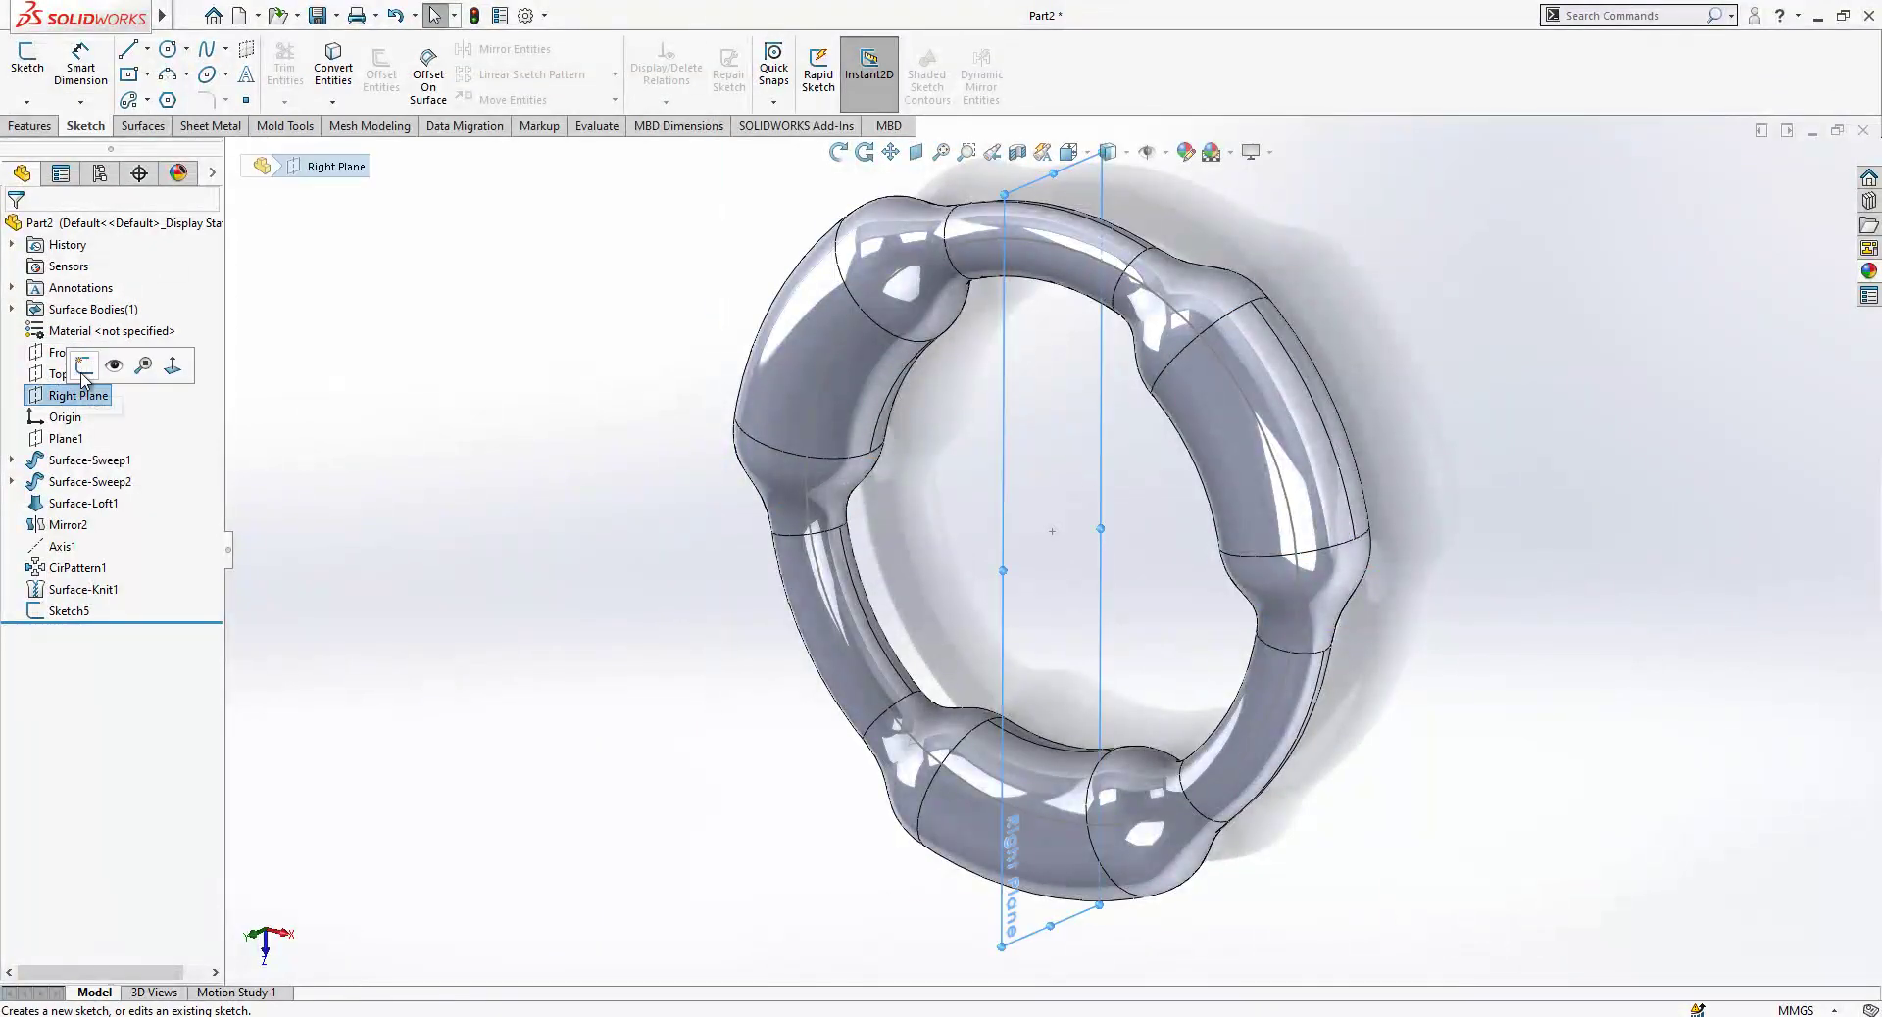
left_click(86, 378)
key("l")
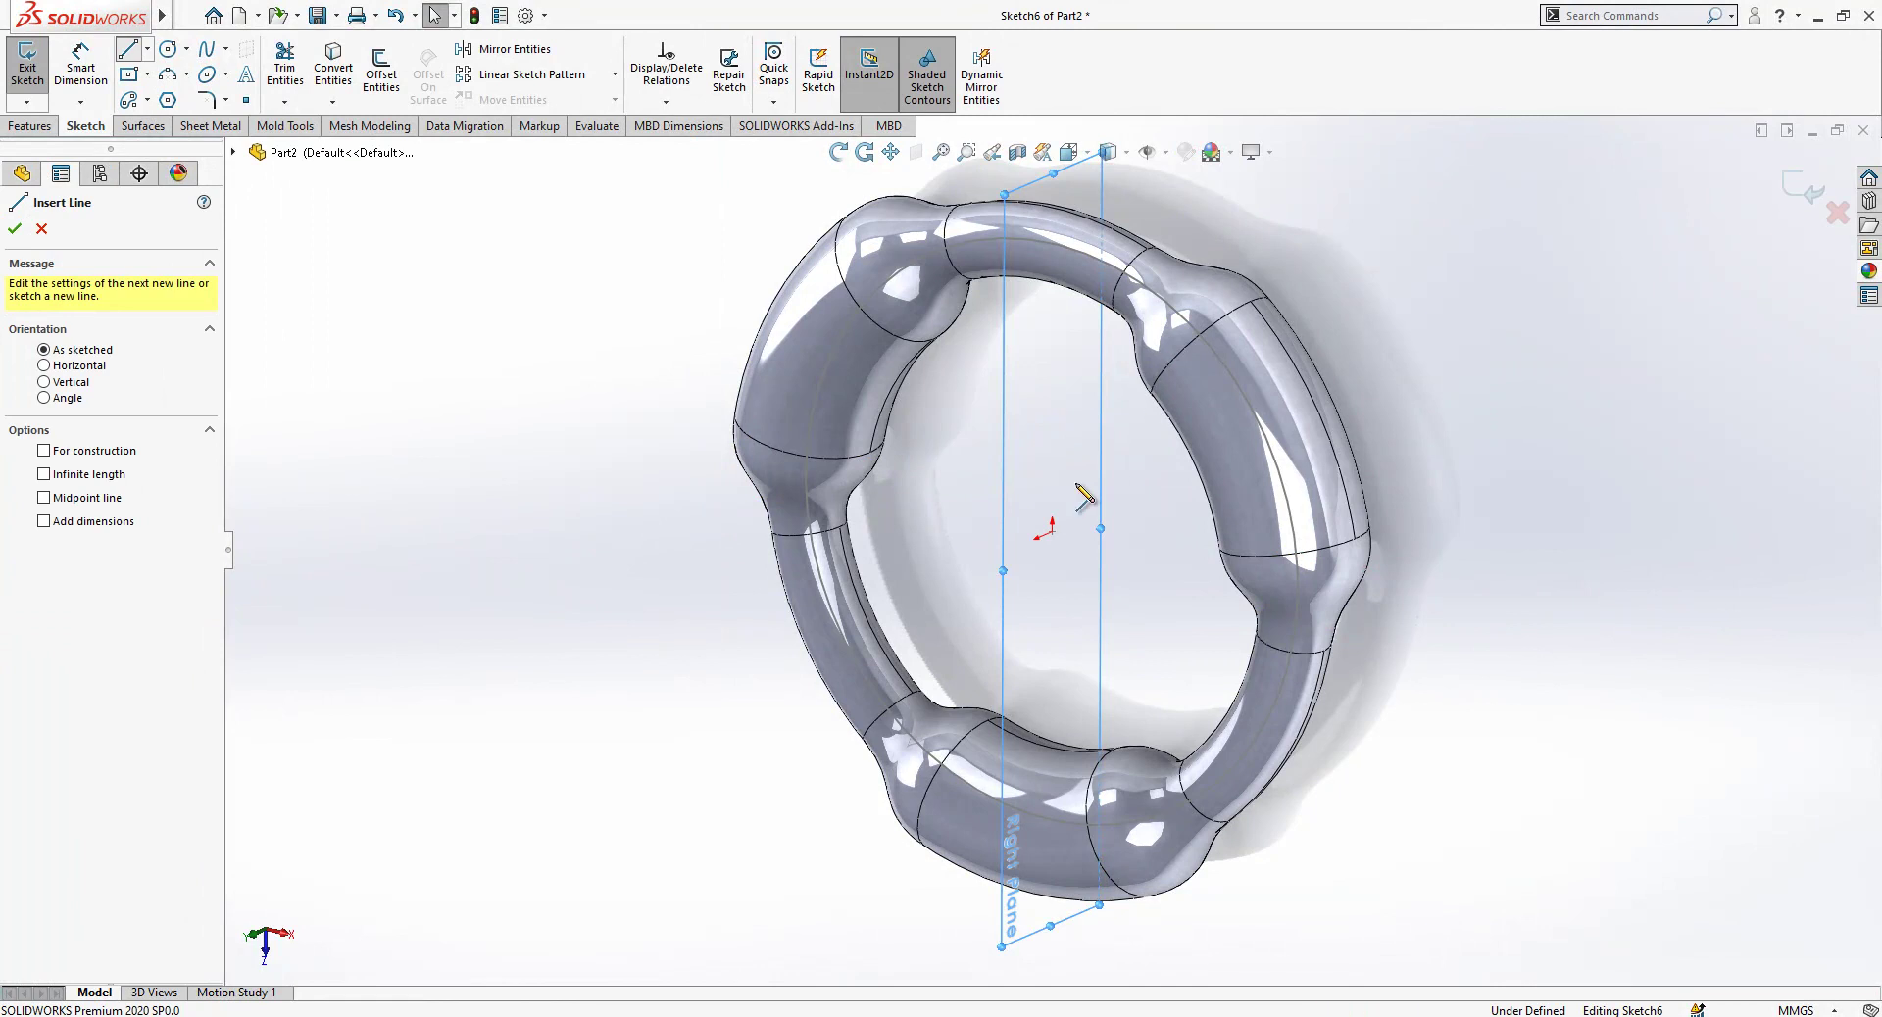
left_click(1052, 539)
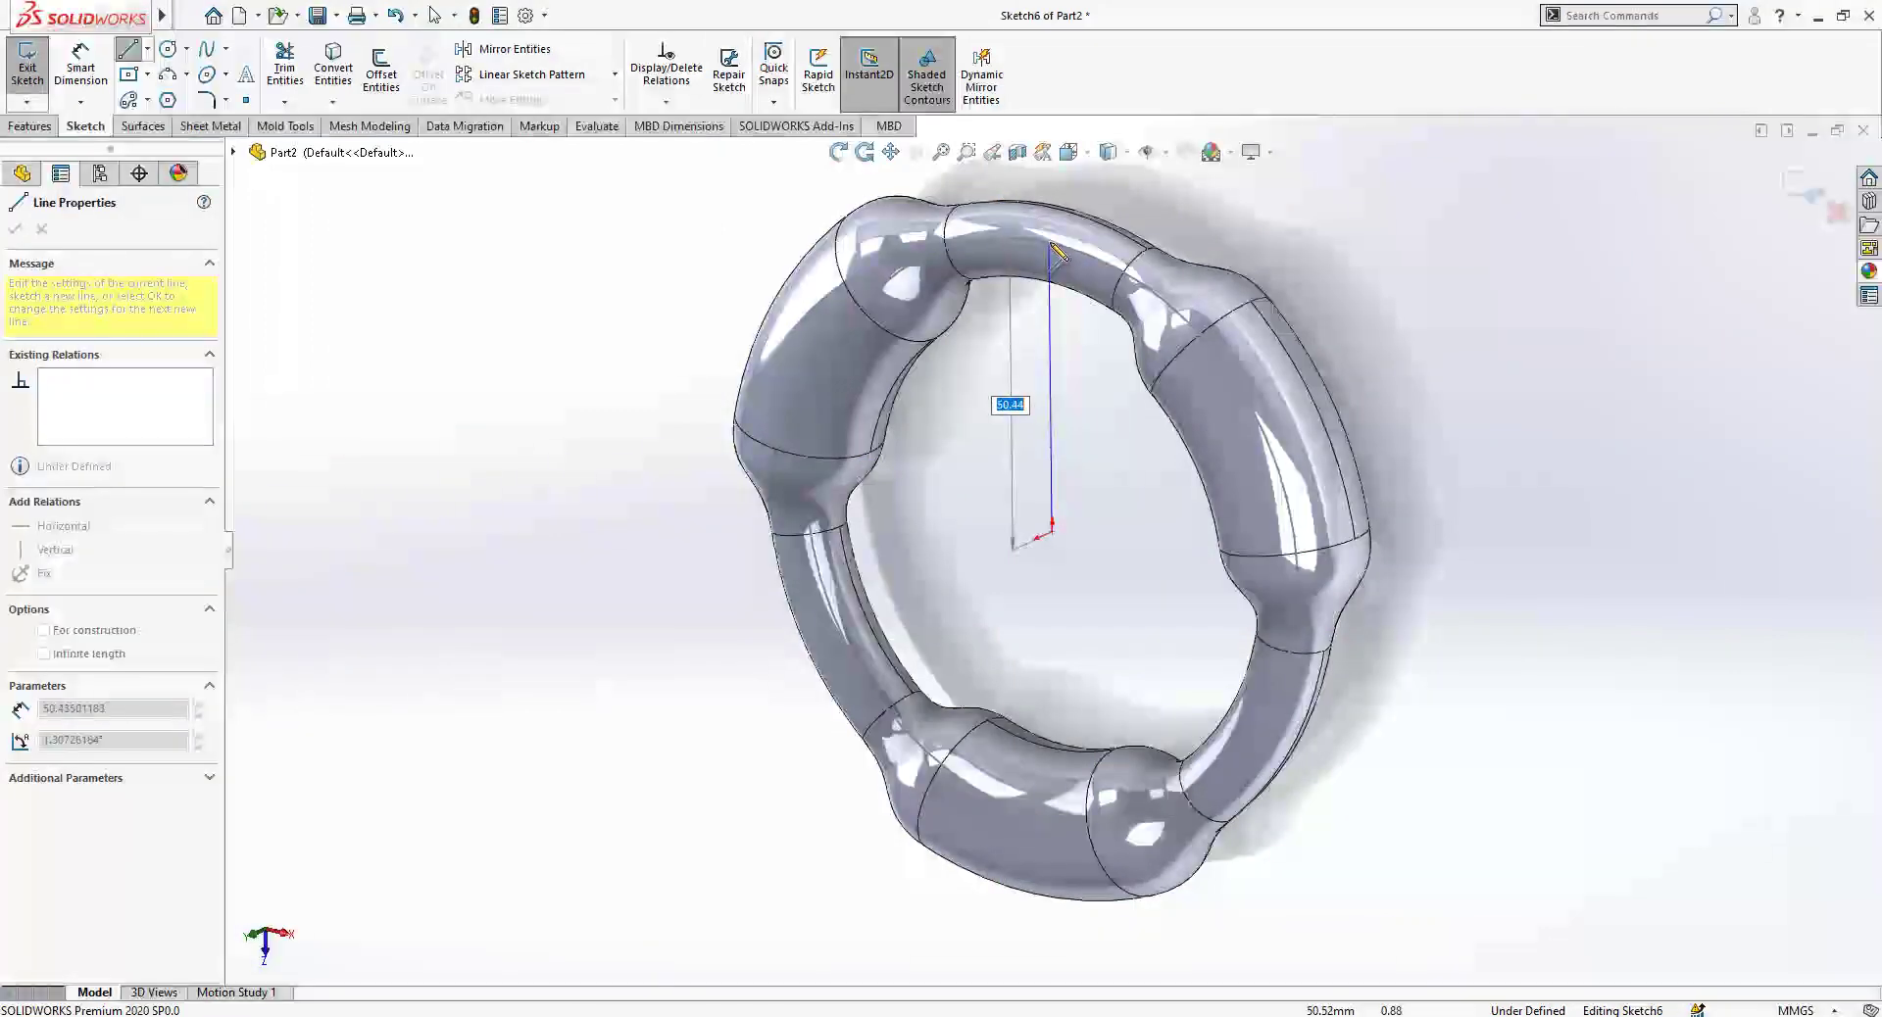
left_click(1059, 176)
key("Escape")
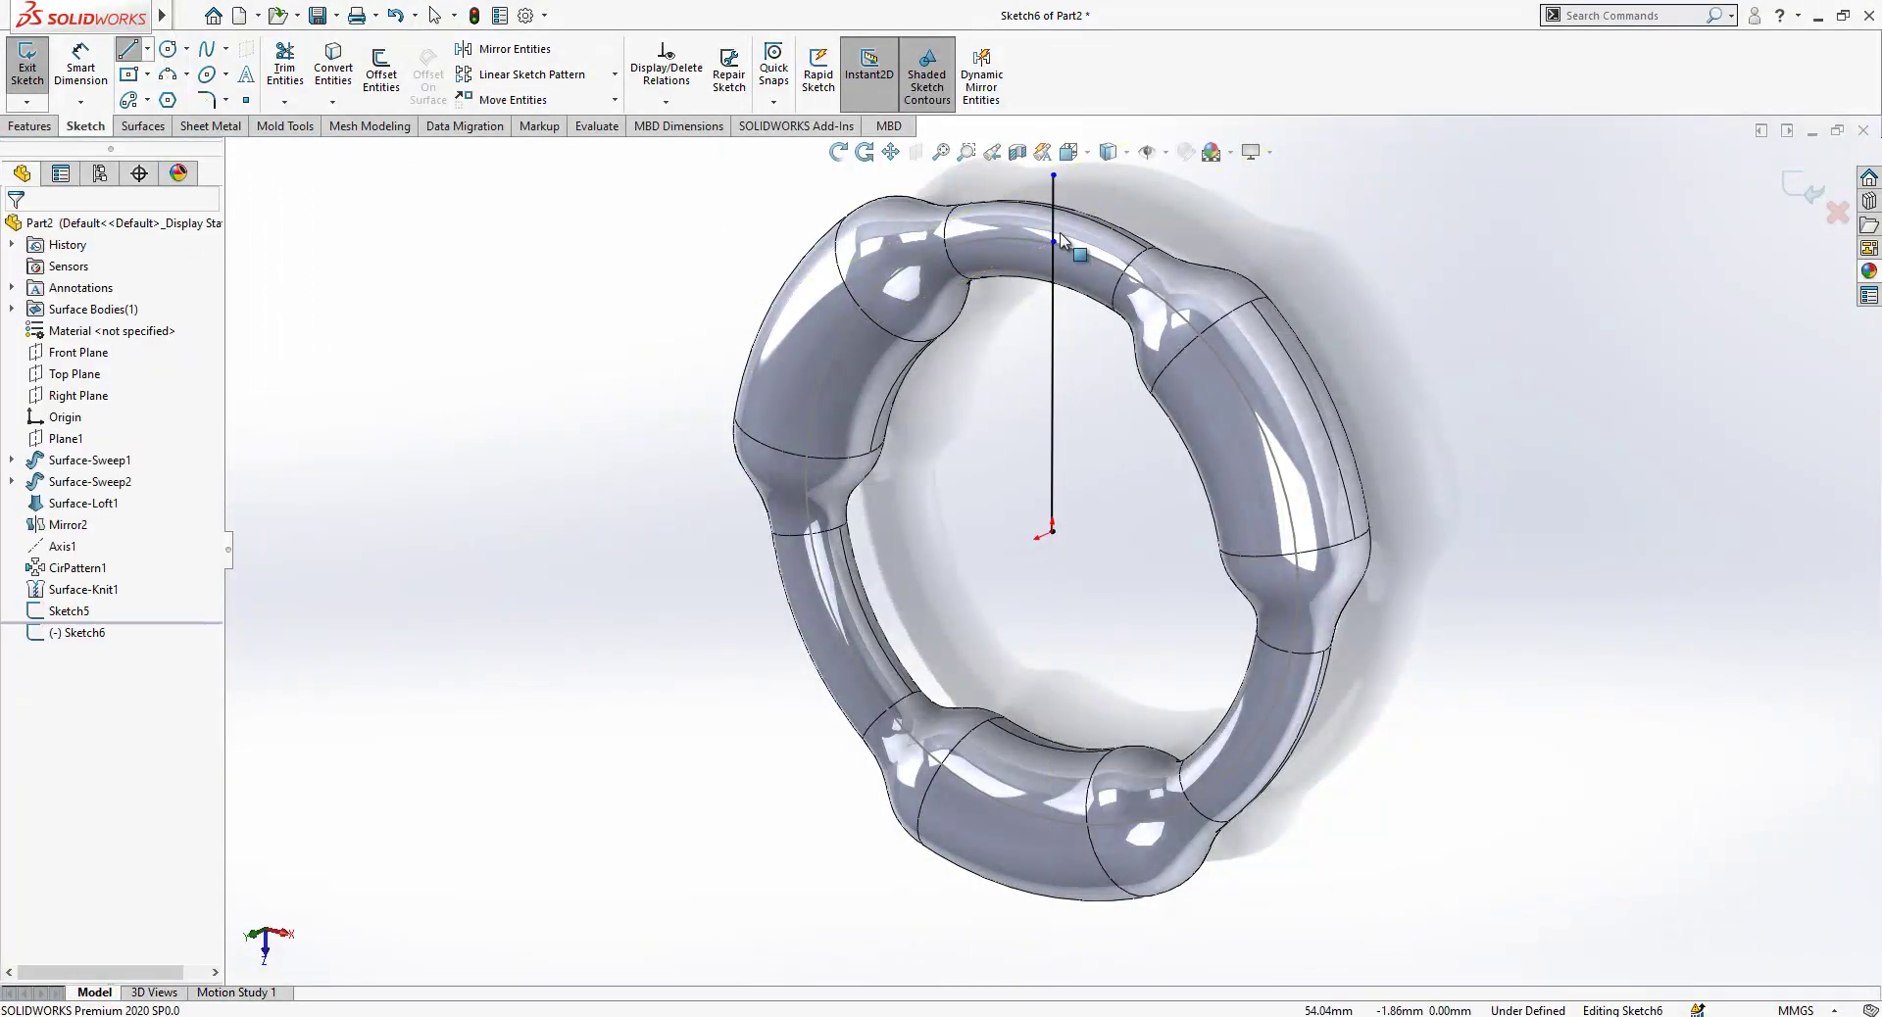
Add a Pierce relation between the line's top point and the 100 mm circle.
left_click(1054, 260)
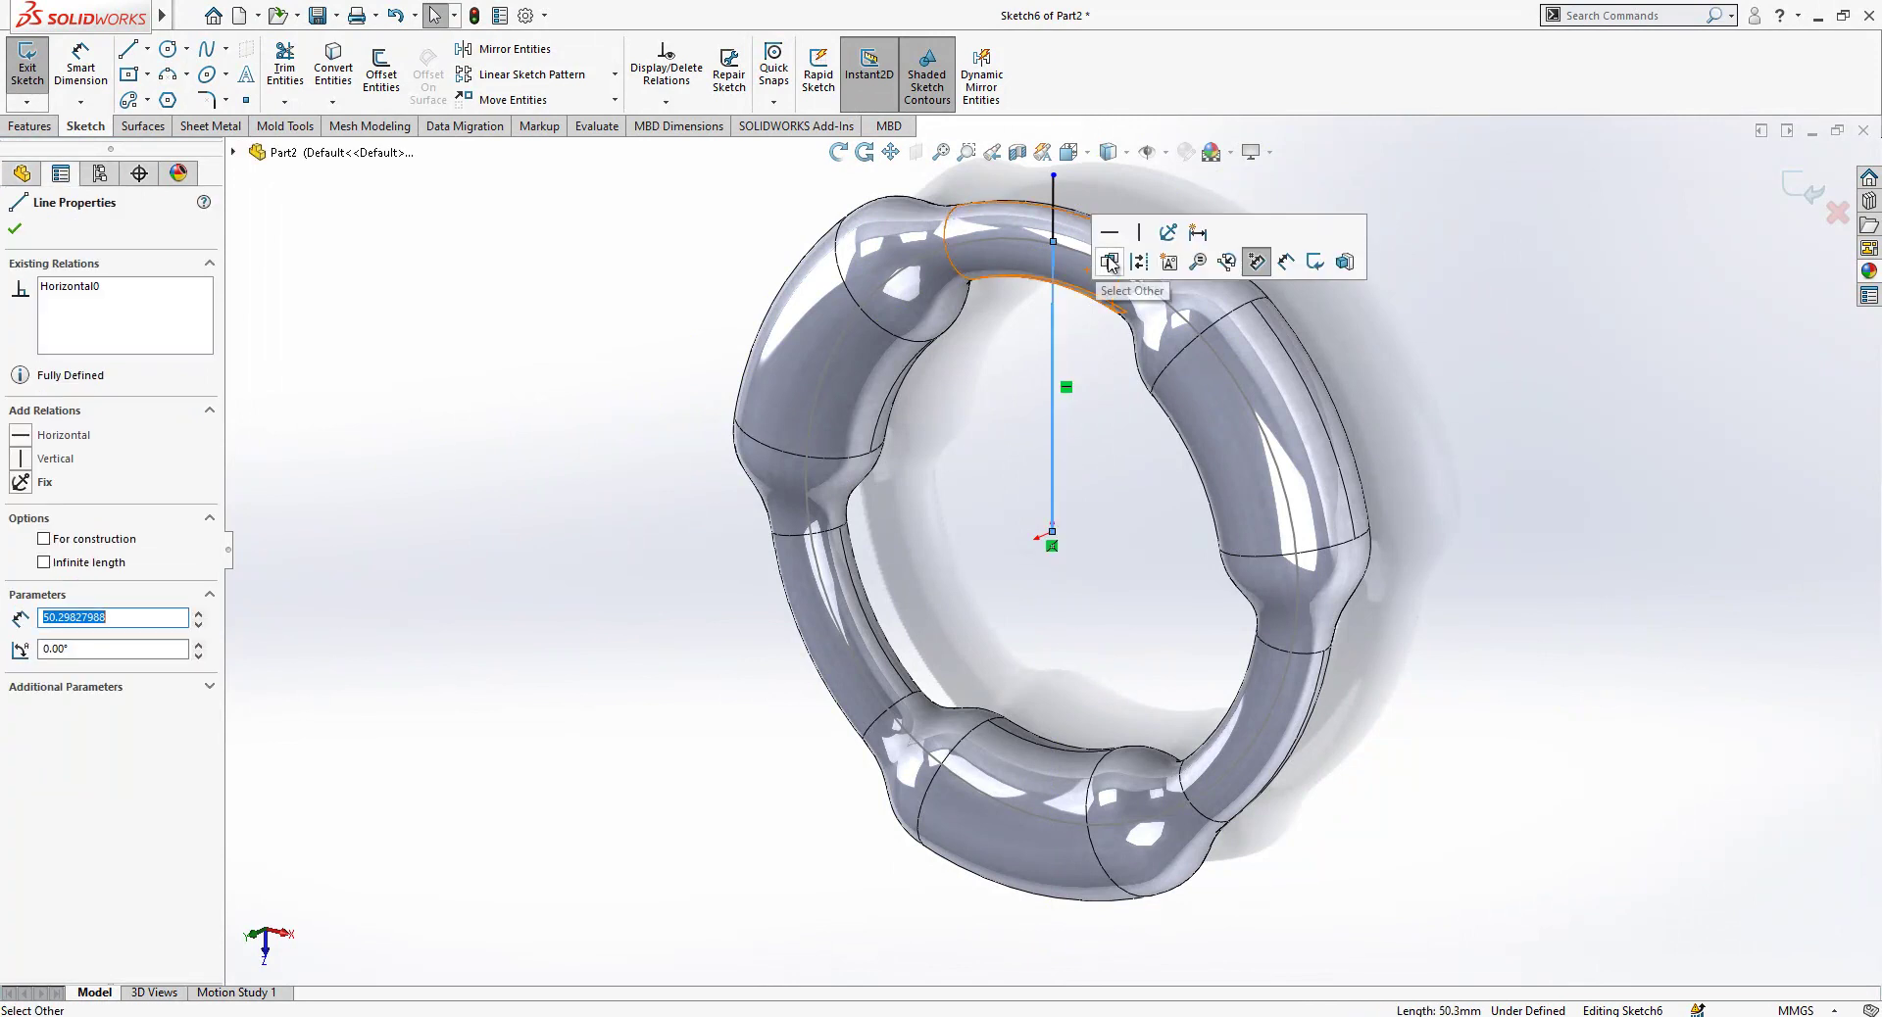
key("Escape")
left_click(1053, 241)
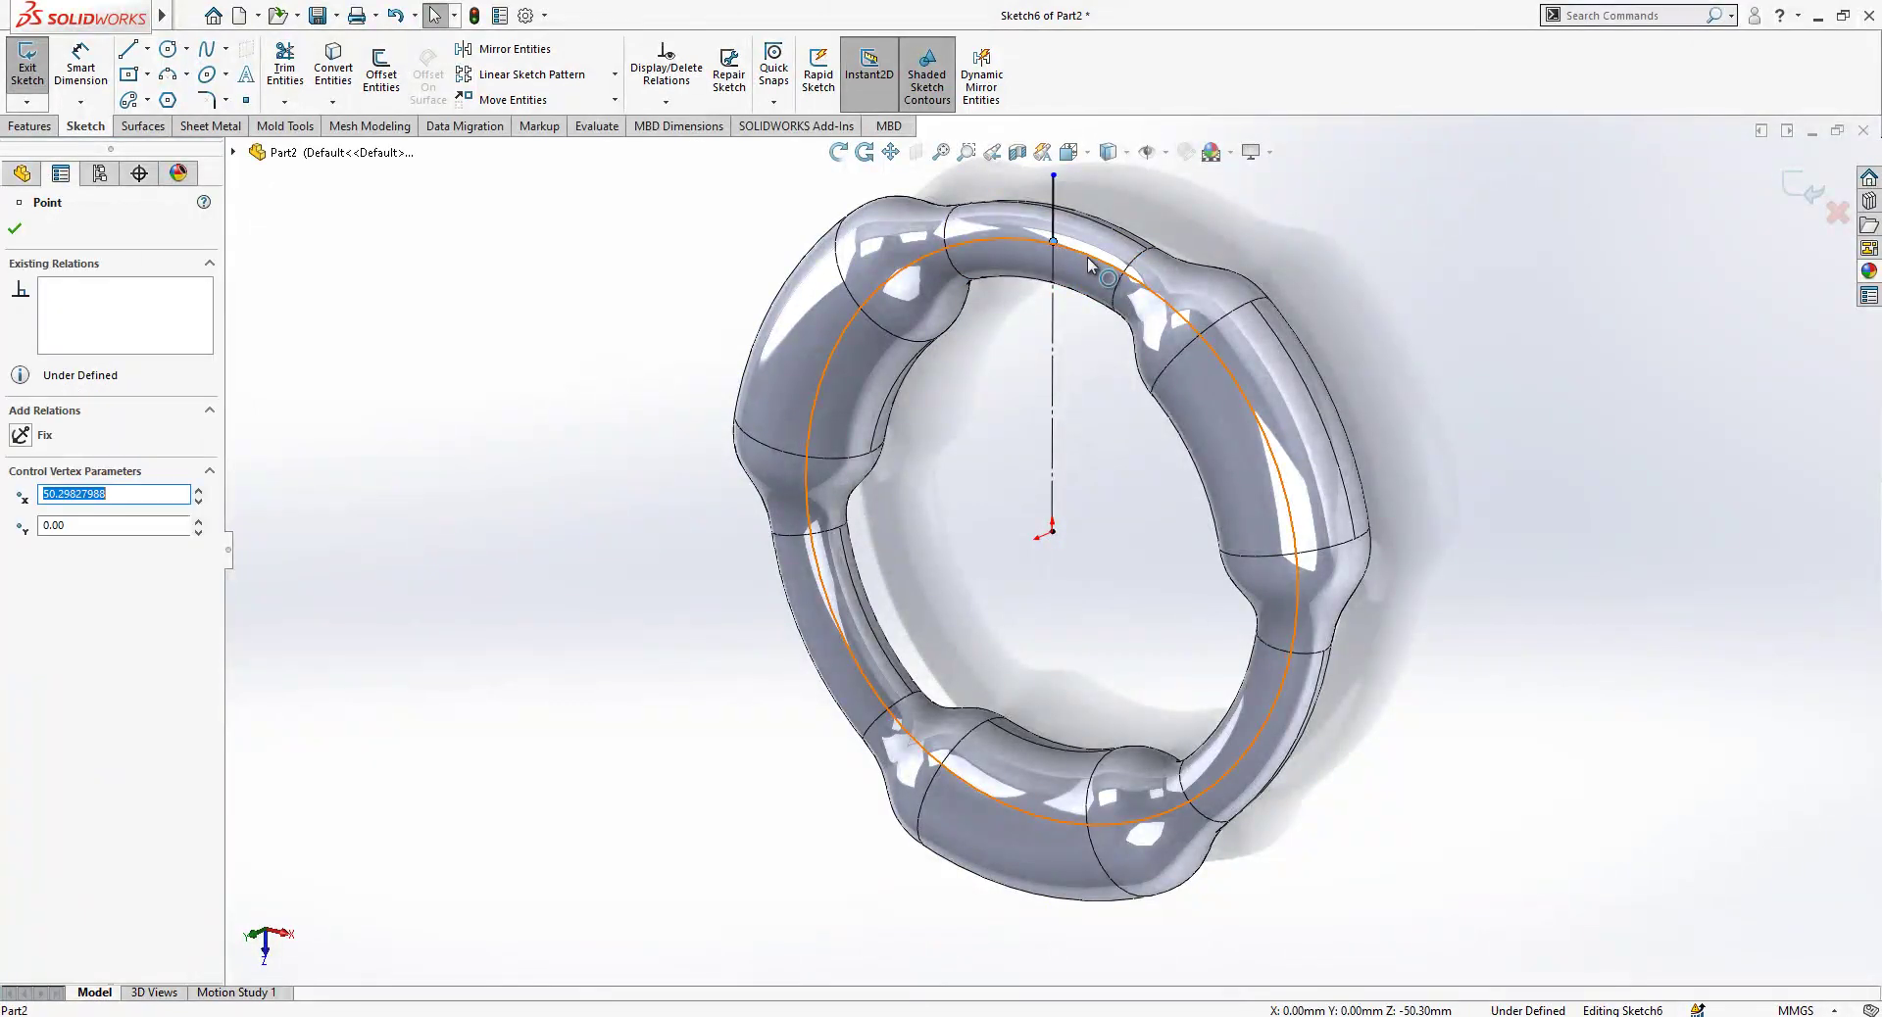
left_click(1088, 251, "ctrl")
key("Escape")
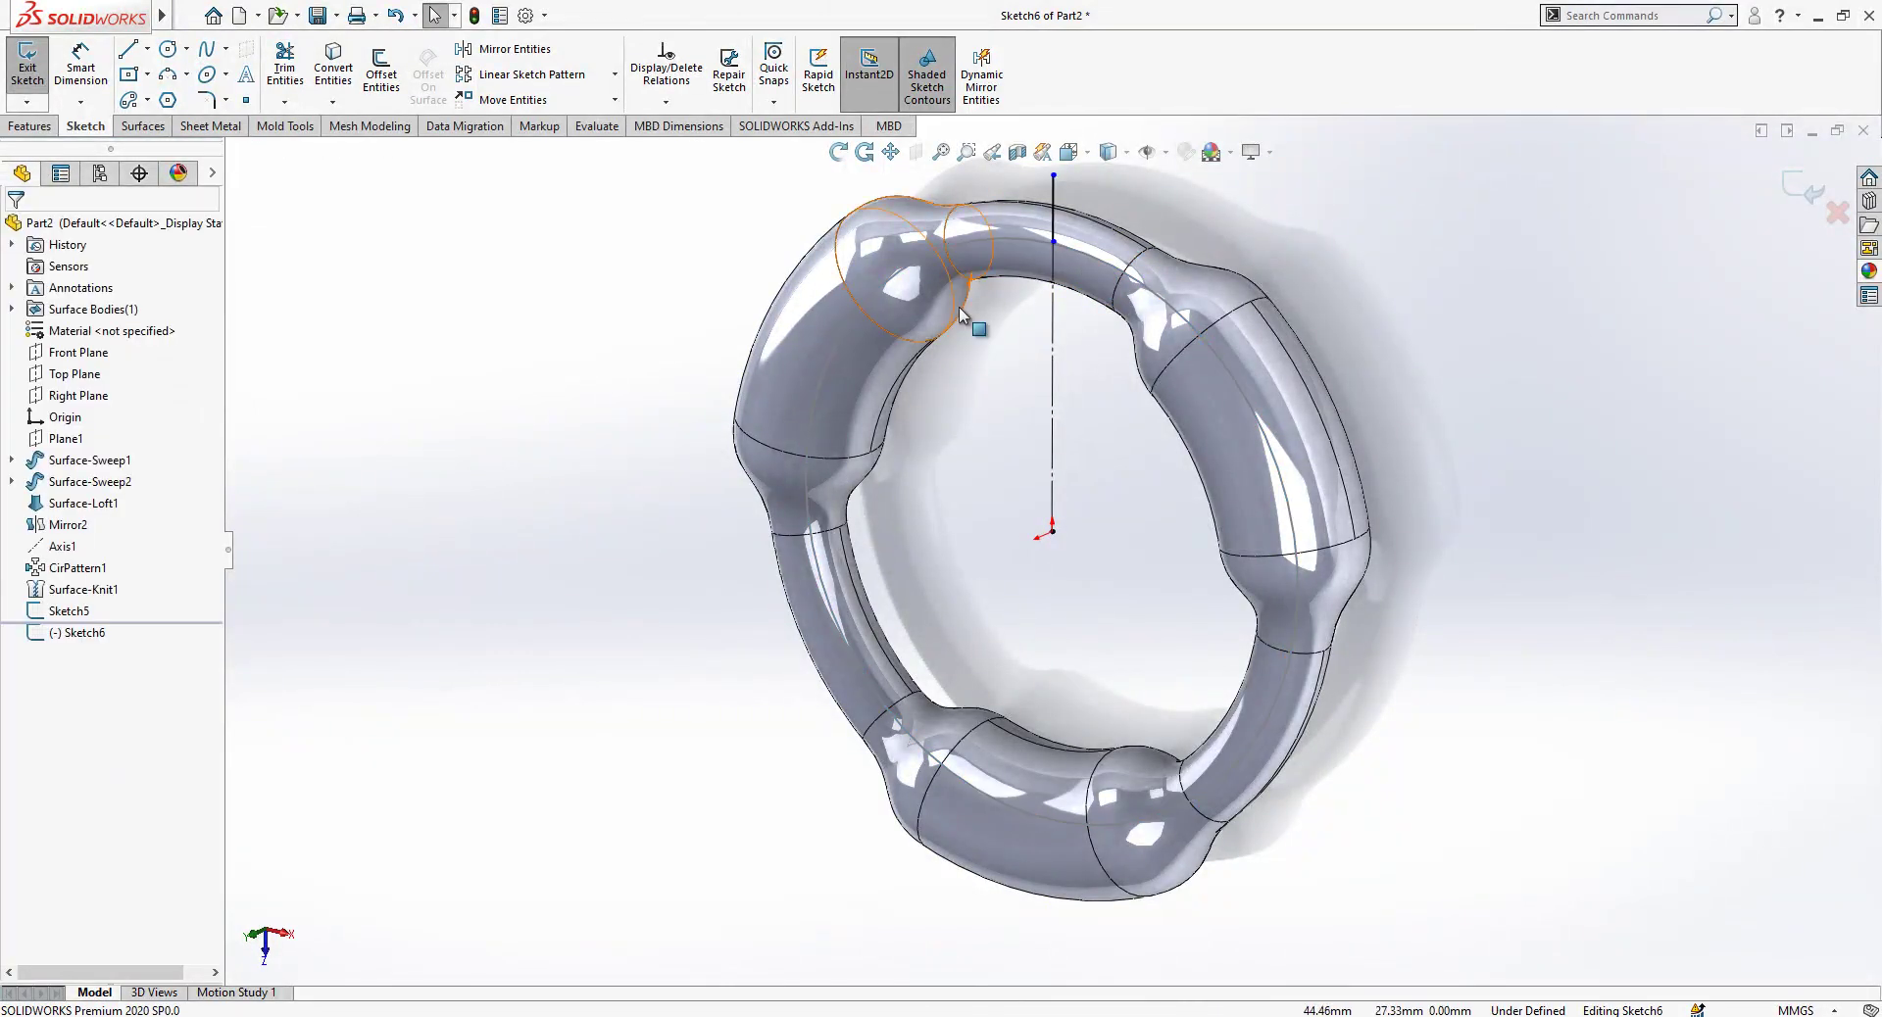
left_click(1053, 241)
left_click(1083, 247, "ctrl")
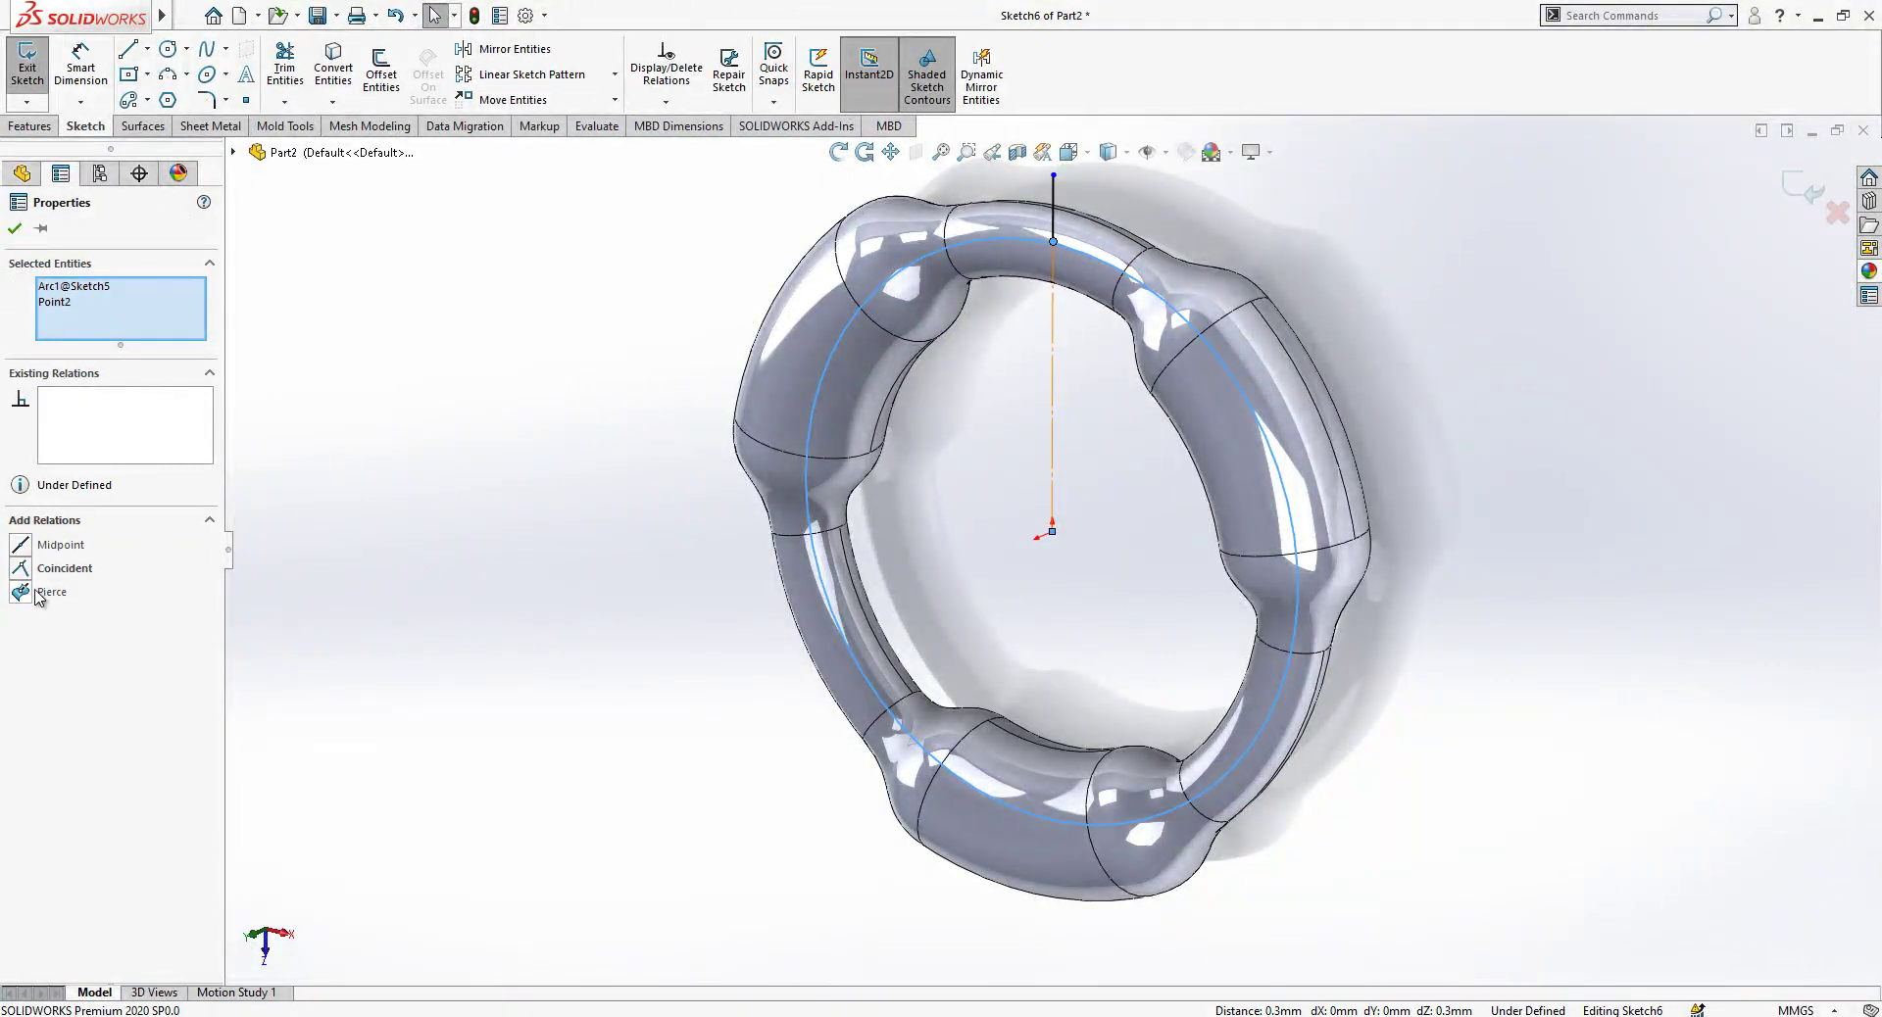
left_click(36, 593)
left_click(550, 593)
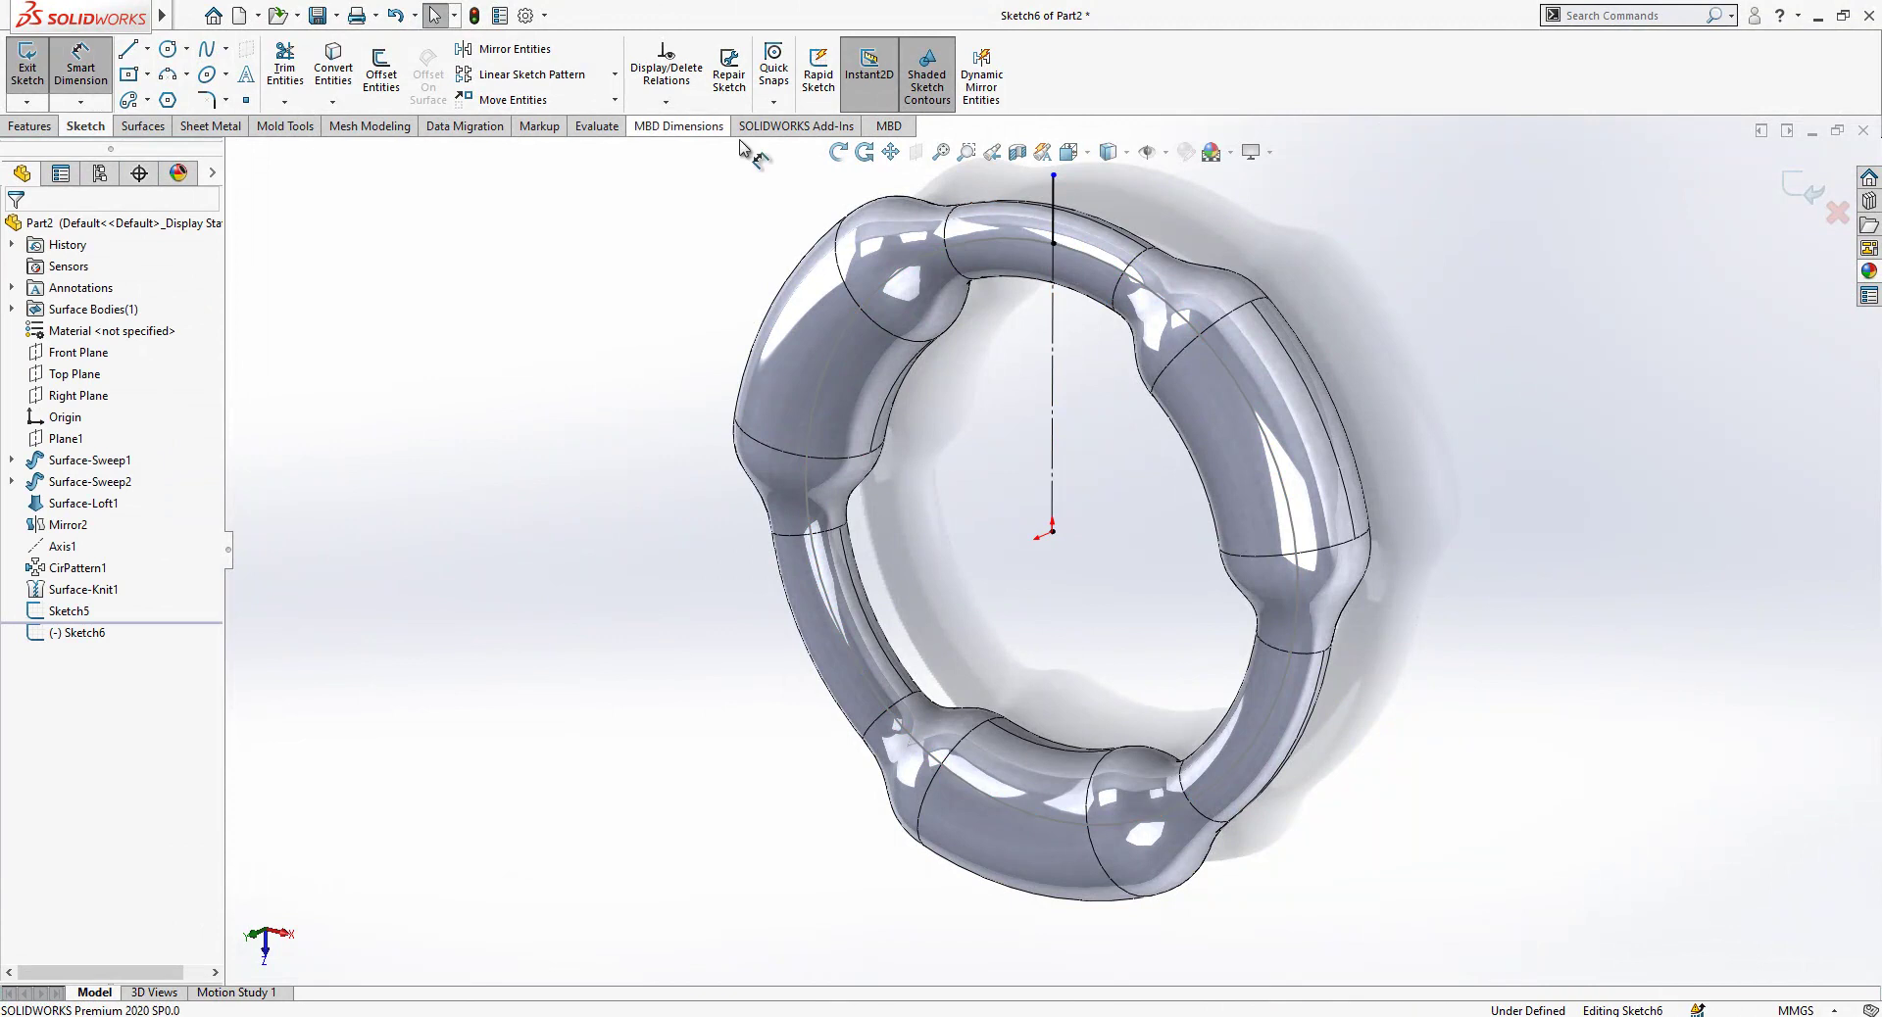
Dimension the line's length to 13 mm.
left_click(1055, 201)
left_click(1118, 191)
type("12.")
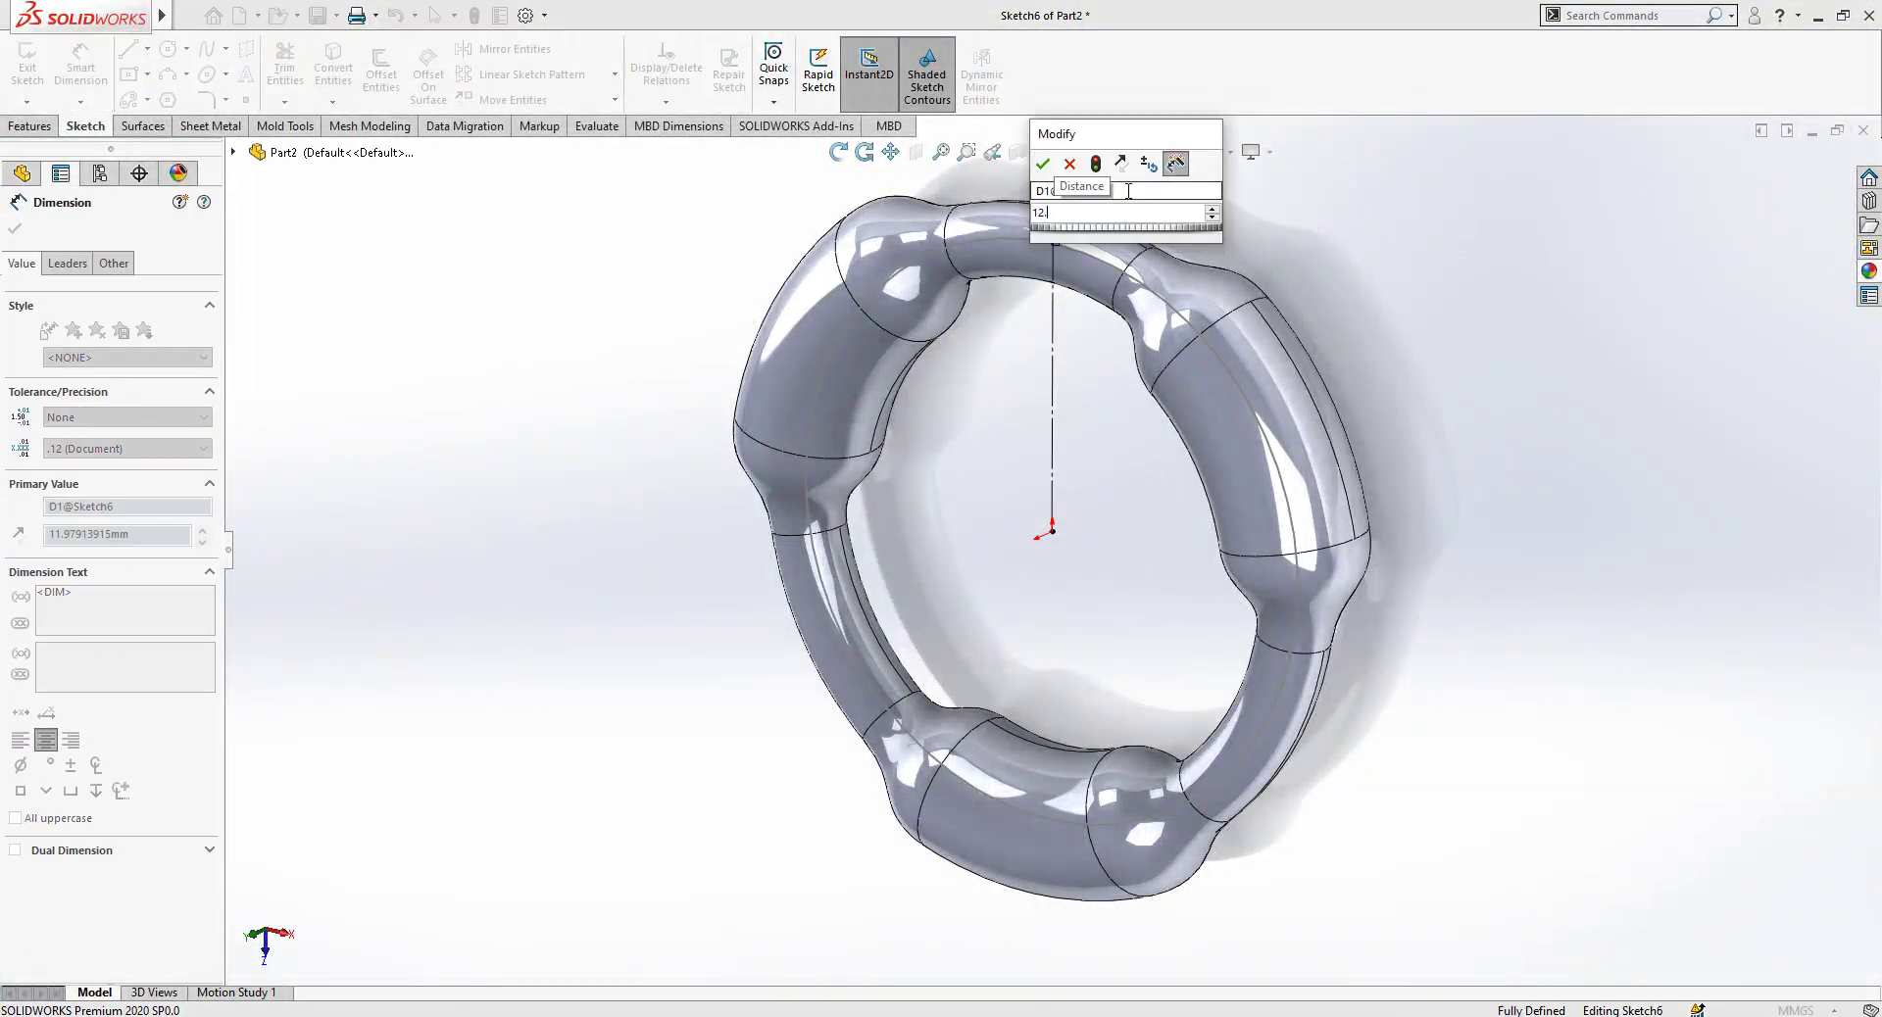
key("BackSpace")
key("BackSpace")
type("3")
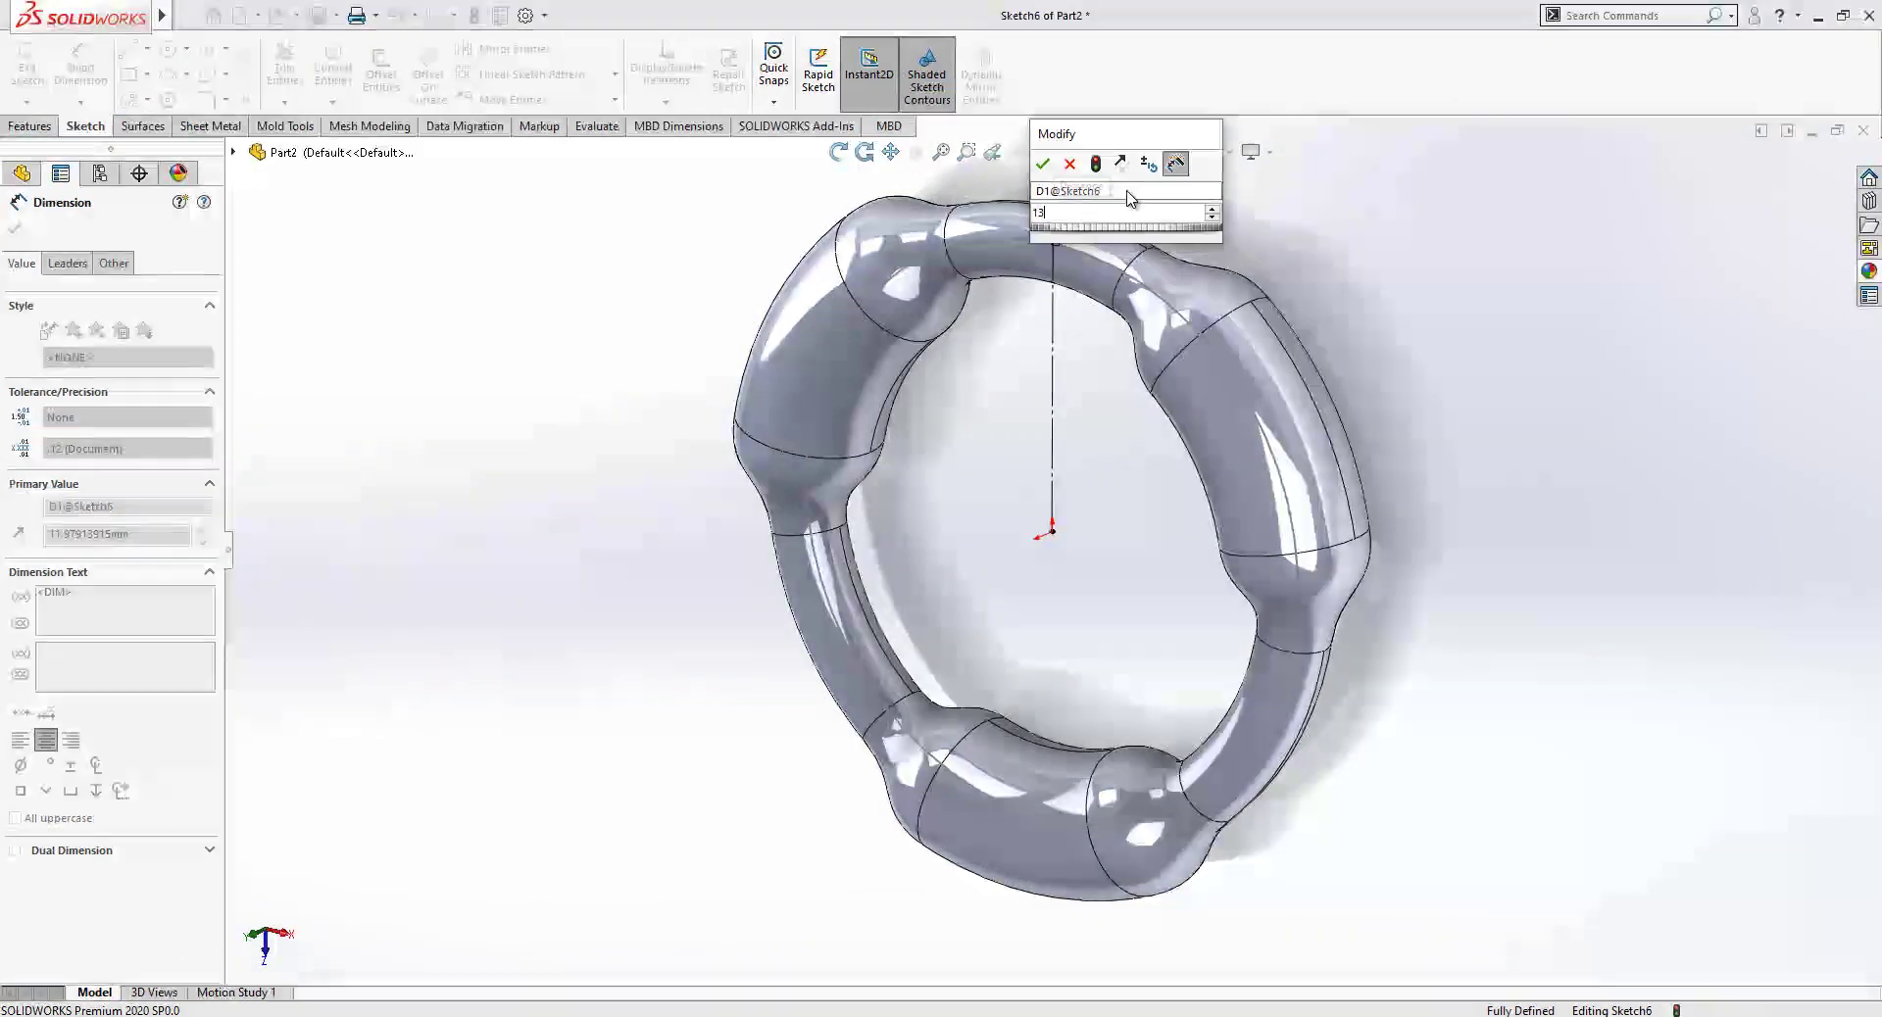
key("Return")
key("Escape")
scroll(1333, 375, "down", 5)
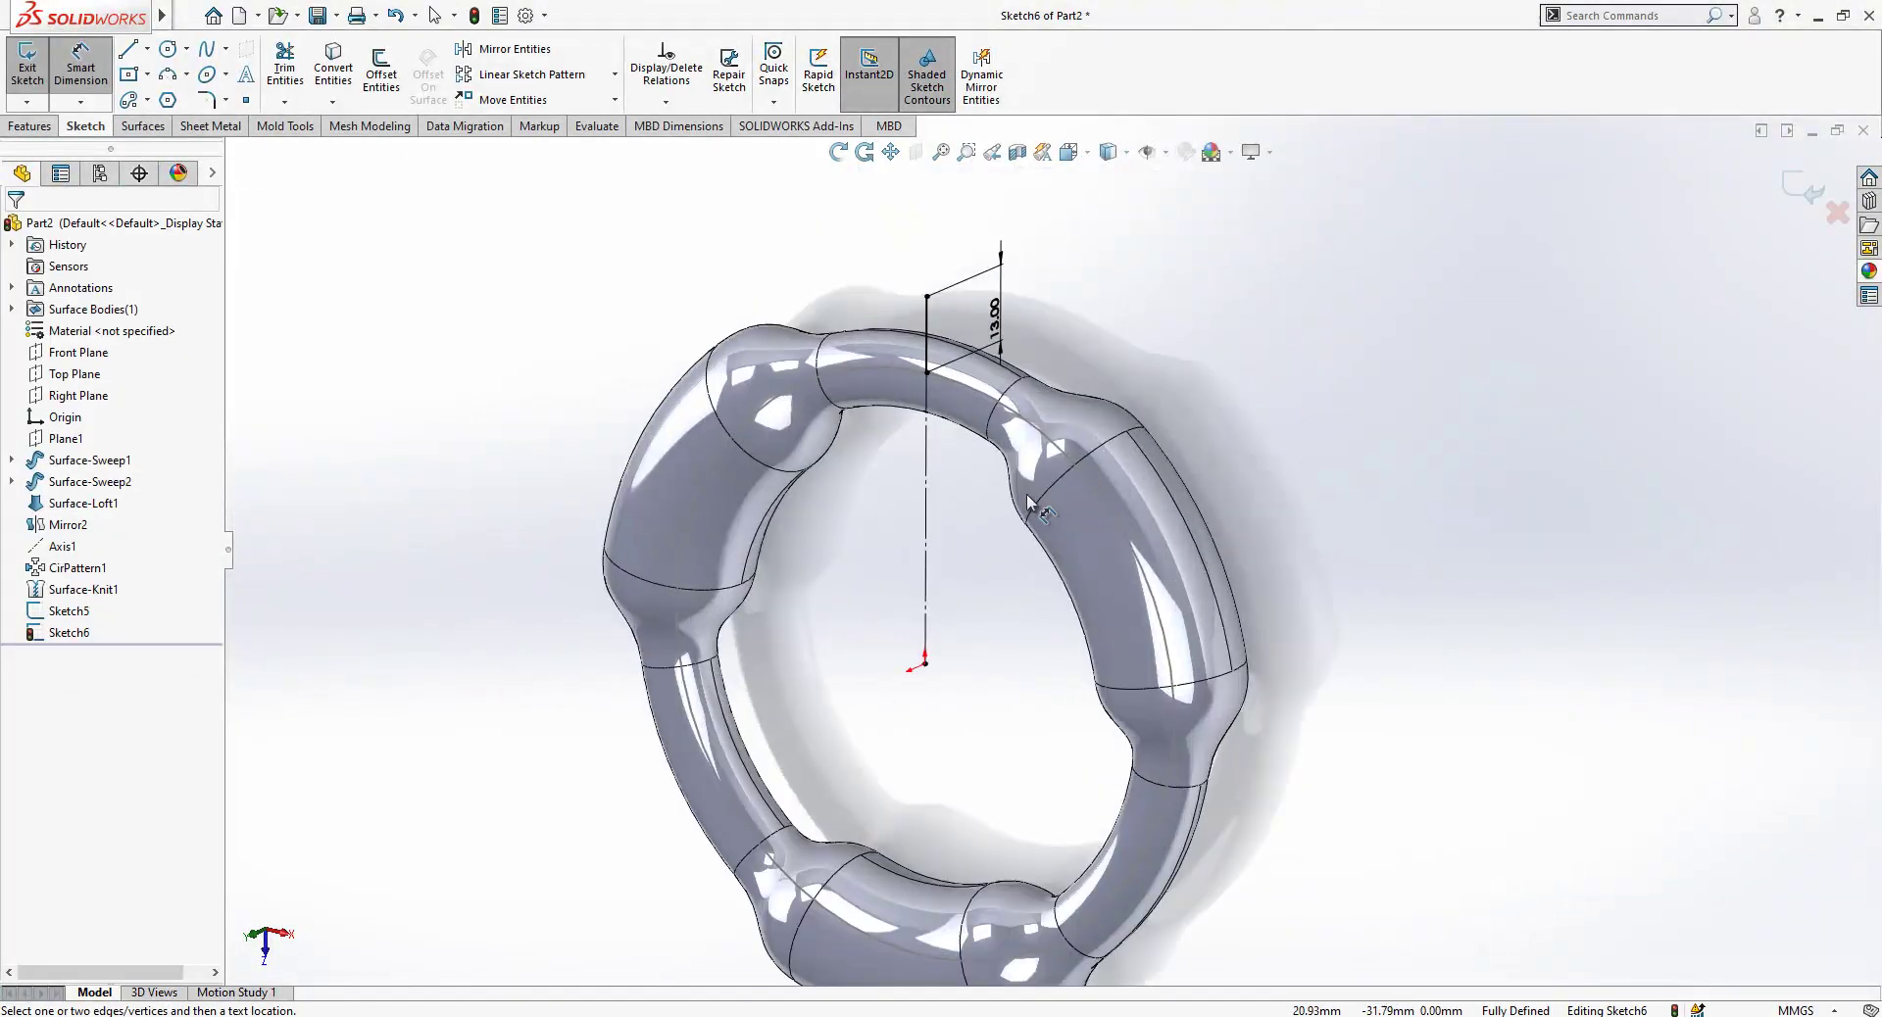
Start a swept surface with Sketch6 as profile and the Sketch5 circle as path.
left_click(1804, 189)
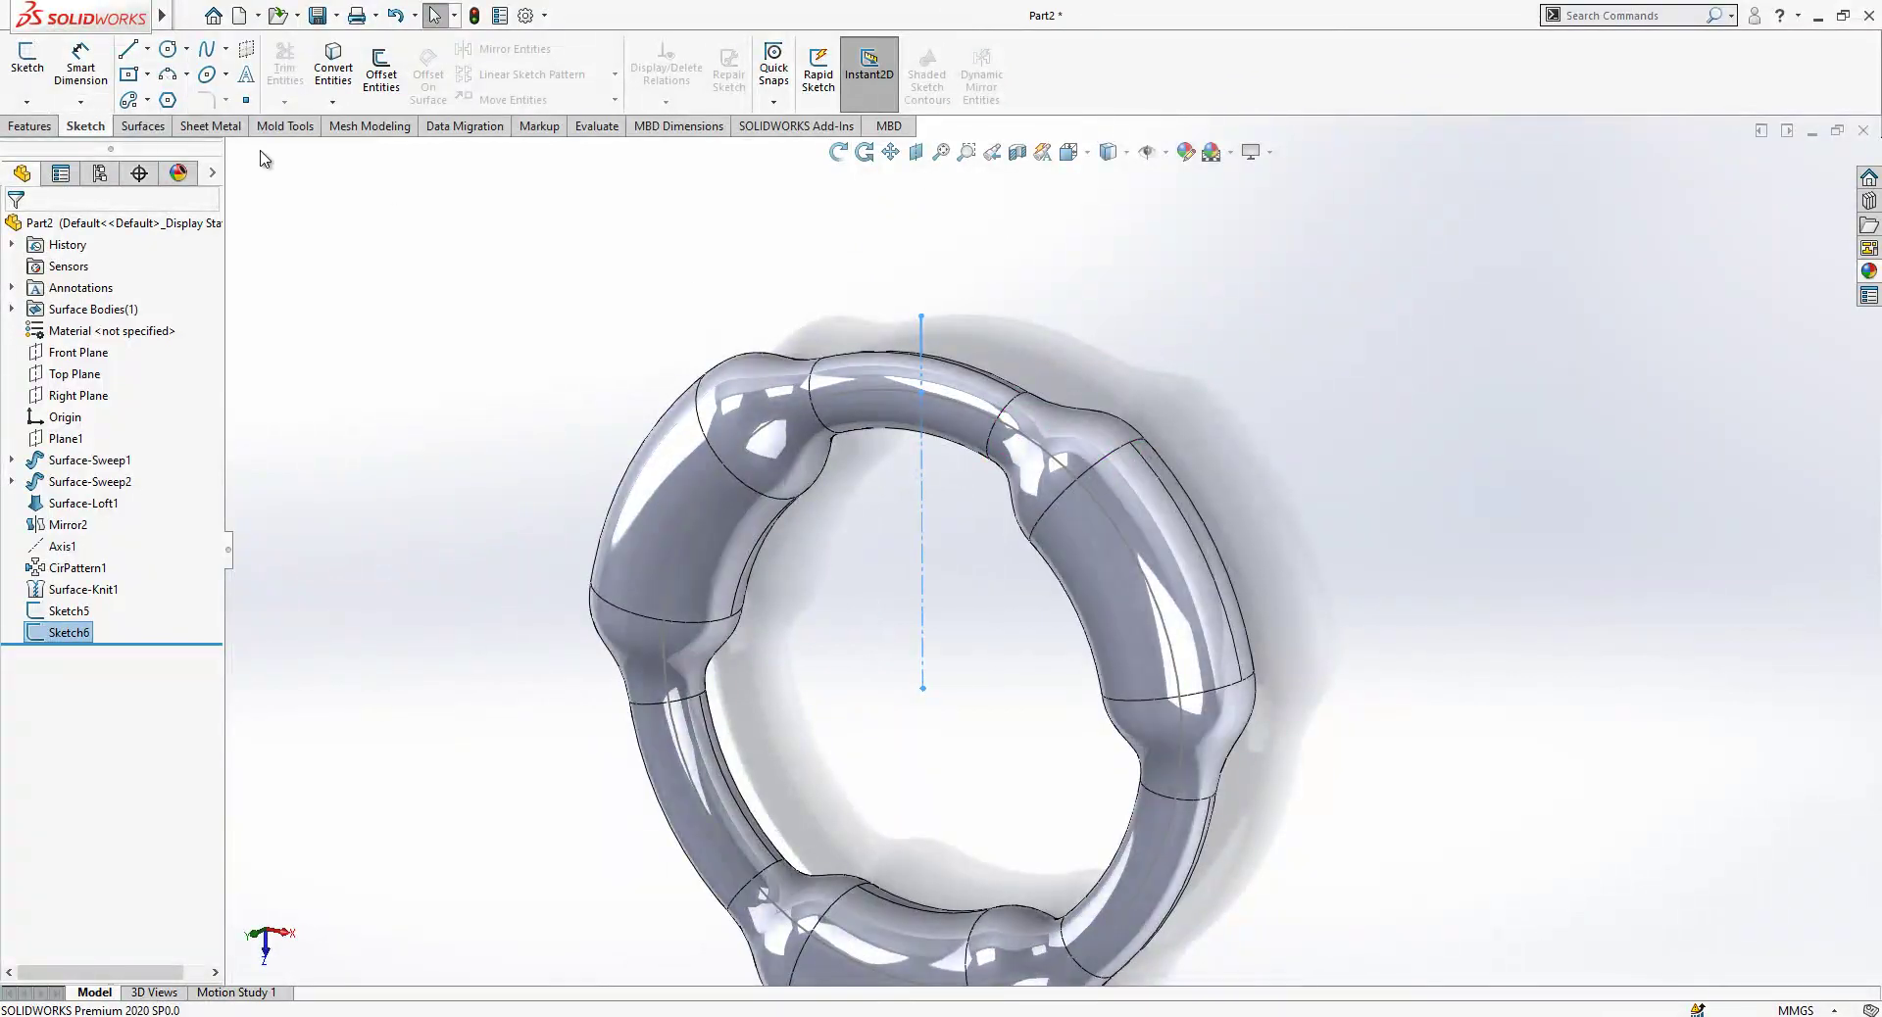
left_click(143, 125)
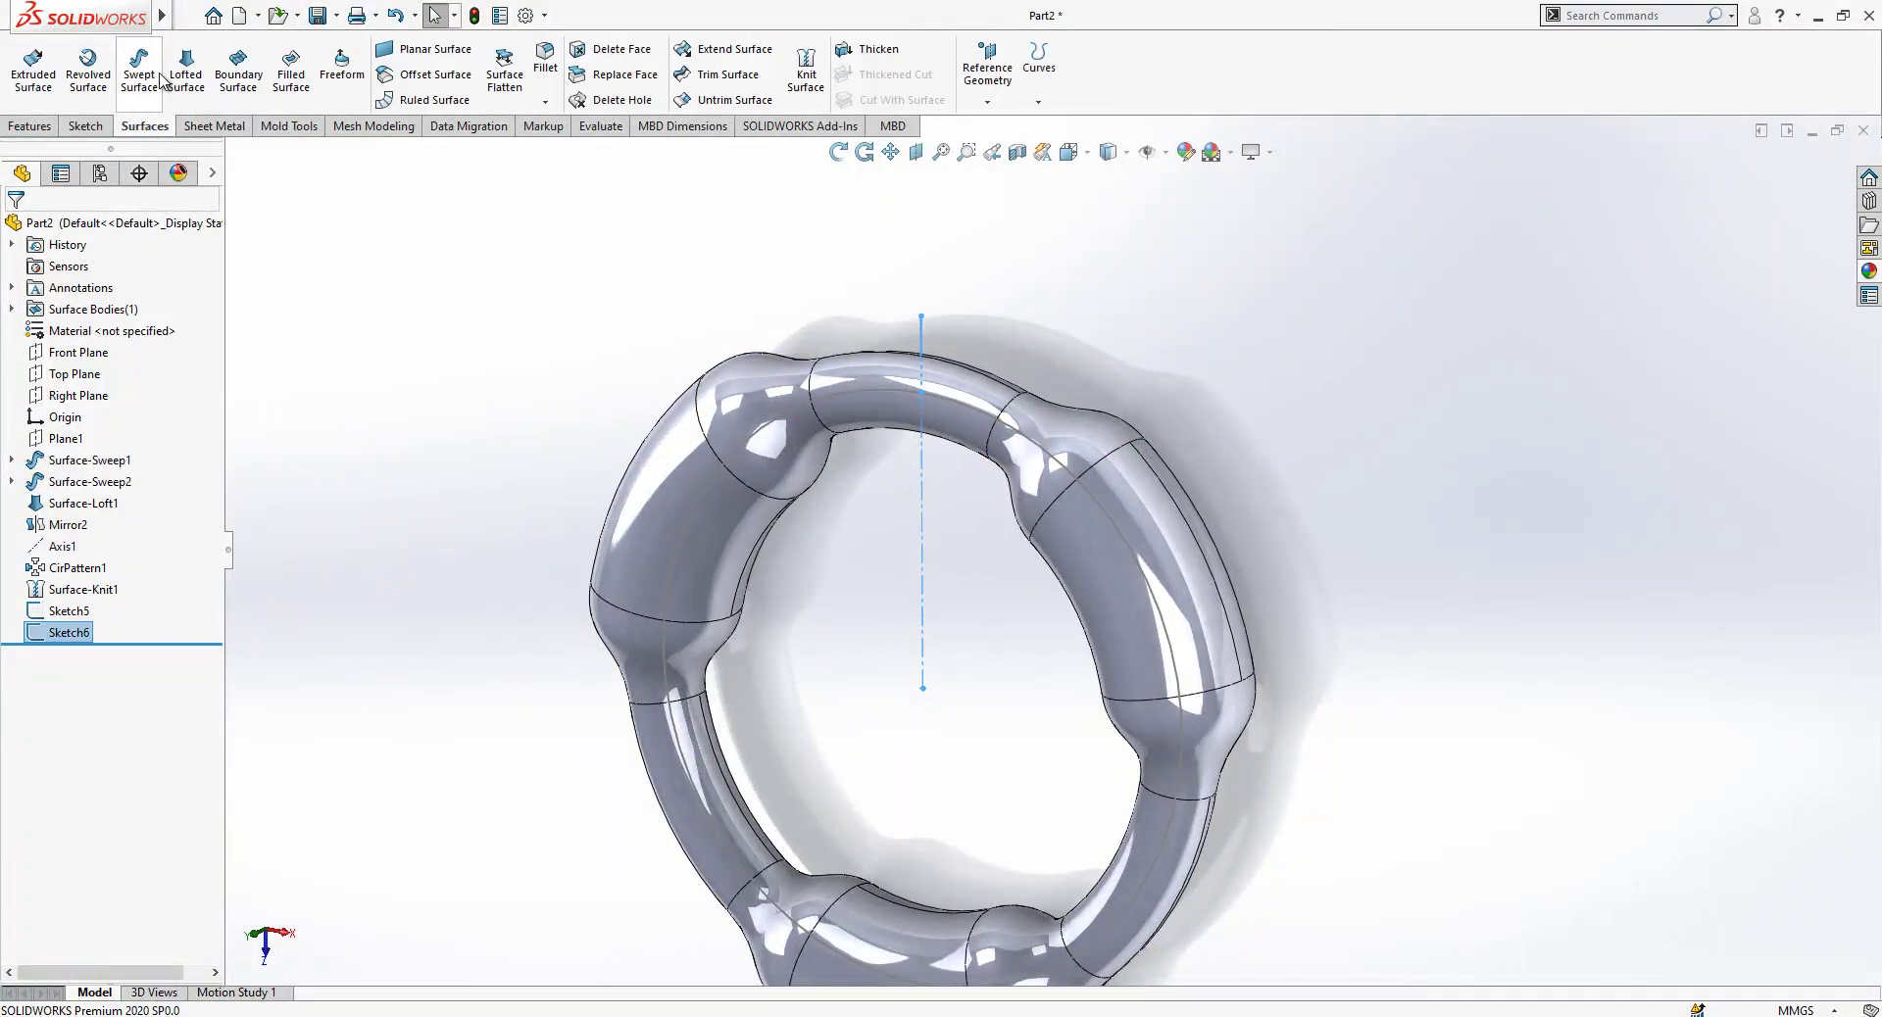
left_click(139, 68)
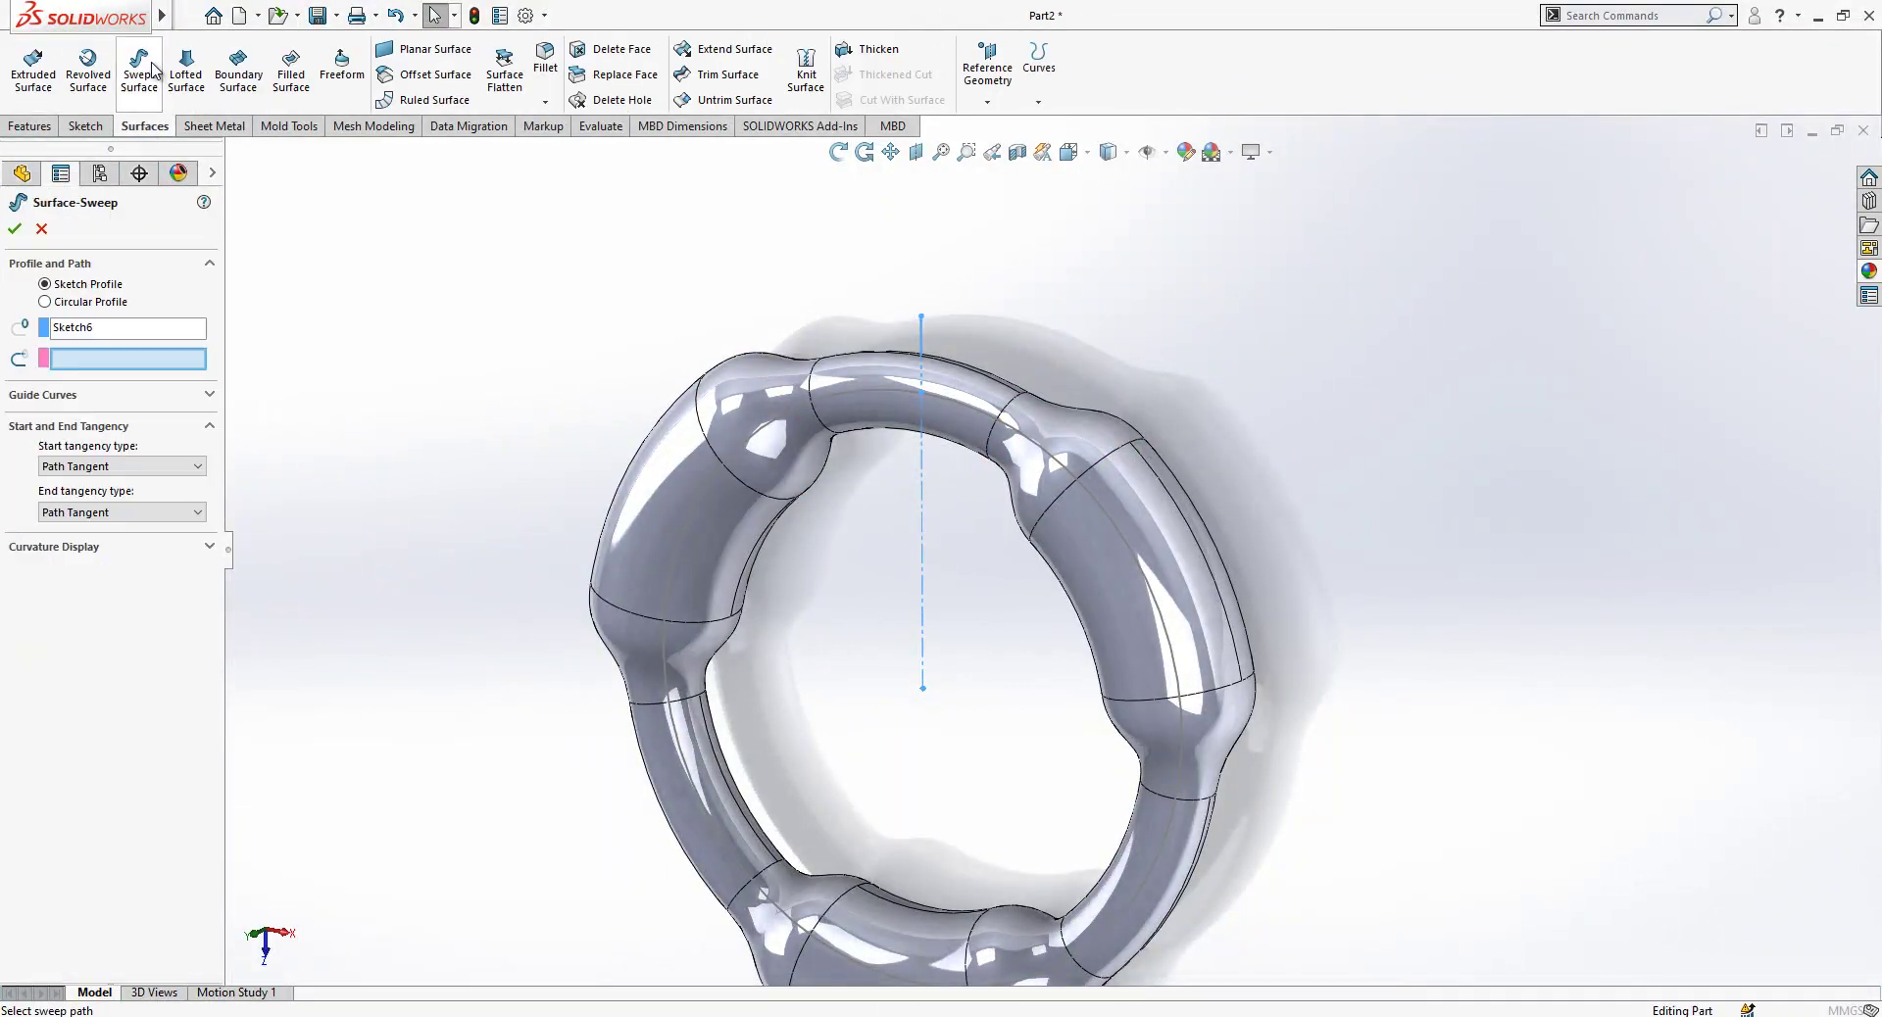
left_click(880, 396)
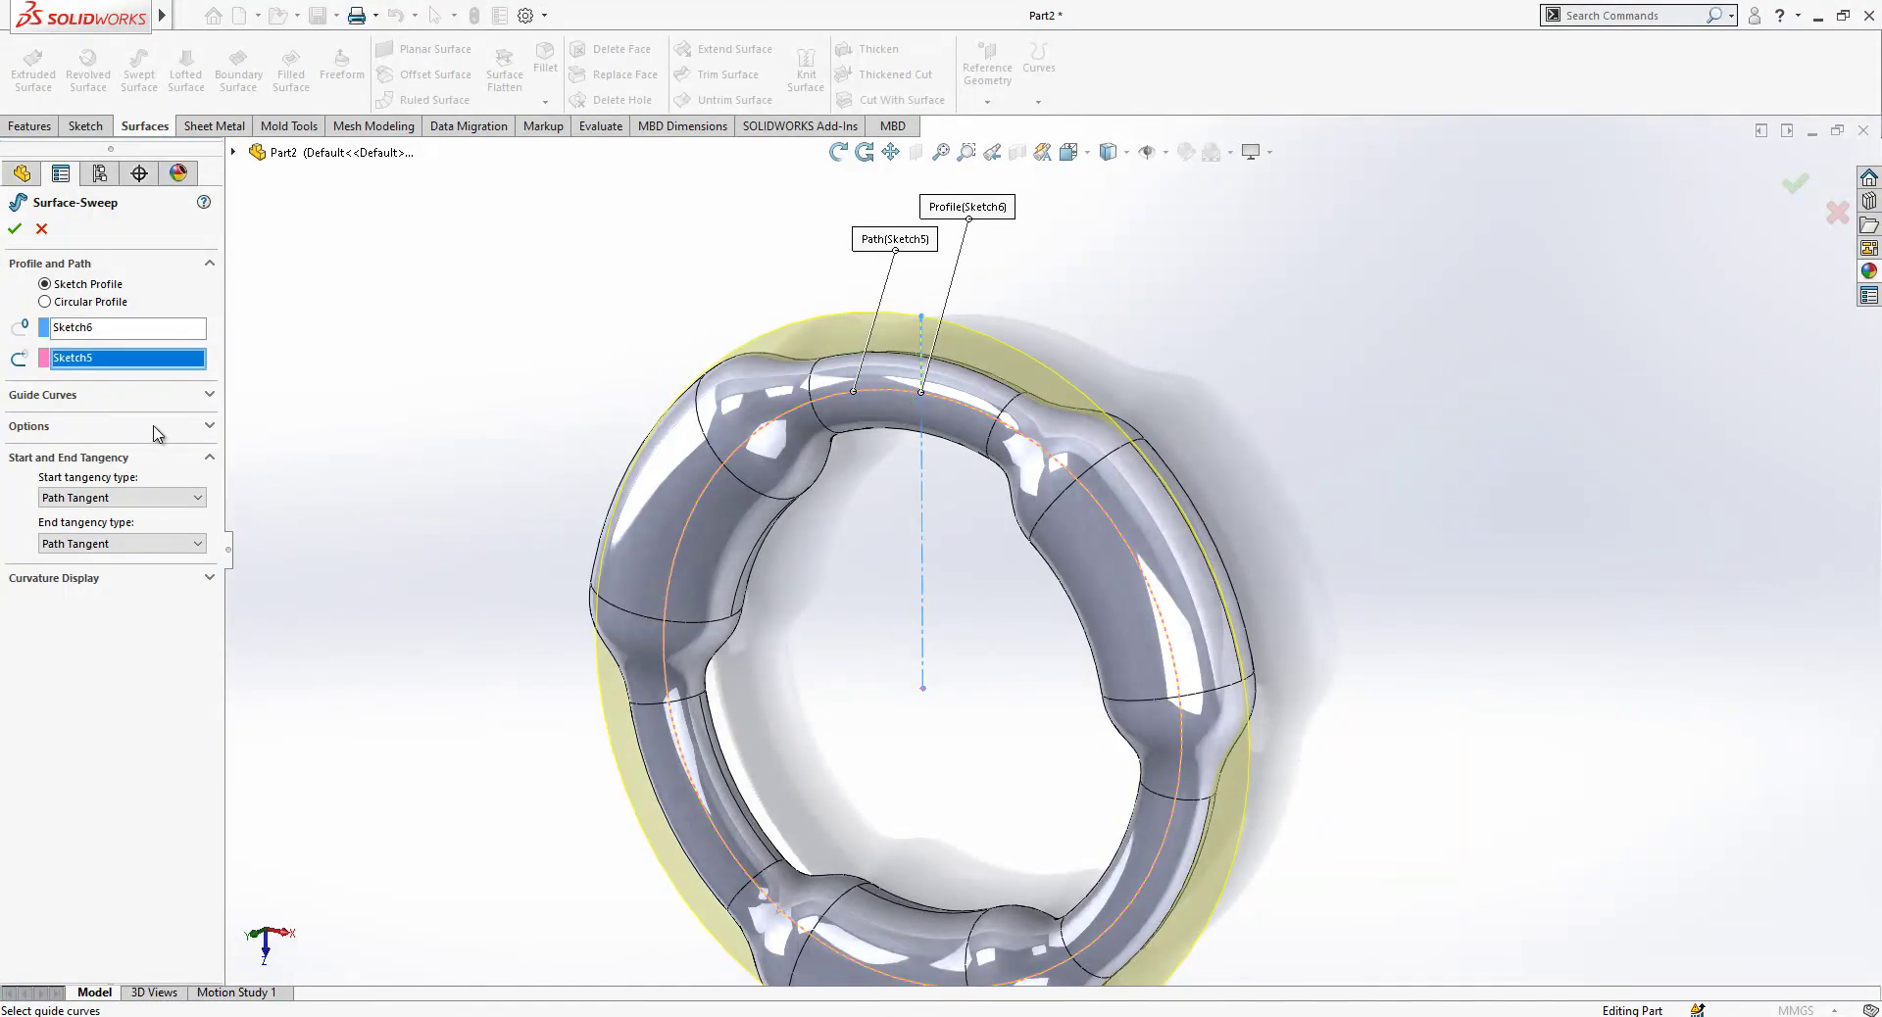
Give the sweep a 60-revolution profile twist and build Surface-Sweep3.
left_click(210, 427)
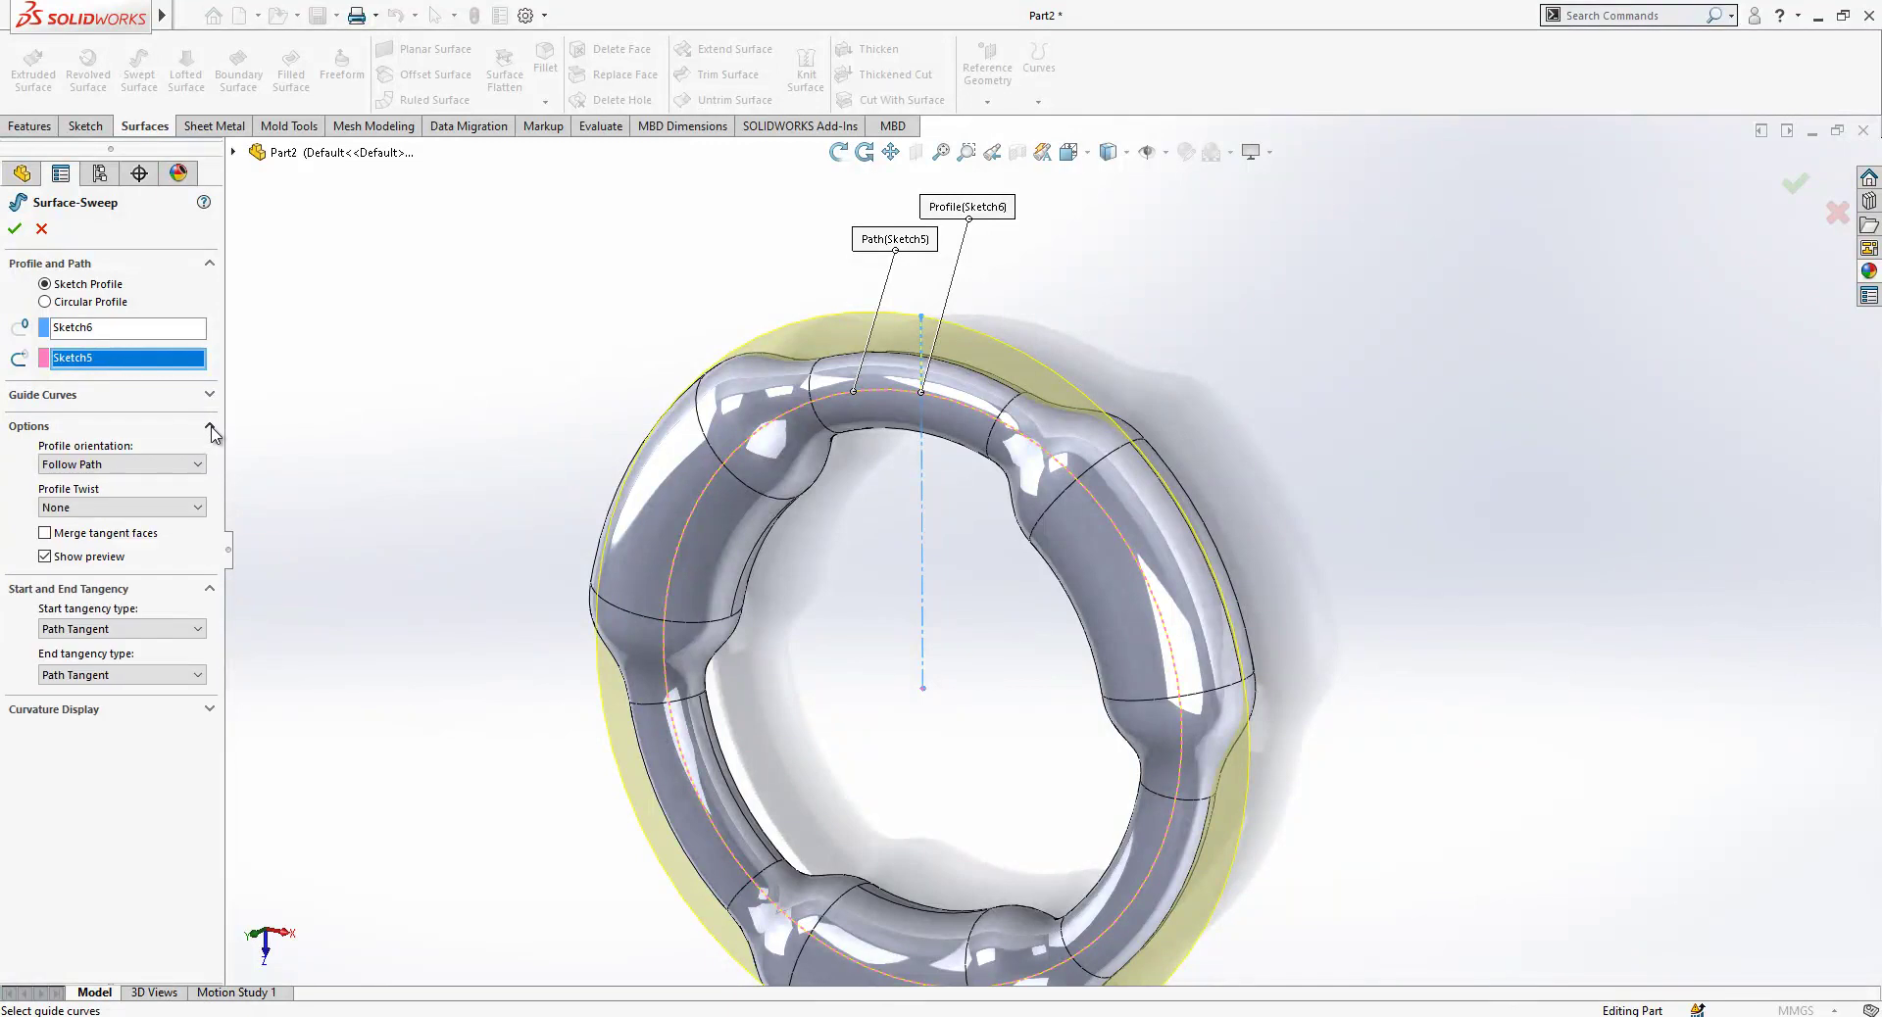
left_click(198, 508)
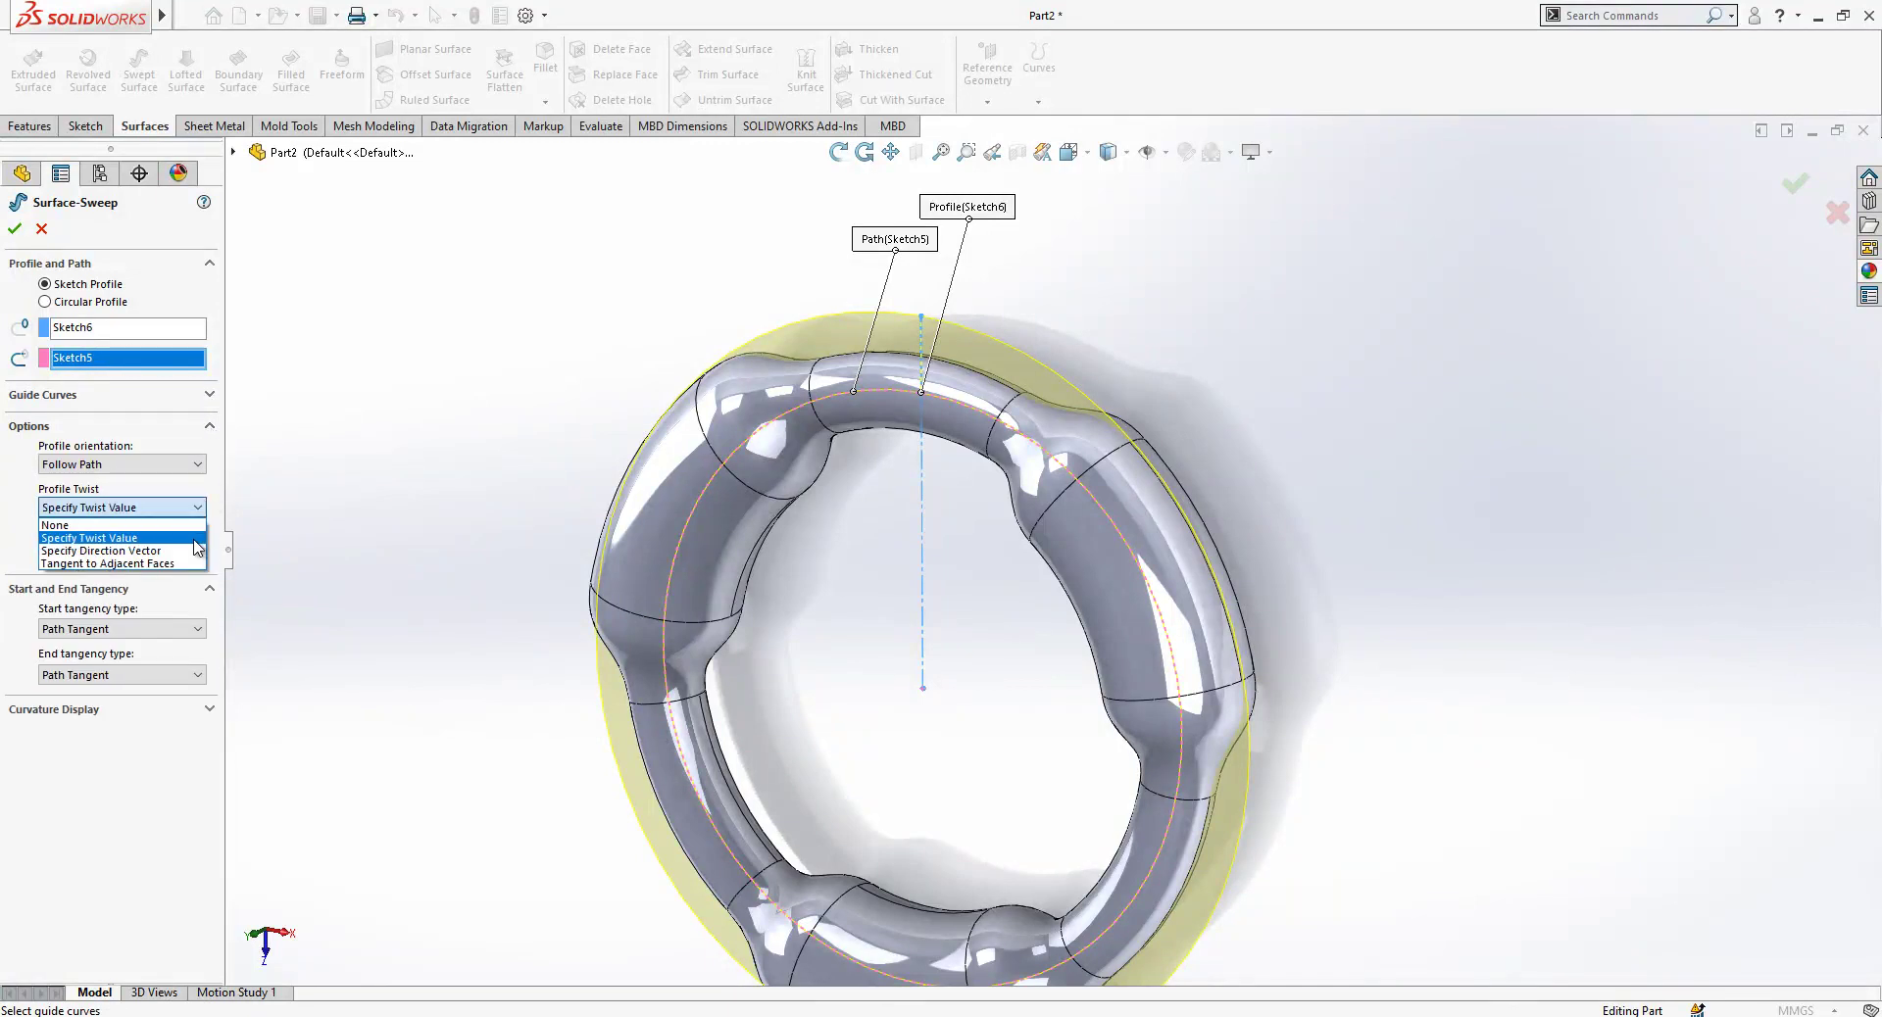
left_click(196, 538)
left_click(169, 522)
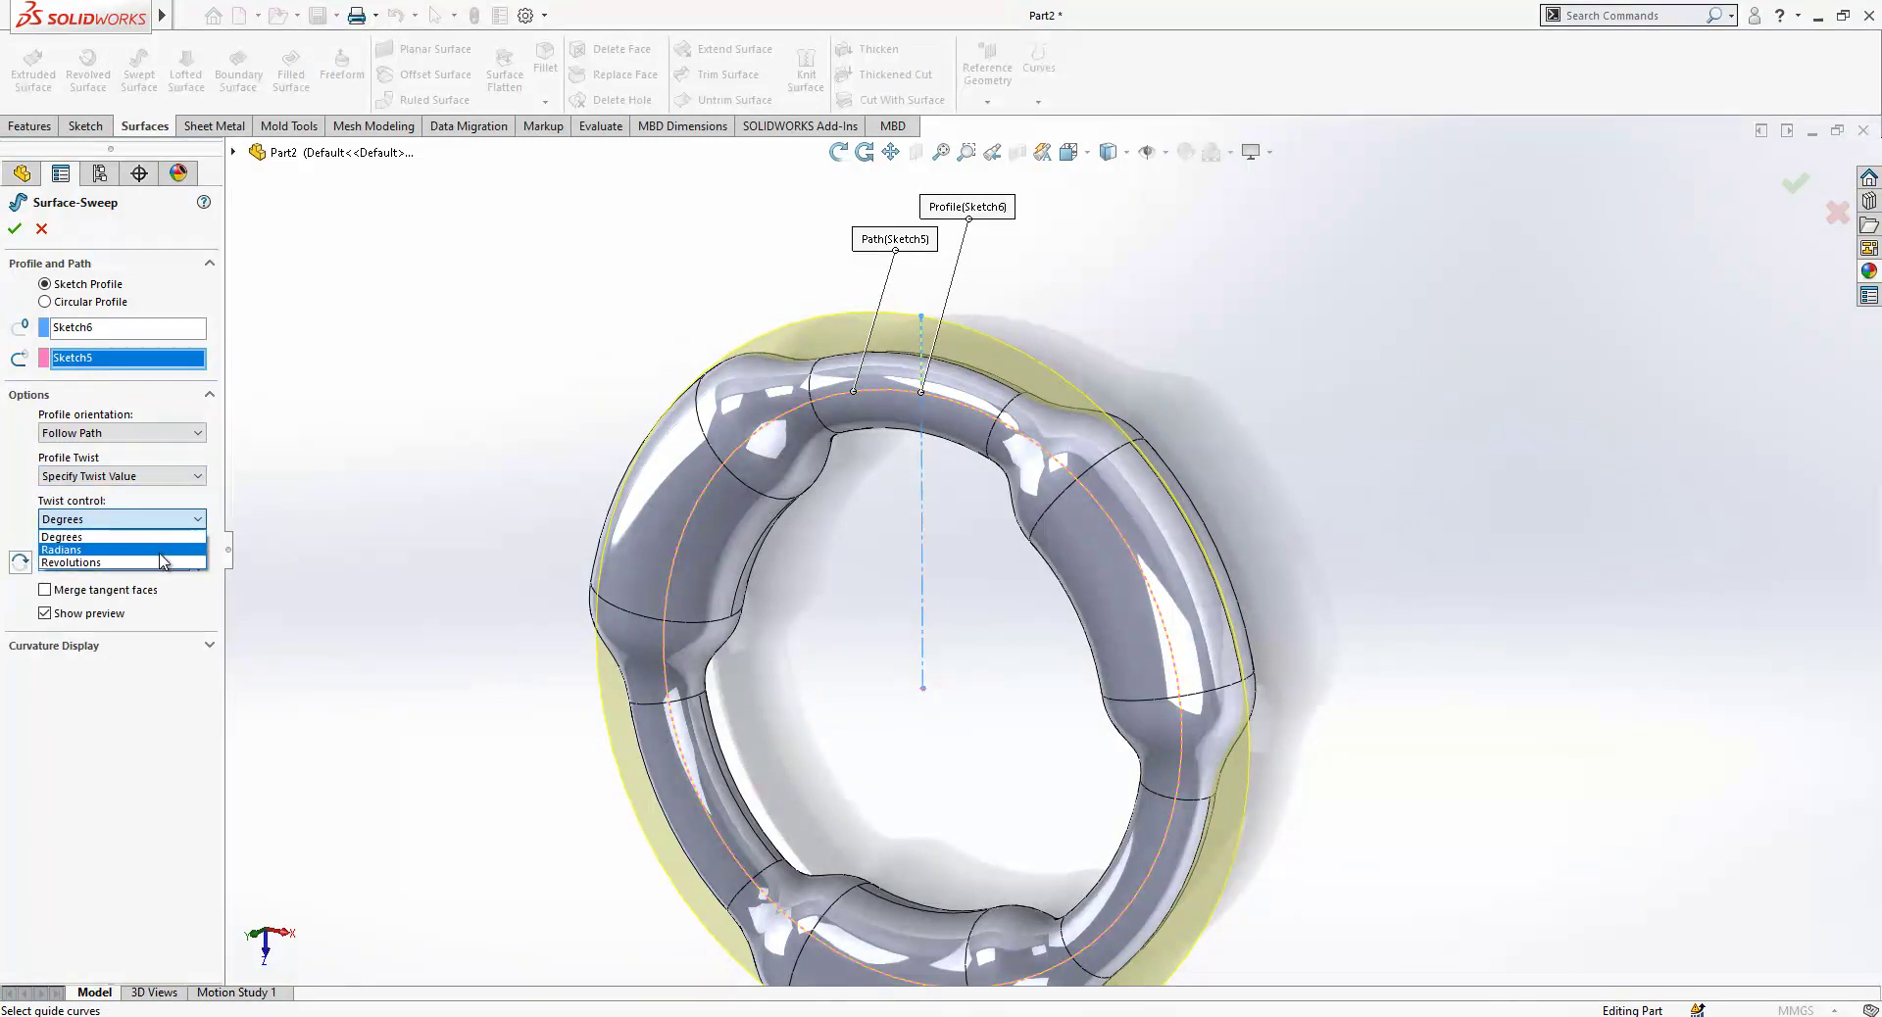
left_click(162, 563)
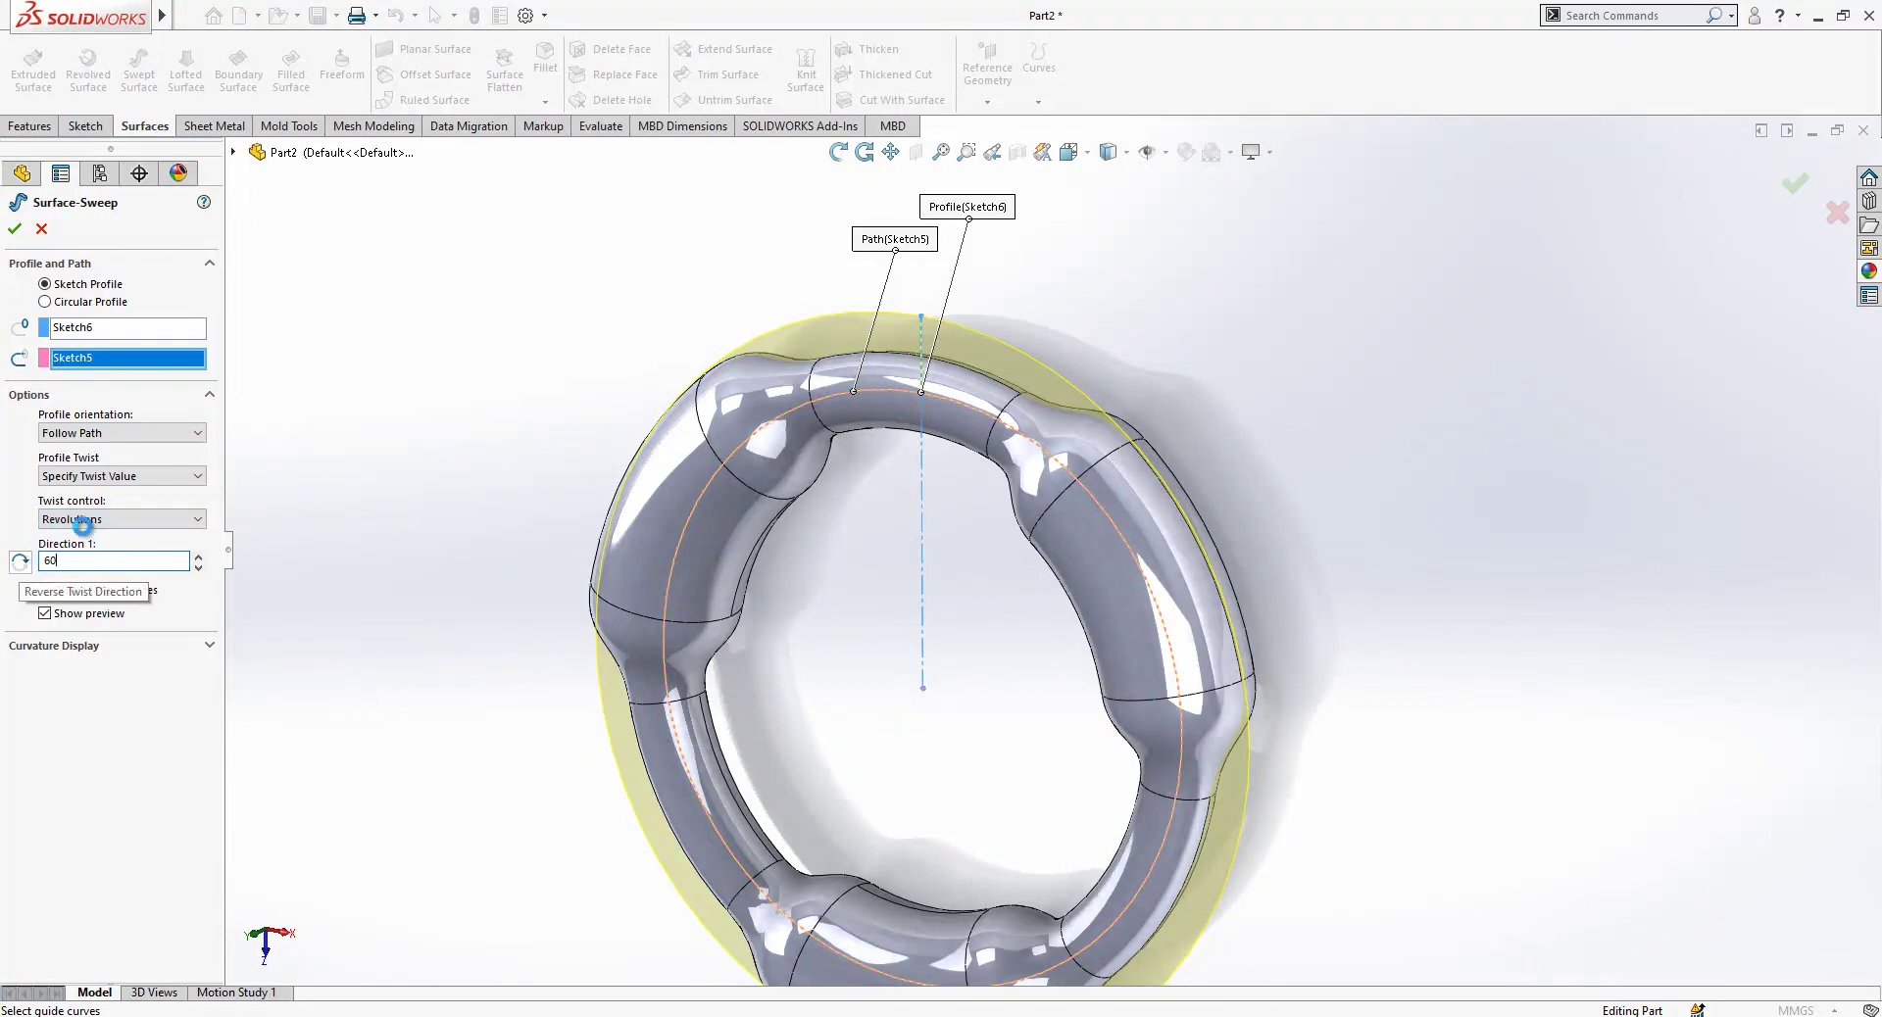
left_click(12, 231)
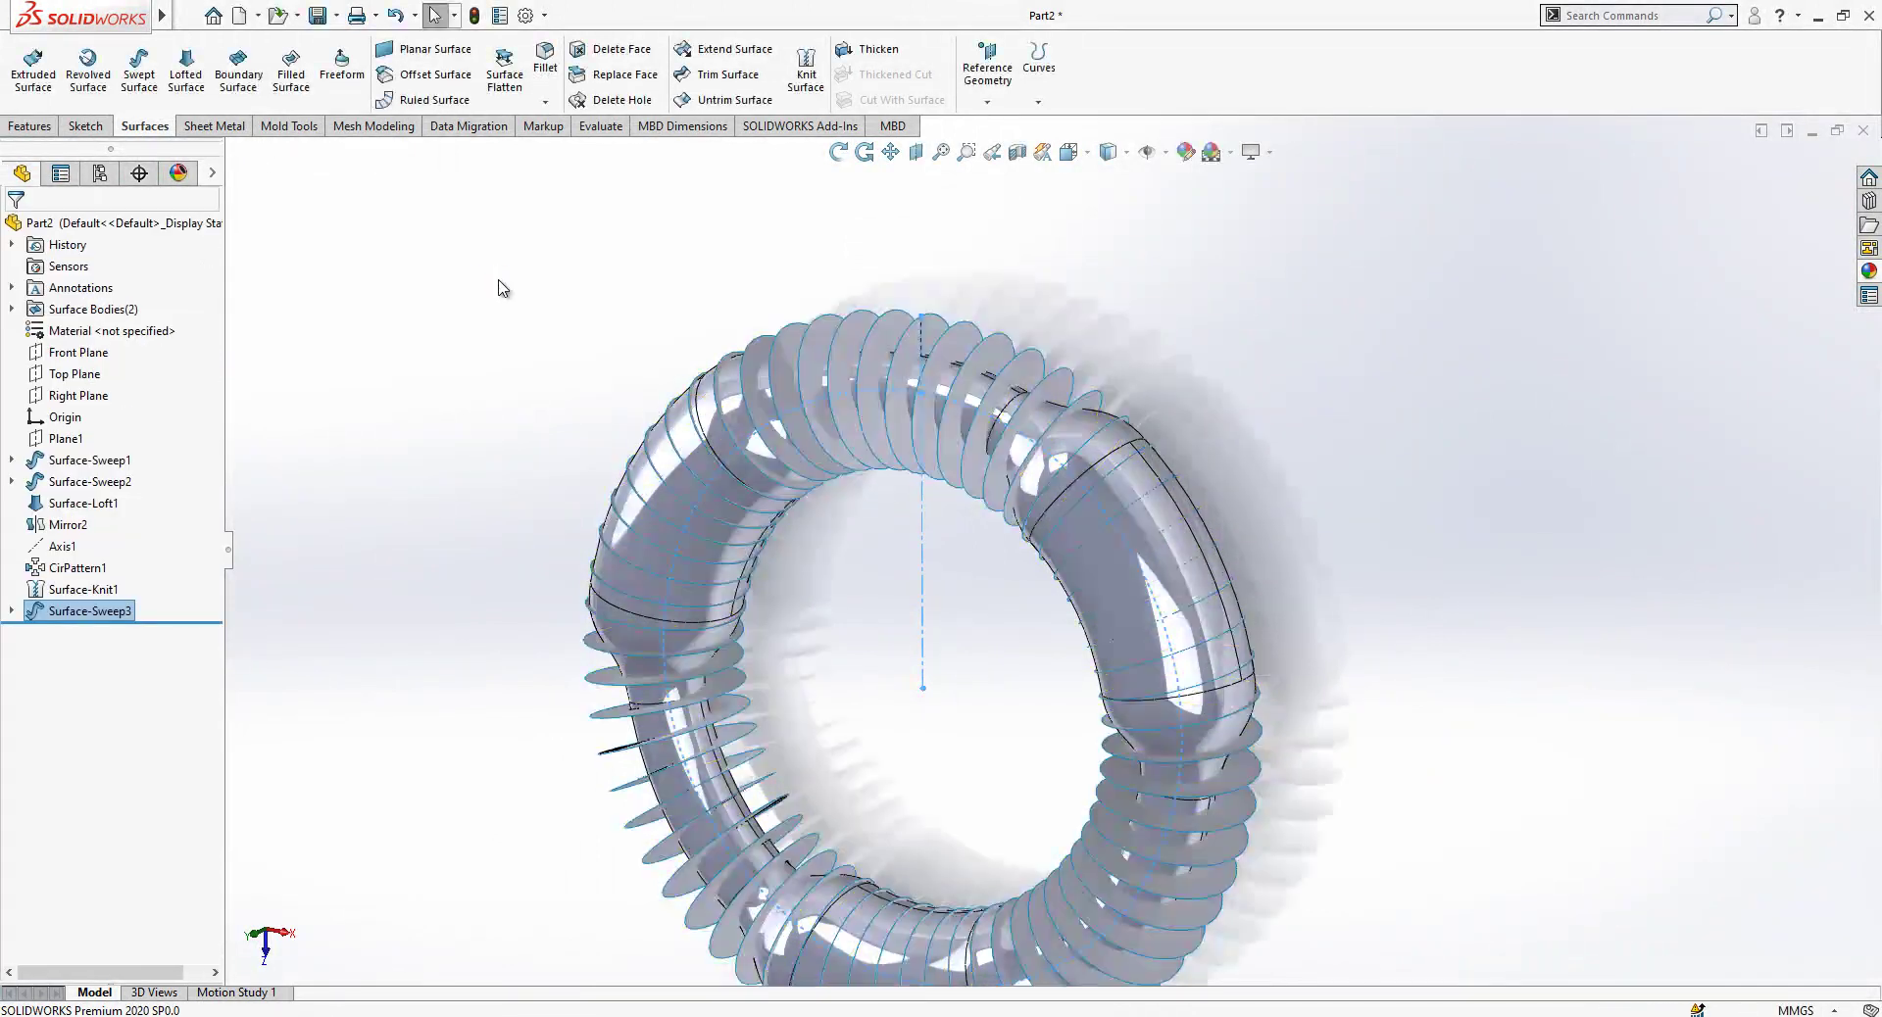
Create a 3D intersection curve between Surface-Knit1 and Surface-Sweep3.
left_click(12, 310)
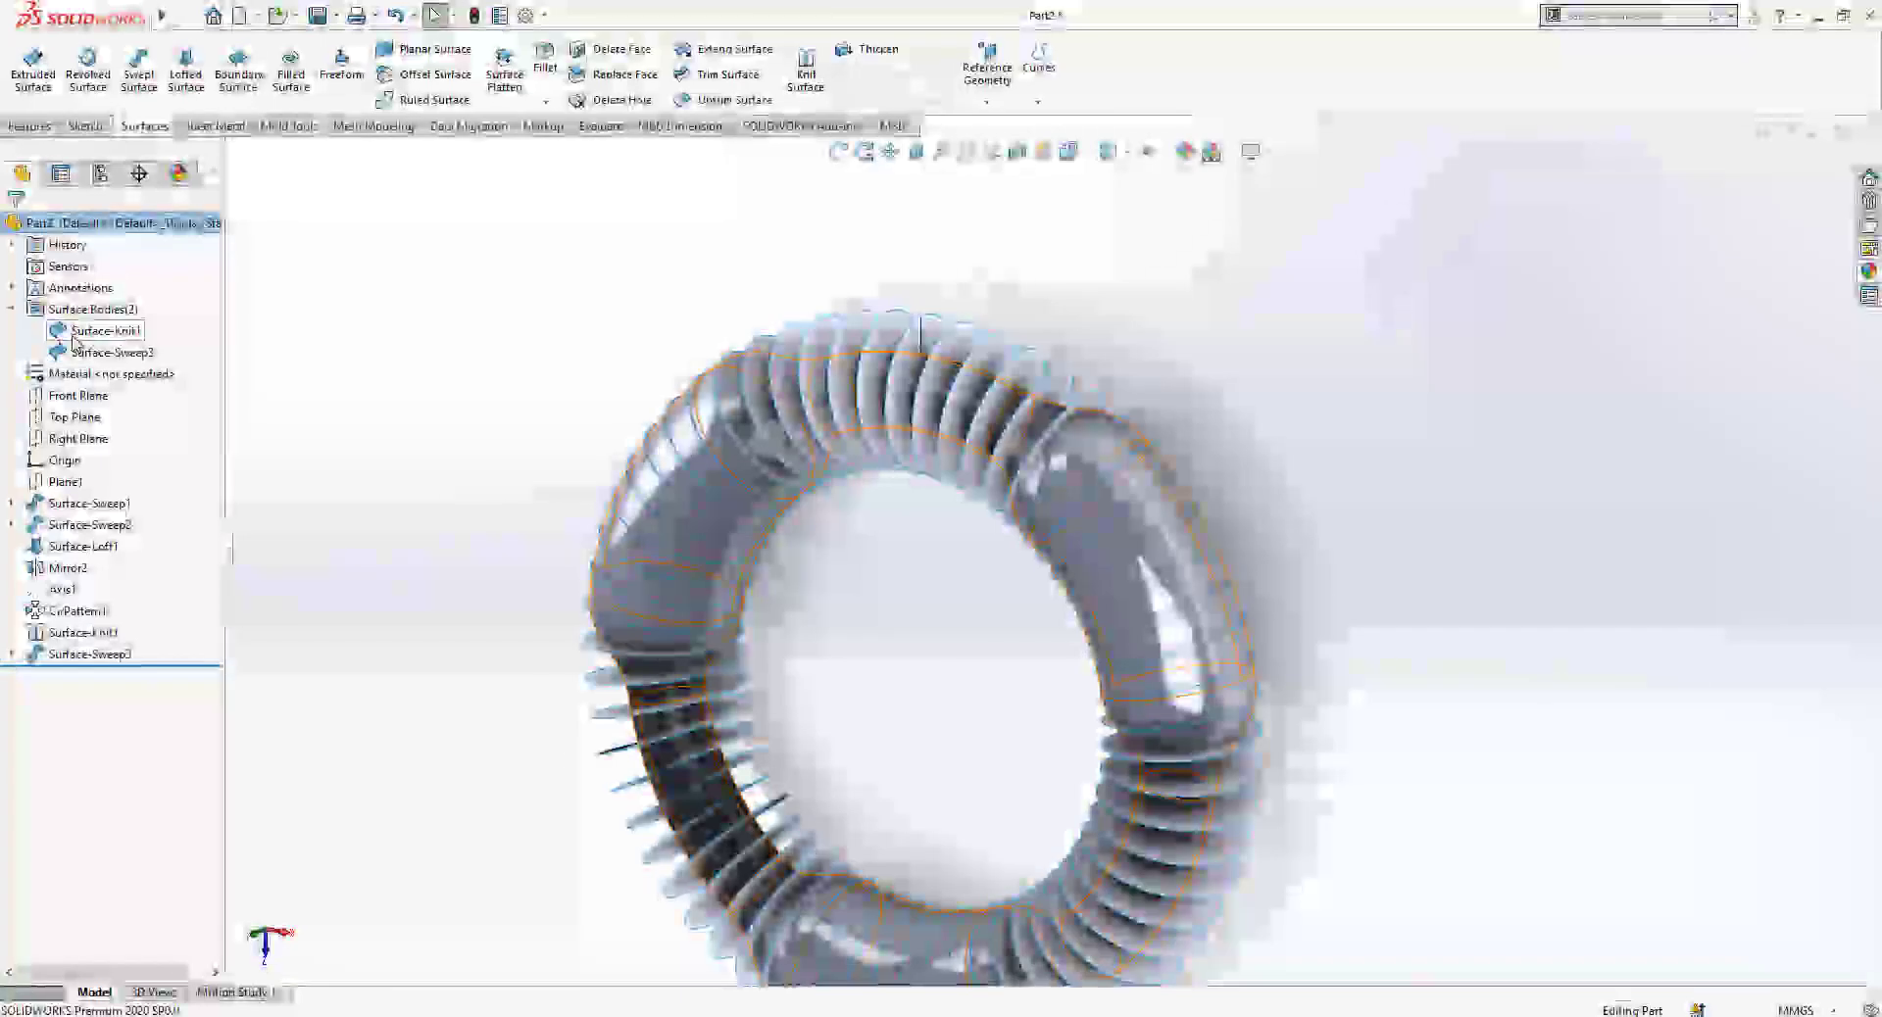
left_click(106, 330)
left_click(112, 352, "shift")
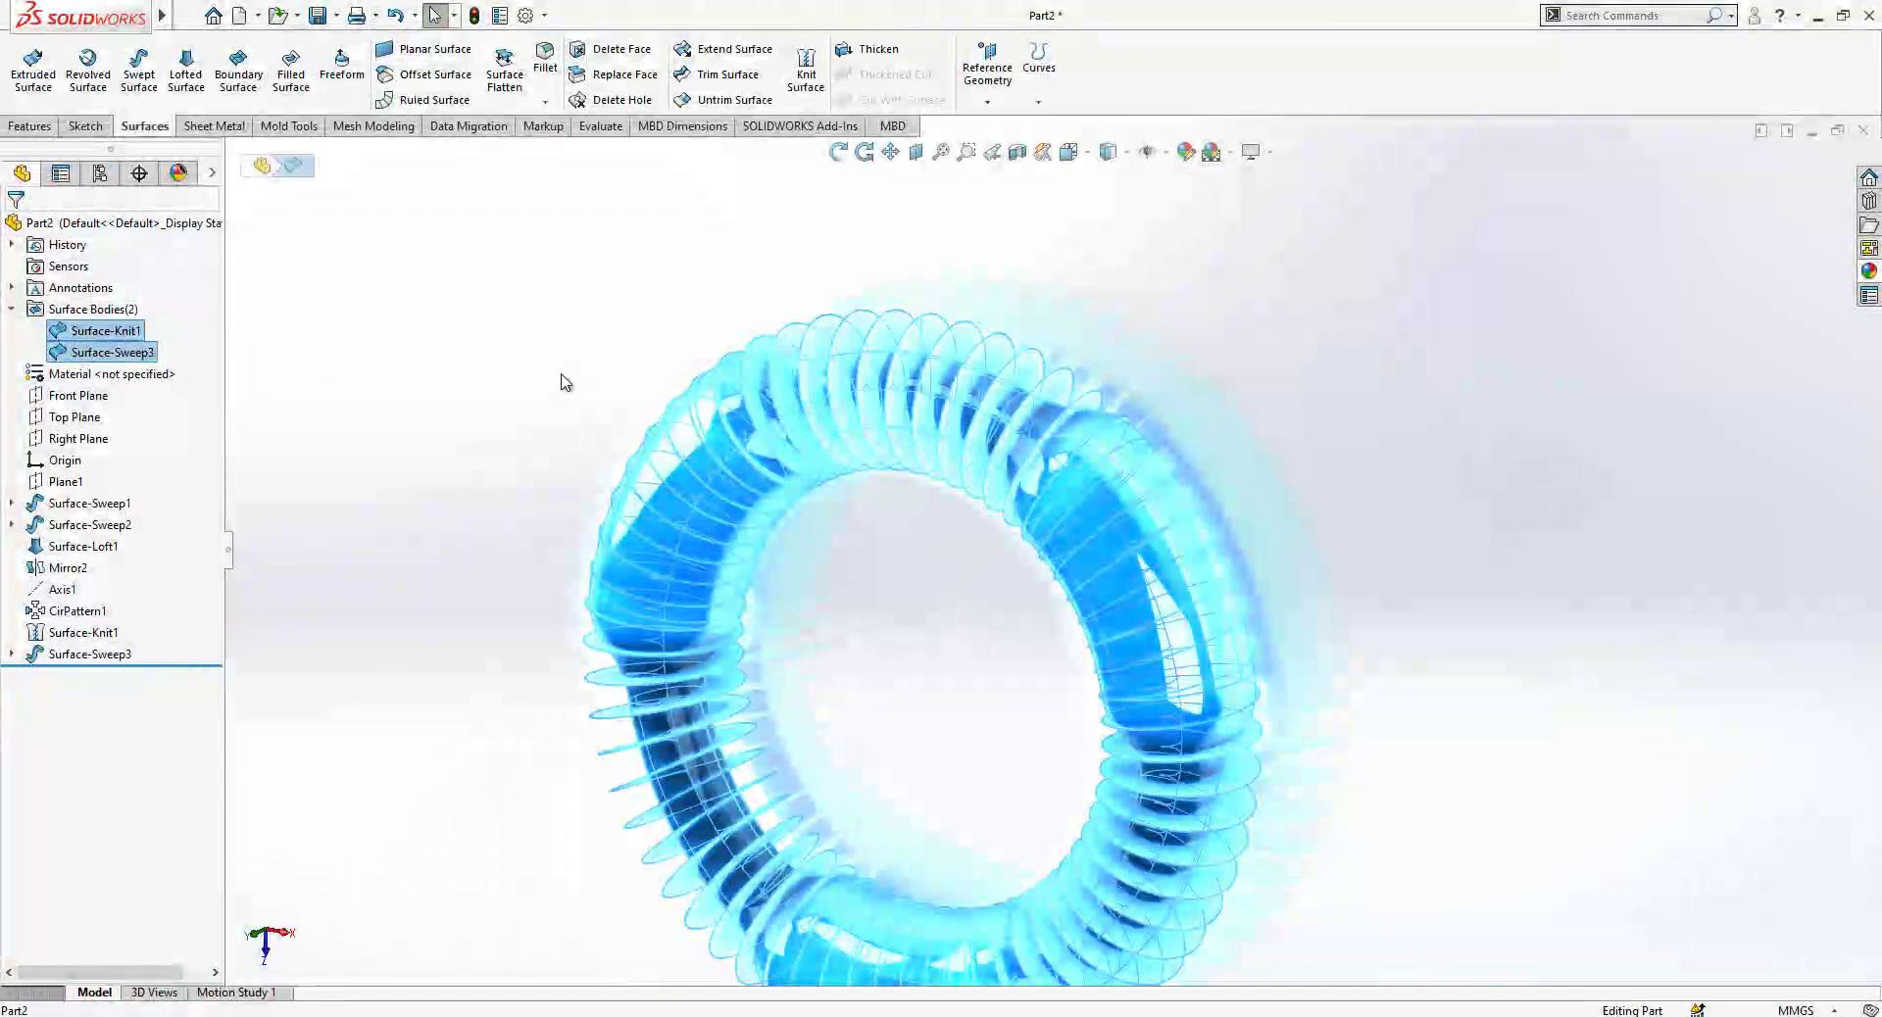
left_click(85, 125)
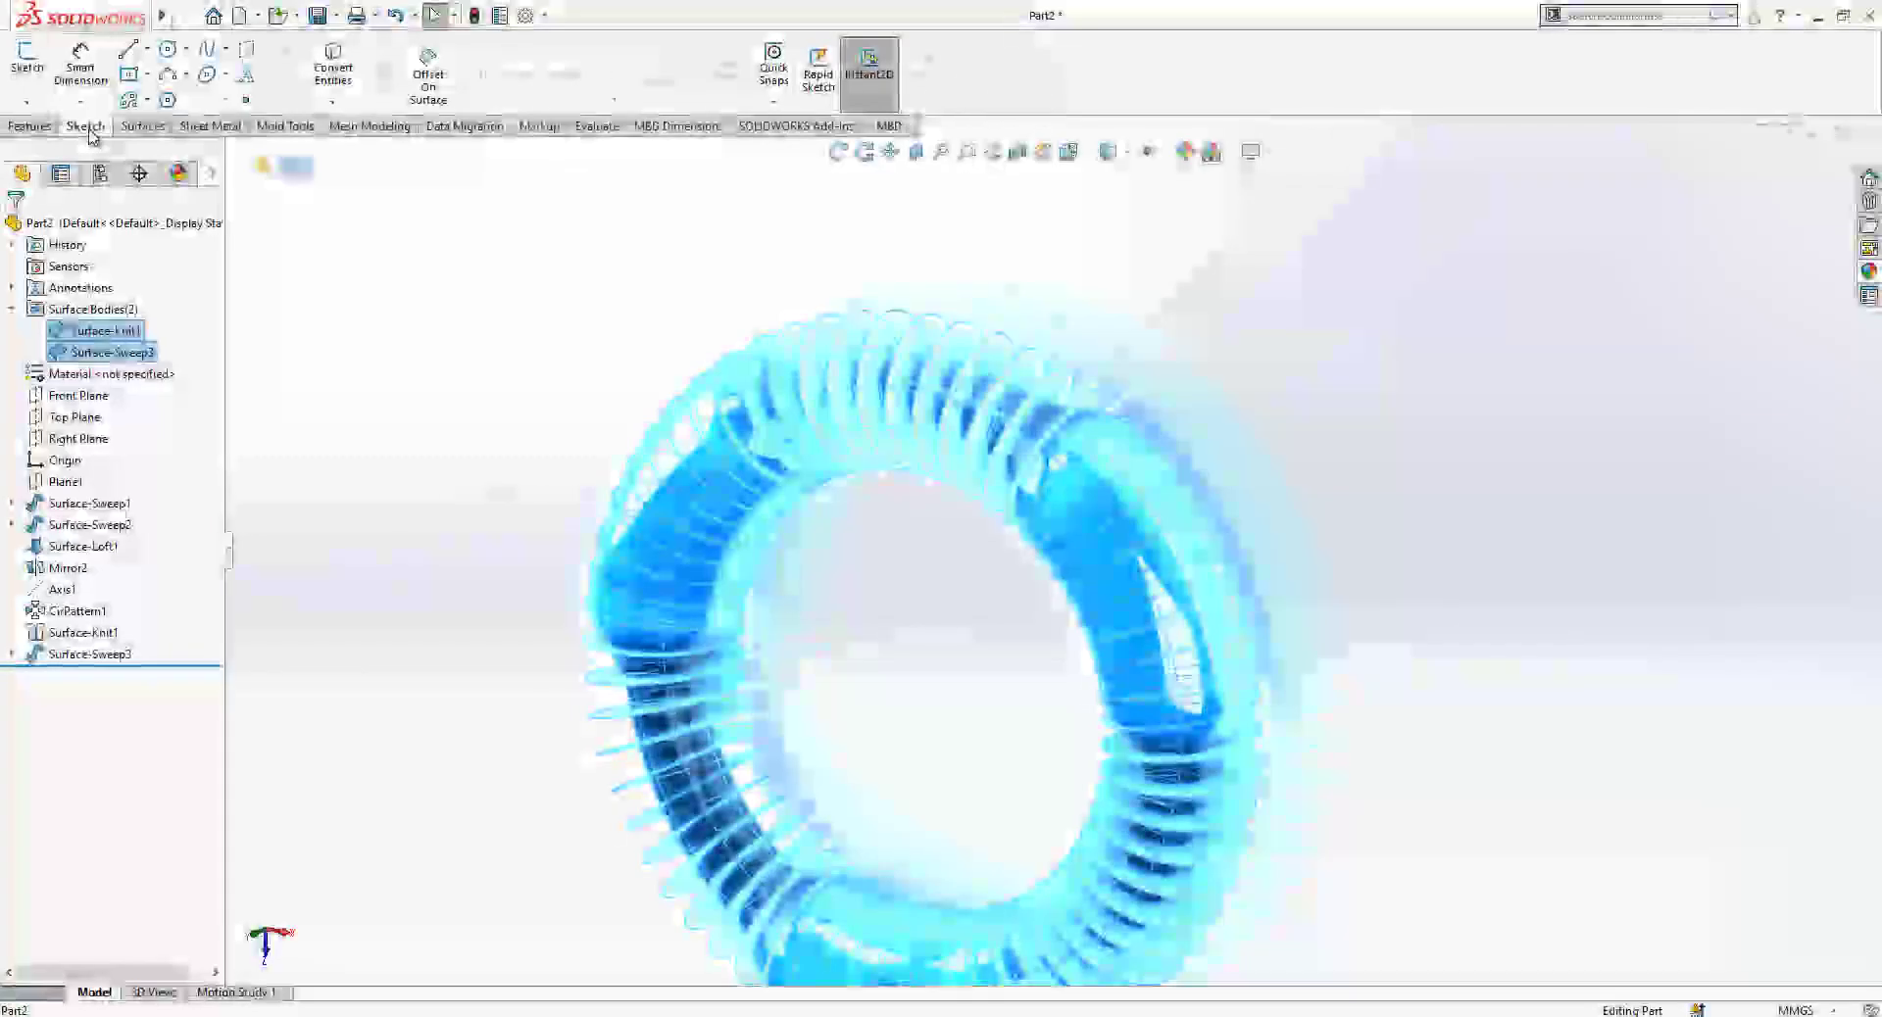
left_click(332, 102)
left_click(367, 127)
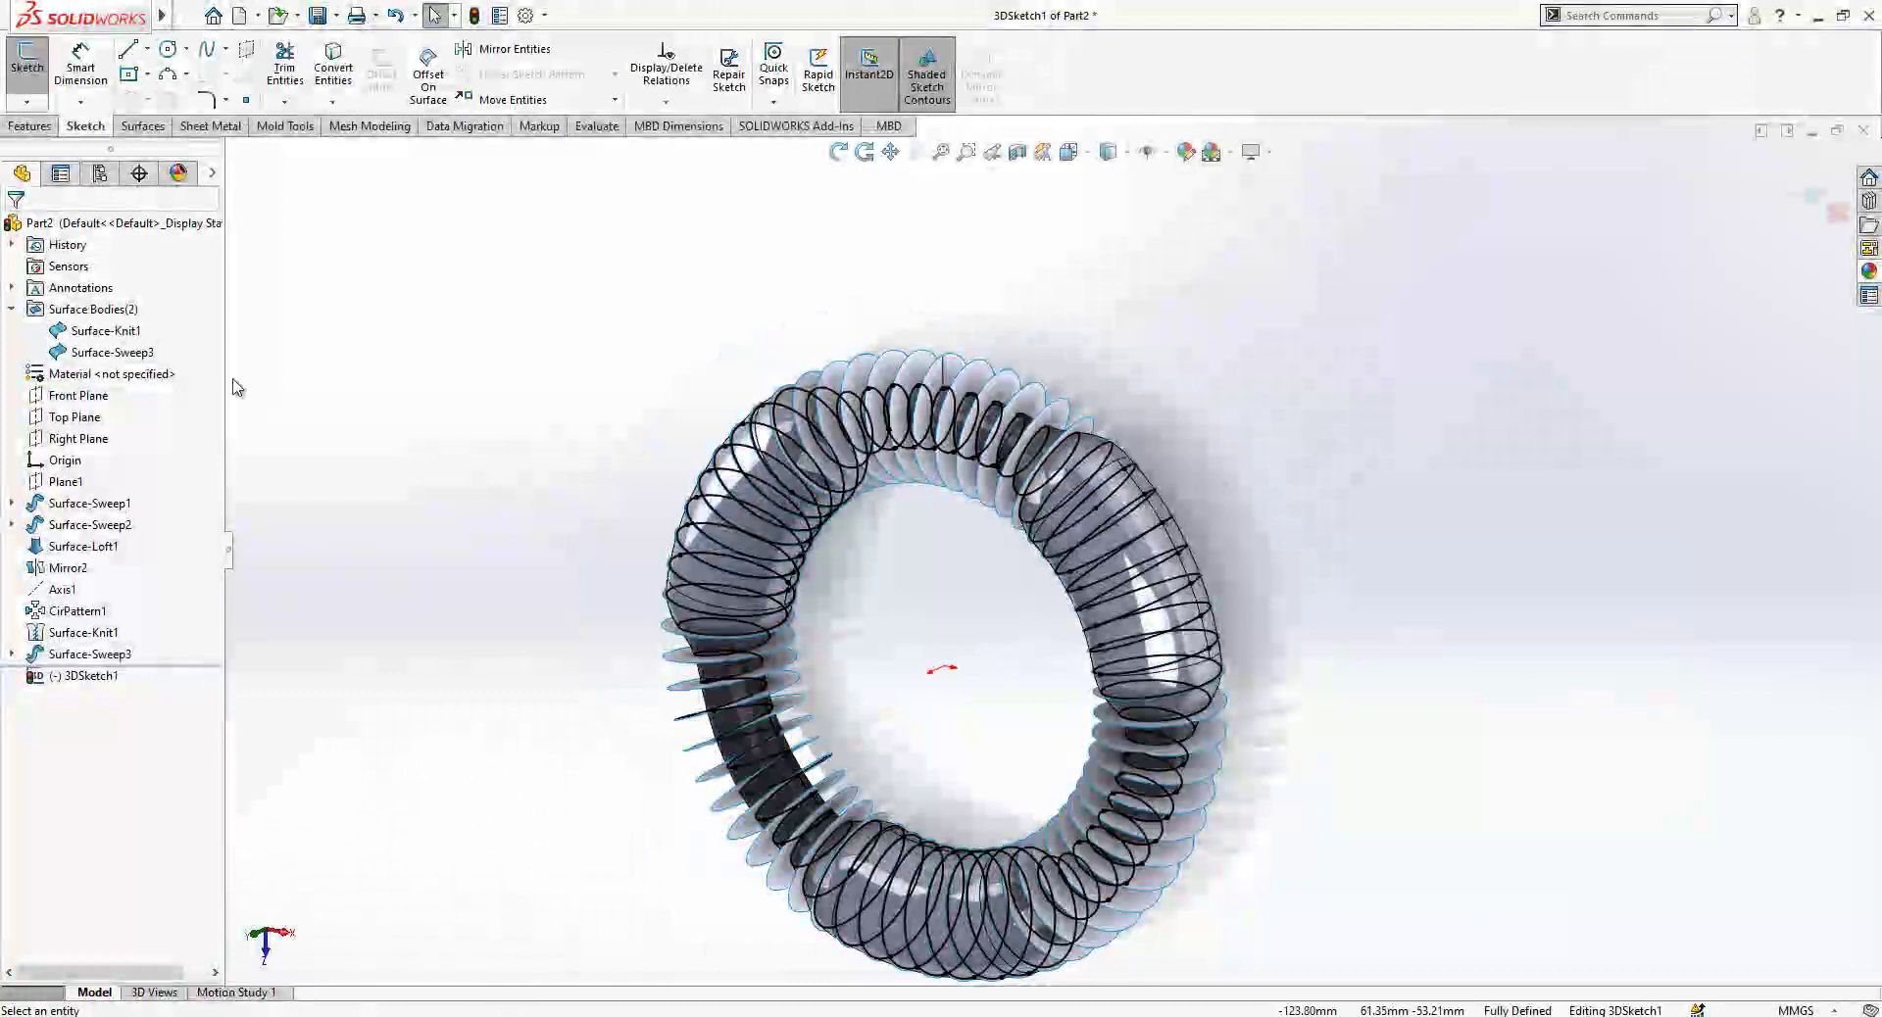
Hide the surface bodies and close the 3D coil-curve sketch.
left_click(108, 309)
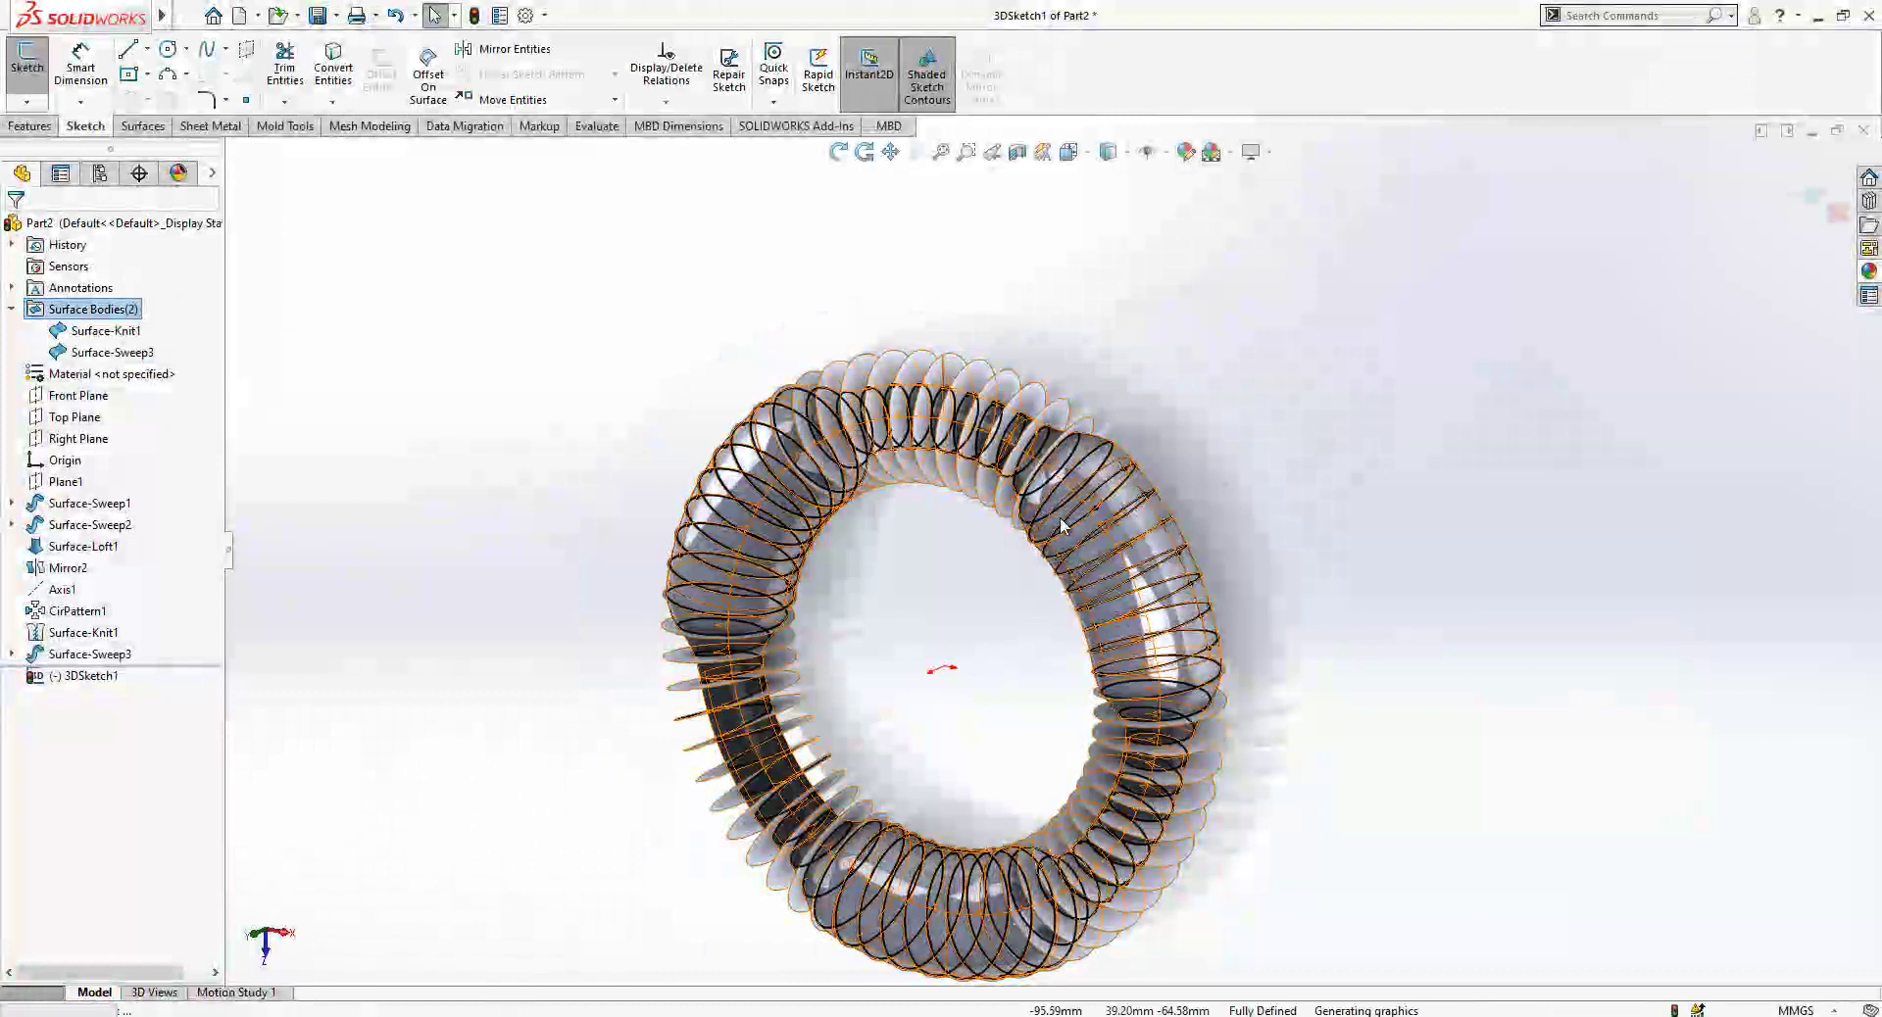
key("Tab")
mouse_move(1013, 566)
middle_mouse_down()
mouse_move(812, 684)
mouse_move(862, 824)
mouse_move(853, 735)
mouse_move(899, 601)
mouse_move(990, 612)
mouse_move(865, 647)
middle_mouse_up()
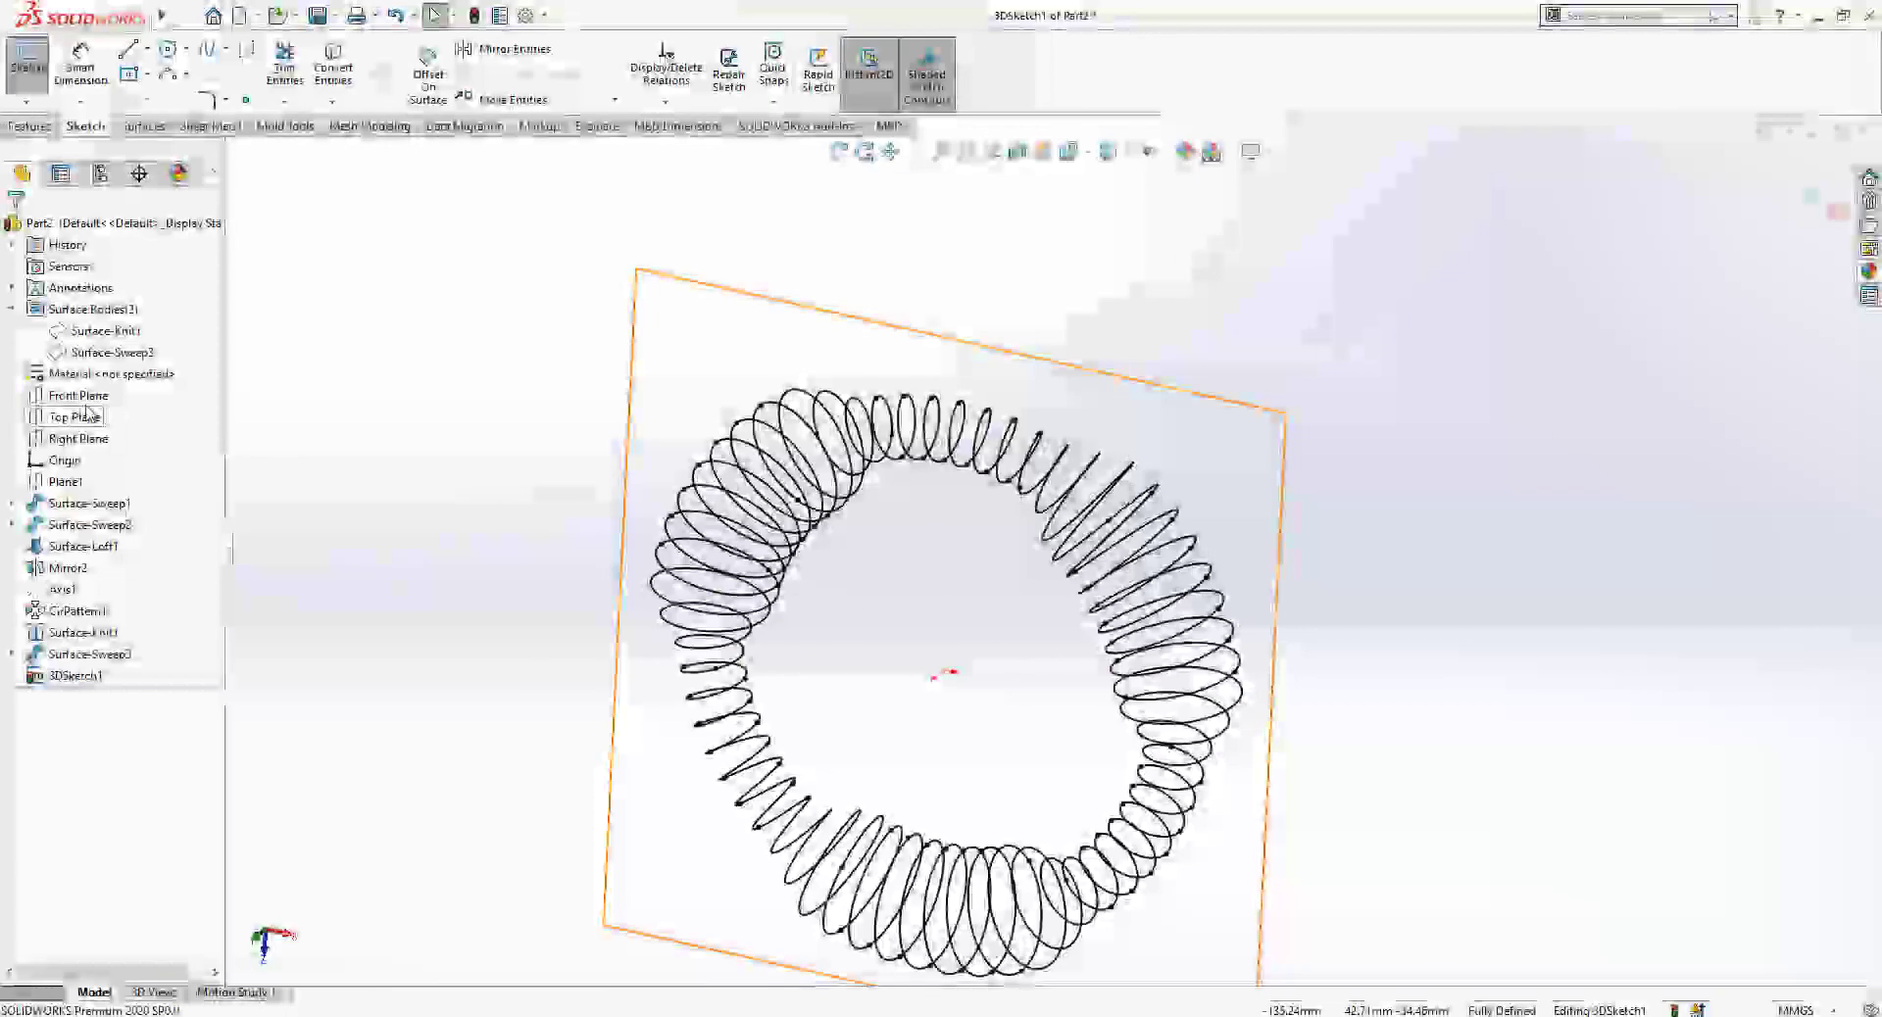
left_click(79, 420)
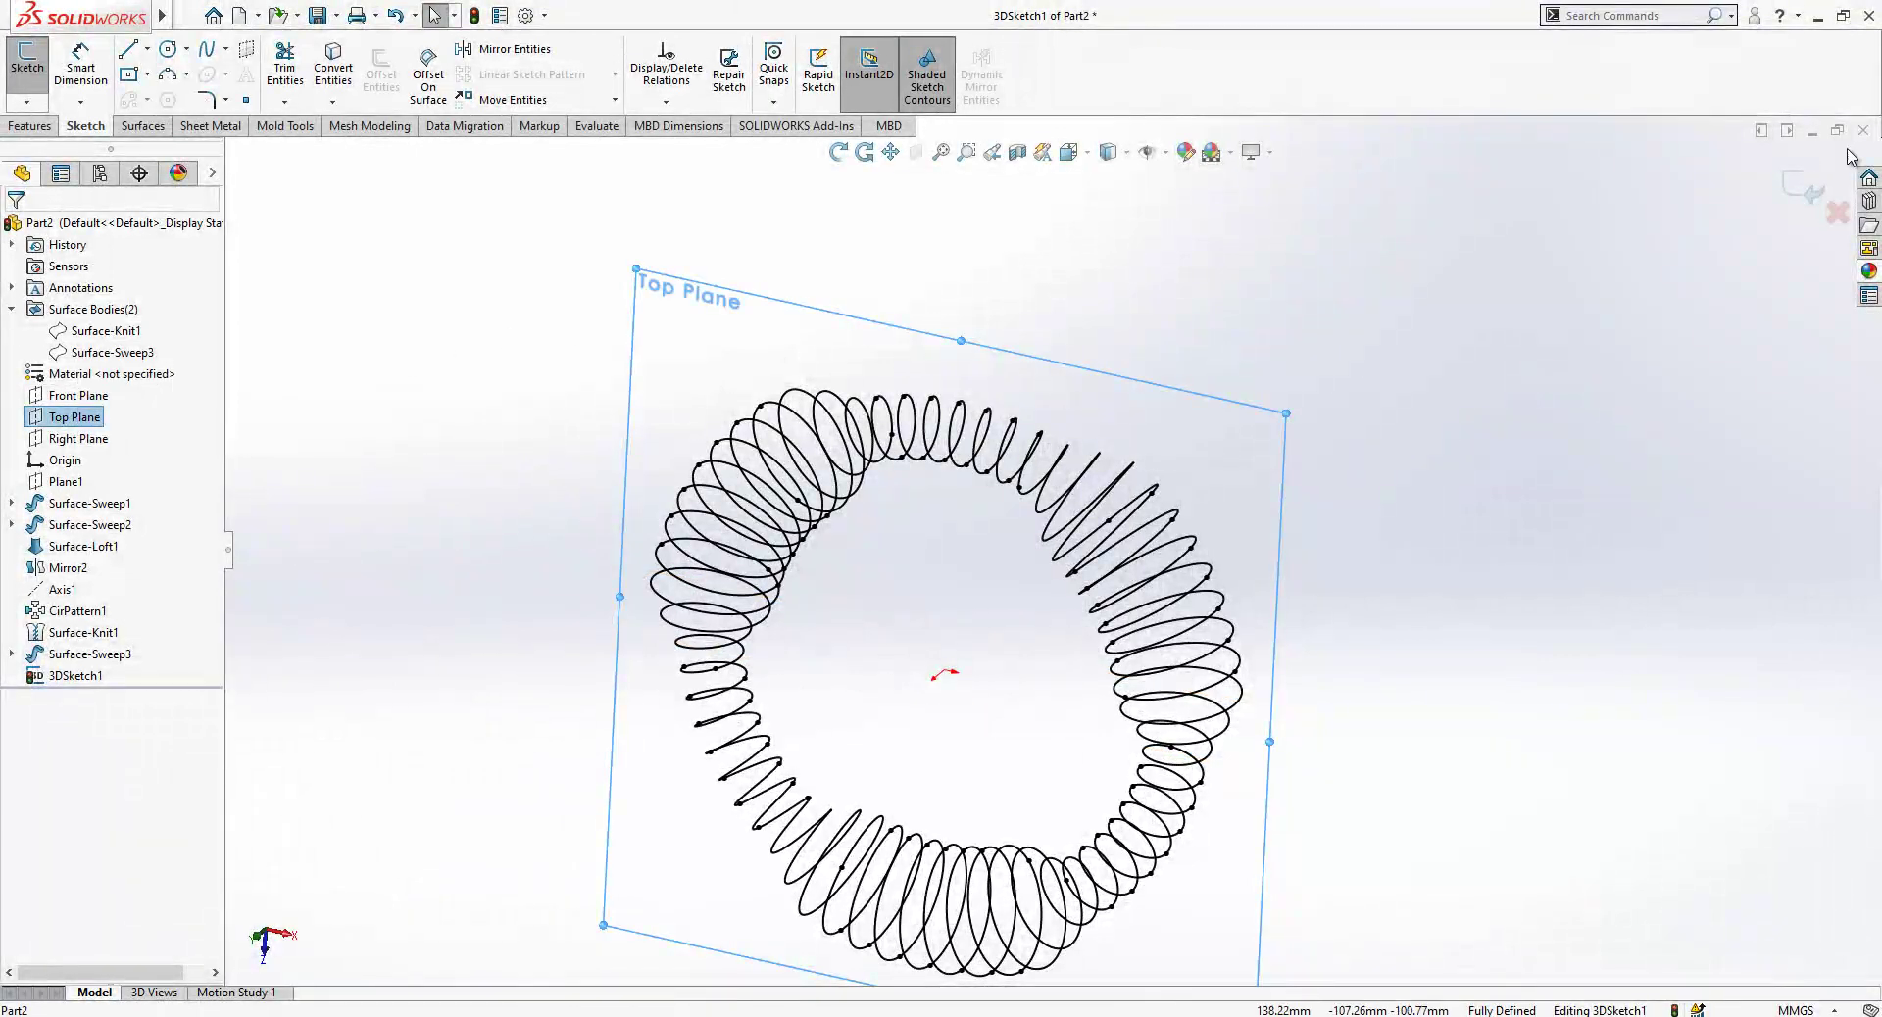
left_click(1812, 187)
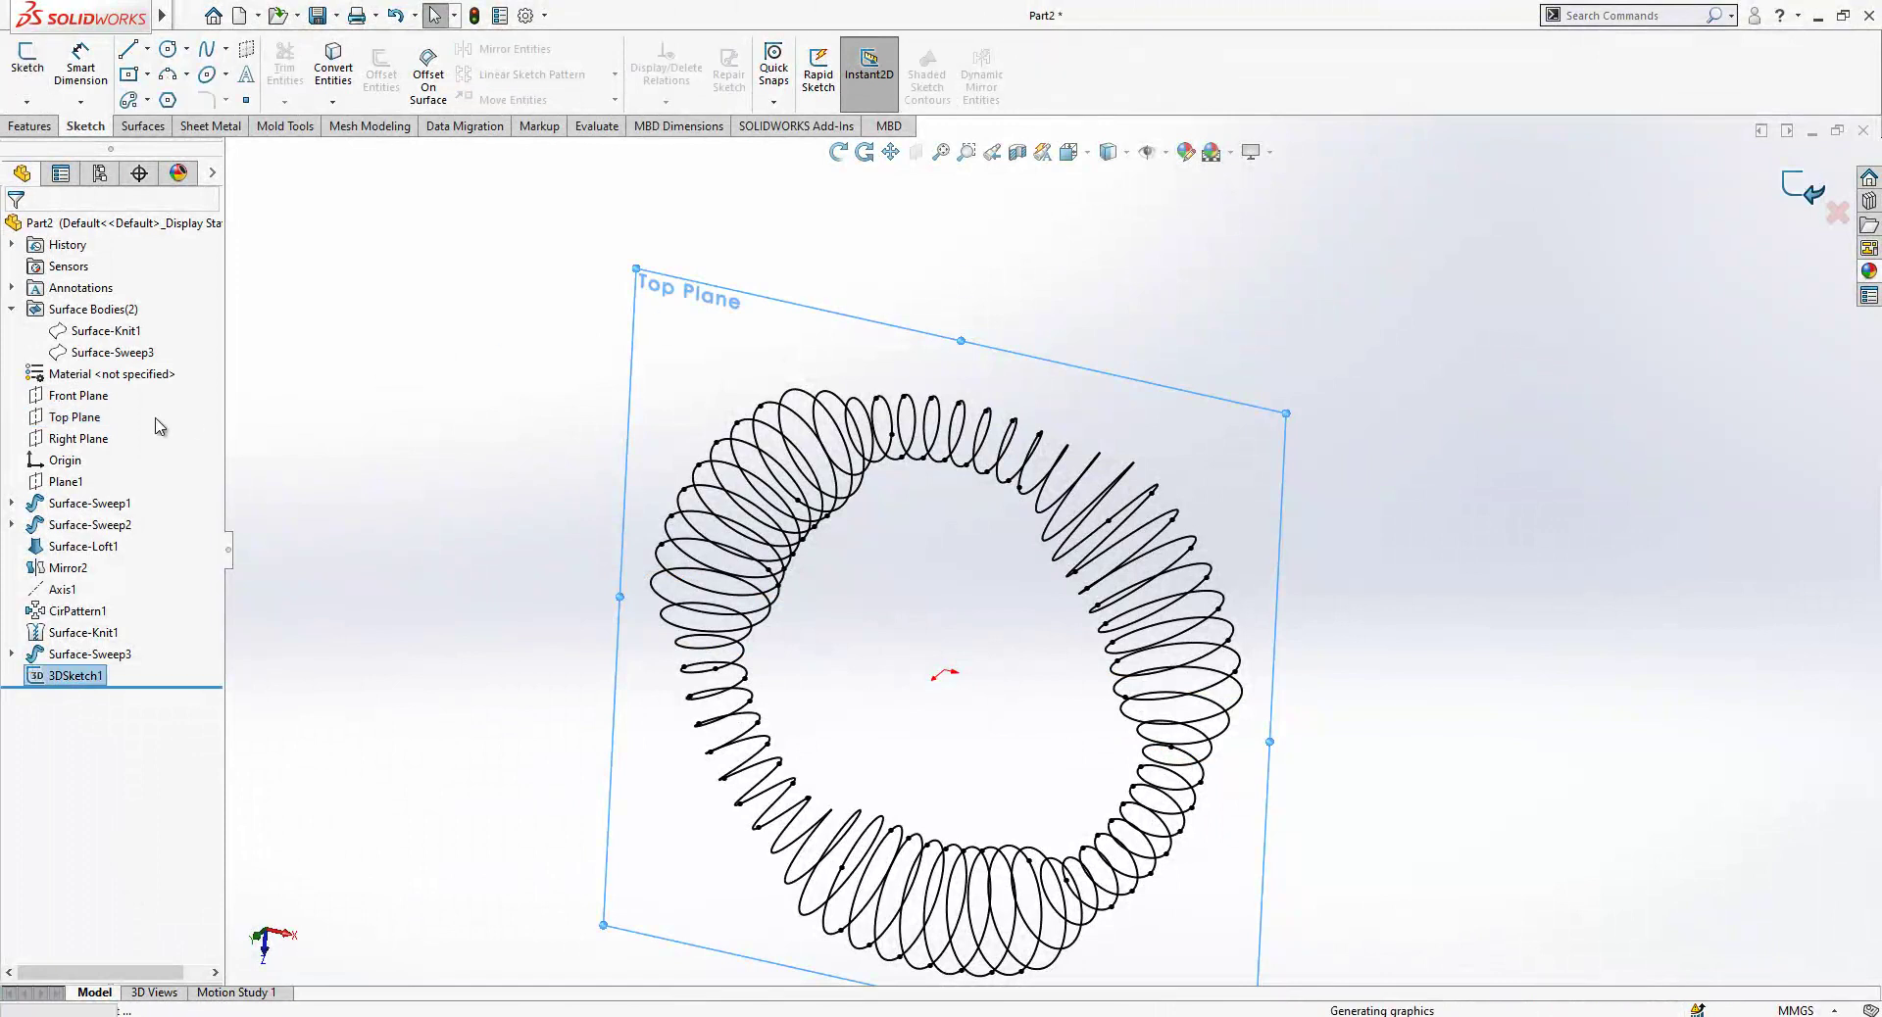
Draw a small circle centred on the coil curve in a new Top Plane sketch.
left_click(101, 421)
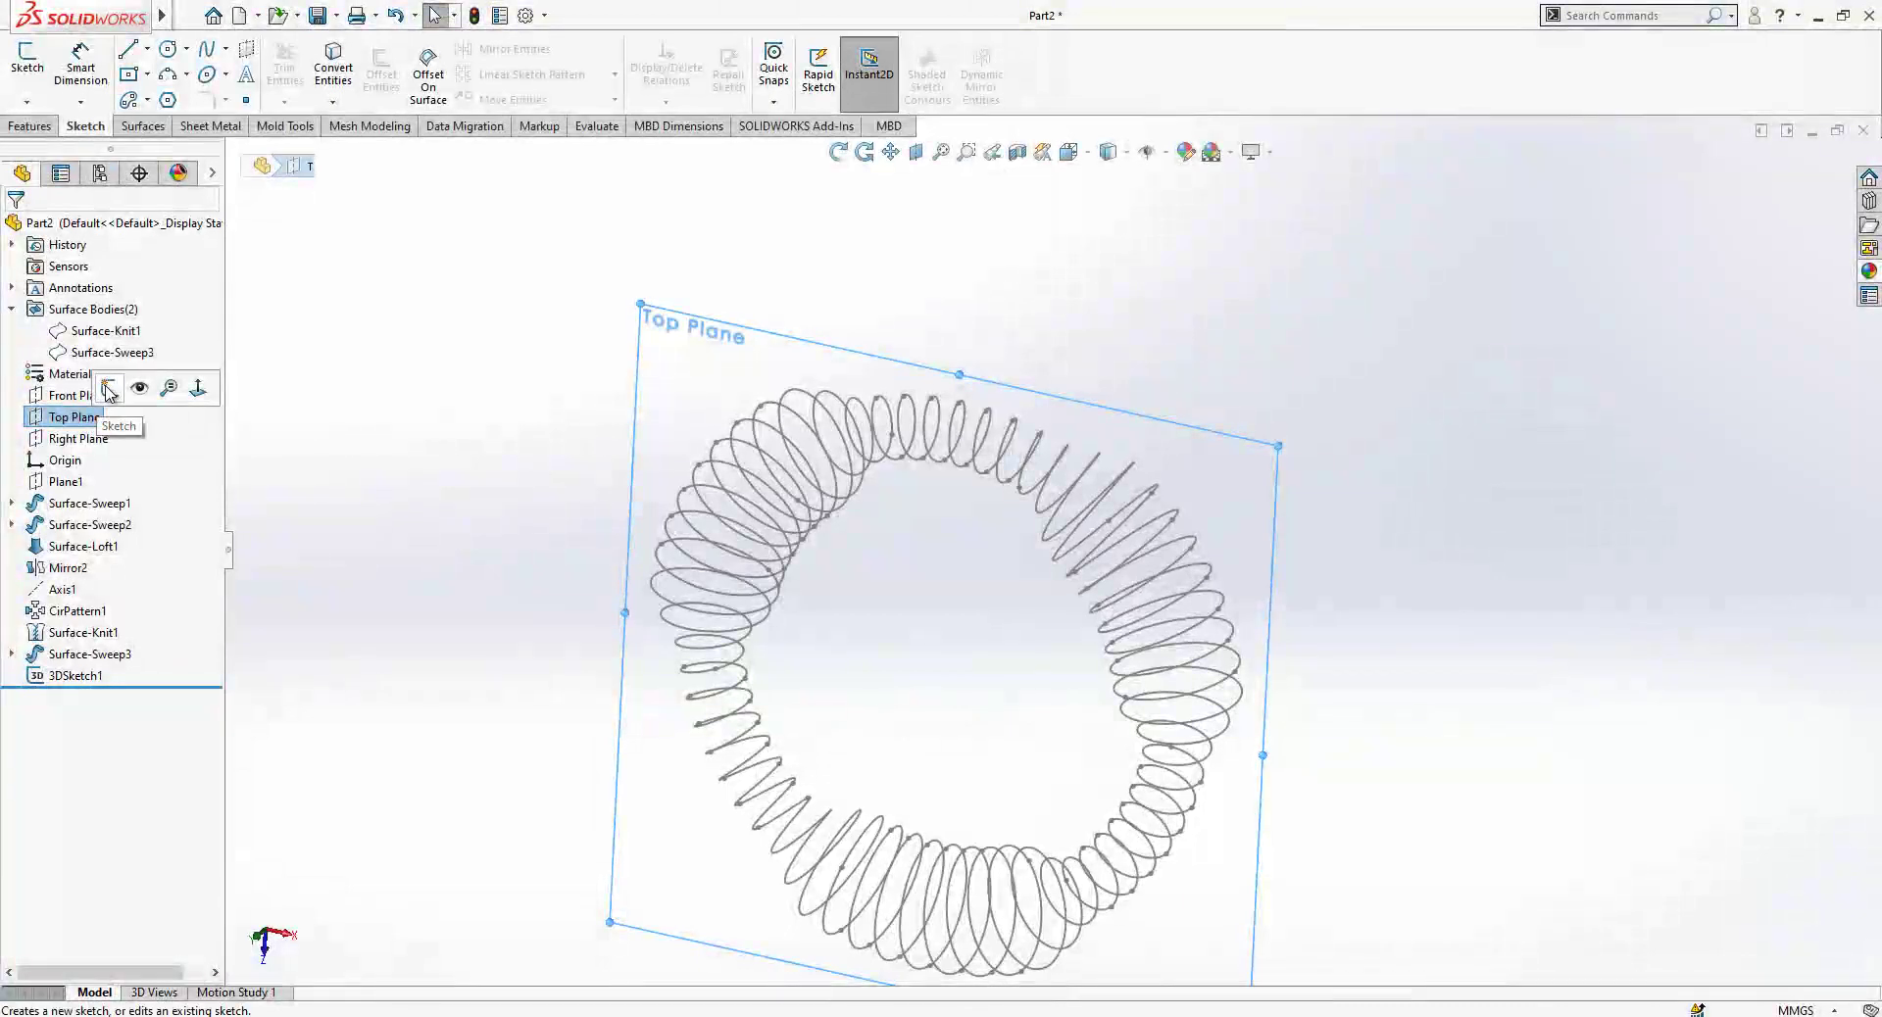
left_click(111, 390)
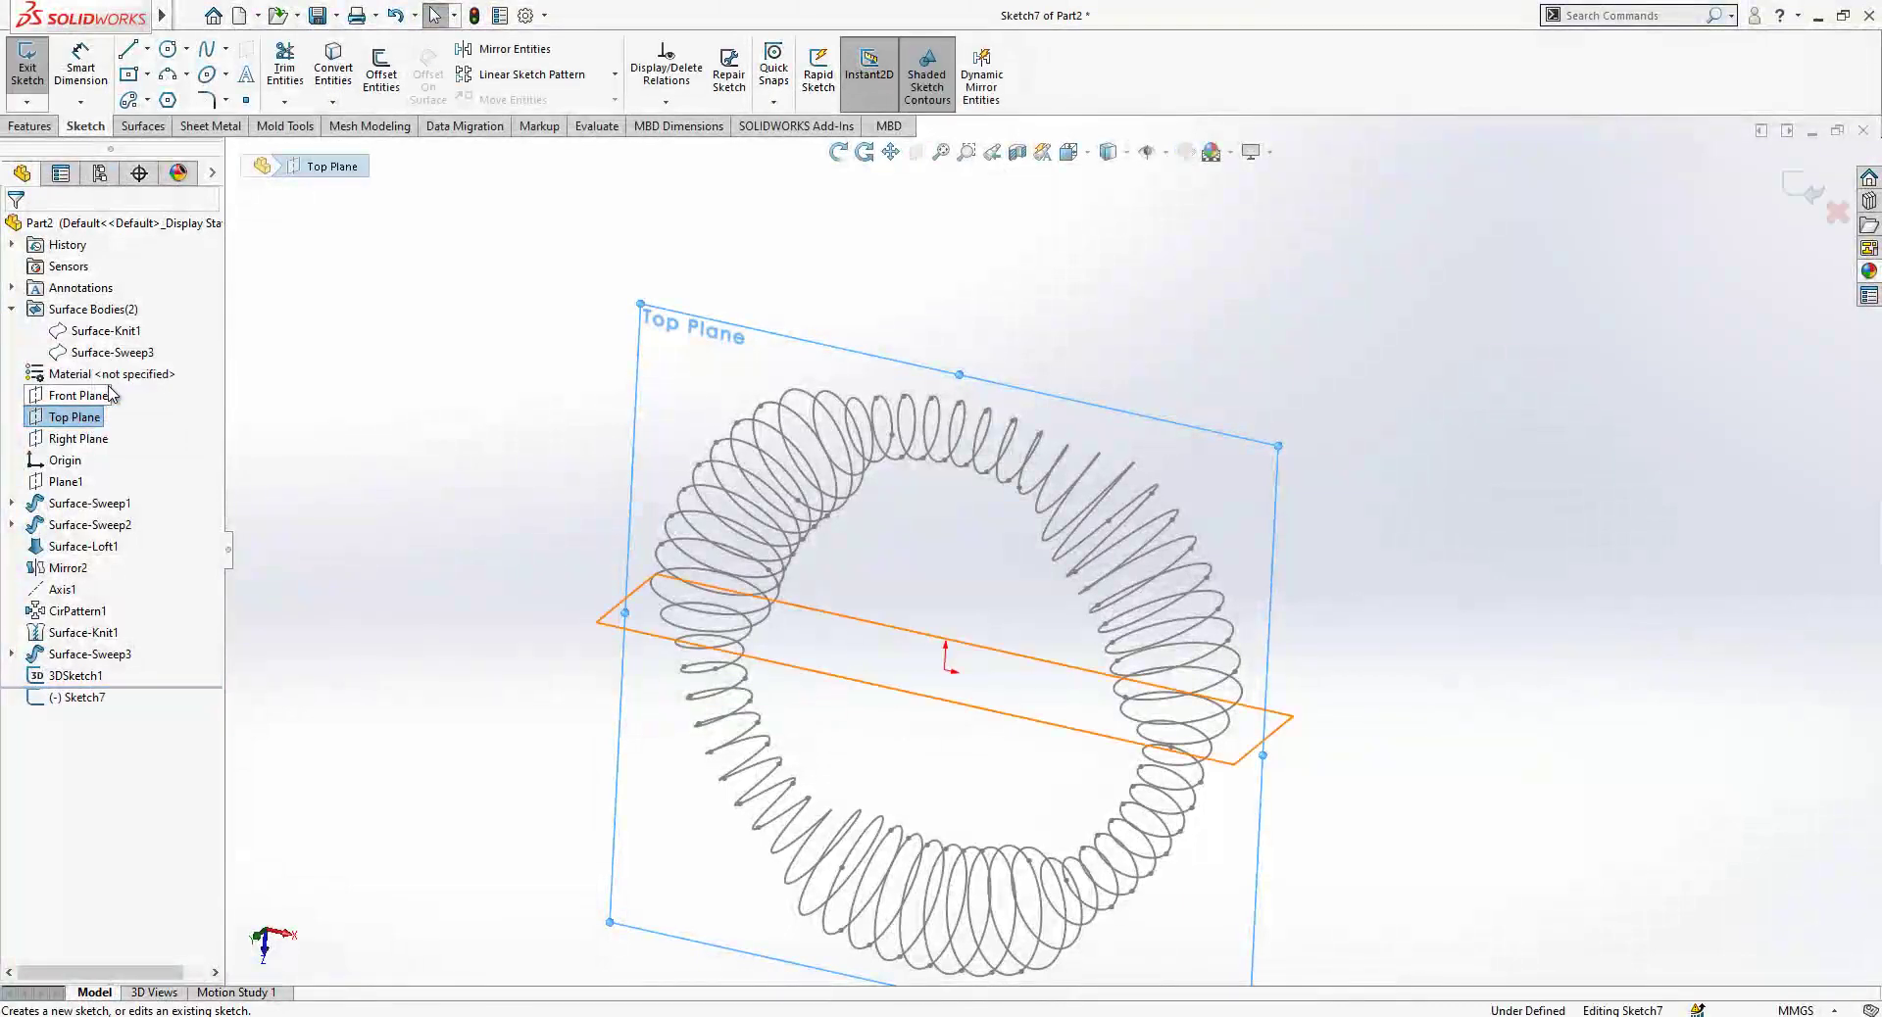
left_click(168, 51)
scroll(1008, 438, "down", 3)
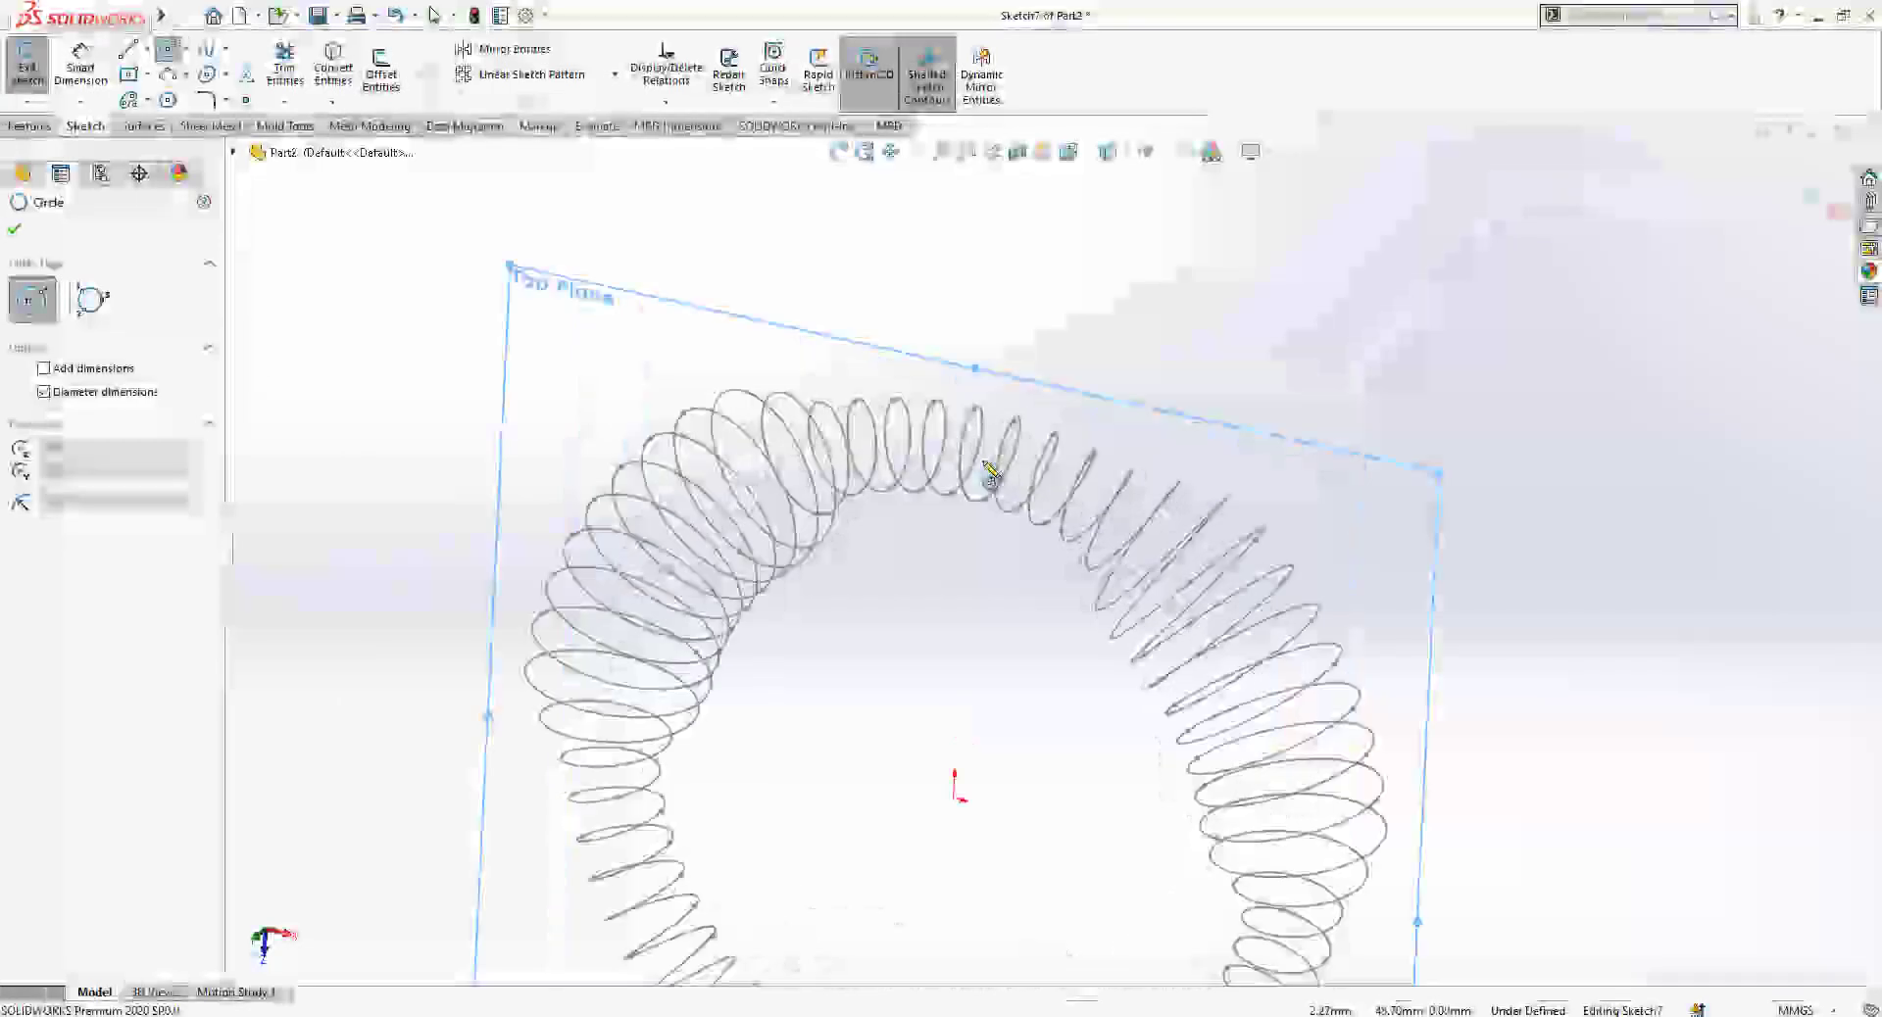
left_click(973, 403)
left_click(995, 406)
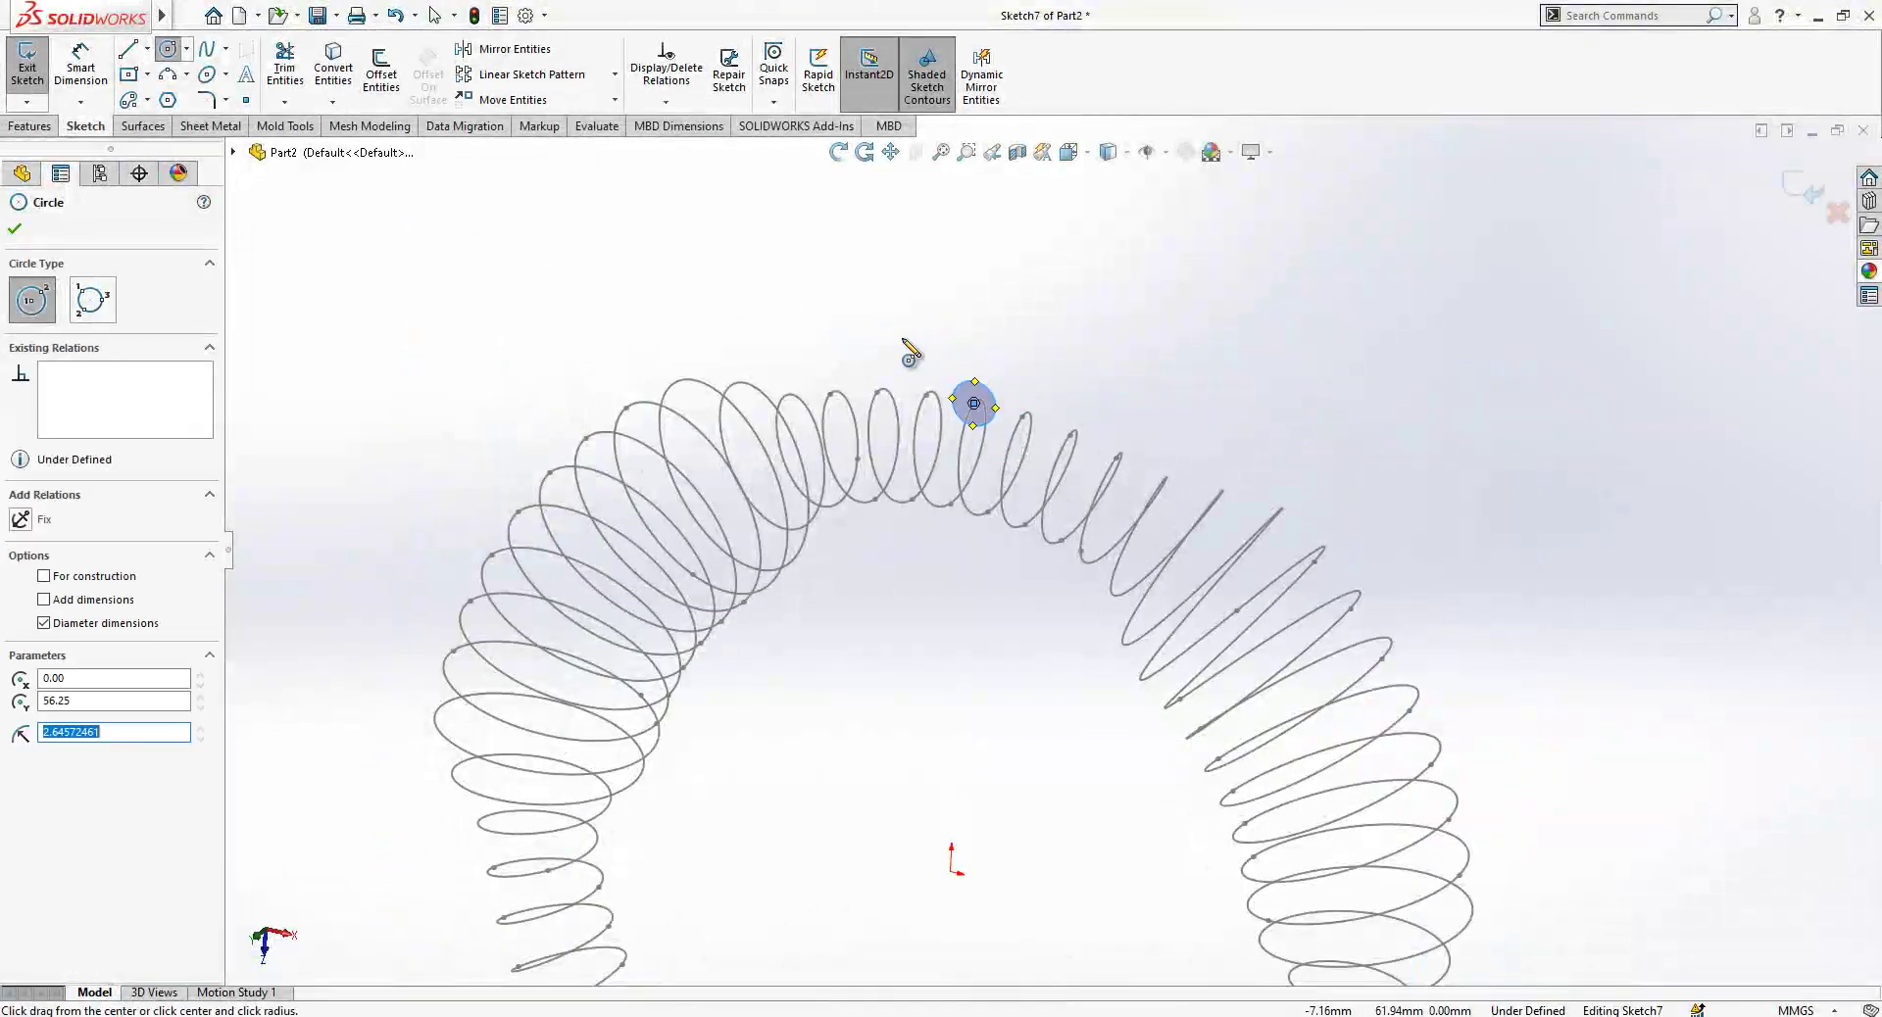
Dimension the circle to 3.50 mm diameter and close the sketch.
left_click(80, 70)
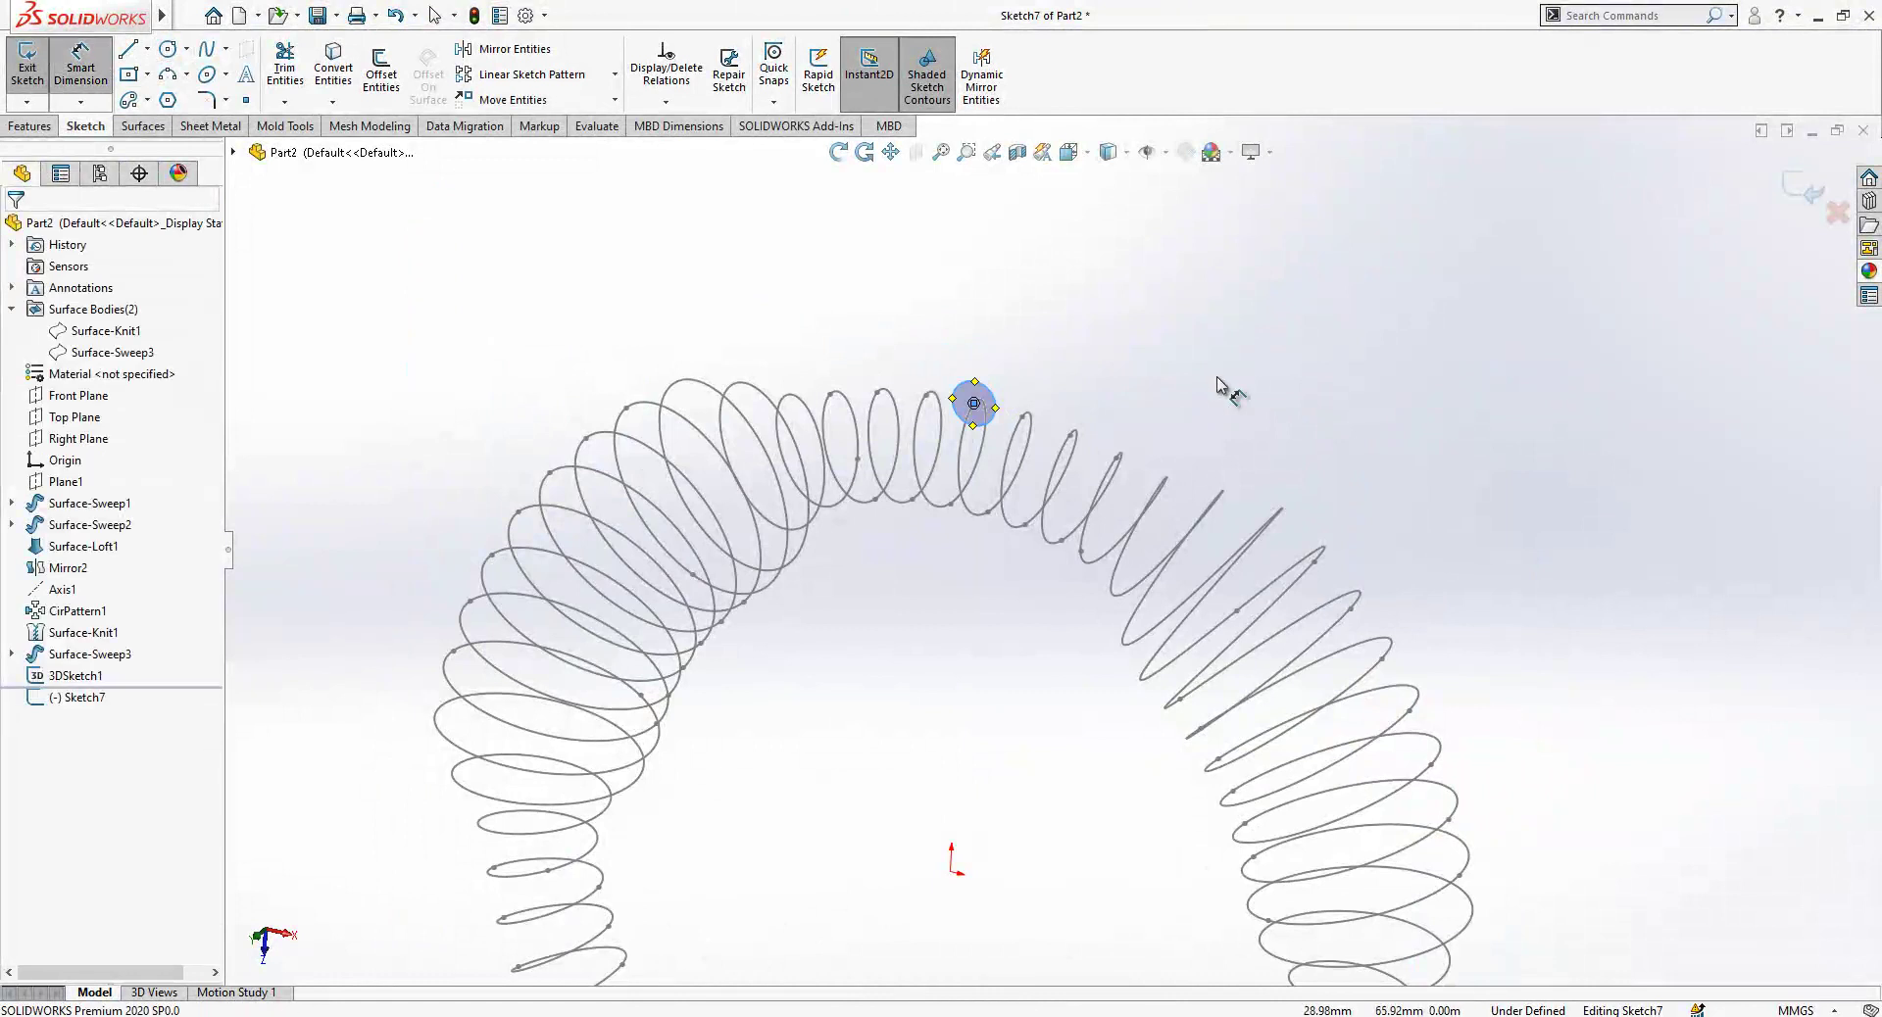
left_click(980, 394)
left_click(1068, 365)
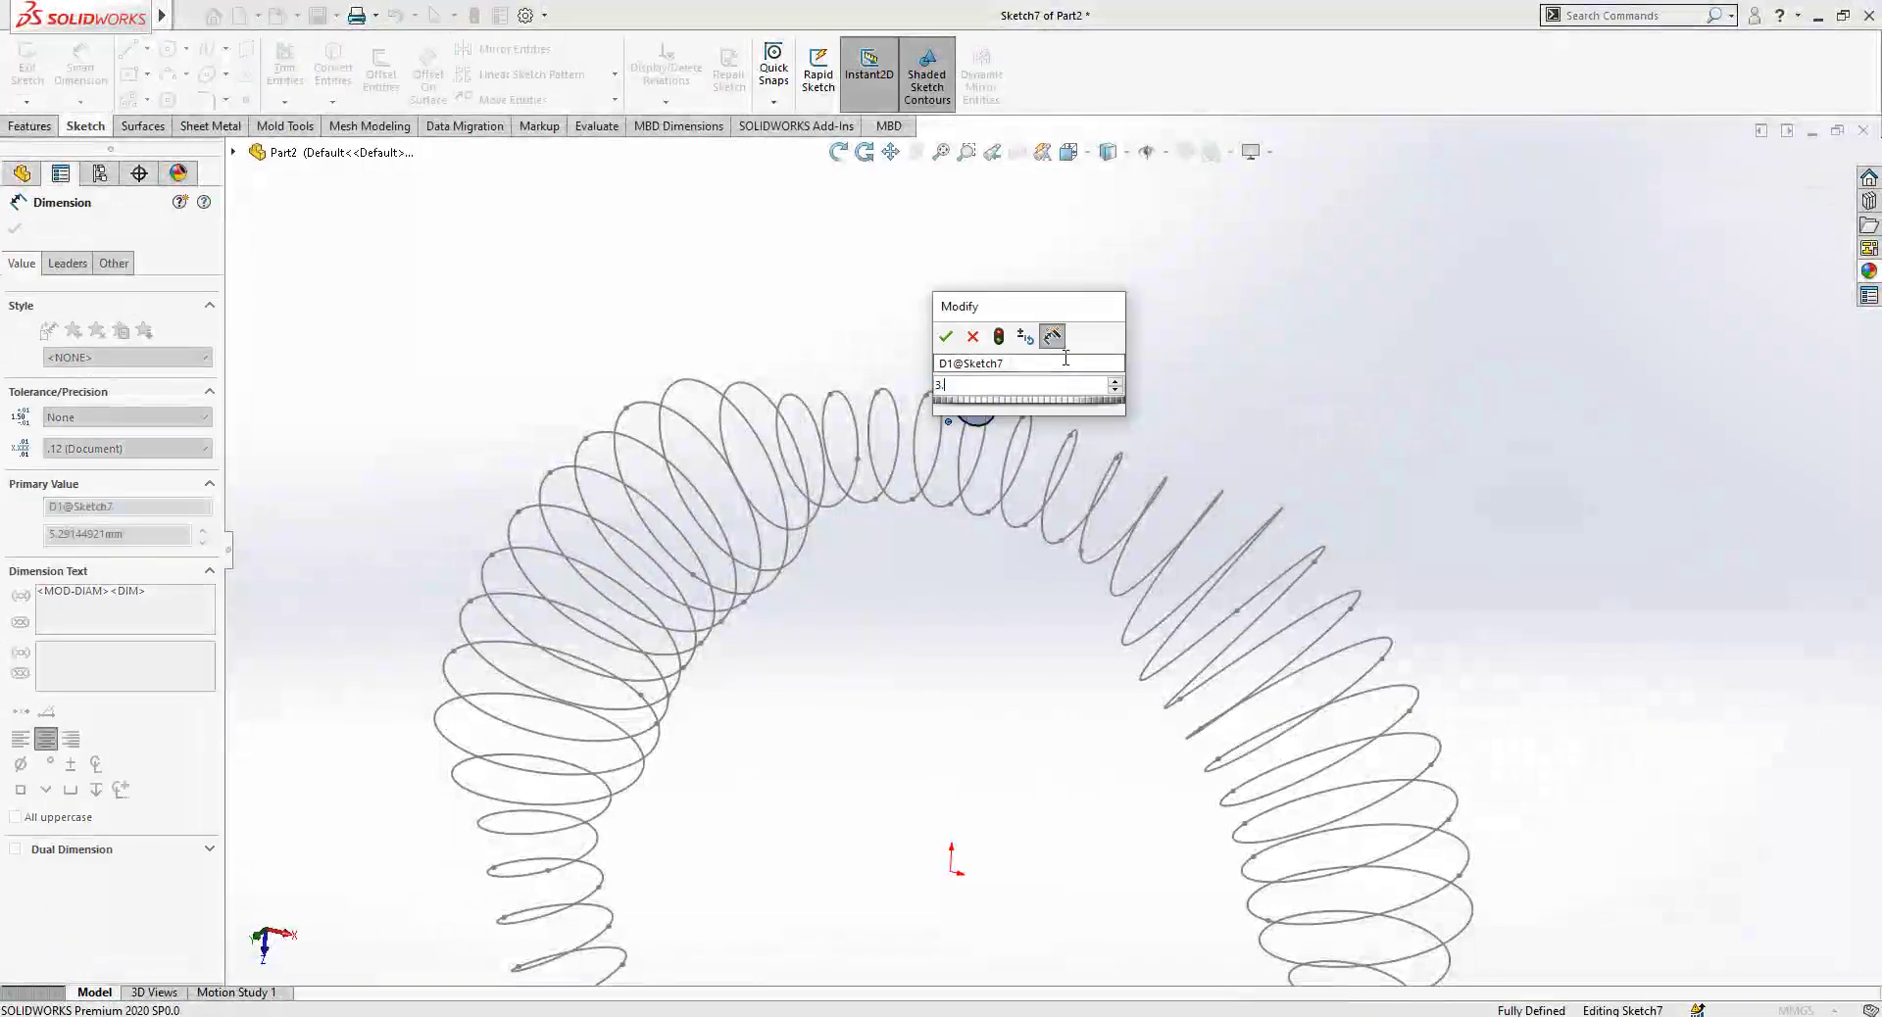
key("Return")
key("Escape")
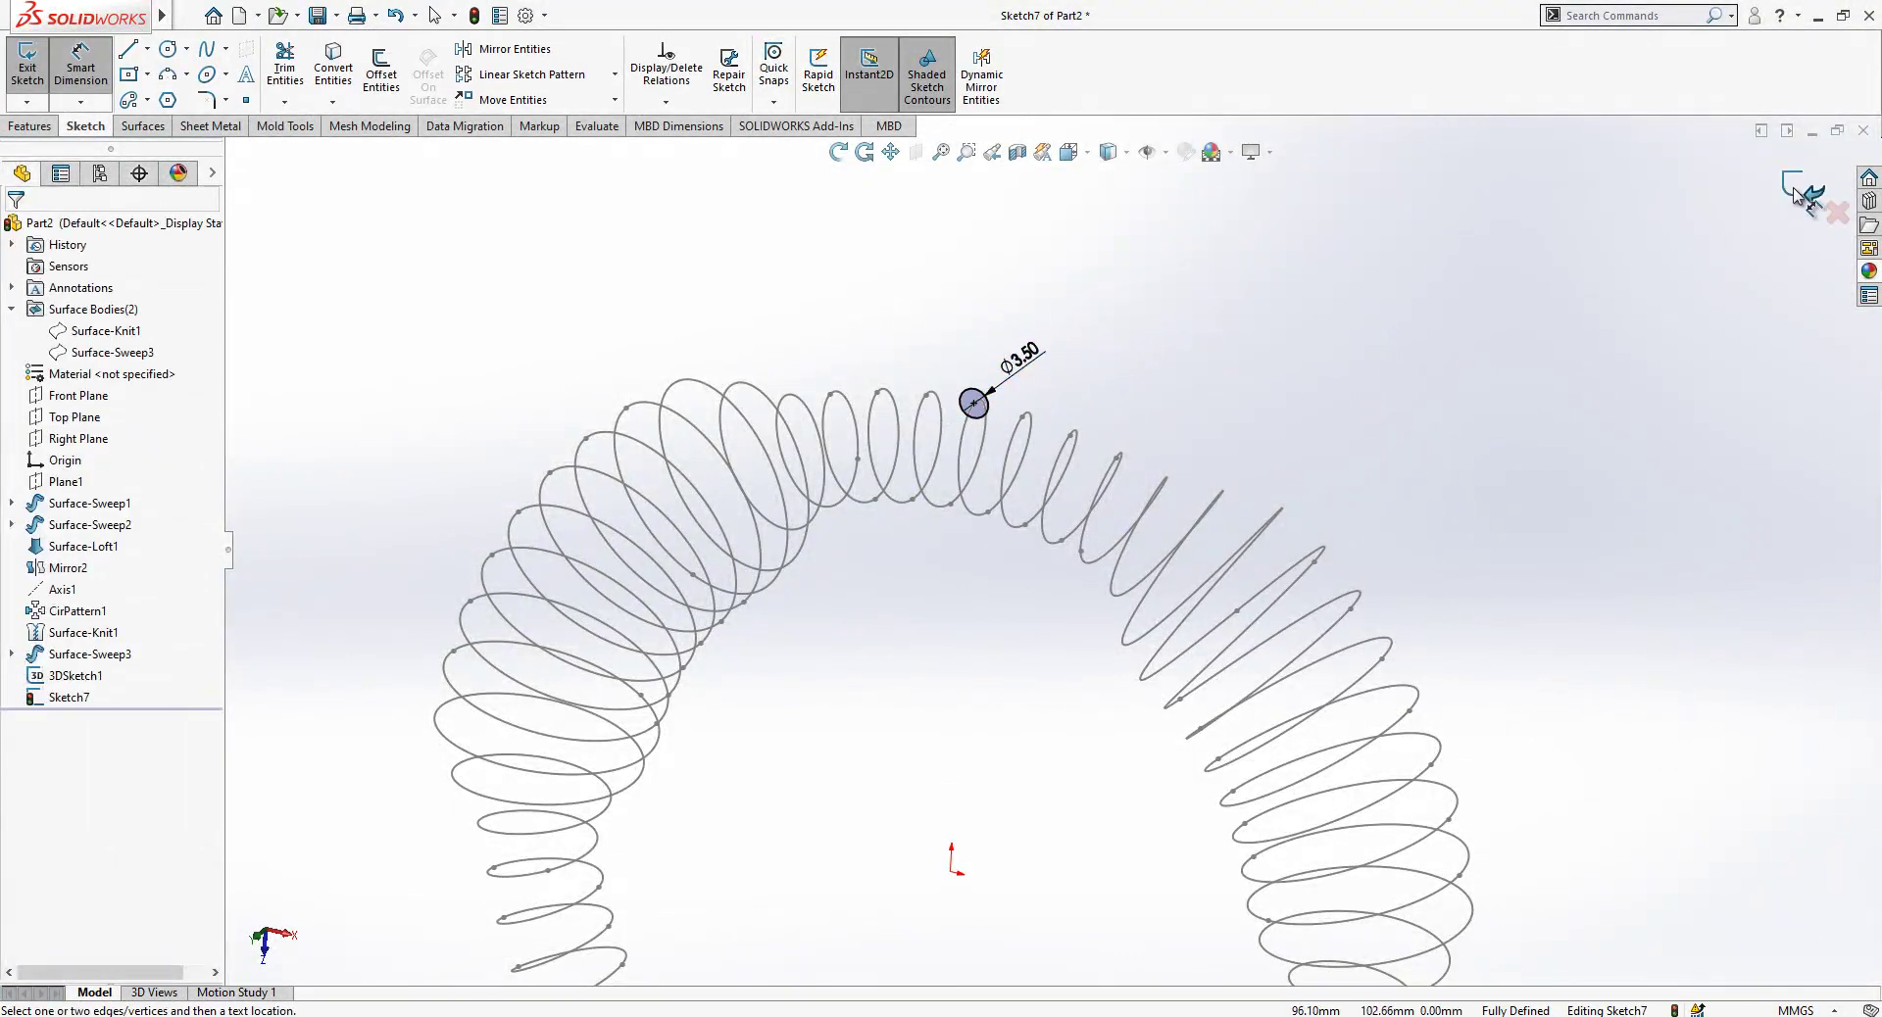
left_click(1798, 192)
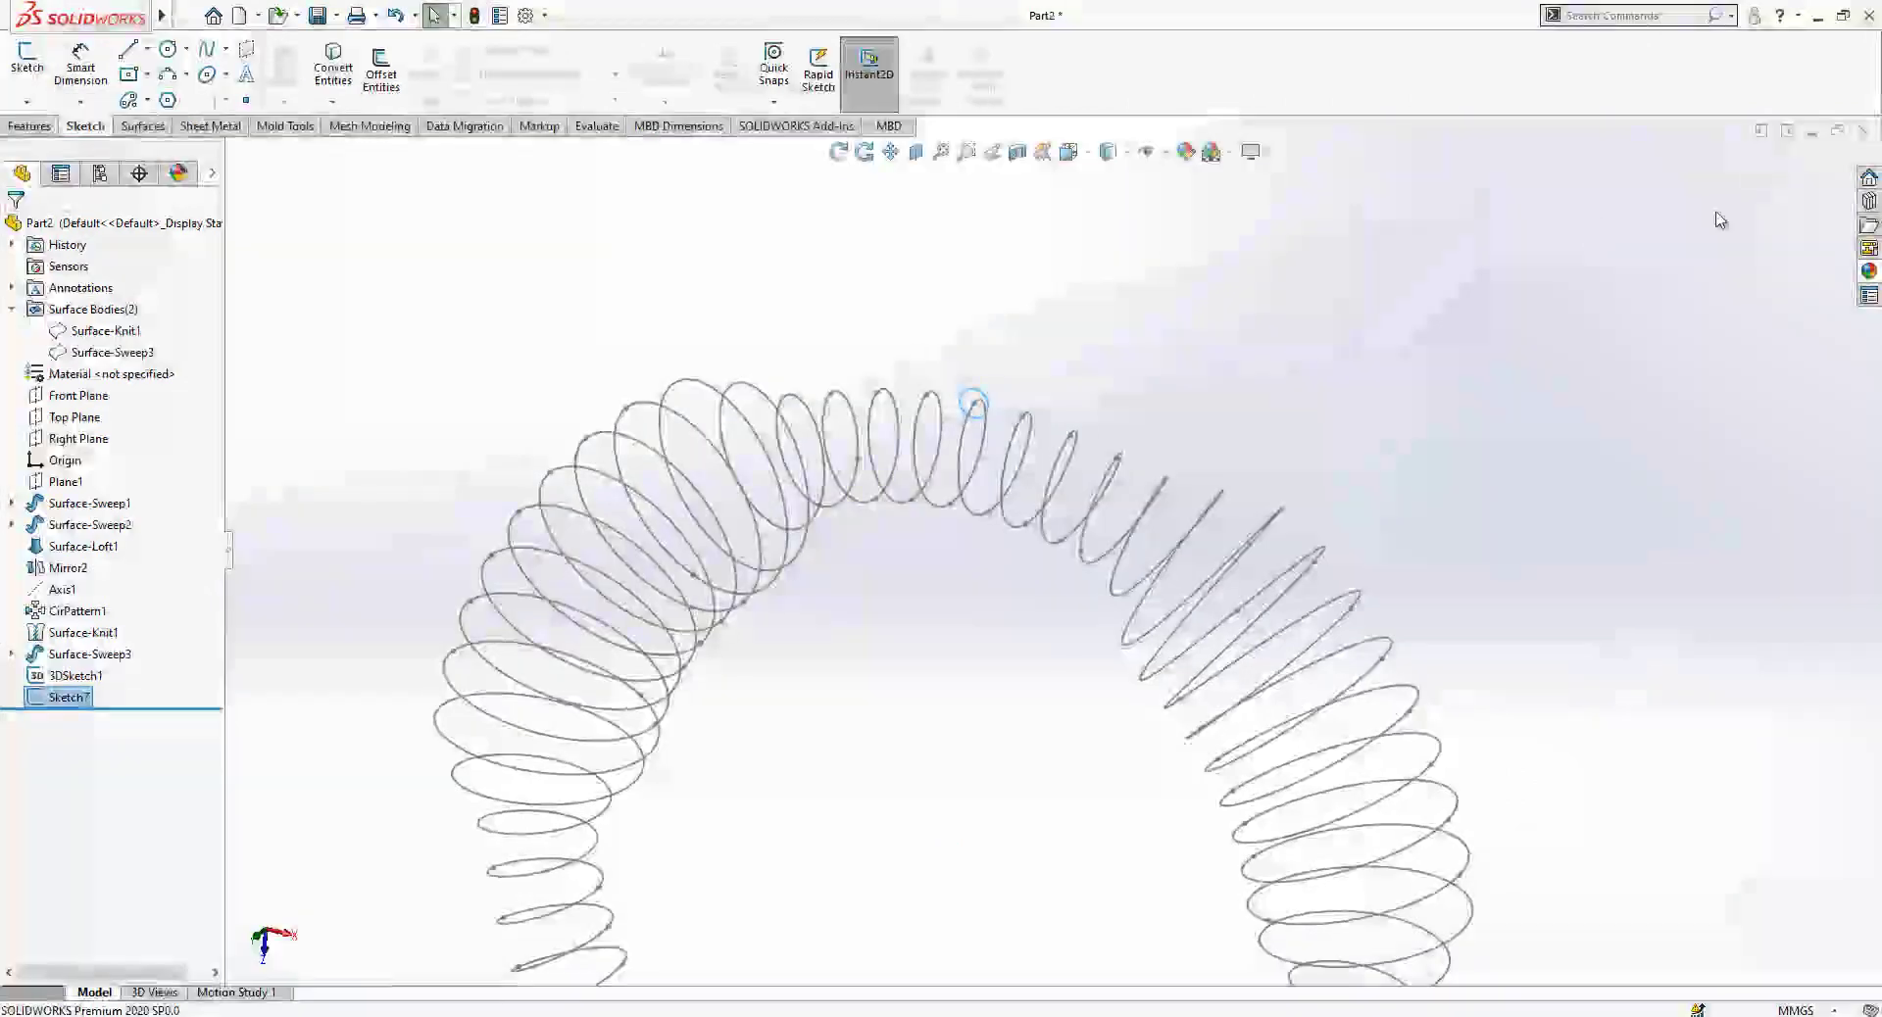
Swept Boss/Base the Sketch7 circle along the 3D coil curve into a solid spring.
left_click(145, 127)
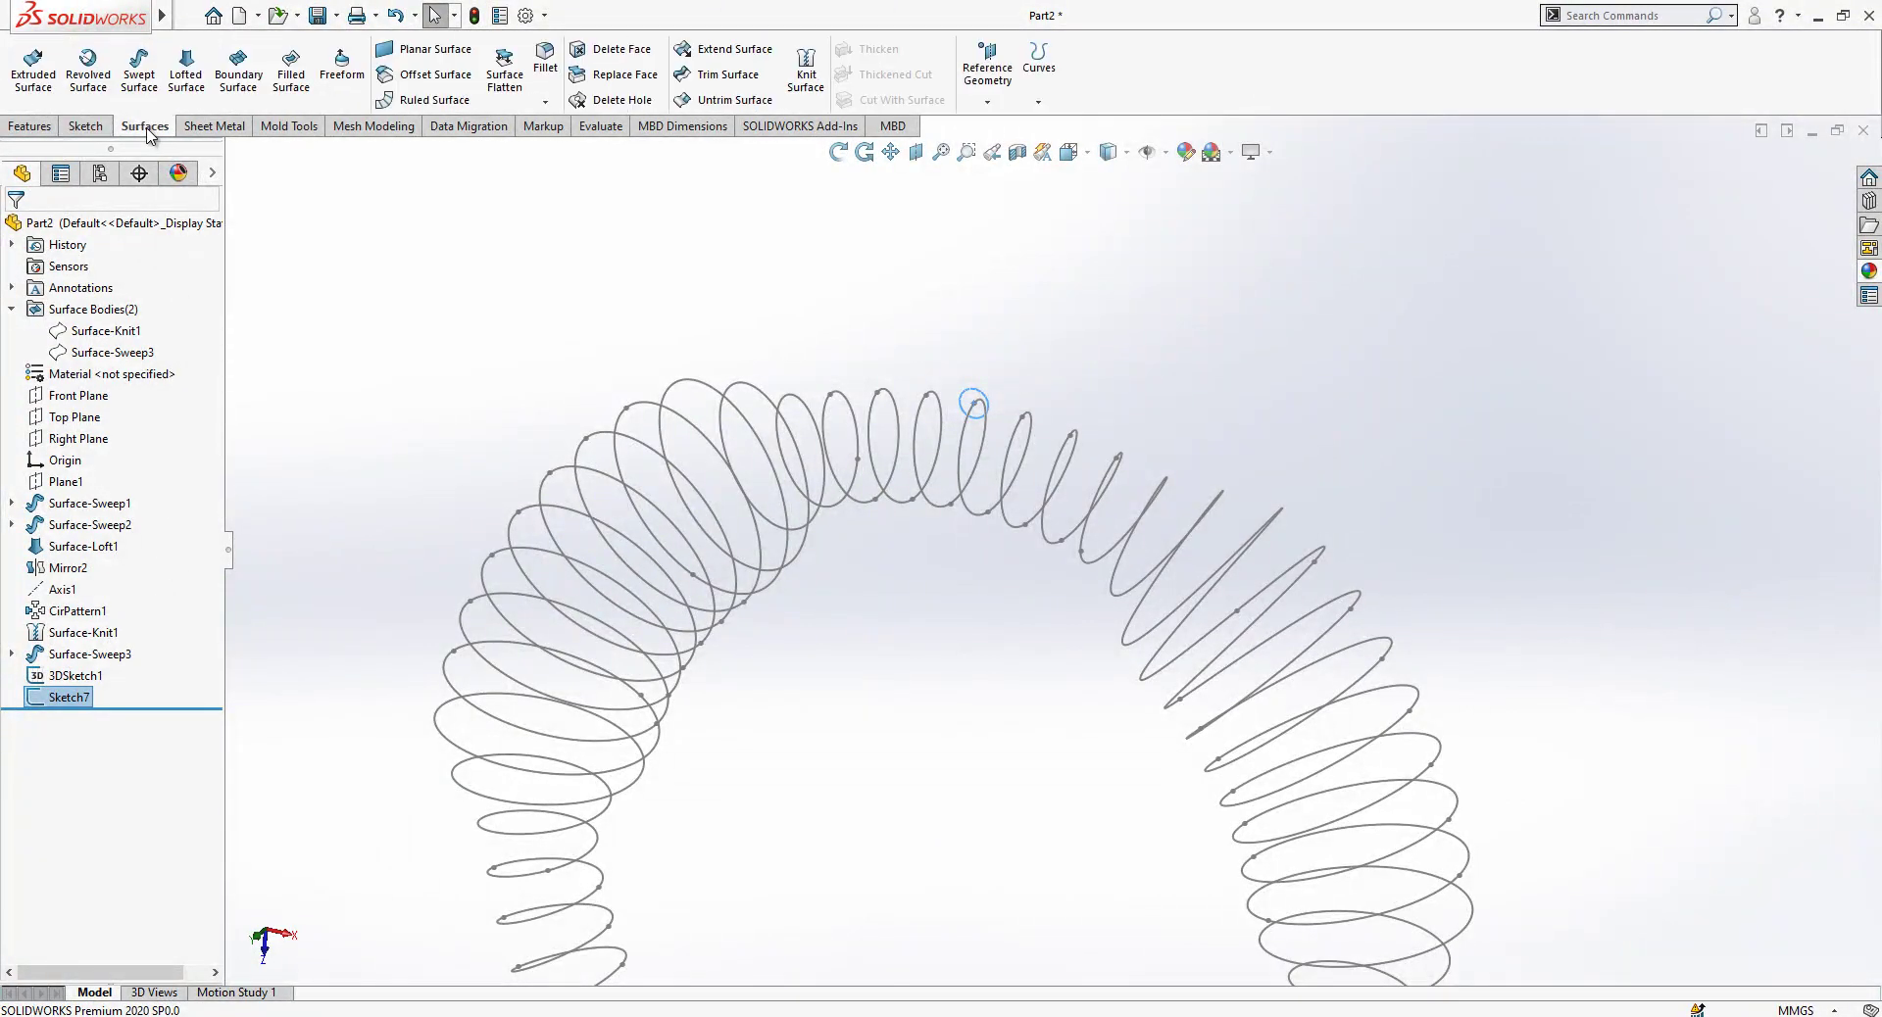
left_click(30, 127)
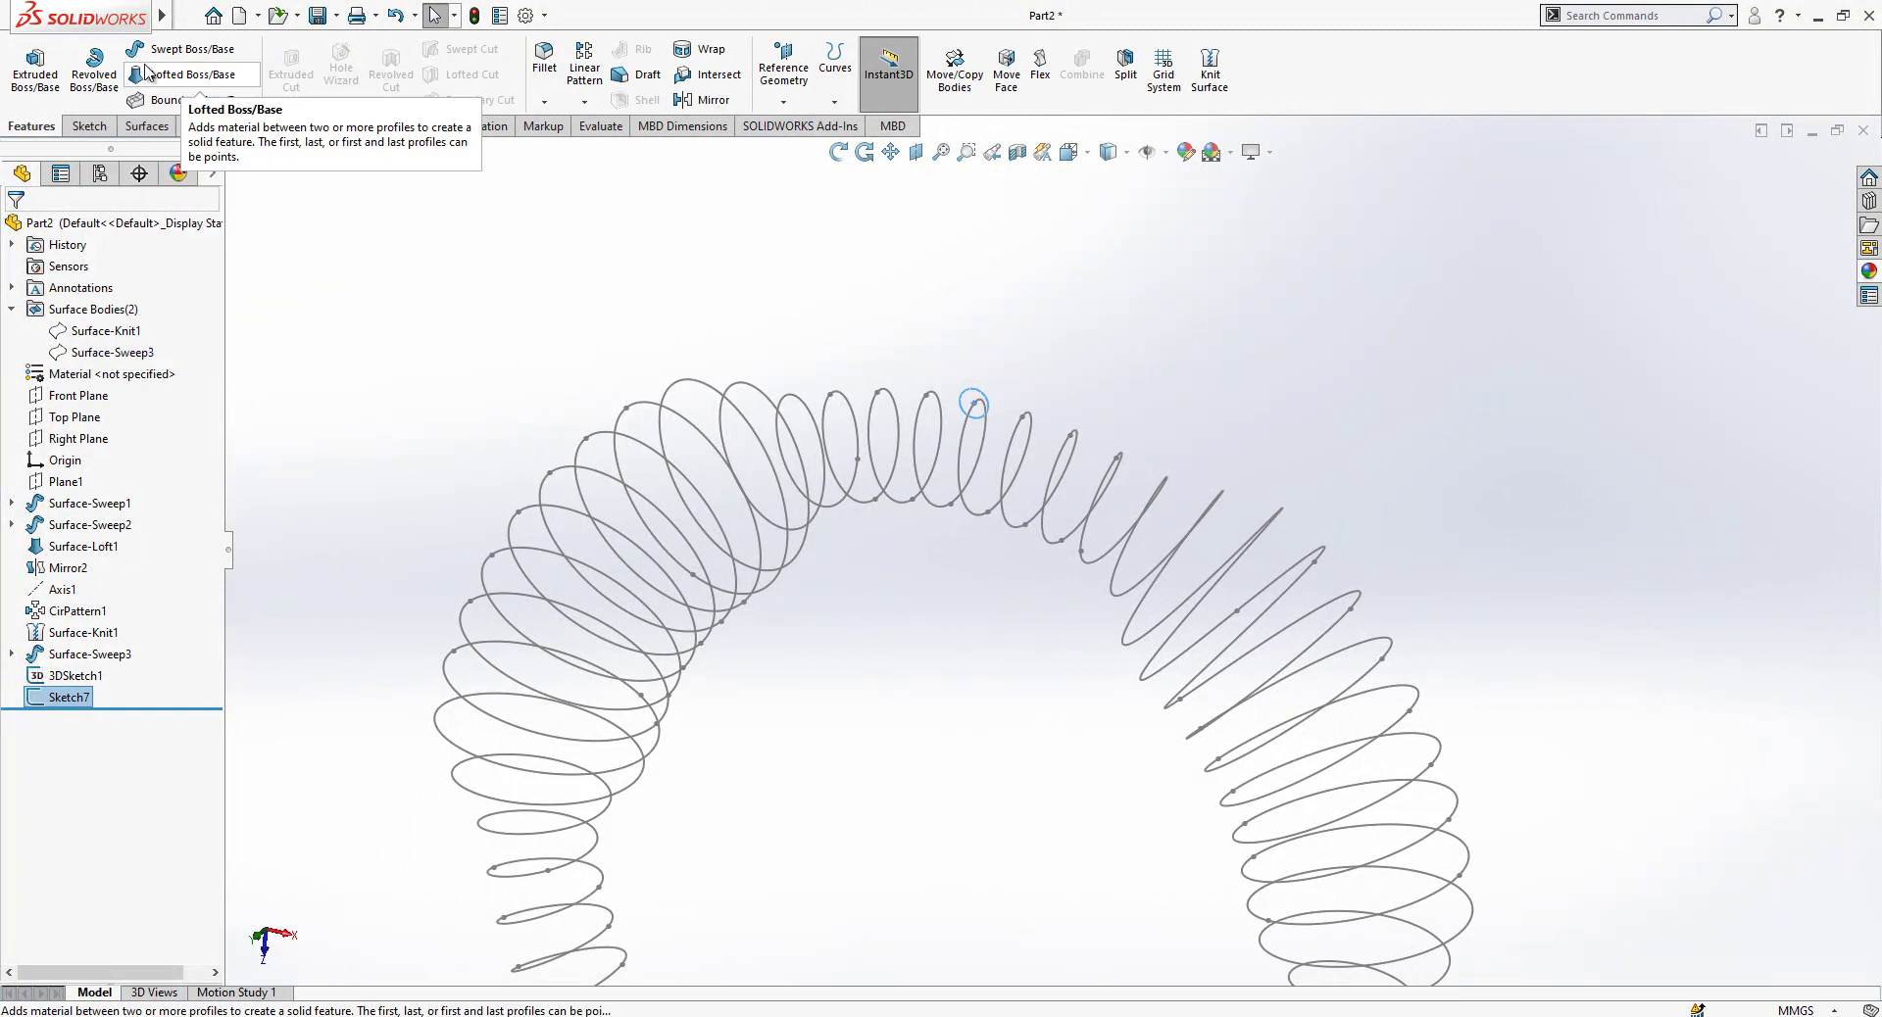
left_click(163, 53)
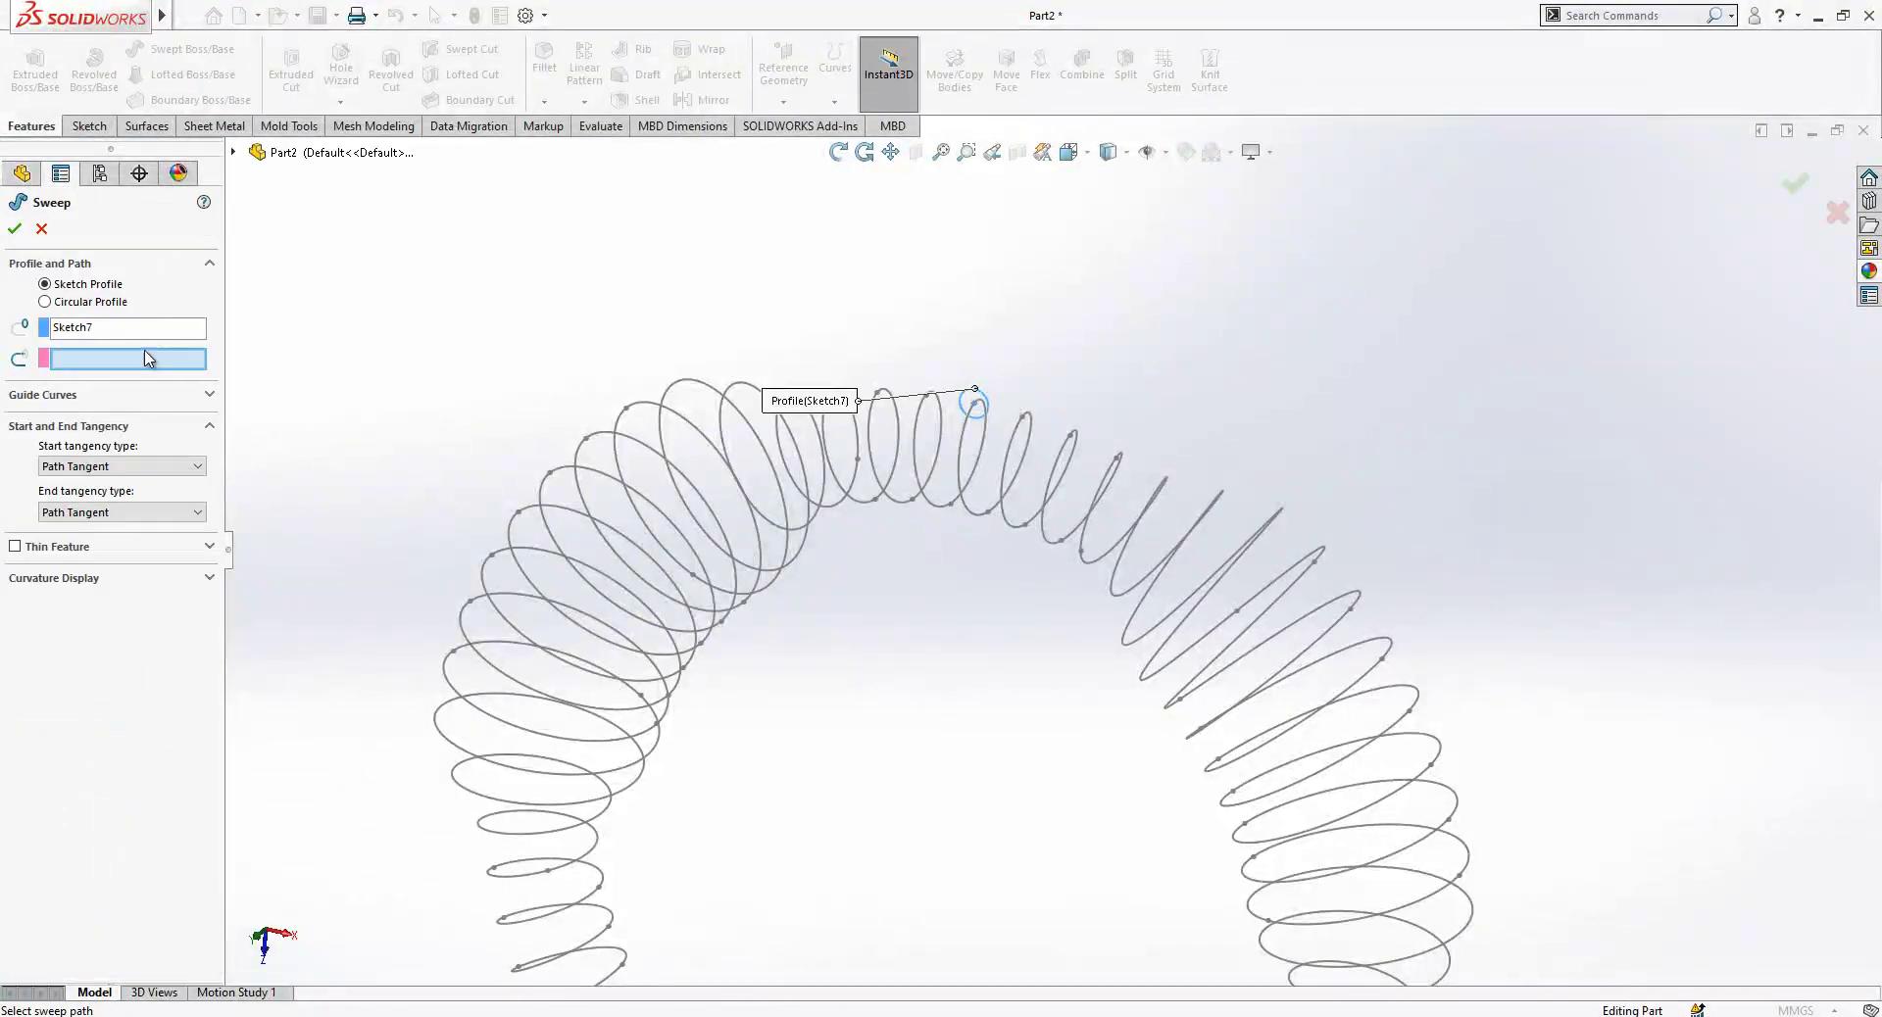
left_click(233, 152)
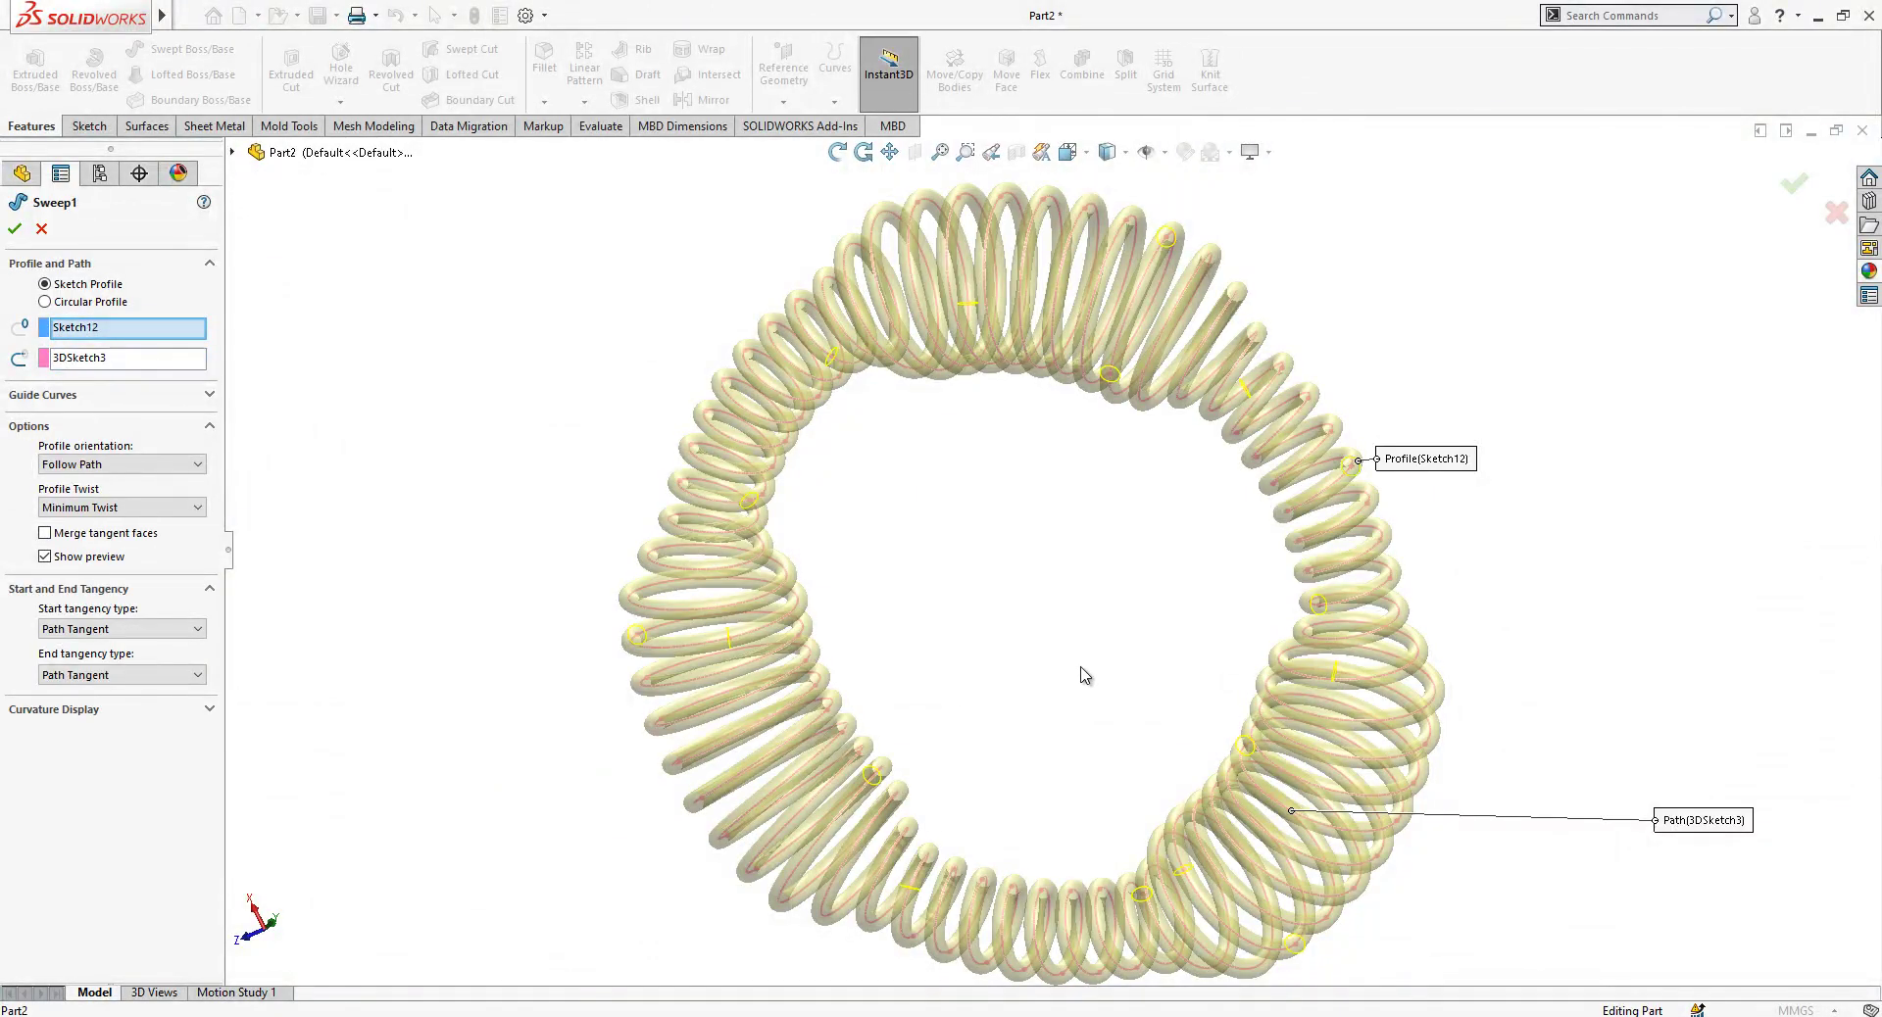
left_click(14, 228)
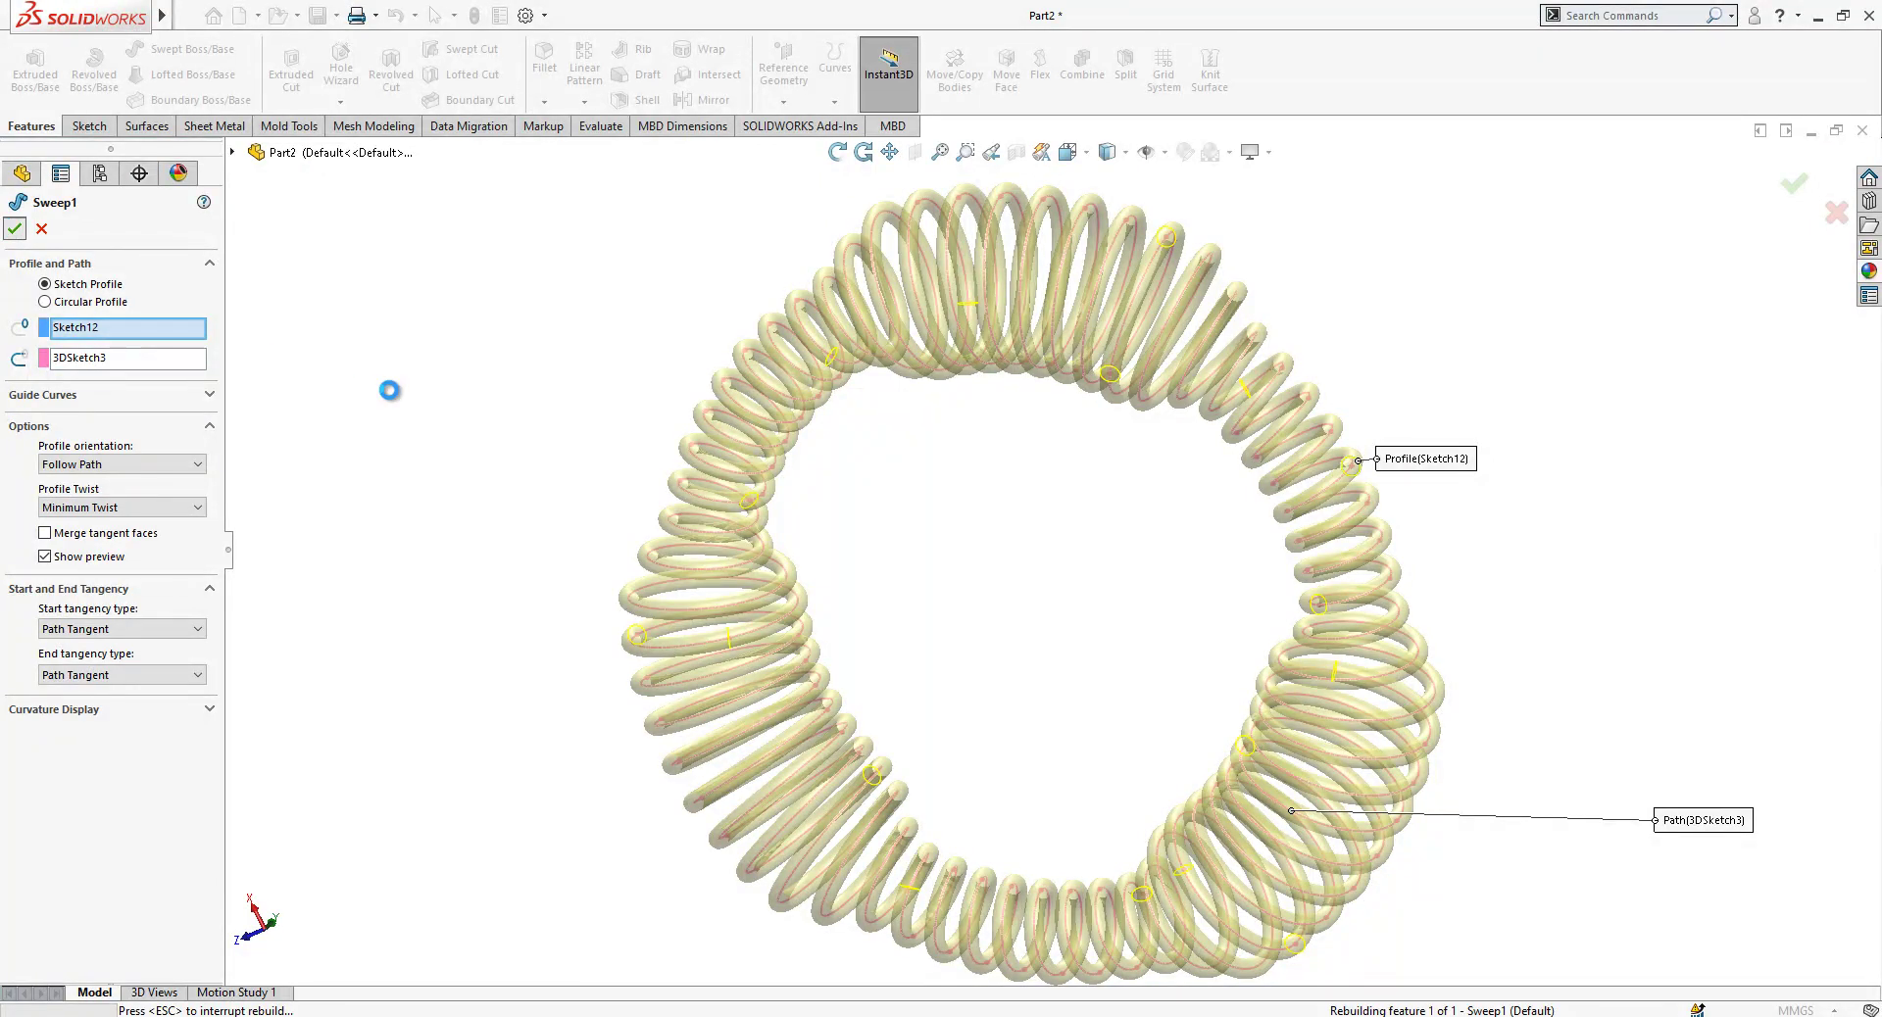